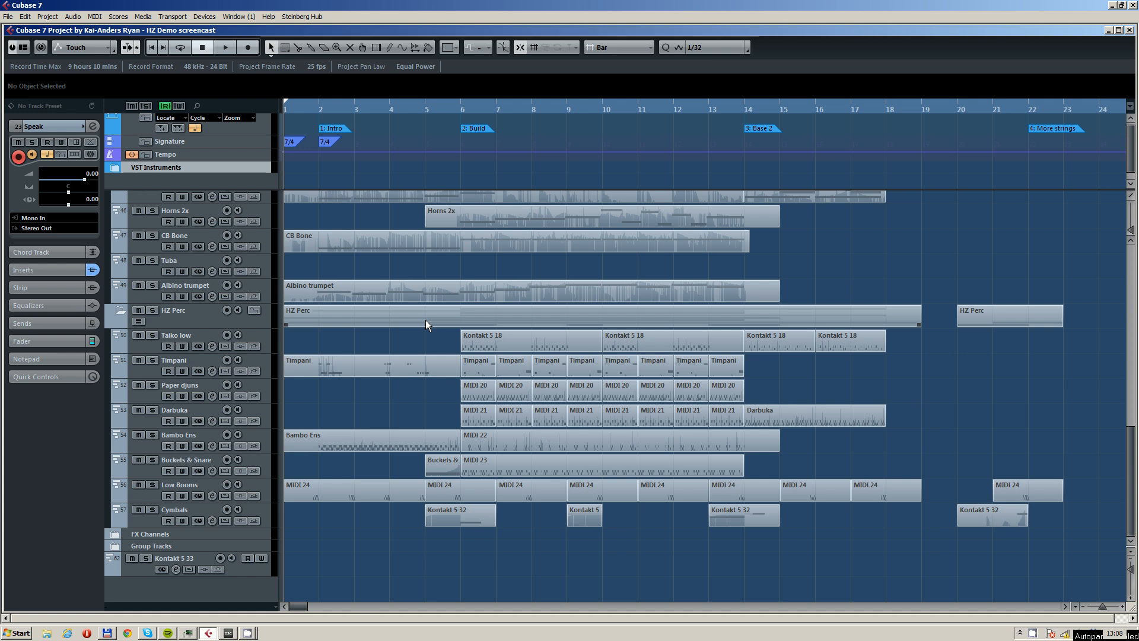
# - Start playback from bar 1 and select the Spitfire Audio Strings folder track to examine the string tracks
pyautogui.scroll(10, 425, 319)
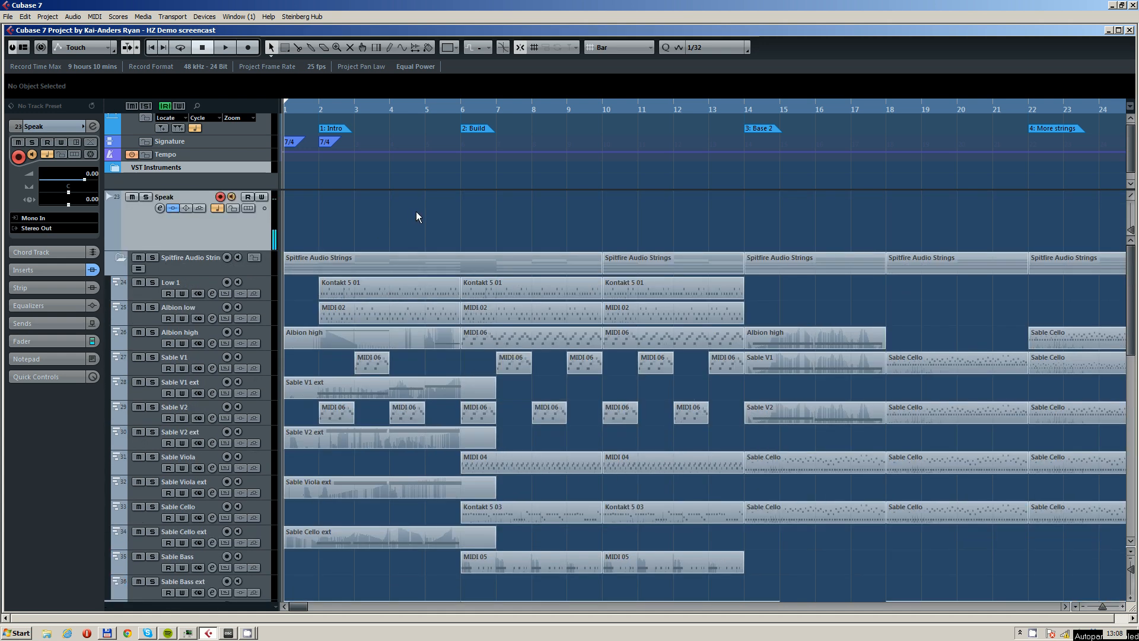
pyautogui.press('space')
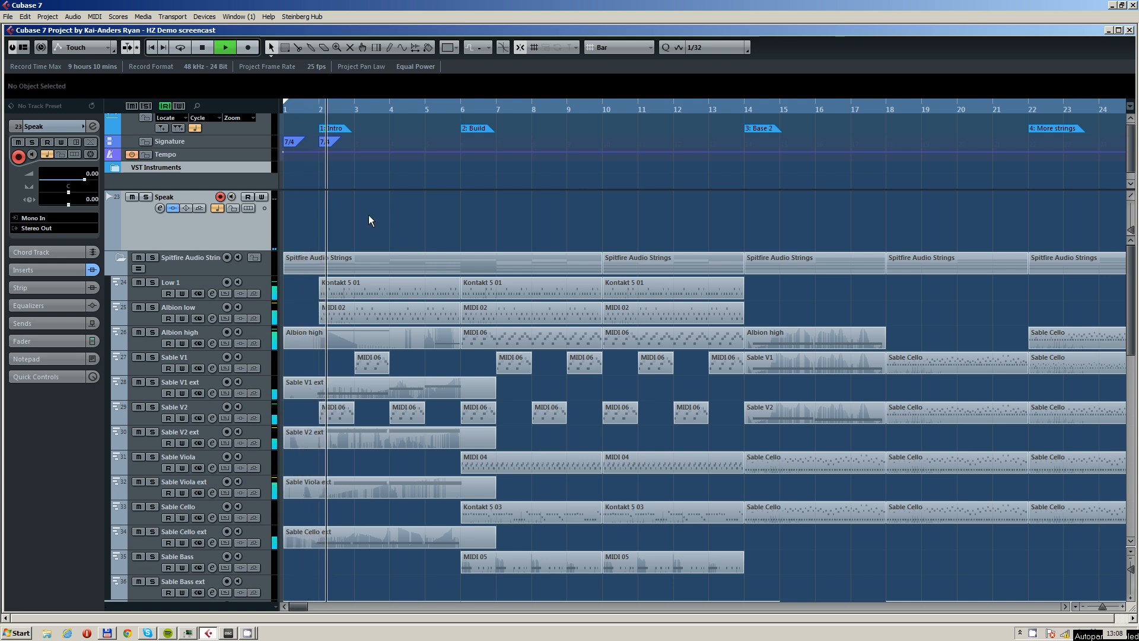
pyautogui.click(180, 259)
pyautogui.scroll(-3, 205, 254)
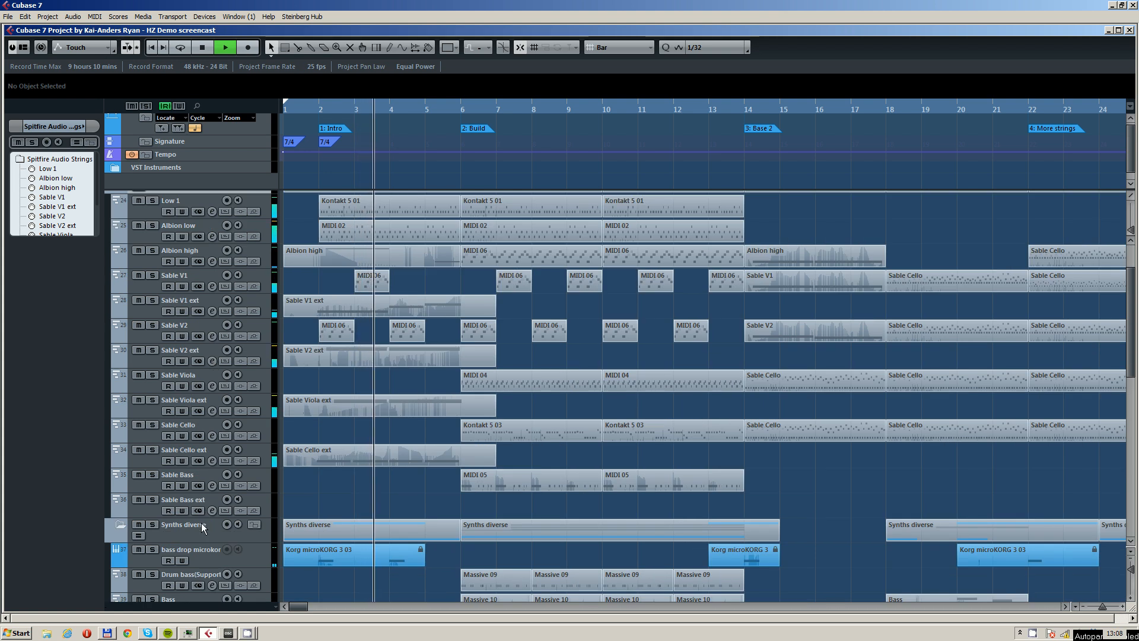
# - Look through the Synths diverse and Spitfire Brass tracks during playback and select the HZ Perc folder track
pyautogui.keyDown('shift'); pyautogui.click(265, 501); pyautogui.keyUp('shift')
pyautogui.scroll(-3, 366, 475)
pyautogui.scroll(-2, 362, 470)
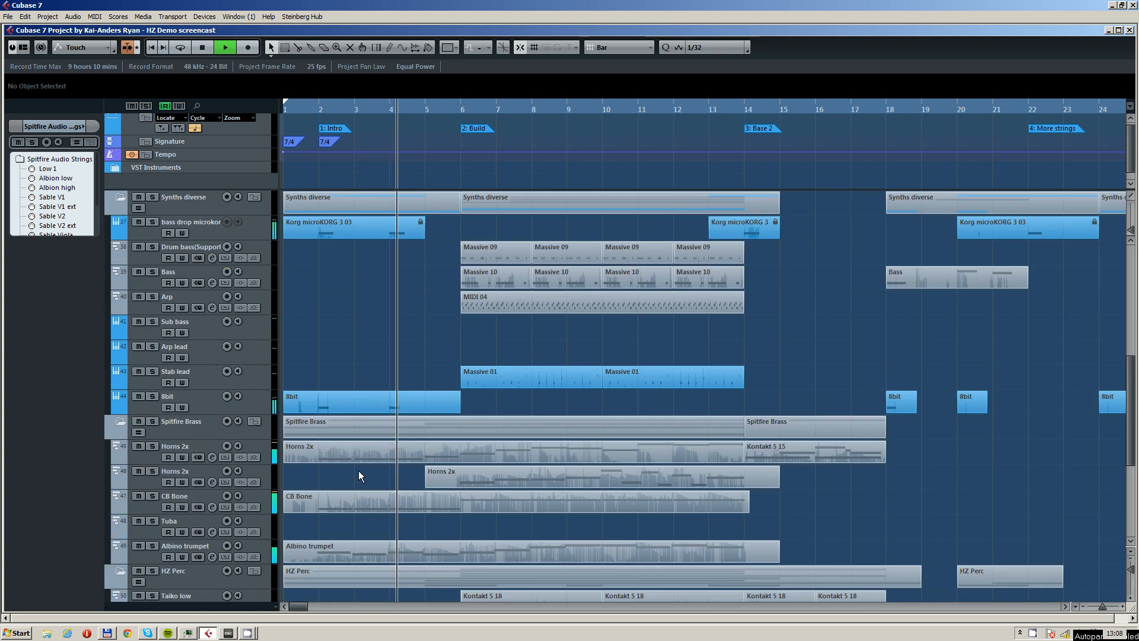
pyautogui.scroll(-1, 194, 487)
pyautogui.click(177, 402)
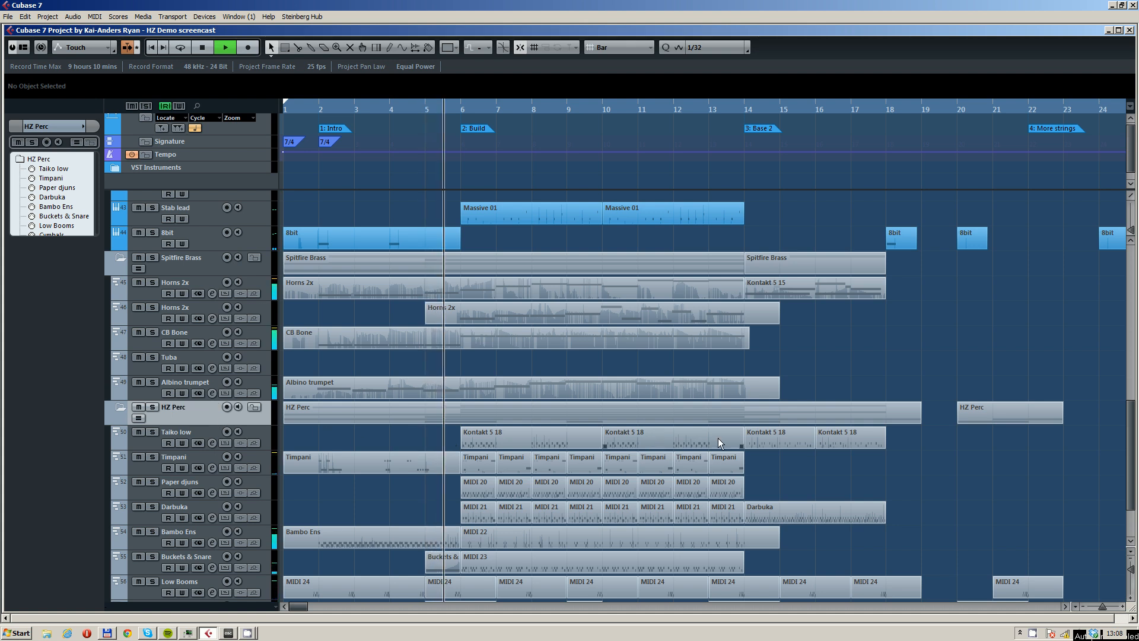
# - Zoom out the arrangement in time and shrink the track heights to get an overview of the song
pyautogui.press('g')
pyautogui.press('g')
pyautogui.press('g')
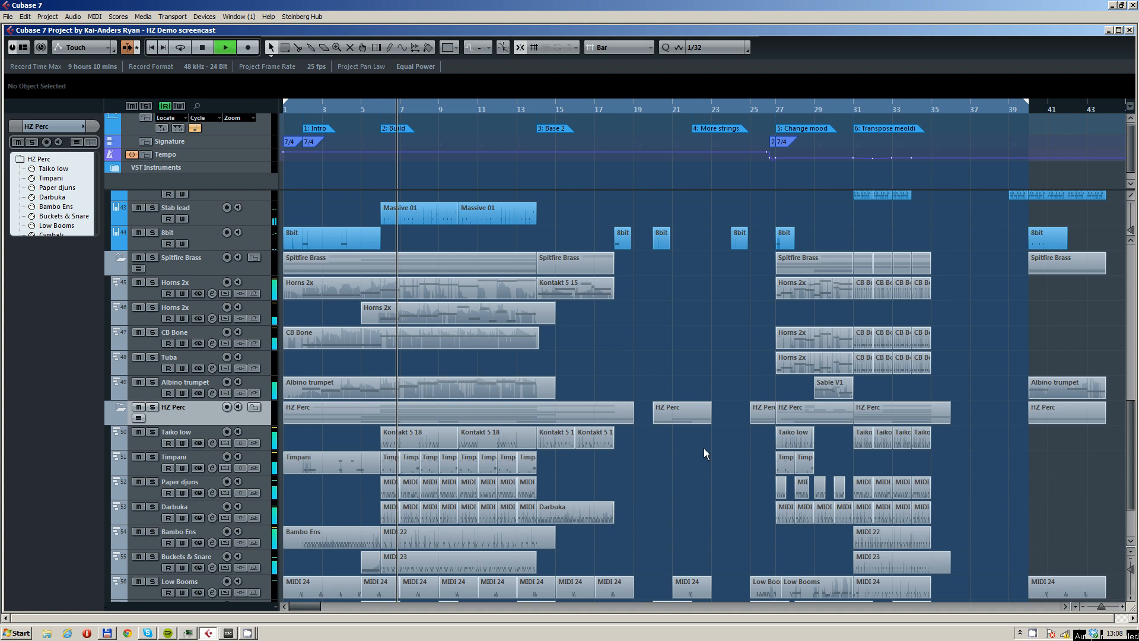
pyautogui.scroll(-3, 662, 458)
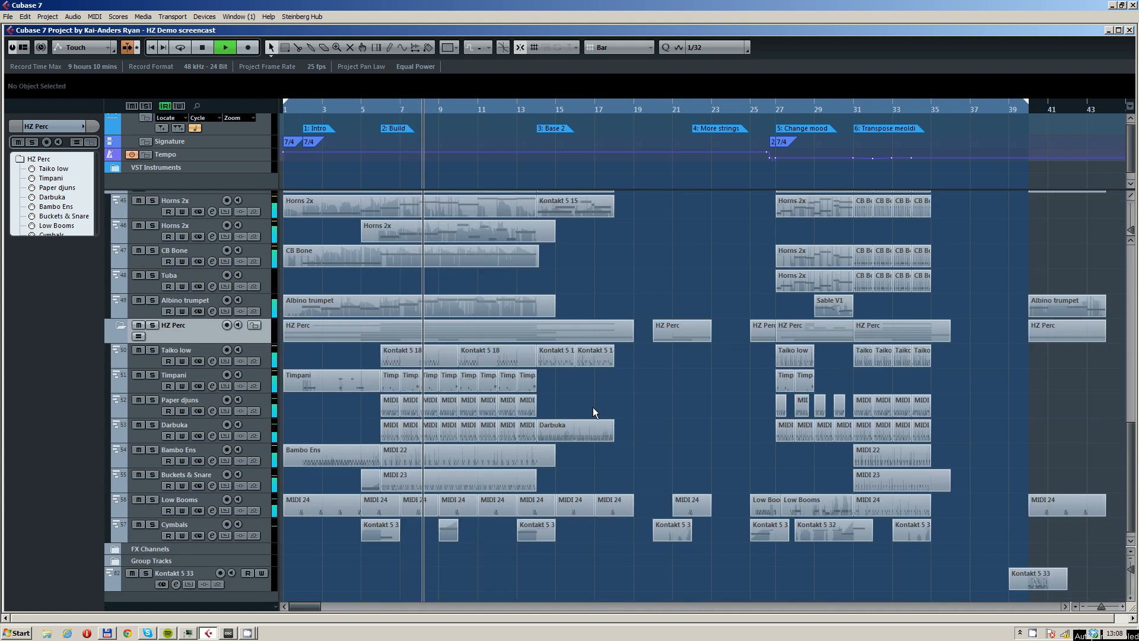
pyautogui.press('g')
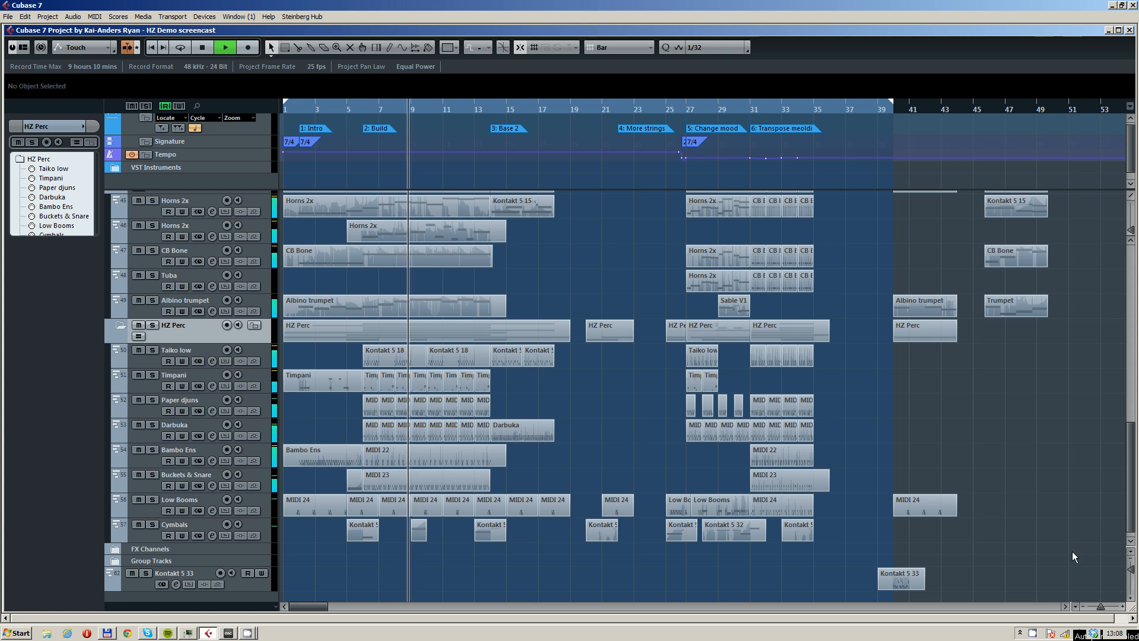
pyautogui.moveTo(1131, 570); pyautogui.dragTo(1131, 568)
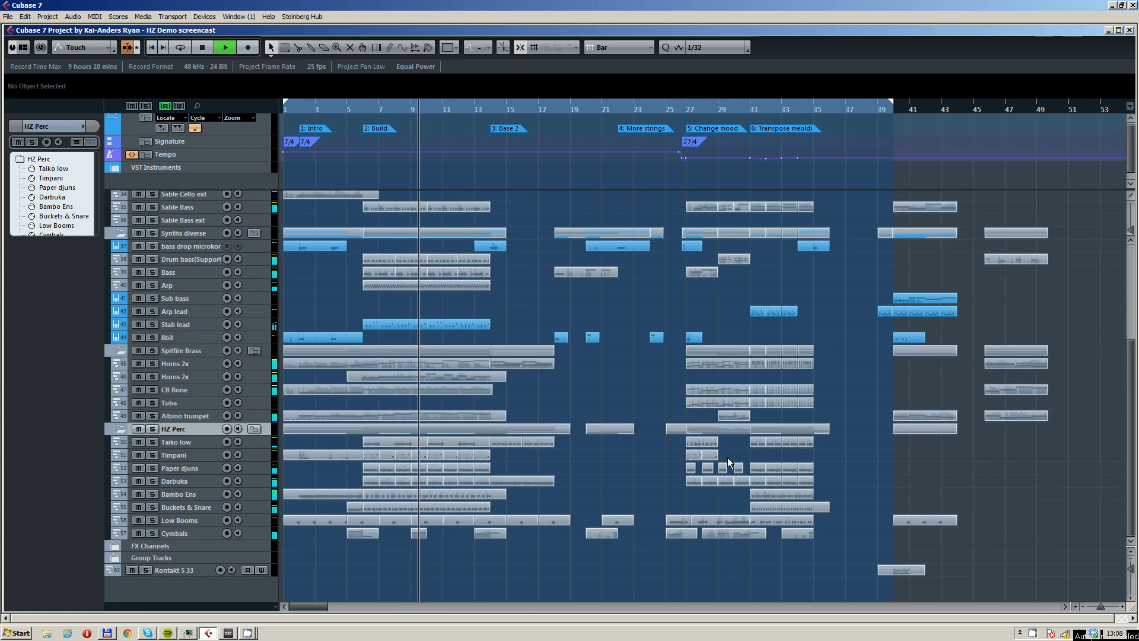
# - Follow the Build section closely during playback and enlarge the main track area by raising its upper divider
pyautogui.scroll(5, 479, 369)
pyautogui.moveTo(567, 294); pyautogui.dragTo(791, 328)
pyautogui.moveTo(574, 340); pyautogui.dragTo(568, 350)
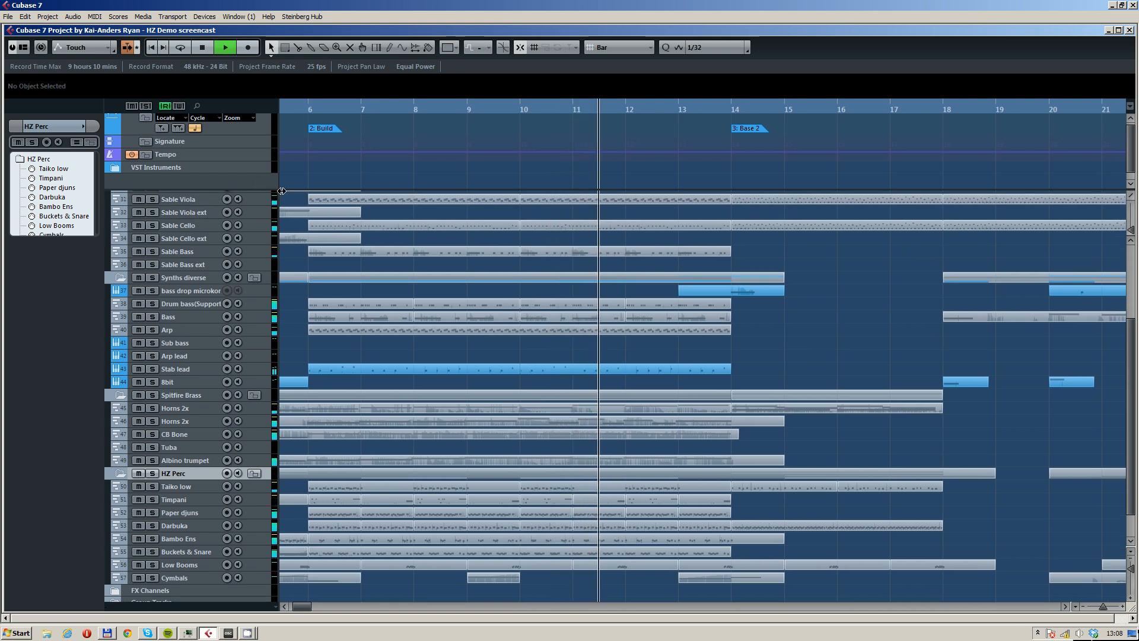
pyautogui.moveTo(279, 188); pyautogui.dragTo(286, 175)
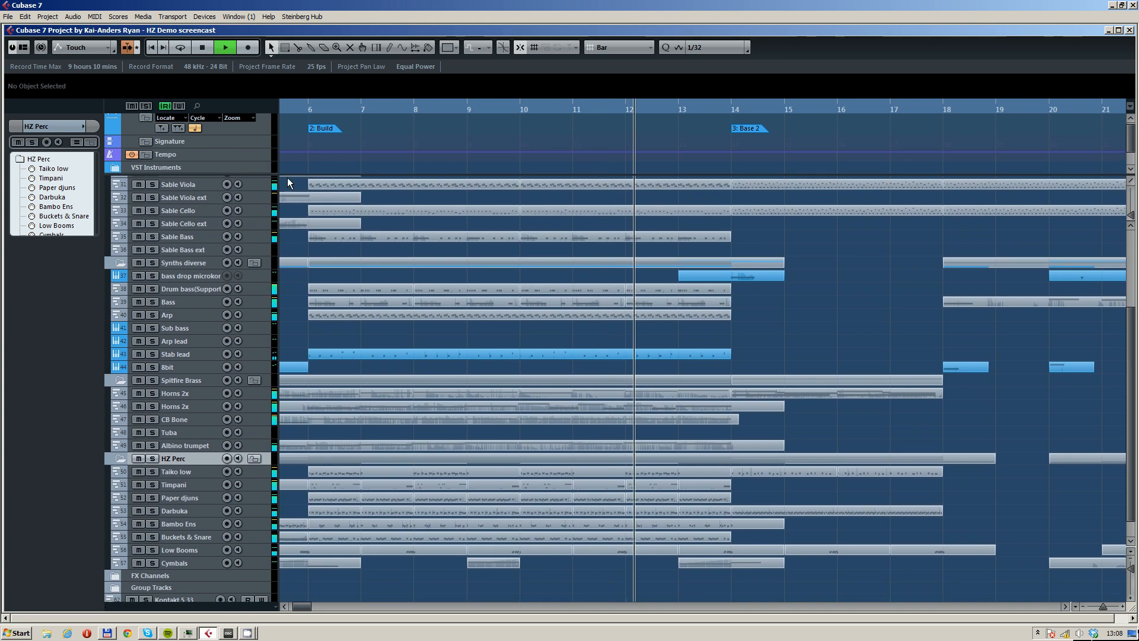
pyautogui.moveTo(810, 306); pyautogui.dragTo(596, 338)
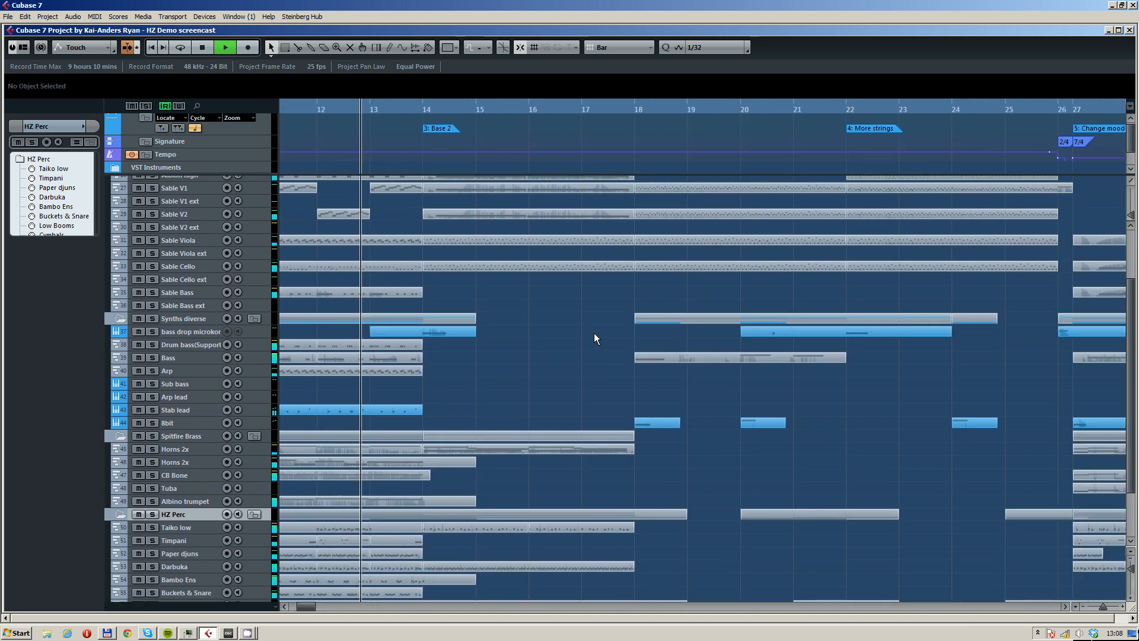
# - Follow the string and synth tracks through the Base 2 and More strings sections during playback
pyautogui.scroll(3, 592, 330)
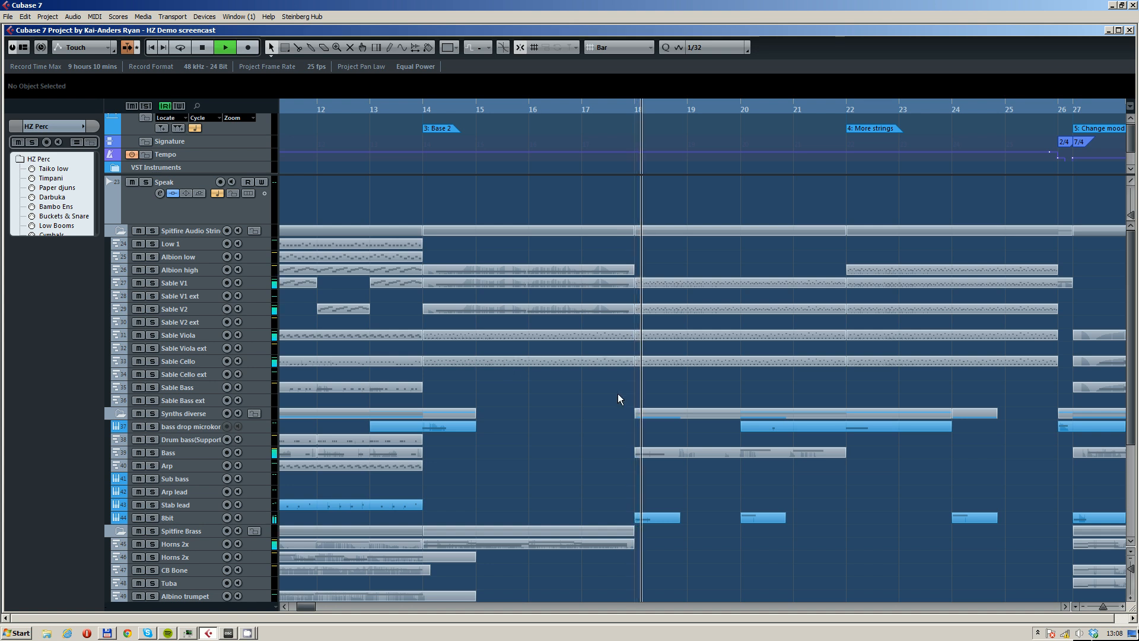
pyautogui.moveTo(652, 394); pyautogui.dragTo(416, 386)
pyautogui.scroll(-1, 416, 389)
pyautogui.scroll(-1, 415, 389)
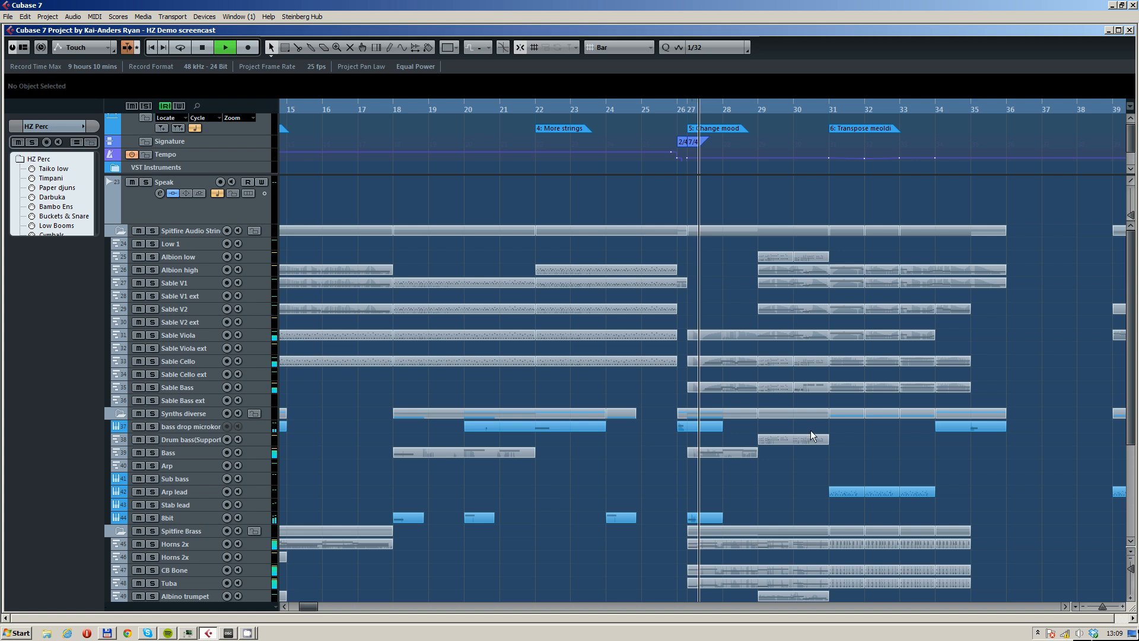
# - Follow playback through the Change mood and Transpose meoldi sections, briefly selecting the Horns 2x part at bar 34
pyautogui.moveTo(903, 447); pyautogui.dragTo(684, 391)
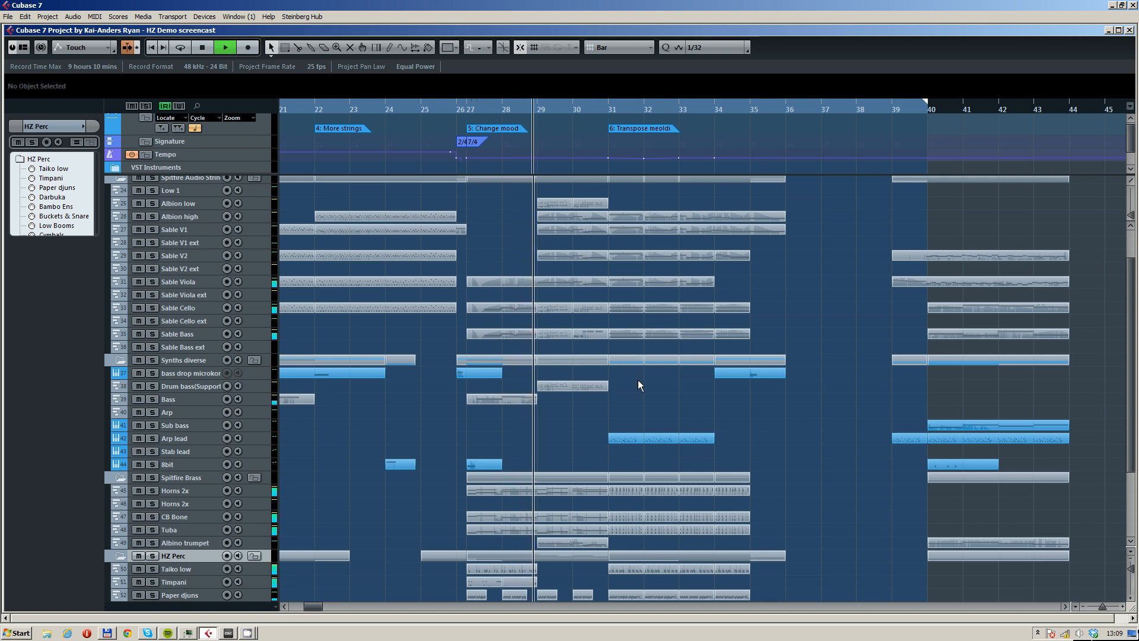
pyautogui.moveTo(638, 386); pyautogui.dragTo(594, 349)
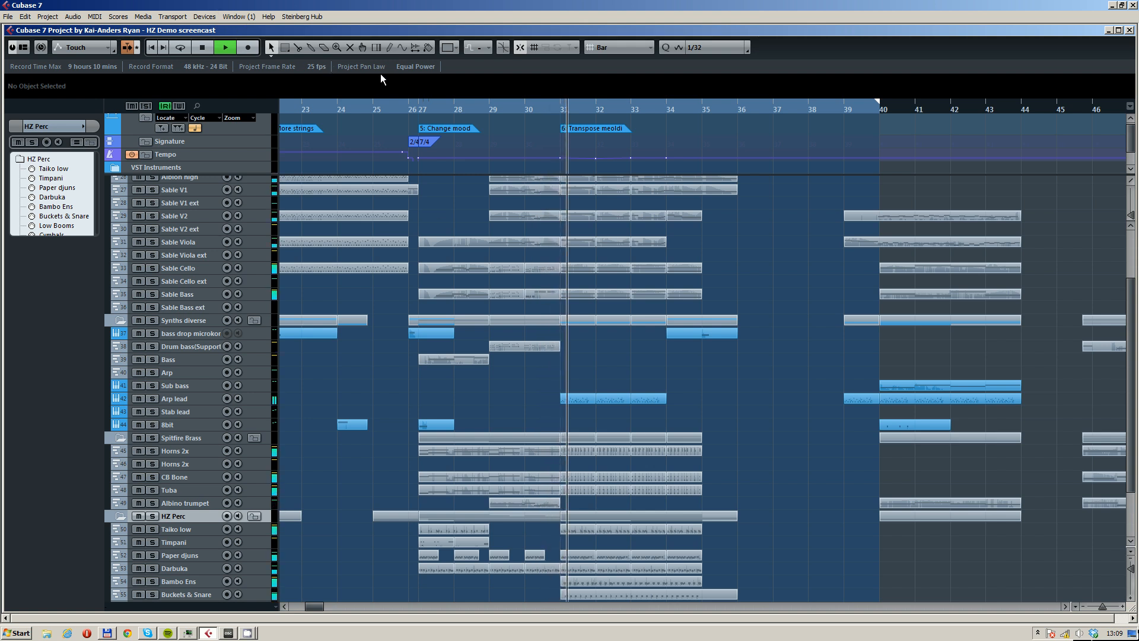
pyautogui.moveTo(625, 374); pyautogui.dragTo(549, 354)
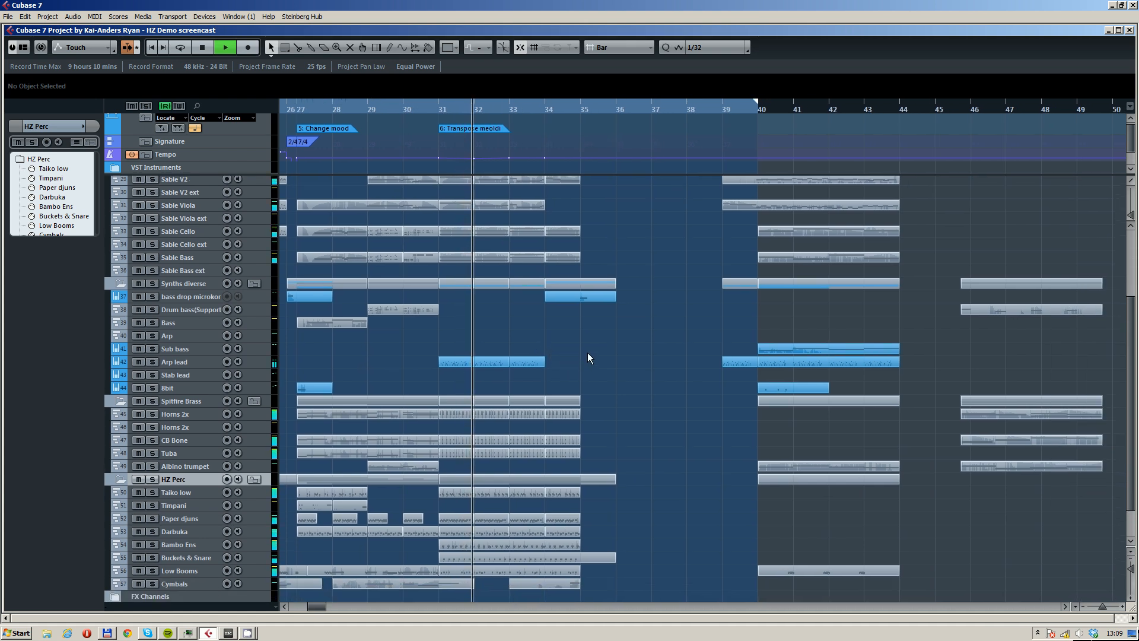
pyautogui.moveTo(537, 335); pyautogui.dragTo(544, 325)
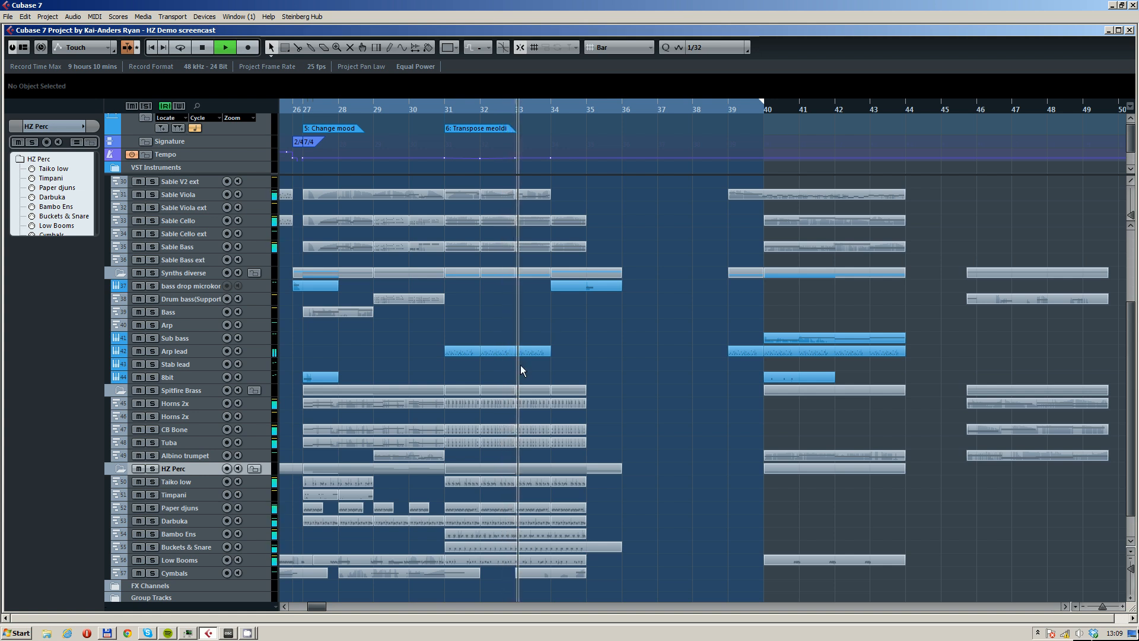
pyautogui.click(581, 403)
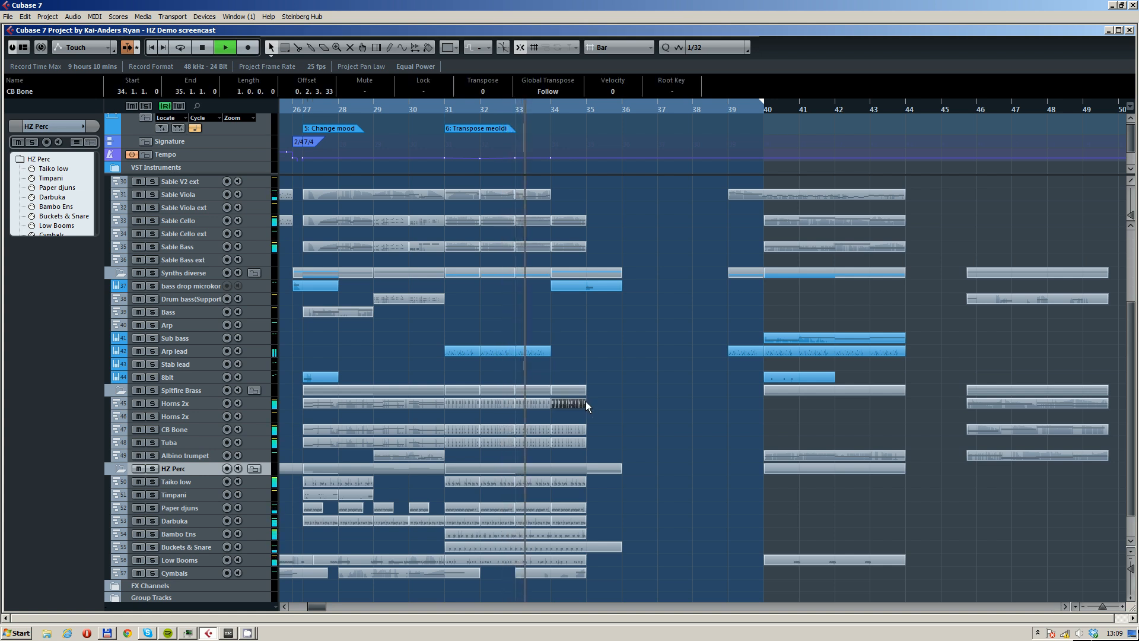
pyautogui.click(645, 362)
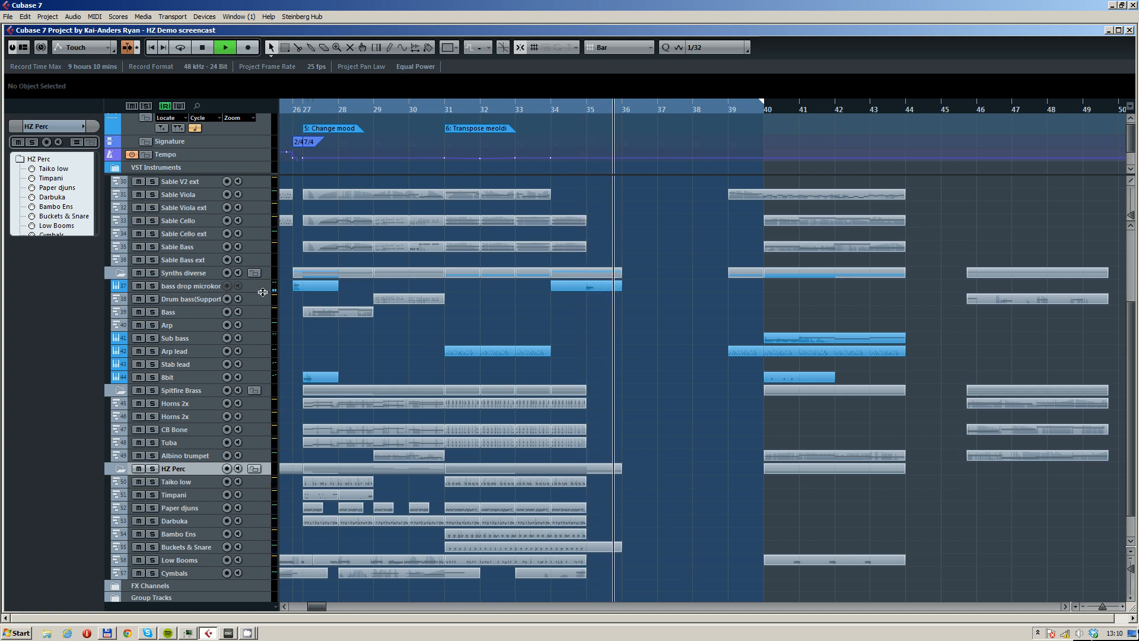
# - Turn on input monitoring for the Speak track and stop playback
pyautogui.scroll(5, 284, 304)
pyautogui.click(232, 181)
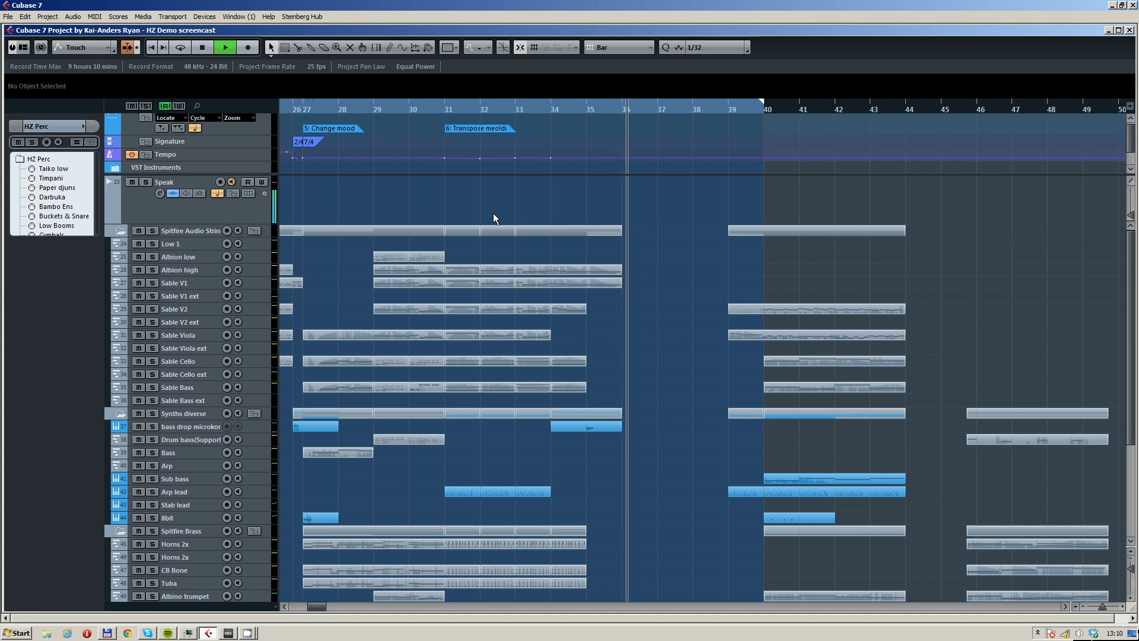
pyautogui.press('space')
# - Zoom out to the full arrangement and look over all its tracks from the strings to the percussion
pyautogui.moveTo(377, 282); pyautogui.dragTo(601, 246)
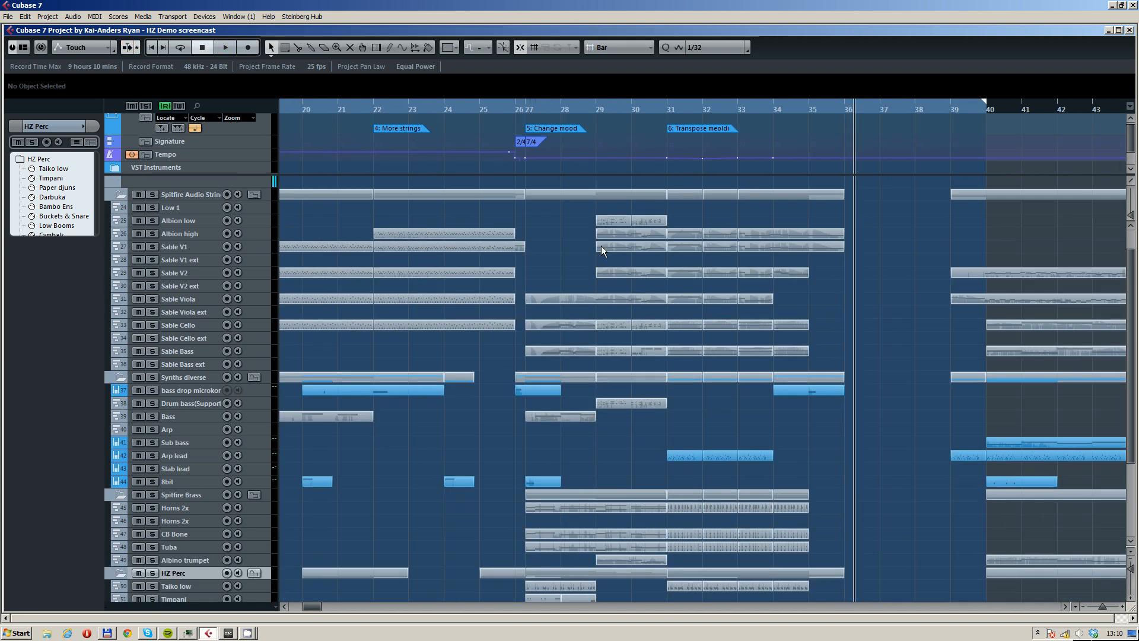
pyautogui.scroll(-3, 600, 246)
pyautogui.moveTo(424, 224); pyautogui.dragTo(608, 270)
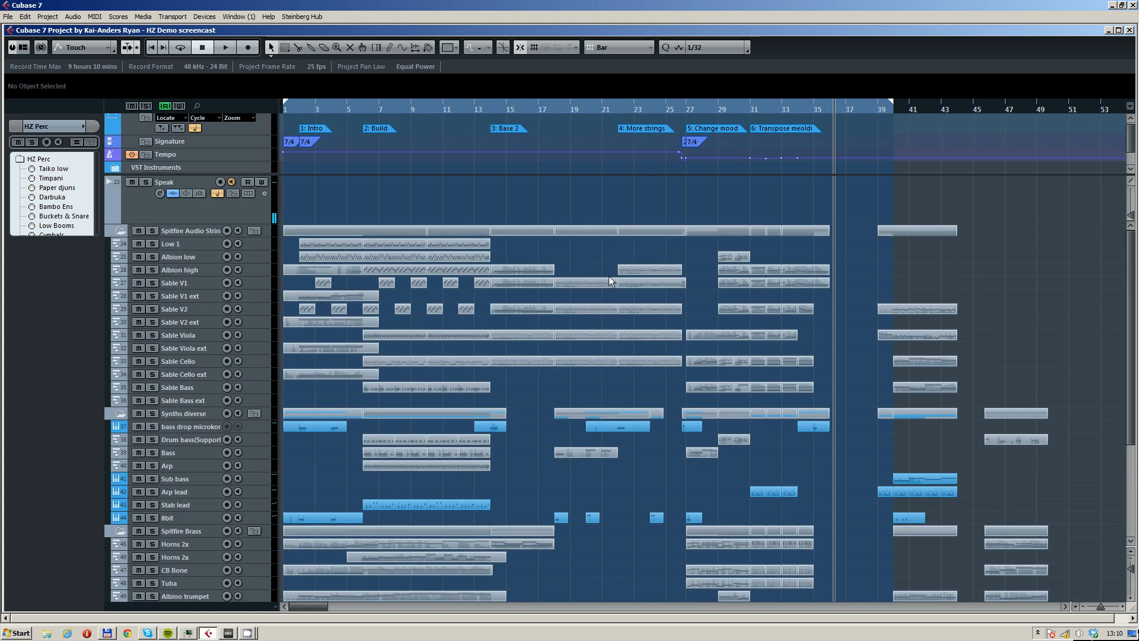
pyautogui.scroll(-5, 608, 275)
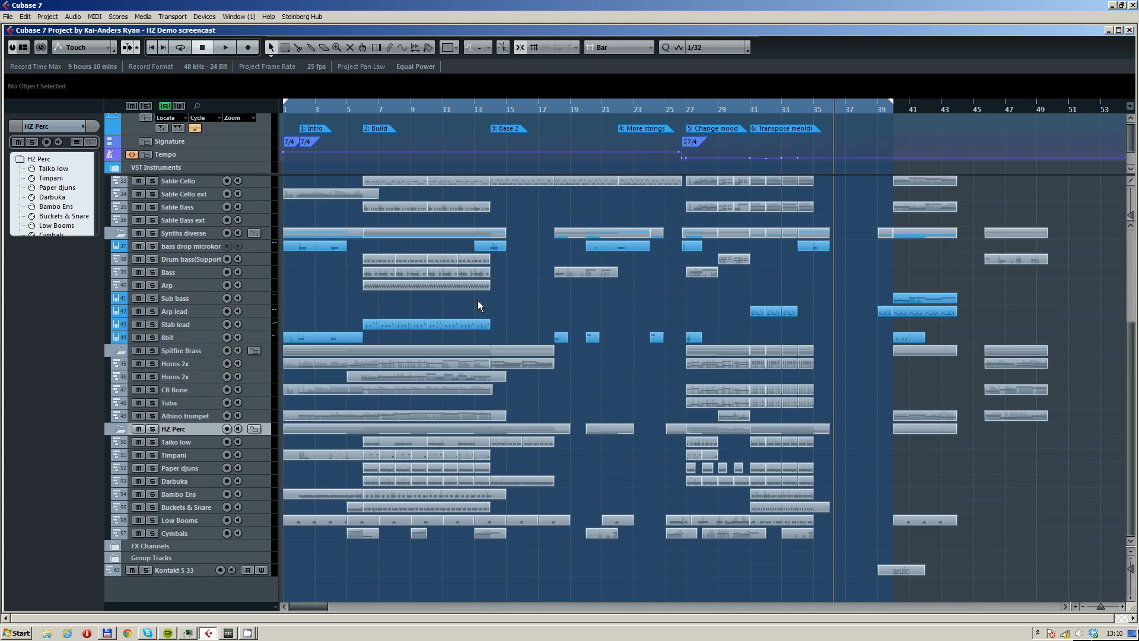
pyautogui.scroll(5, 480, 305)
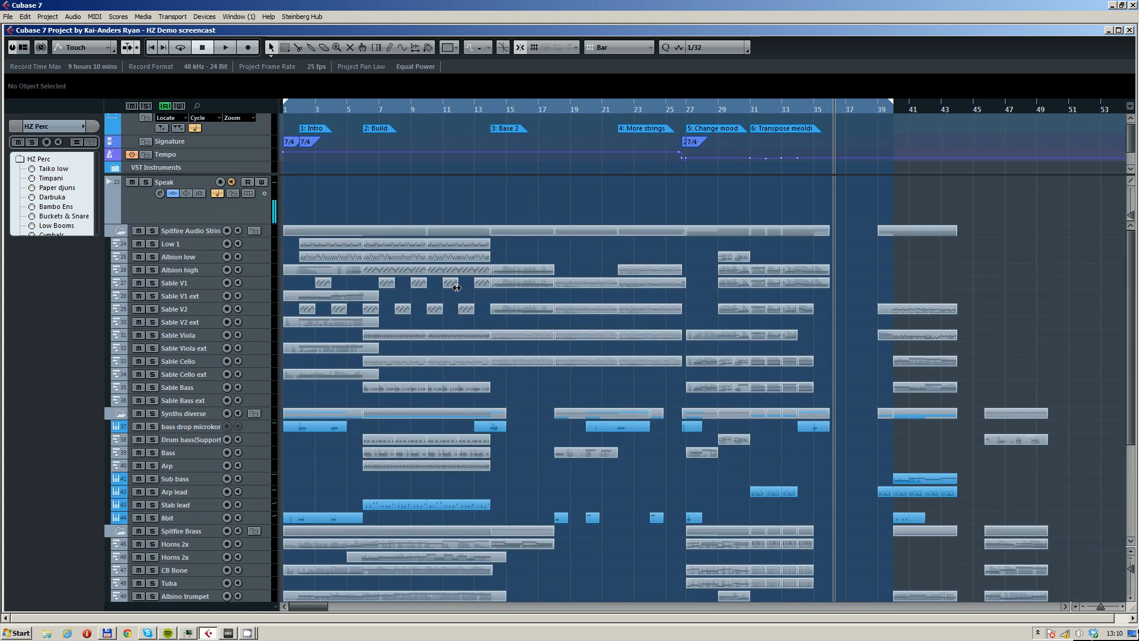
# - Inspect the Spitfire Audio Strings folder by selecting it, Sable Bass ext and the Low 1 track
pyautogui.click(199, 232)
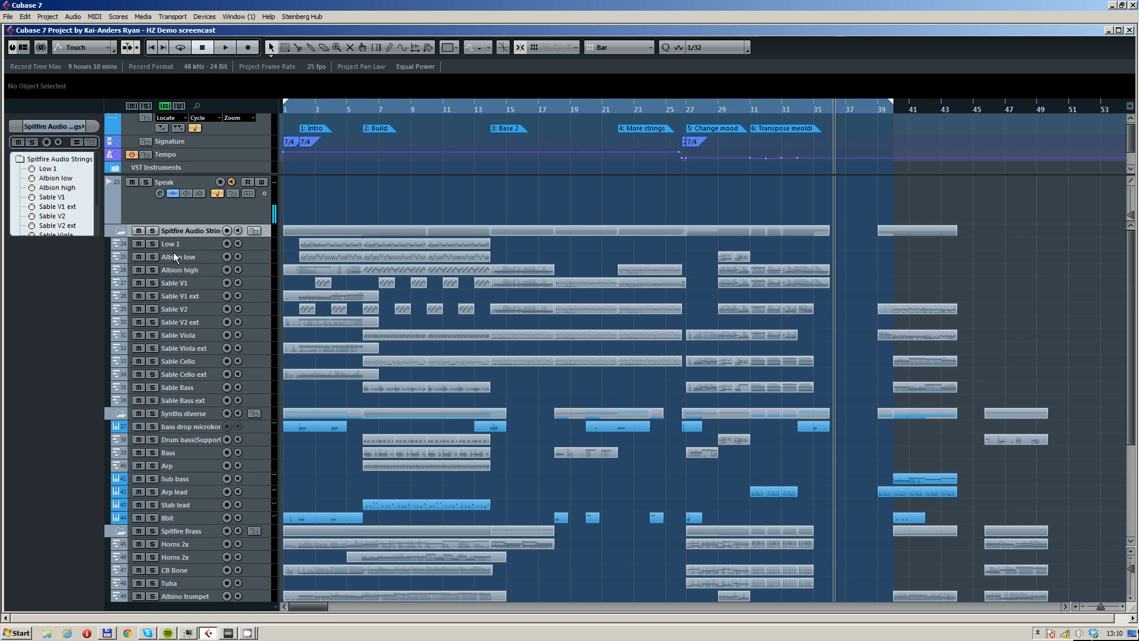
pyautogui.click(194, 398)
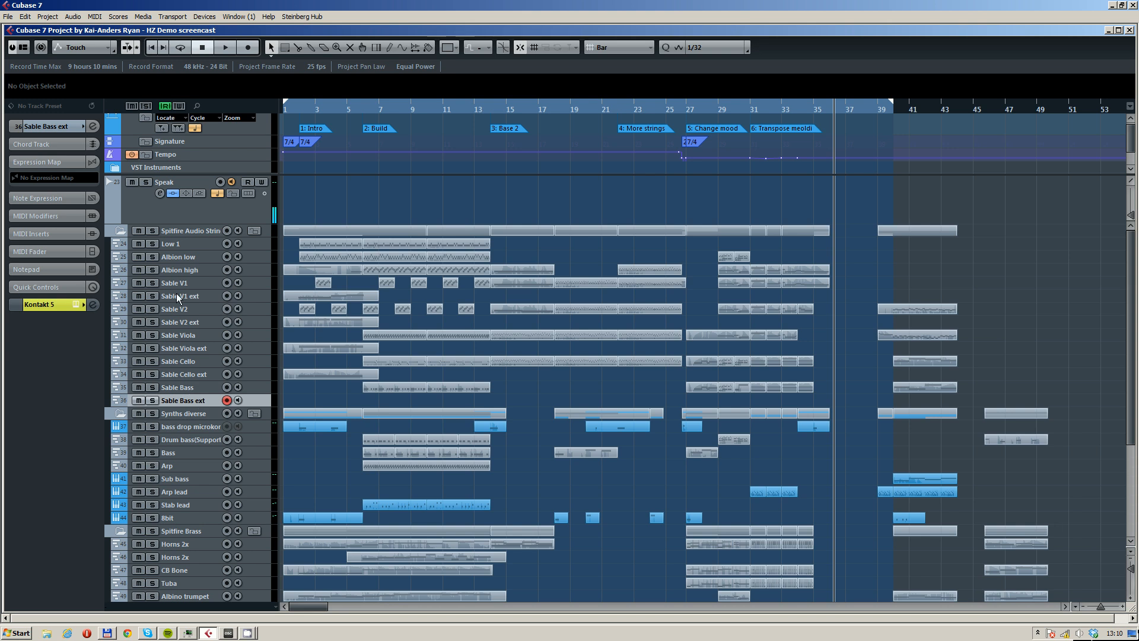
pyautogui.click(183, 262)
pyautogui.click(177, 243)
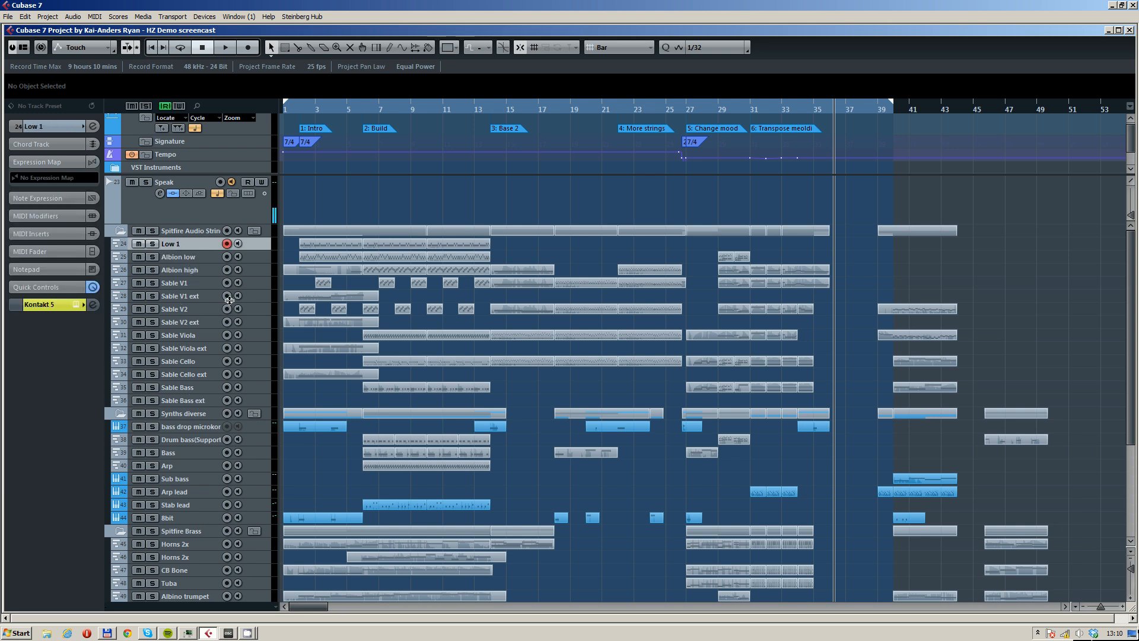
pyautogui.scroll(-3, 308, 423)
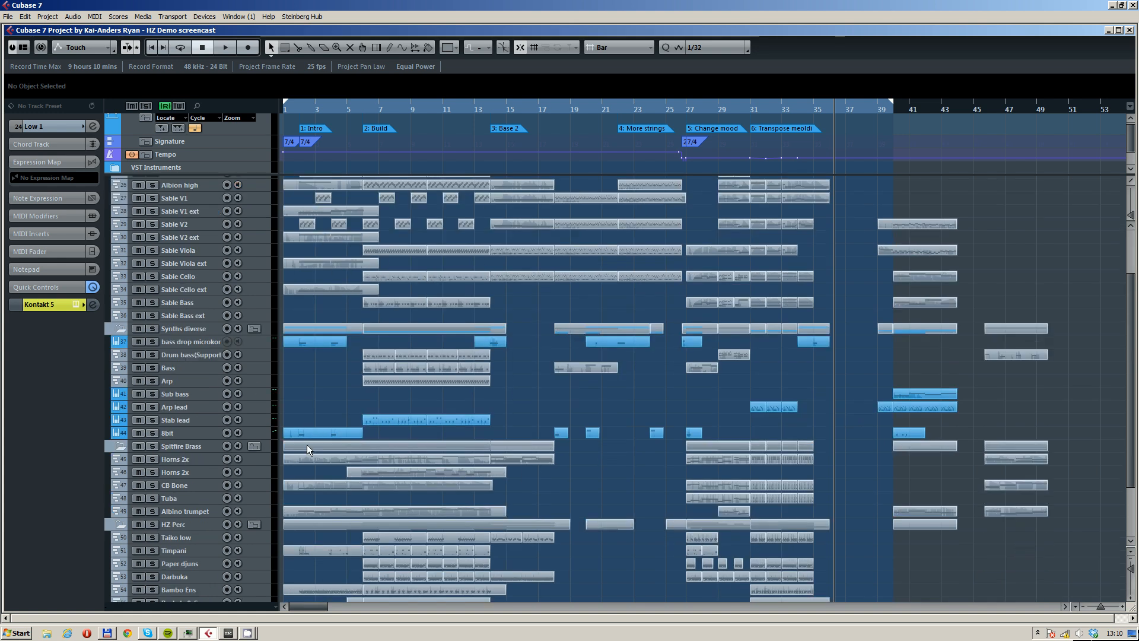
# - Inspect the Synths diverse folder, its Bass and bass drop microKORG tracks, and the VST Instruments rack
pyautogui.click(208, 333)
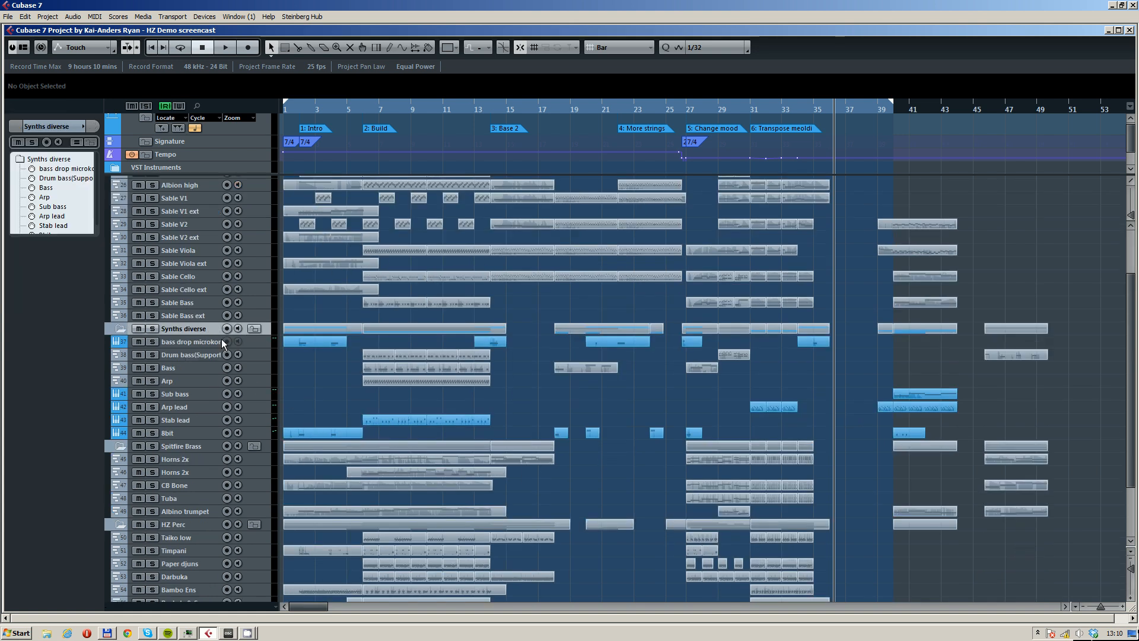
pyautogui.scroll(-1, 414, 382)
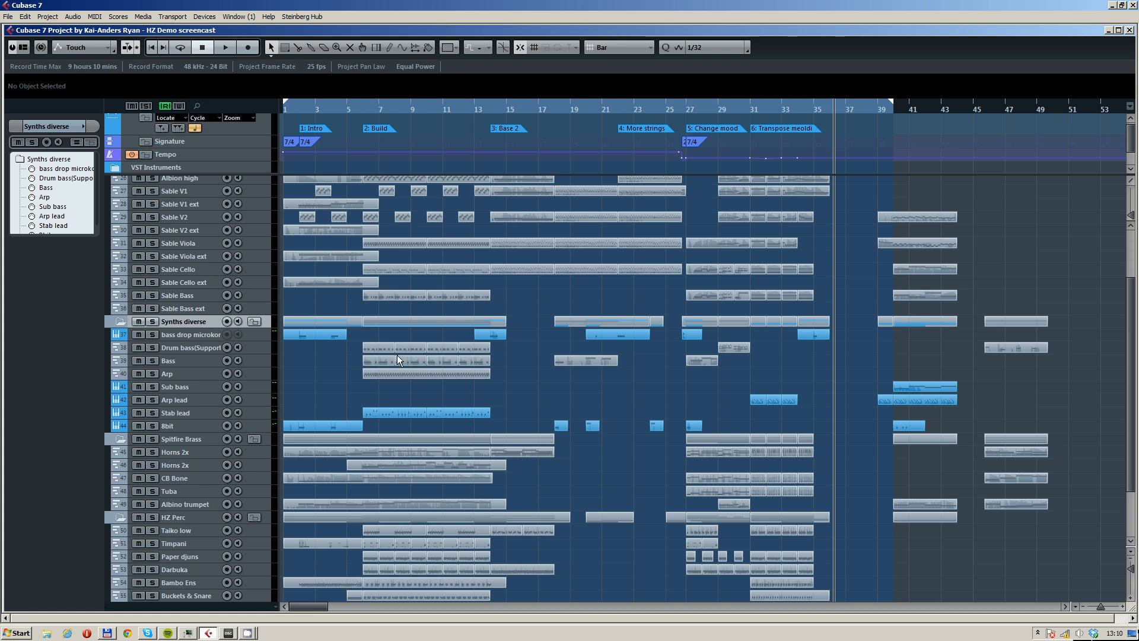
pyautogui.click(204, 364)
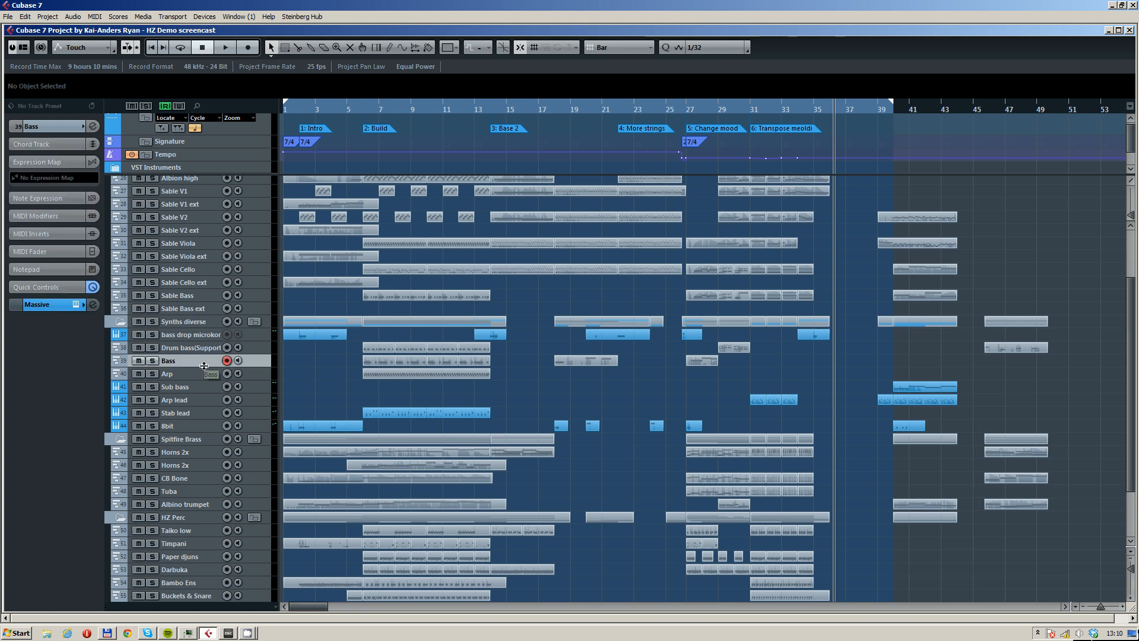
pyautogui.press('F11')
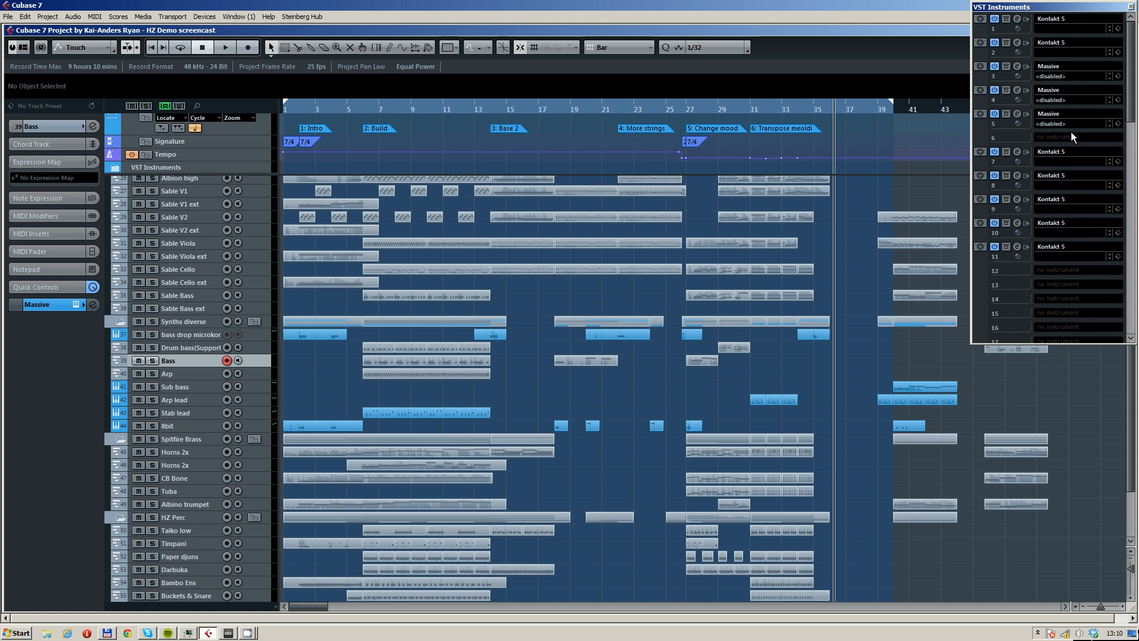
pyautogui.press('F11')
pyautogui.click(192, 337)
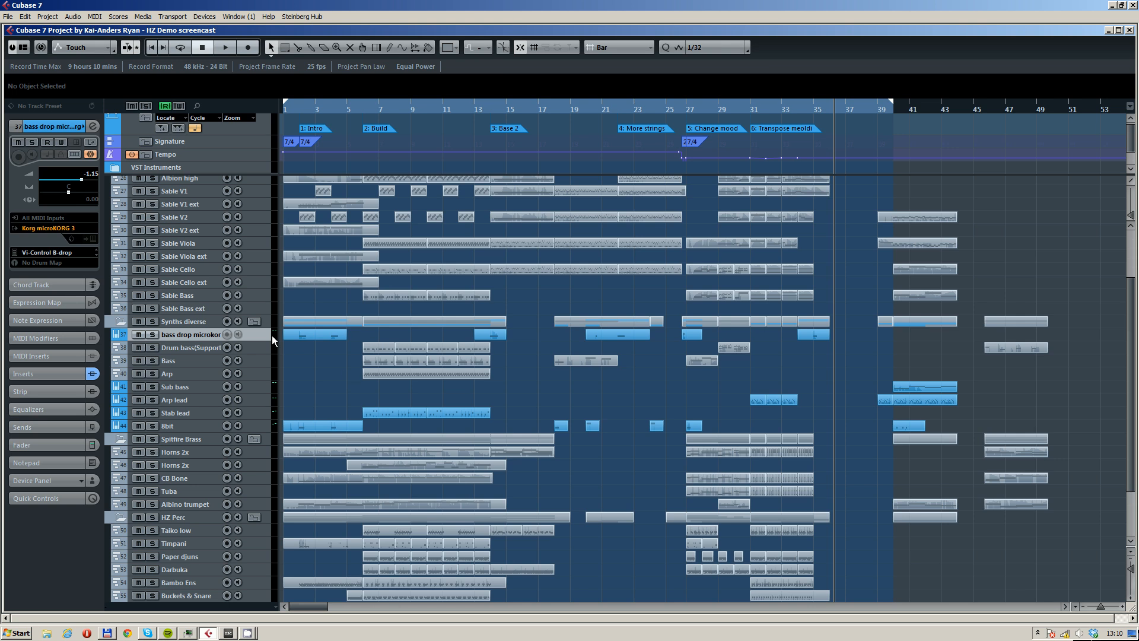
pyautogui.scroll(-3, 311, 397)
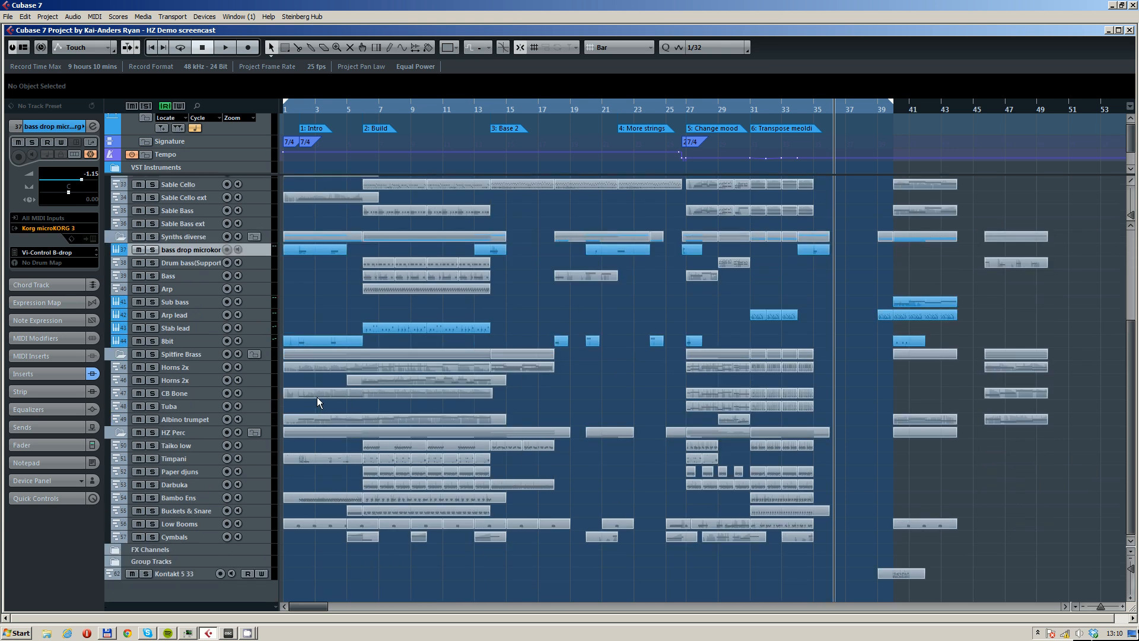
# - Rename the 8bit synth track to "crazy thing" and check its channel in the mixer
pyautogui.click(217, 342)
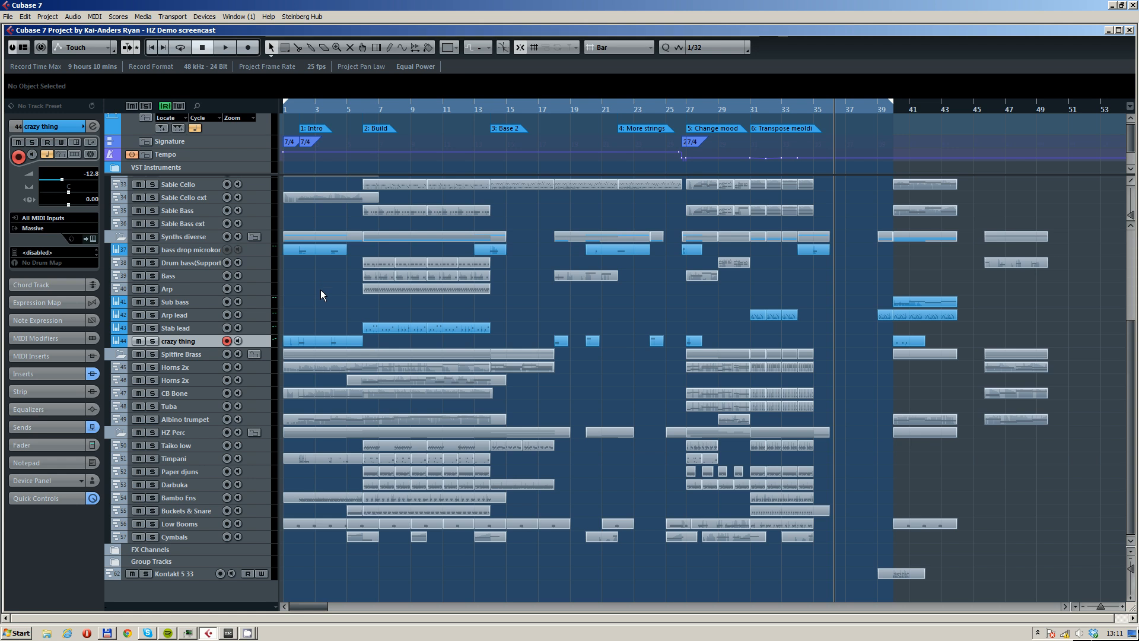
pyautogui.press('F3')
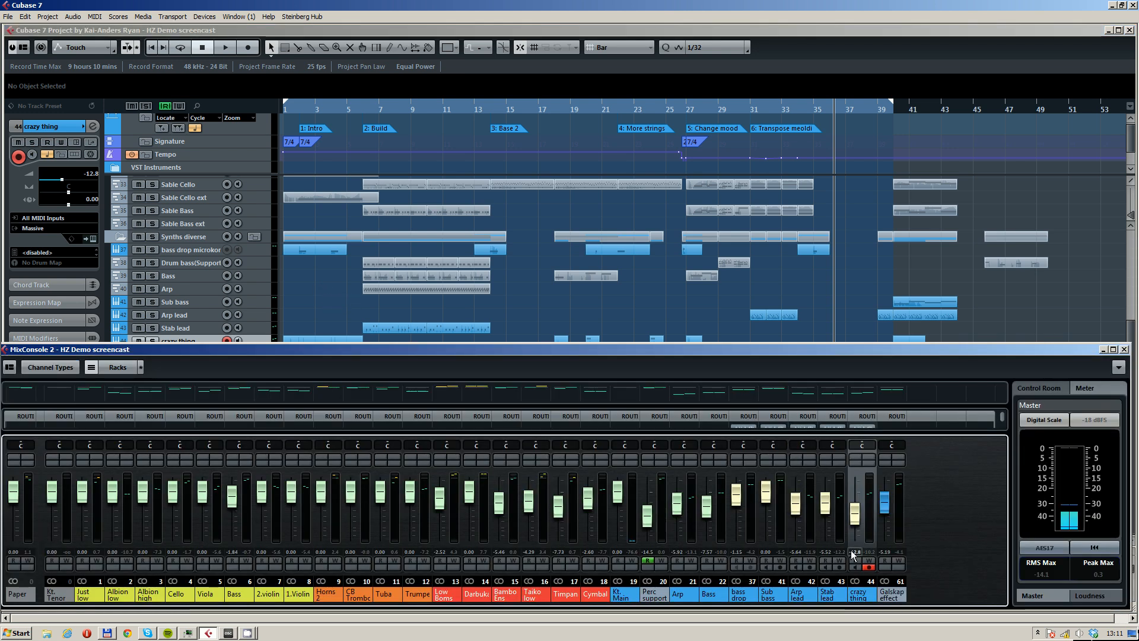
pyautogui.press('F3')
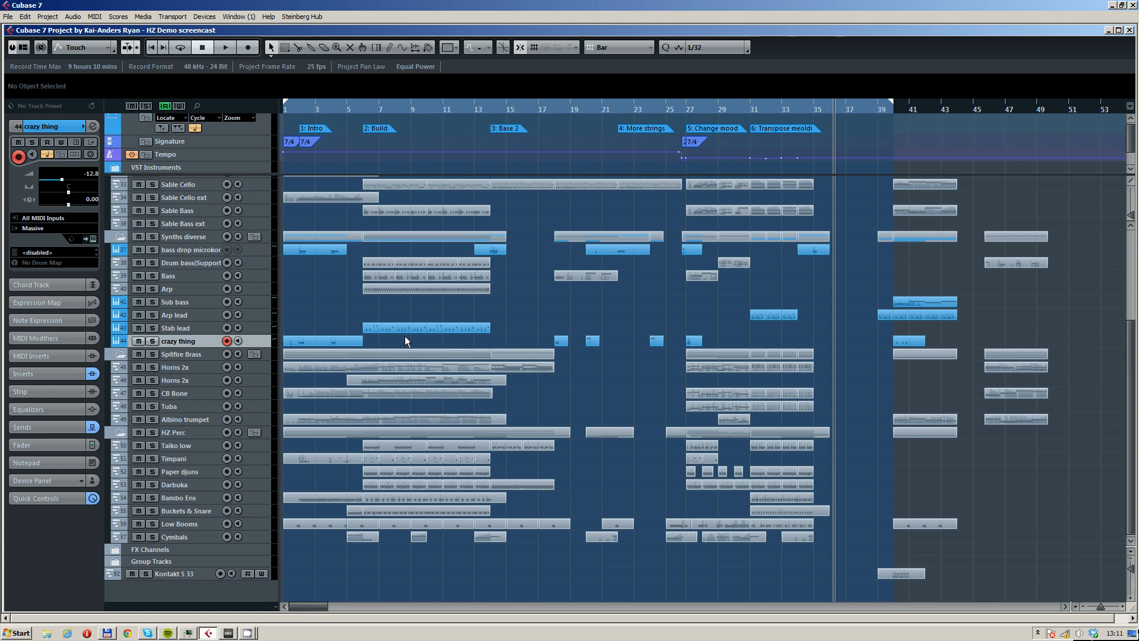
# - Inspect the Spitfire Brass folder by selecting its two Horns 2x tracks, CB Bone and Tuba in turn
pyautogui.scroll(-1, 339, 297)
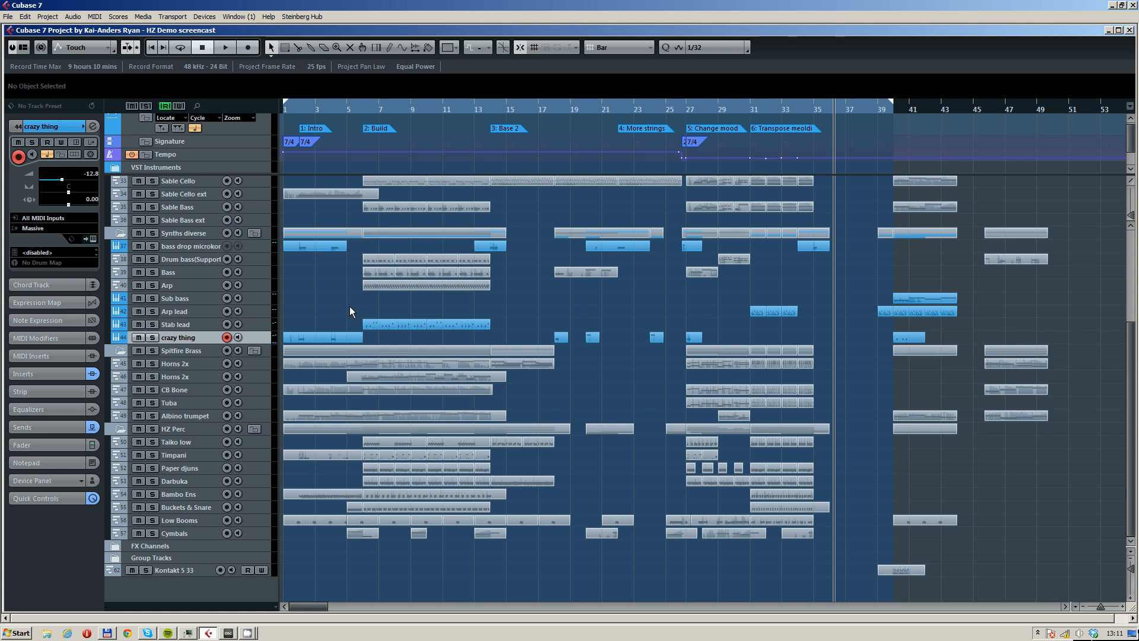
pyautogui.scroll(2, 303, 328)
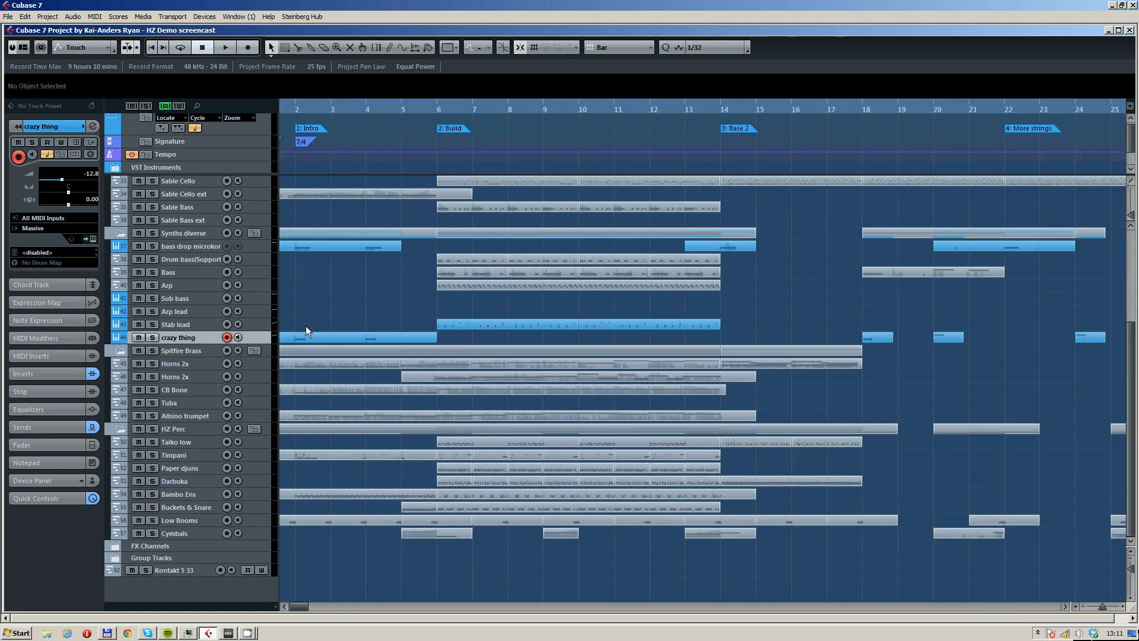
pyautogui.hscroll(-2, 311, 322)
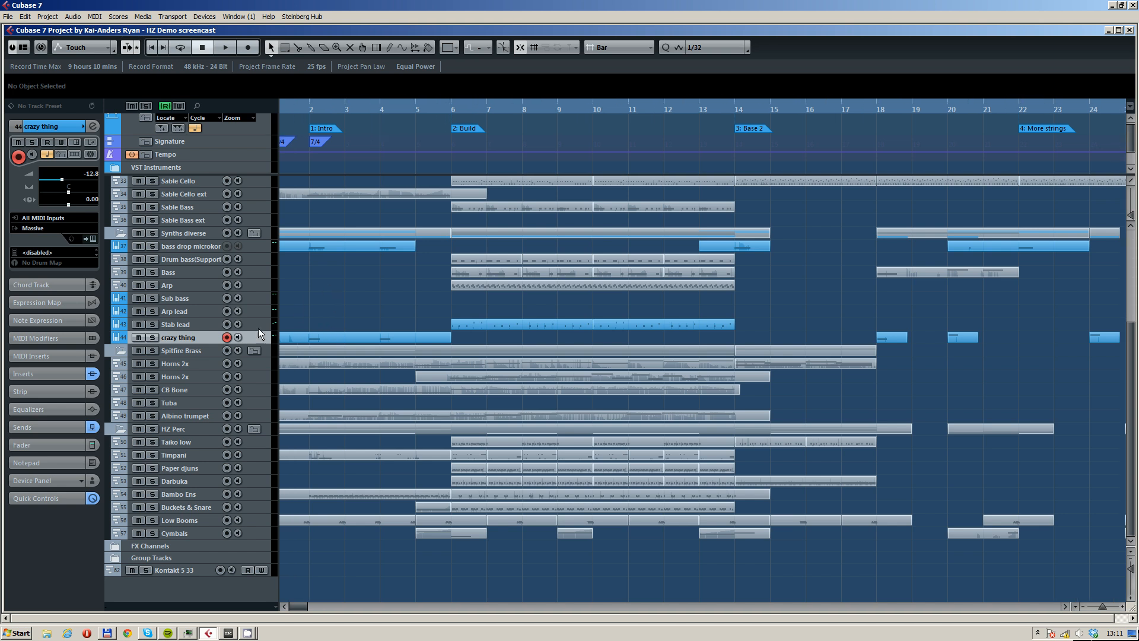
pyautogui.click(198, 351)
pyautogui.click(210, 364)
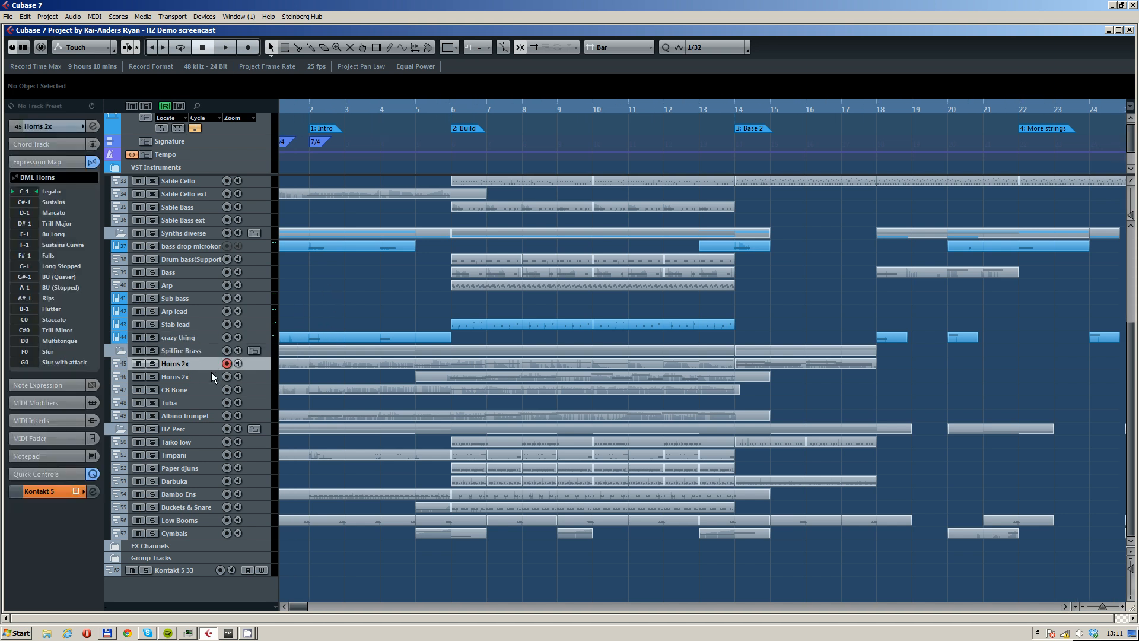
pyautogui.click(201, 379)
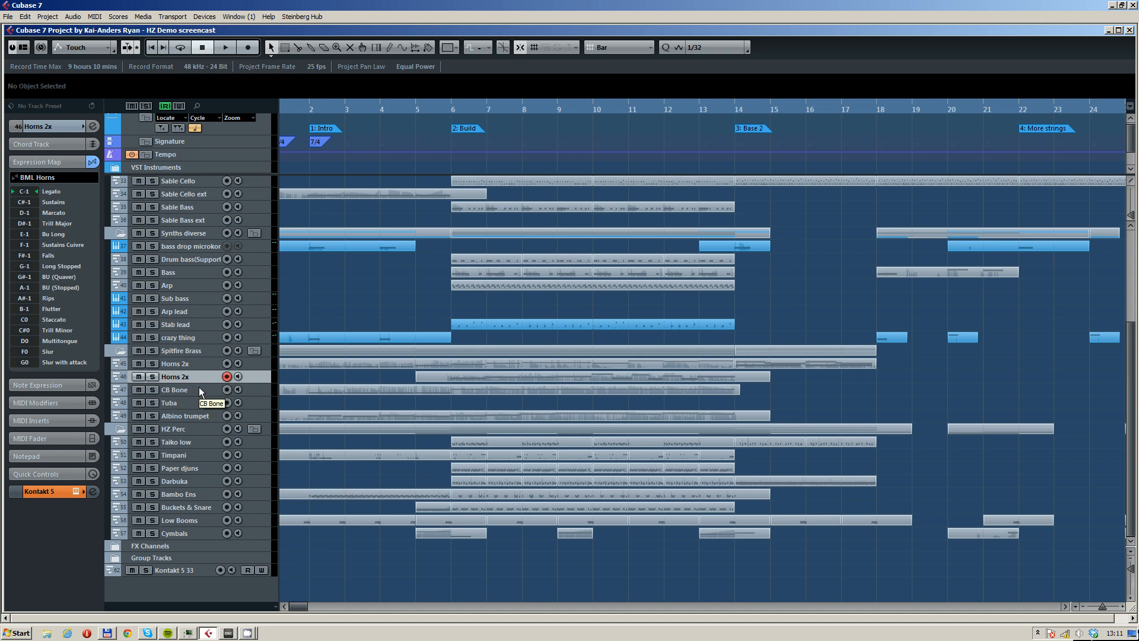
pyautogui.click(198, 387)
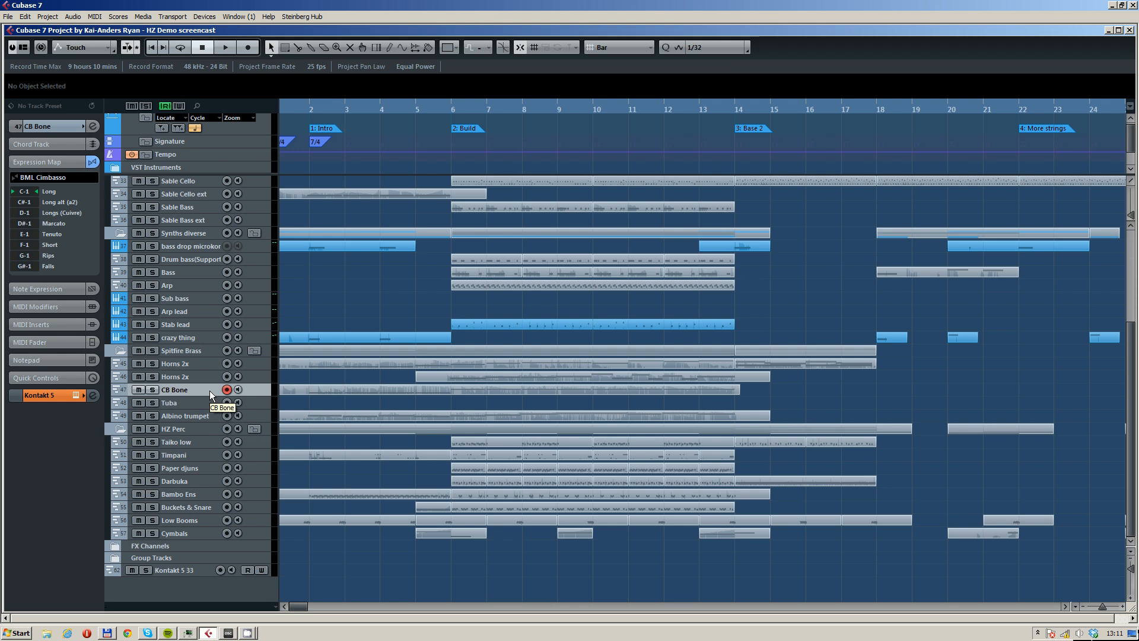
pyautogui.hscroll(-1, 302, 380)
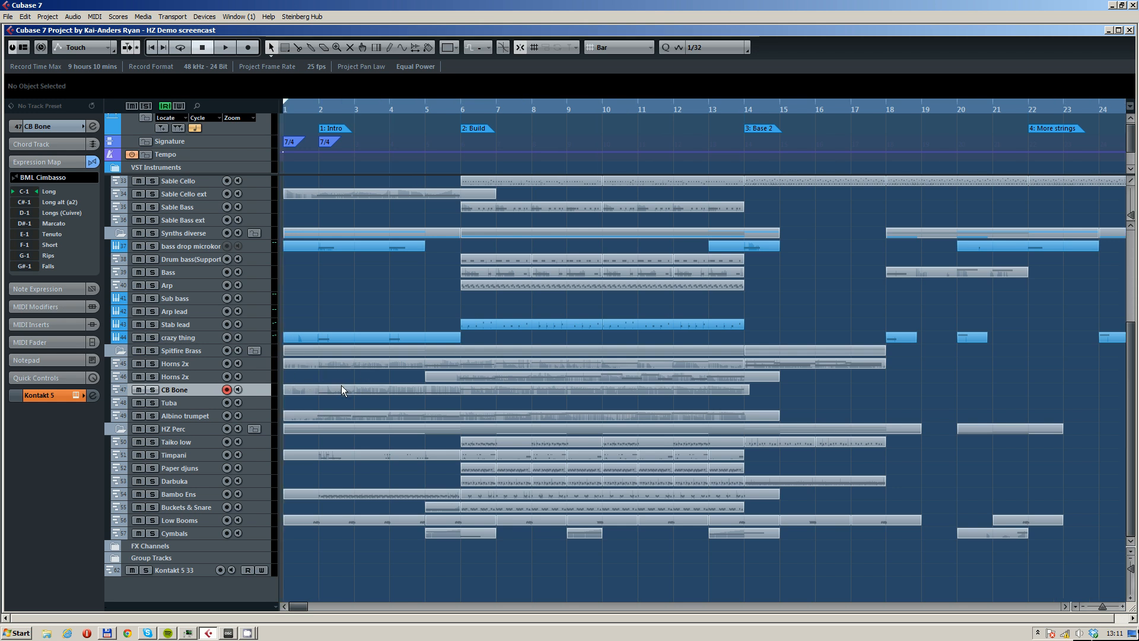
pyautogui.scroll(-1, 340, 384)
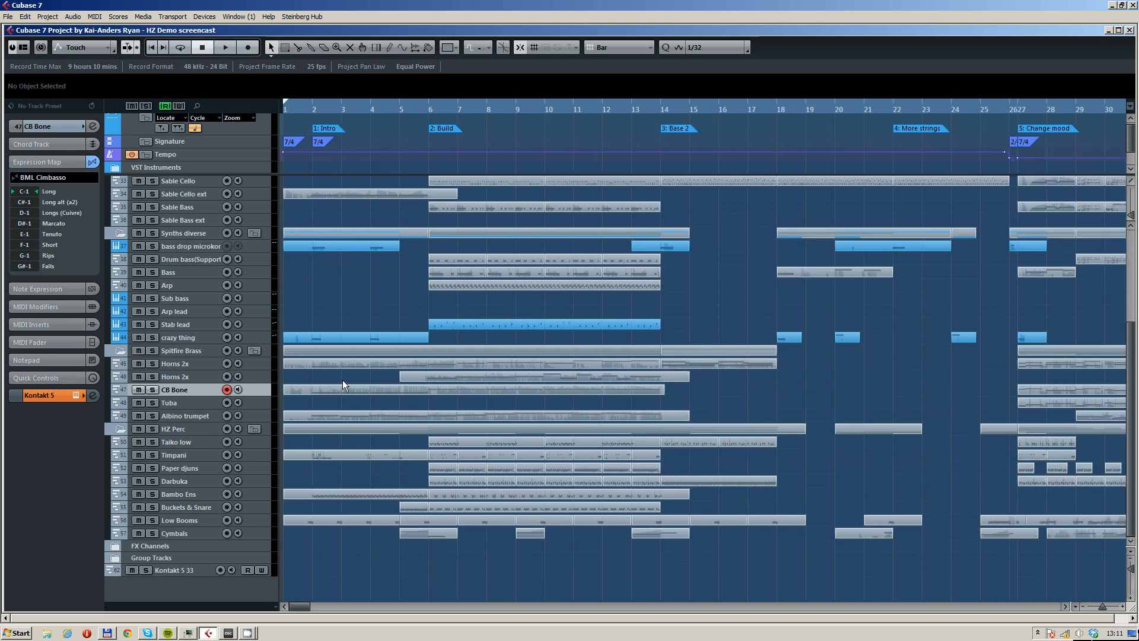
pyautogui.click(187, 403)
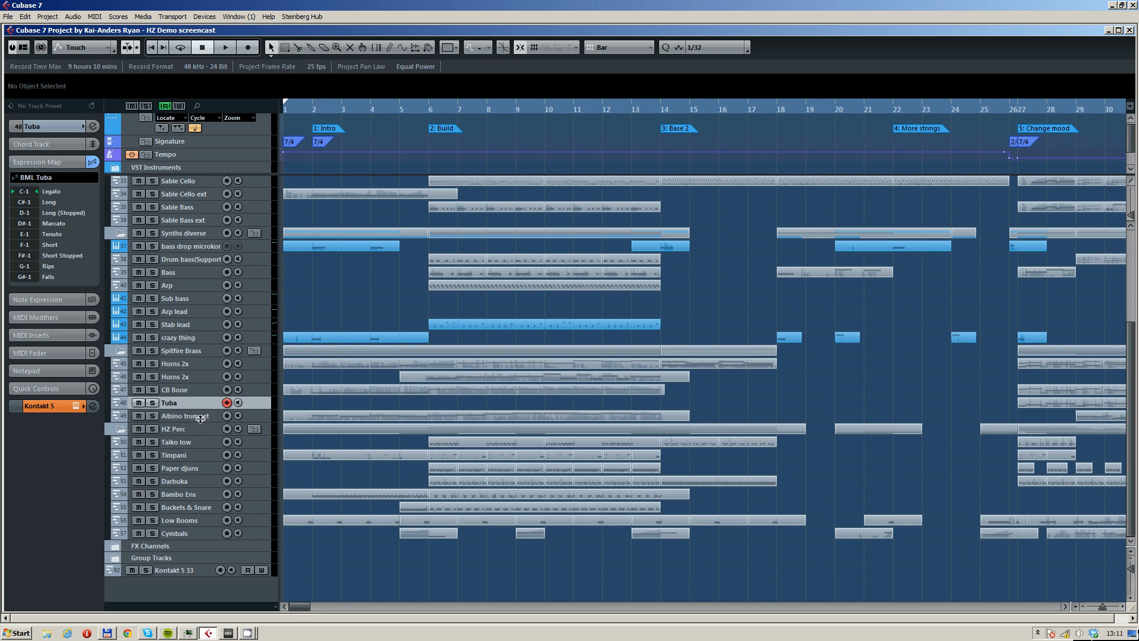
# - Correct the name of the Albino trumpet track to "Albion trumpet"
pyautogui.click(264, 418)
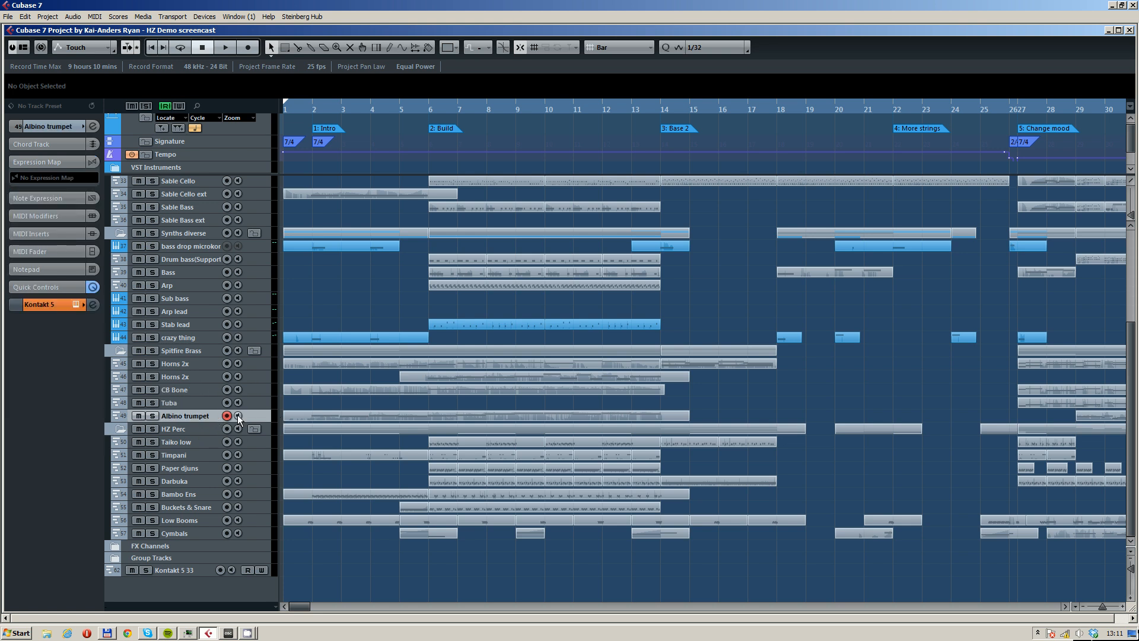
pyautogui.click(183, 417)
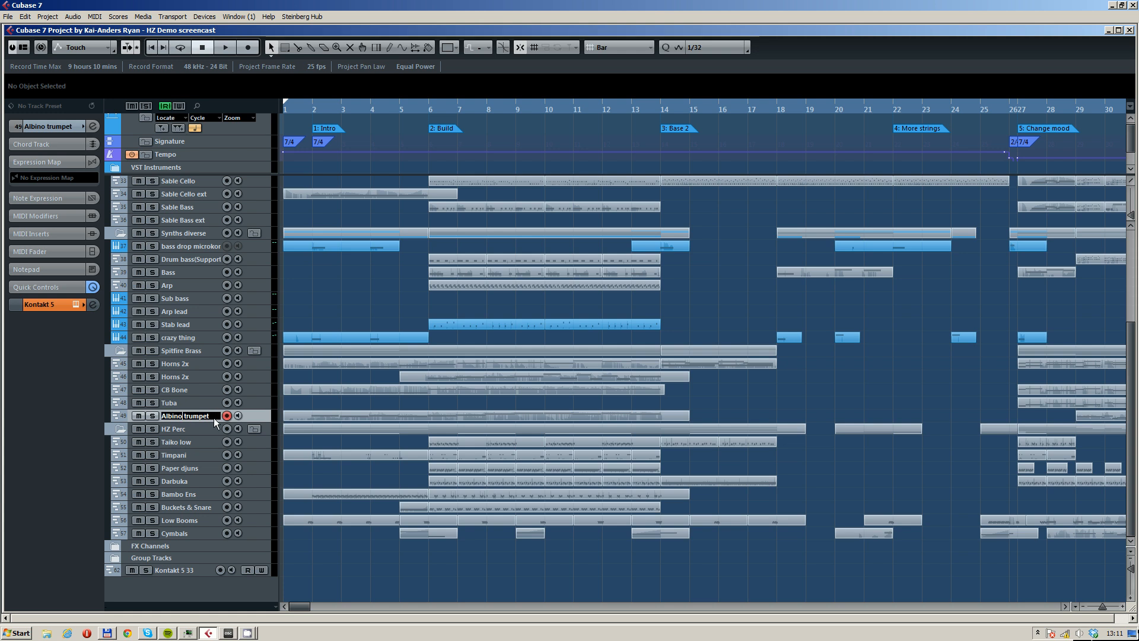
pyautogui.press('BackSpace')
pyautogui.press('Return')
# - Inspect the HZ Perc folder by selecting it and each of its tracks from Taiko low to Cymbals, ending on Low Booms
pyautogui.click(187, 428)
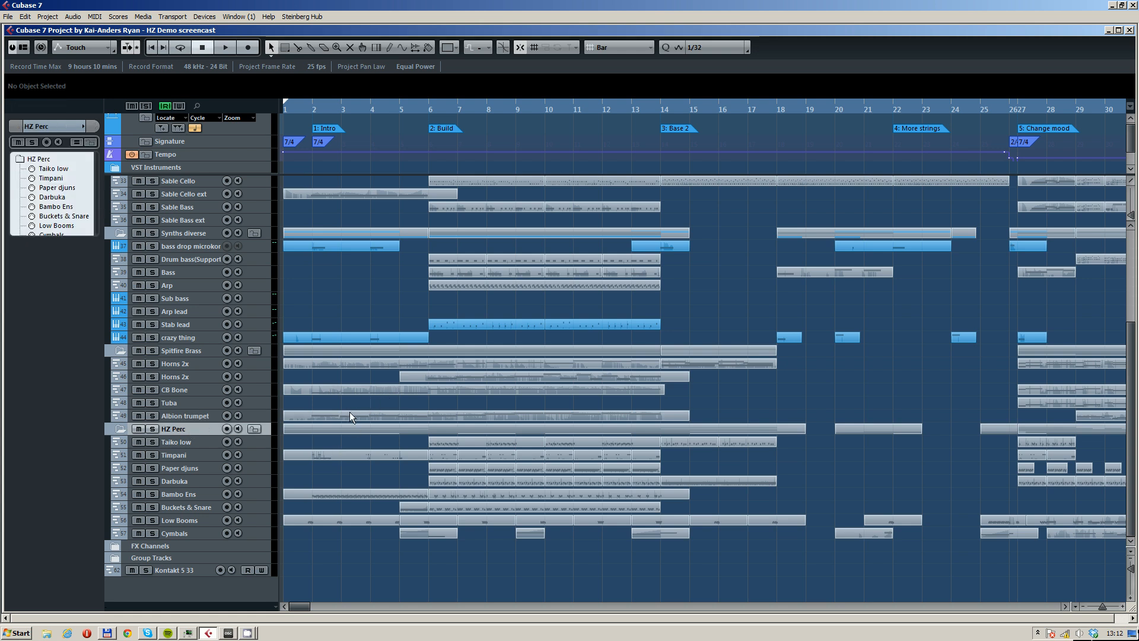
pyautogui.click(183, 441)
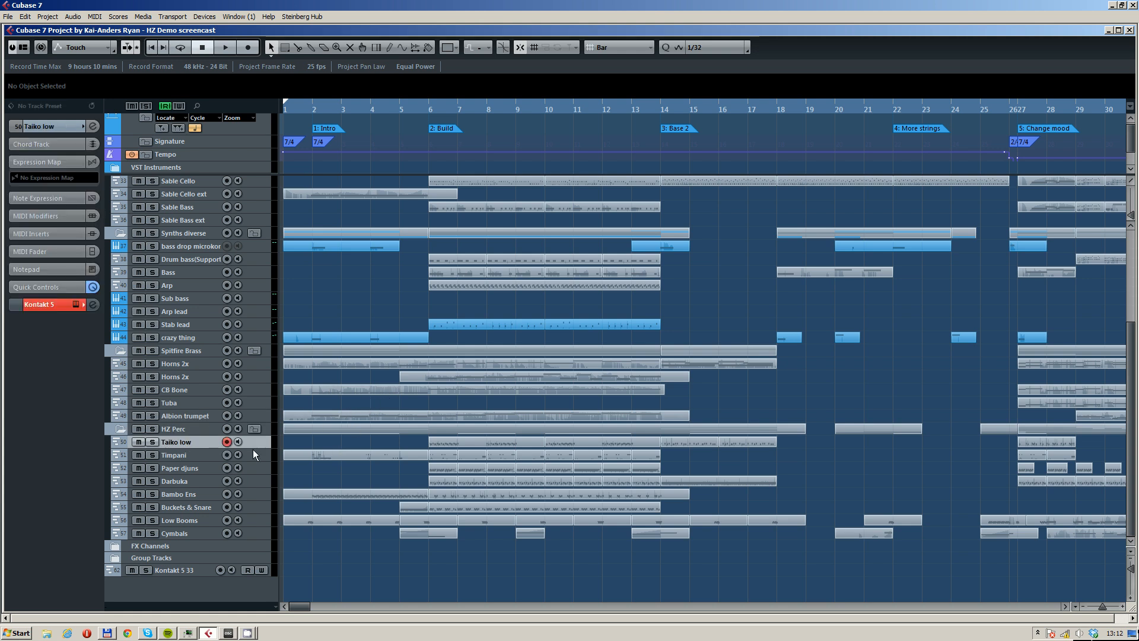
pyautogui.click(184, 455)
pyautogui.click(211, 468)
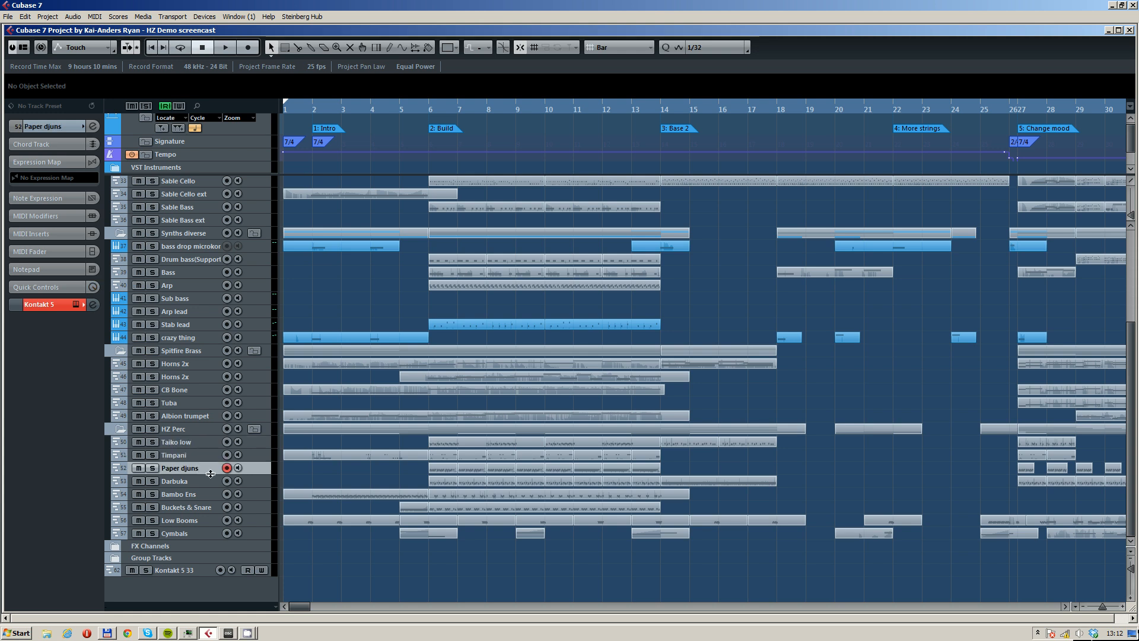
pyautogui.click(198, 481)
pyautogui.click(204, 494)
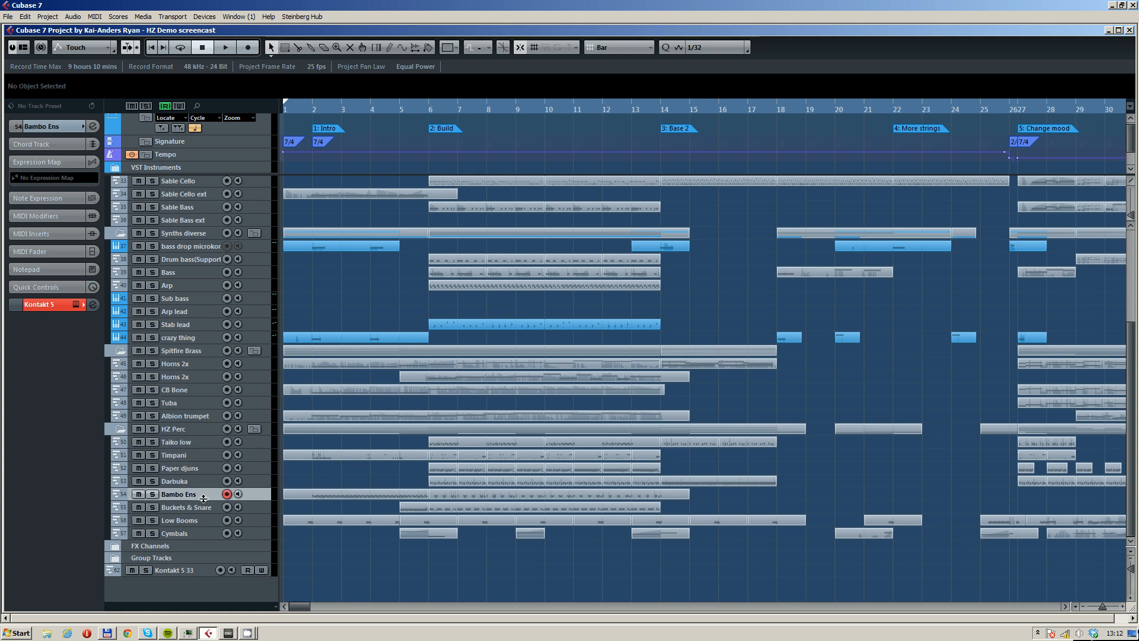
pyautogui.click(211, 507)
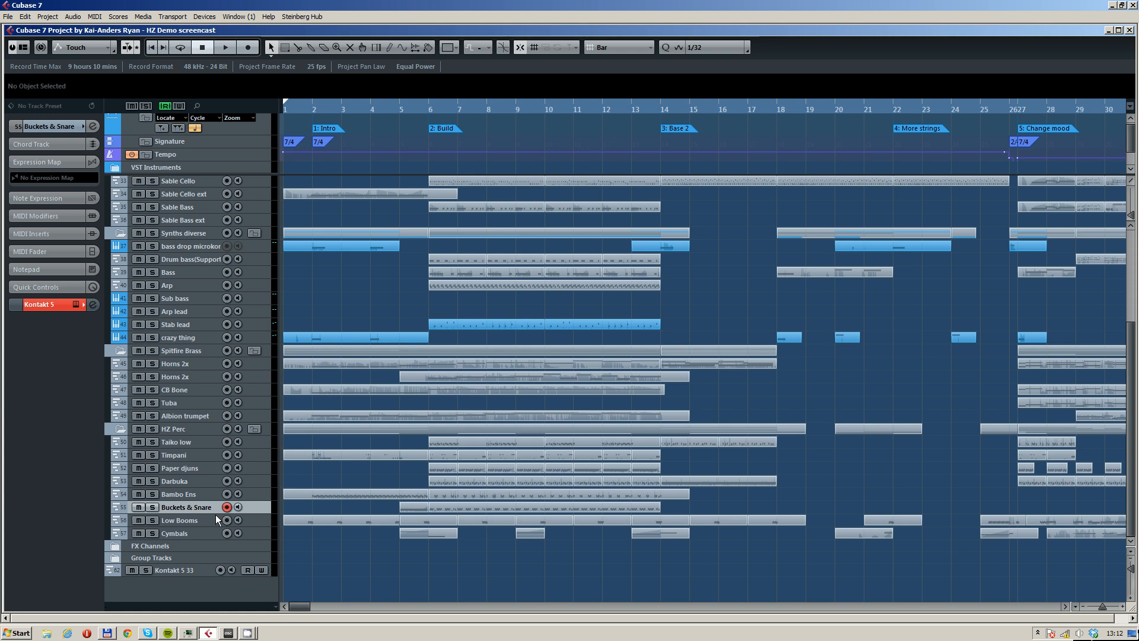
pyautogui.click(204, 519)
pyautogui.click(204, 532)
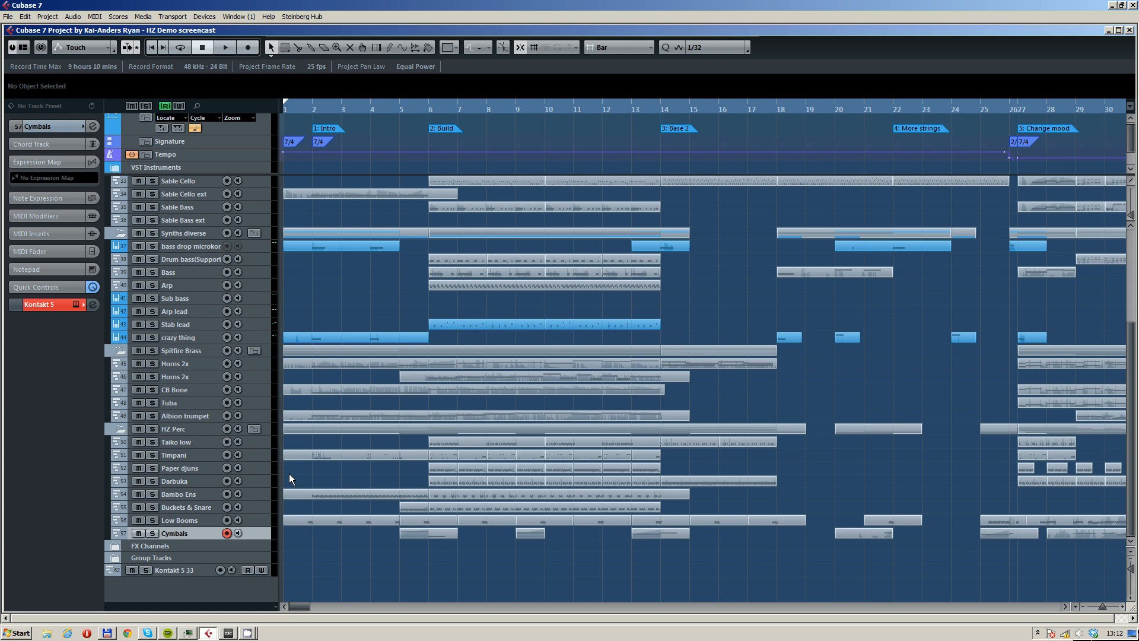
pyautogui.click(195, 516)
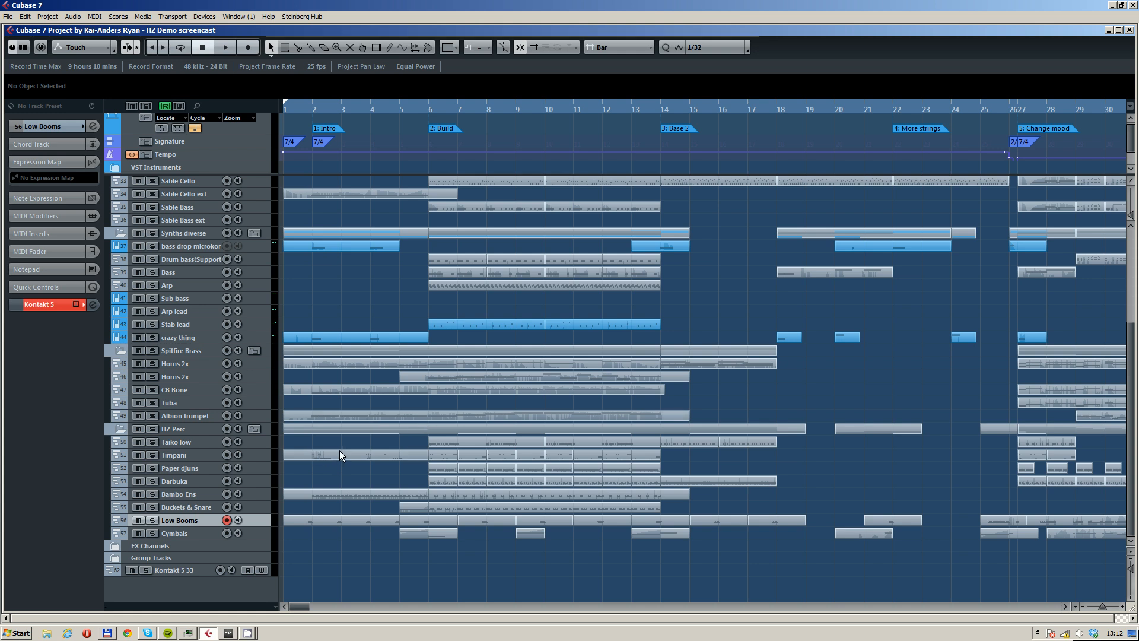
# - Select the Sable Bass track to view its articulations and look over the tracks down to the percussion
pyautogui.scroll(5, 344, 451)
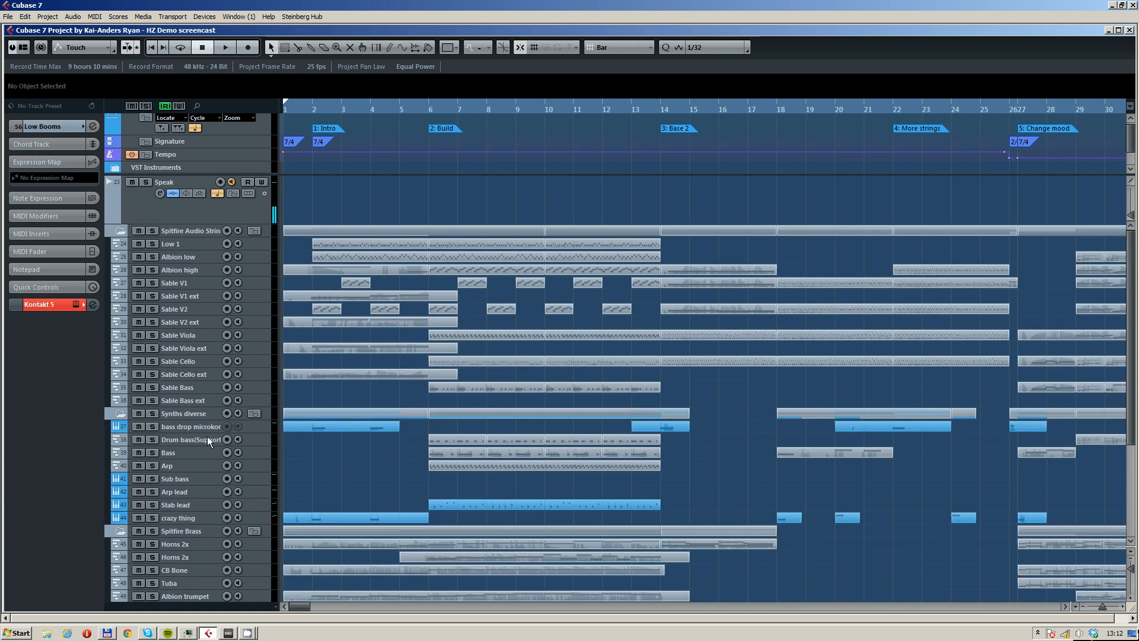
pyautogui.click(192, 387)
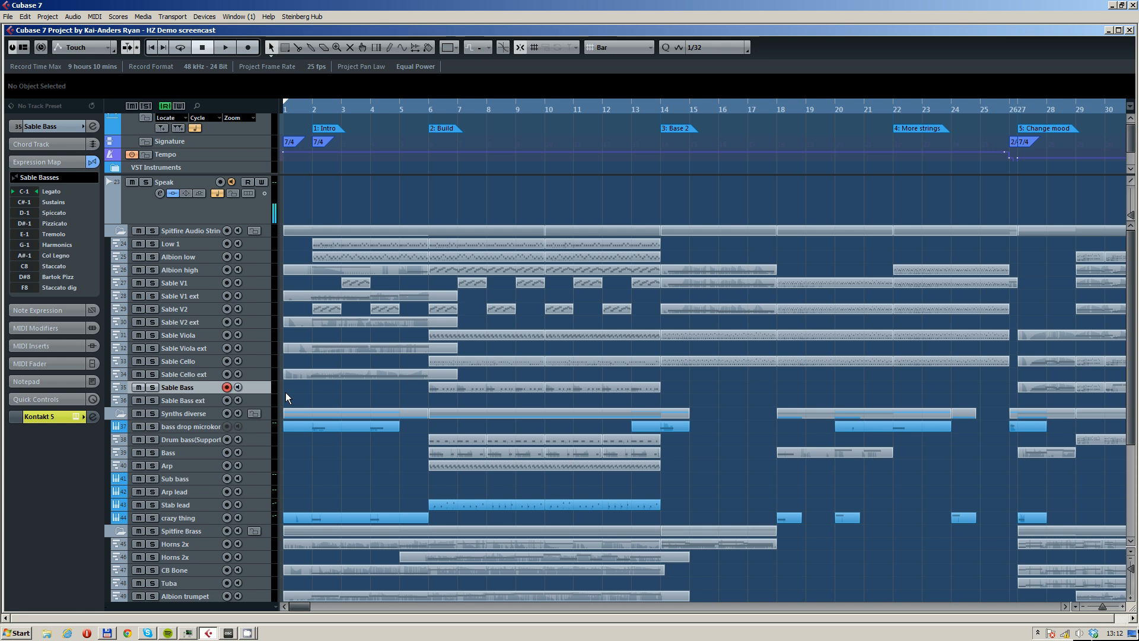
pyautogui.scroll(-3, 310, 480)
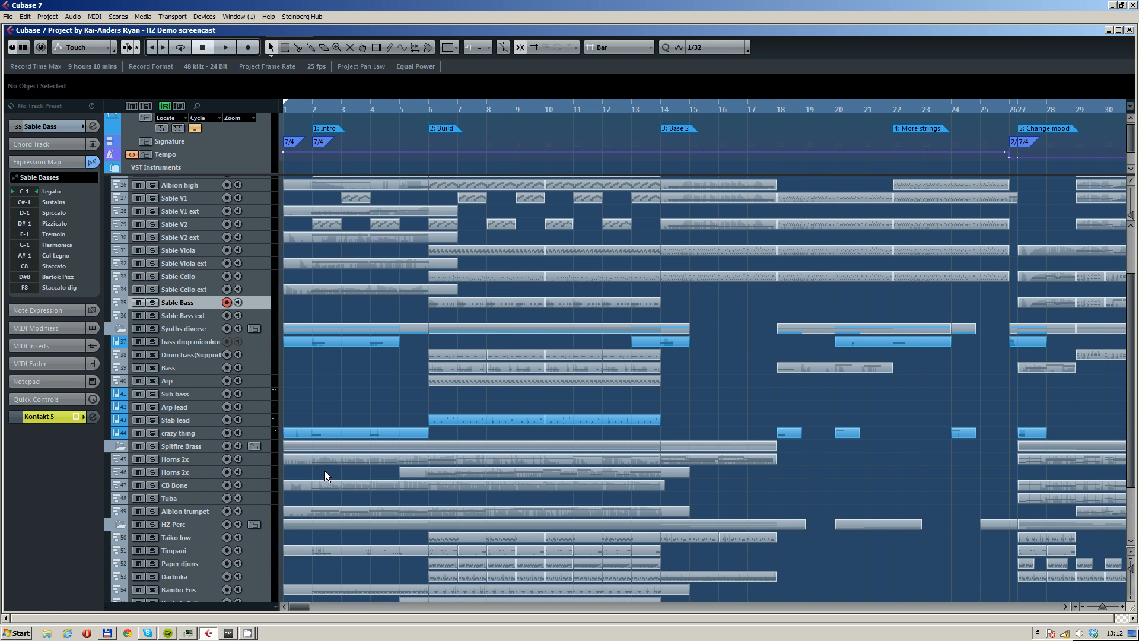
pyautogui.scroll(-3, 325, 471)
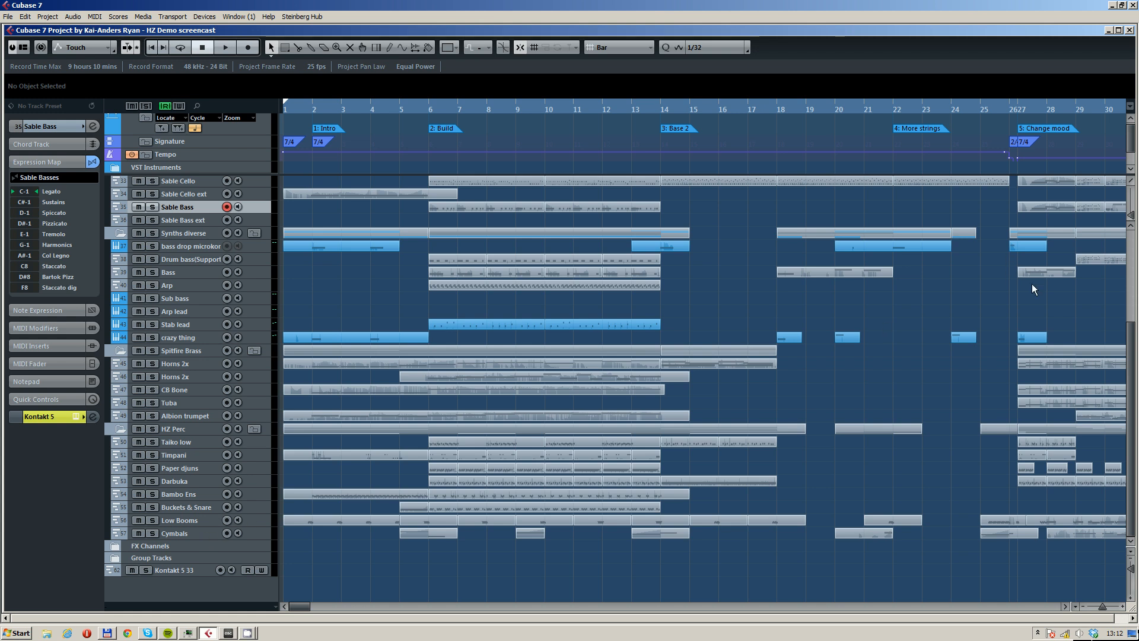
# - Open the full mixer, examine the Taiko low channel's insert and equalizer settings, and close the channel settings
pyautogui.press('F3')
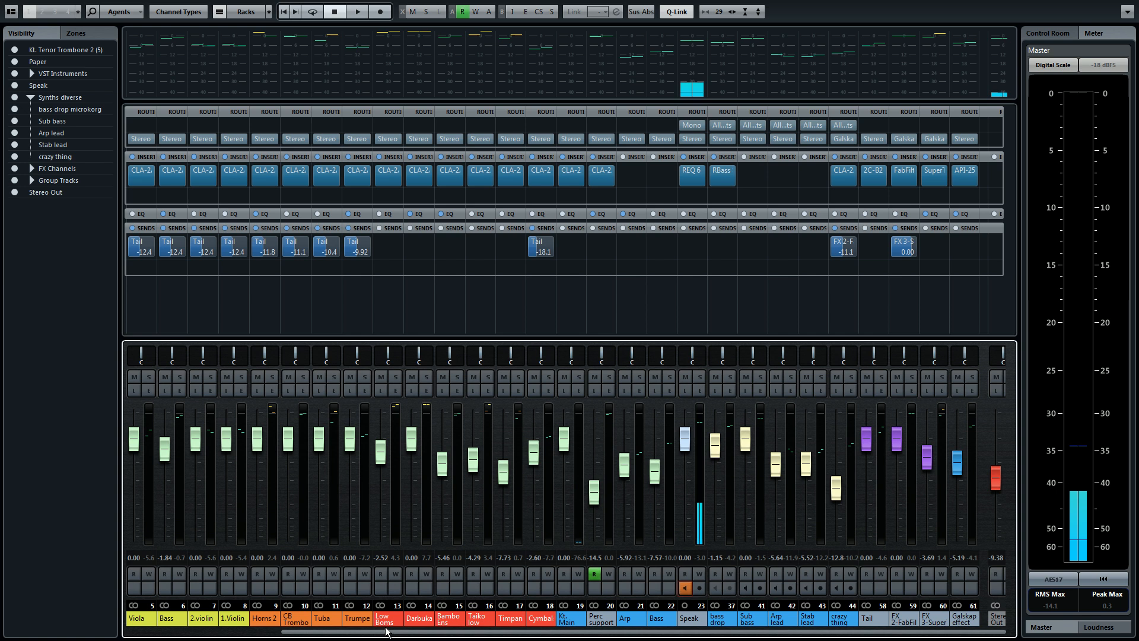
pyautogui.click(477, 409)
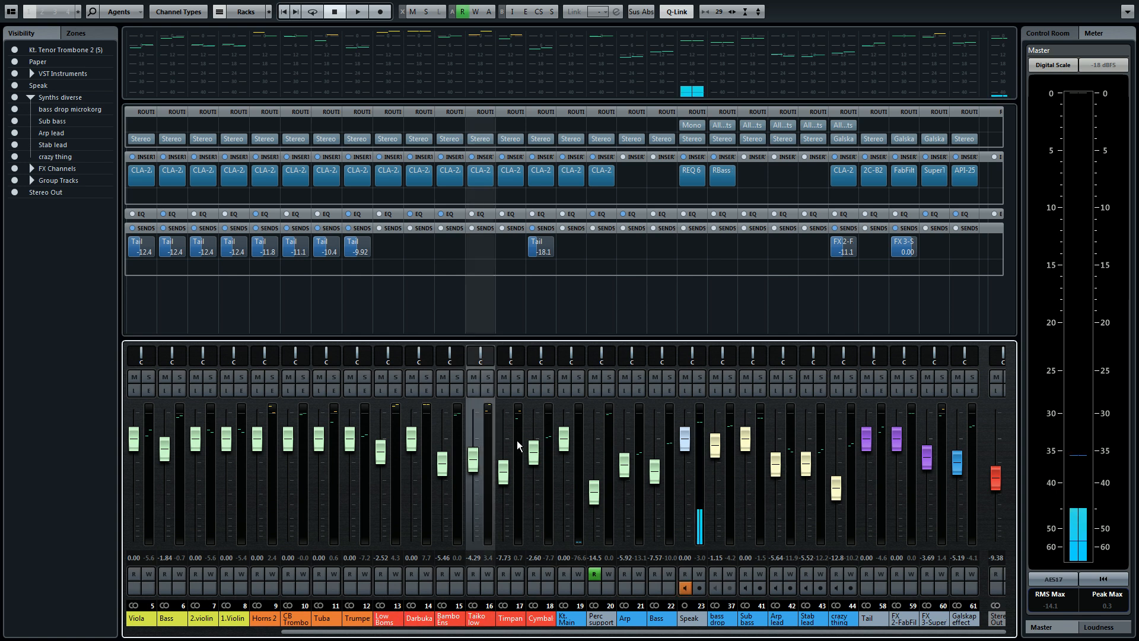
pyautogui.click(490, 392)
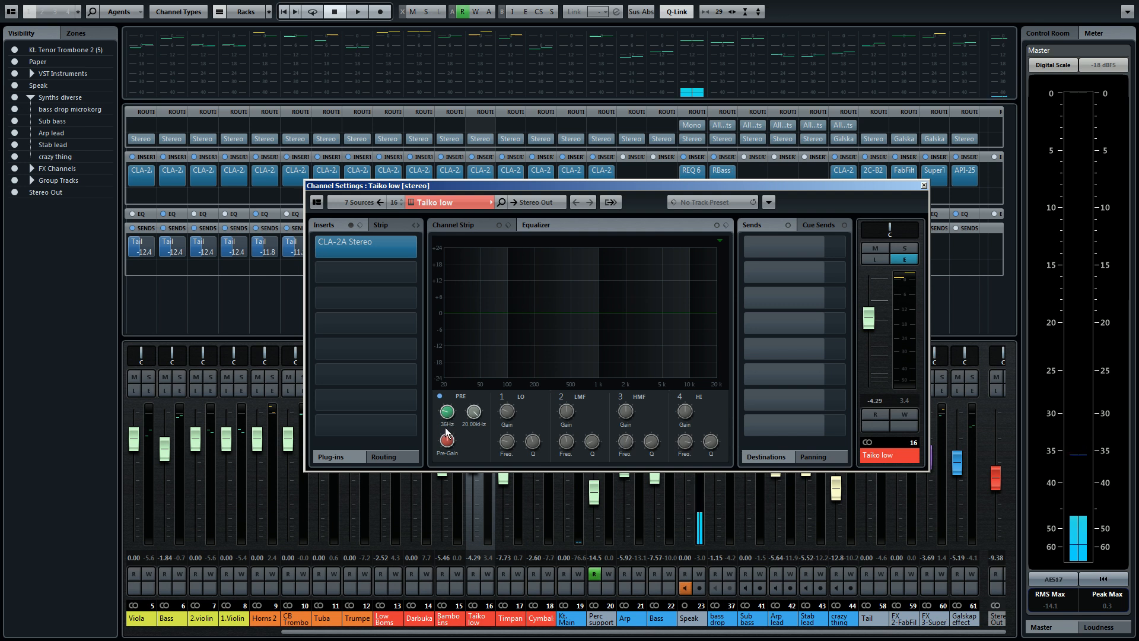
pyautogui.click(923, 185)
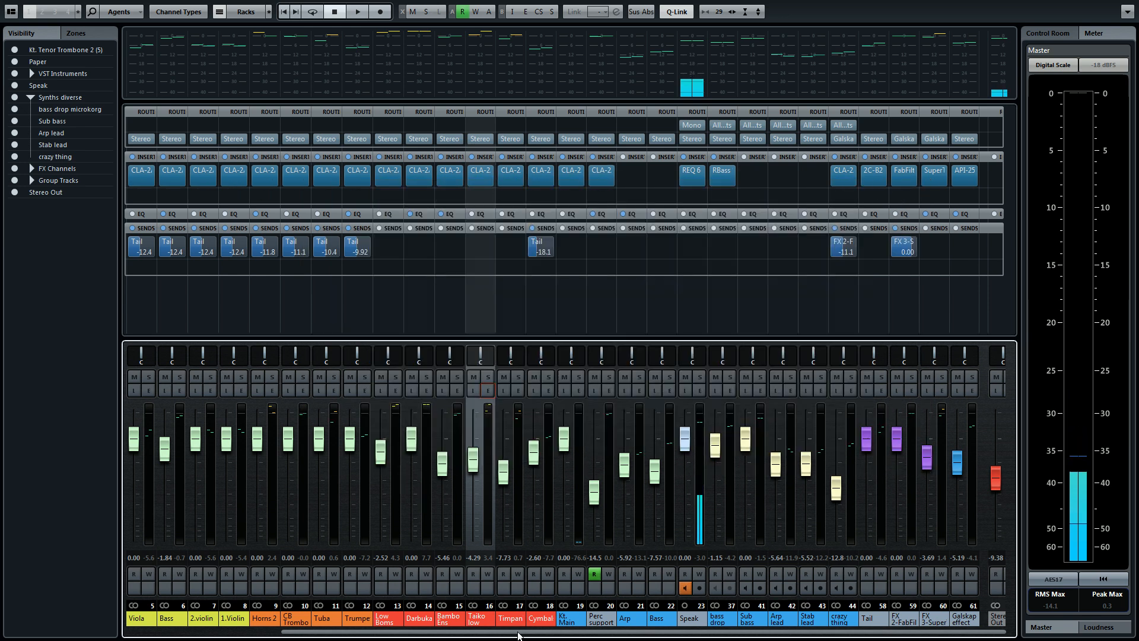
# - Review the mixer channels' sends and look into the FX Channels and Group Tracks folders, ending at the effect channels
pyautogui.moveTo(526, 635); pyautogui.dragTo(410, 637)
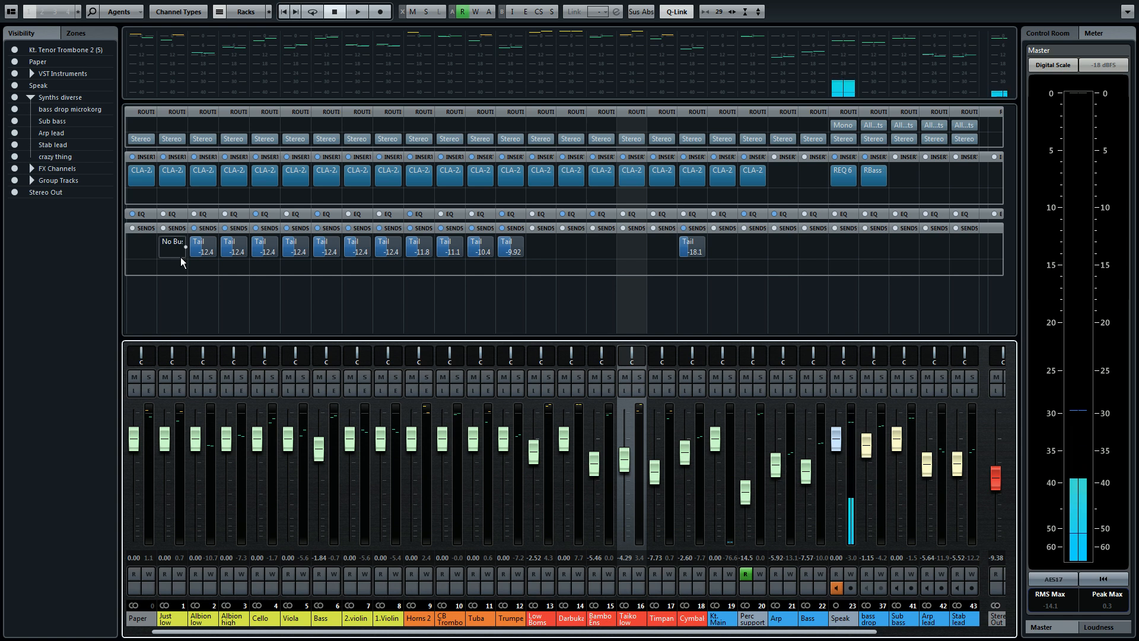
pyautogui.click(31, 168)
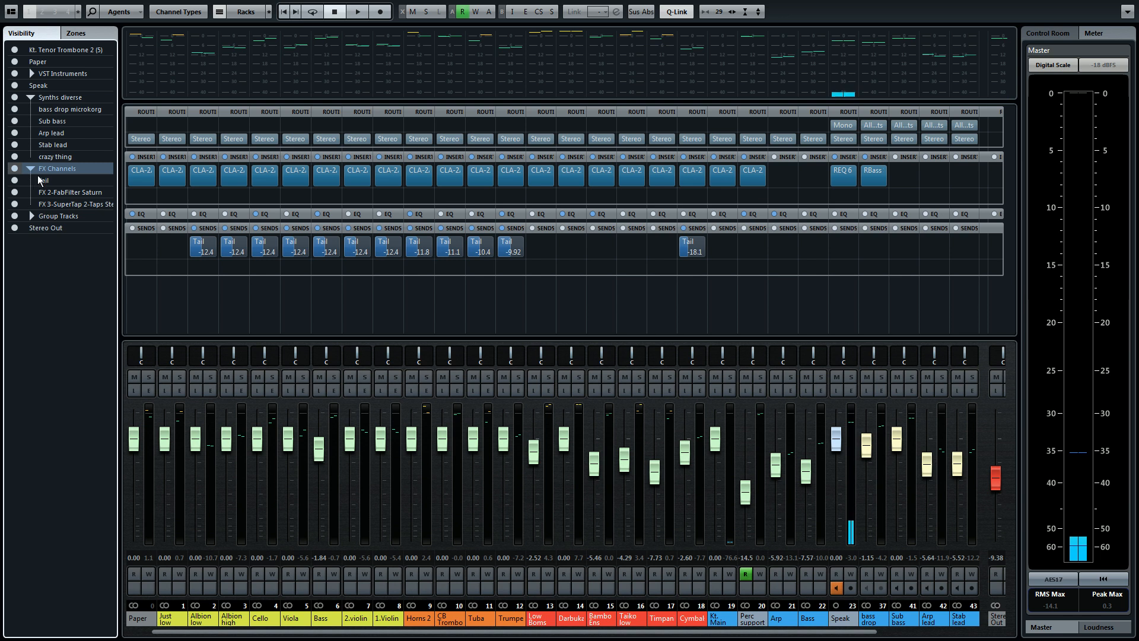
pyautogui.click(32, 170)
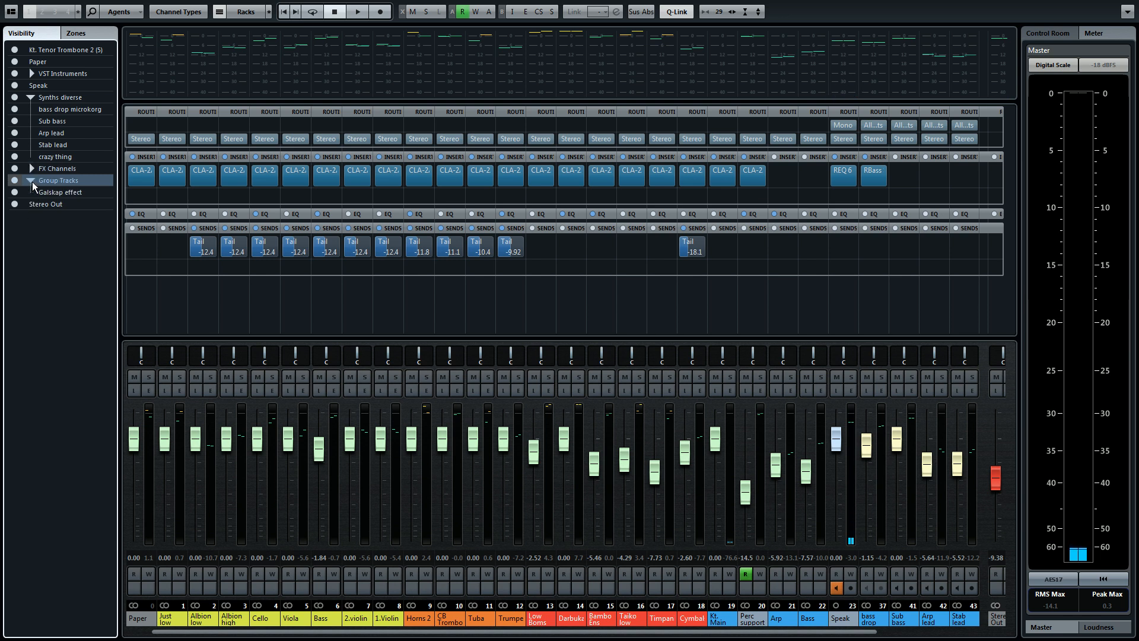
pyautogui.click(32, 168)
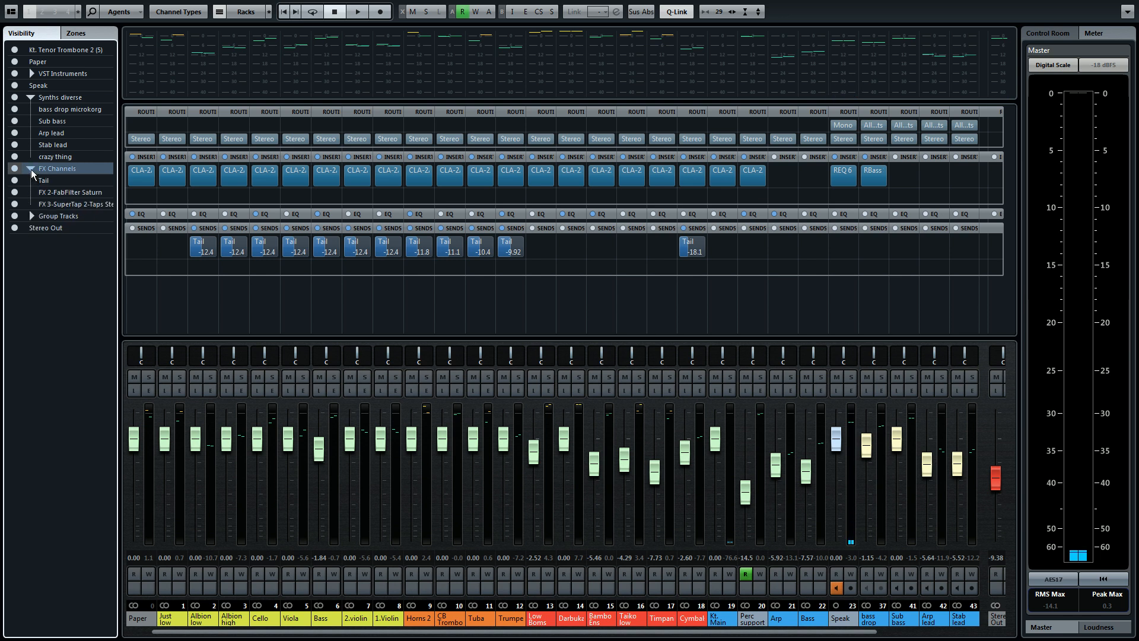
pyautogui.click(31, 169)
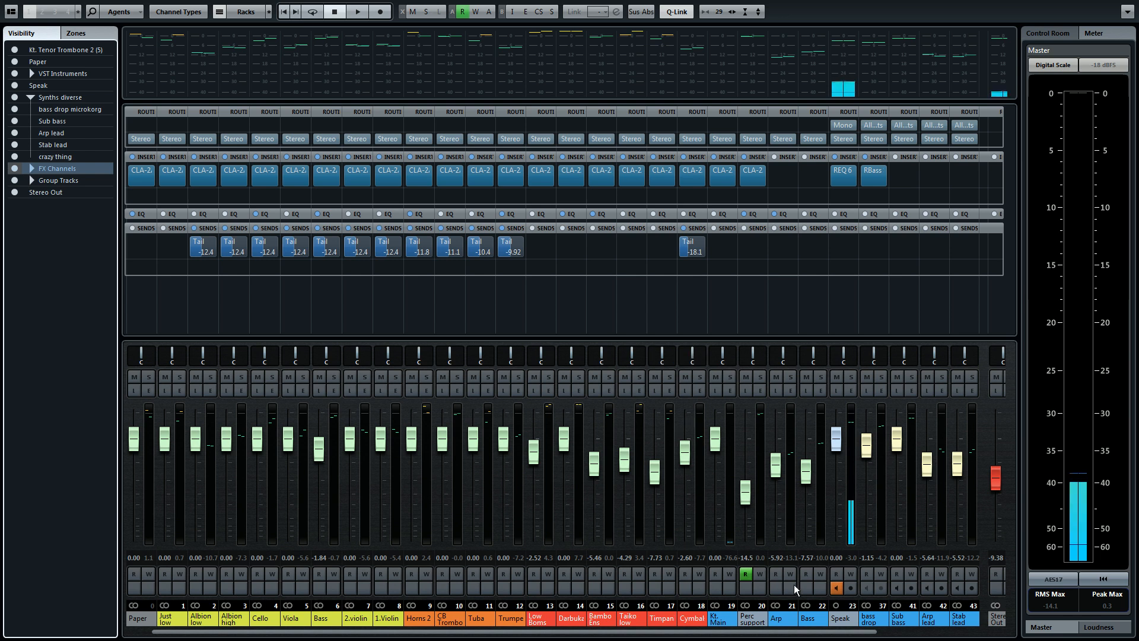
pyautogui.click(870, 634)
pyautogui.moveTo(870, 632); pyautogui.dragTo(994, 629)
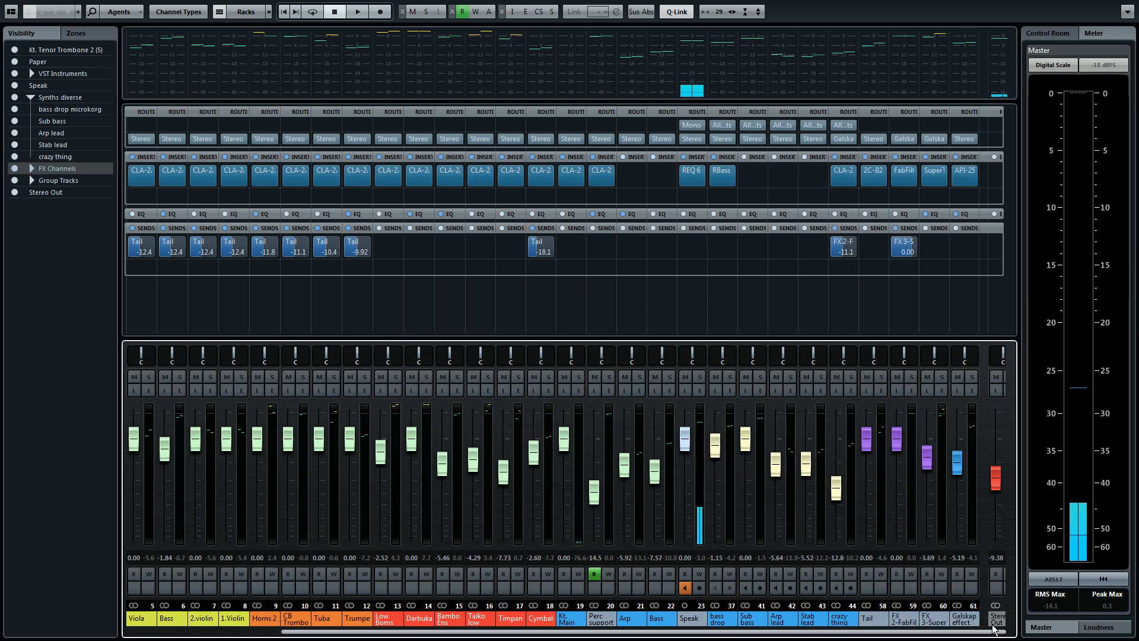
# - Select the linked percussion channels from Low Booms to Cymbals and solo them together with the Speak channel
pyautogui.moveTo(994, 630); pyautogui.dragTo(807, 634)
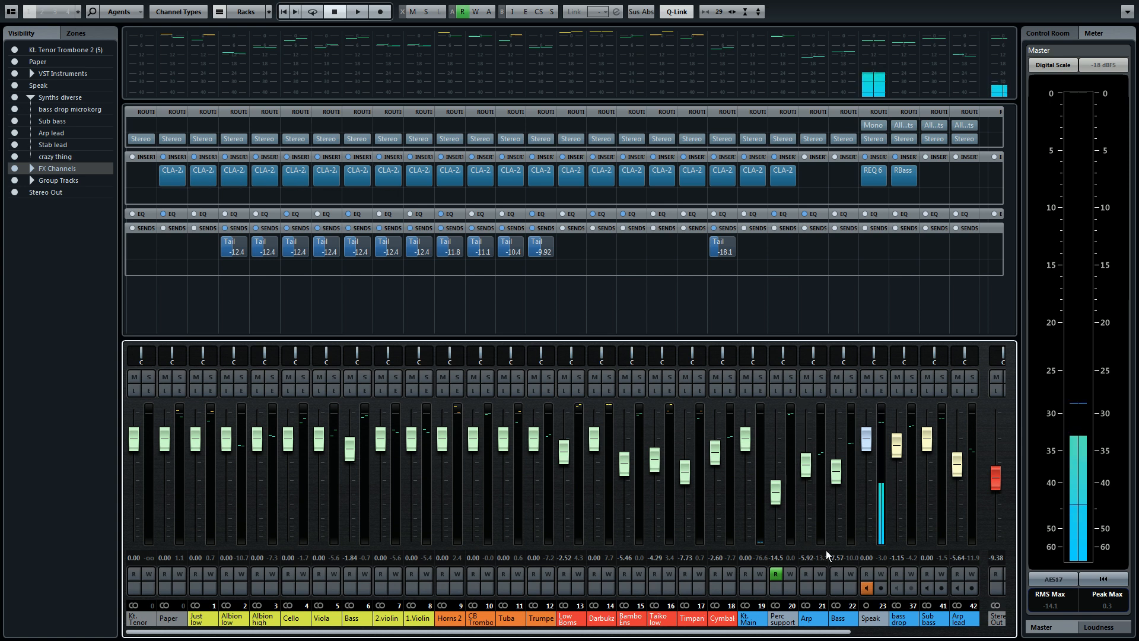
pyautogui.click(575, 621)
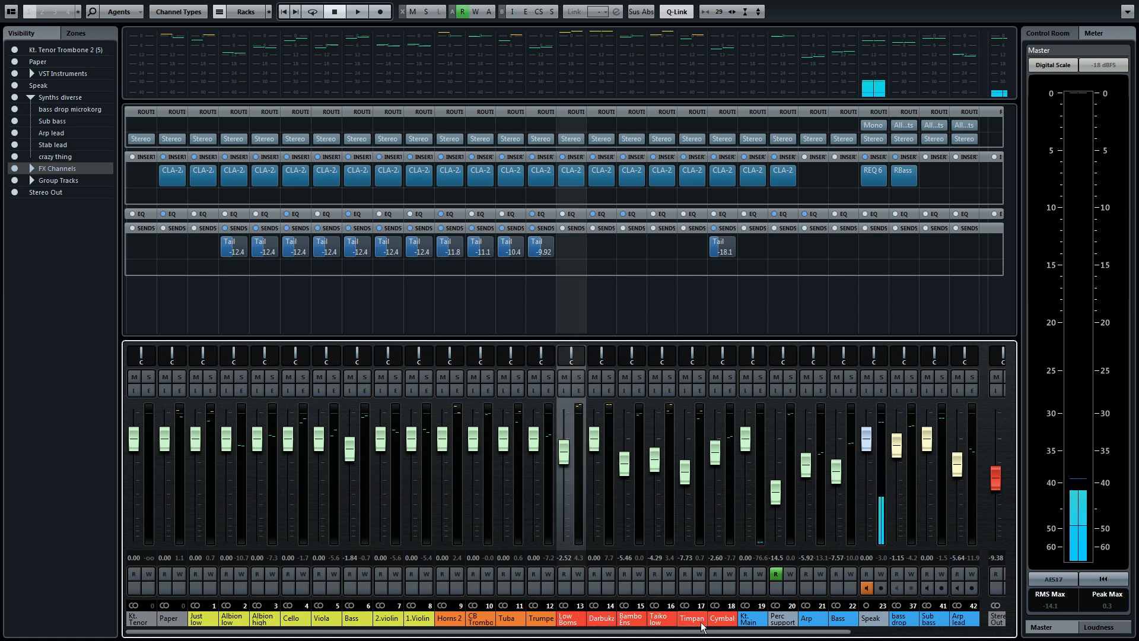
pyautogui.keyDown('shift'); pyautogui.click(723, 626); pyautogui.keyUp('shift')
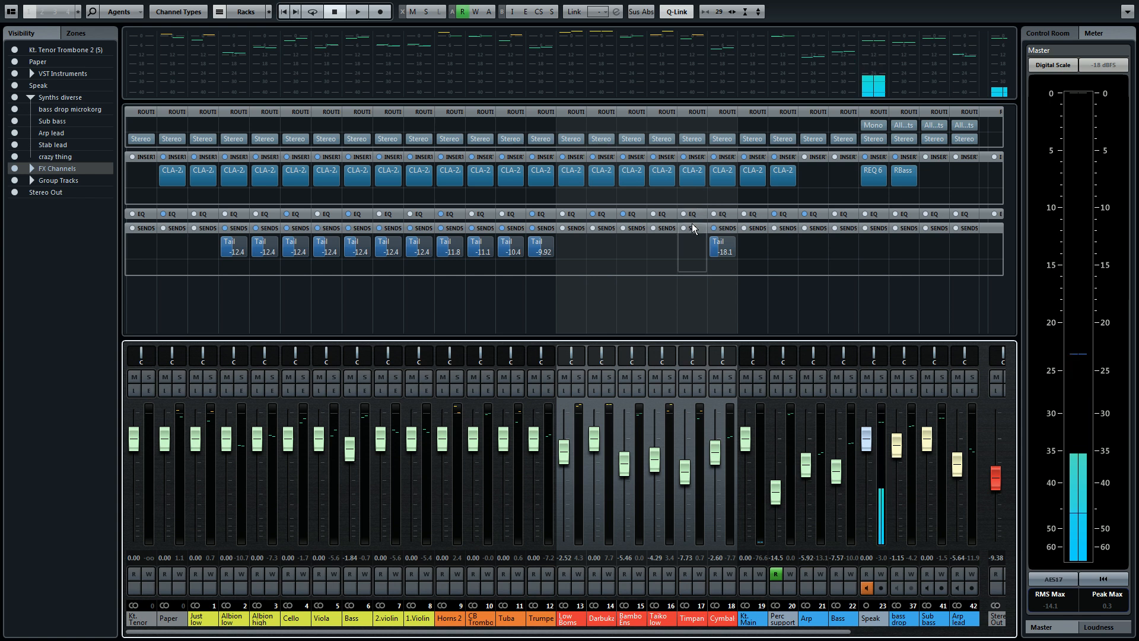
pyautogui.click(730, 376)
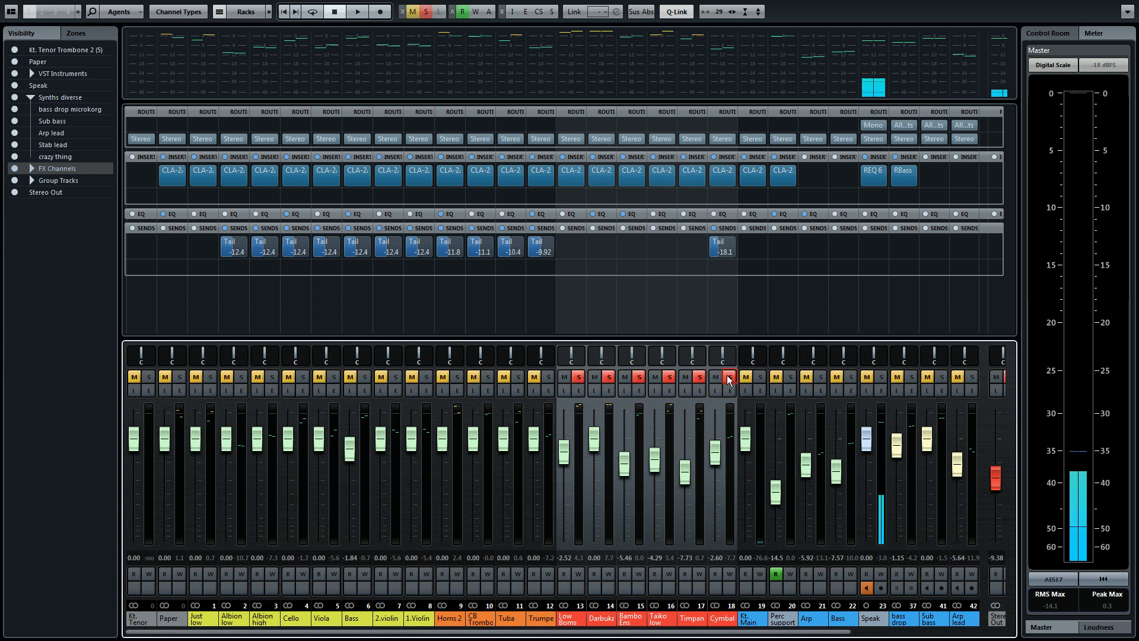
pyautogui.click(881, 377)
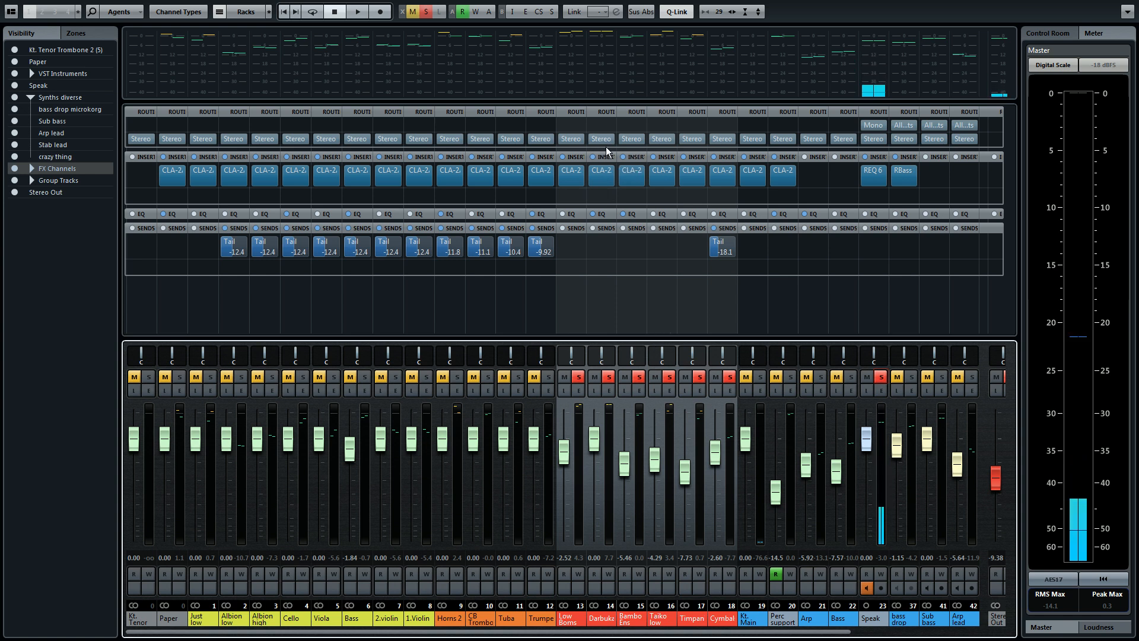
# - Switch the mixer to full screen on Monitor 2, audition the soloed percussion in the arrangement, stop playback and reopen the mixer
pyautogui.rightClick(899, 2)
pyautogui.click(938, 28)
pyautogui.press('space')
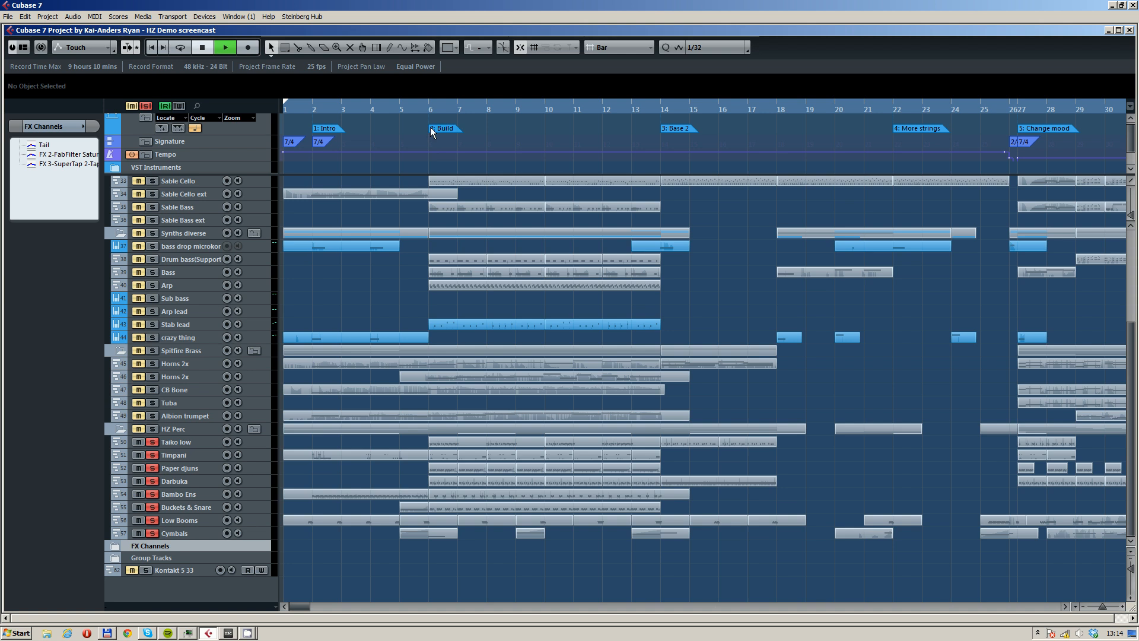
pyautogui.moveTo(425, 107); pyautogui.dragTo(384, 147)
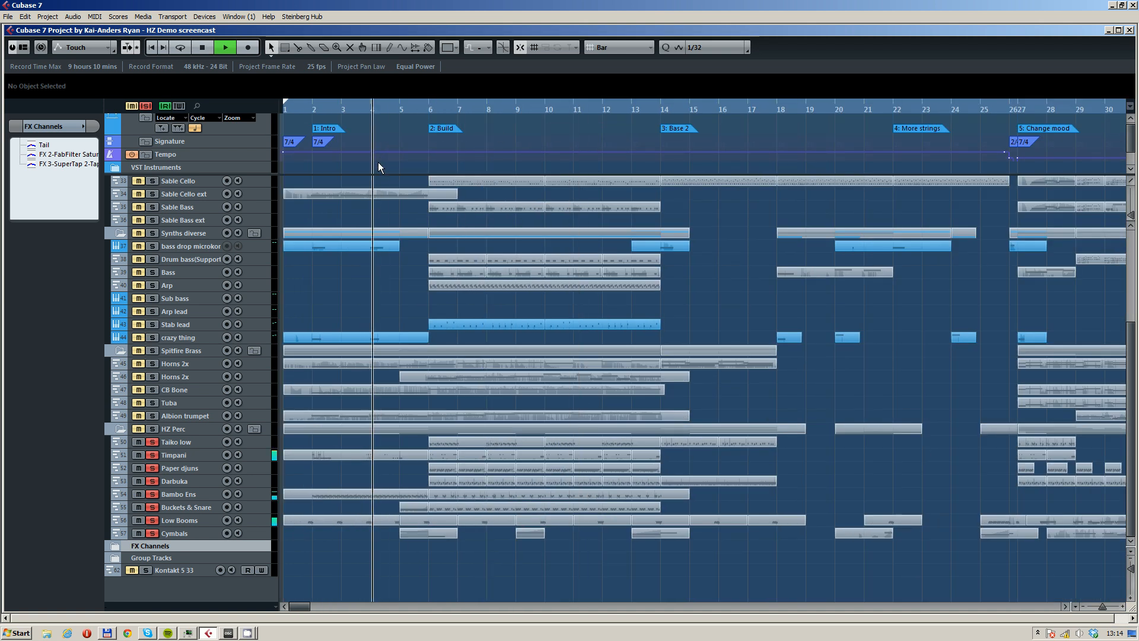
pyautogui.press('space')
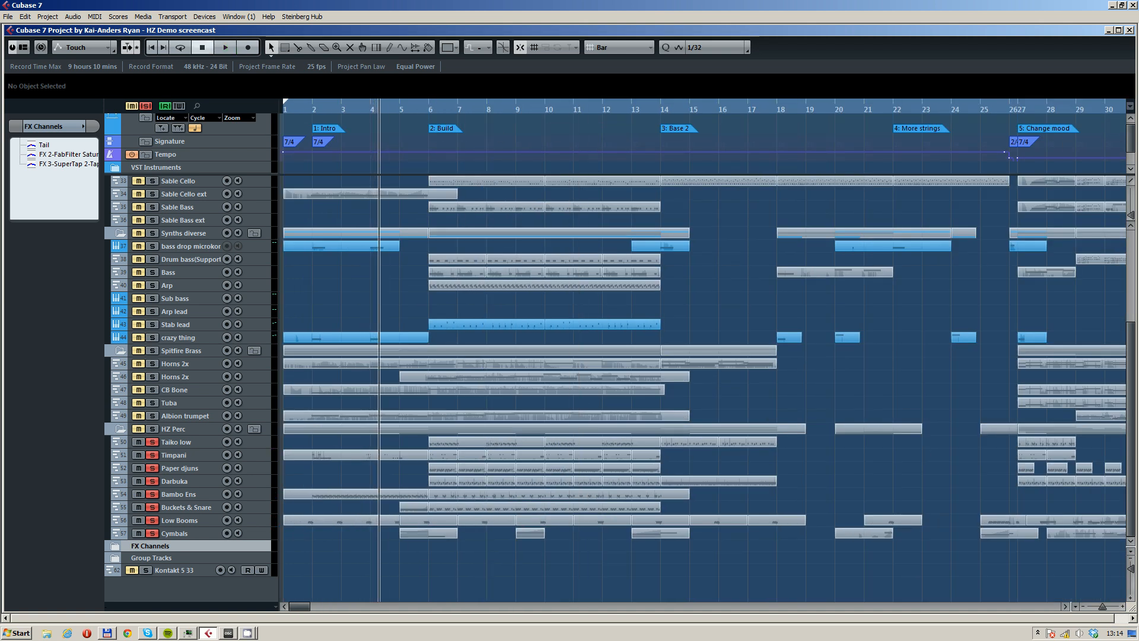
pyautogui.press('F3')
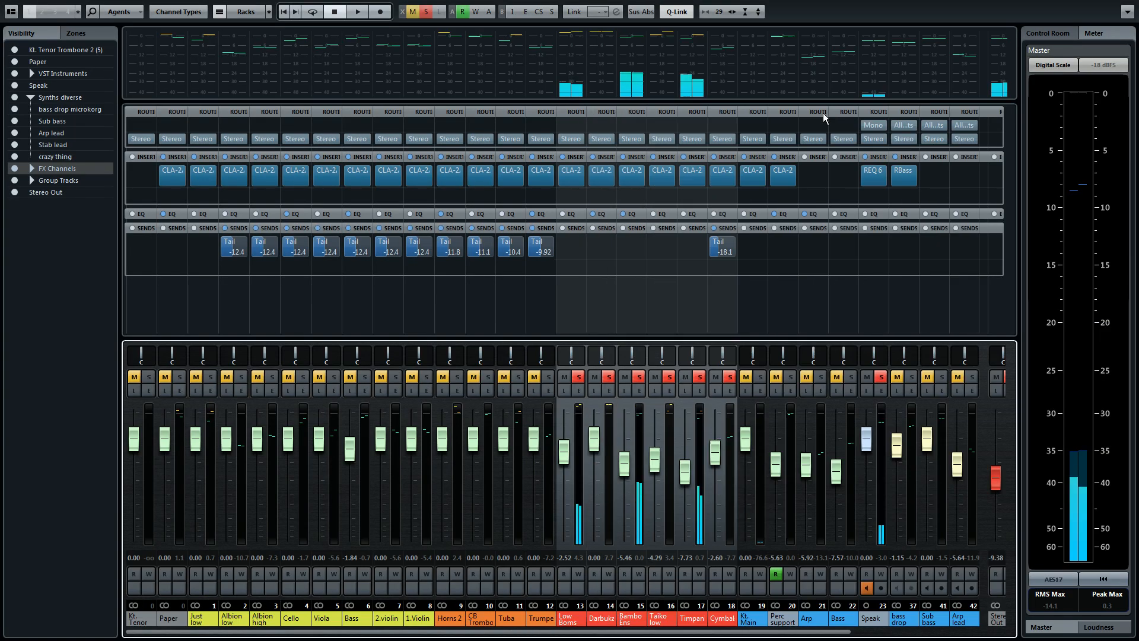
# - Play the soloed percussion while bypassing and re-enabling its CLA-2 inserts to compare the sound with and without compression
pyautogui.click(557, 176)
pyautogui.press('space')
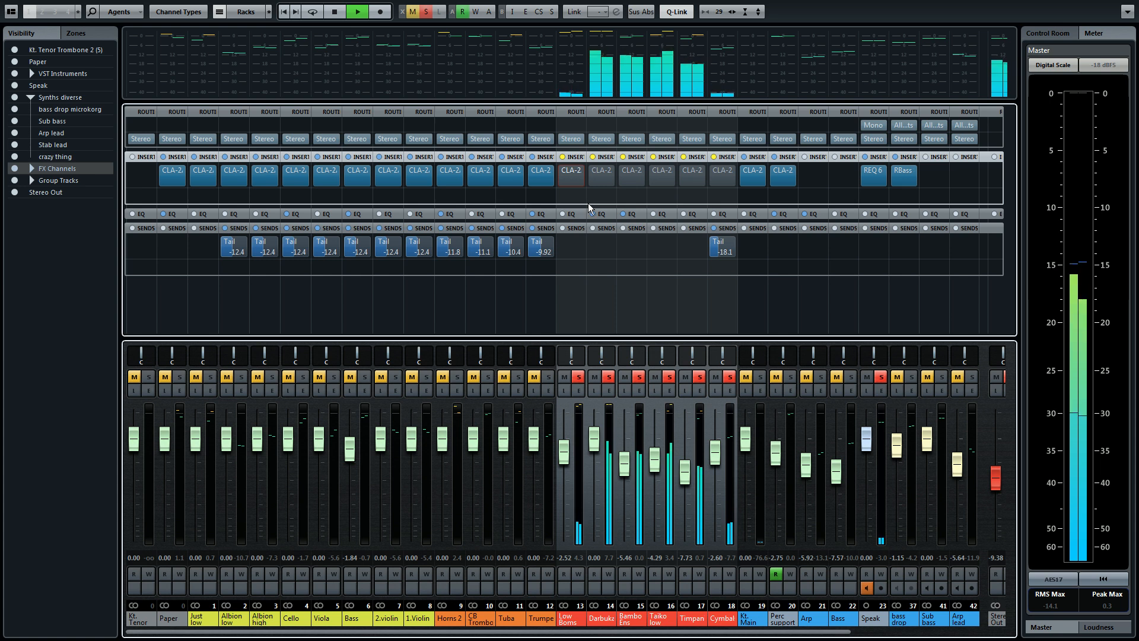
pyautogui.click(560, 176)
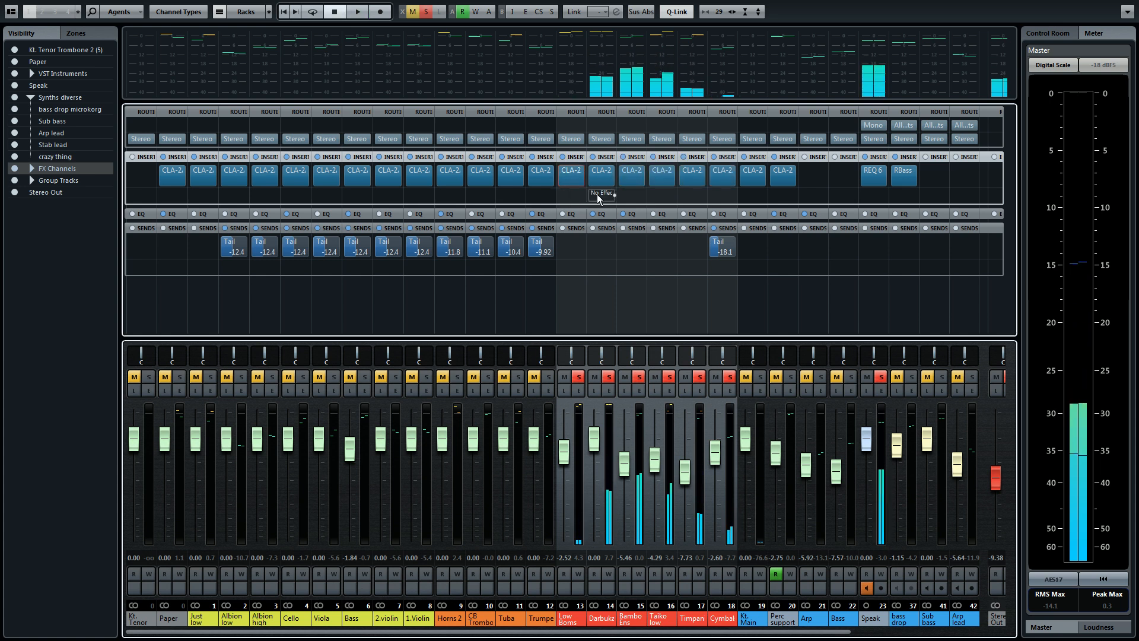
pyautogui.click(559, 177)
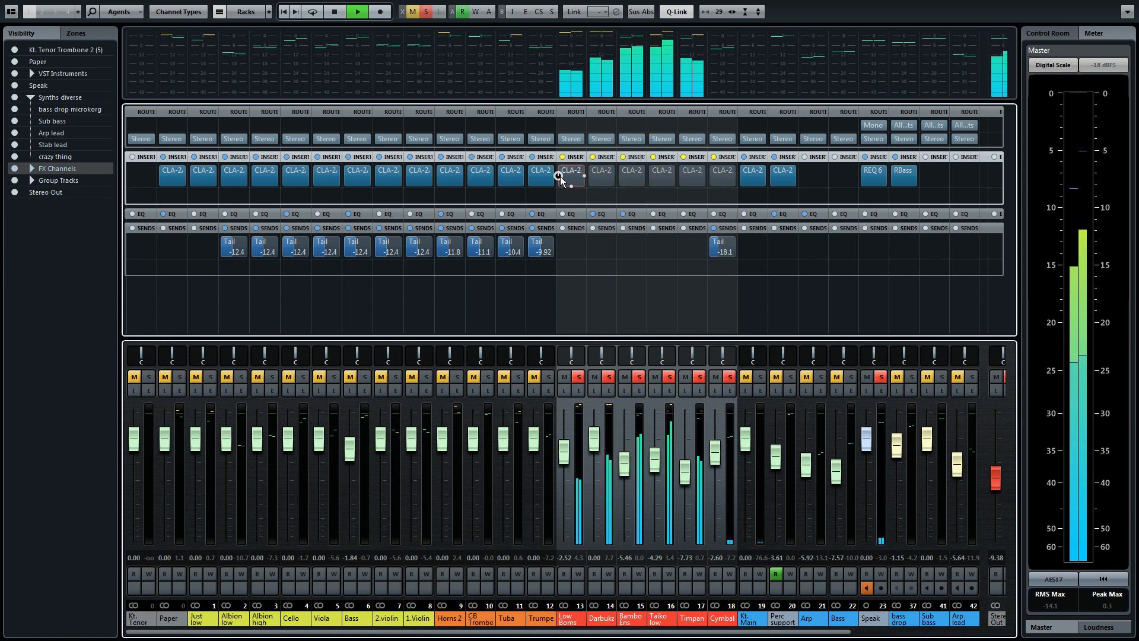
pyautogui.click(559, 176)
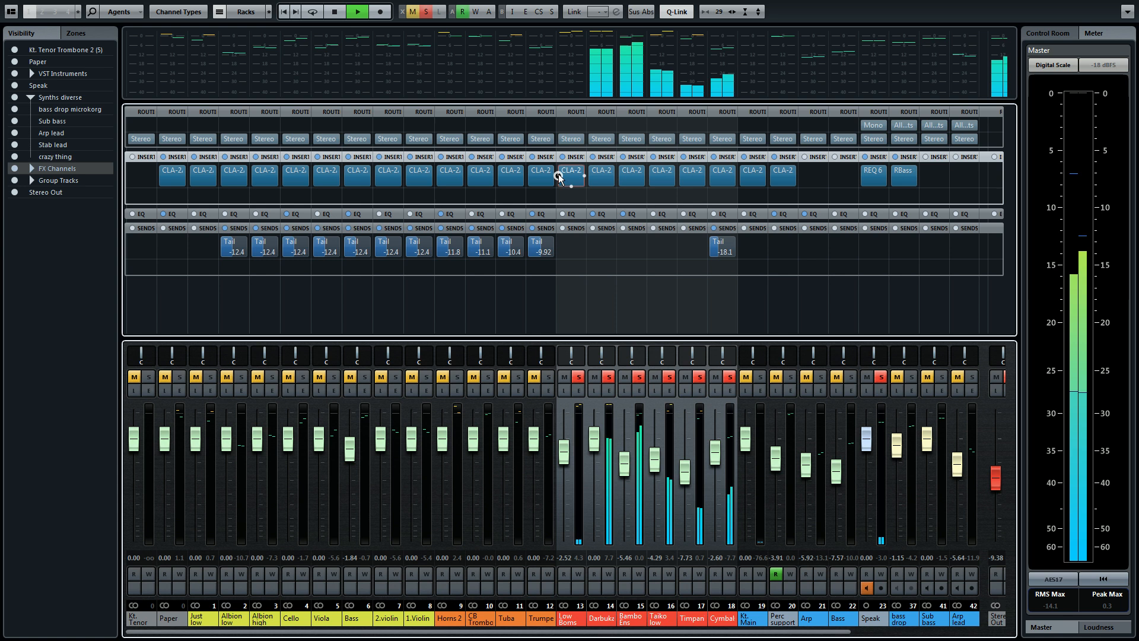
pyautogui.click(560, 176)
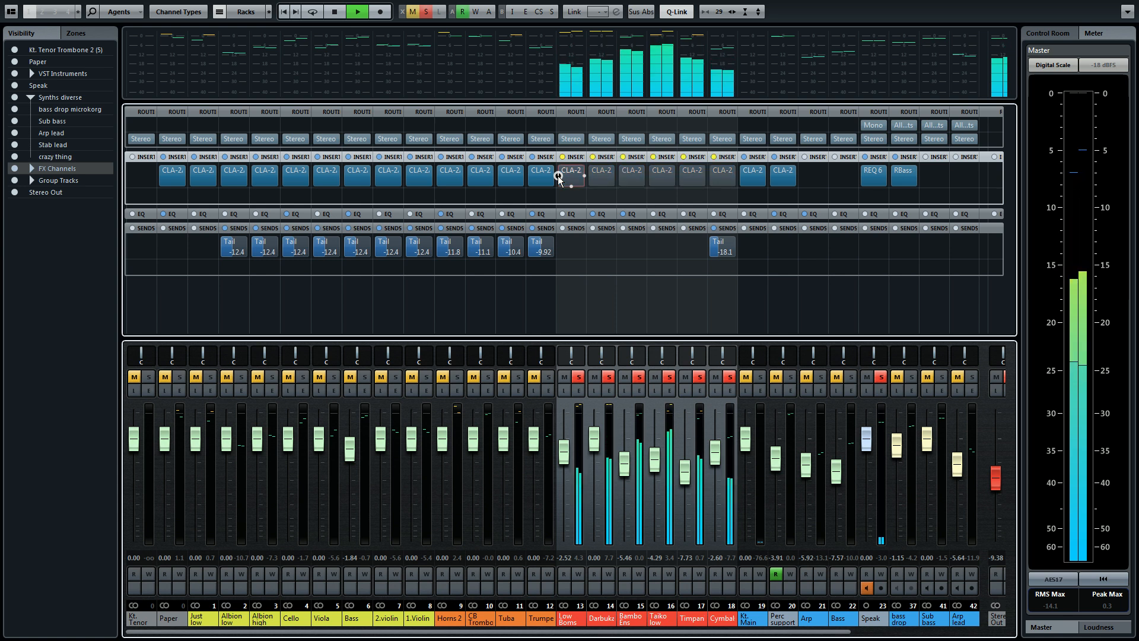
pyautogui.click(559, 176)
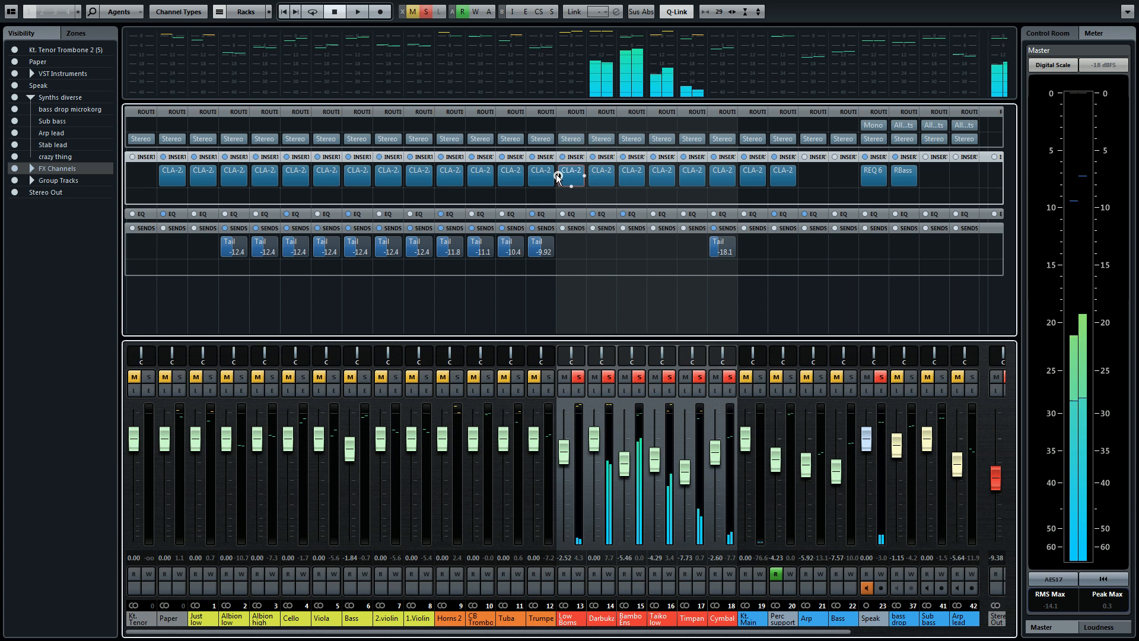
pyautogui.press('space')
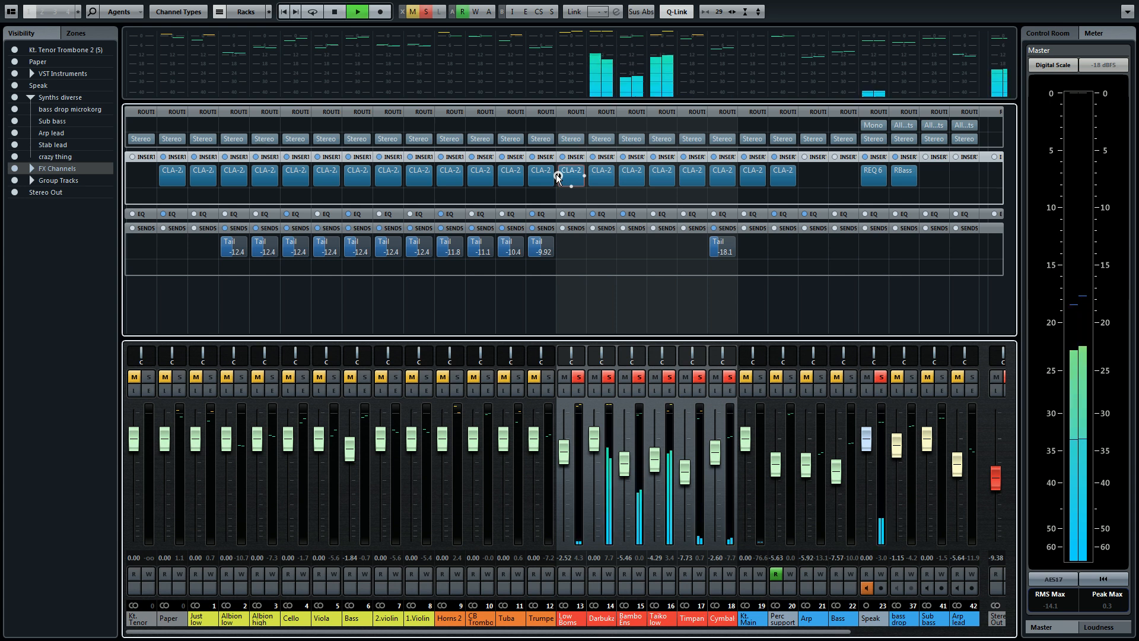
pyautogui.click(558, 176)
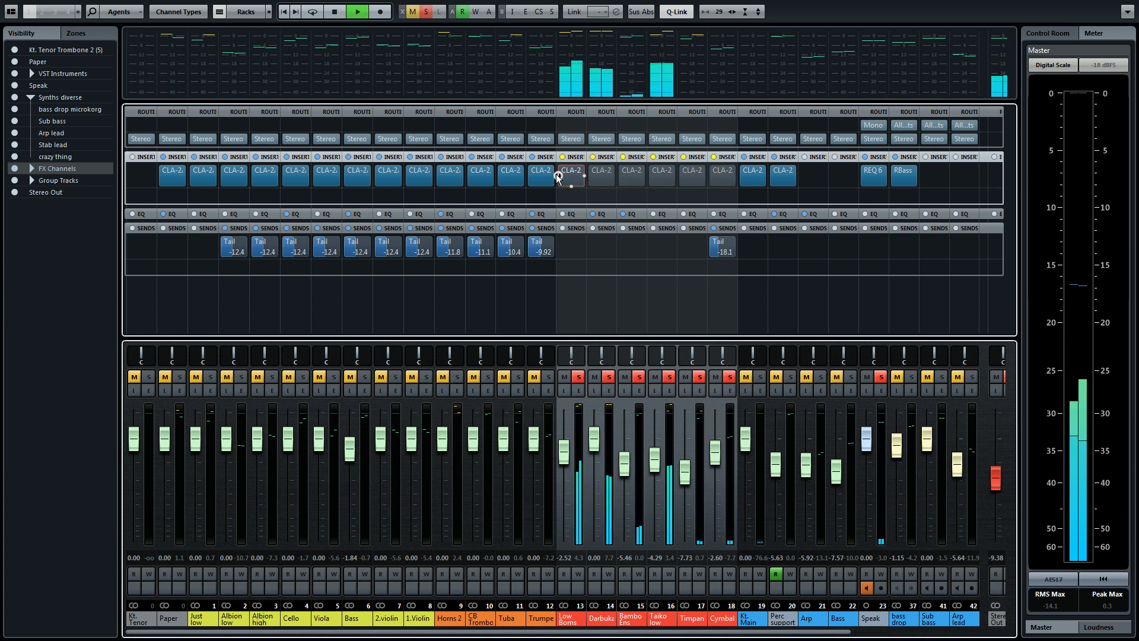
pyautogui.click(558, 177)
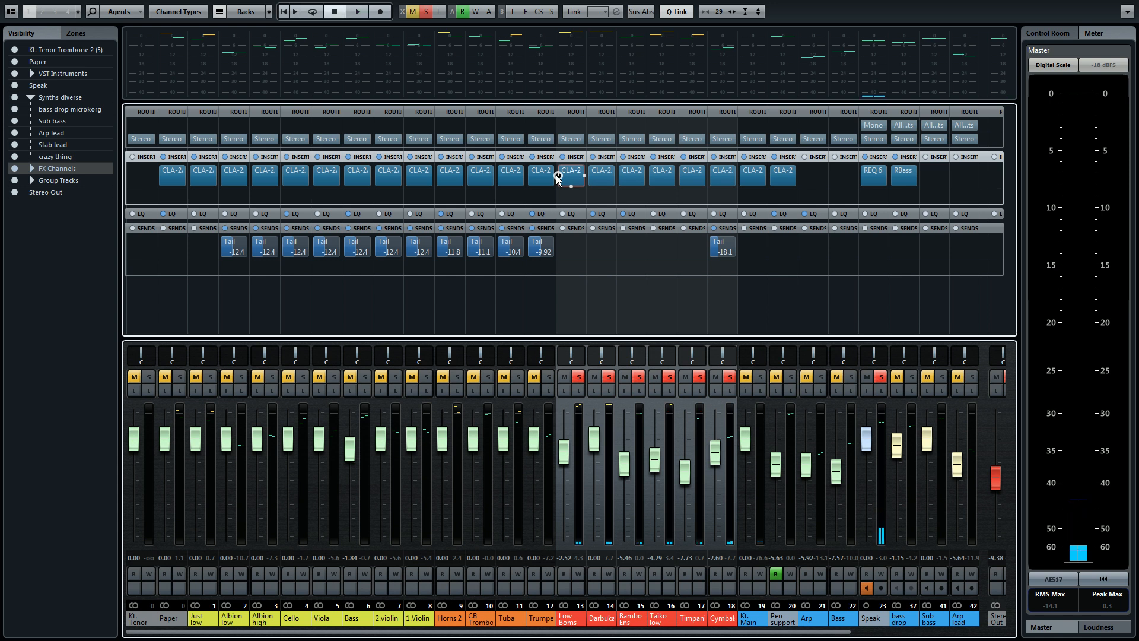
# - Resume playback, repeat the CLA-2 bypass comparison on the percussion channels, and stop with the inserts enabled
pyautogui.press('space')
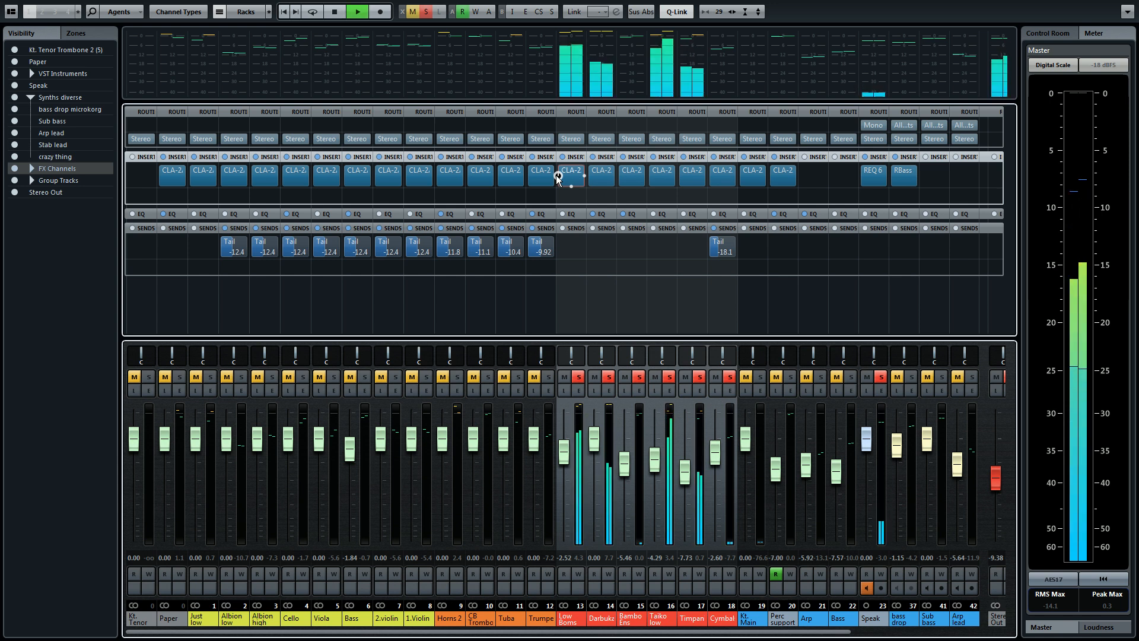
pyautogui.click(557, 175)
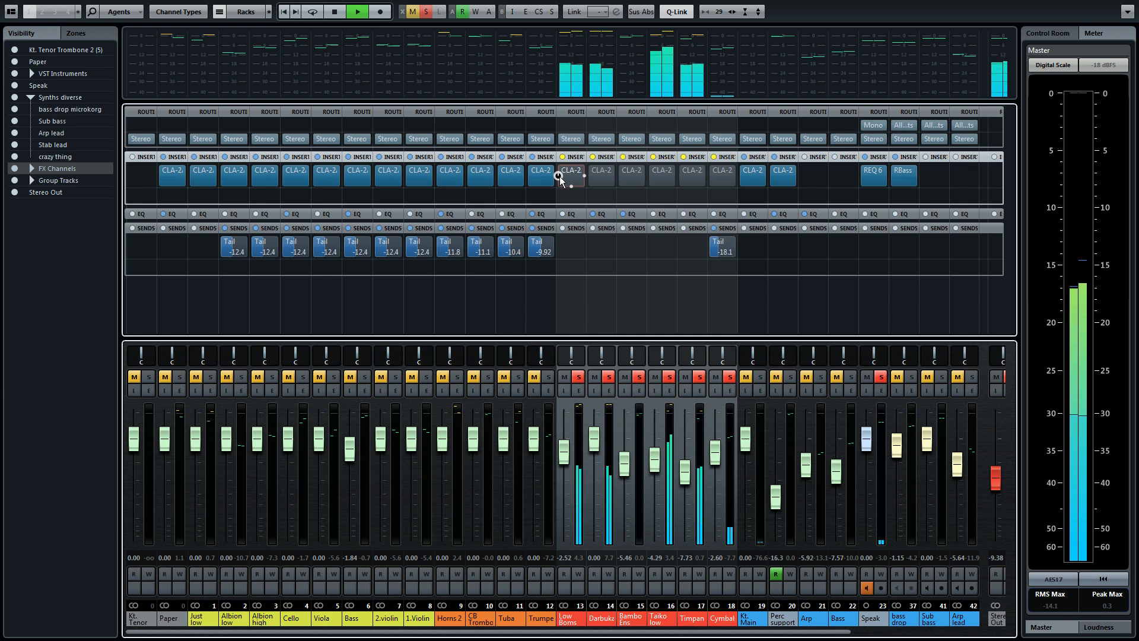
pyautogui.click(558, 175)
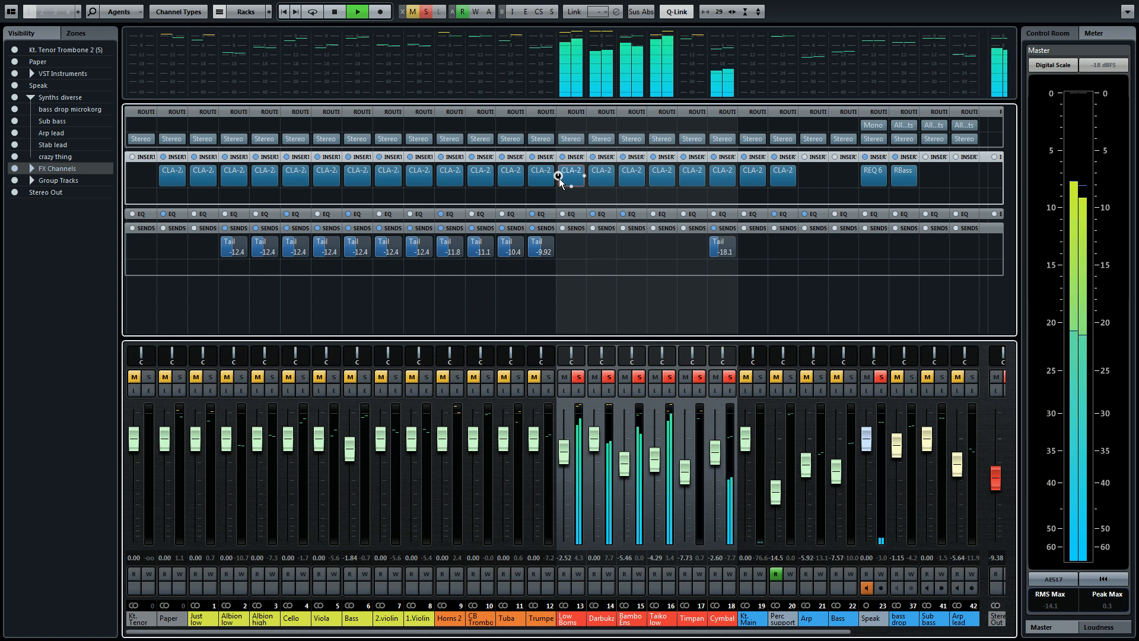
pyautogui.click(559, 175)
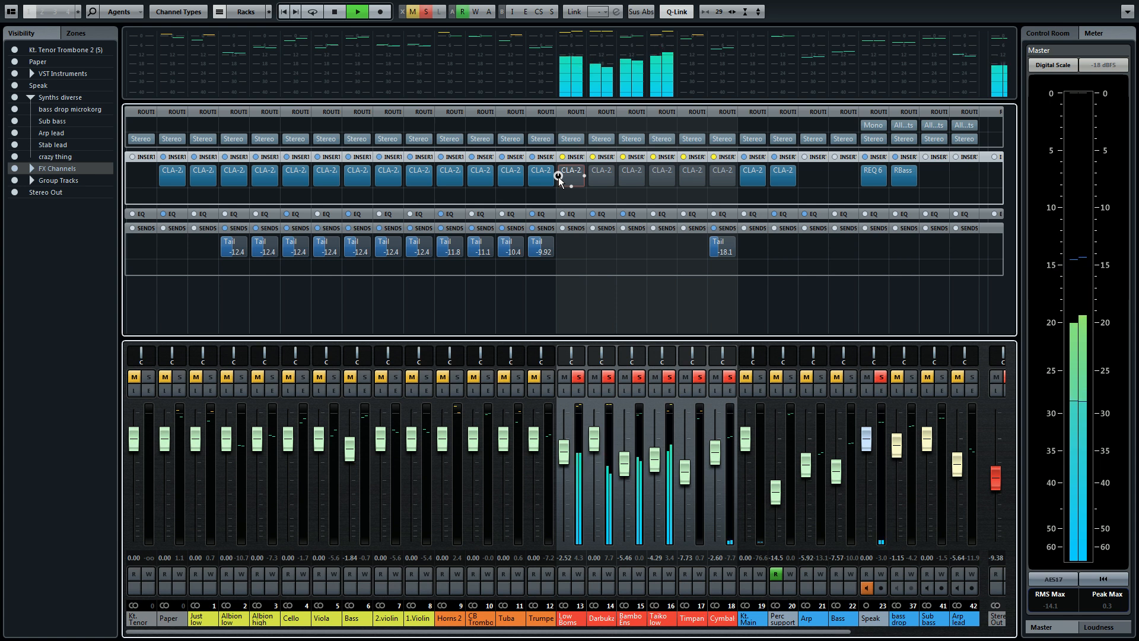
pyautogui.click(559, 176)
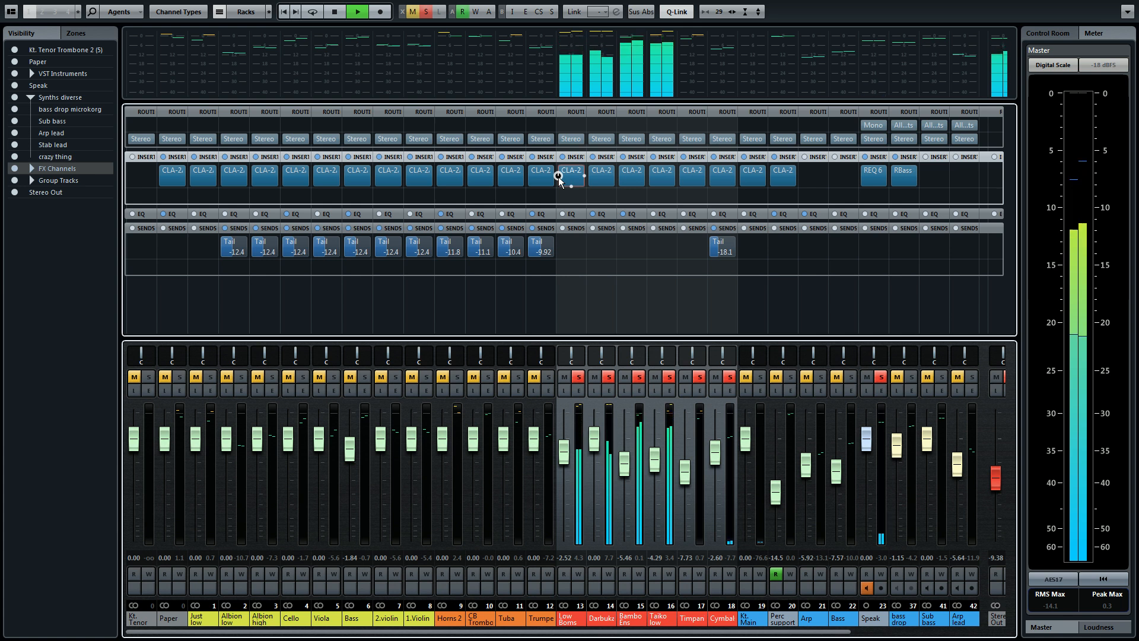
pyautogui.click(558, 175)
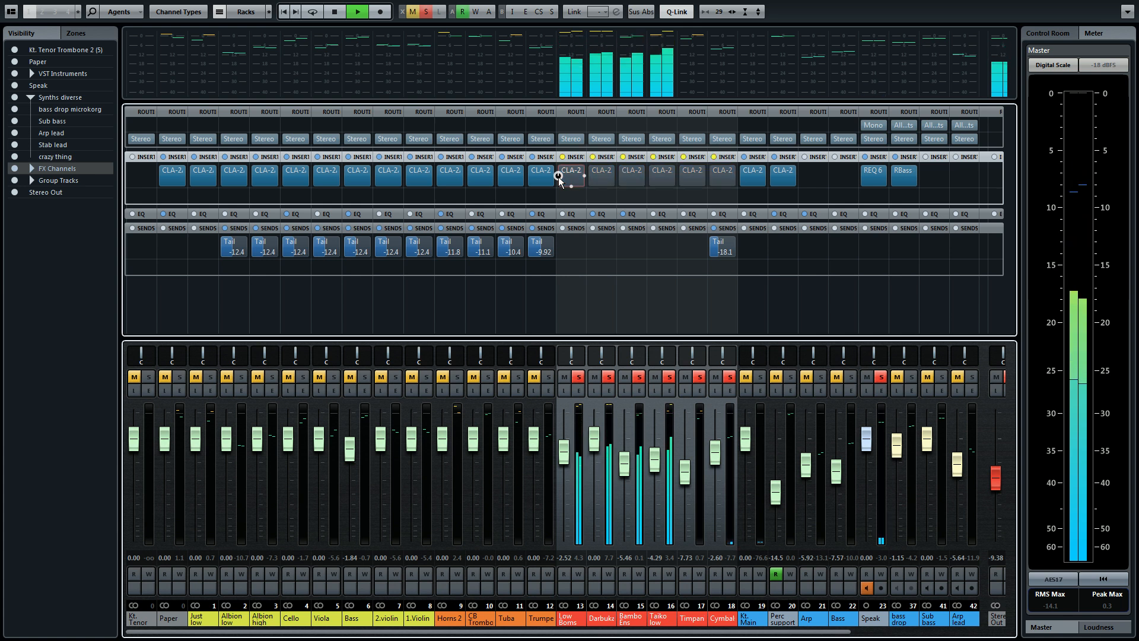
pyautogui.click(559, 175)
pyautogui.press('space')
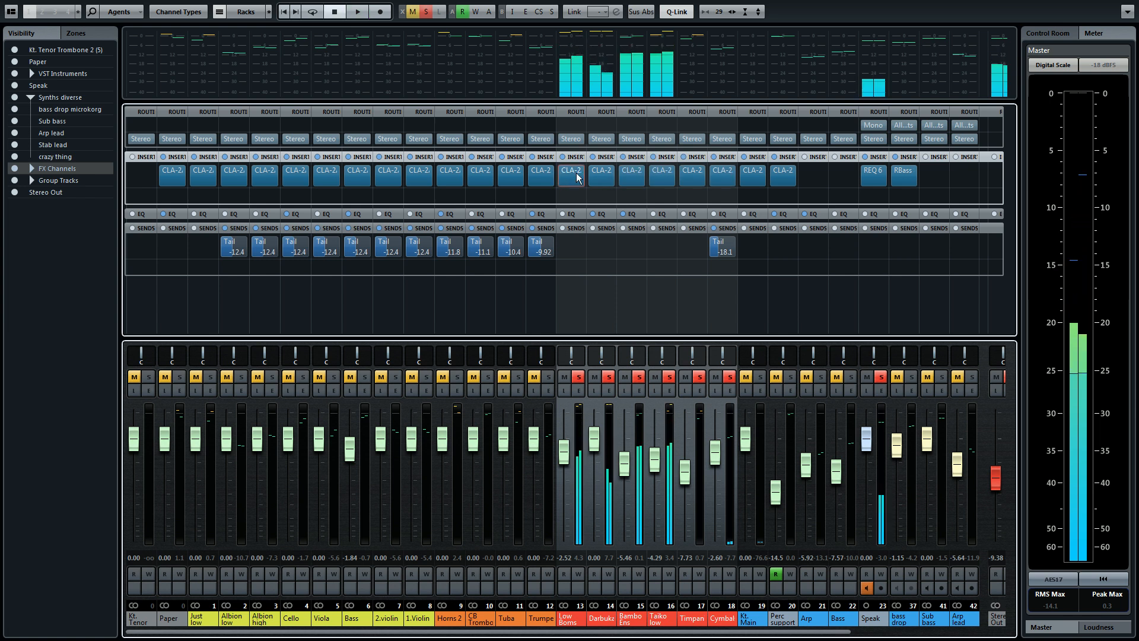
# - Turn off solo on the percussion and Speak channels and view the mixer's effect channels
pyautogui.click(730, 377)
pyautogui.click(880, 376)
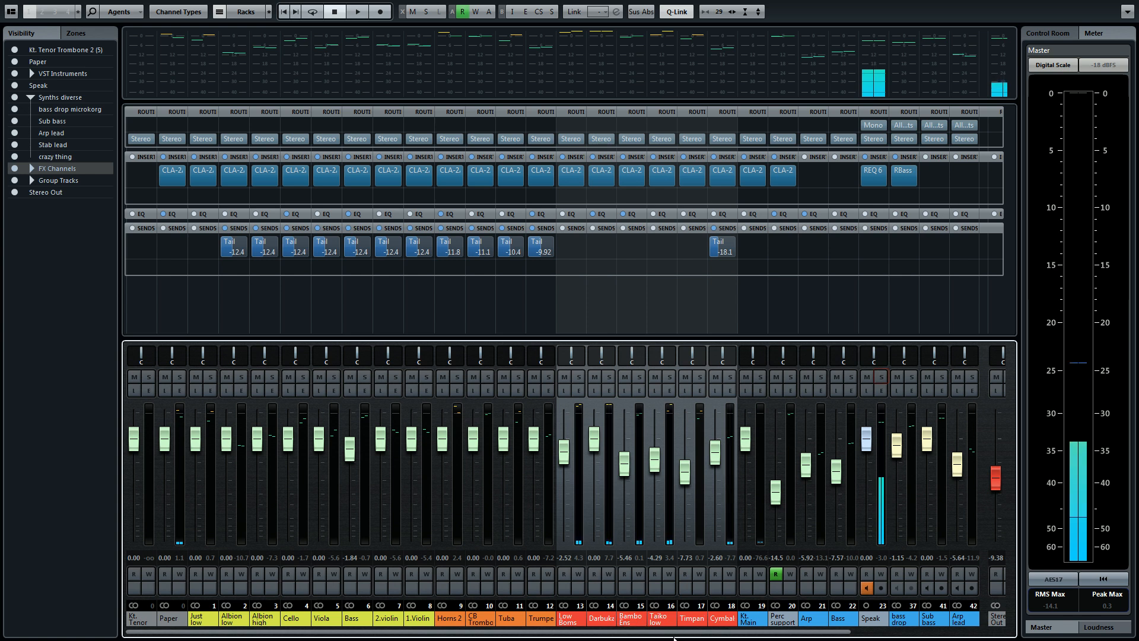
pyautogui.moveTo(670, 632); pyautogui.dragTo(697, 630)
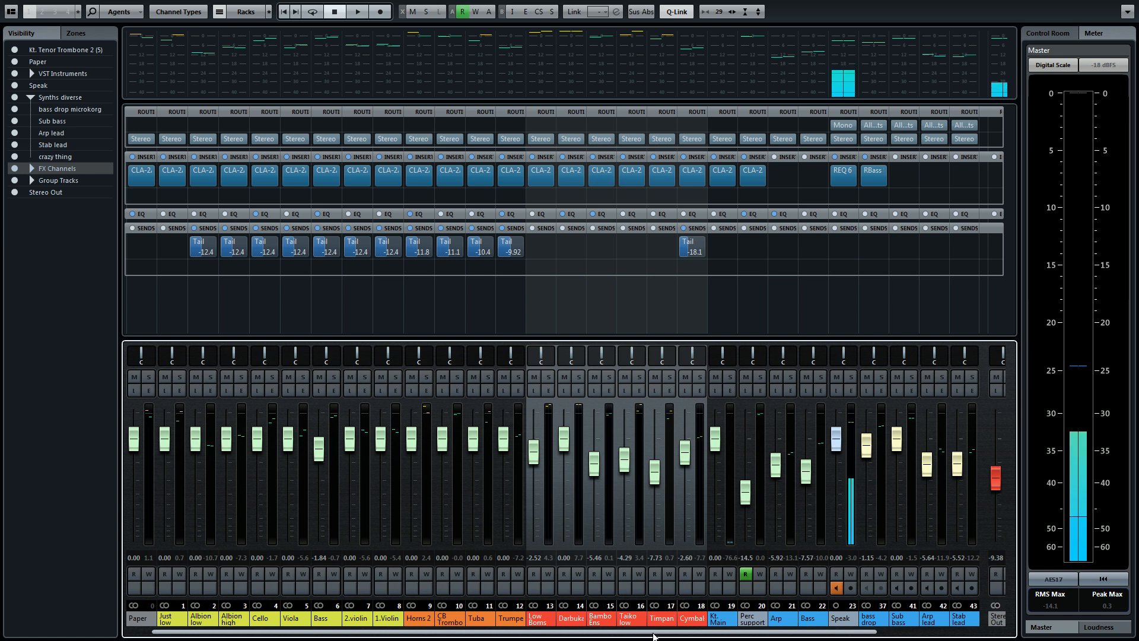
pyautogui.moveTo(662, 638); pyautogui.dragTo(776, 638)
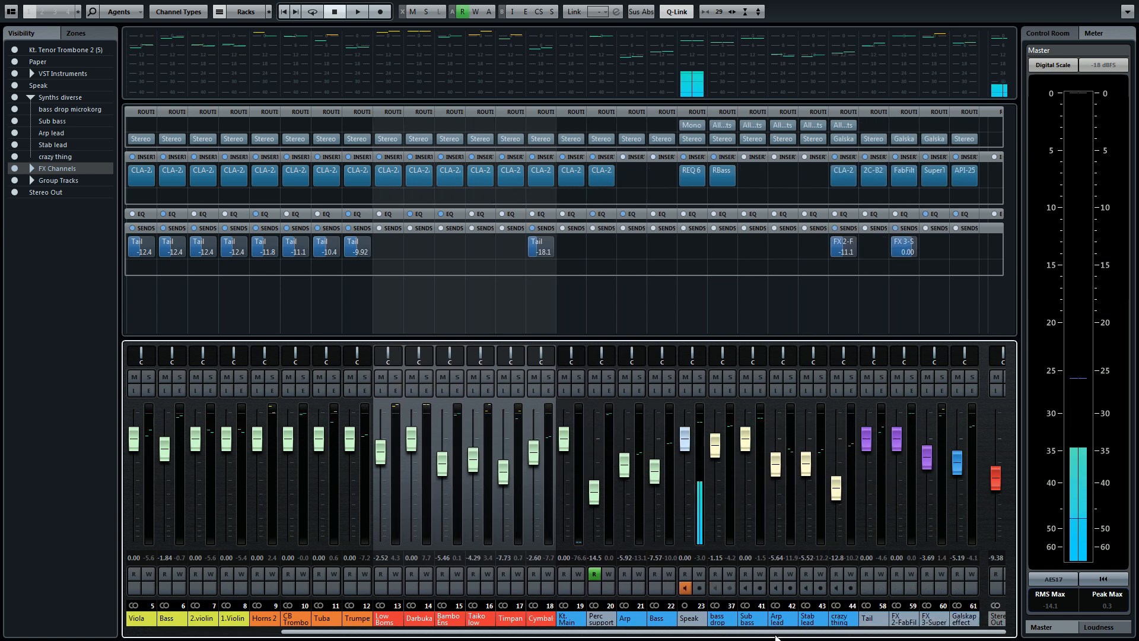
# - Switch the mixer to full screen on Monitor 2 and solo the Spitfire Audio strings folder in the arrangement
pyautogui.rightClick(887, 2)
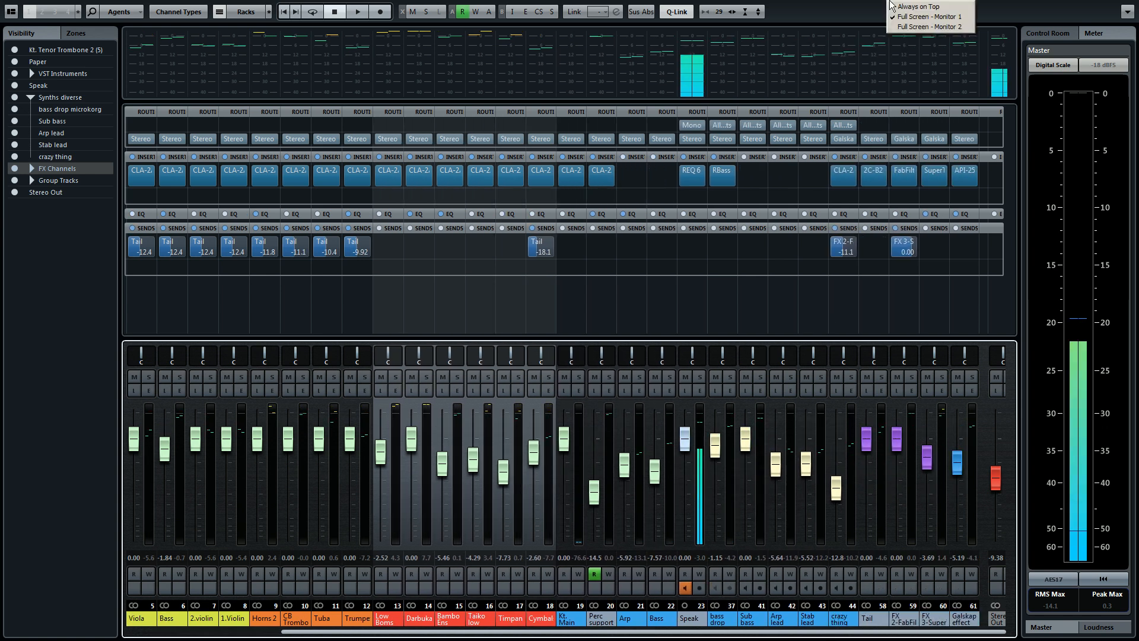
pyautogui.click(942, 27)
pyautogui.moveTo(602, 301); pyautogui.dragTo(682, 276)
pyautogui.scroll(5, 336, 394)
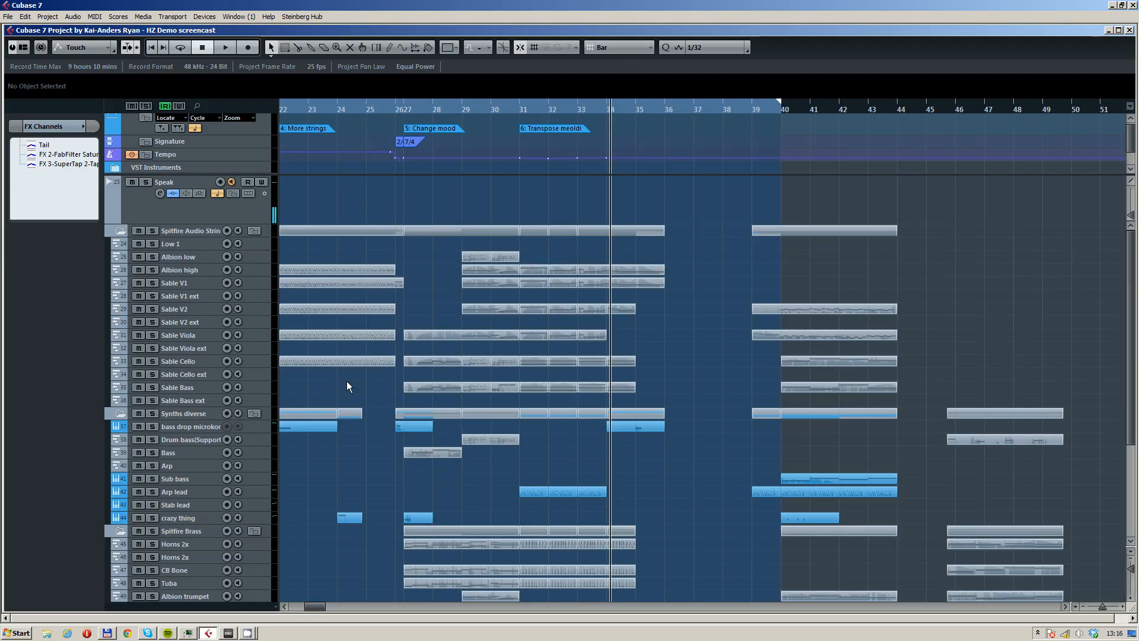
pyautogui.hscroll(-3, 517, 349)
pyautogui.click(152, 230)
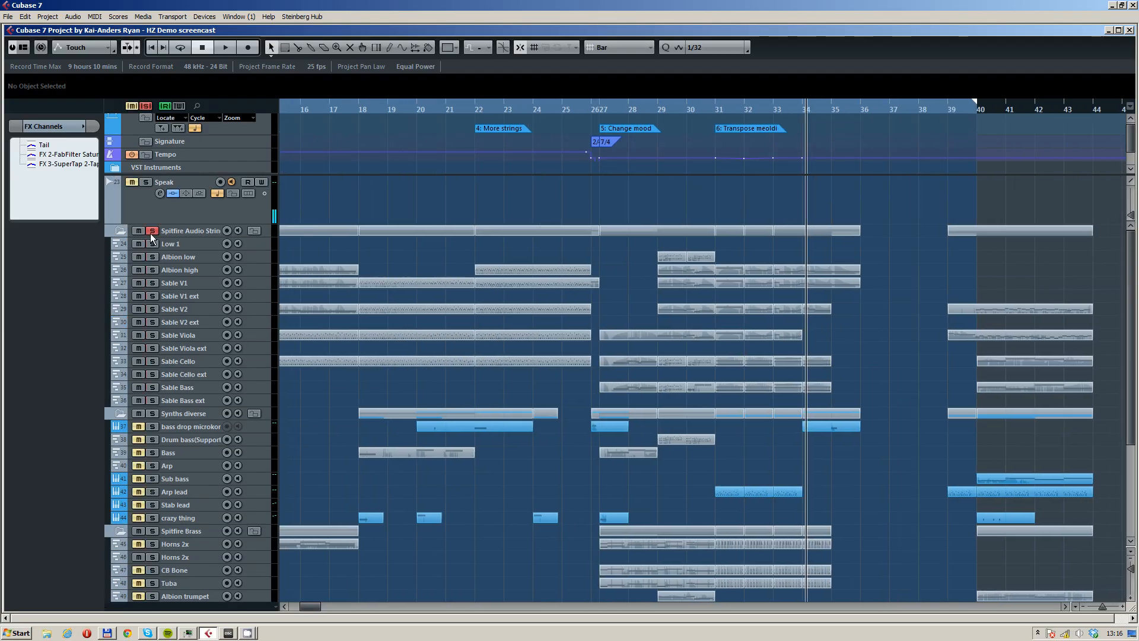
# - Play the soloed strings from the Intro marker, open MixConsole 2 beneath the arrangement and look over the string tracks
pyautogui.moveTo(291, 109)
pyautogui.mouseDown()
pyautogui.moveTo(276, 188)
pyautogui.moveTo(434, 95)
pyautogui.moveTo(372, 81)
pyautogui.moveTo(280, 104)
pyautogui.mouseUp()
pyautogui.moveTo(376, 102); pyautogui.dragTo(422, 196)
pyautogui.press('space')
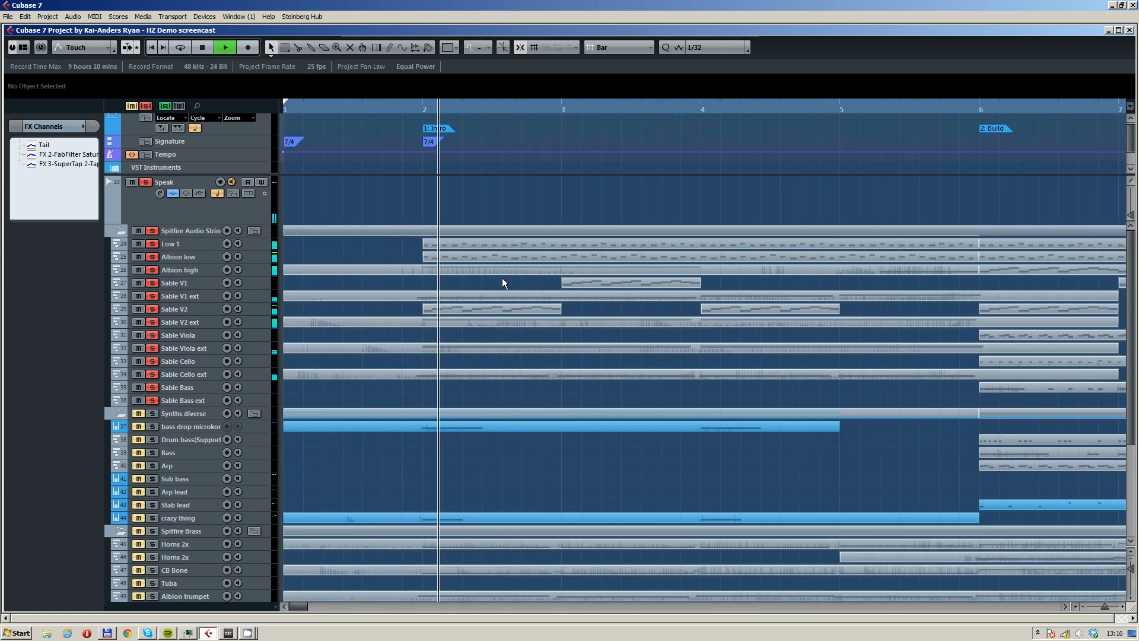
pyautogui.press('g')
pyautogui.press('g')
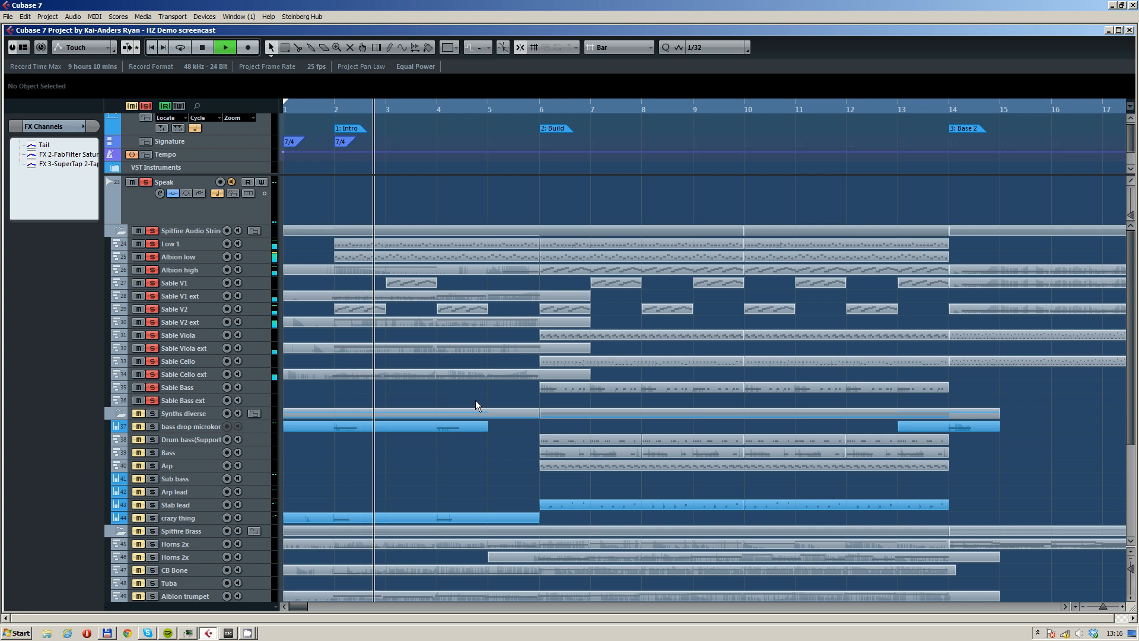
pyautogui.press('F3')
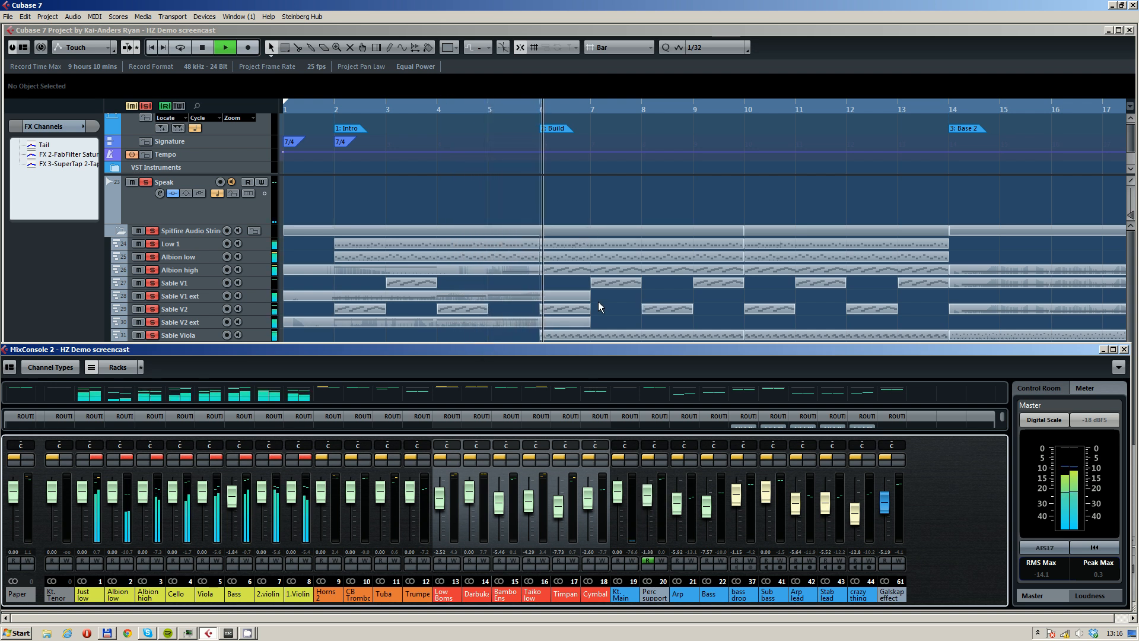
pyautogui.scroll(-3, 613, 290)
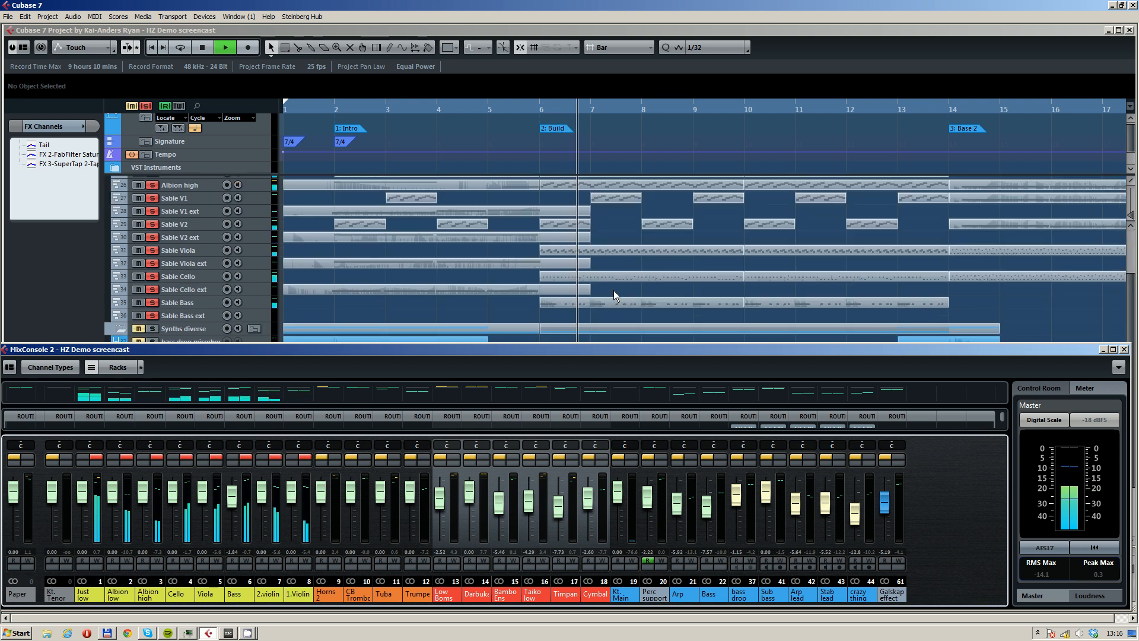
# - Hide MixConsole 2 to show the full arrangement and enable monitoring on the Speak track
pyautogui.press('g')
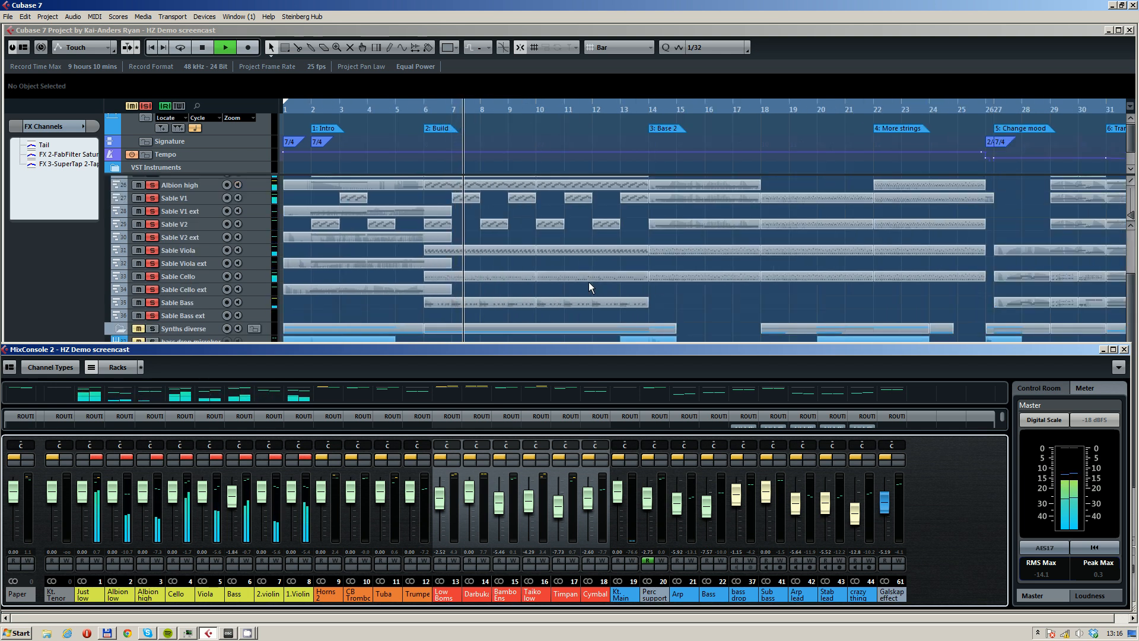
pyautogui.scroll(3, 585, 280)
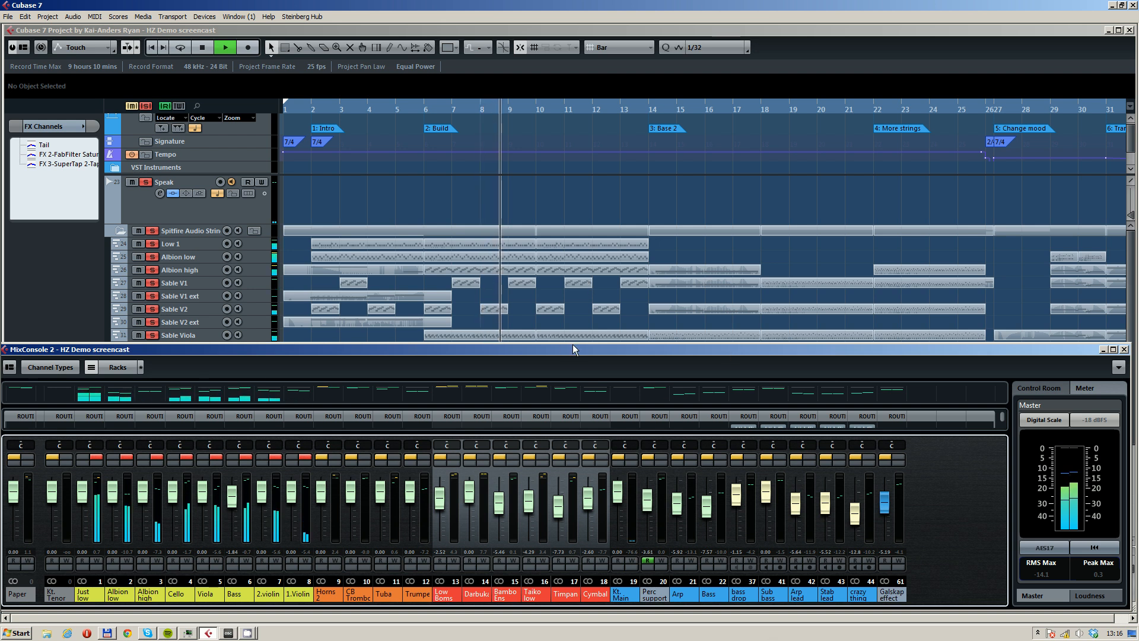
pyautogui.press('F3')
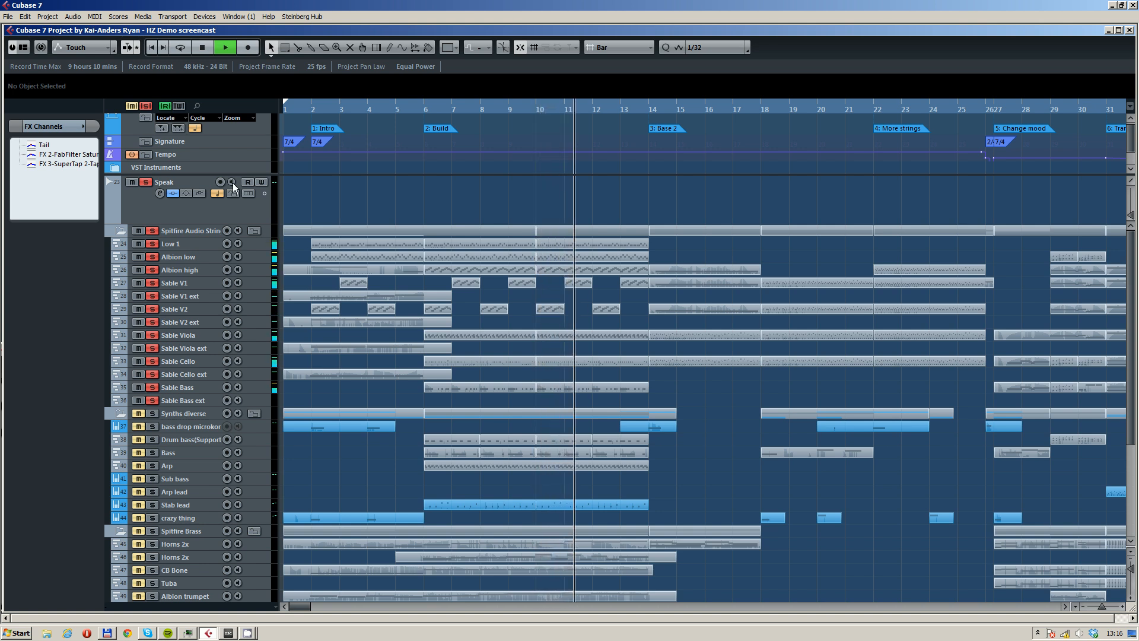
pyautogui.click(232, 182)
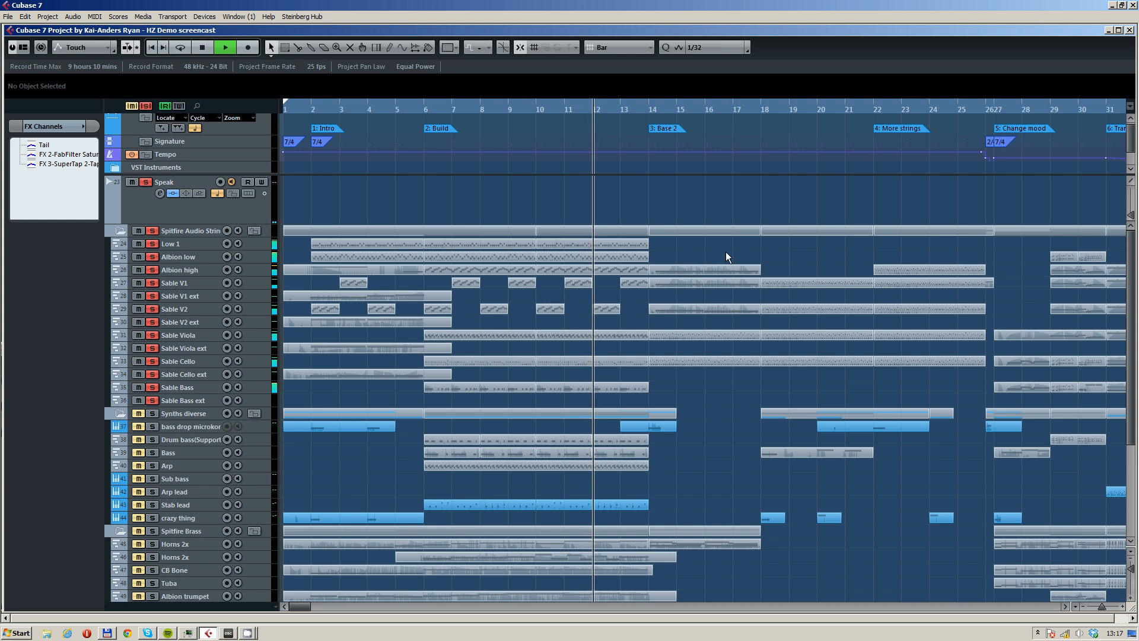
# - Stop playback and play the soloed strings from the More strings marker at bar 22
pyautogui.moveTo(725, 252); pyautogui.dragTo(544, 263)
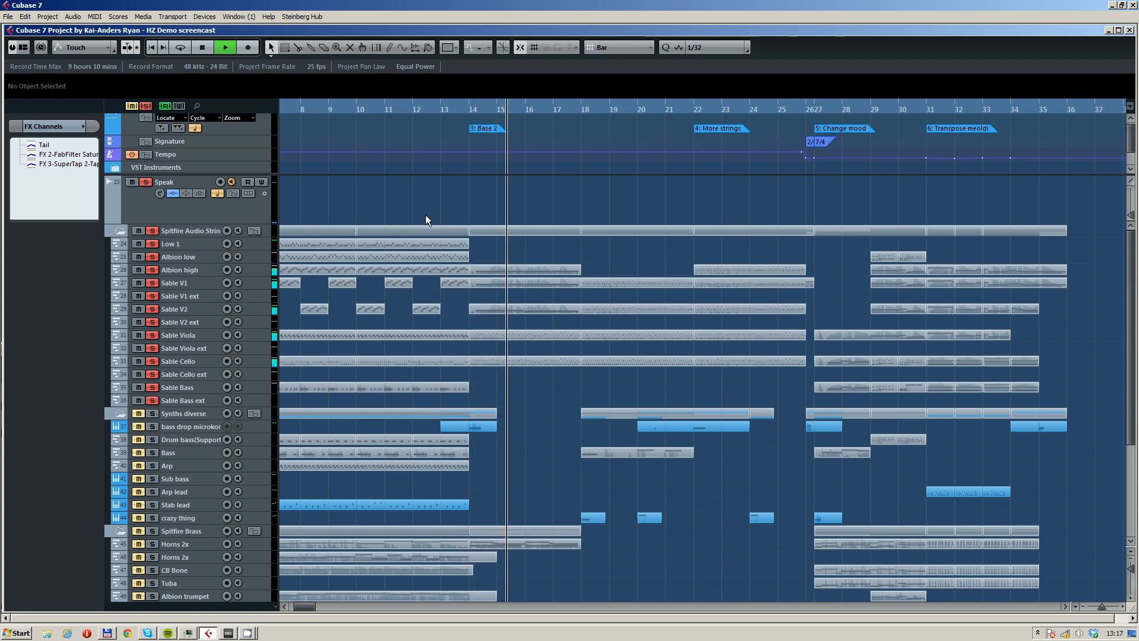
pyautogui.press('space')
pyautogui.moveTo(572, 112); pyautogui.dragTo(553, 110)
pyautogui.press('space')
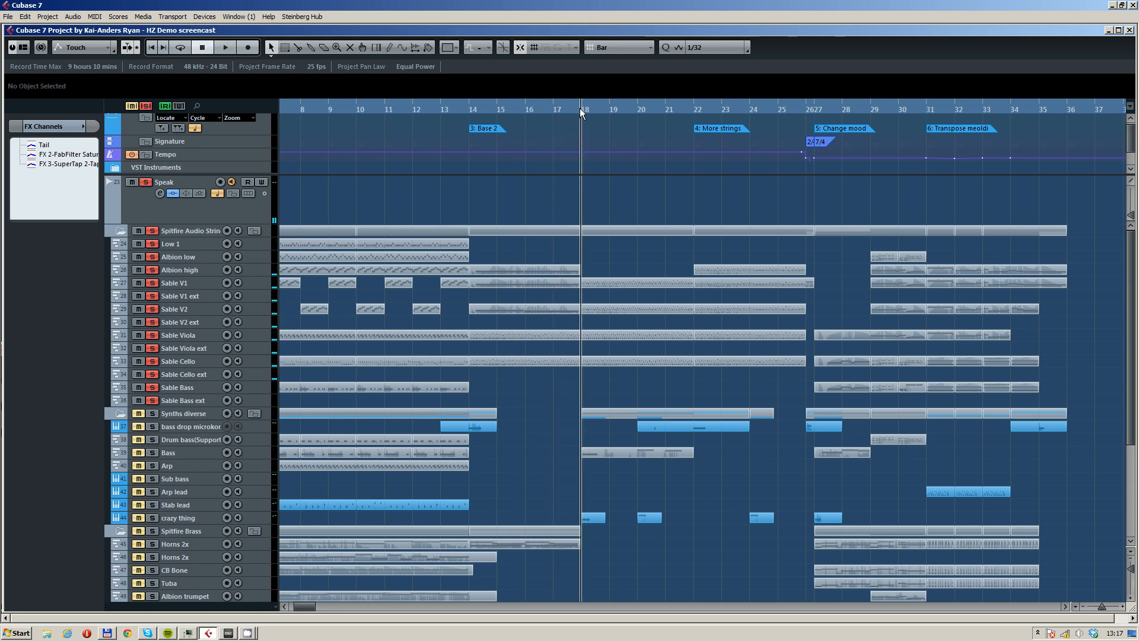
pyautogui.scroll(-1, 661, 255)
pyautogui.hscroll(3, 661, 255)
pyautogui.scroll(1, 492, 243)
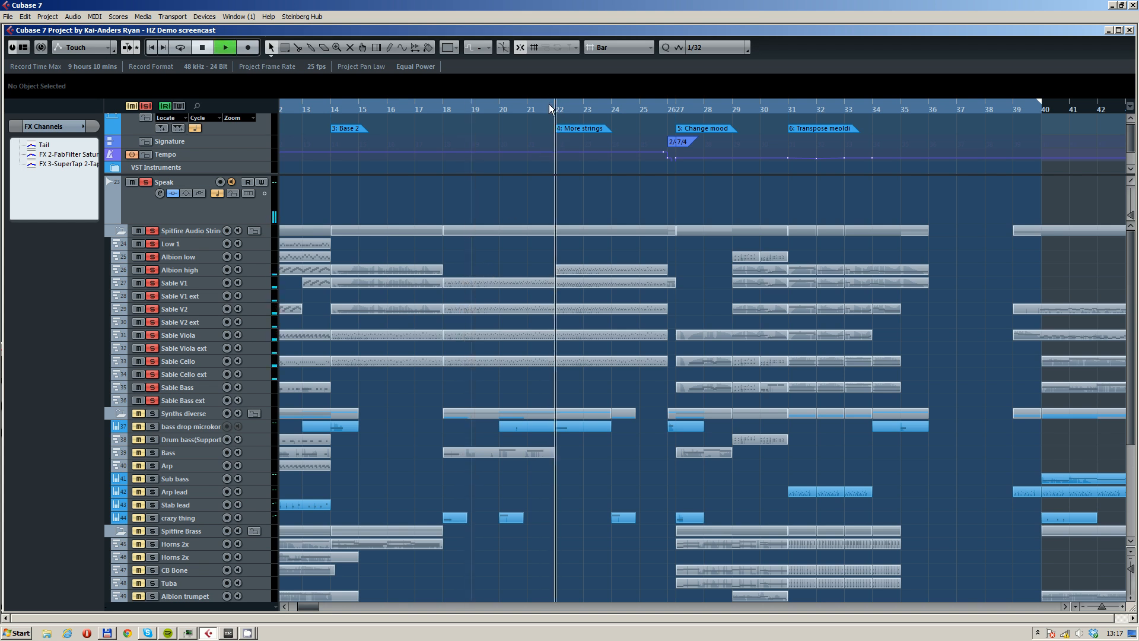
# - Examine the string parts up close during playback from the More strings section through to the Change mood marker
pyautogui.scroll(3, 680, 259)
pyautogui.scroll(2, 463, 294)
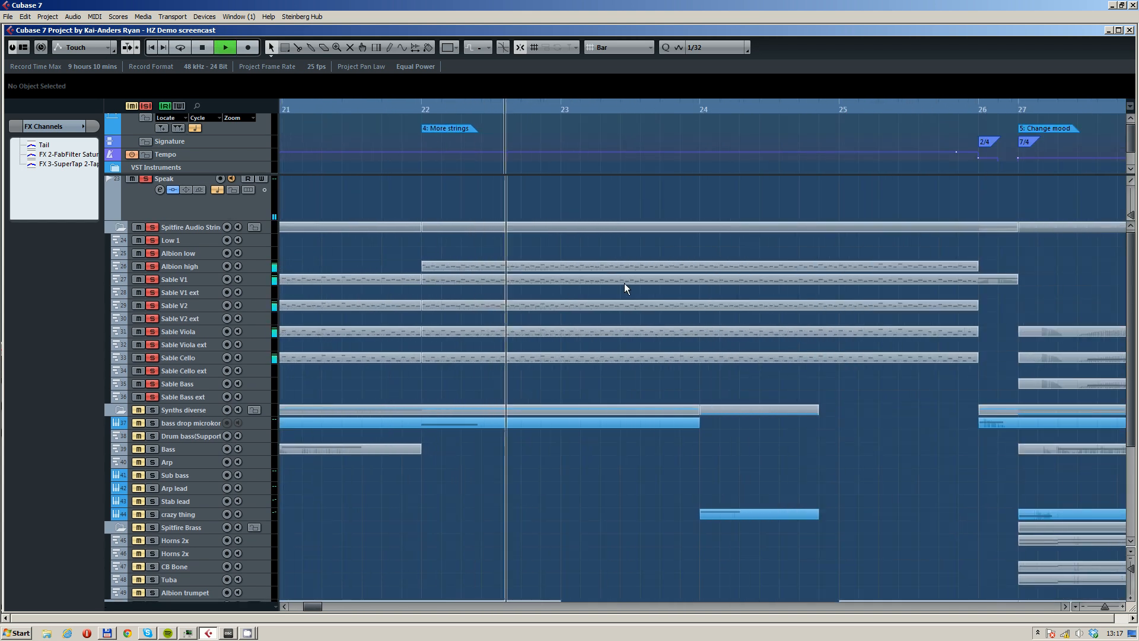
pyautogui.scroll(2, 533, 279)
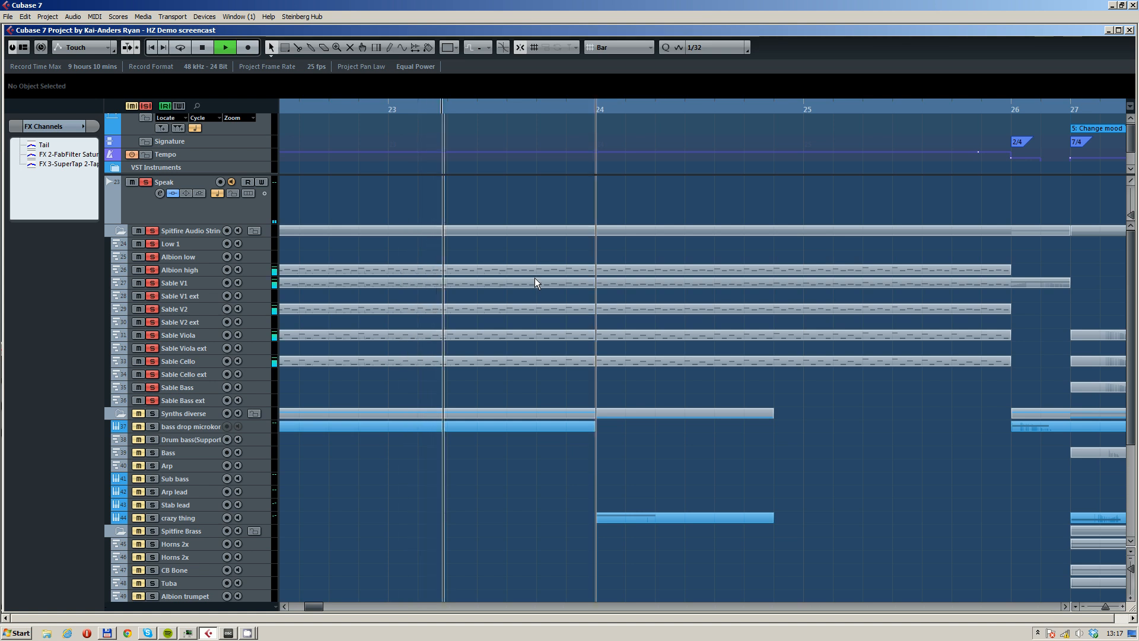
pyautogui.scroll(-4, 535, 277)
pyautogui.scroll(1, 534, 278)
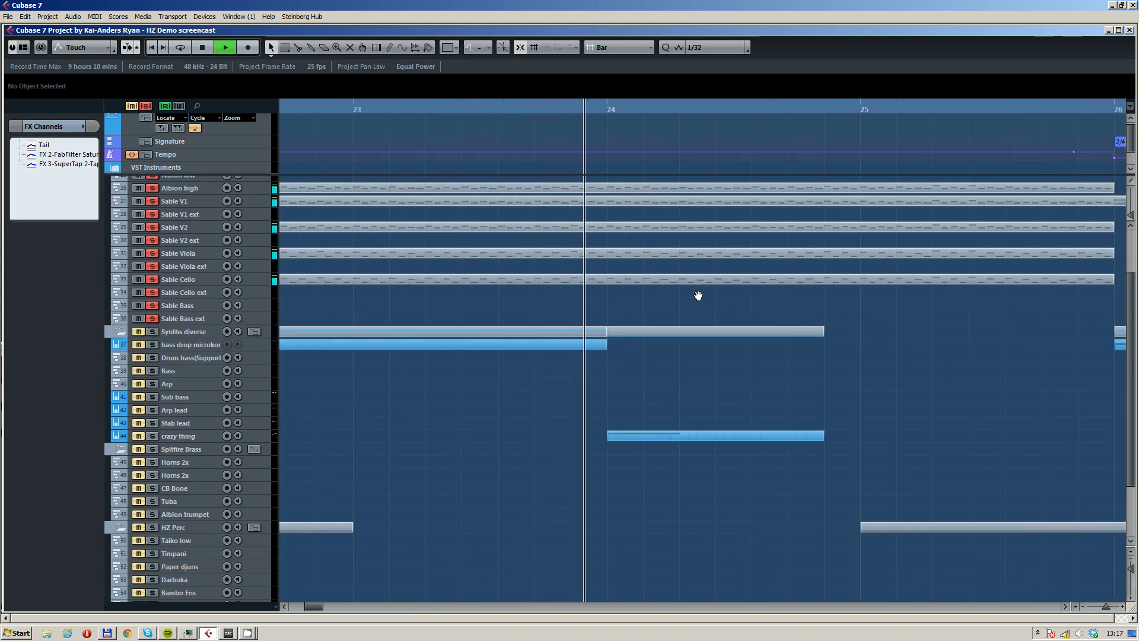
pyautogui.scroll(4, 572, 373)
pyautogui.scroll(-5, 656, 290)
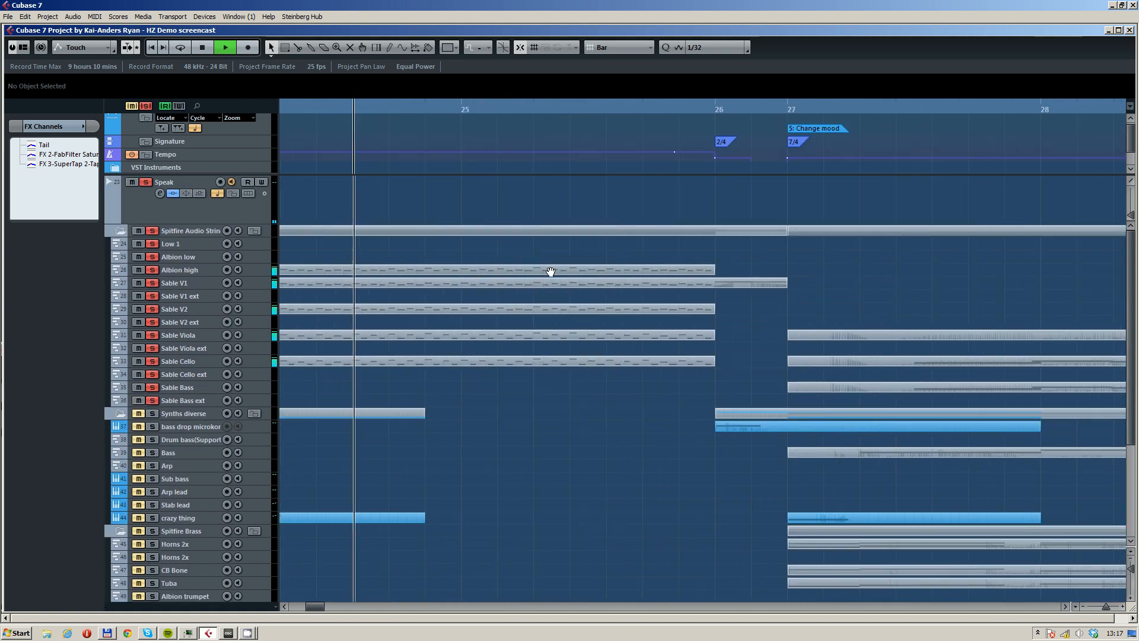
pyautogui.moveTo(741, 281); pyautogui.dragTo(443, 271)
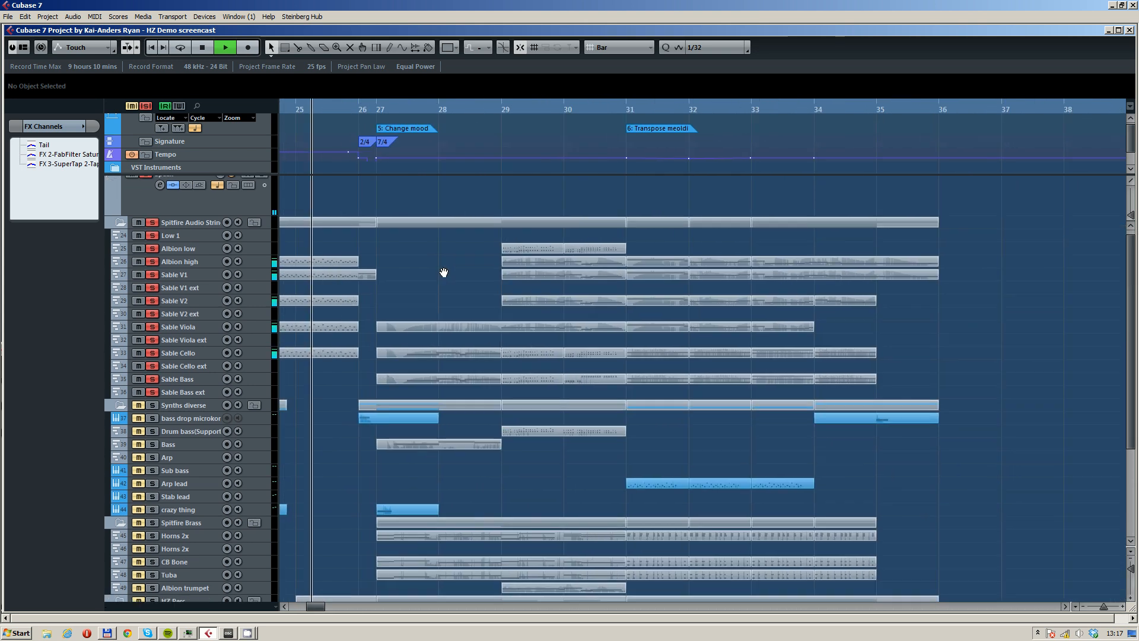
pyautogui.scroll(1, 421, 279)
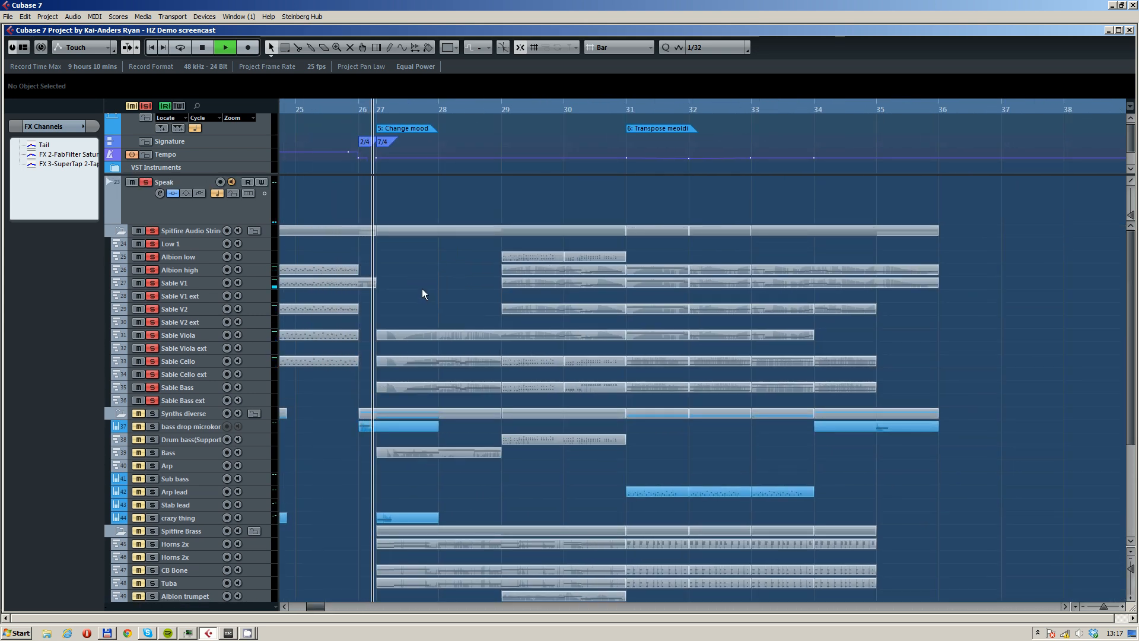
# - View MixConsole 2 beneath the arrangement during the Change mood section, then move playback ahead within that section
pyautogui.press('F3')
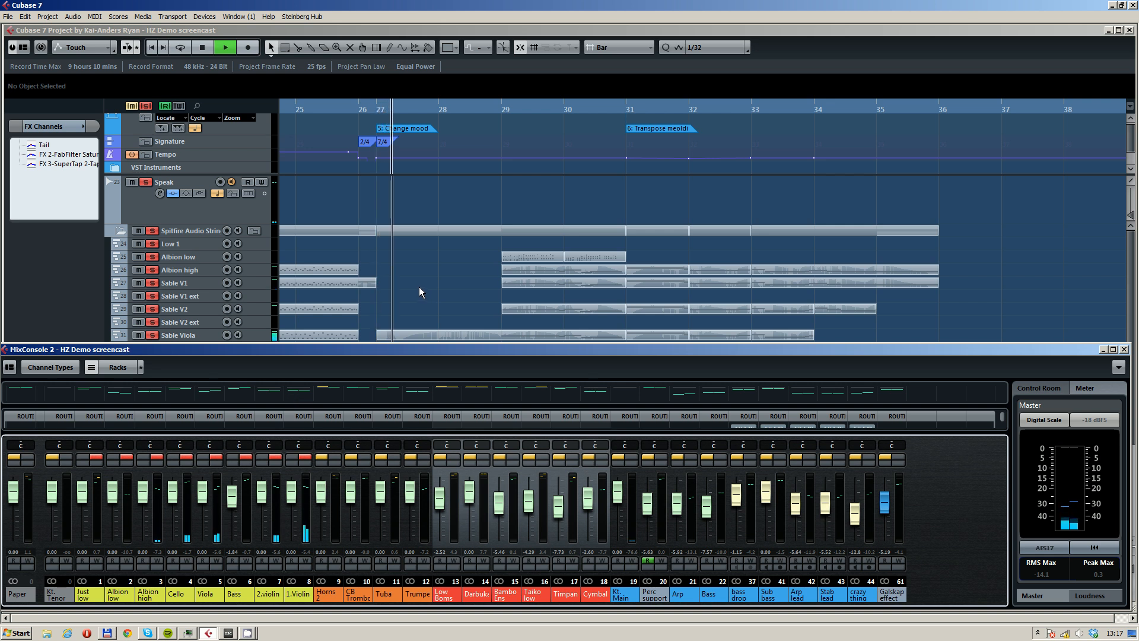
pyautogui.moveTo(474, 298); pyautogui.dragTo(420, 270)
pyautogui.click(456, 105)
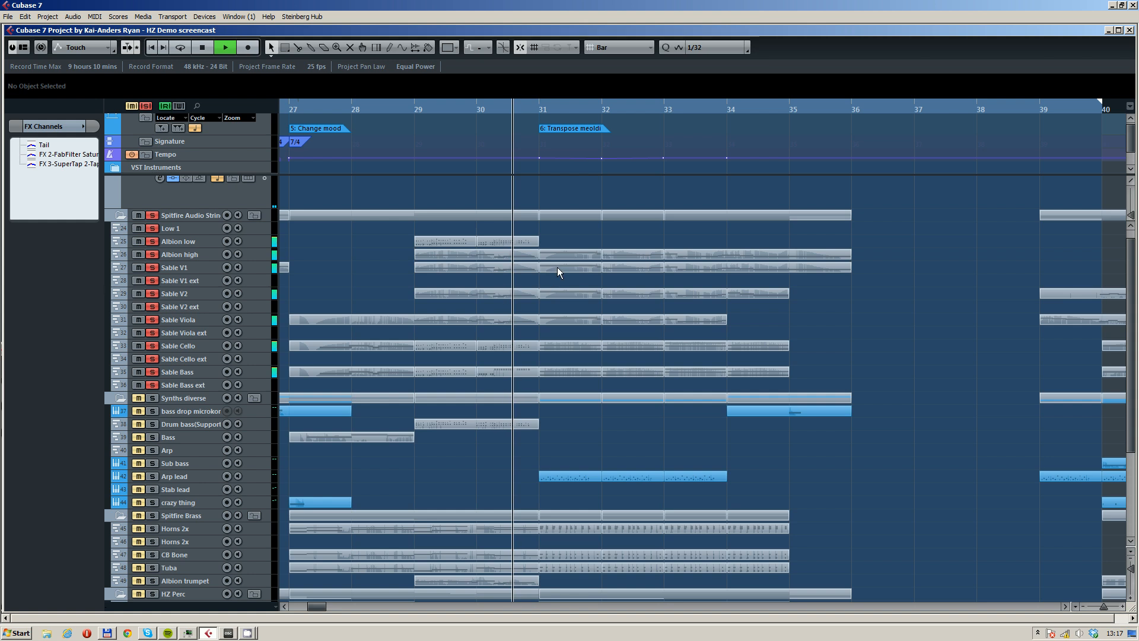
# - Follow the soloed strings past the Transpose meoldi marker and stop playback in bar 34
pyautogui.moveTo(574, 237); pyautogui.dragTo(414, 236)
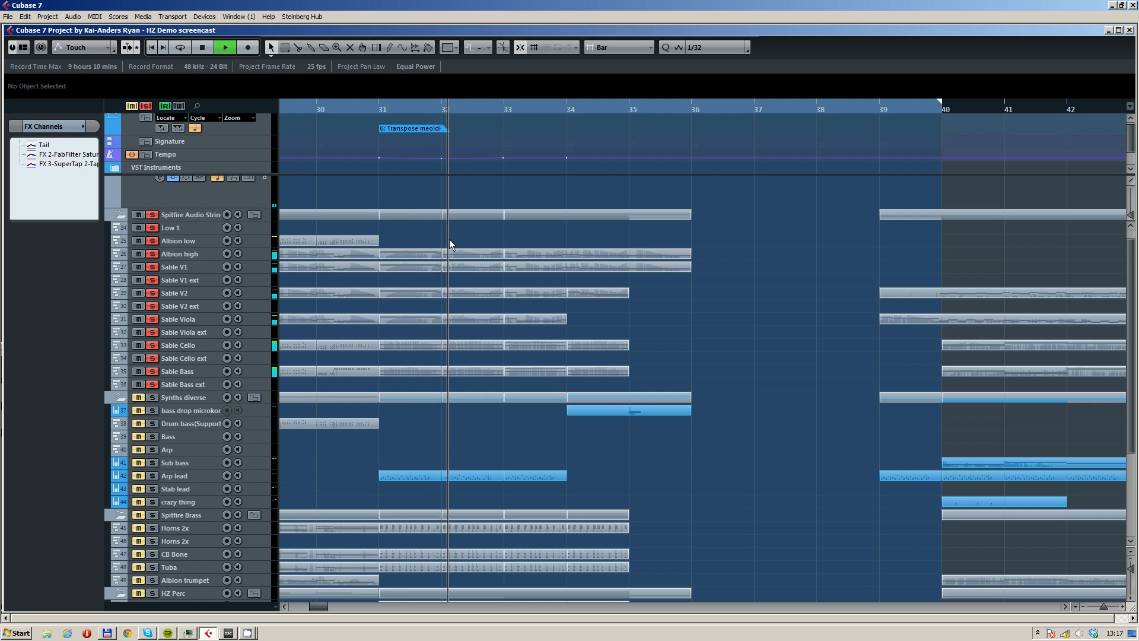
pyautogui.press('g')
pyautogui.press('g')
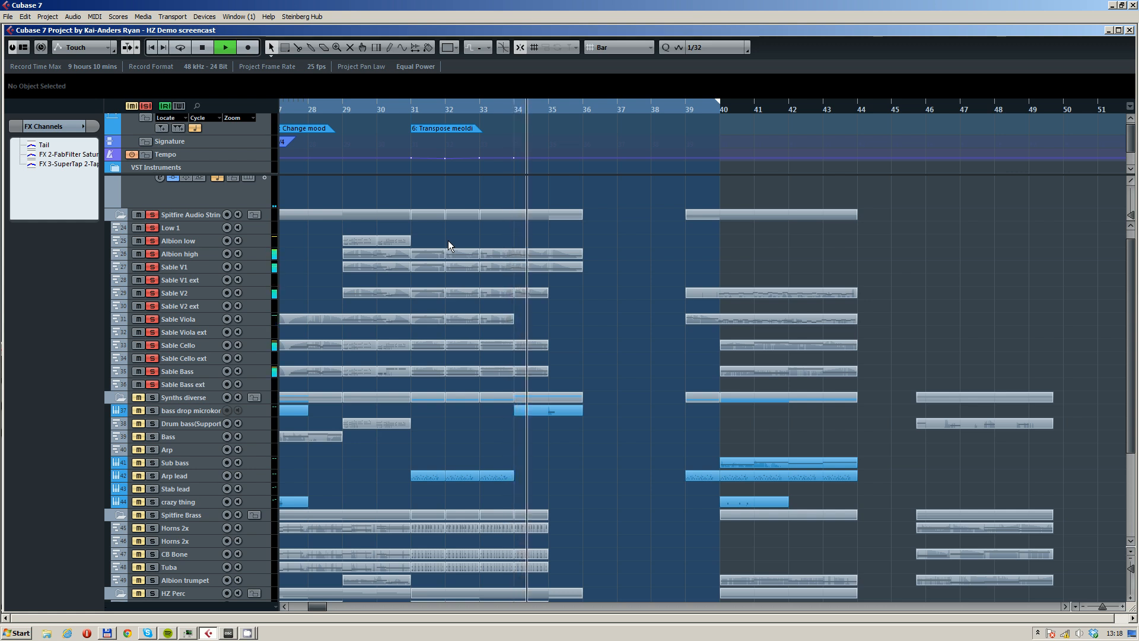
pyautogui.press('space')
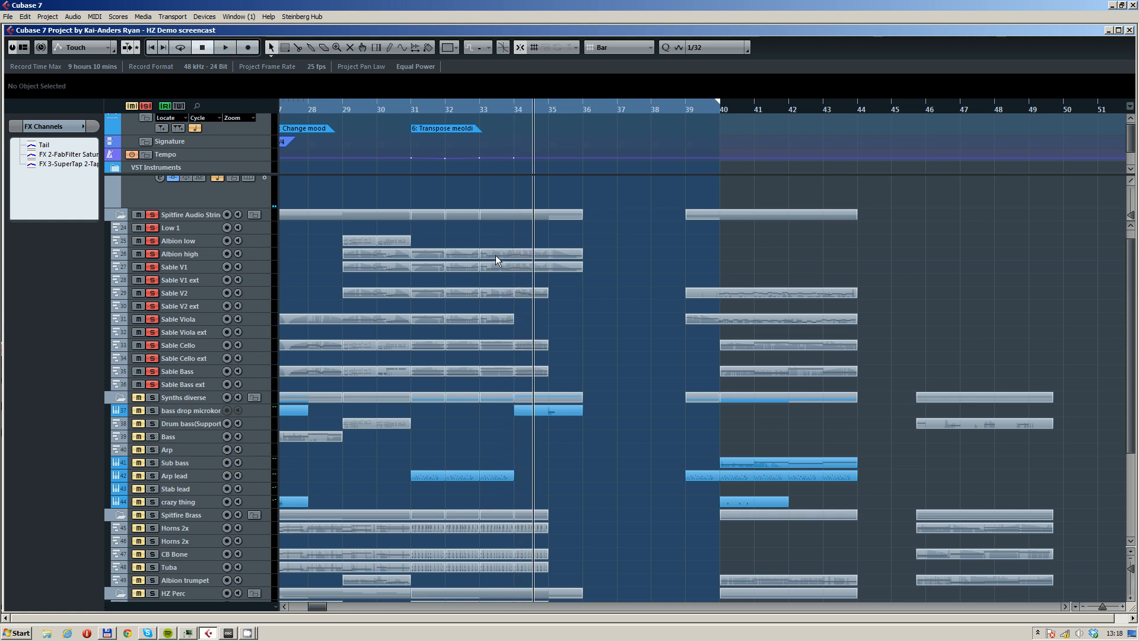
# - Select the Sable V1 track, then select the Sable Viola, Sable V2 and Sable V1 events ending at bar 31 together
pyautogui.scroll(1, 219, 178)
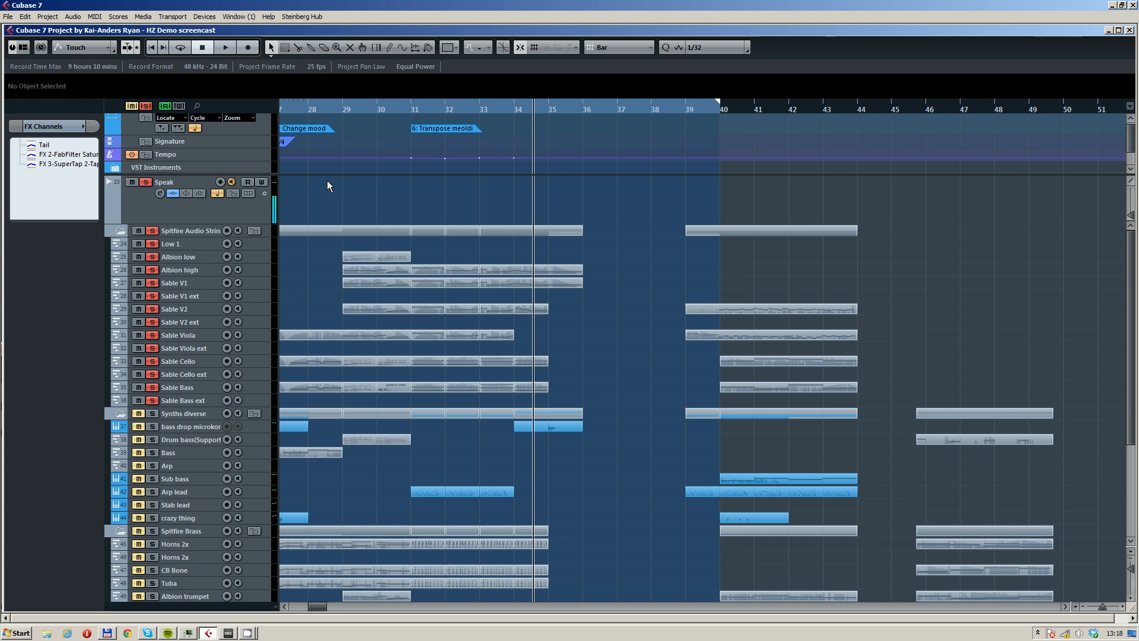
pyautogui.click(198, 281)
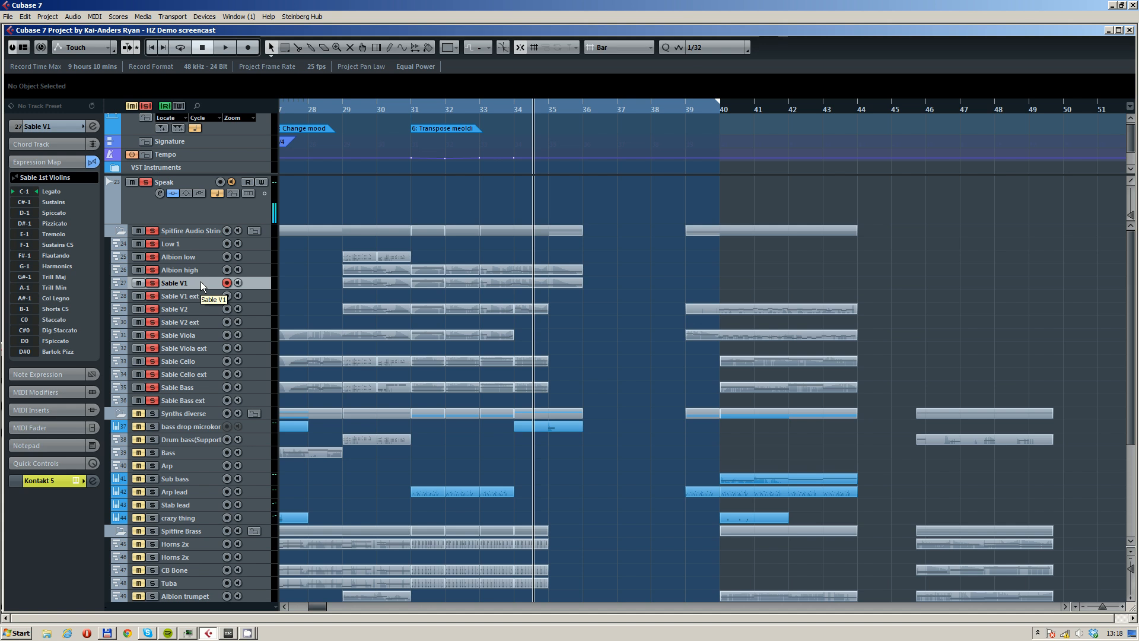
pyautogui.moveTo(304, 273); pyautogui.dragTo(370, 239)
pyautogui.scroll(5, 428, 262)
pyautogui.scroll(2, 423, 265)
pyautogui.moveTo(433, 260); pyautogui.dragTo(333, 258)
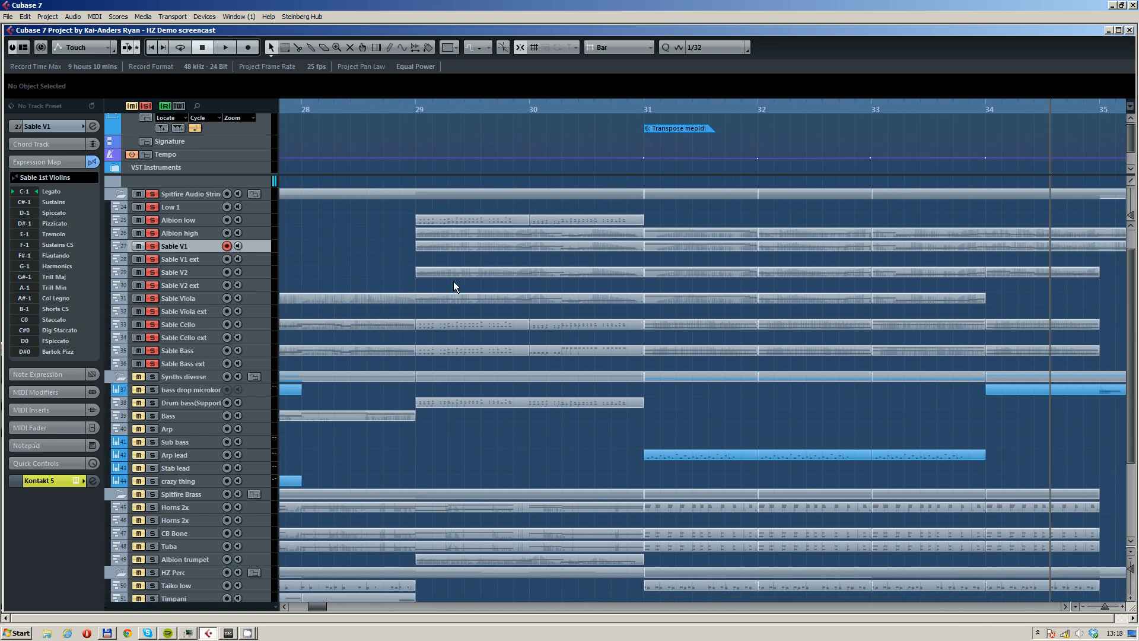
pyautogui.click(465, 297)
pyautogui.keyDown('shift'); pyautogui.click(473, 272); pyautogui.keyUp('shift')
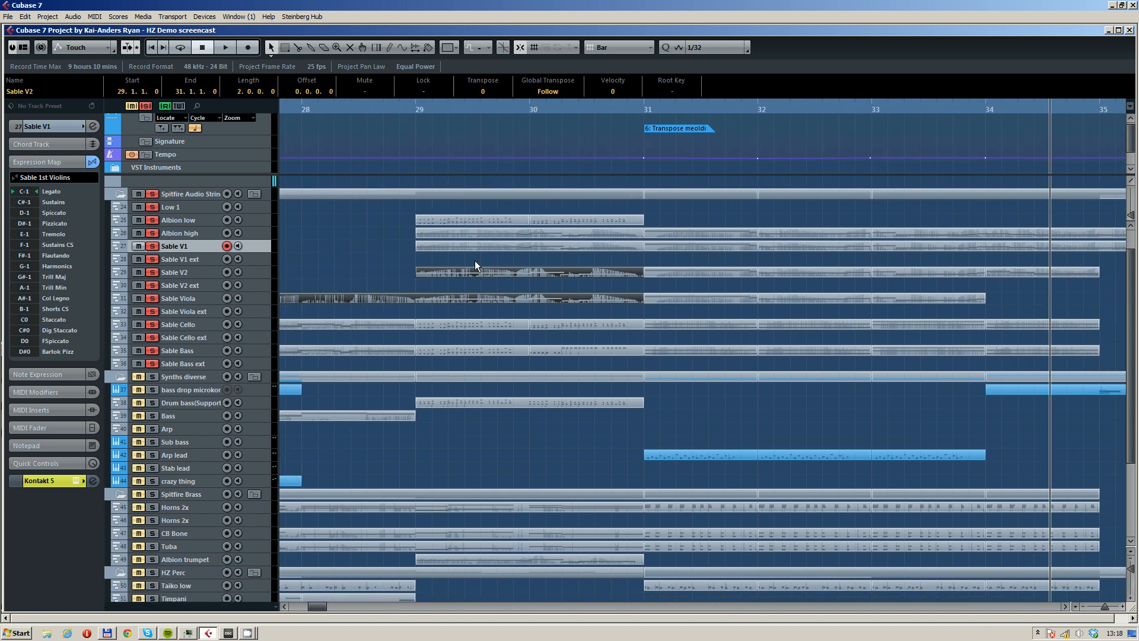
pyautogui.keyDown('shift'); pyautogui.click(475, 250); pyautogui.keyUp('shift')
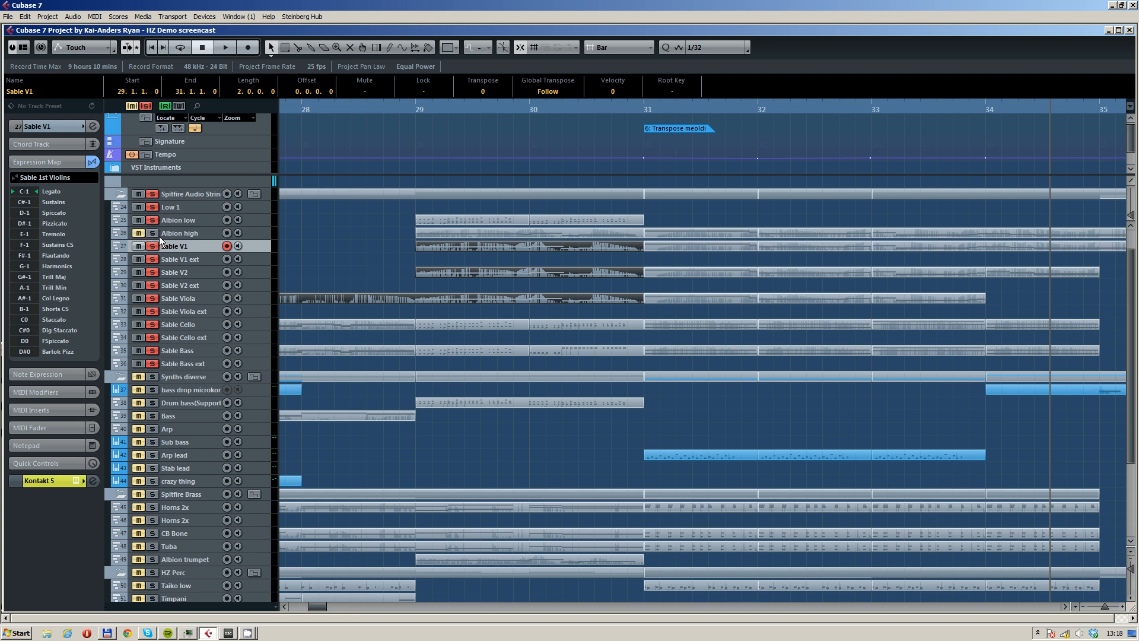
# - Turn off solo on the Albion low and Albion high tracks and play the remaining strings from bar 29
pyautogui.click(414, 108)
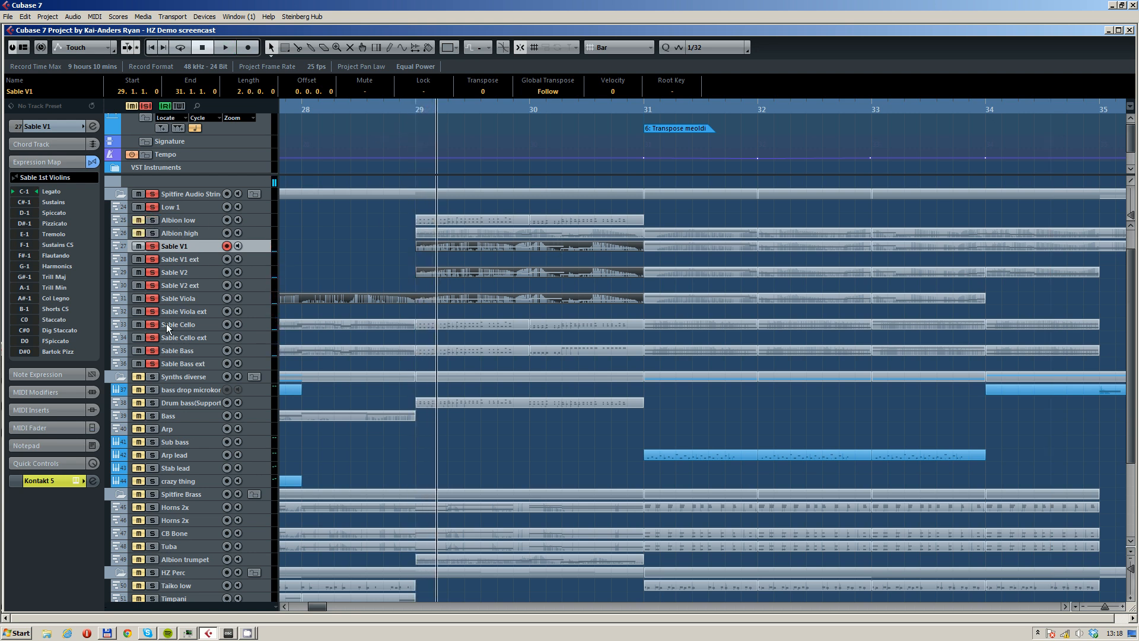
pyautogui.click(418, 110)
pyautogui.press('space')
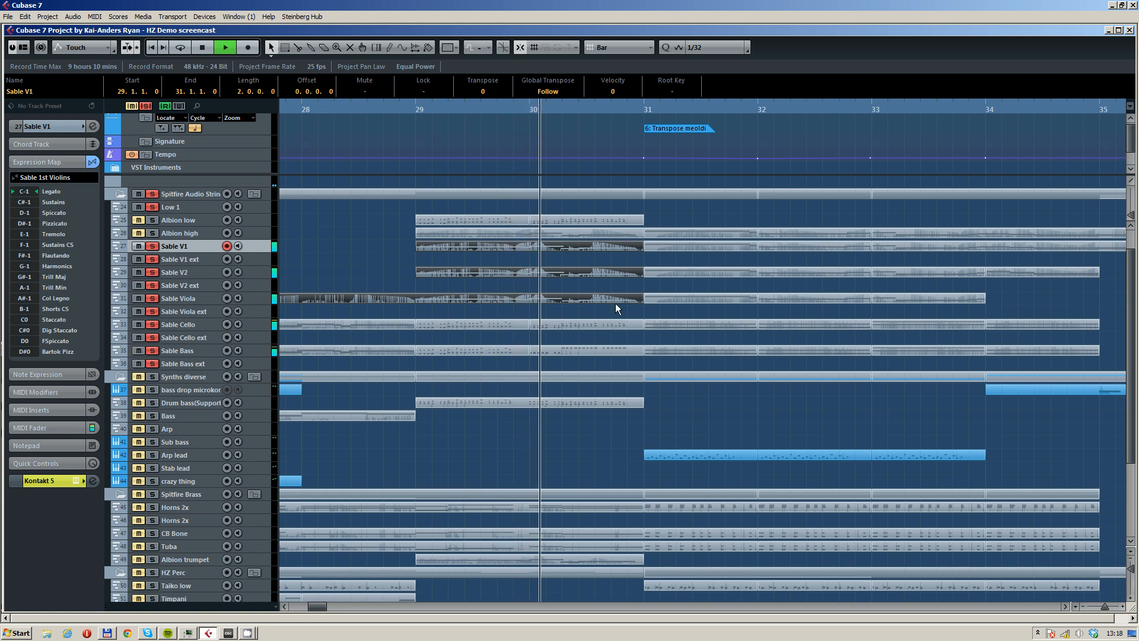
pyautogui.hscroll(4, 374, 247)
pyautogui.scroll(-2, 368, 246)
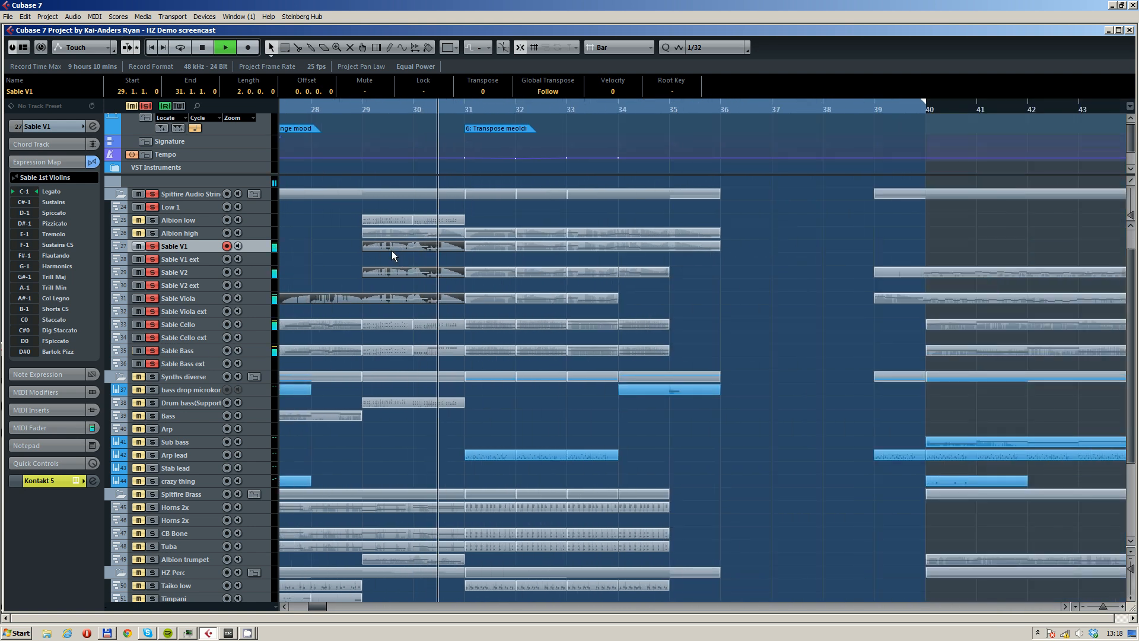
# - Open the selected Sable parts in the Key Editor and make Sable V2 active by selecting its A3 note at bar 29
pyautogui.doubleClick(406, 271)
pyautogui.scroll(-3, 354, 250)
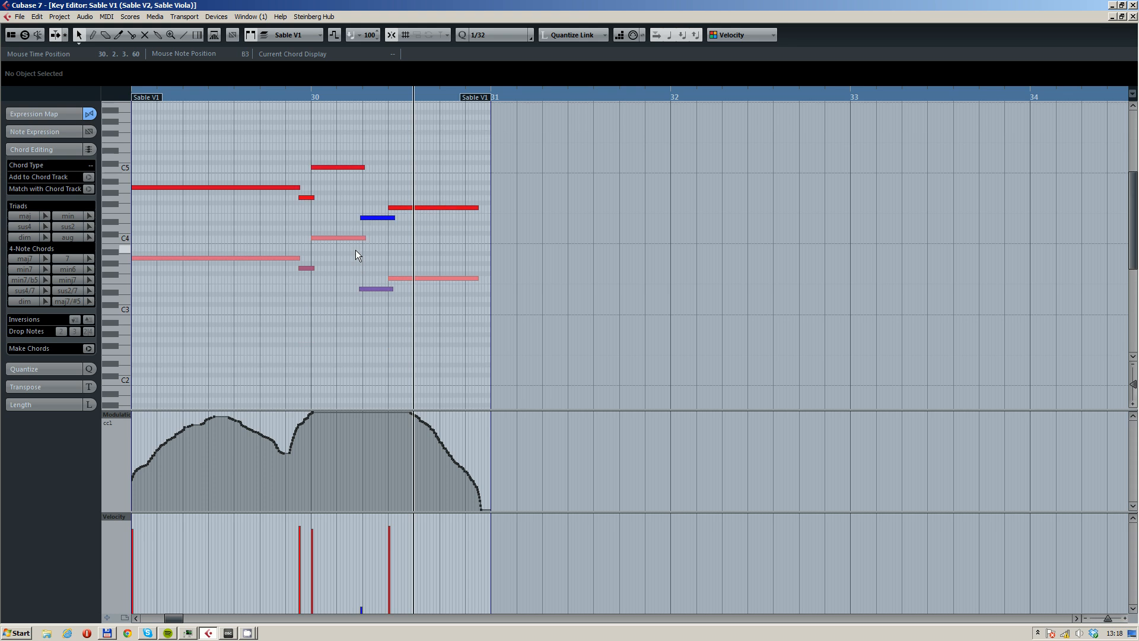
pyautogui.scroll(-2, 329, 234)
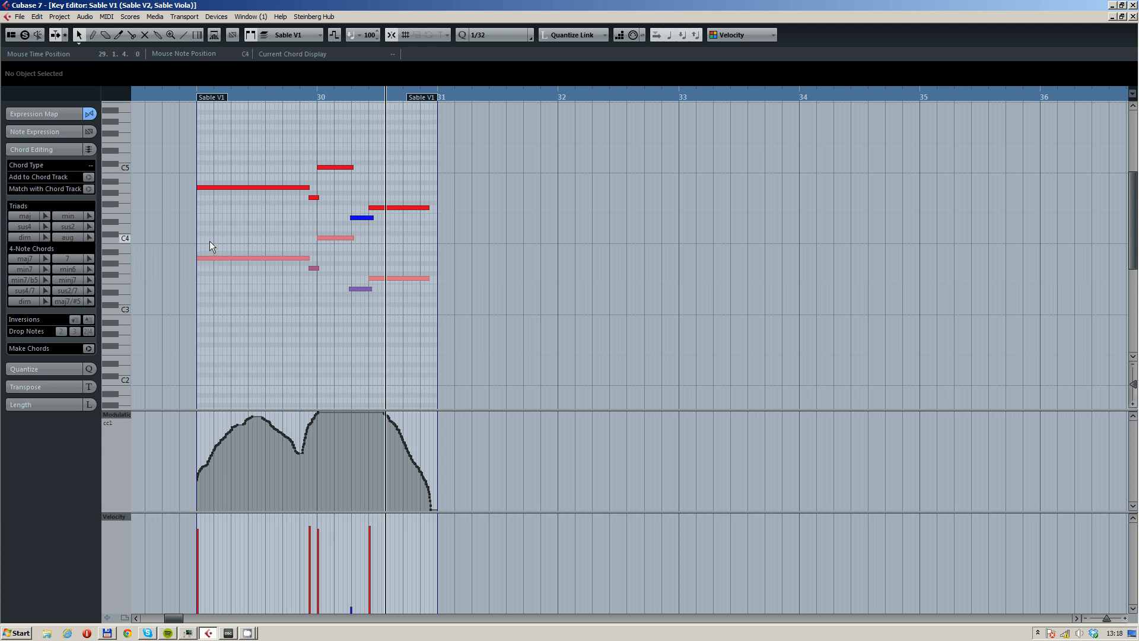
pyautogui.click(235, 255)
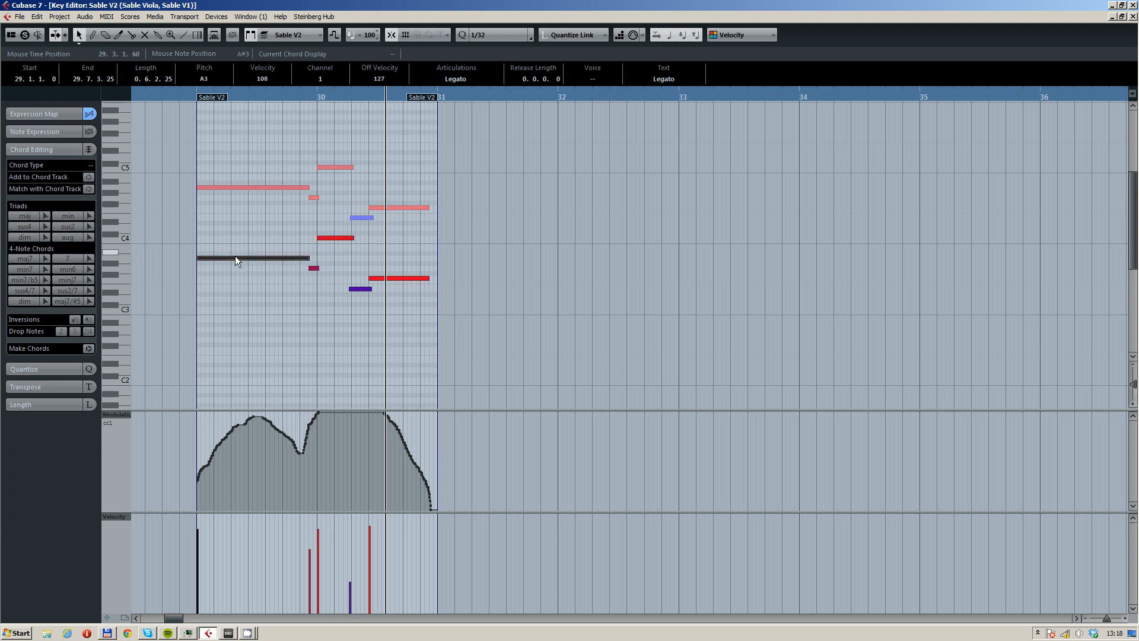
# - Switch the Key Editor's active part to Sable Viola, view its notes from bar 29, and close the editor
pyautogui.click(290, 35)
pyautogui.click(313, 71)
pyautogui.moveTo(197, 182); pyautogui.dragTo(280, 238)
pyautogui.click(433, 123)
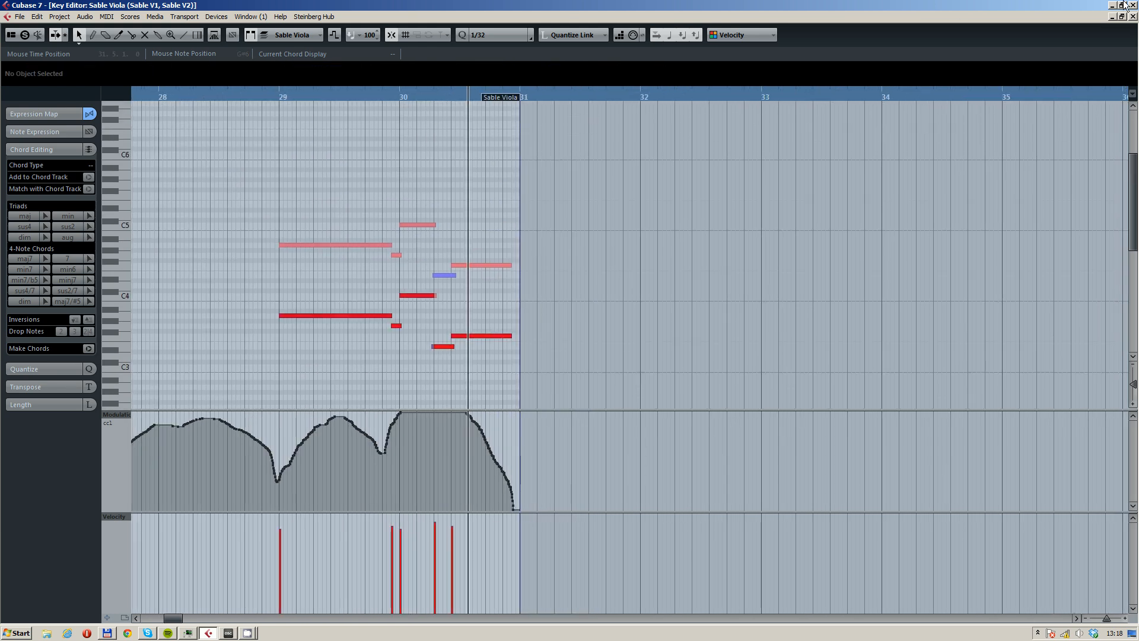
pyautogui.click(1133, 16)
pyautogui.click(701, 300)
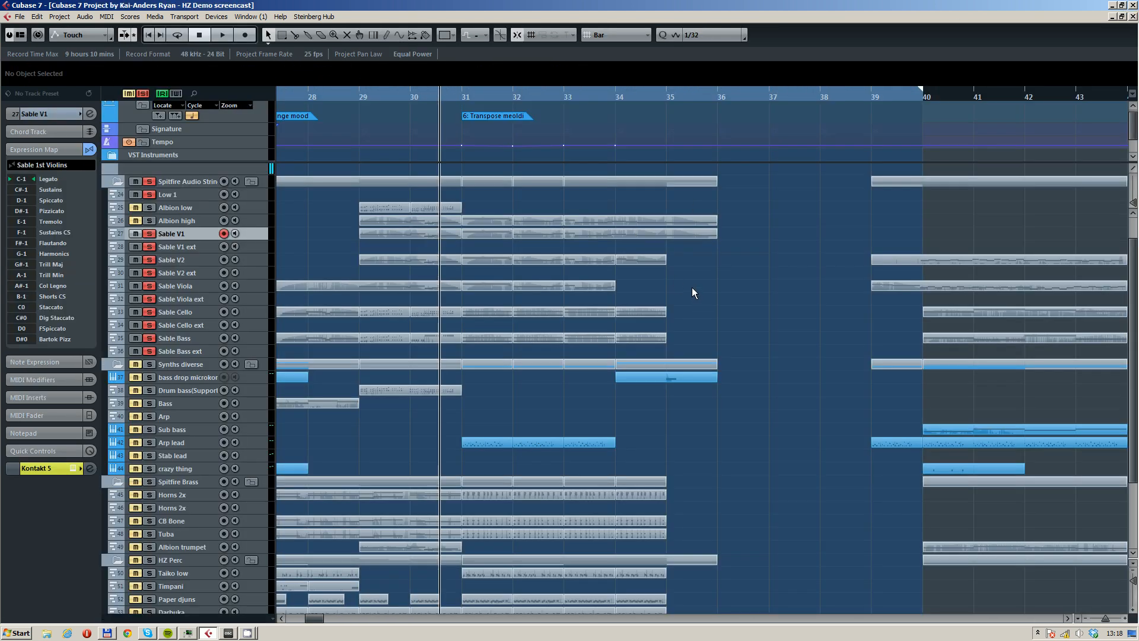
# - Look over the arrangement around the Change mood and Transpose meoldi sections, from the strings down to the percussion tracks
pyautogui.moveTo(688, 284); pyautogui.dragTo(734, 280)
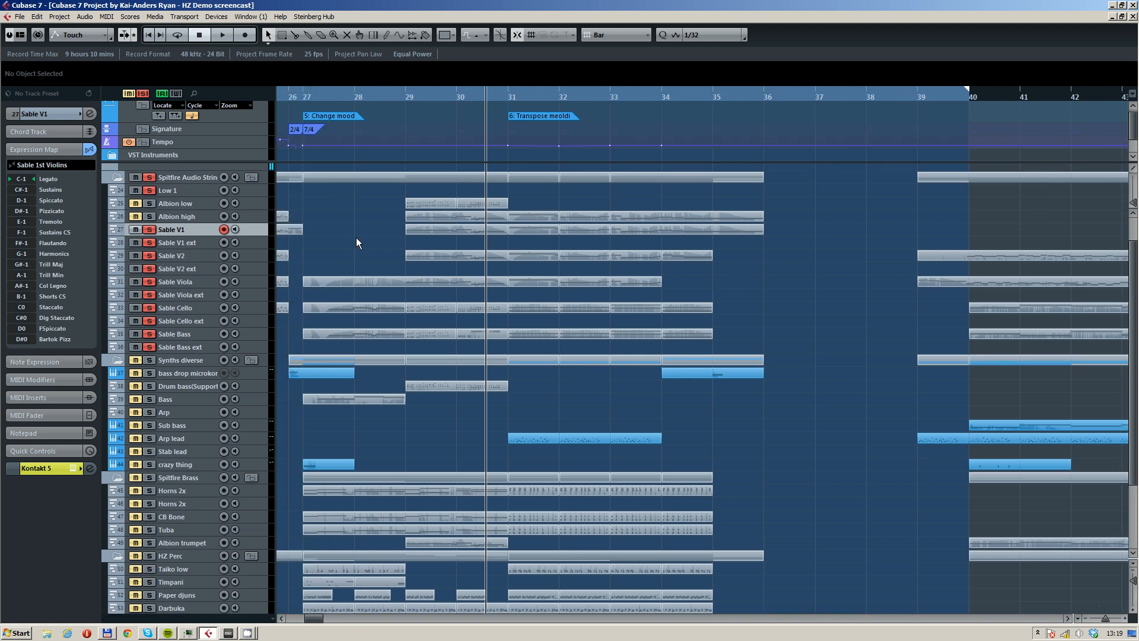
pyautogui.moveTo(360, 240); pyautogui.dragTo(343, 225)
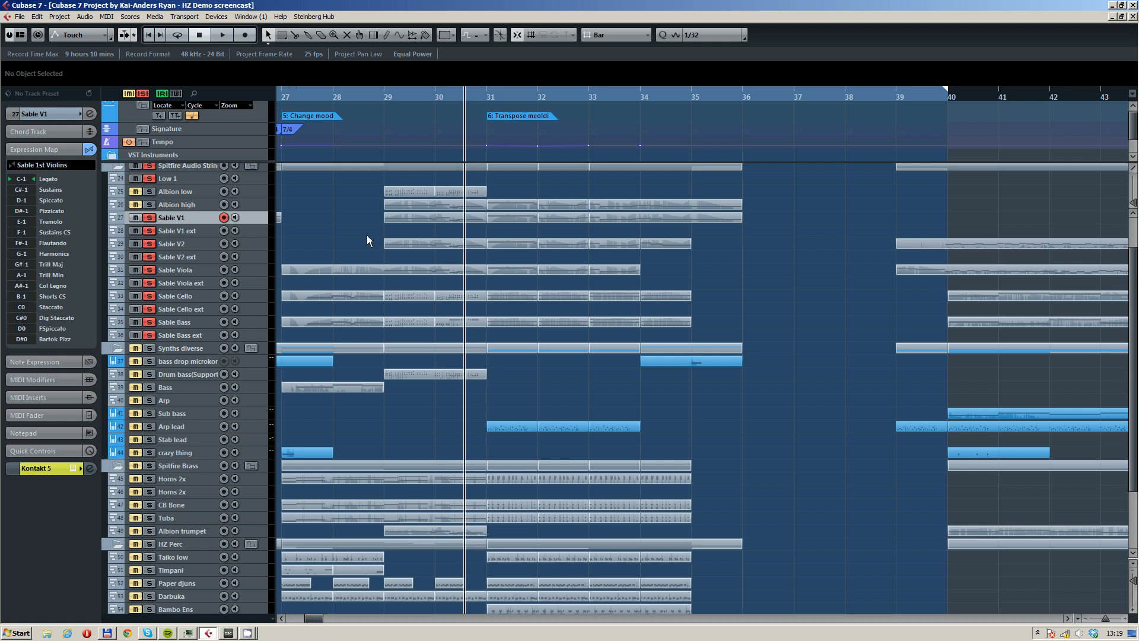
pyautogui.moveTo(389, 225); pyautogui.dragTo(362, 210)
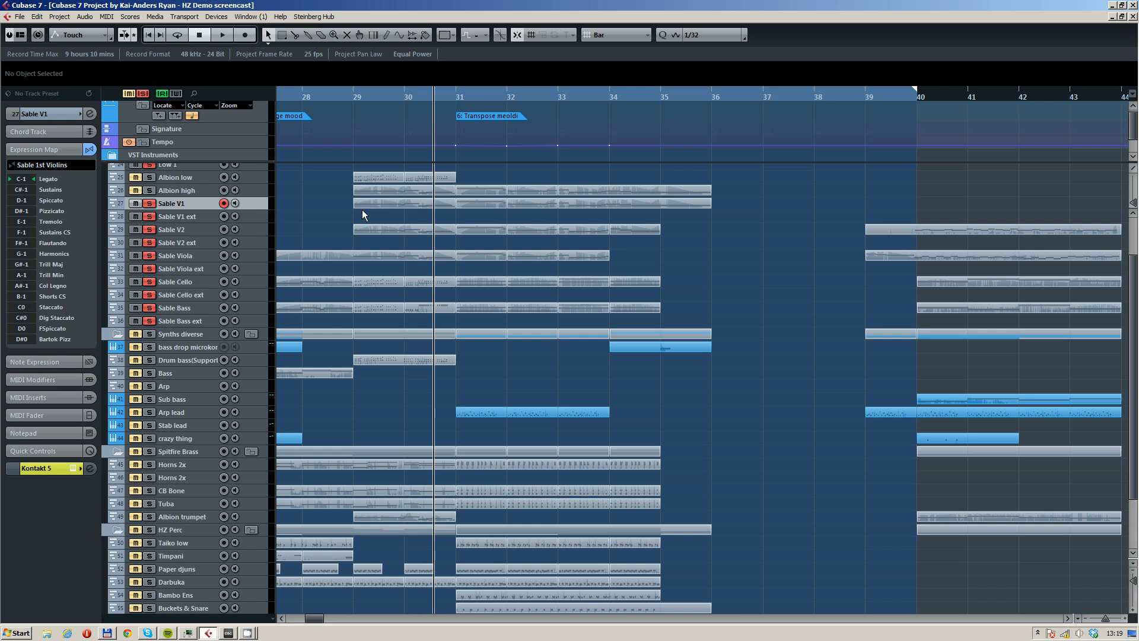
pyautogui.scroll(-2, 368, 239)
pyautogui.scroll(-3, 339, 287)
pyautogui.moveTo(341, 274); pyautogui.dragTo(368, 291)
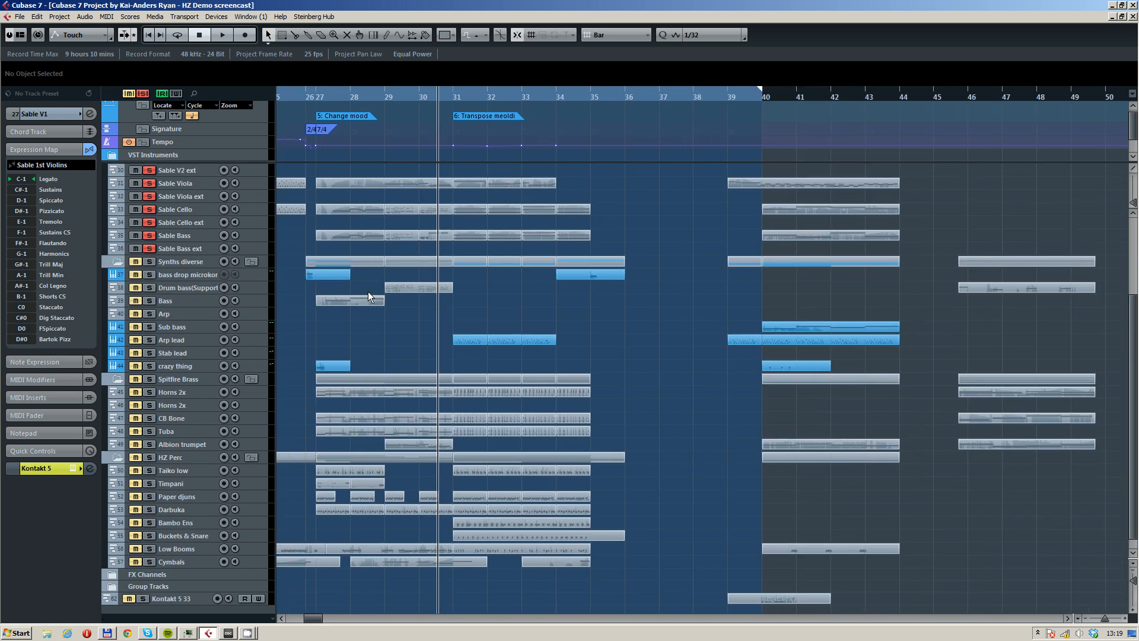
# - Solo the Drum bass(Support) track and play it together with the soloed Sable strings from bar 29
pyautogui.click(162, 290)
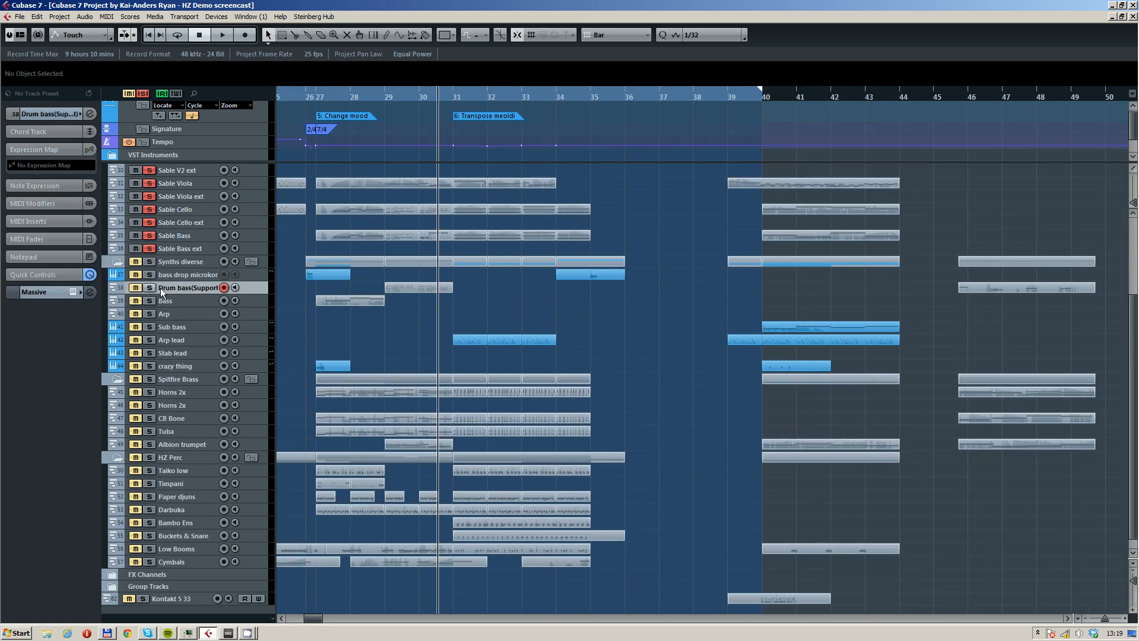
pyautogui.scroll(3, 402, 328)
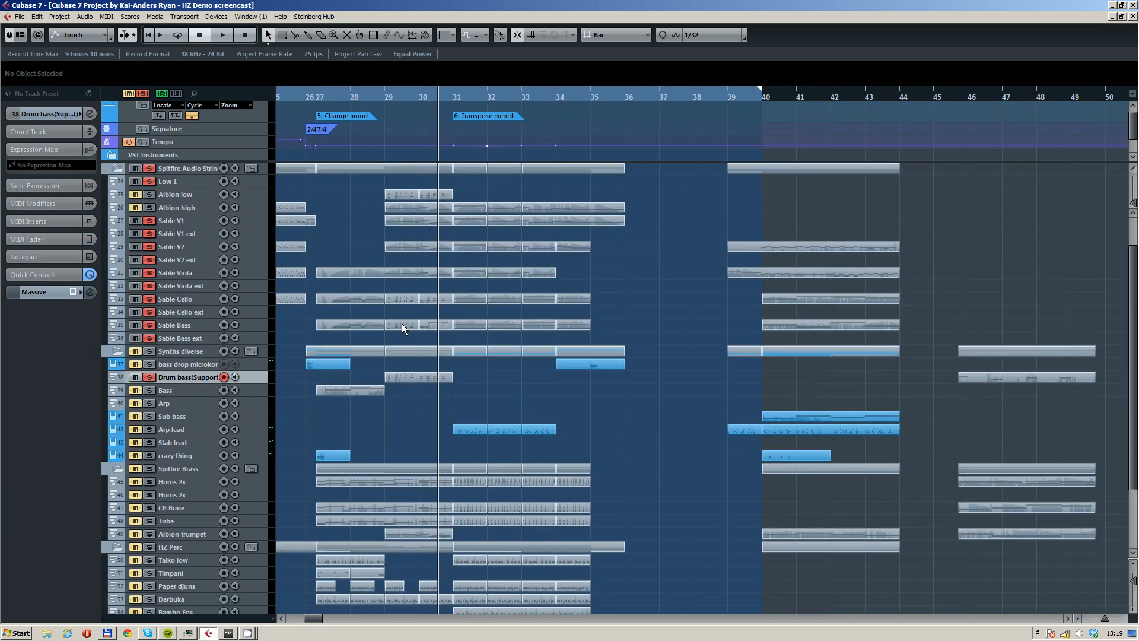
pyautogui.click(388, 97)
pyautogui.press('space')
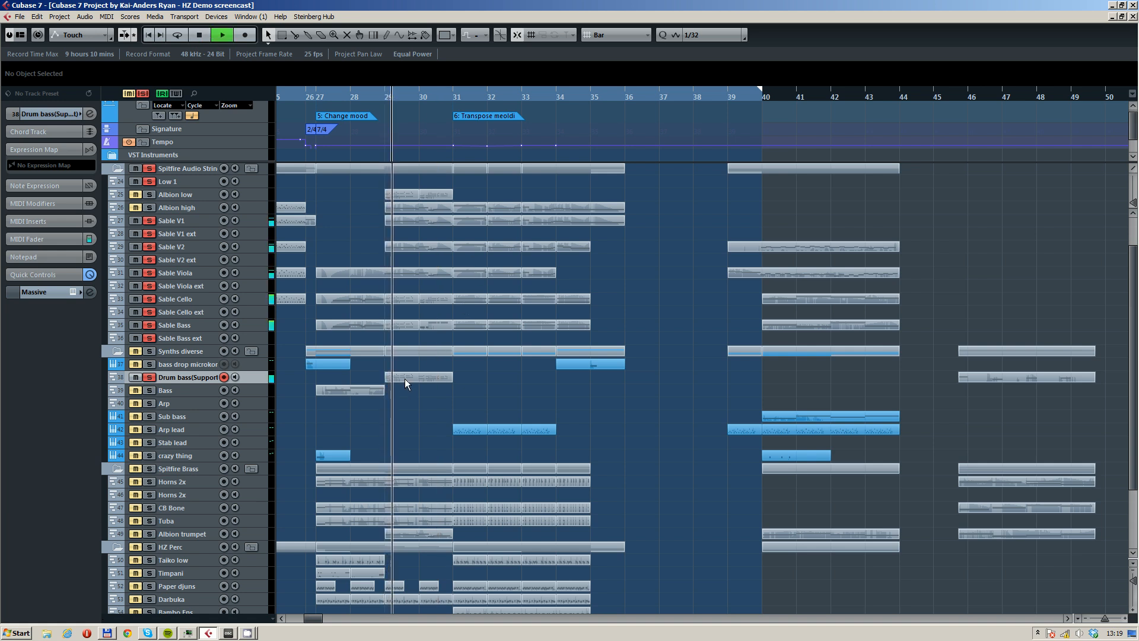
pyautogui.scroll(2, 202, 181)
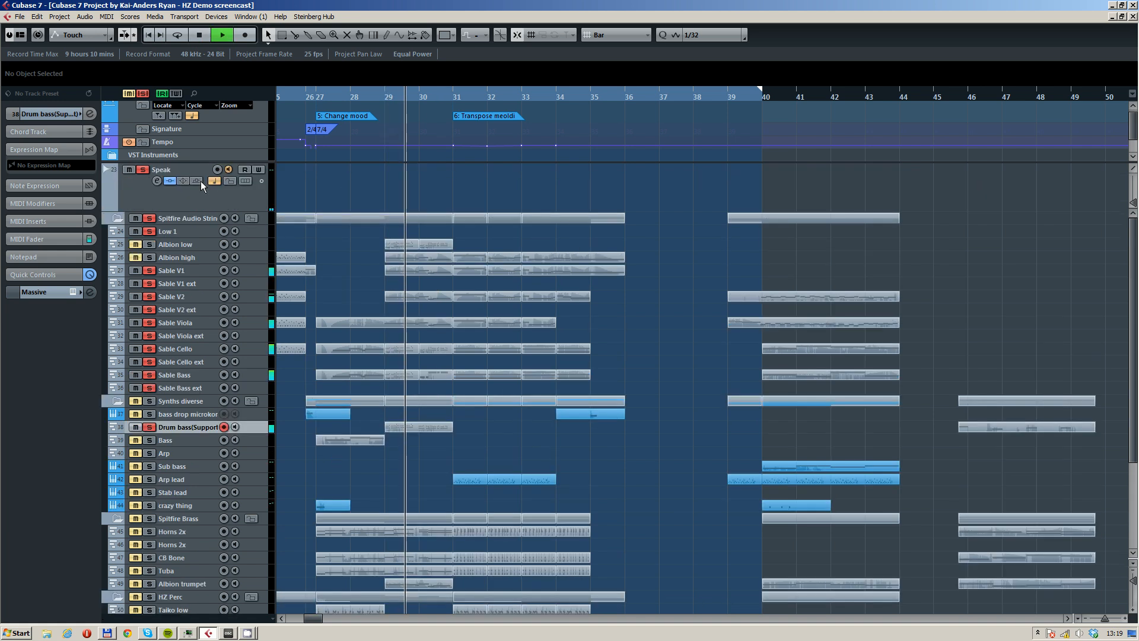
# - Select the Speak track while the strings play on and stop playback just past bar 31
pyautogui.click(201, 181)
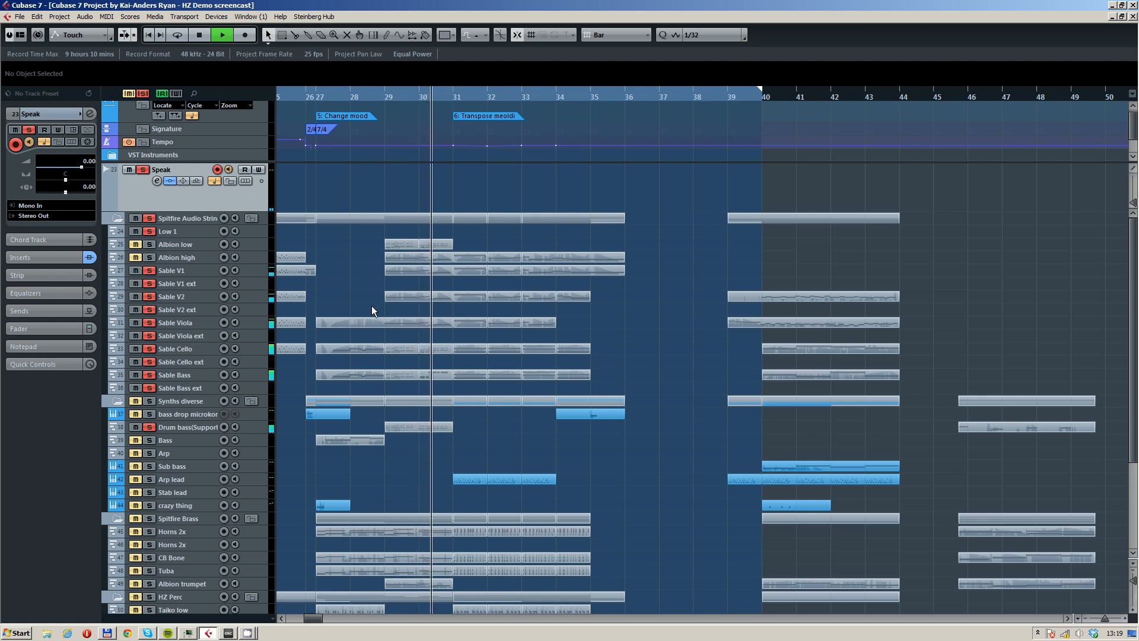
pyautogui.scroll(5, 394, 323)
pyautogui.moveTo(394, 315); pyautogui.dragTo(373, 307)
pyautogui.scroll(-3, 373, 326)
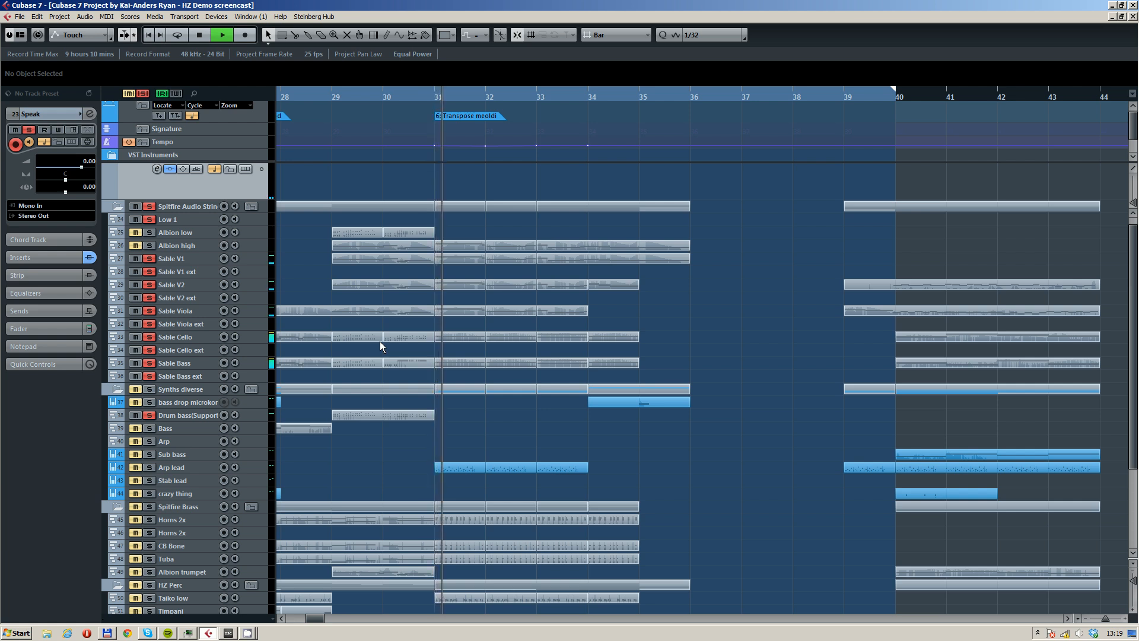
pyautogui.scroll(-2, 380, 340)
pyautogui.press('space')
pyautogui.scroll(2, 337, 326)
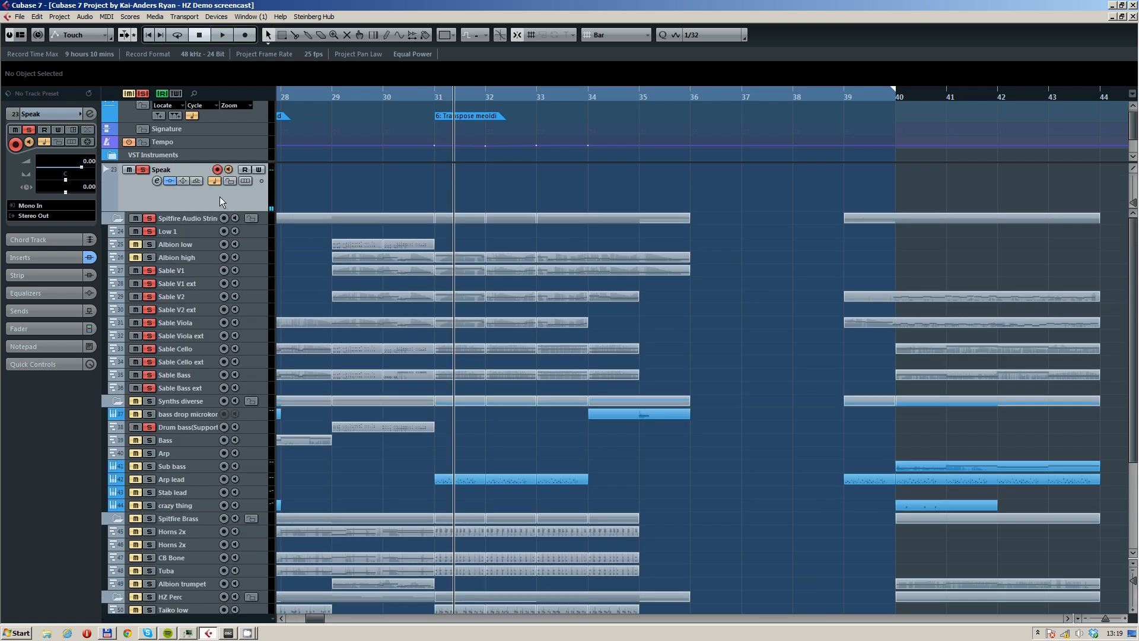
# - Clear all active solos and look over the arrangement from the strings down to the percussion tracks
pyautogui.click(144, 94)
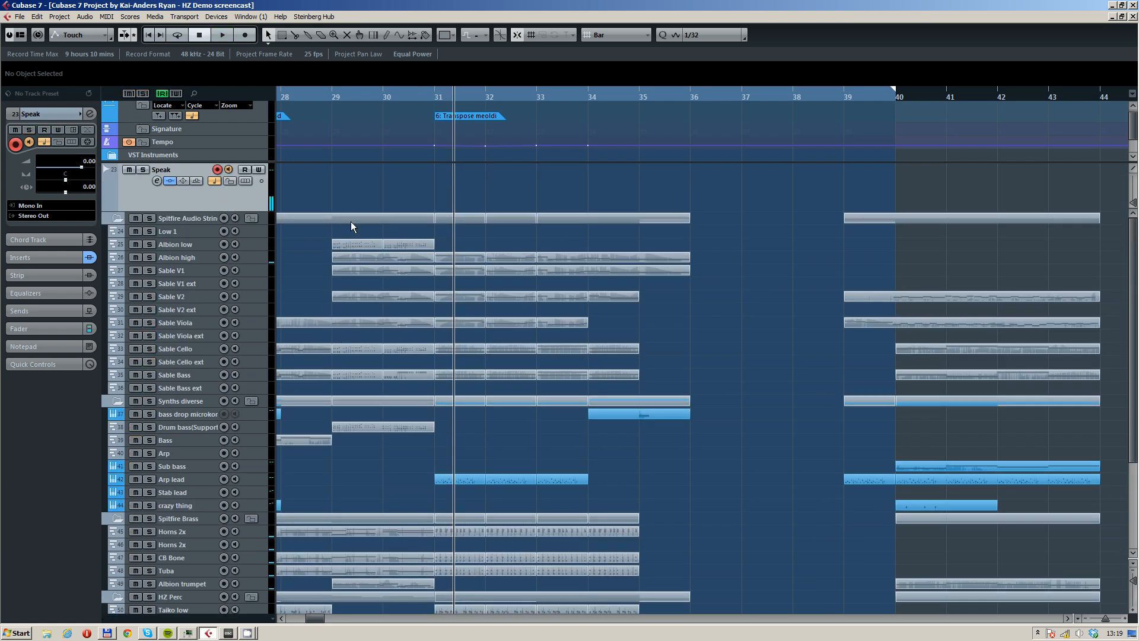
pyautogui.scroll(-2, 394, 233)
pyautogui.moveTo(379, 251); pyautogui.dragTo(431, 228)
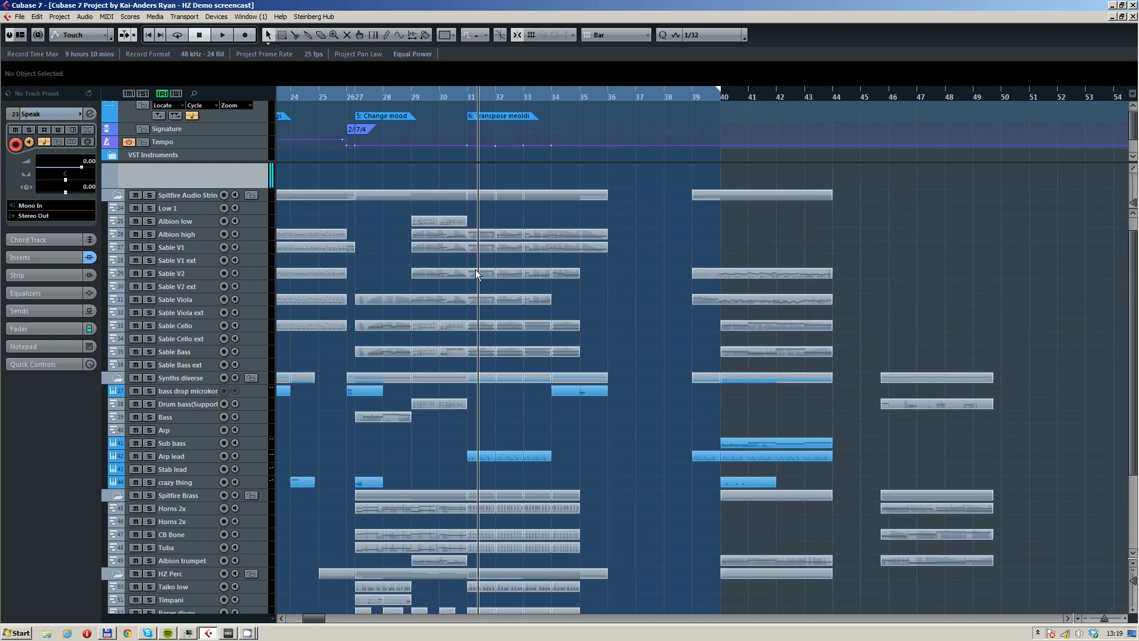
pyautogui.scroll(-5, 481, 360)
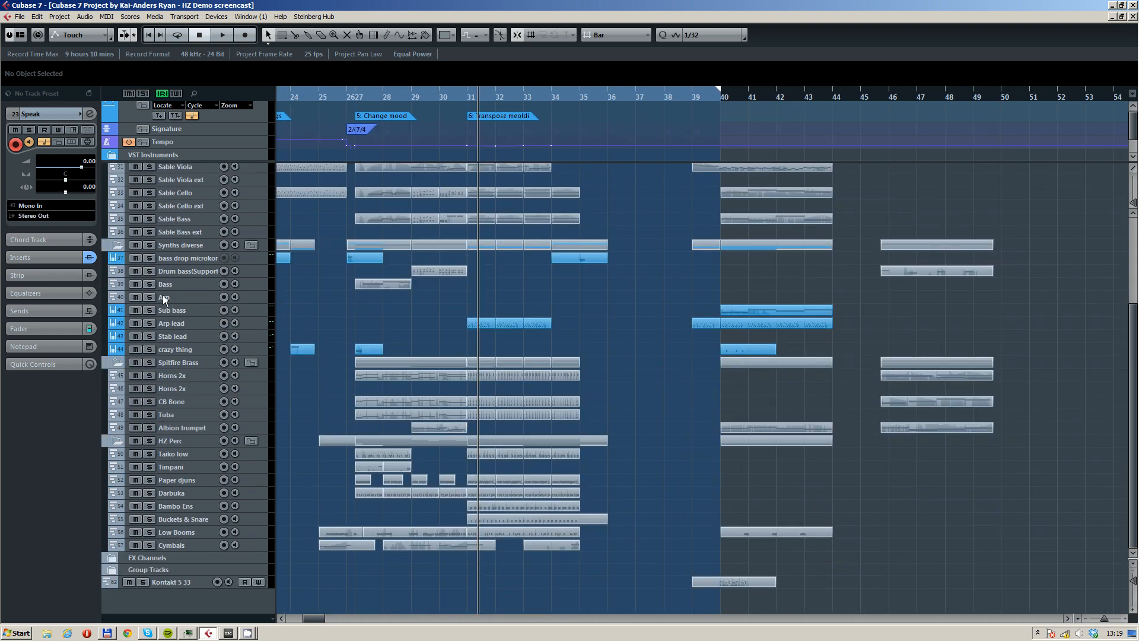
pyautogui.scroll(6, 210, 222)
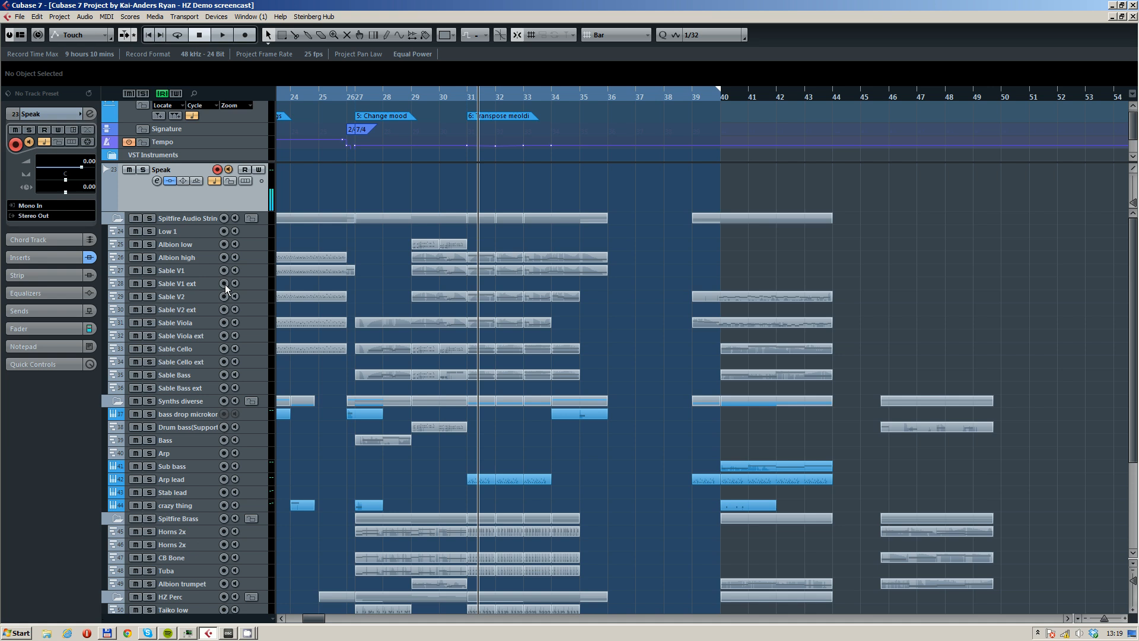
# - Solo the Speak track and the Synths diverse folder
pyautogui.click(144, 171)
pyautogui.scroll(-3, 184, 338)
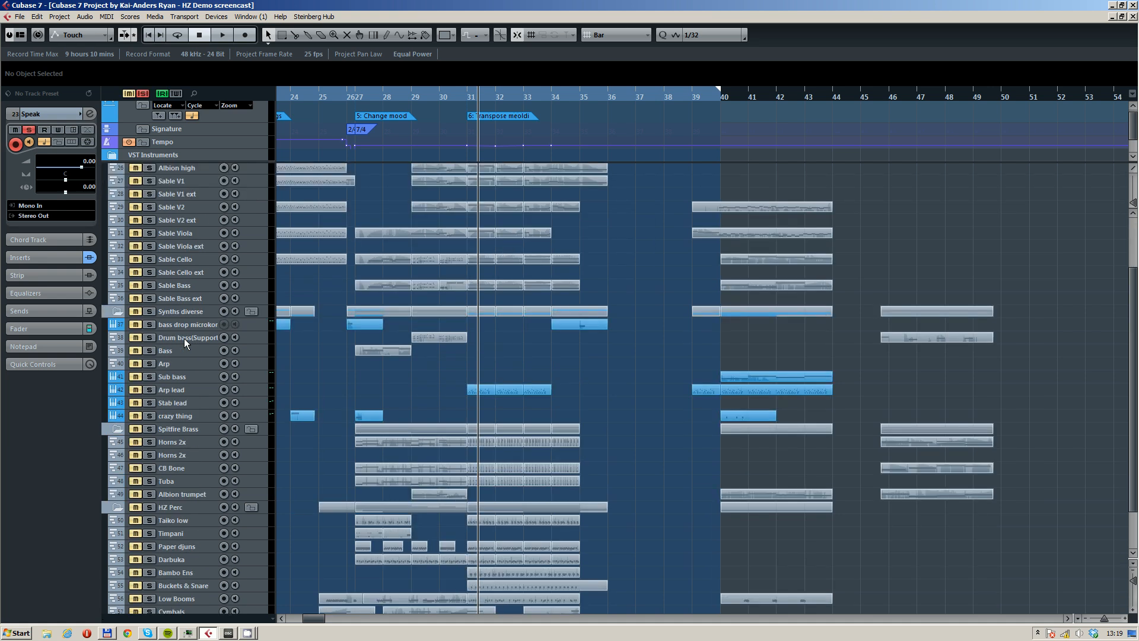
pyautogui.moveTo(316, 337); pyautogui.dragTo(693, 332)
pyautogui.moveTo(328, 298); pyautogui.dragTo(757, 290)
# - Go back to the Intro section and play the soloed synths from bar 2
pyautogui.press('g')
pyautogui.moveTo(304, 96); pyautogui.dragTo(307, 172)
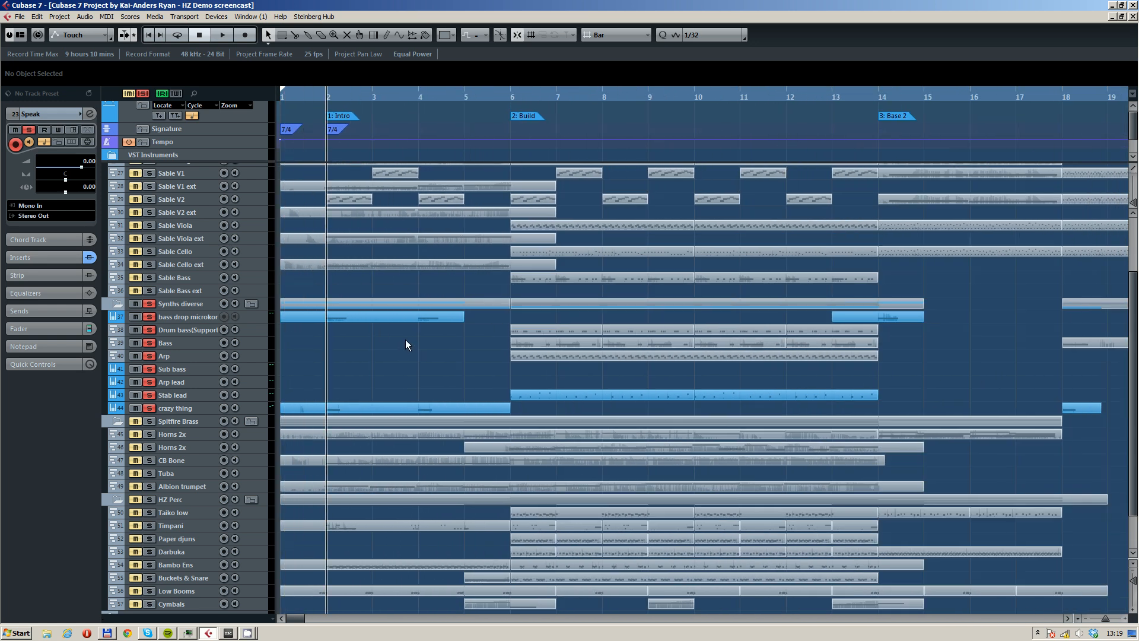
pyautogui.press('space')
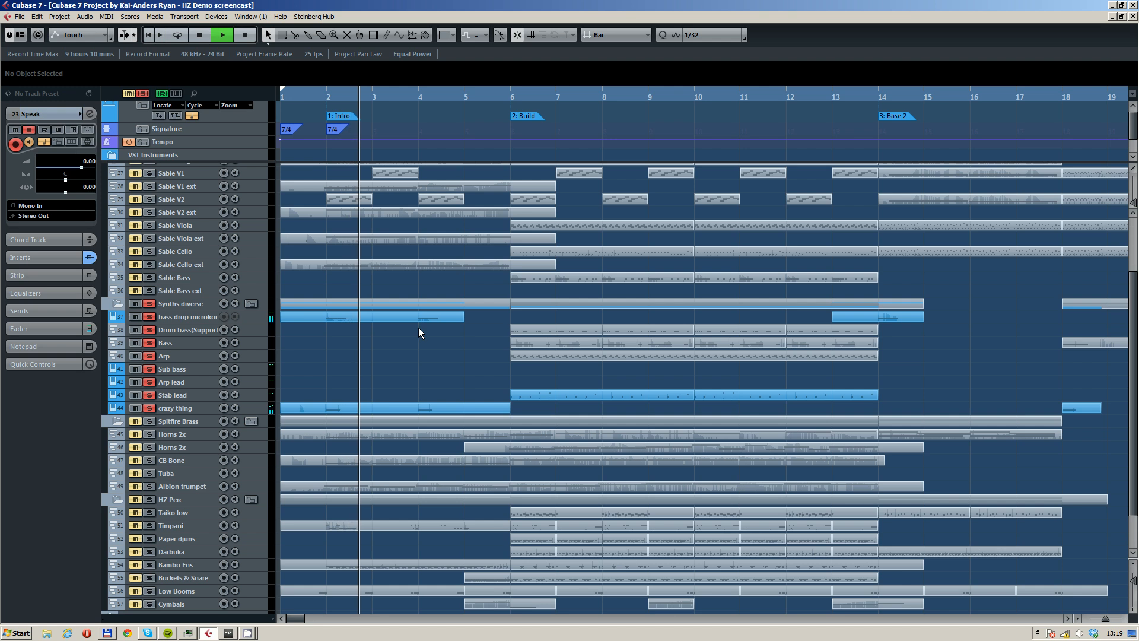
pyautogui.moveTo(467, 354); pyautogui.dragTo(451, 354)
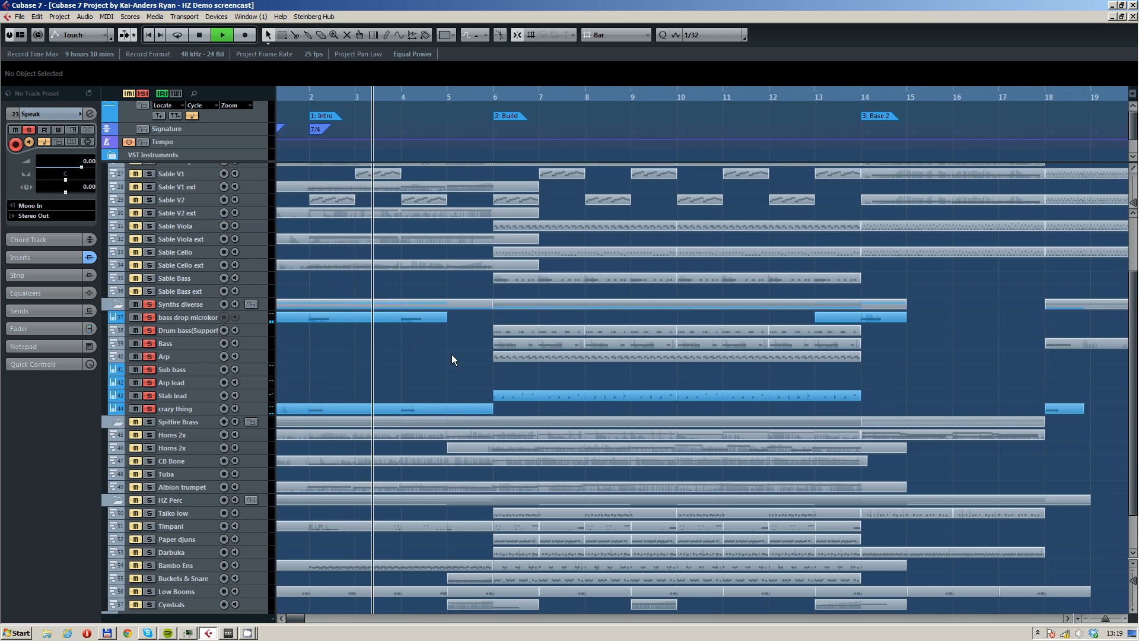
# - Play the soloed synths from the Build marker at bar 6 and stop after bar 8
pyautogui.click(493, 97)
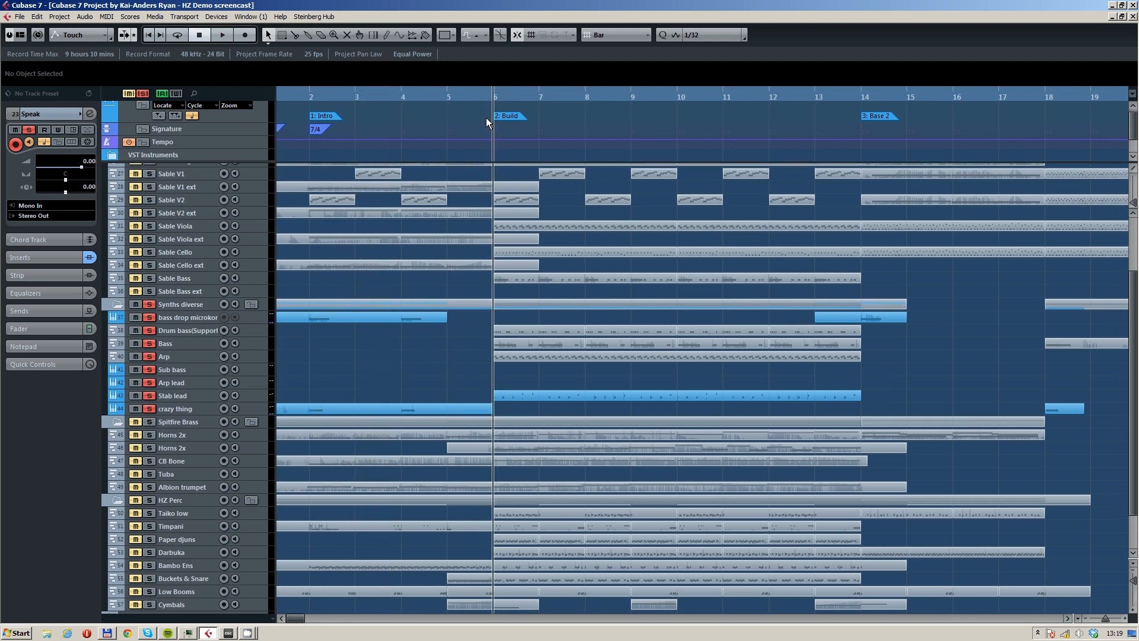
pyautogui.moveTo(578, 314); pyautogui.dragTo(471, 318)
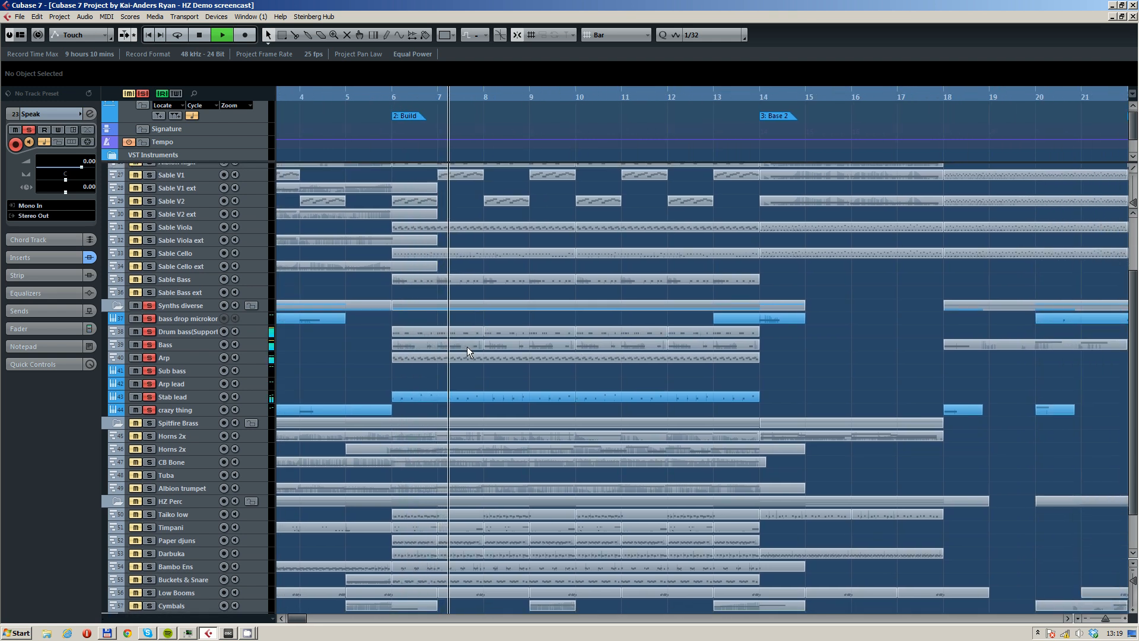
pyautogui.scroll(3, 471, 341)
pyautogui.moveTo(560, 347); pyautogui.dragTo(512, 327)
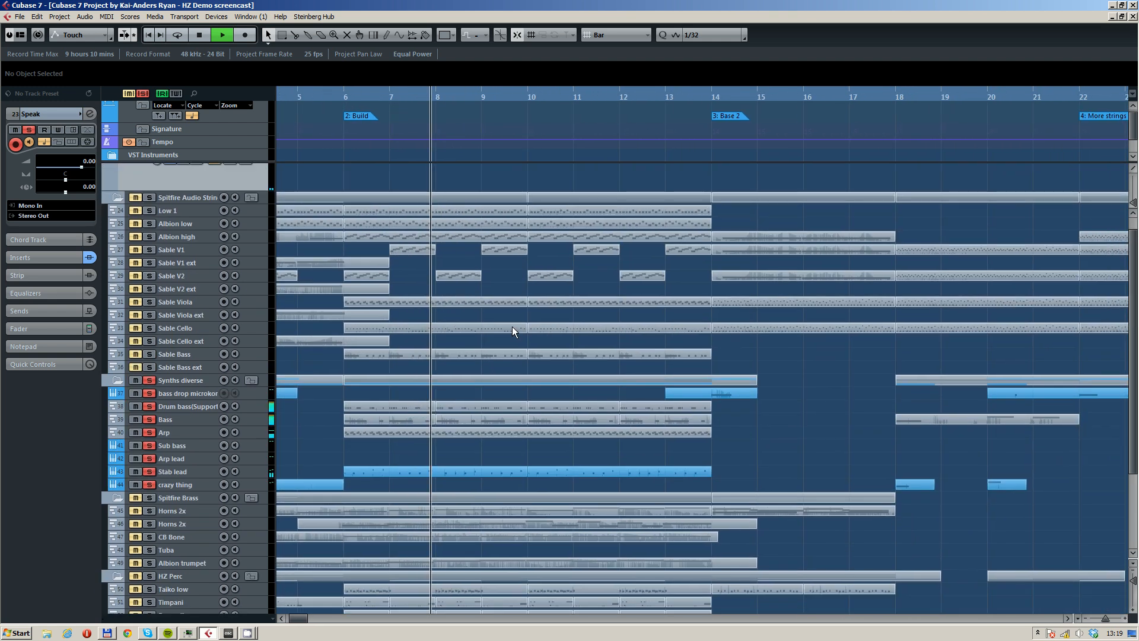
pyautogui.press('space')
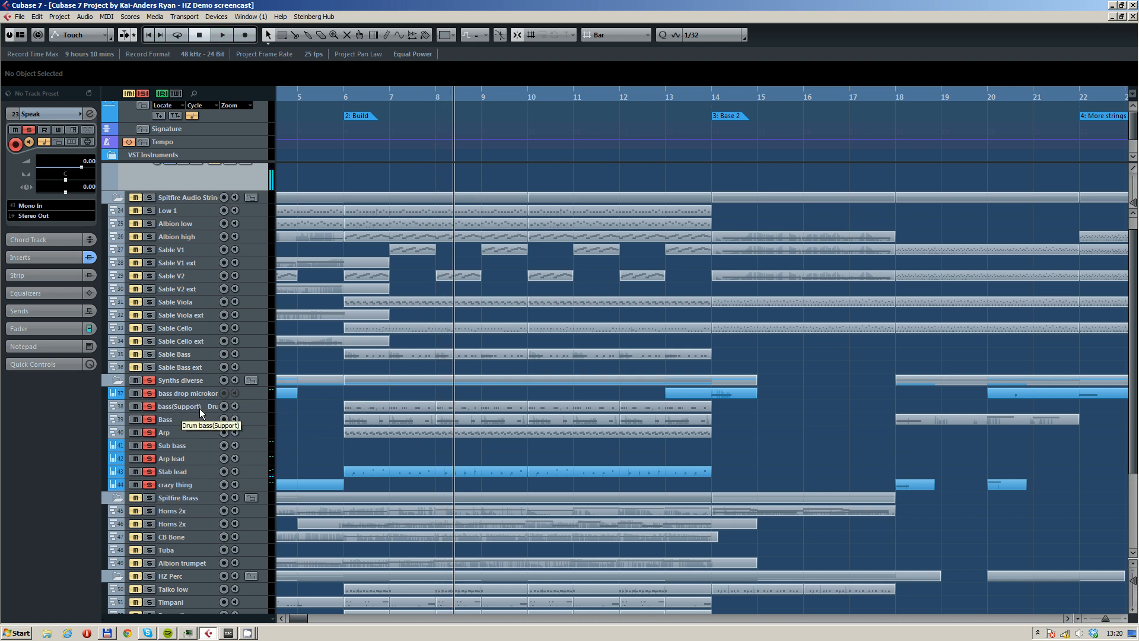
# - Audition the synths from bar 6 with the Paper djuns track soloed too, and clear that track's solo after stopping
pyautogui.scroll(-4, 379, 403)
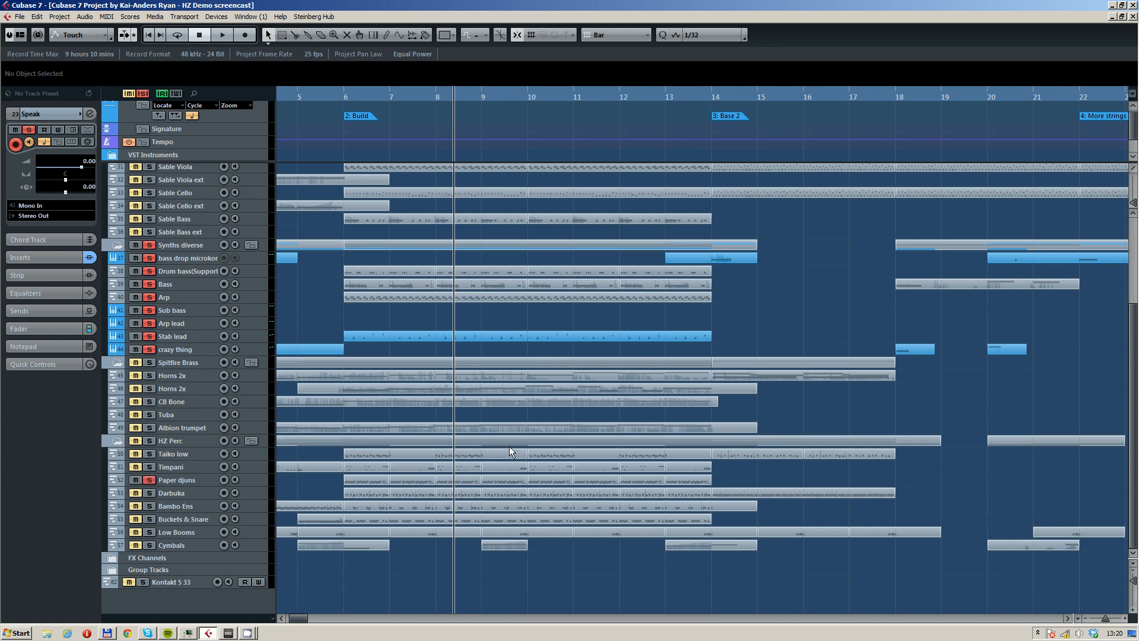
pyautogui.scroll(3, 509, 448)
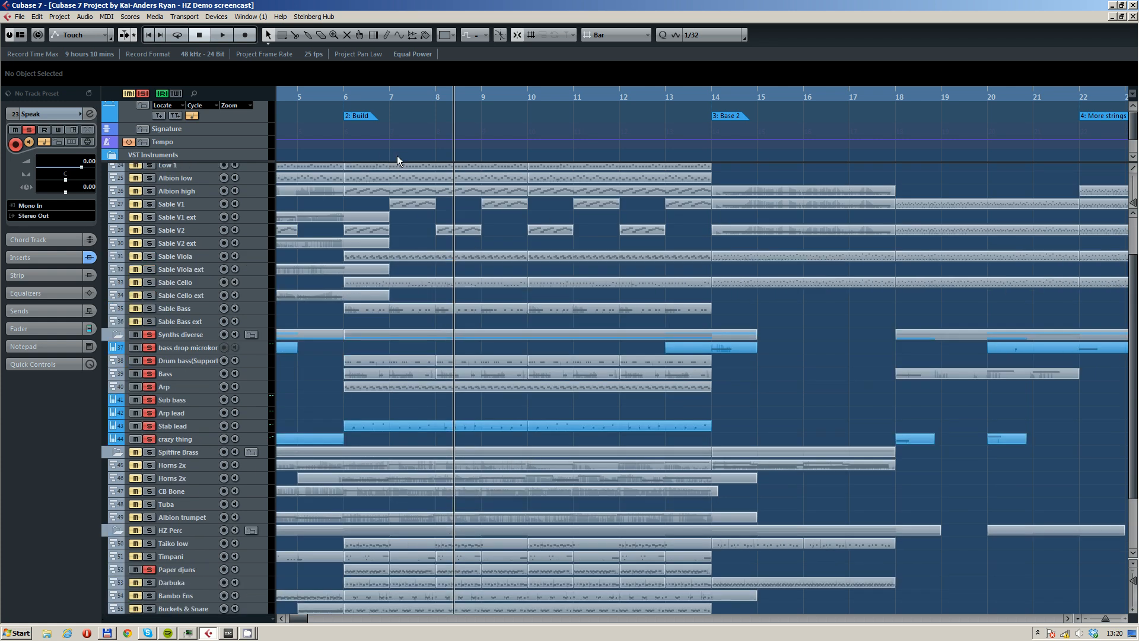
pyautogui.click(351, 101)
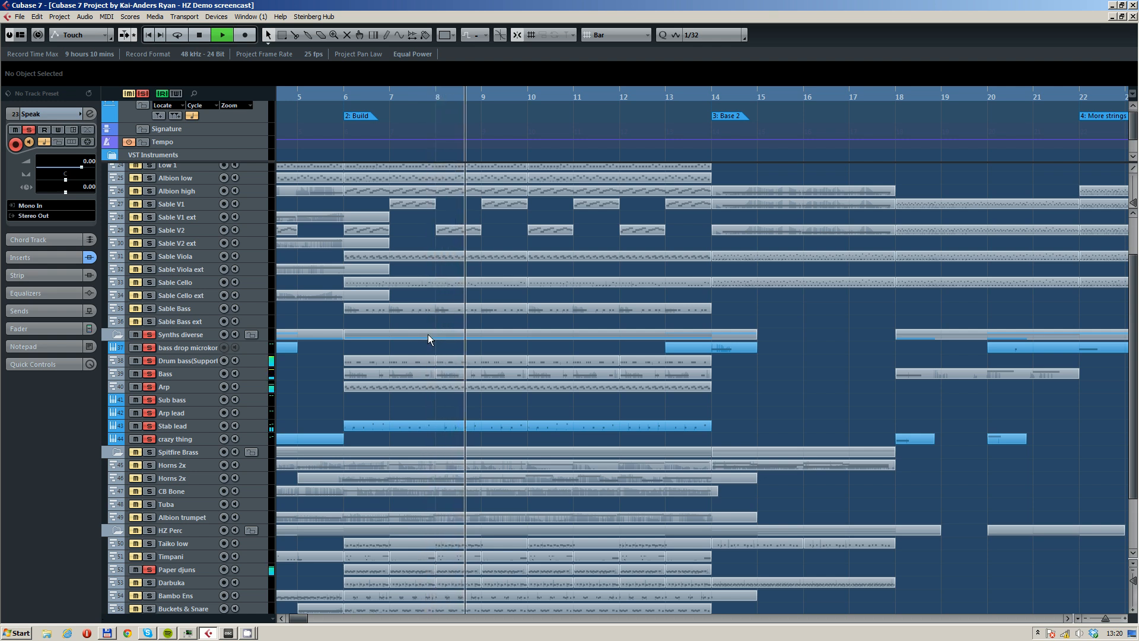
pyautogui.scroll(-3, 429, 334)
pyautogui.scroll(-1, 373, 398)
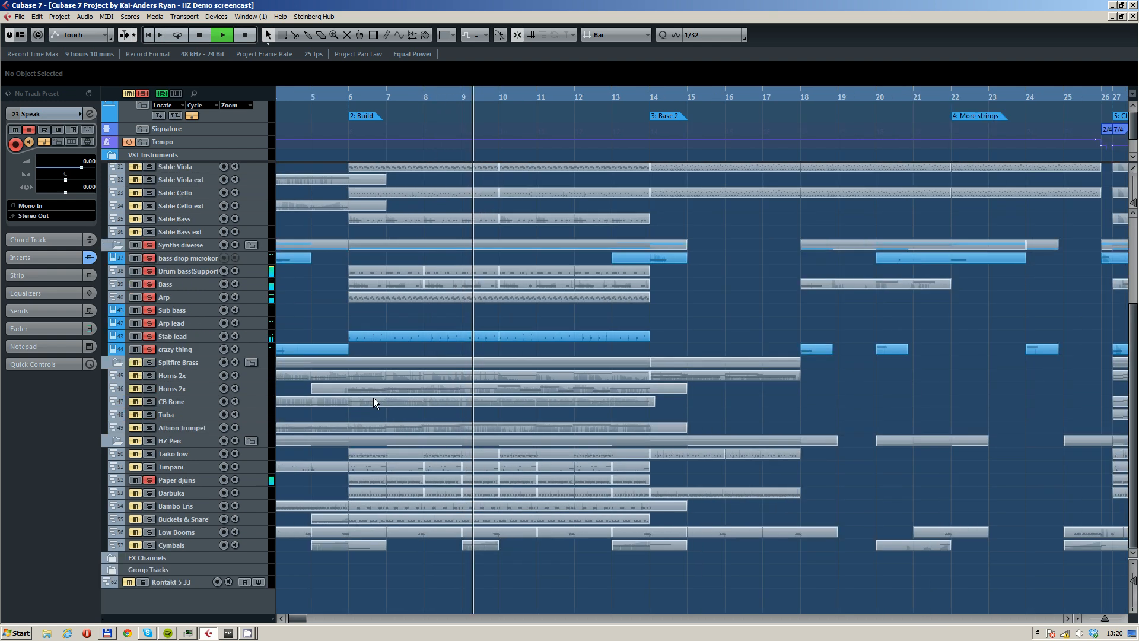
pyautogui.scroll(-1, 373, 398)
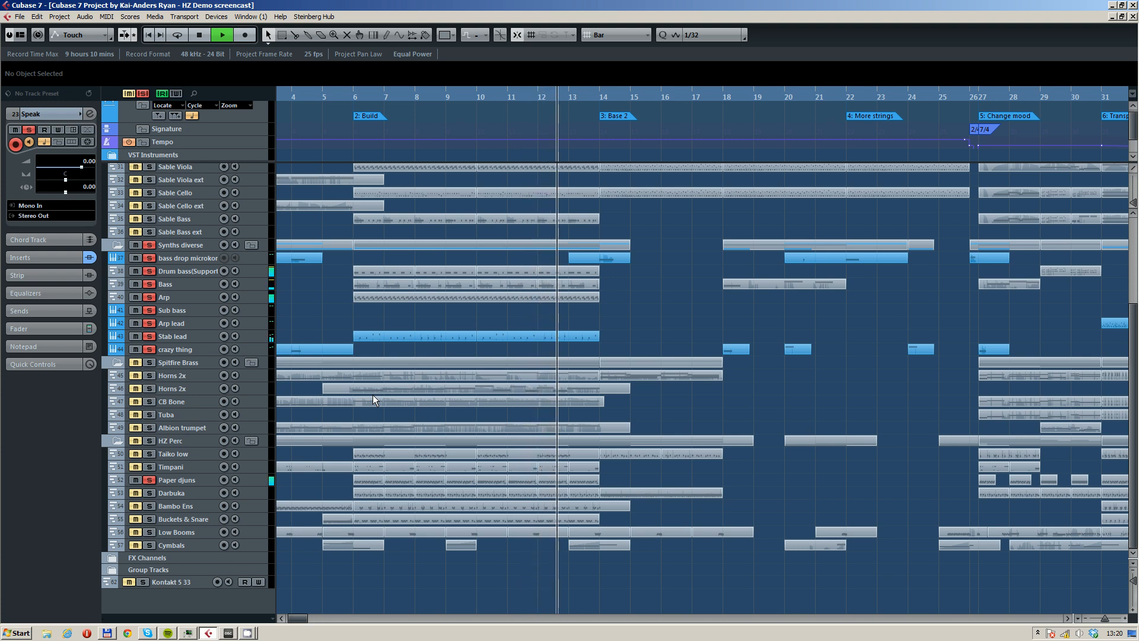
pyautogui.press('space')
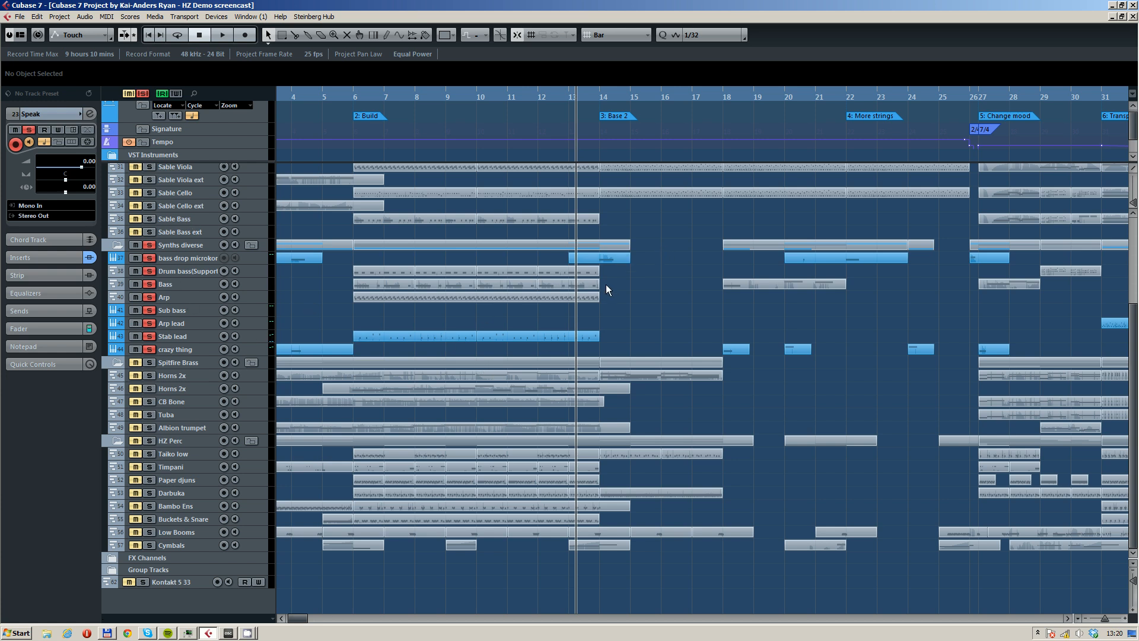
# - Play the soloed synths from bar 18 into the More strings section and stop playback around bar 23
pyautogui.moveTo(676, 288); pyautogui.dragTo(605, 301)
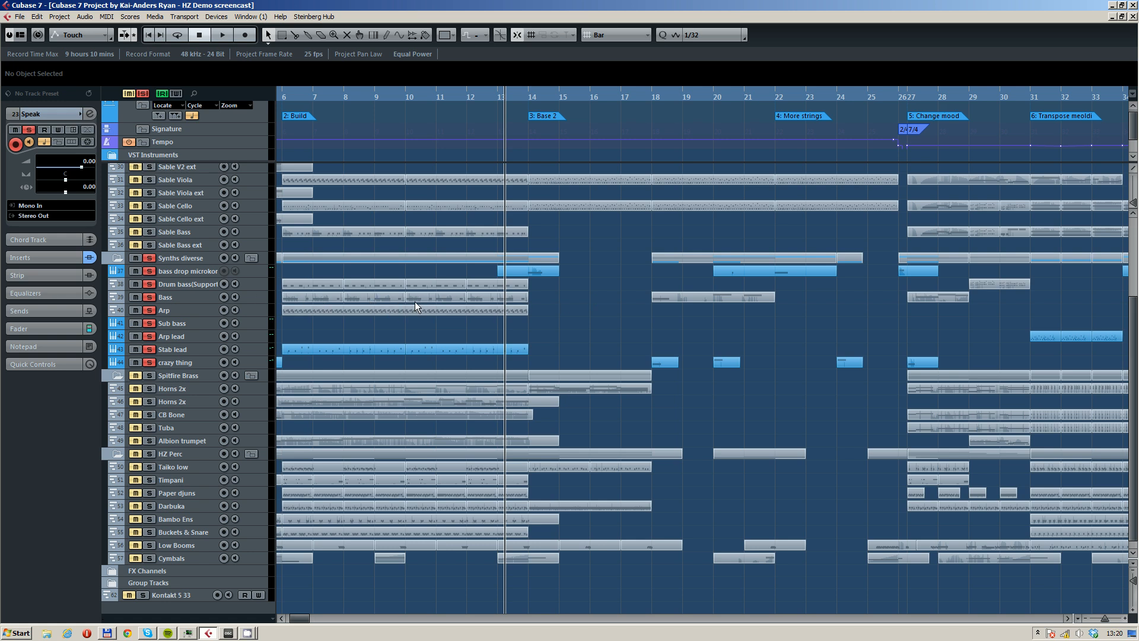
pyautogui.moveTo(382, 287); pyautogui.dragTo(419, 292)
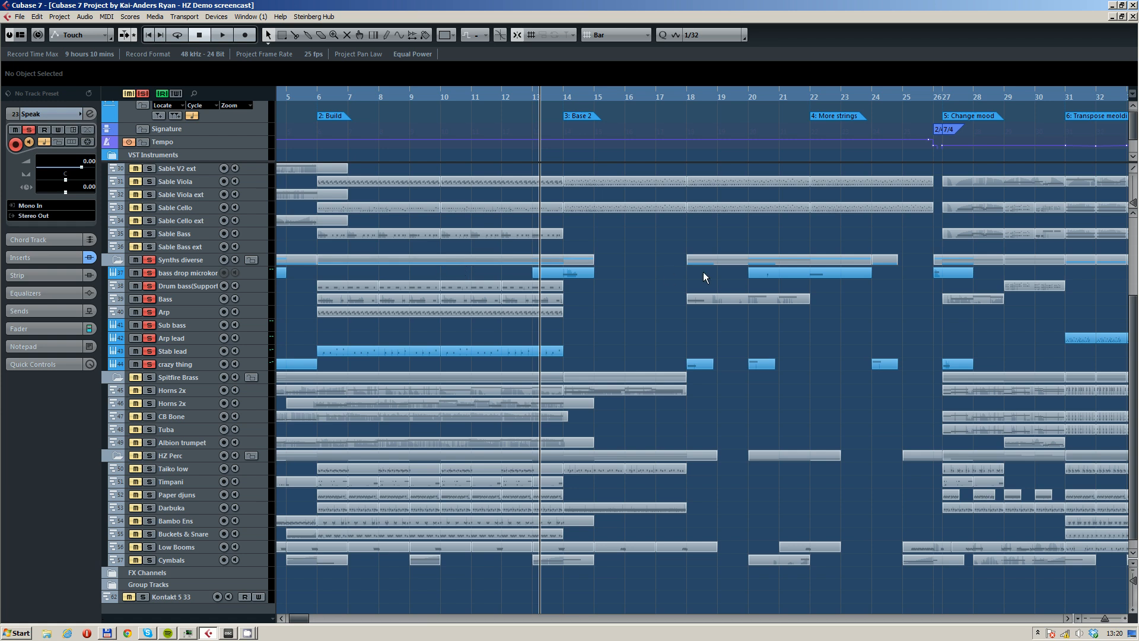
pyautogui.moveTo(696, 272); pyautogui.dragTo(620, 288)
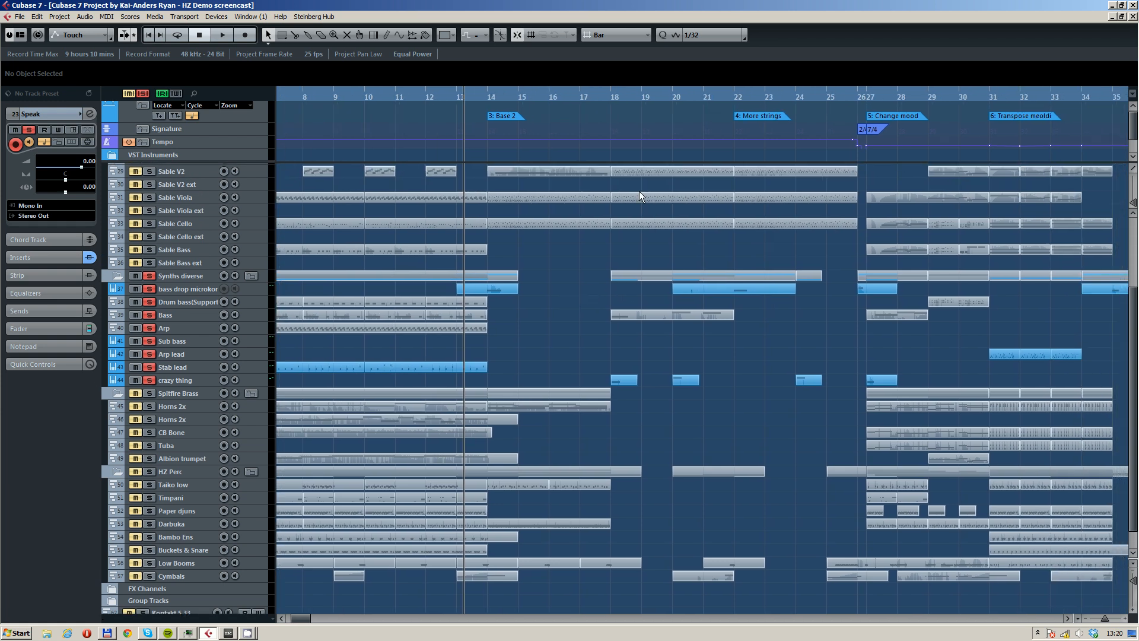
pyautogui.click(613, 95)
pyautogui.press('space')
pyautogui.moveTo(671, 333); pyautogui.dragTo(581, 338)
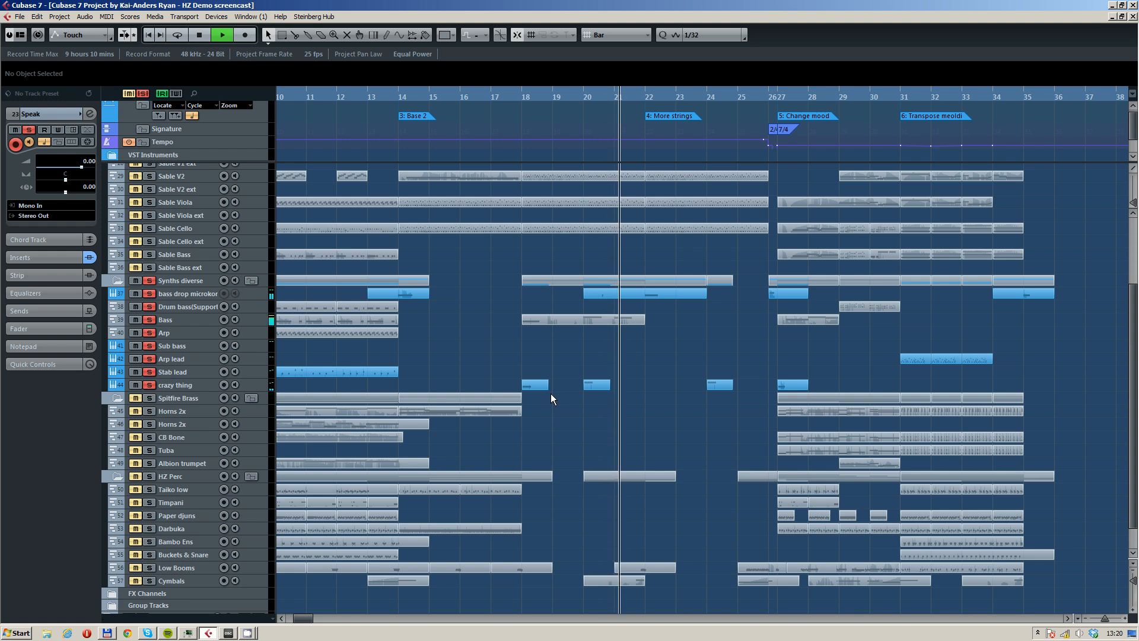
pyautogui.moveTo(672, 320); pyautogui.dragTo(553, 347)
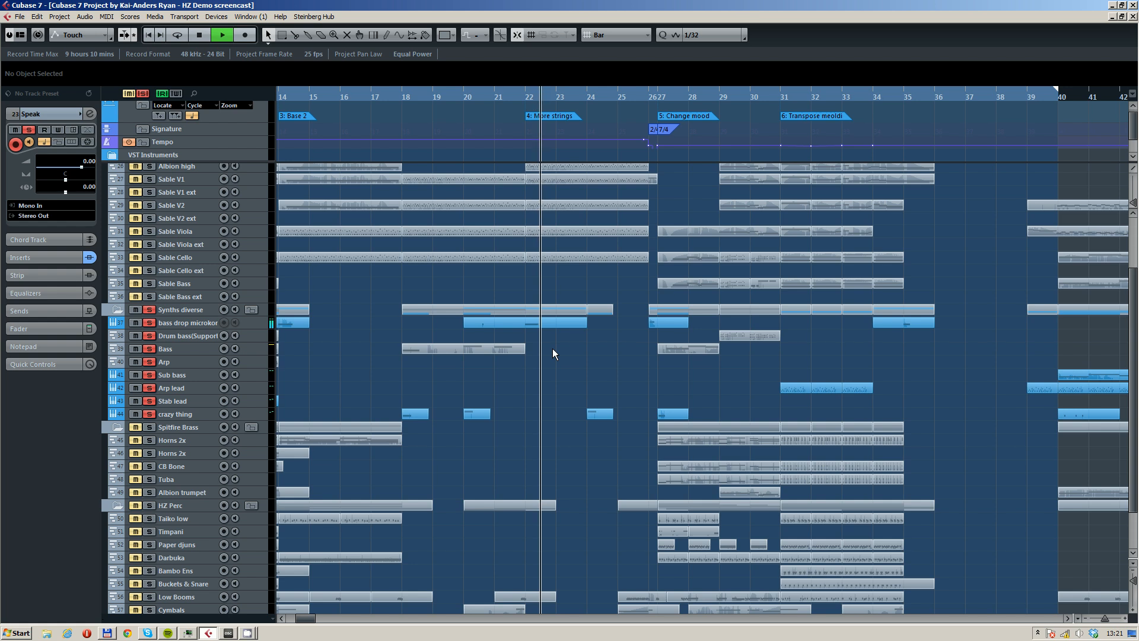
pyautogui.press('space')
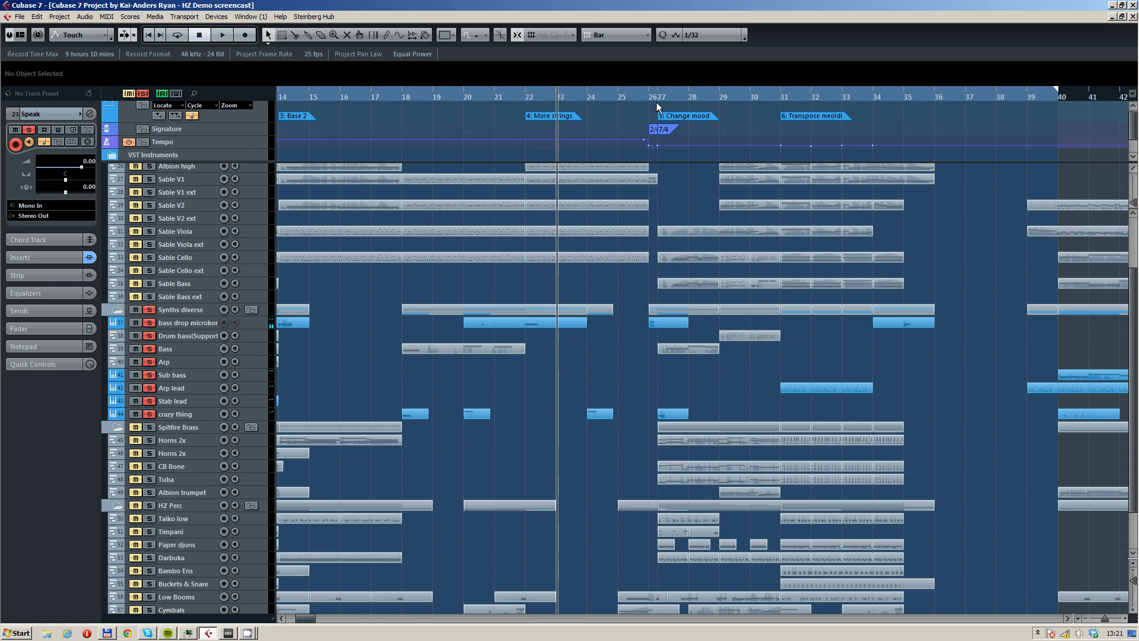
# - Play the soloed synths from the Change mood marker at bar 27 and stop before bar 29
pyautogui.click(656, 105)
pyautogui.press('space')
pyautogui.moveTo(737, 415); pyautogui.dragTo(583, 383)
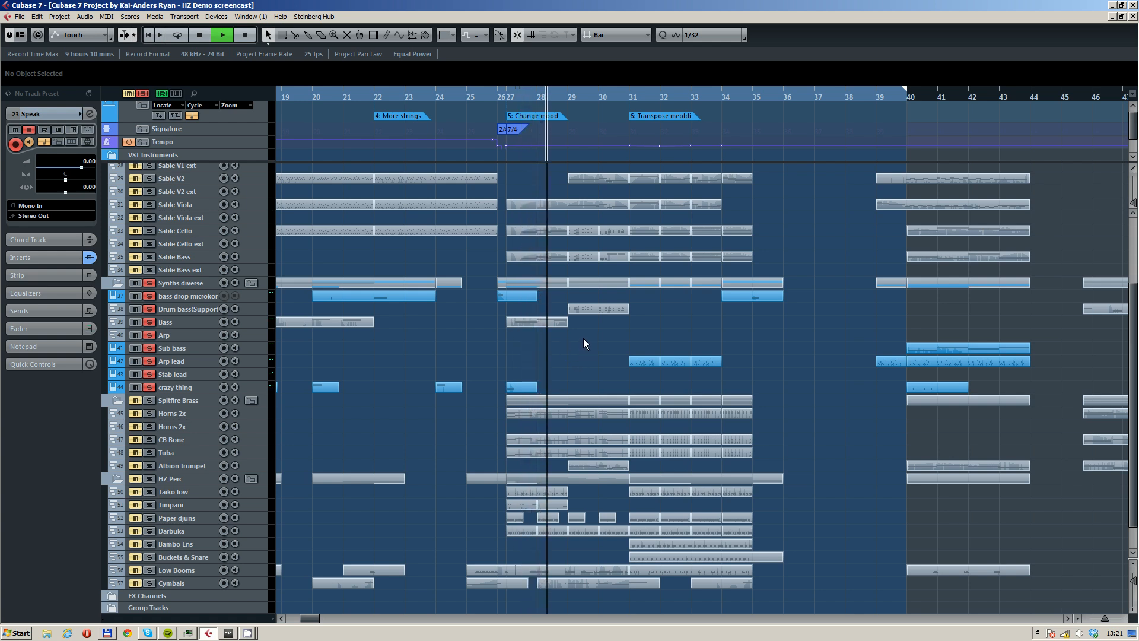
pyautogui.press('space')
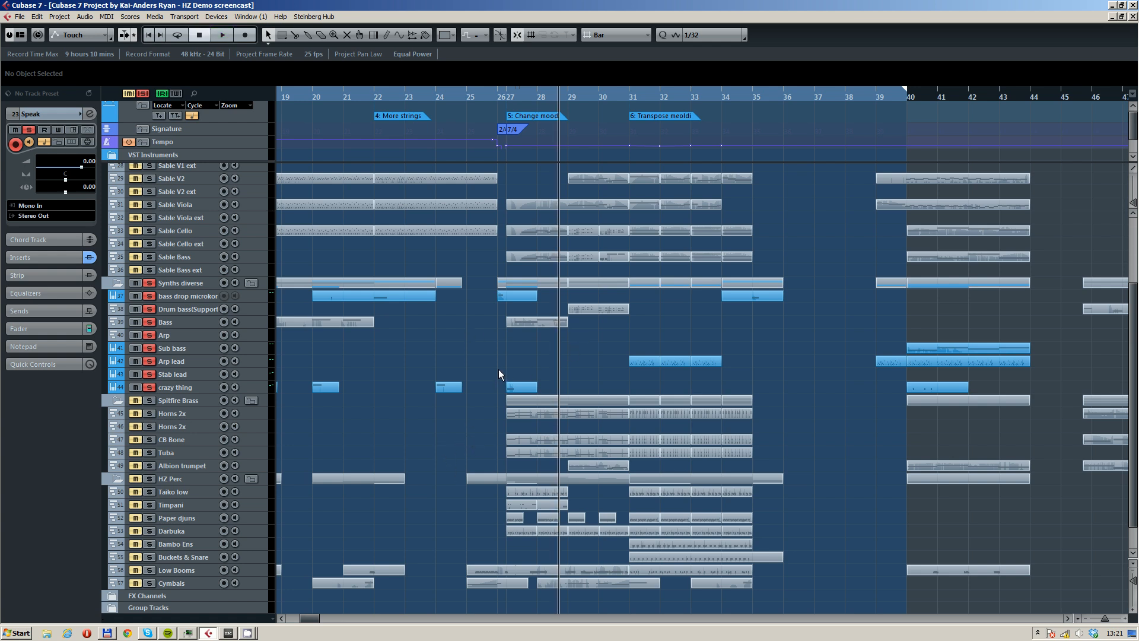
# - Select the crazy thing synth track and bring its parts from bar 18 to bar 28 into view
pyautogui.click(202, 387)
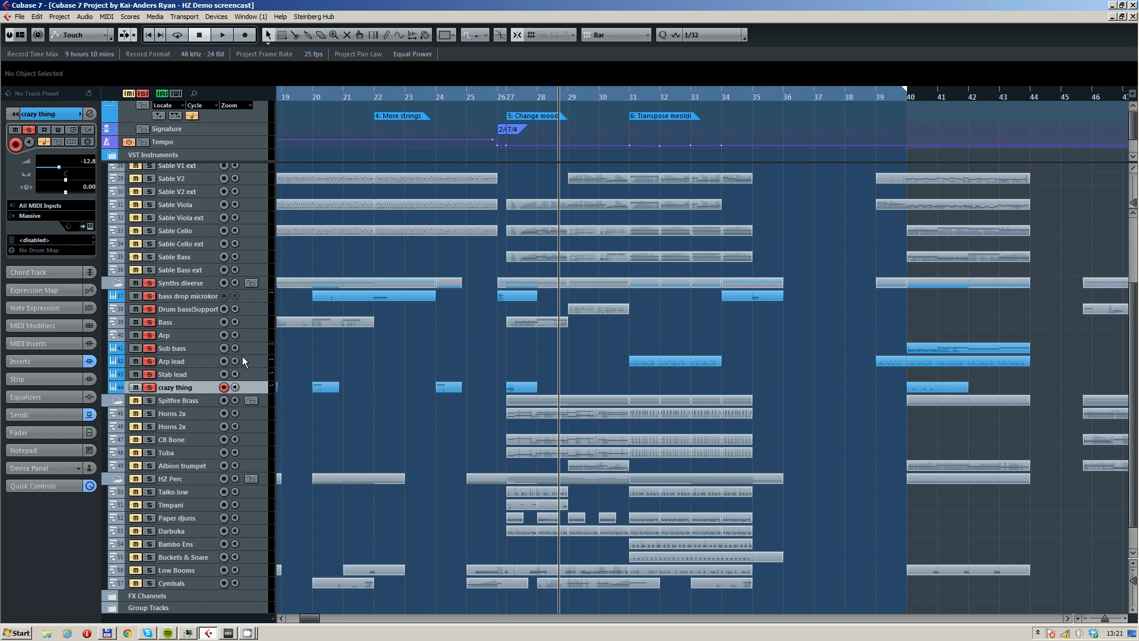
pyautogui.moveTo(337, 335); pyautogui.dragTo(457, 297)
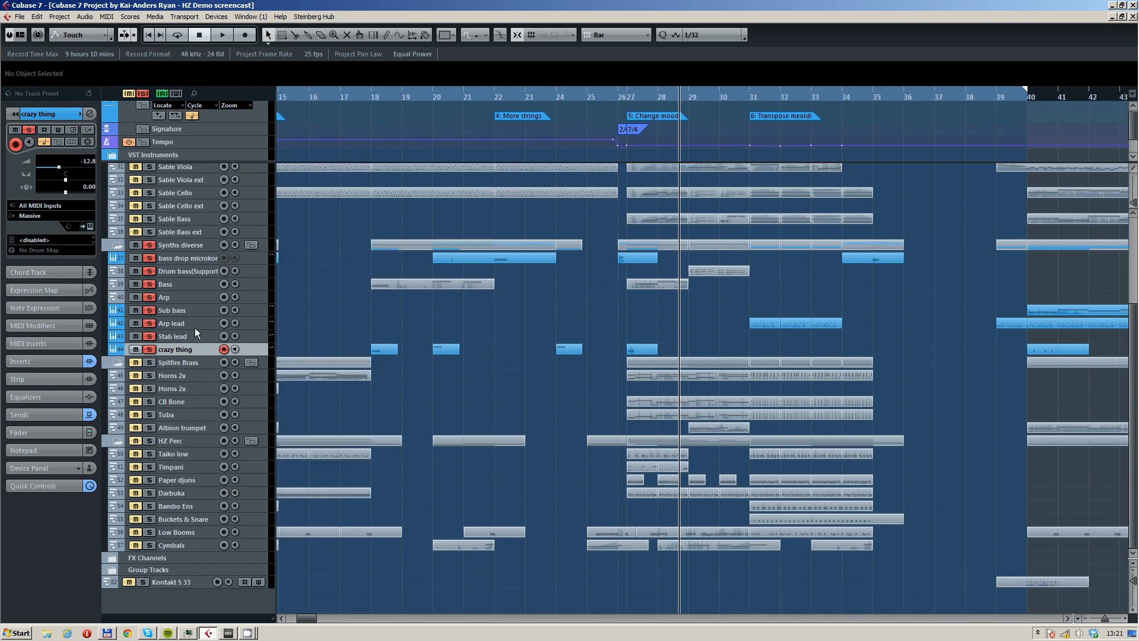
# - Clear all track solos and inspect the FabFilter Saturn and SuperTap 2-Taps inserts on the mixer's FX channels
pyautogui.click(144, 94)
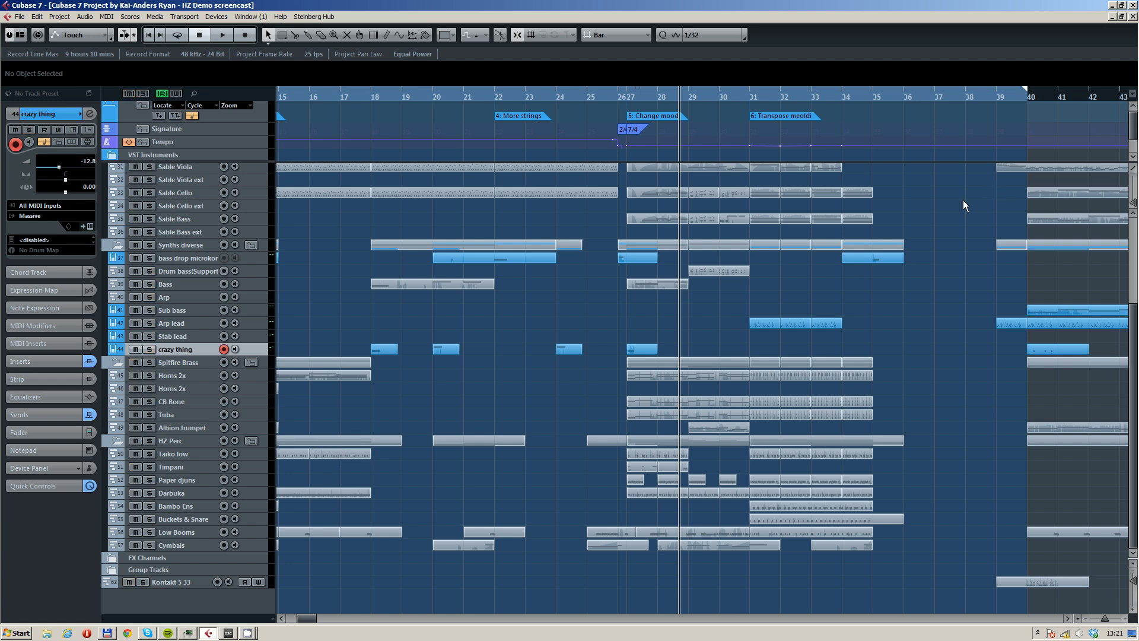
pyautogui.press('F3')
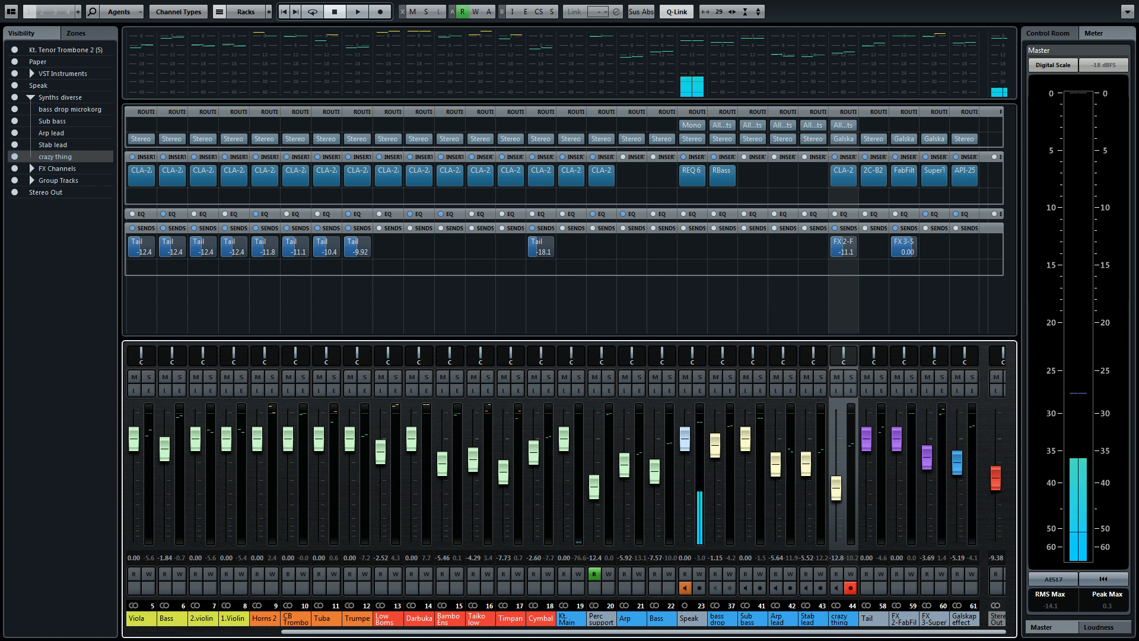
pyautogui.click(903, 173)
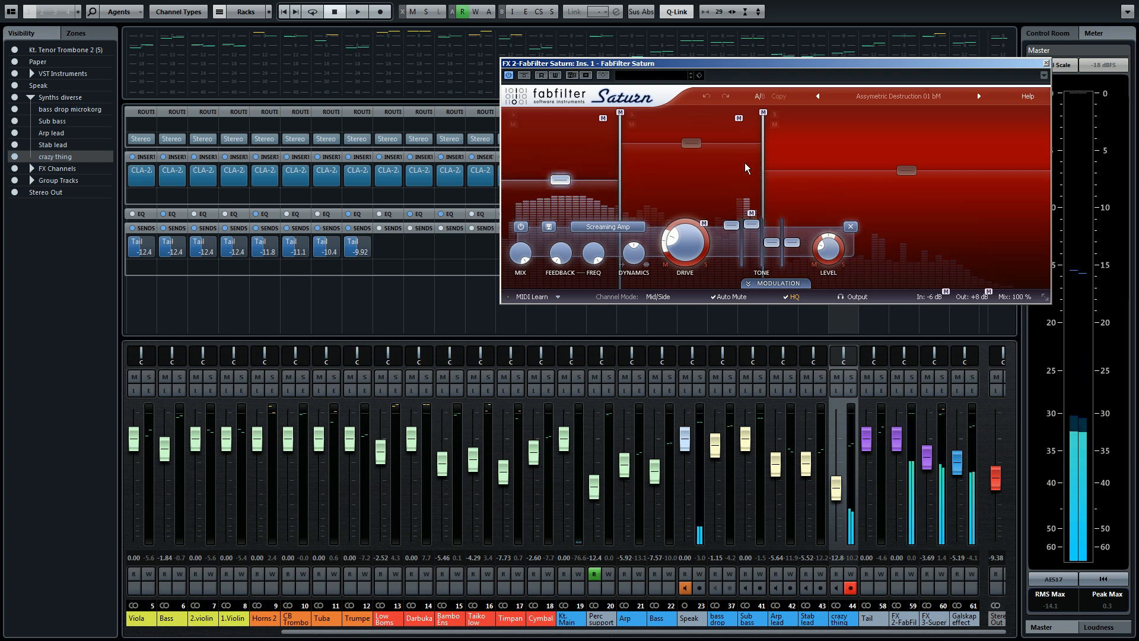
pyautogui.click(1046, 63)
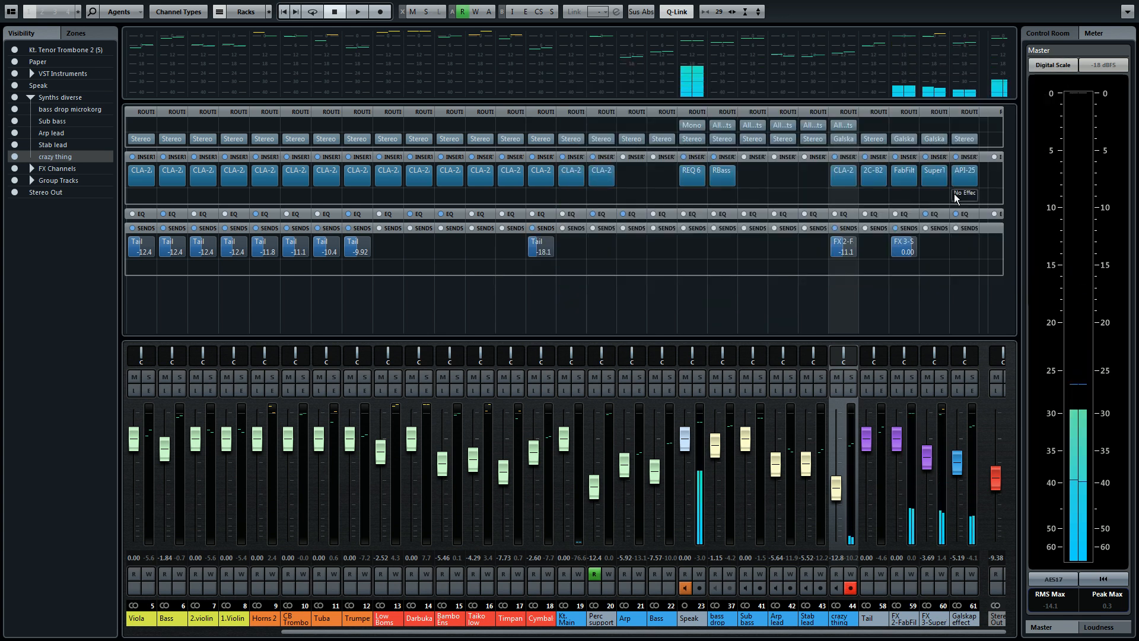
pyautogui.click(928, 181)
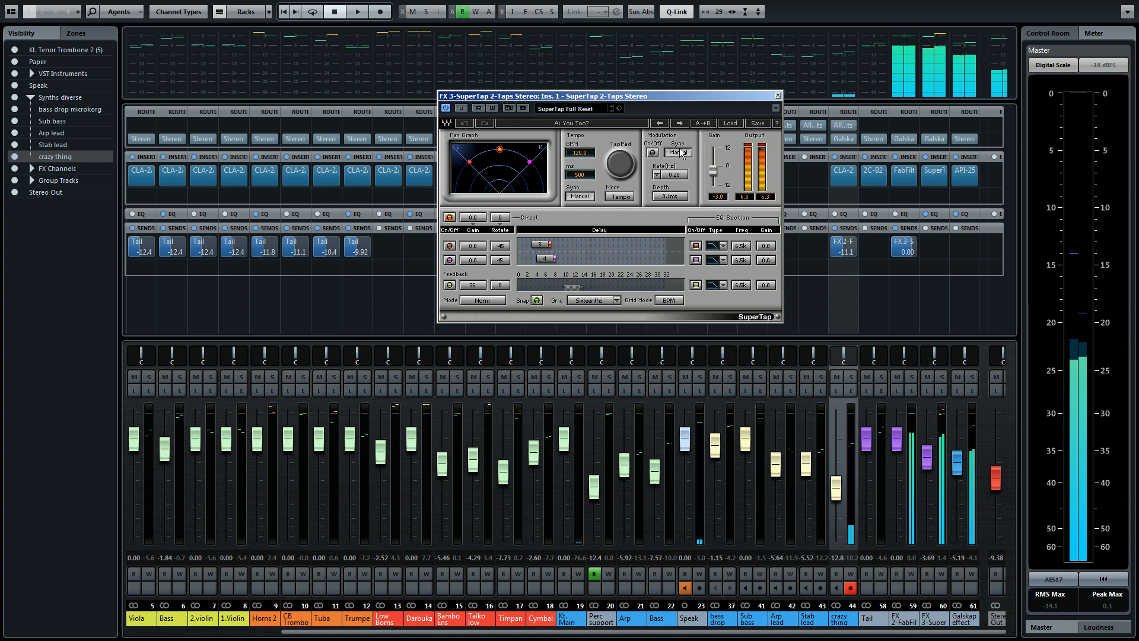
pyautogui.click(777, 96)
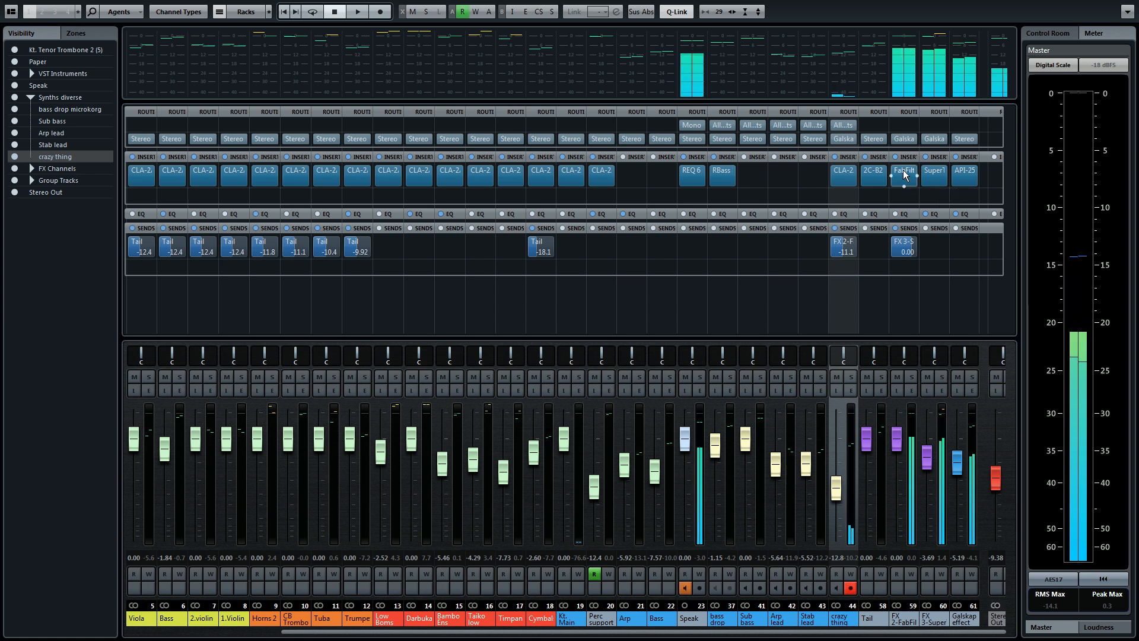
# - Toggle the crazy thing channel's sends between bypassed and active, and briefly play the full mix
pyautogui.click(835, 228)
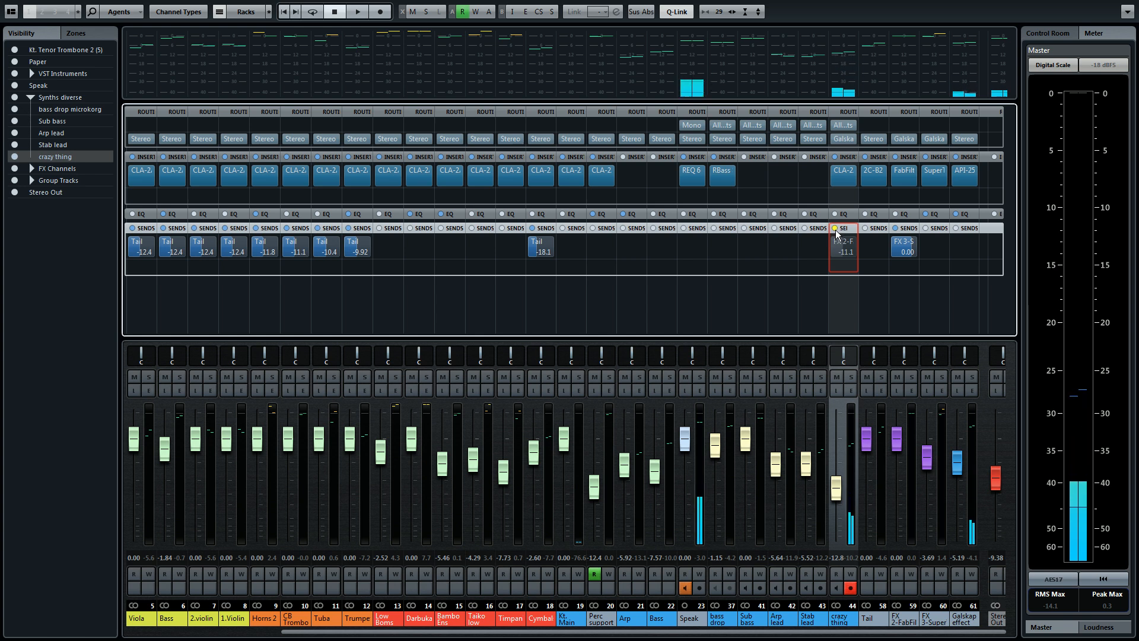
pyautogui.click(835, 229)
pyautogui.press('space')
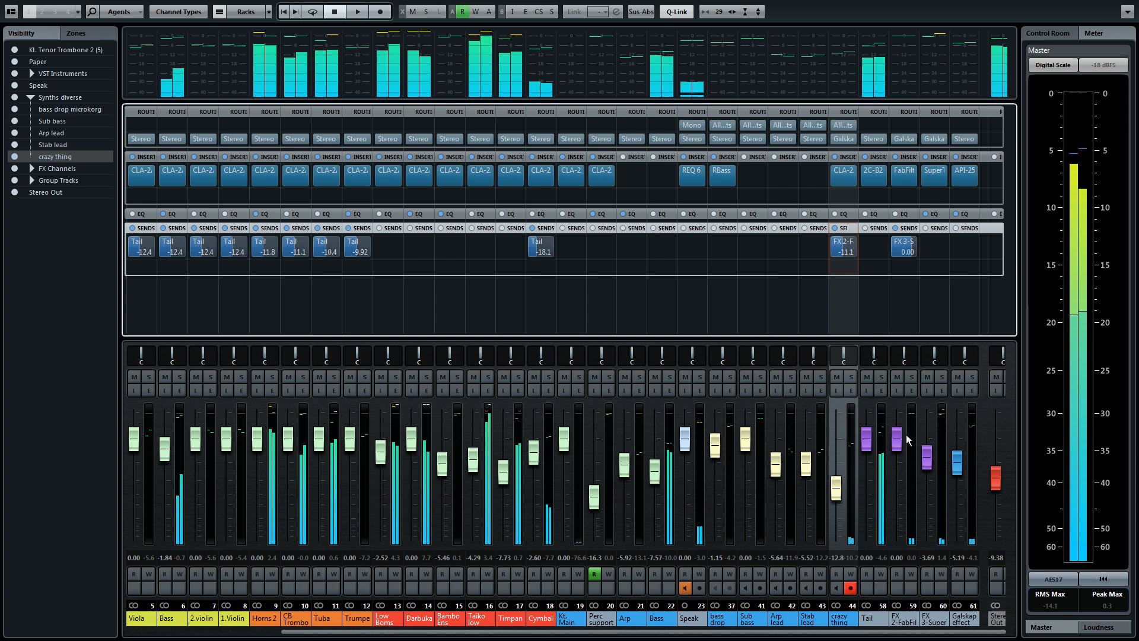
pyautogui.press('space')
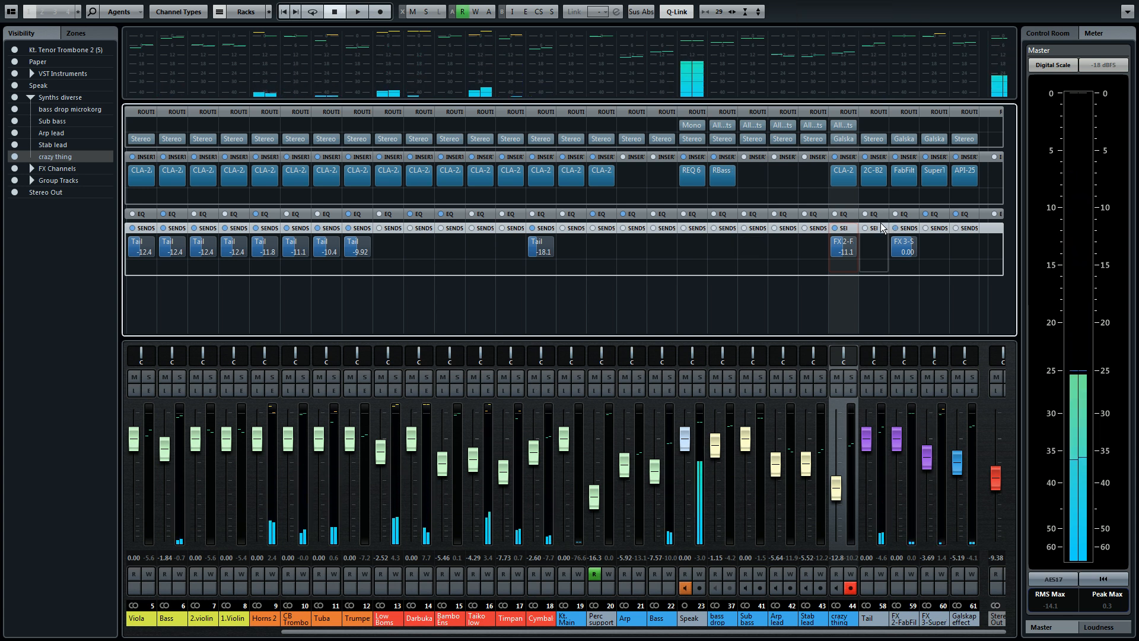
# - Review the frequency bands of FabFilter Saturn on the FX 2 channel and send the full-screen mixer to monitor 2
pyautogui.click(904, 178)
pyautogui.click(903, 178)
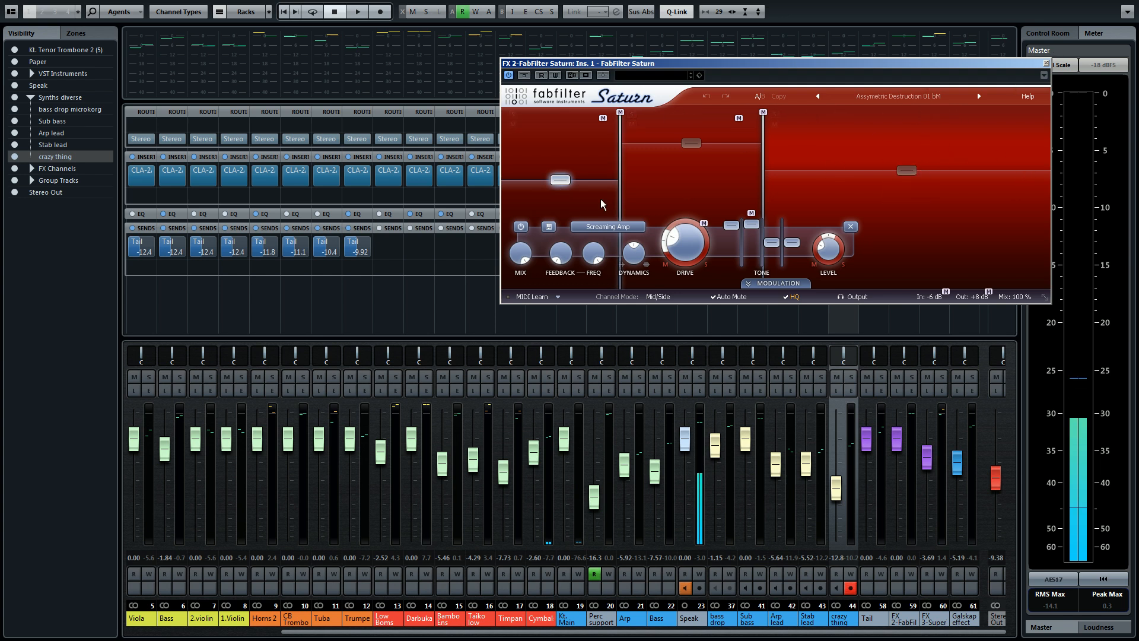
pyautogui.moveTo(564, 186)
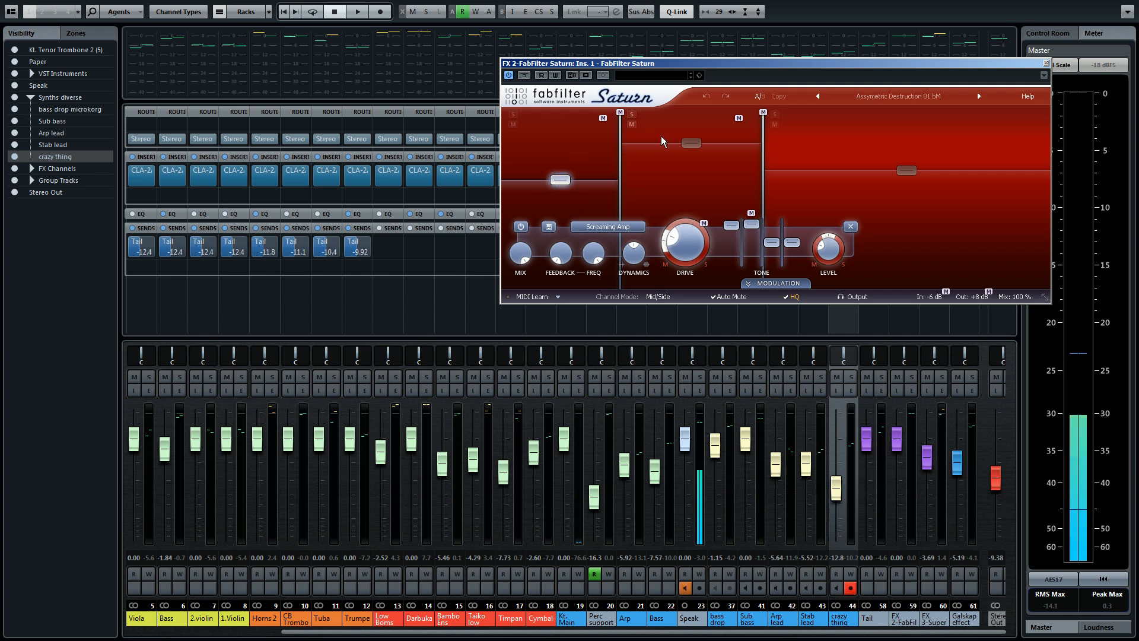
pyautogui.click(1045, 63)
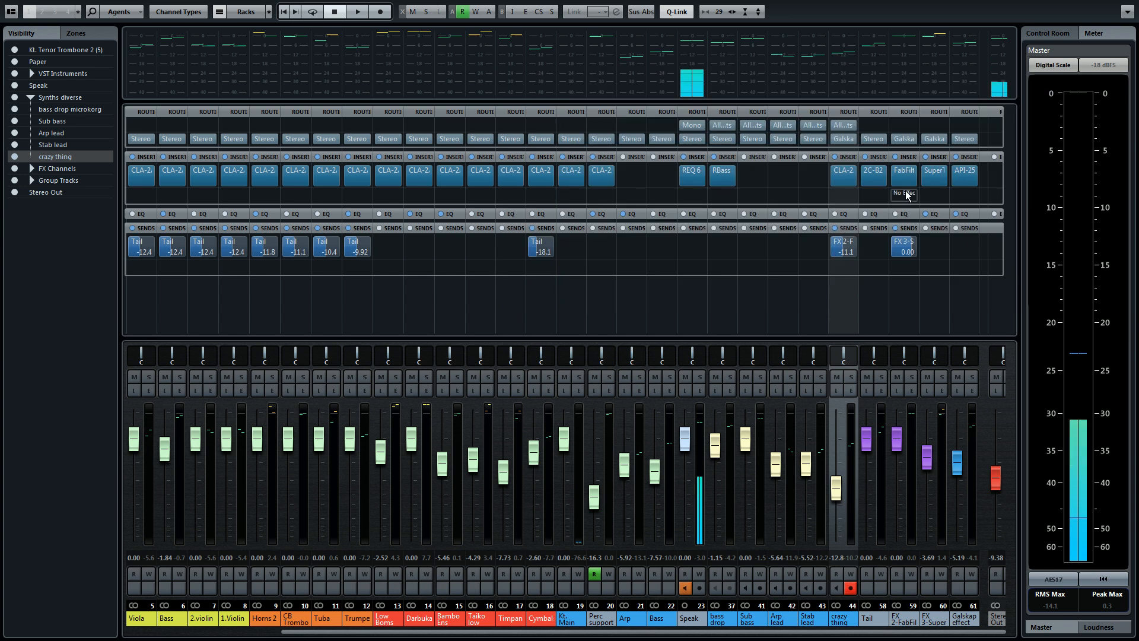
pyautogui.rightClick(836, 8)
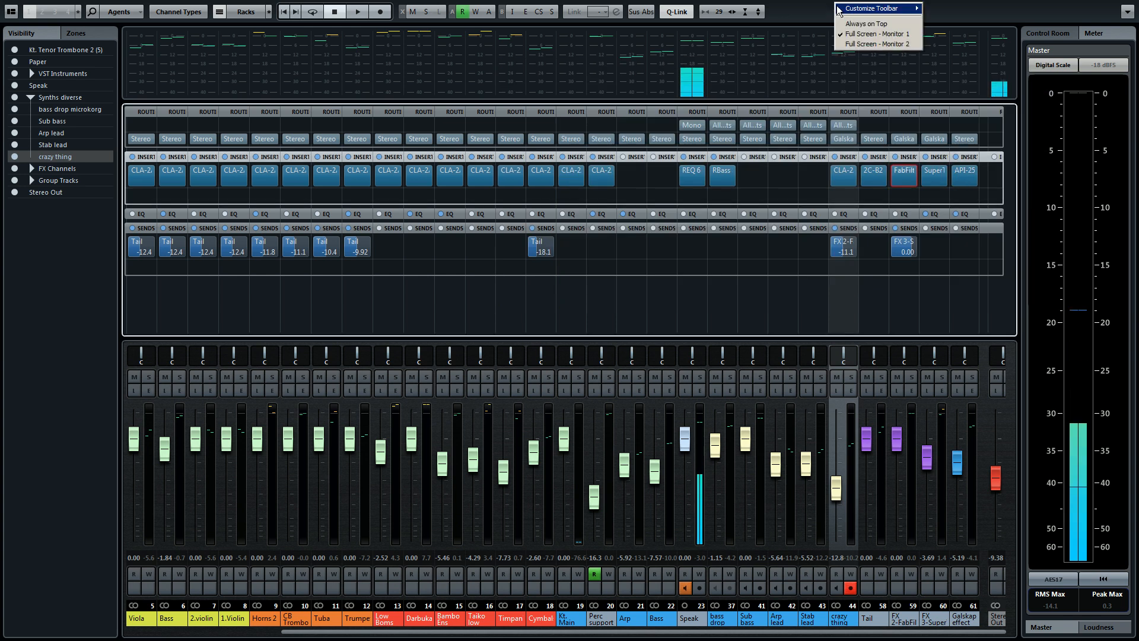
pyautogui.click(882, 44)
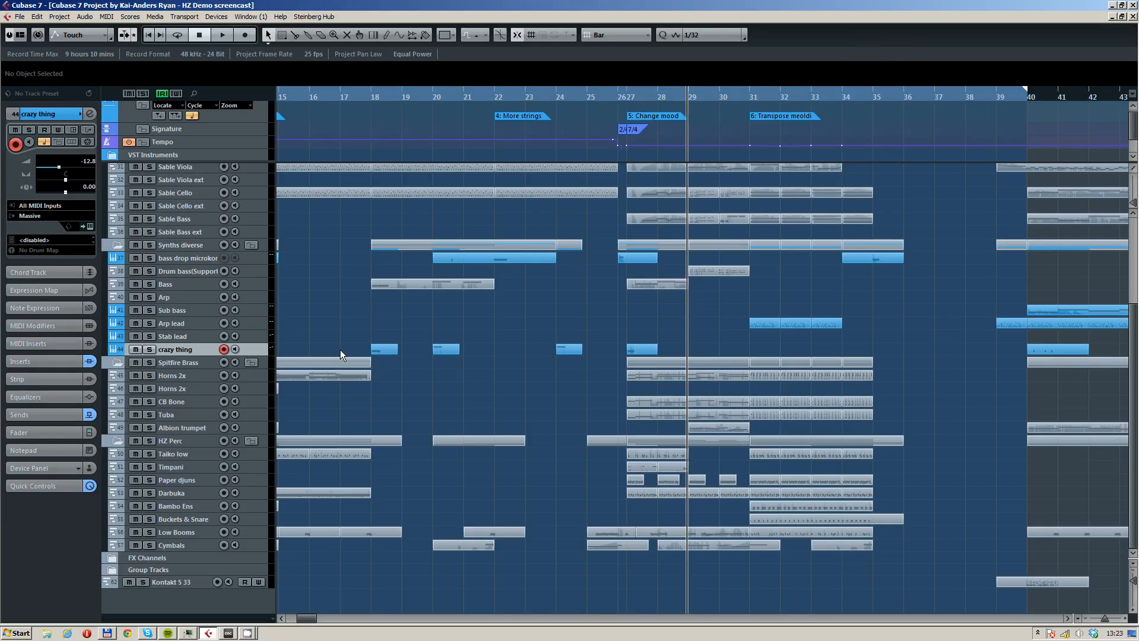
# - Select the Low Booms track and route its first mixer send to FX 2-FabFilter Saturn
pyautogui.click(198, 453)
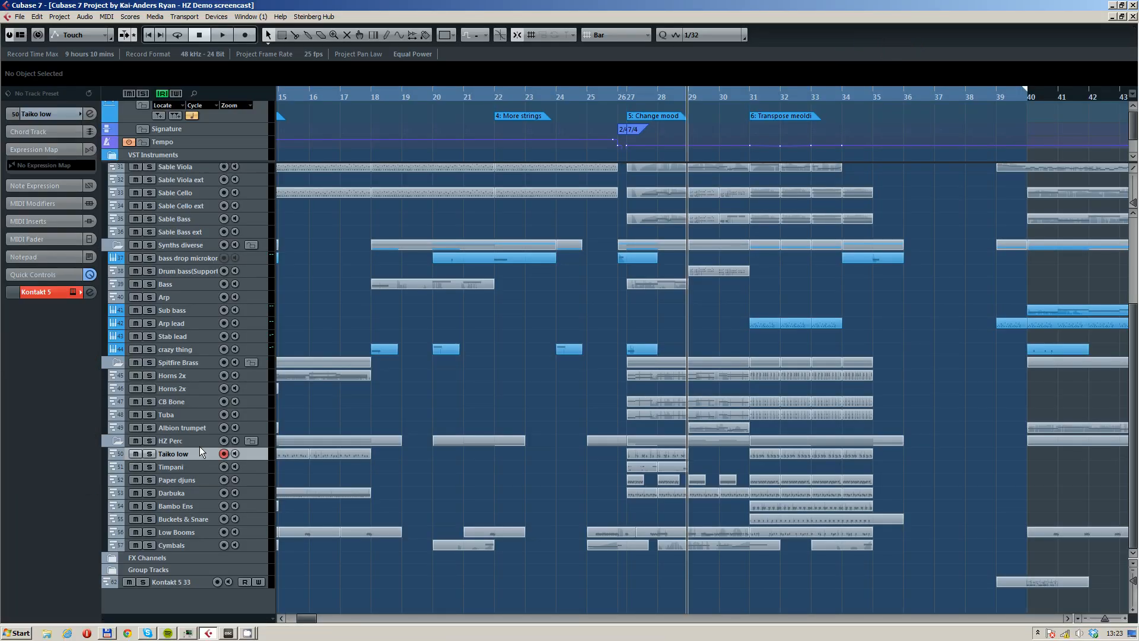
pyautogui.click(197, 531)
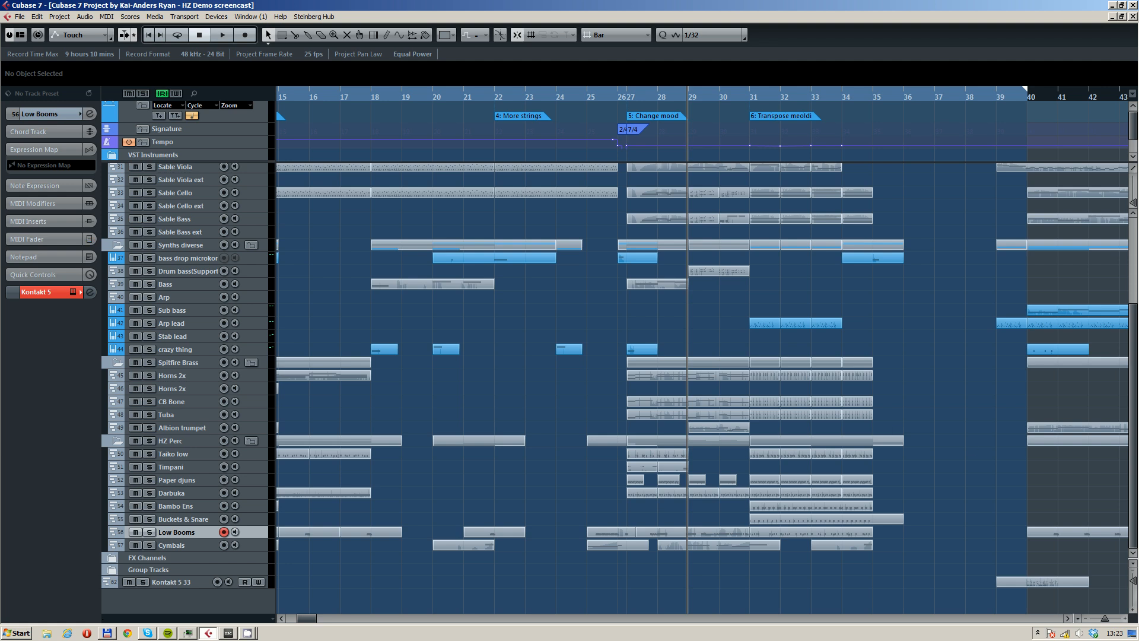
pyautogui.press('F3')
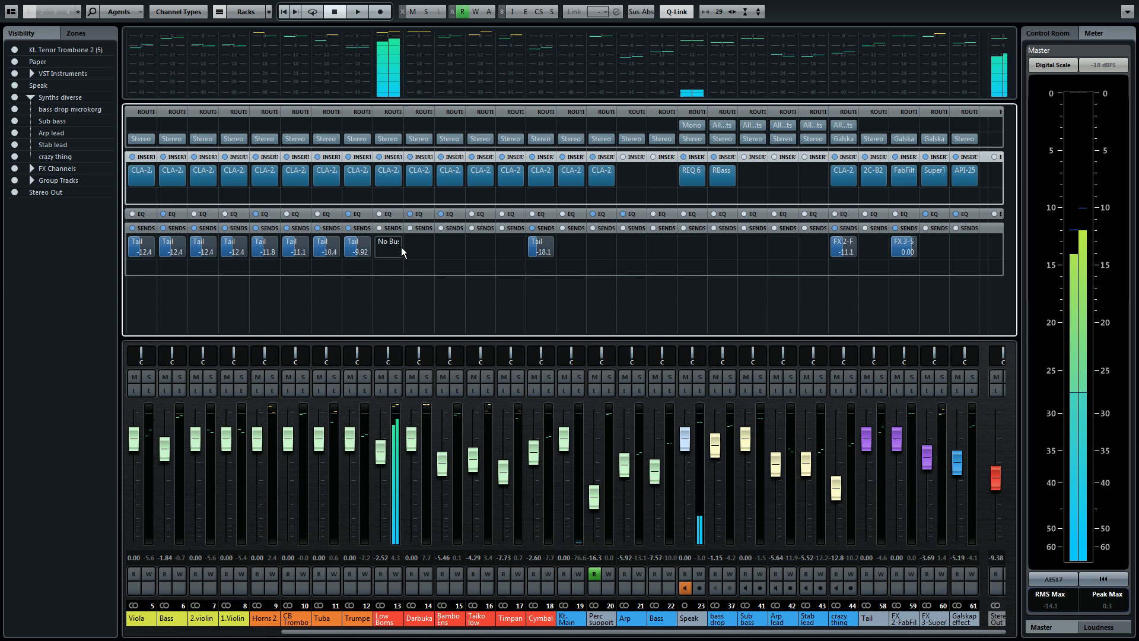
pyautogui.click(401, 248)
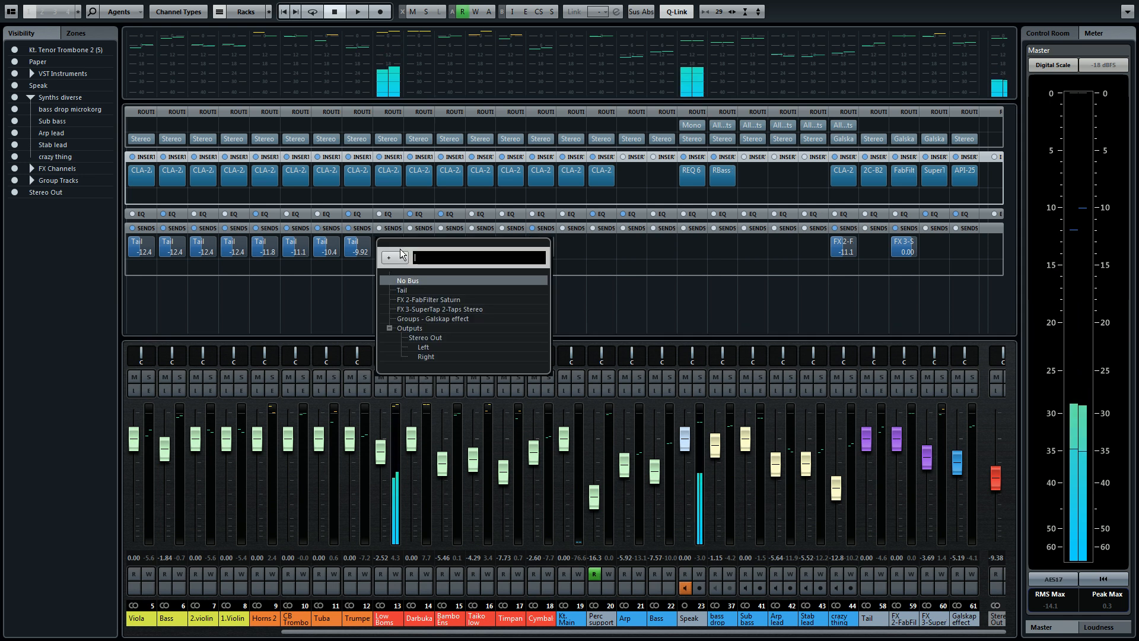
pyautogui.click(453, 301)
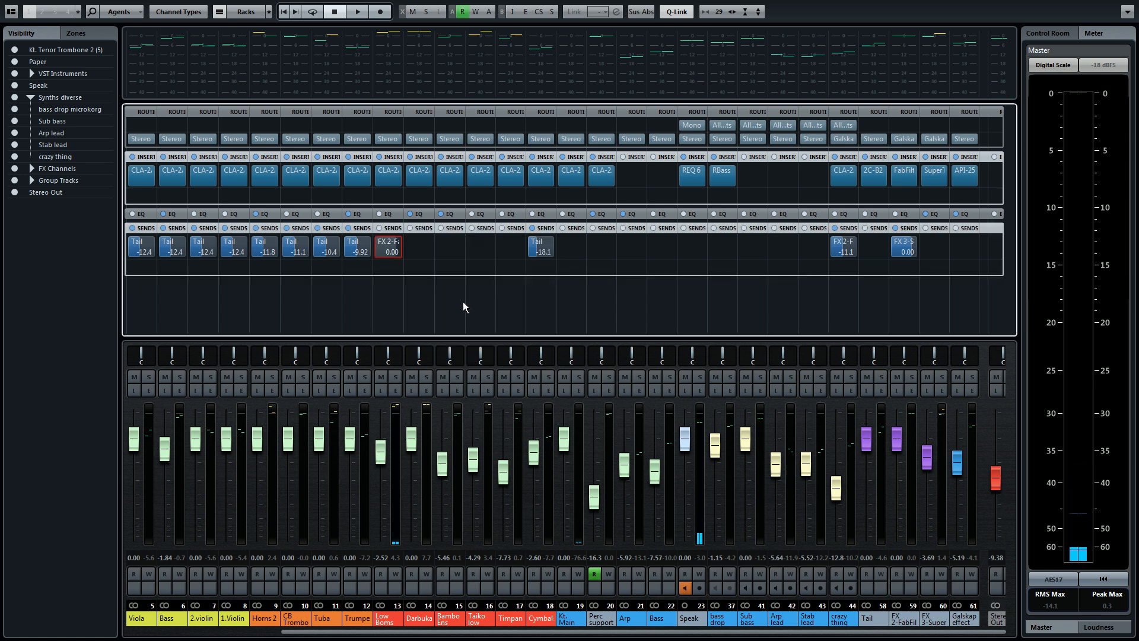
# - Activate the Low Booms send to FX 2-FabFilter Saturn and lower its level to about -51.0
pyautogui.click(385, 253)
pyautogui.moveTo(384, 253); pyautogui.dragTo(372, 262)
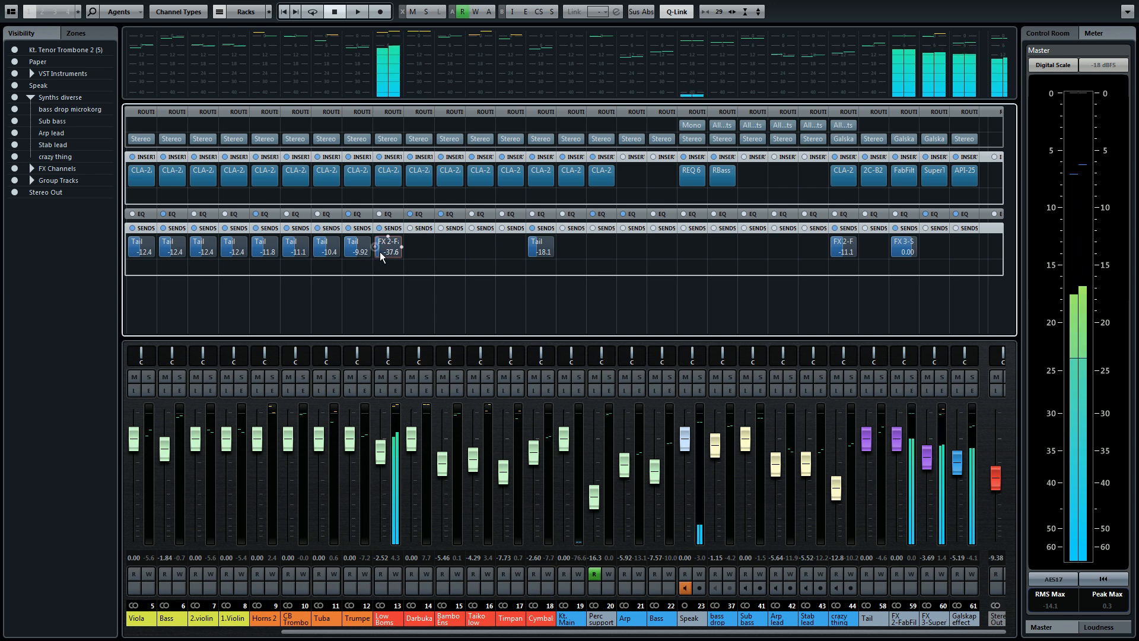
pyautogui.moveTo(387, 253); pyautogui.dragTo(386, 253)
pyautogui.scroll(-1, 385, 252)
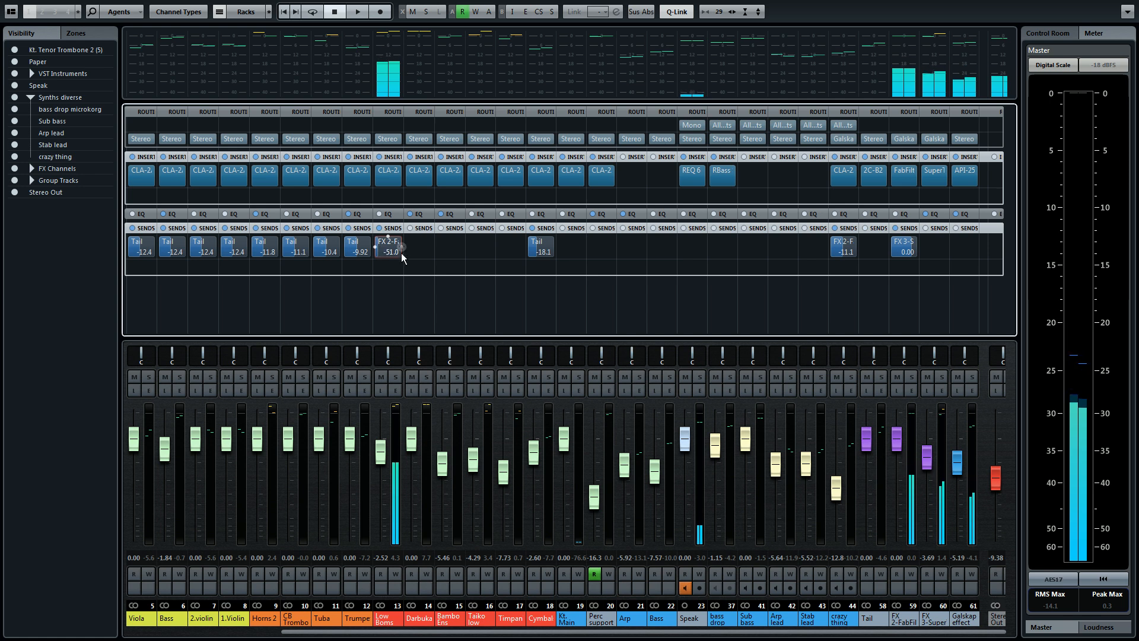
# - Reassign the Low Booms send to FX 3-SuperTap 2-Taps Stereo and set its level to -5.38
pyautogui.click(396, 244)
pyautogui.click(465, 309)
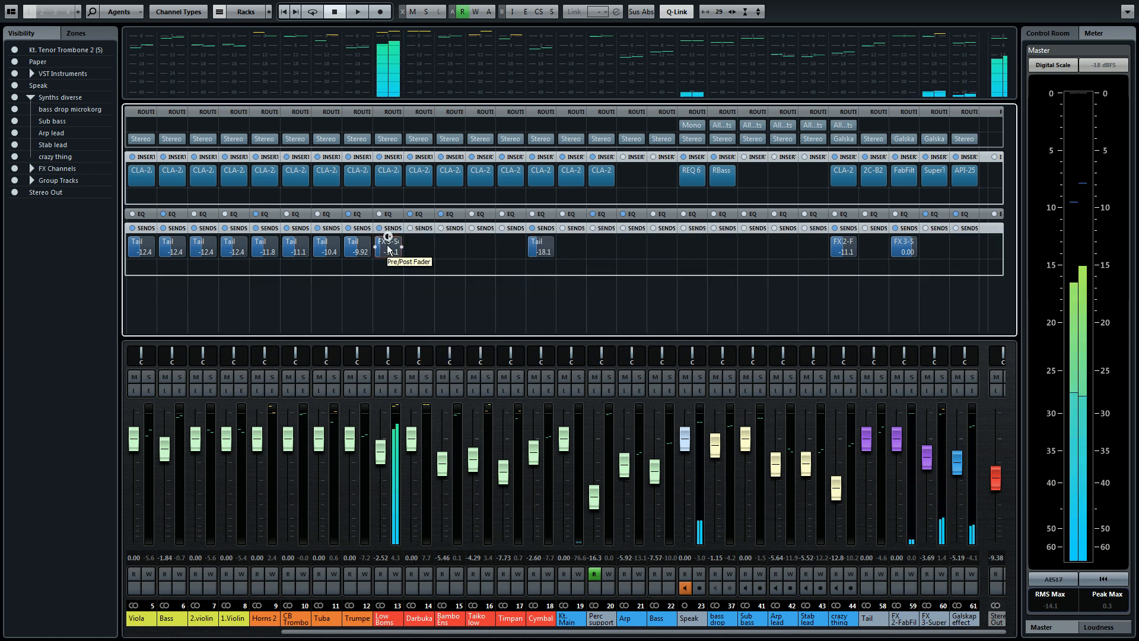
pyautogui.moveTo(382, 250); pyautogui.dragTo(393, 251)
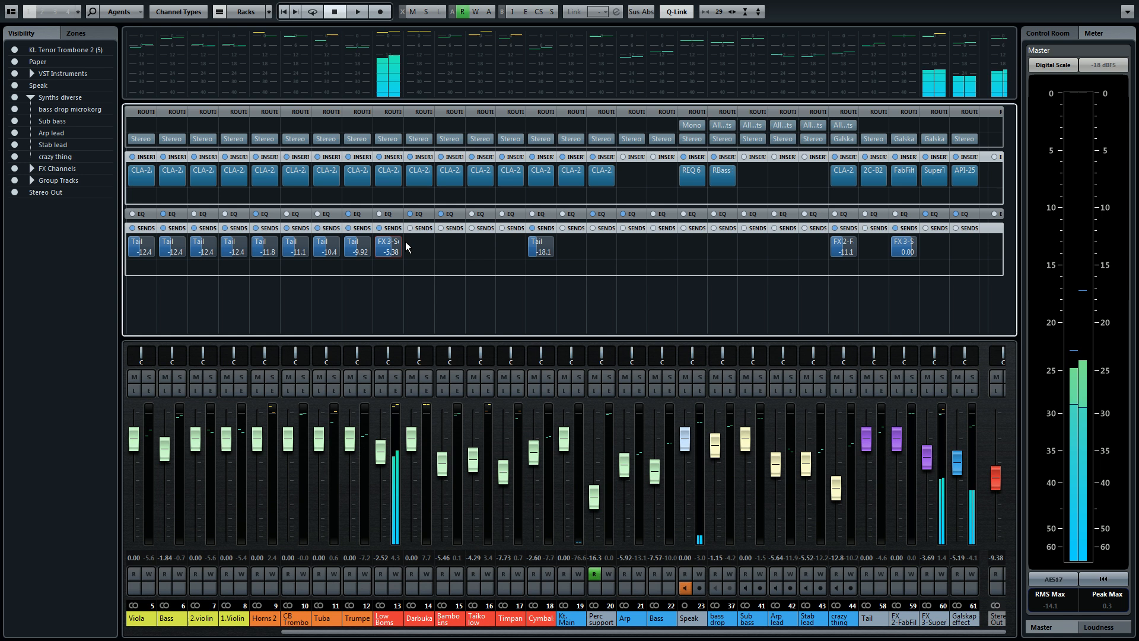
# - Bypass the Low Booms sends, reset the FX 3 send to No Bus, and return to the arrangement with the mixer on monitor 2
pyautogui.click(379, 228)
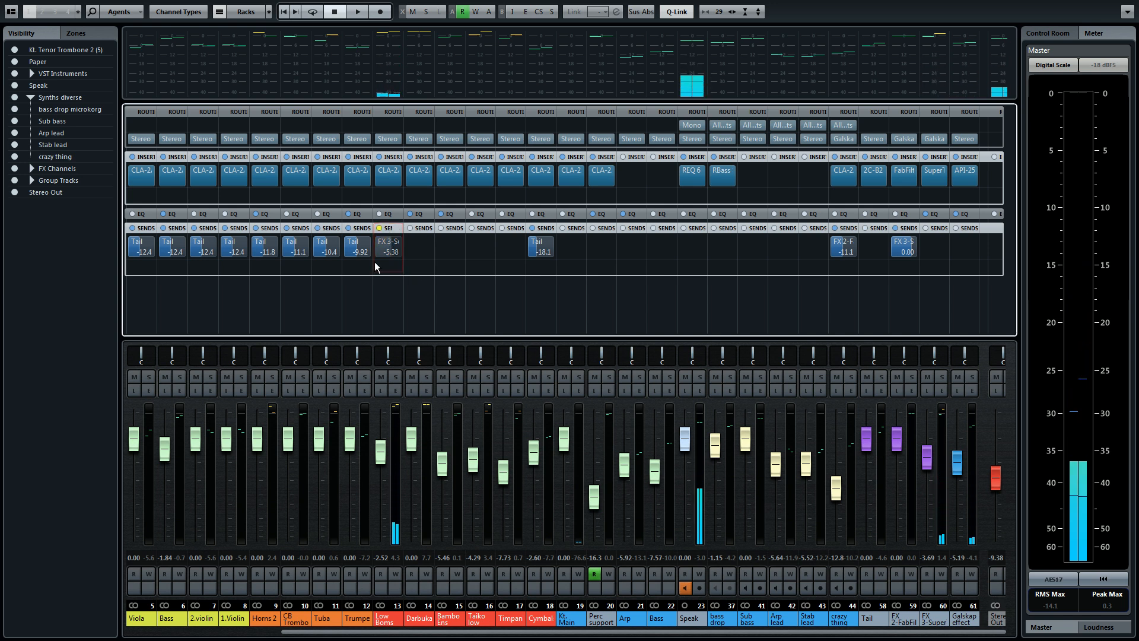
pyautogui.click(397, 242)
pyautogui.click(411, 280)
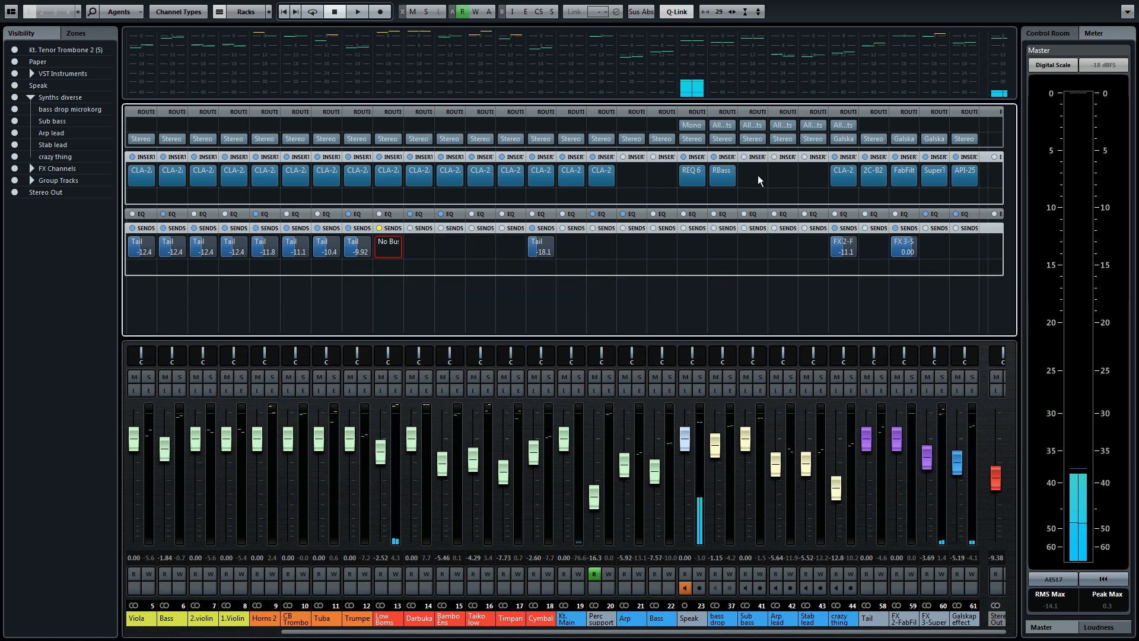
pyautogui.rightClick(870, 3)
pyautogui.click(914, 27)
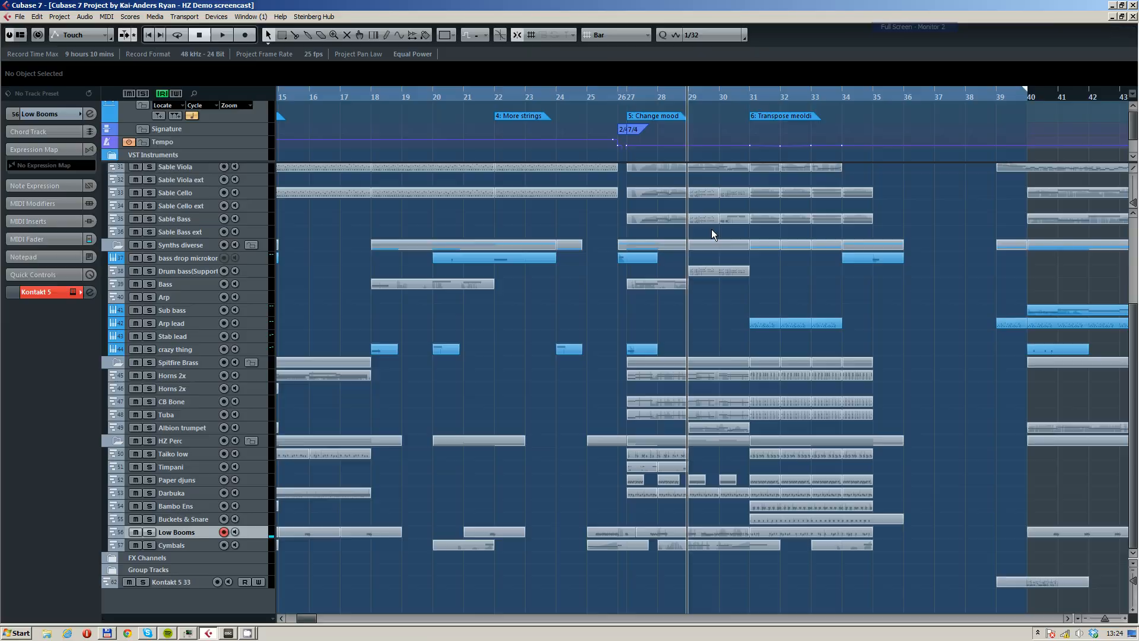
# - Solo the Buckets & Snare track and play it from the Build marker at bar 6, stopping in bar 7
pyautogui.click(207, 519)
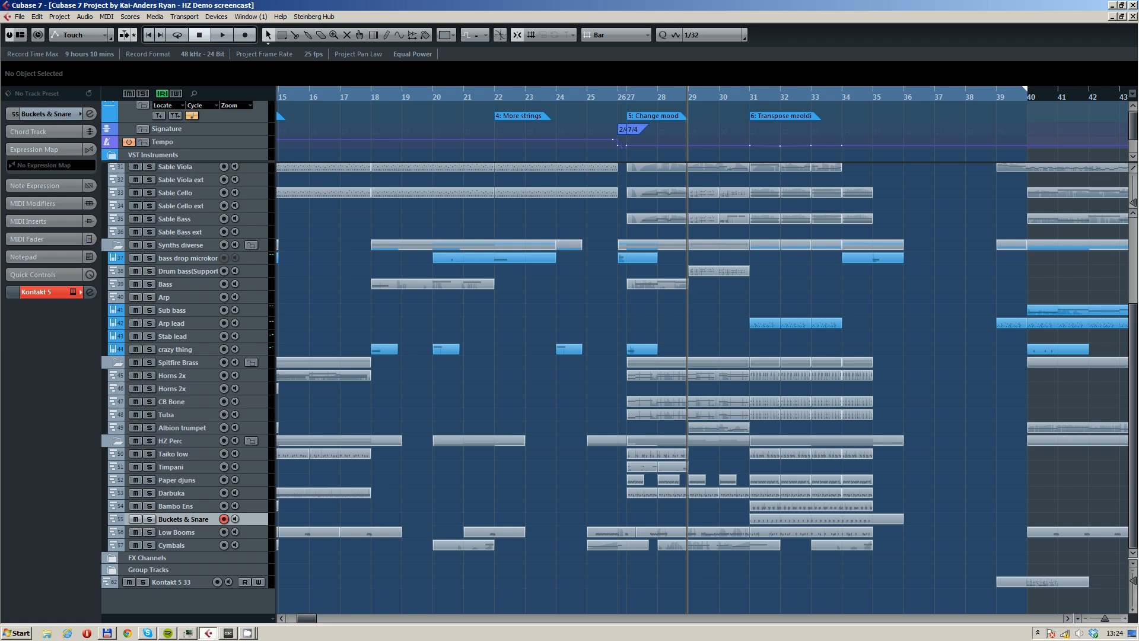
pyautogui.hscroll(5, 931, 478)
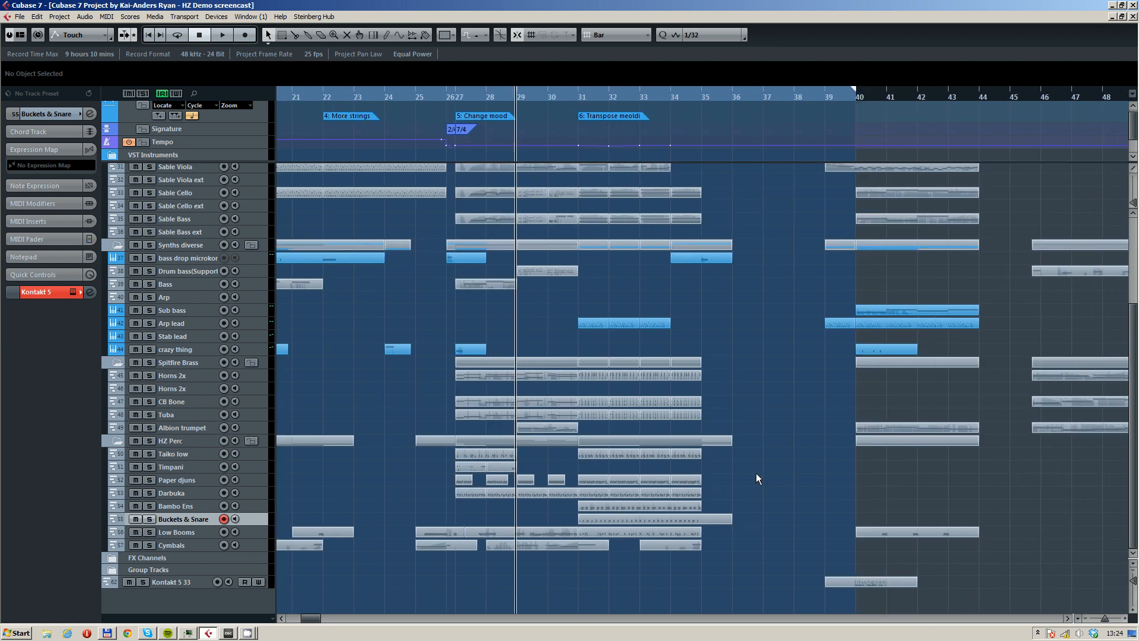
pyautogui.hscroll(-15, 696, 491)
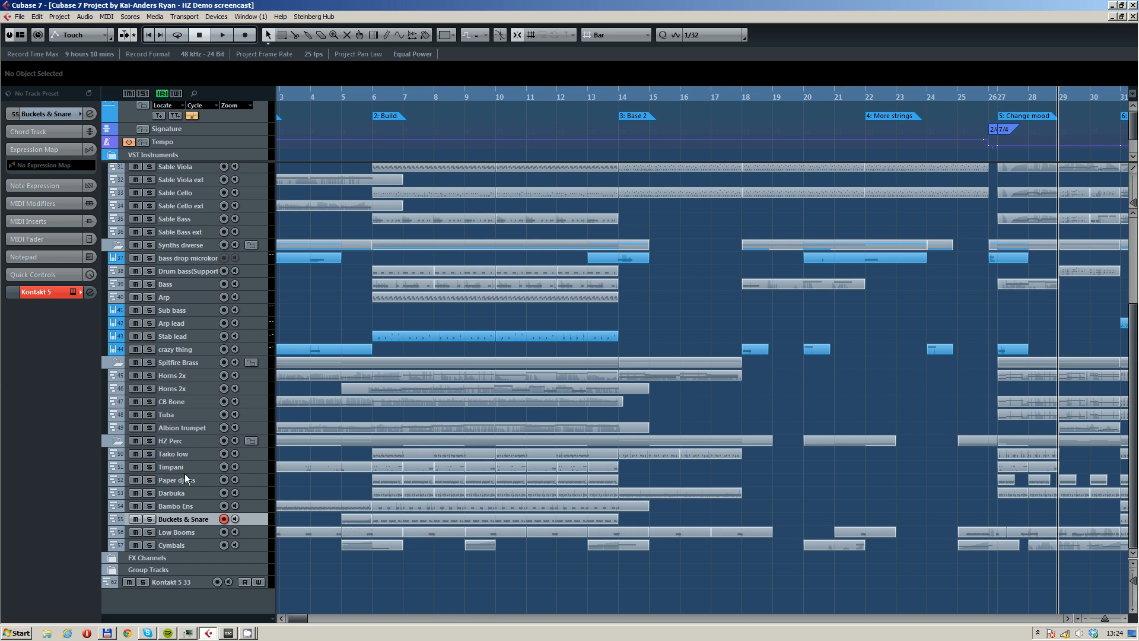
pyautogui.scroll(4, 203, 314)
pyautogui.scroll(-5, 243, 377)
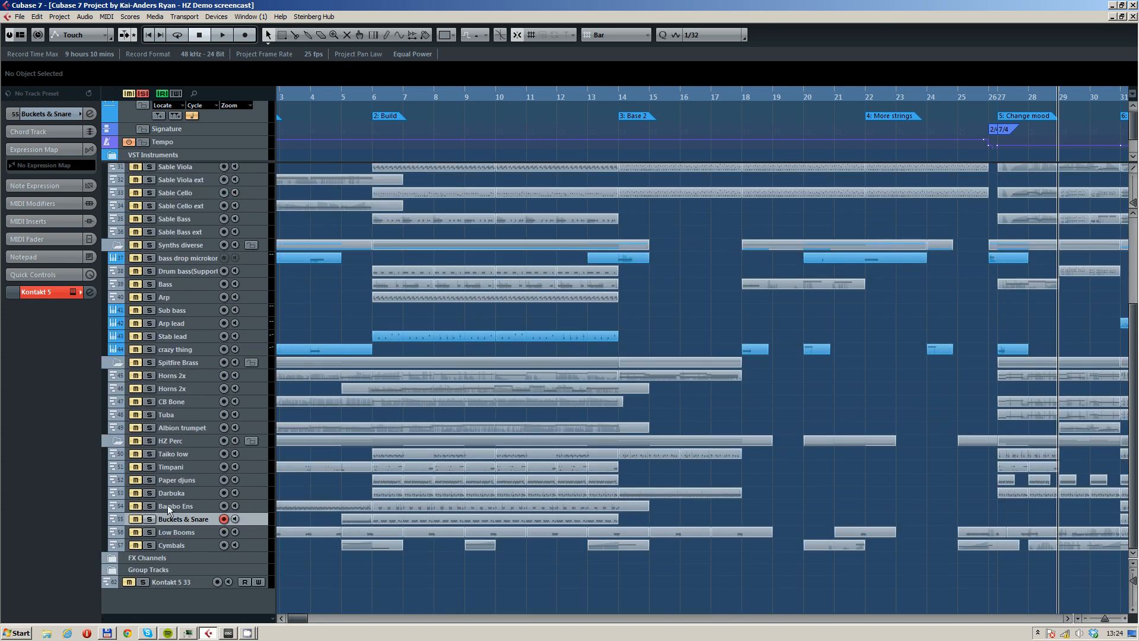
pyautogui.moveTo(374, 97); pyautogui.dragTo(372, 126)
pyautogui.press('space')
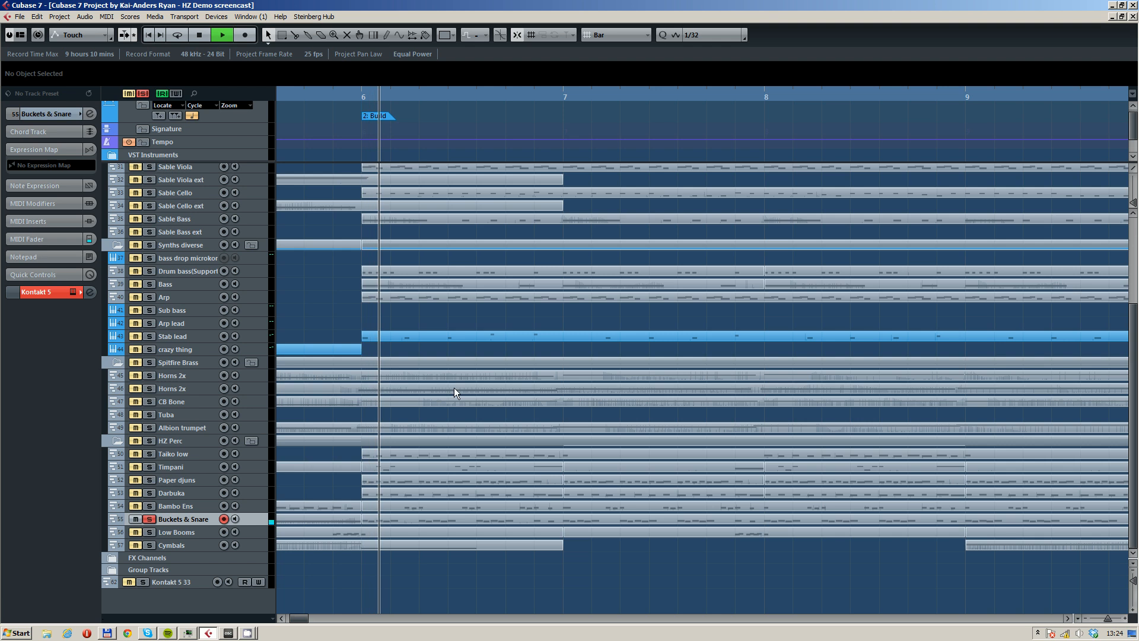
pyautogui.scroll(-2, 461, 396)
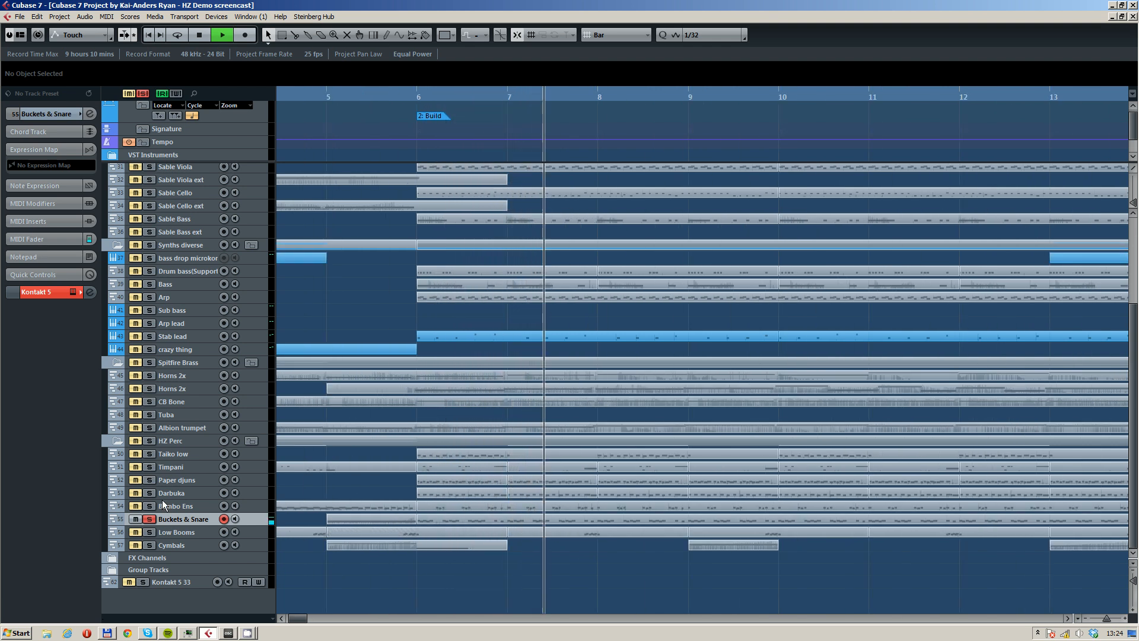
pyautogui.press('space')
# - Start playback from the Intro marker at bar 2, solo the entire HZ Perc folder, and stop playback
pyautogui.scroll(5, 337, 449)
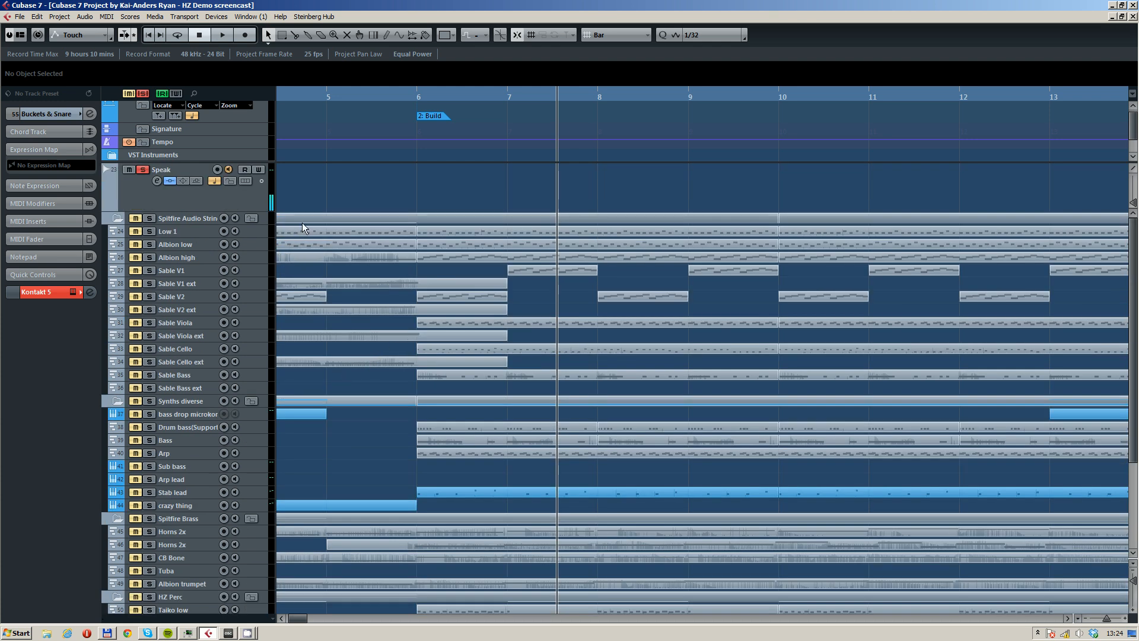
pyautogui.hscroll(-4, 389, 140)
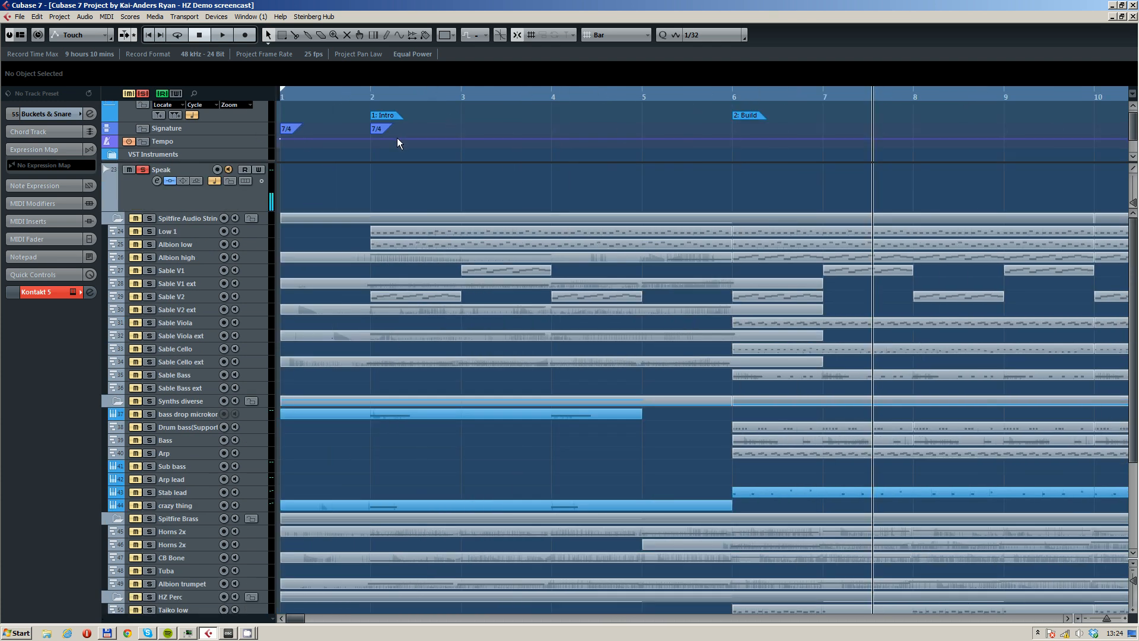
pyautogui.scroll(-2, 393, 140)
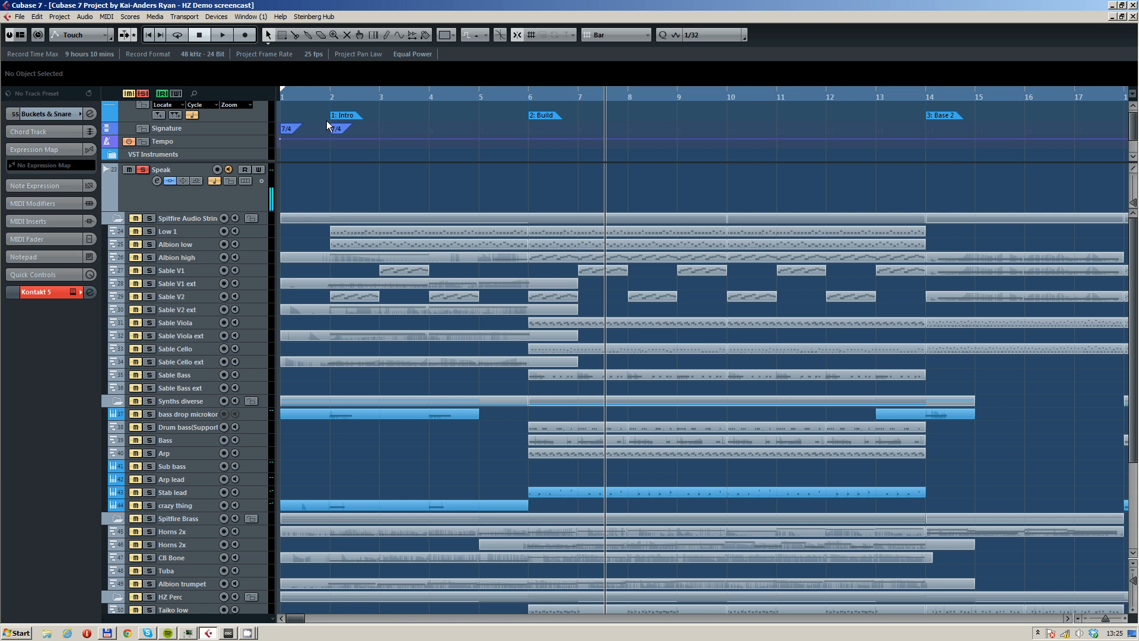
pyautogui.click(330, 98)
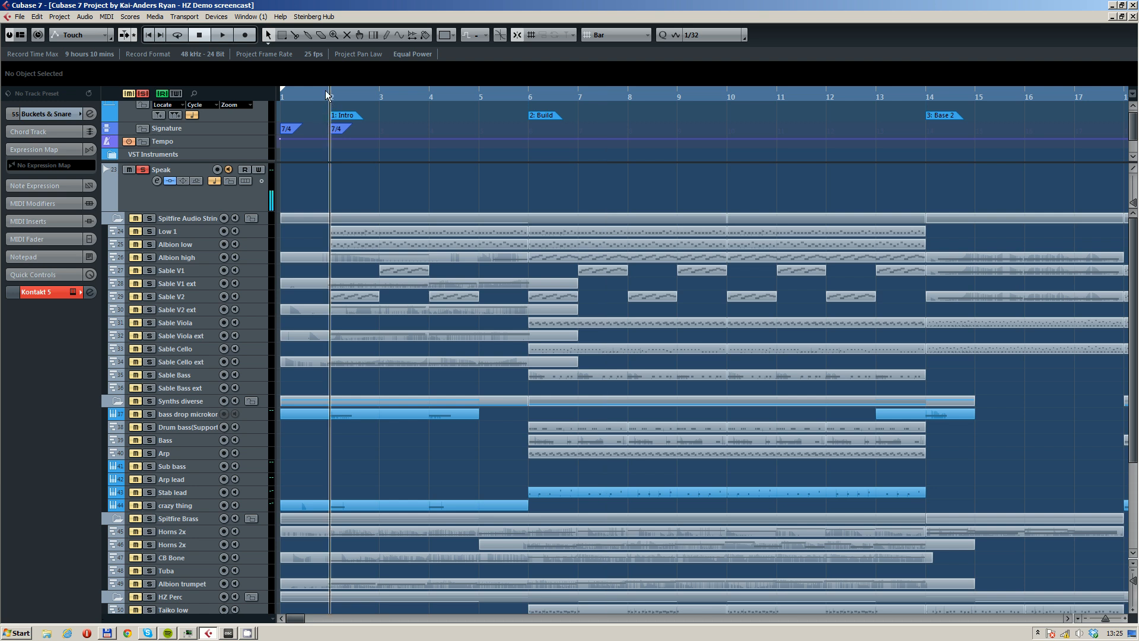
pyautogui.scroll(-4, 533, 266)
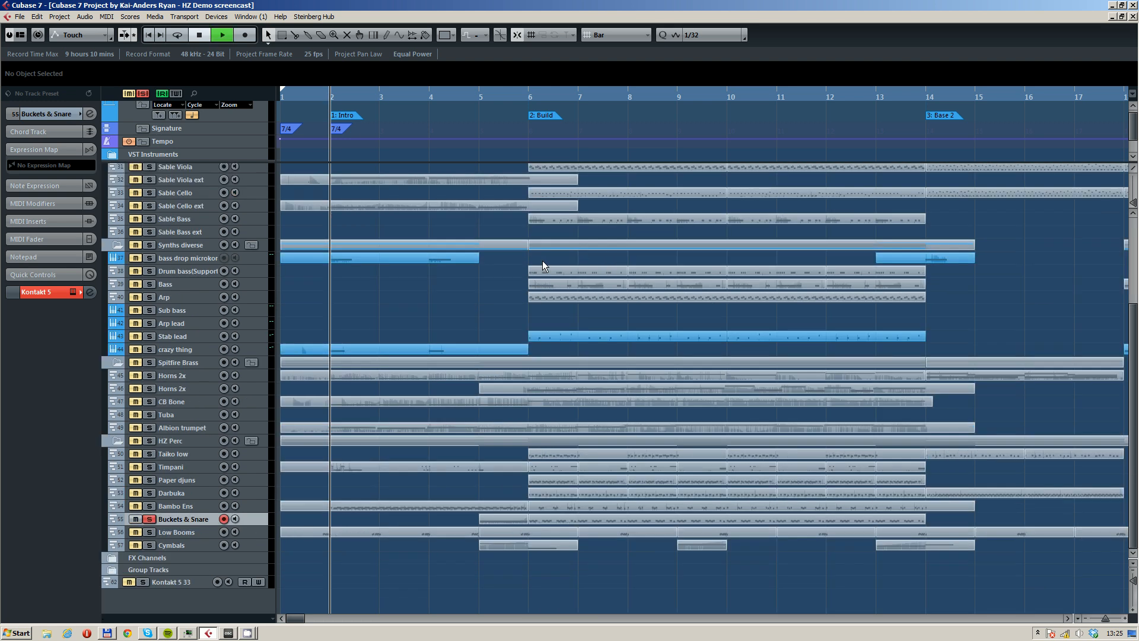
pyautogui.press('space')
pyautogui.click(150, 440)
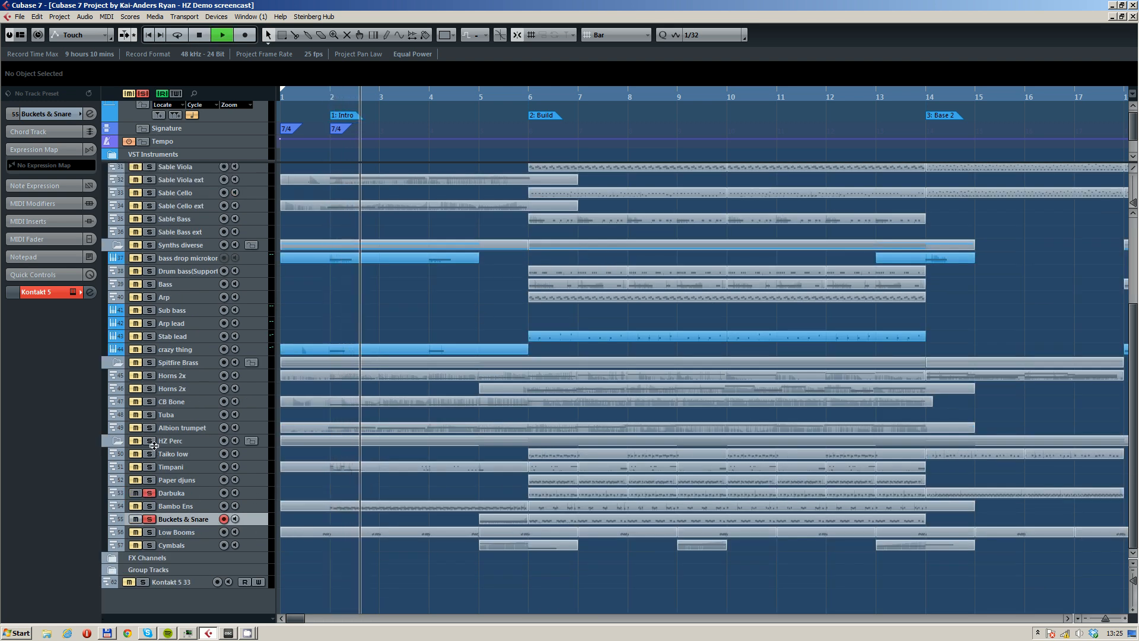
pyautogui.press('space')
# - Play the soloed HZ Perc tracks from bar 5 into the Build section
pyautogui.hscroll(2, 460, 308)
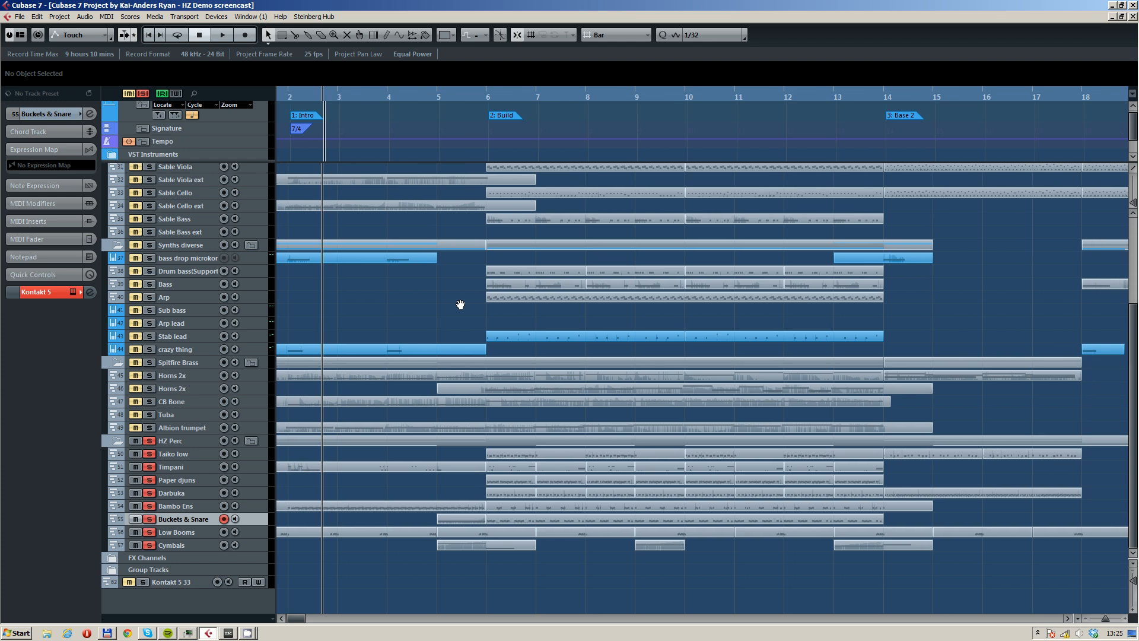
pyautogui.click(425, 95)
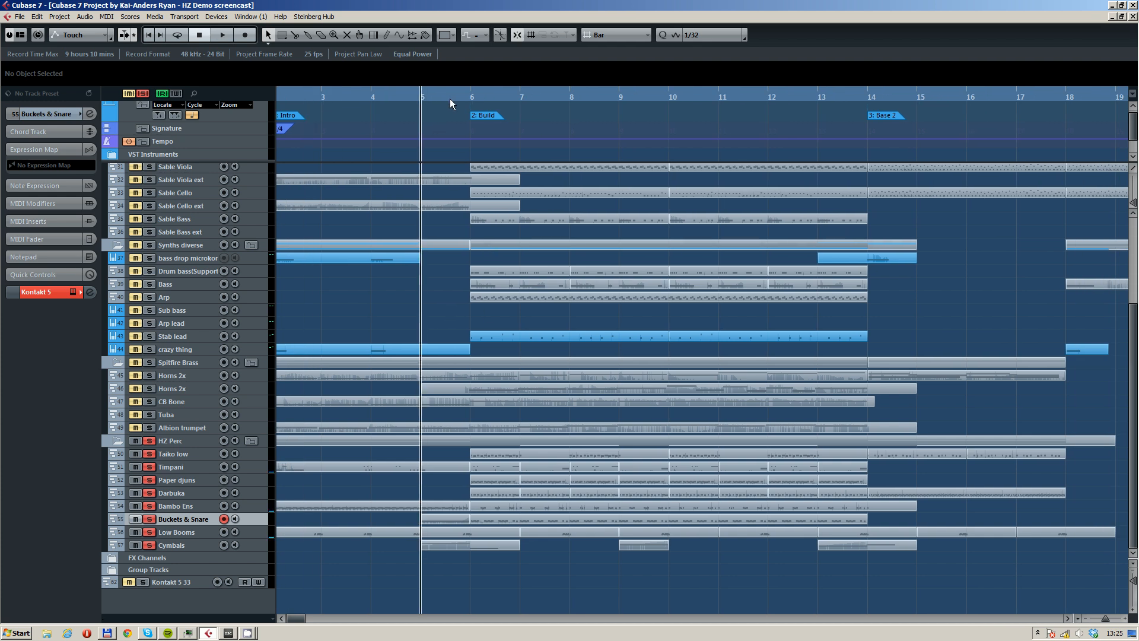
pyautogui.press('space')
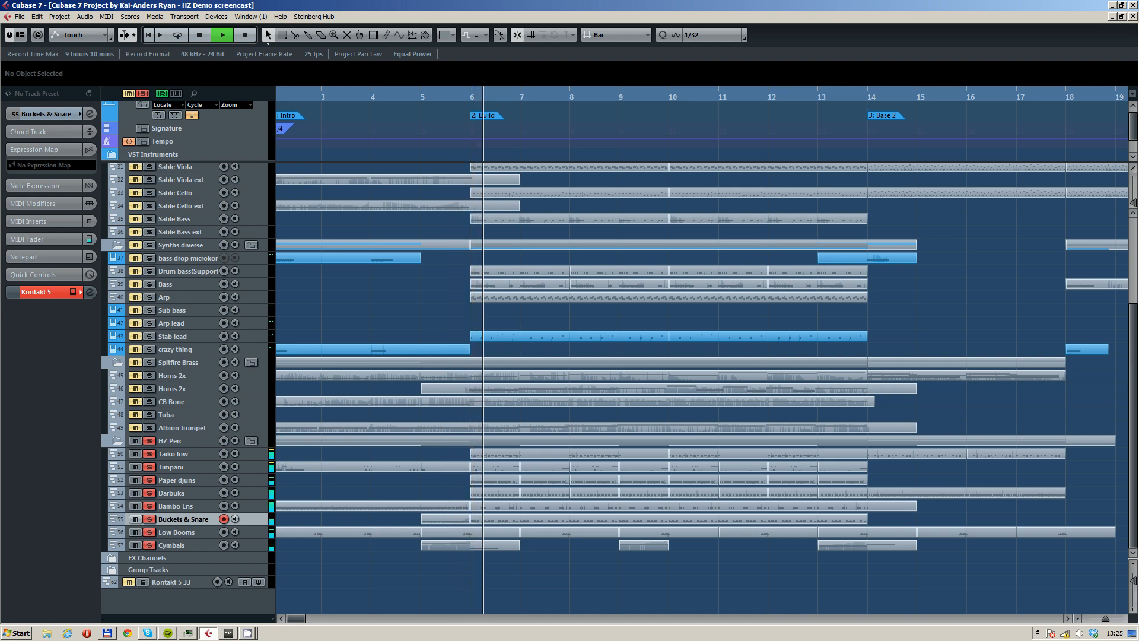
pyautogui.moveTo(977, 299); pyautogui.dragTo(857, 304)
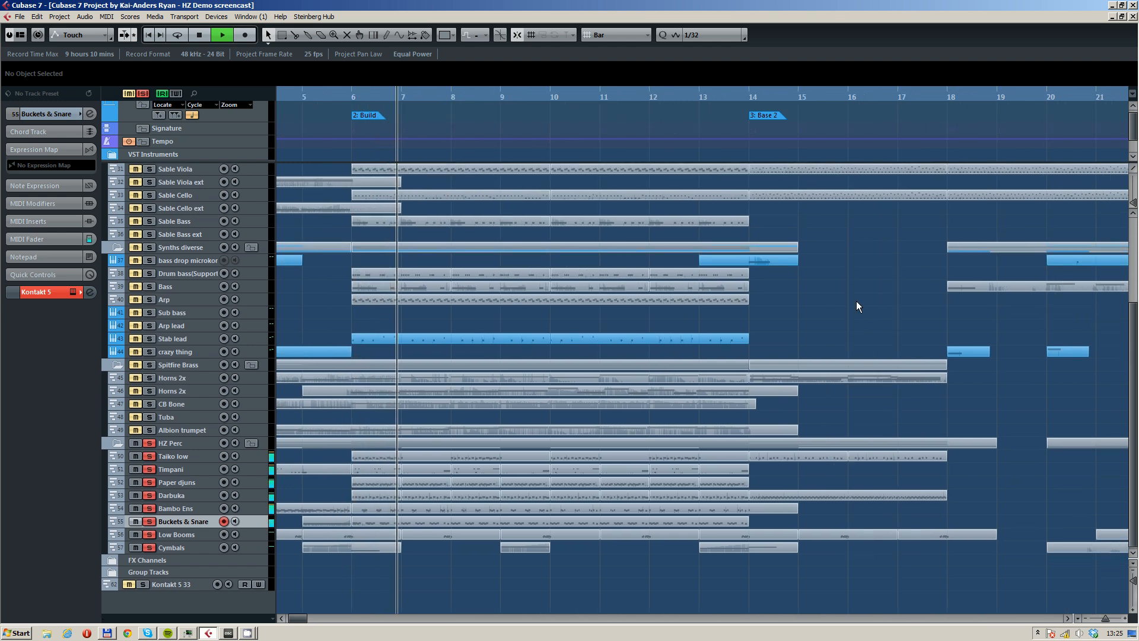
pyautogui.scroll(3, 816, 362)
pyautogui.scroll(-3, 816, 364)
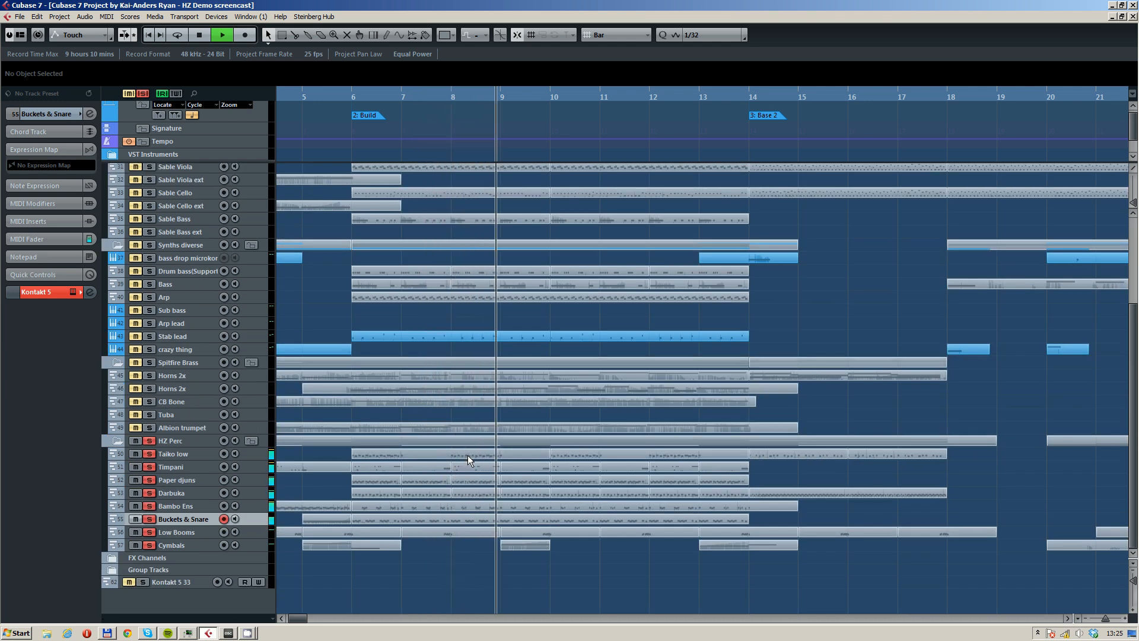
# - Open the HZ Perc folder part in the Key Editor and follow the percussion notes through bars 9 to 12
pyautogui.doubleClick(438, 442)
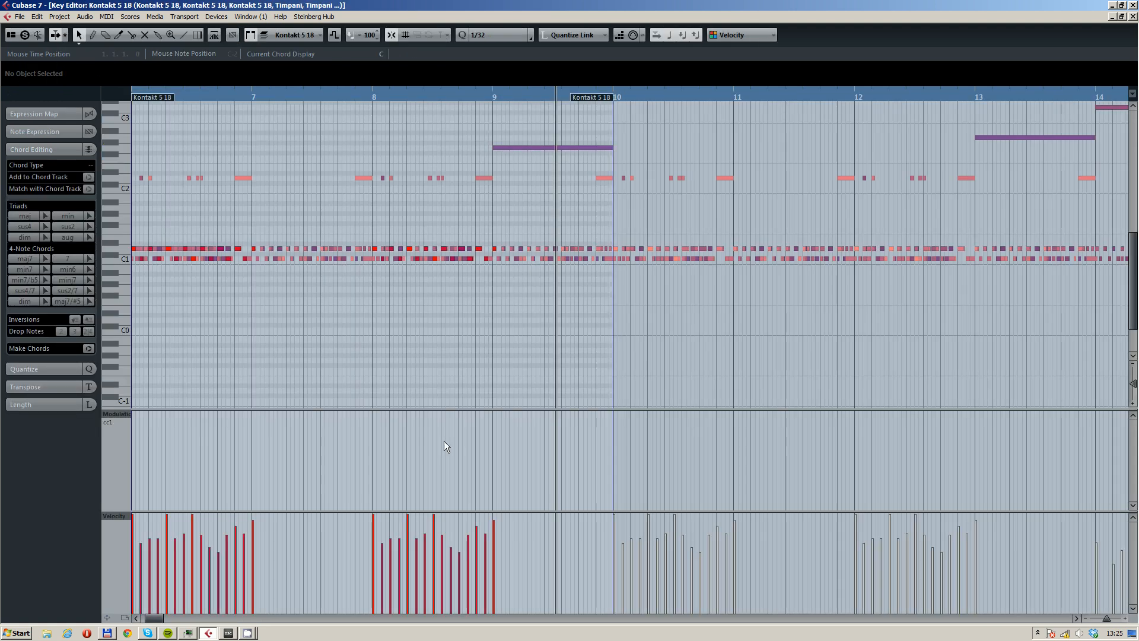
pyautogui.scroll(-3, 686, 311)
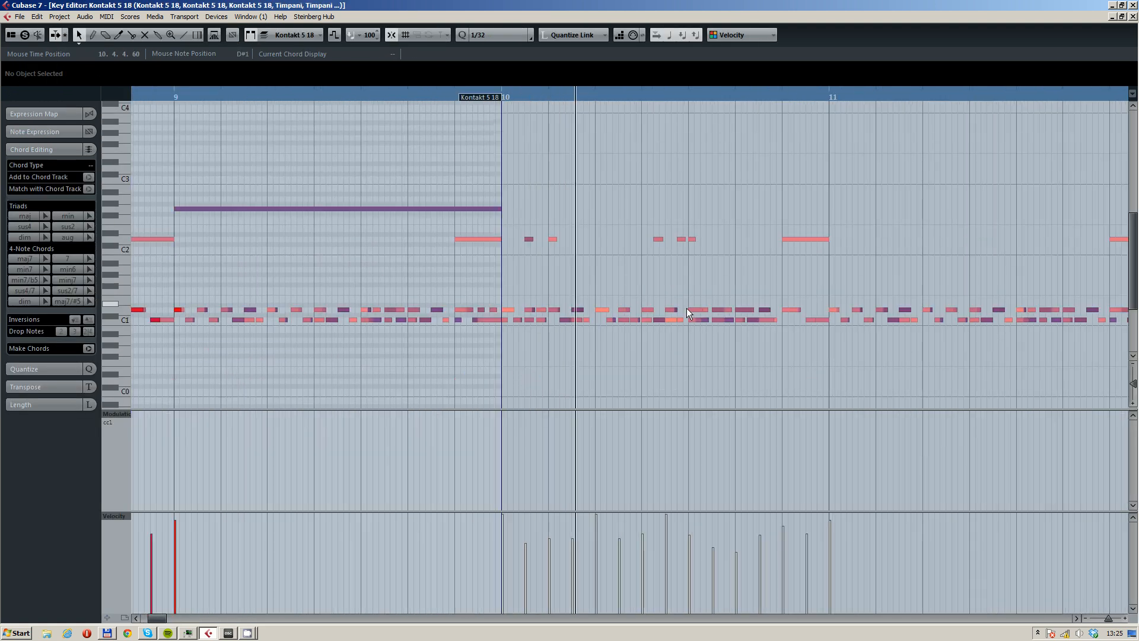
pyautogui.moveTo(686, 307); pyautogui.dragTo(519, 281)
pyautogui.click(519, 280)
pyautogui.moveTo(665, 260); pyautogui.dragTo(518, 301)
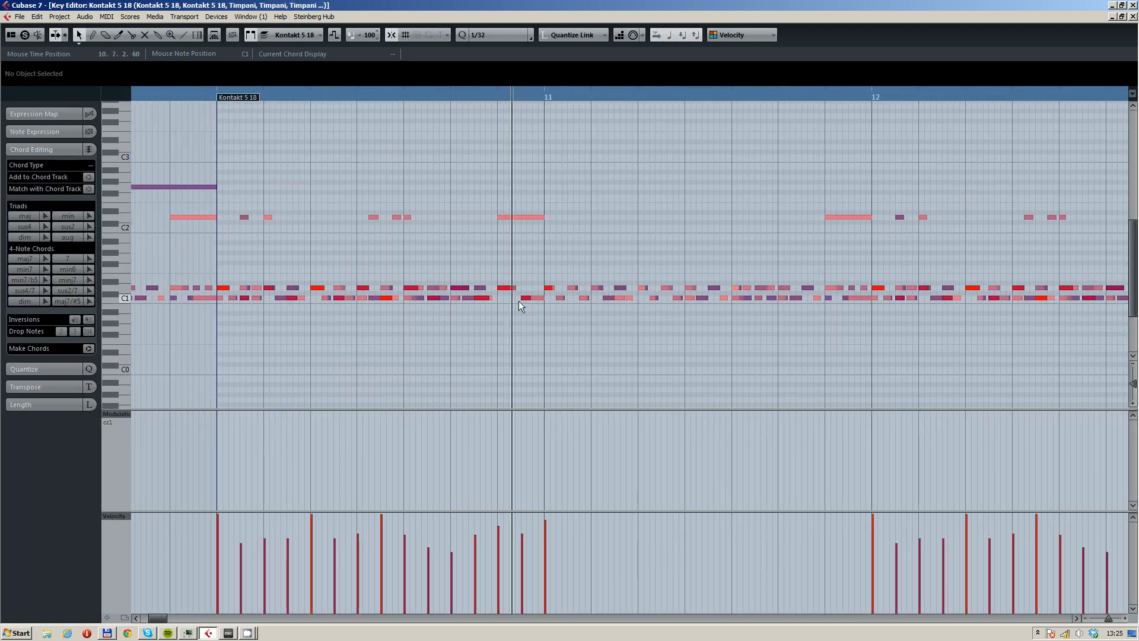
pyautogui.moveTo(682, 255); pyautogui.dragTo(498, 259)
pyautogui.scroll(-2, 497, 261)
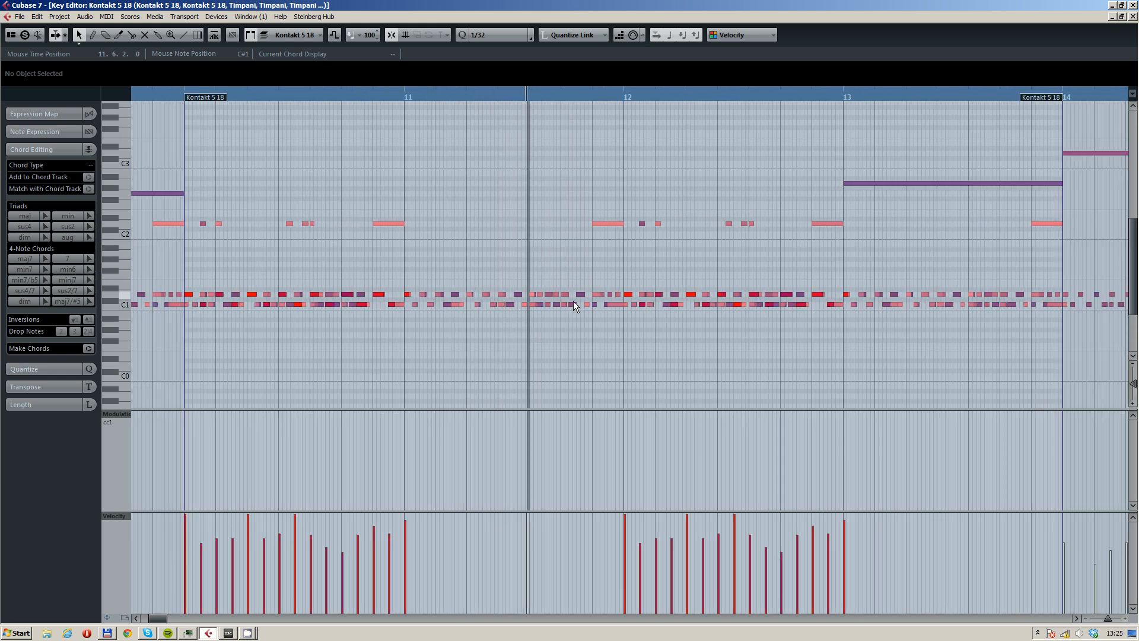
# - Set the Key Editor's quantize value to 1/2 and review the percussion notes between bars 9 and 14
pyautogui.click(511, 33)
pyautogui.click(510, 50)
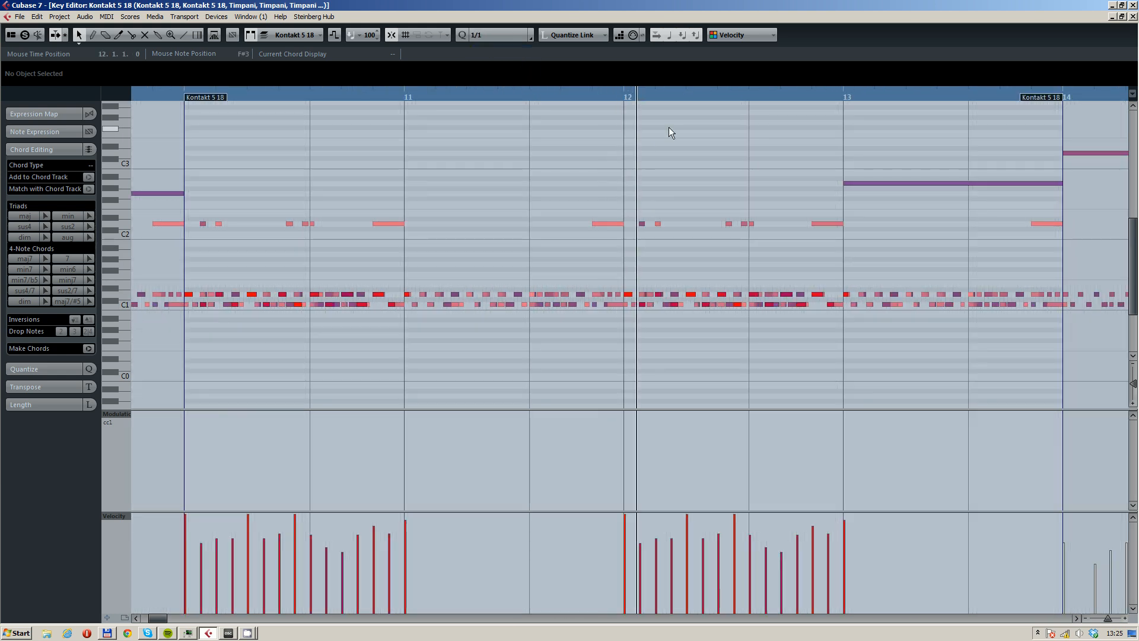
pyautogui.click(503, 36)
pyautogui.click(505, 53)
pyautogui.click(504, 34)
pyautogui.click(504, 59)
pyautogui.moveTo(723, 216); pyautogui.dragTo(519, 187)
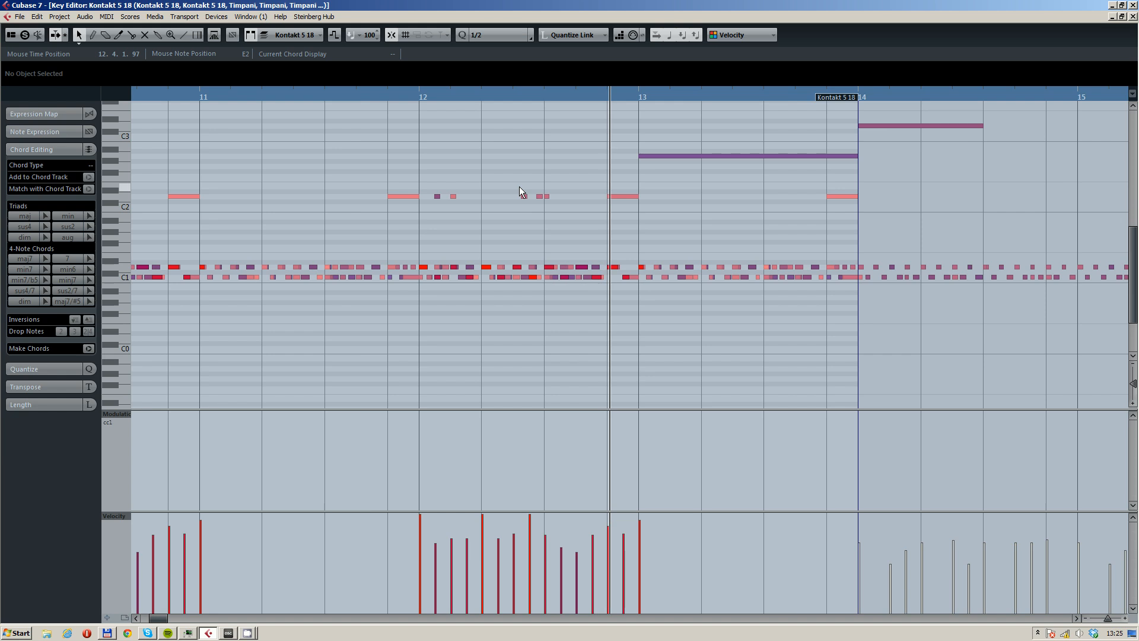
pyautogui.scroll(-2, 519, 188)
pyautogui.moveTo(660, 195); pyautogui.dragTo(580, 210)
pyautogui.moveTo(440, 166); pyautogui.dragTo(445, 165)
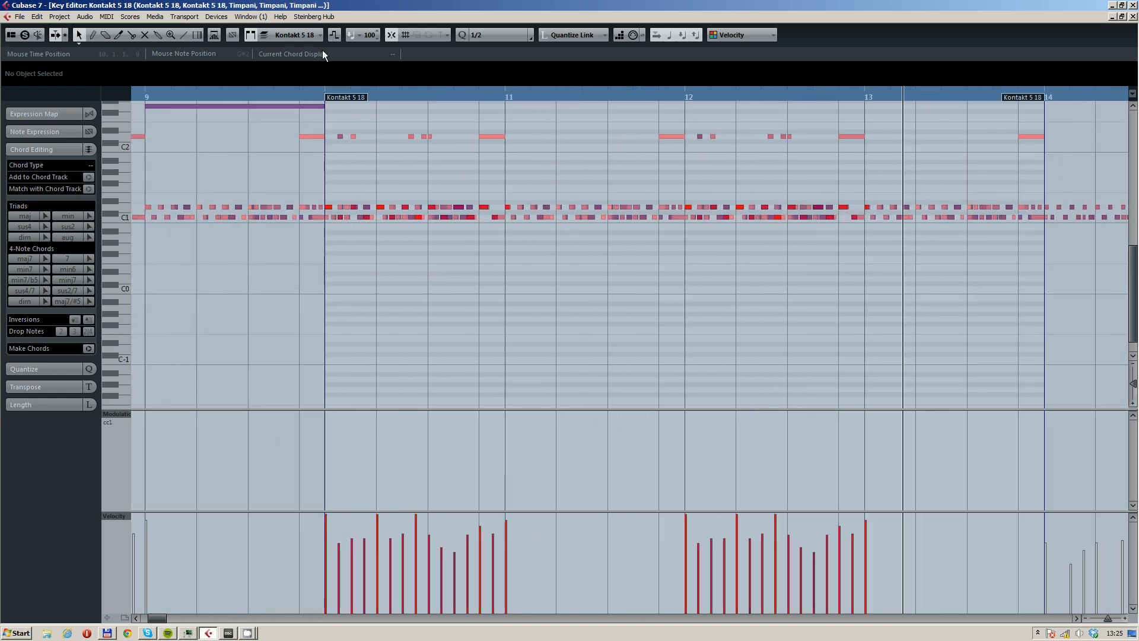
# - Check the list of parts being edited, close the Key Editor without switching parts, and clear the selection in the arrangement
pyautogui.click(321, 36)
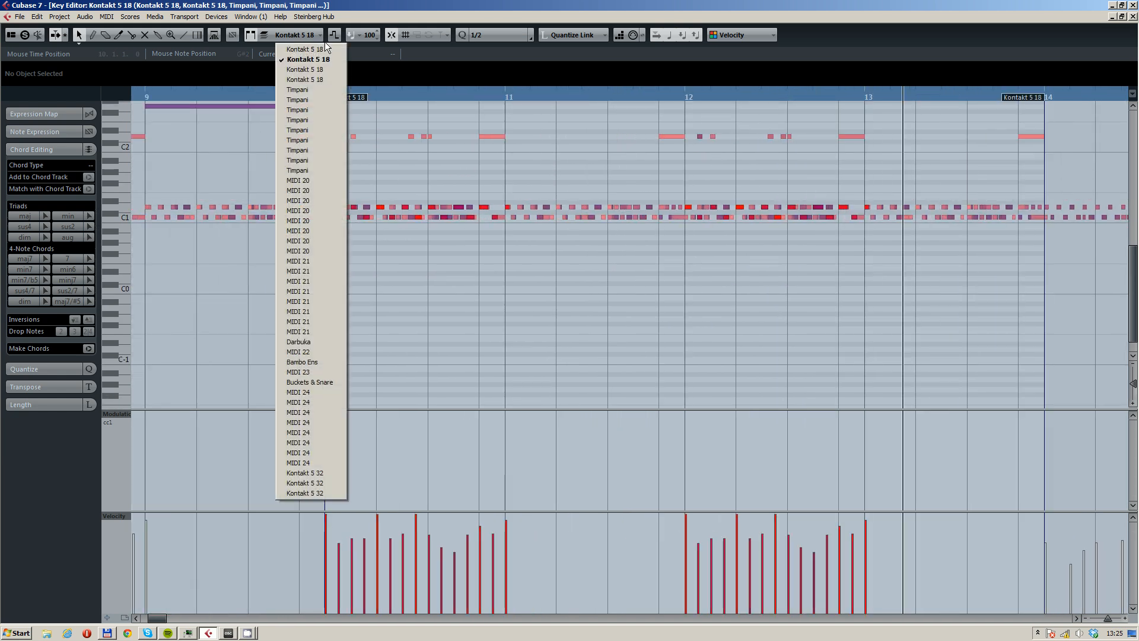
pyautogui.click(400, 154)
pyautogui.click(1133, 17)
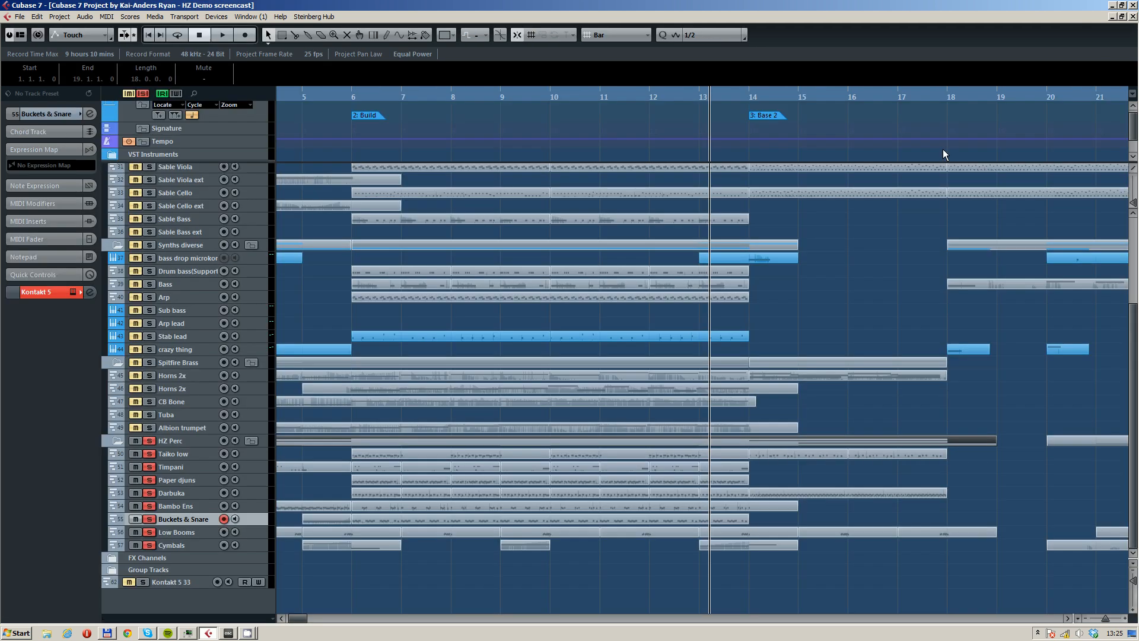
pyautogui.click(476, 589)
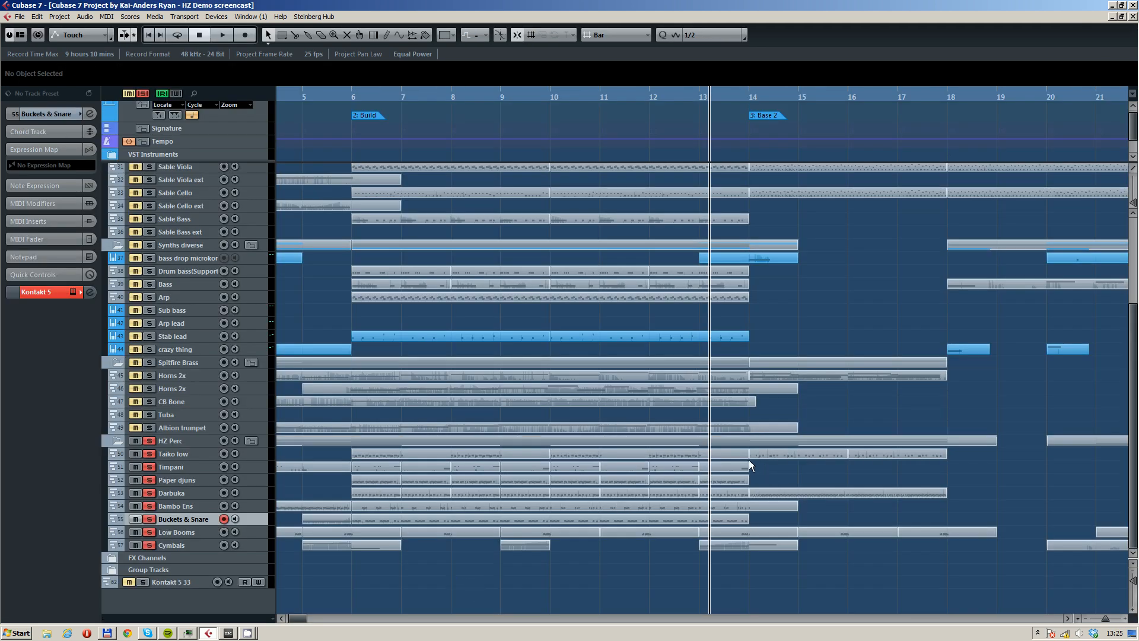
# - Select the percussion parts of the Build section from bar 6 and open them together in the Key Editor
pyautogui.moveTo(340, 451); pyautogui.dragTo(725, 529)
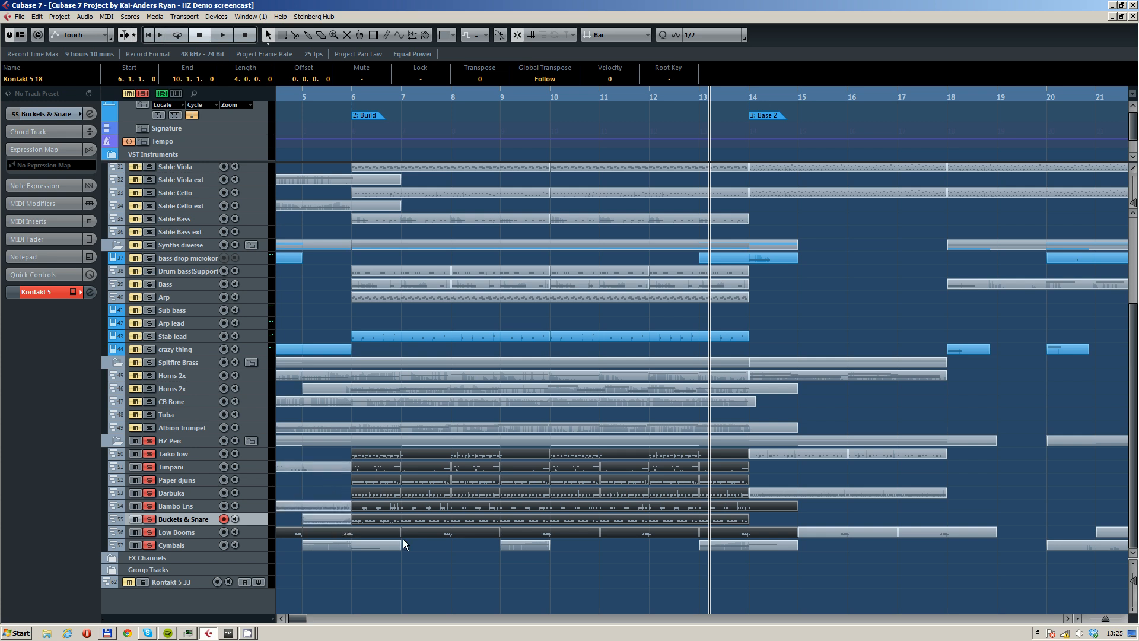
pyautogui.doubleClick(579, 459)
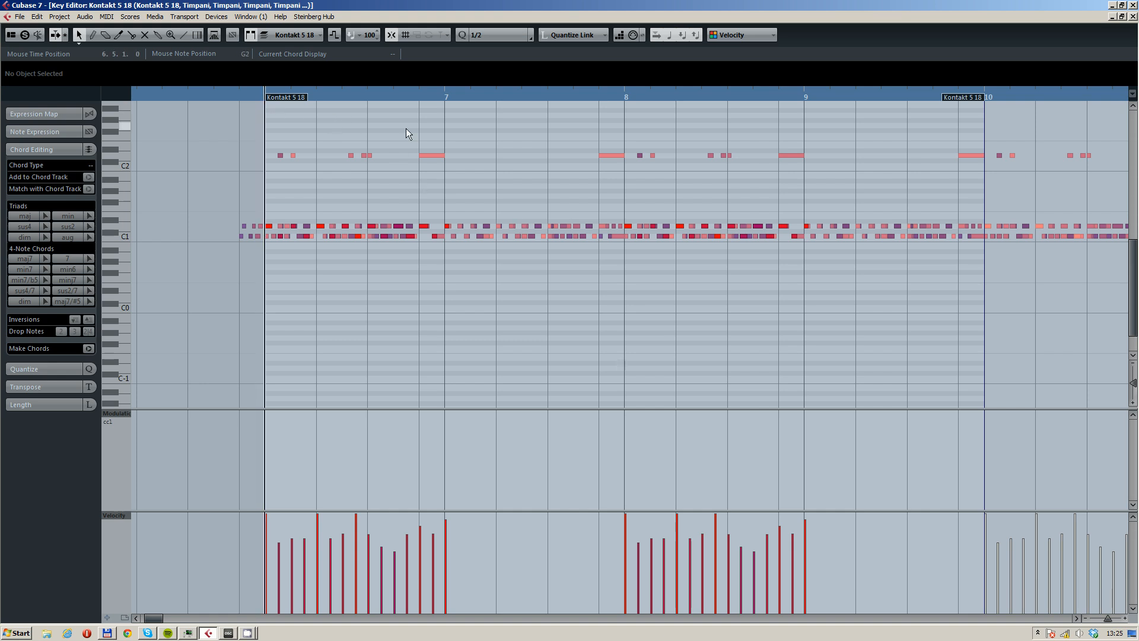
pyautogui.hotkey('ctrl', 'a')
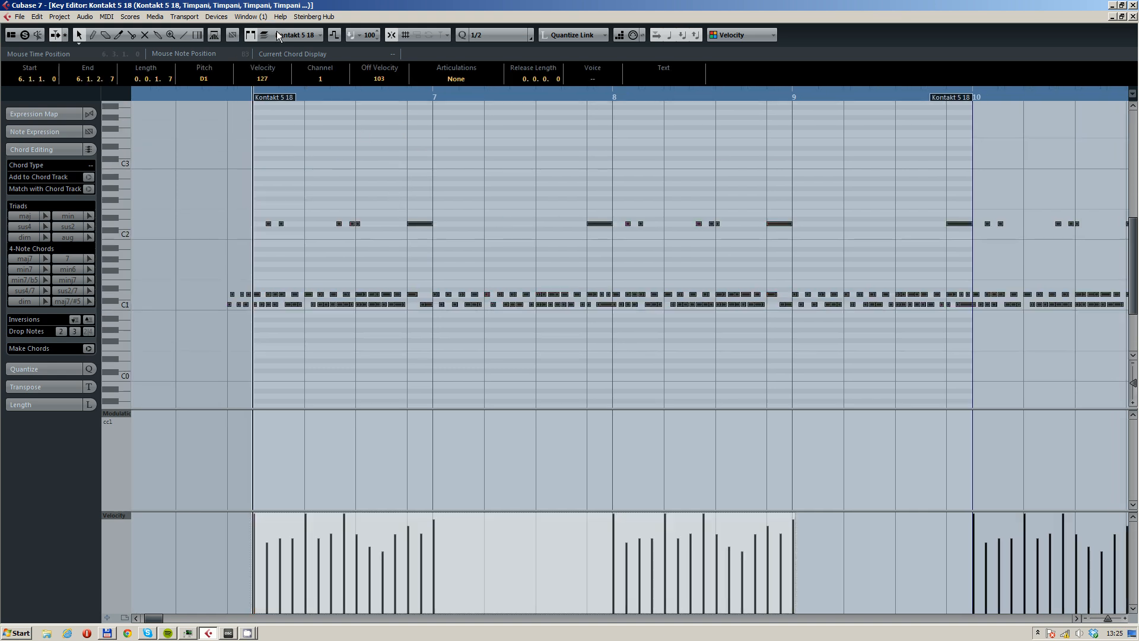
pyautogui.click(376, 164)
# - Solo the Key Editor and play the first Kontakt 5 18 part from bar 6
pyautogui.press('space')
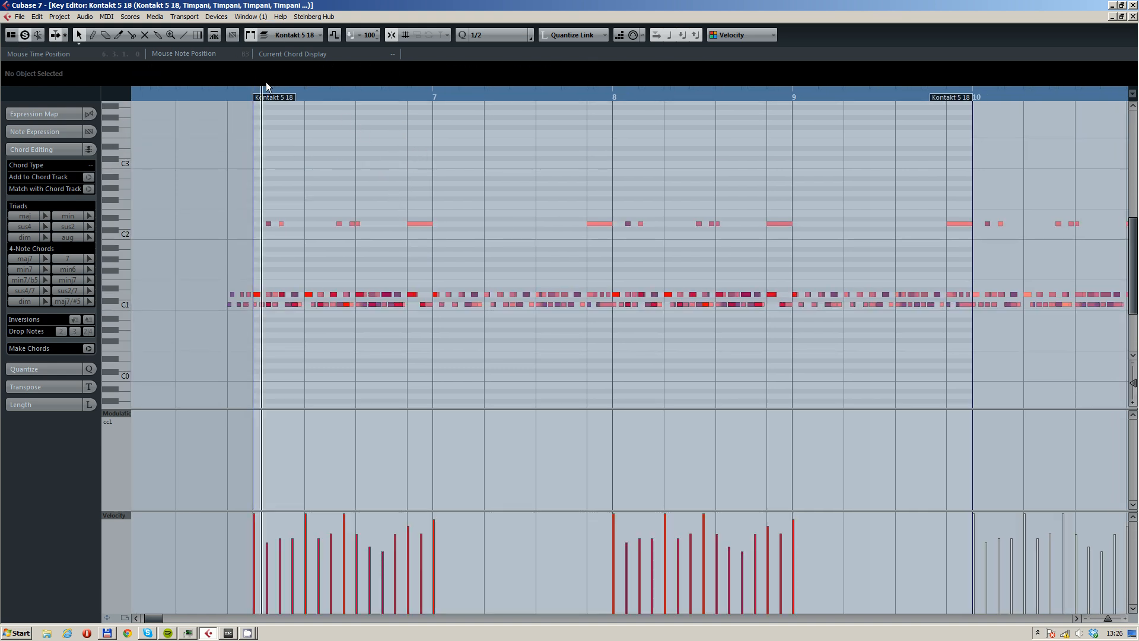
pyautogui.click(268, 91)
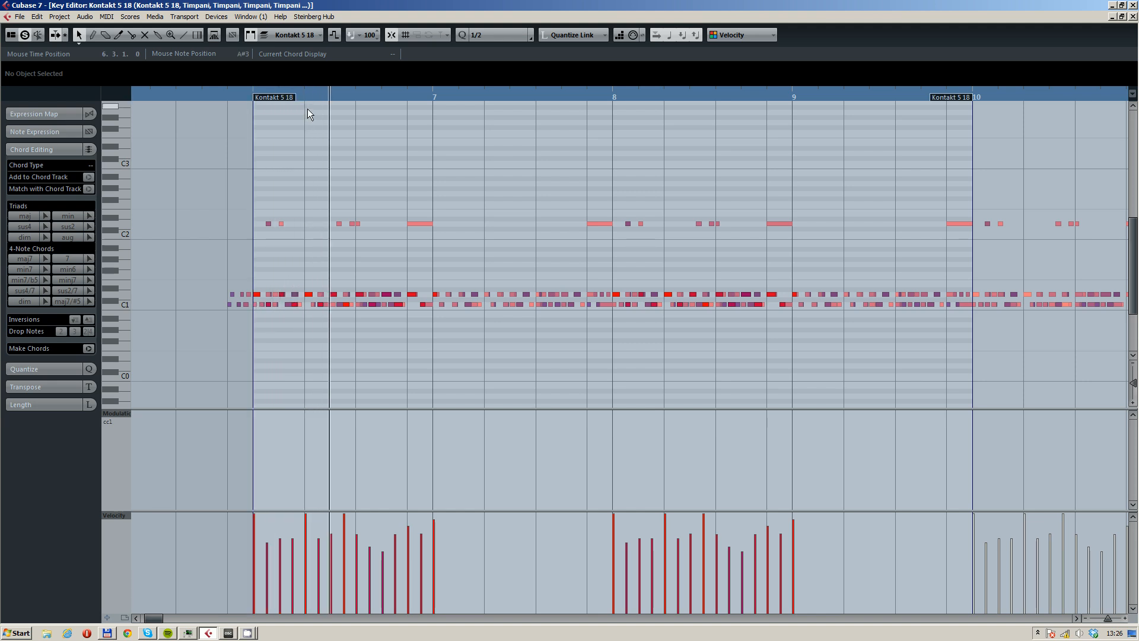
pyautogui.click(296, 35)
pyautogui.click(446, 131)
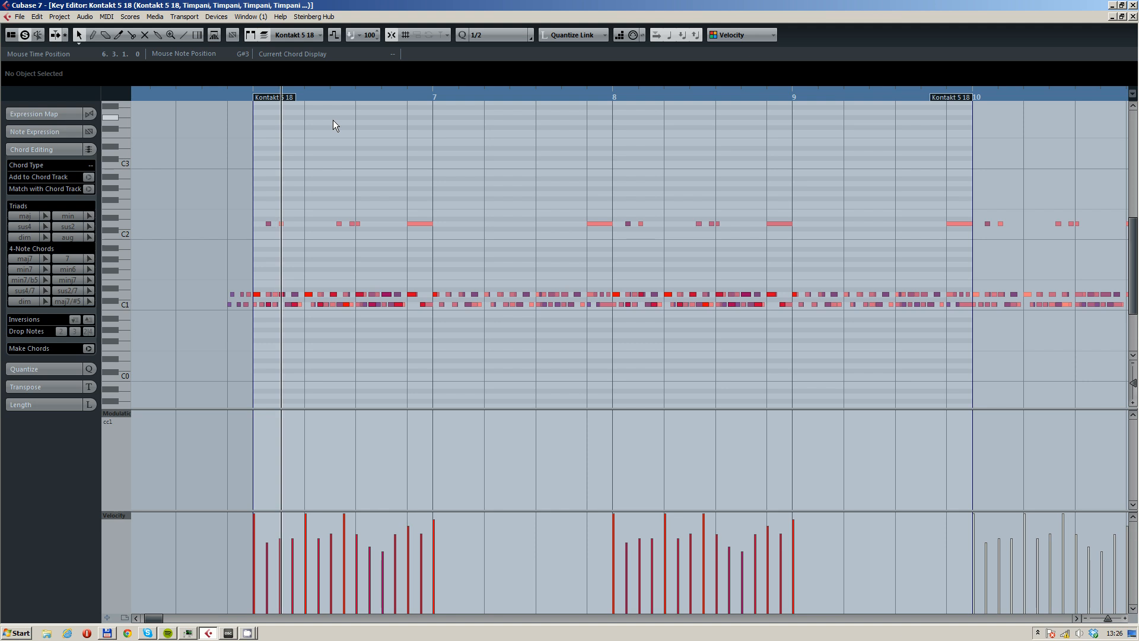
pyautogui.scroll(-2, 450, 155)
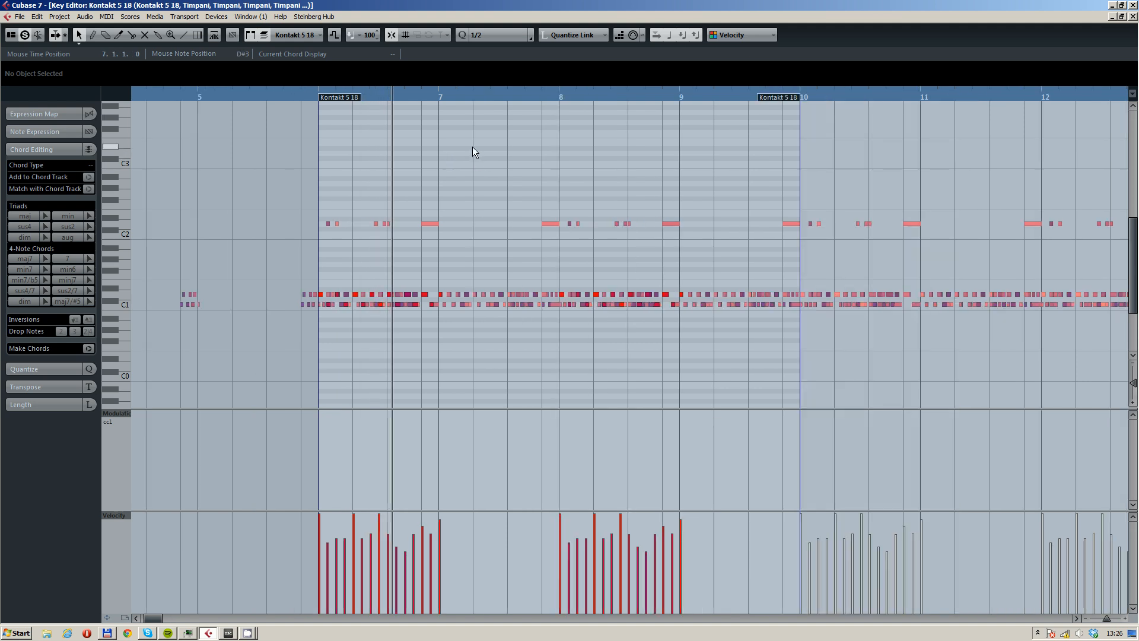
pyautogui.click(323, 96)
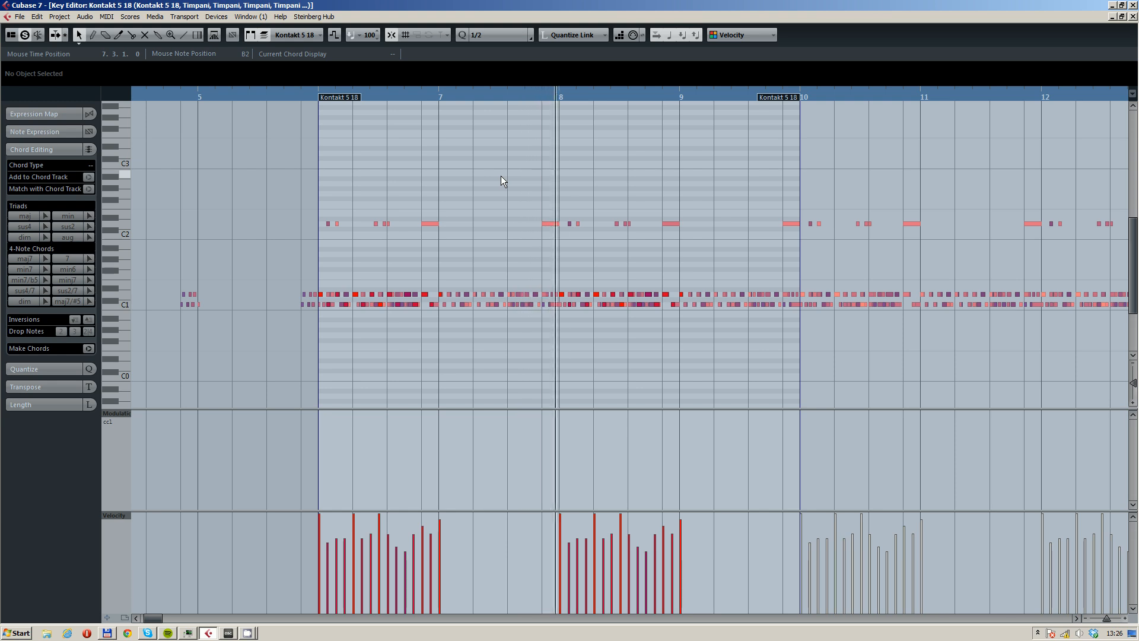
pyautogui.hscroll(2, 500, 180)
# - Switch the edited part to the second Kontakt 5 18 part, then to the Timpani part at bar 7
pyautogui.click(304, 35)
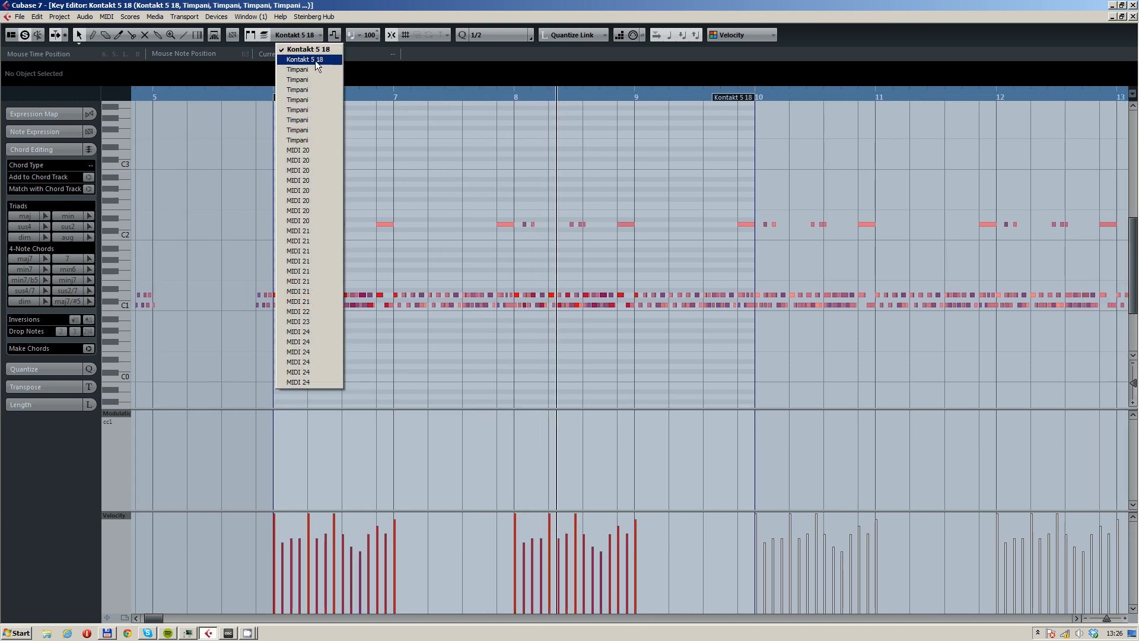
pyautogui.click(315, 60)
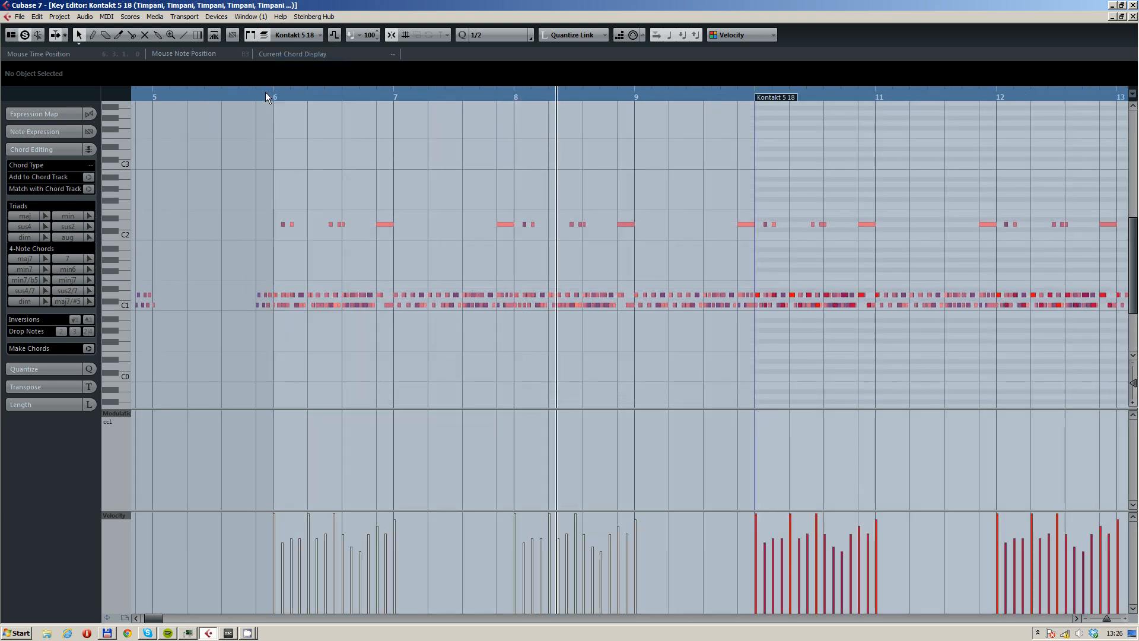
pyautogui.click(299, 37)
pyautogui.click(318, 80)
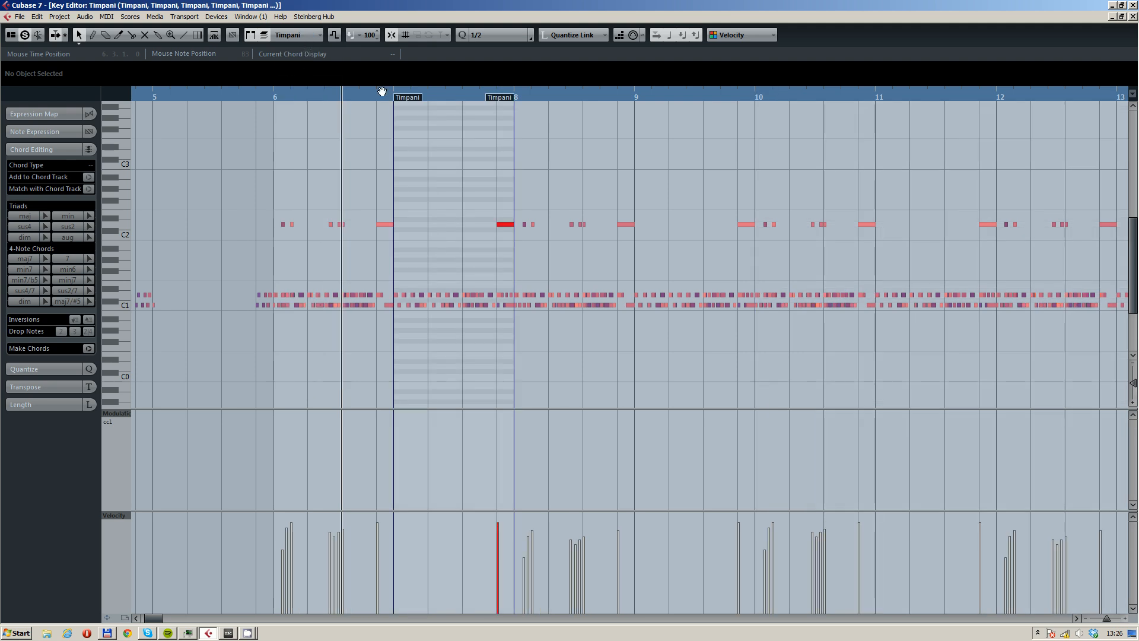
pyautogui.moveTo(385, 90); pyautogui.dragTo(394, 94)
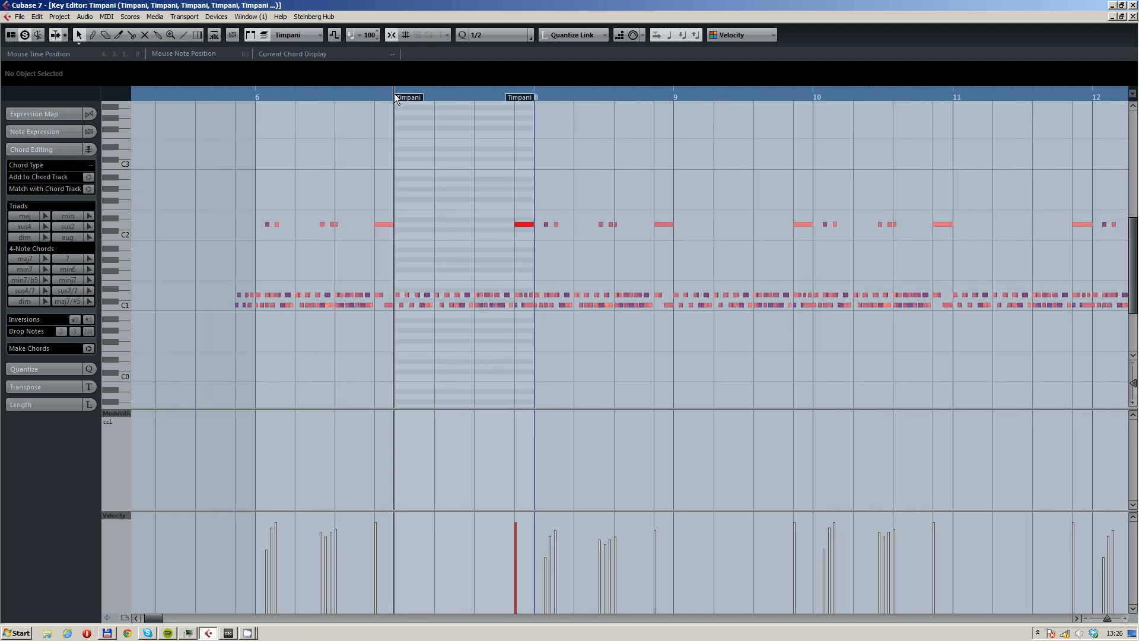
# - Select the long timpani note at the end of bar 6, play from bar 6, and switch to the Timpani part at bar 7
pyautogui.click(380, 226)
pyautogui.click(265, 94)
pyautogui.press('space')
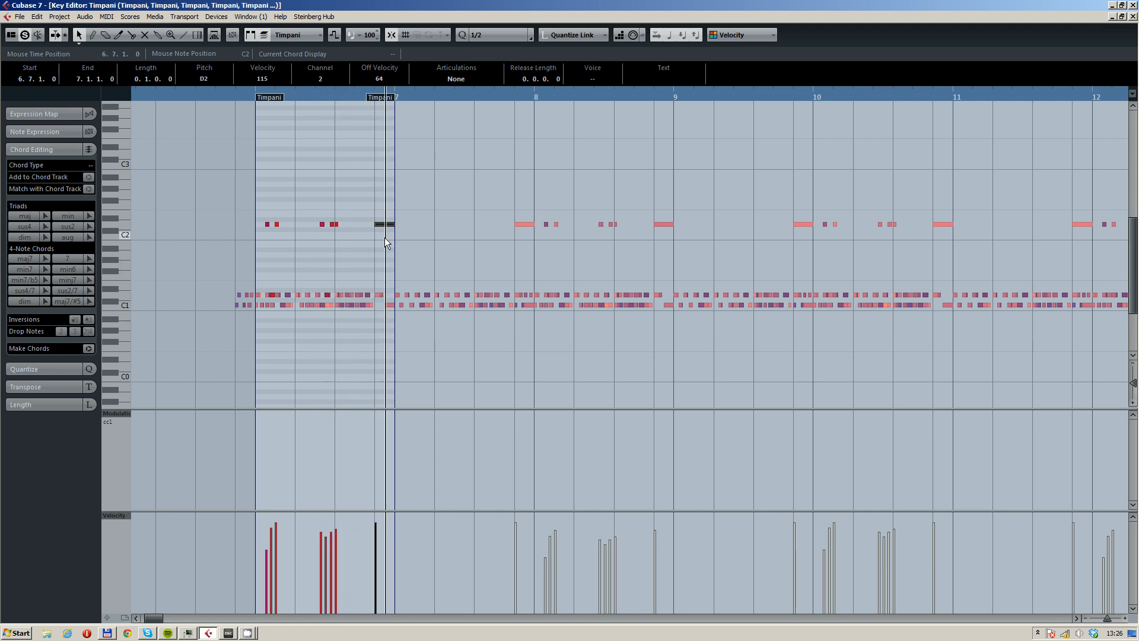
pyautogui.click(455, 201)
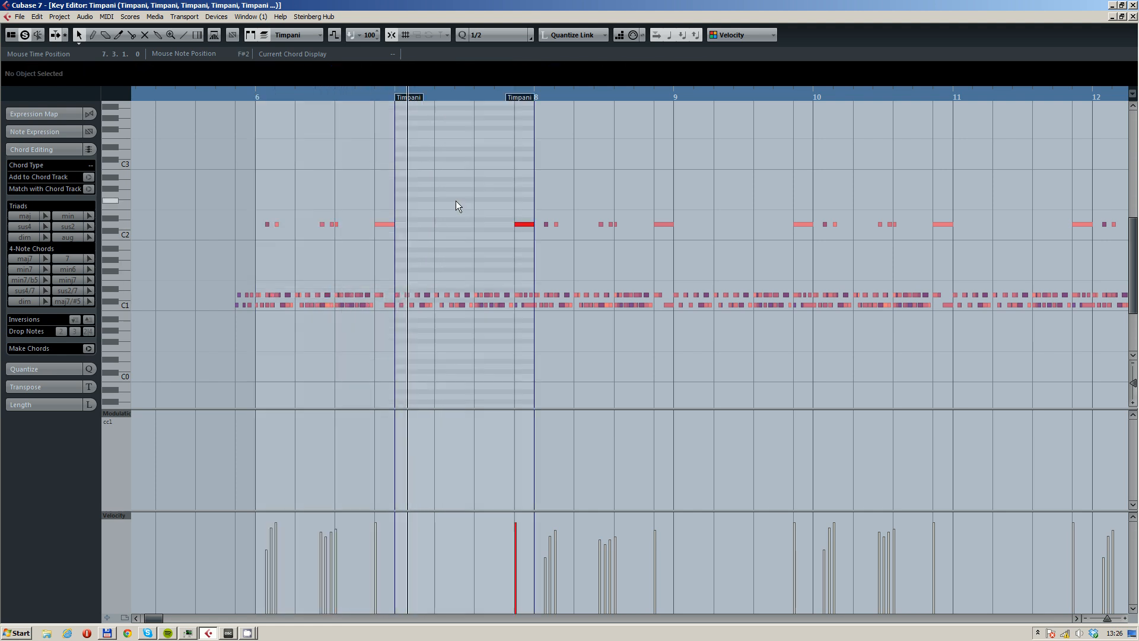
# - Switch the edited part to the Timpani part at bar 8, then to the MIDI 20 part at bar 9
pyautogui.click(303, 35)
pyautogui.click(322, 90)
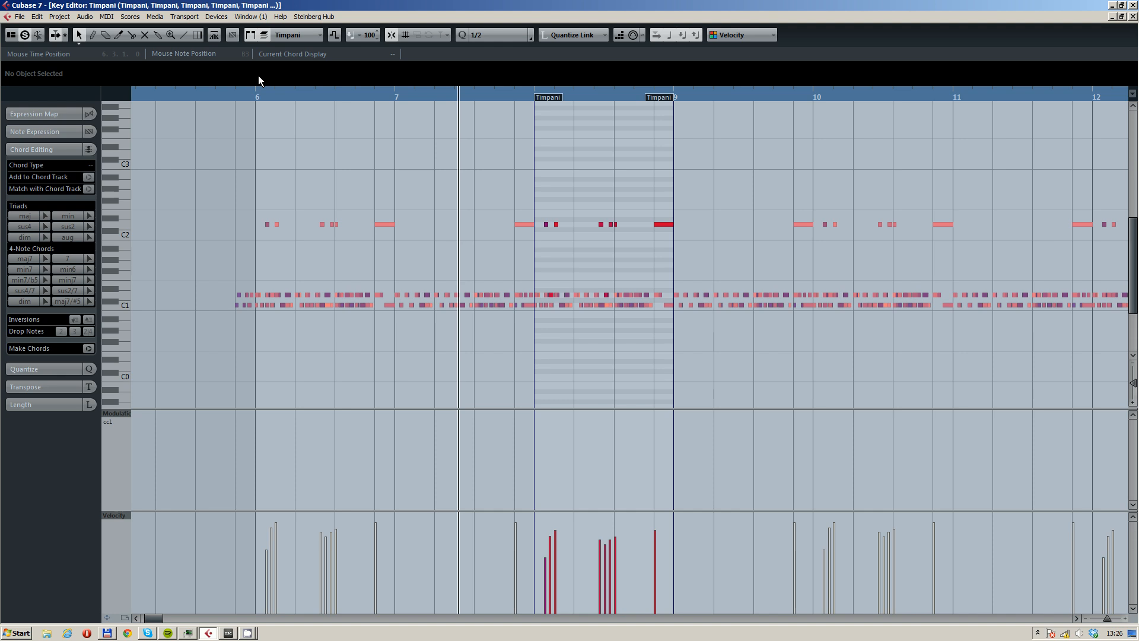
pyautogui.click(296, 37)
pyautogui.click(322, 184)
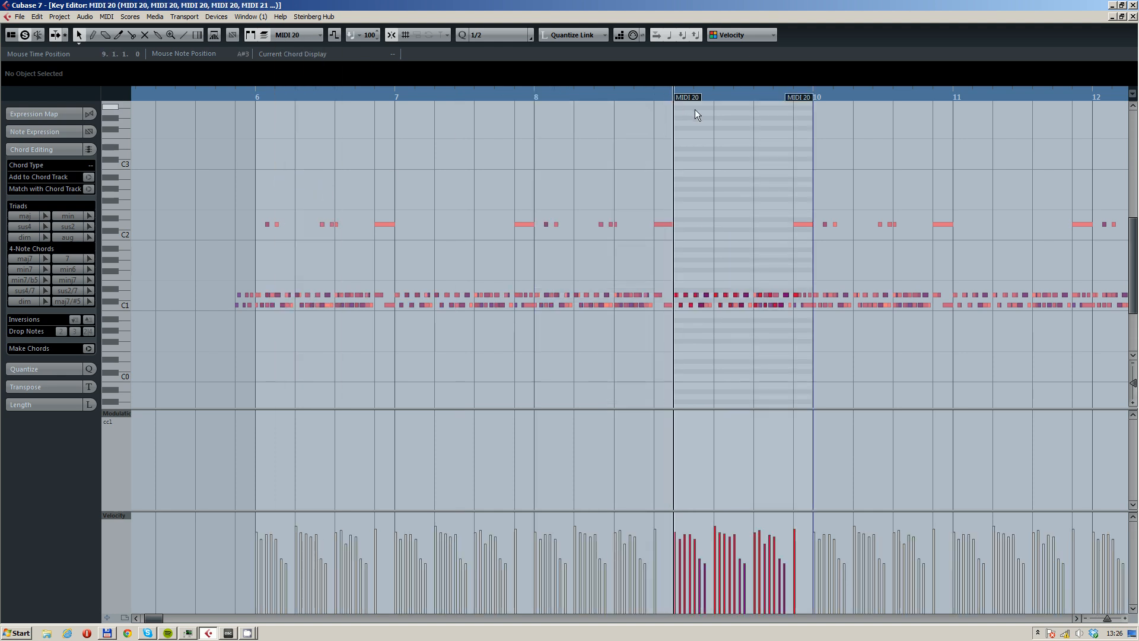
pyautogui.moveTo(711, 161); pyautogui.dragTo(493, 208)
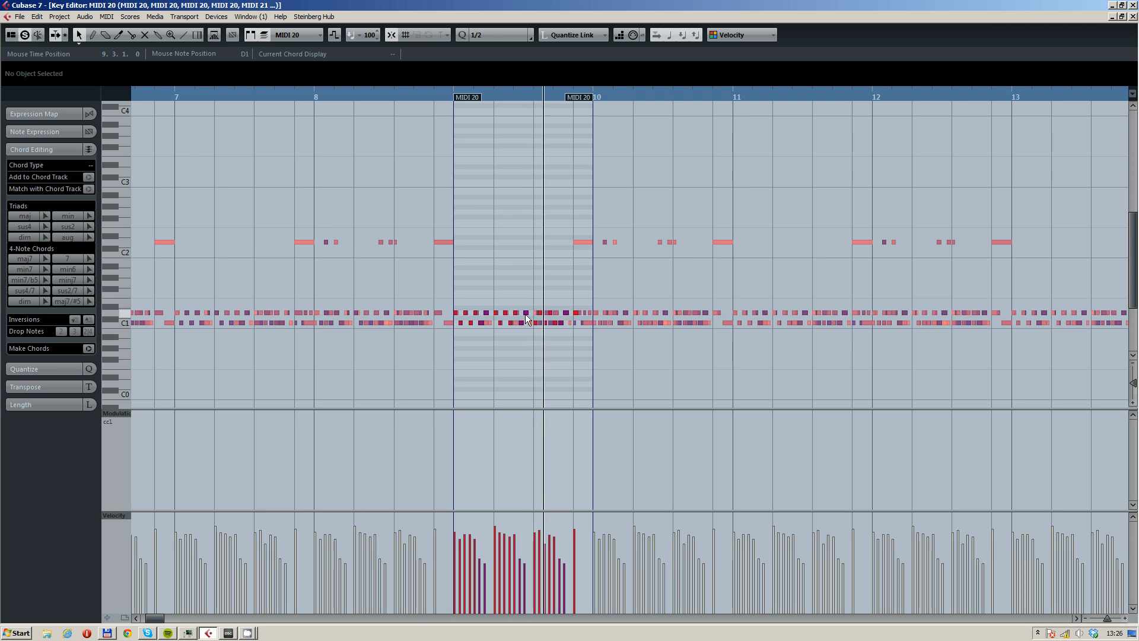
# - Switch the edited part to the MIDI 20 part at bar 13, then to the MIDI 21 part at bar 9 and play from bar 9
pyautogui.click(298, 37)
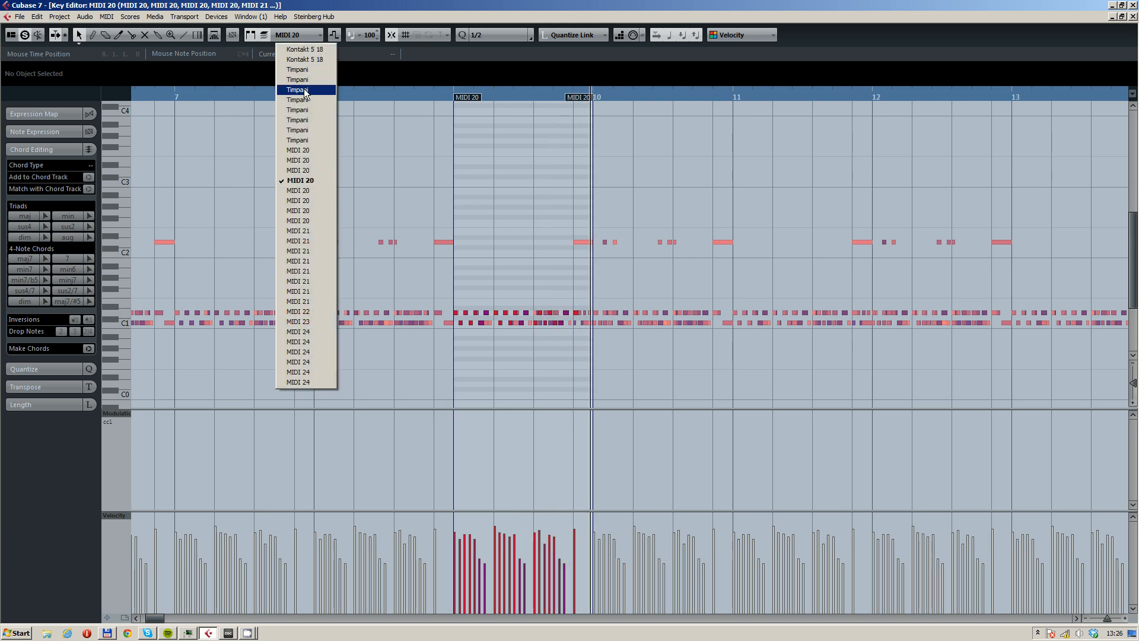
pyautogui.click(310, 221)
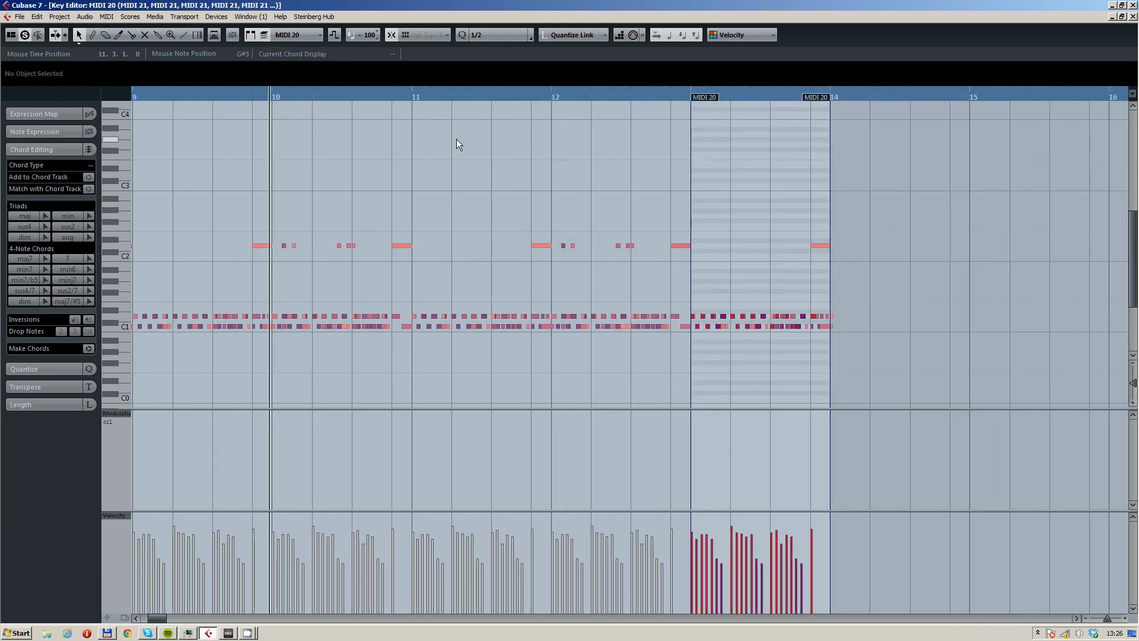
pyautogui.click(291, 35)
pyautogui.click(332, 252)
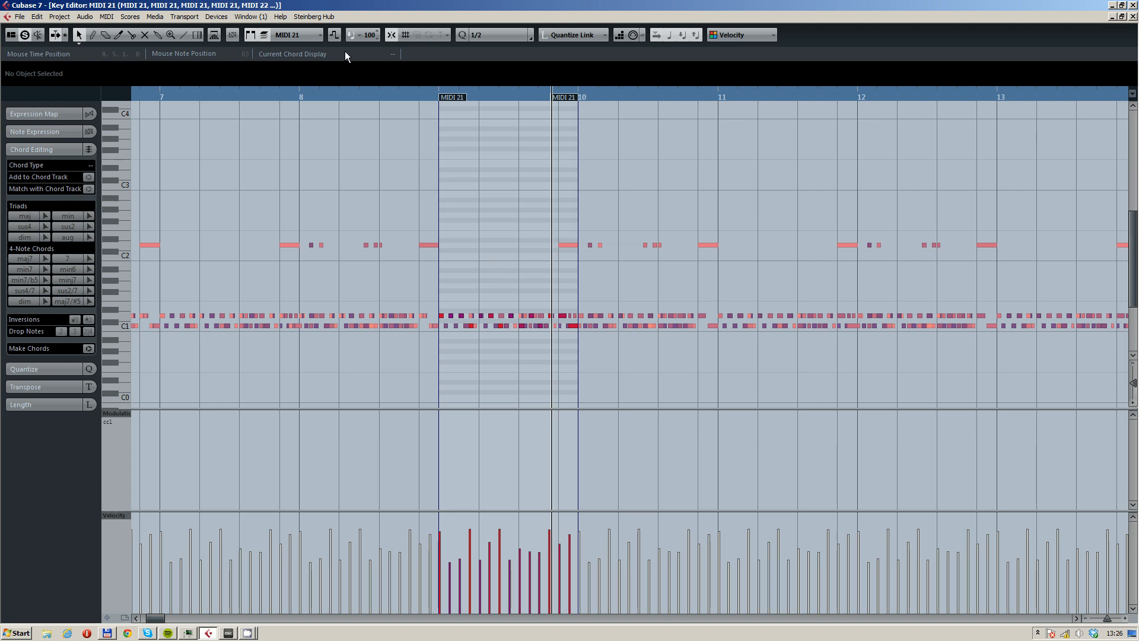
pyautogui.click(437, 97)
pyautogui.press('space')
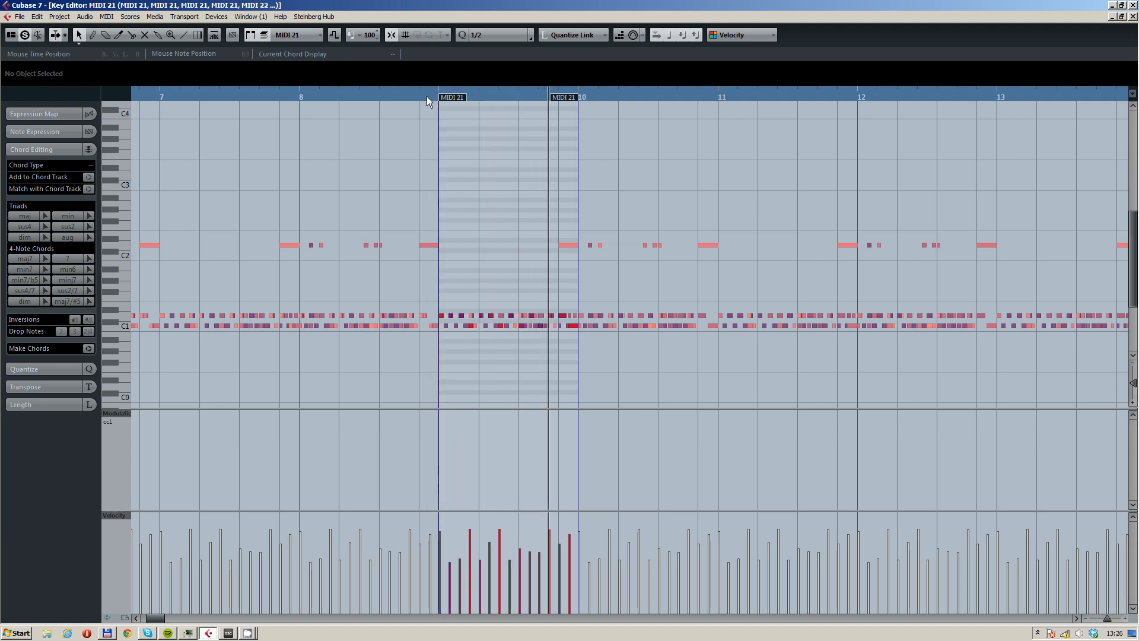
# - Switch the edited part to the MIDI 22 part and play it from bar 9, then from just before bar 6
pyautogui.click(297, 34)
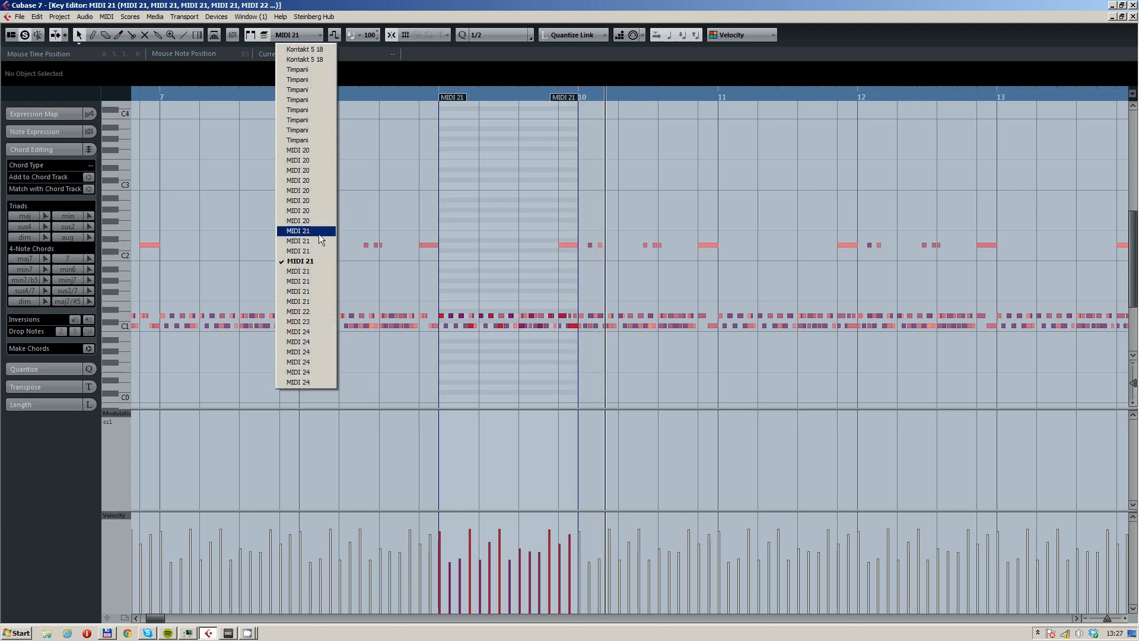
pyautogui.click(323, 311)
pyautogui.click(435, 95)
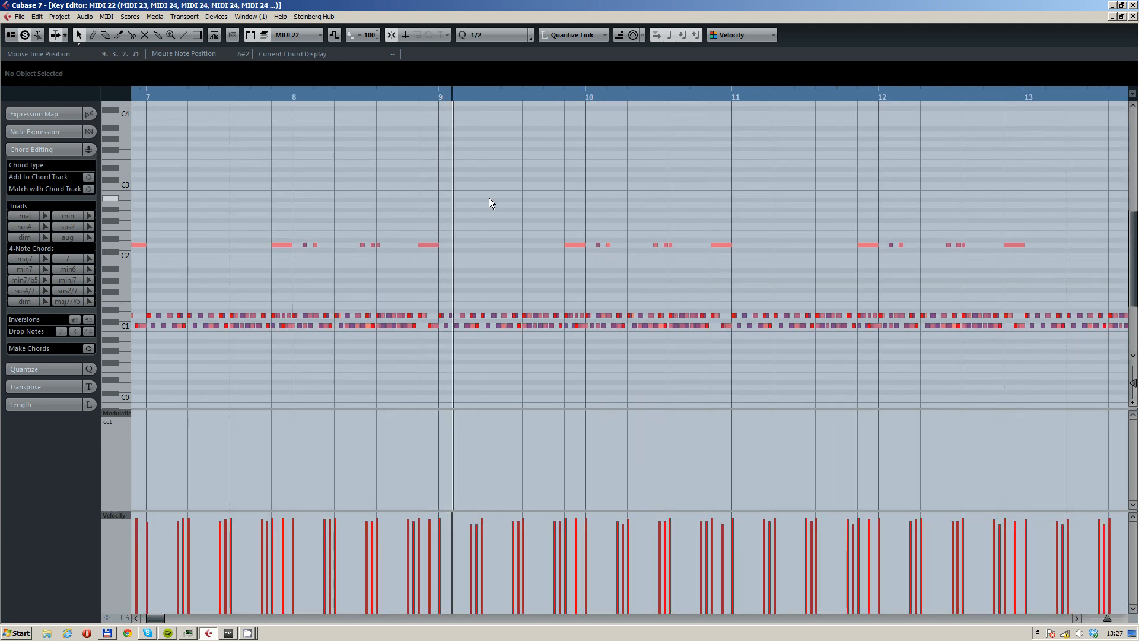
pyautogui.scroll(-2, 489, 197)
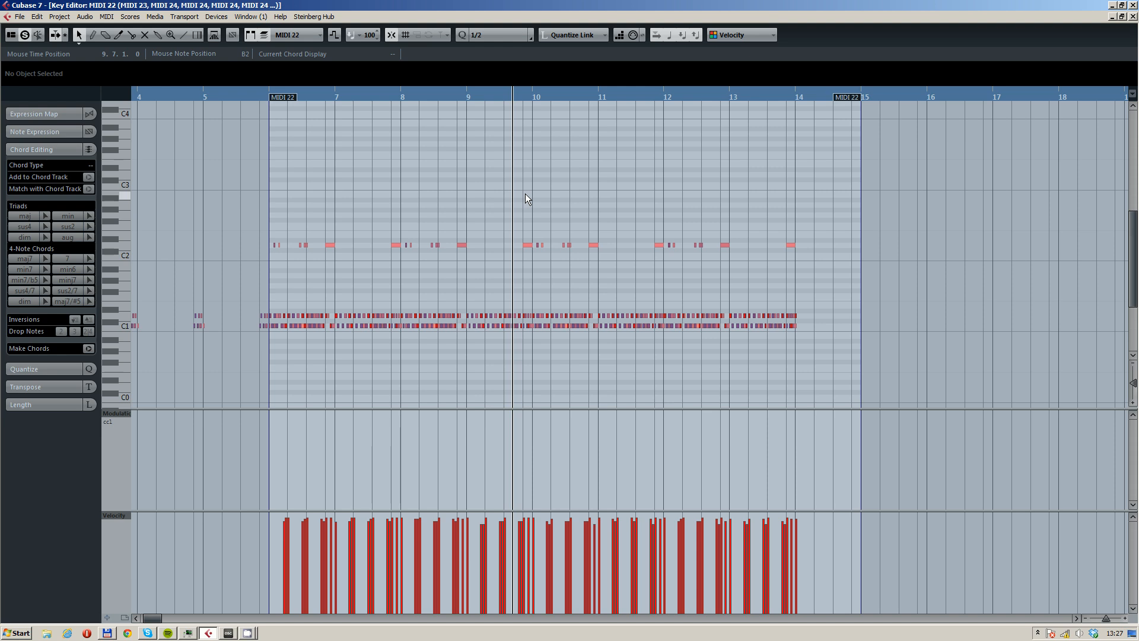
pyautogui.click(257, 94)
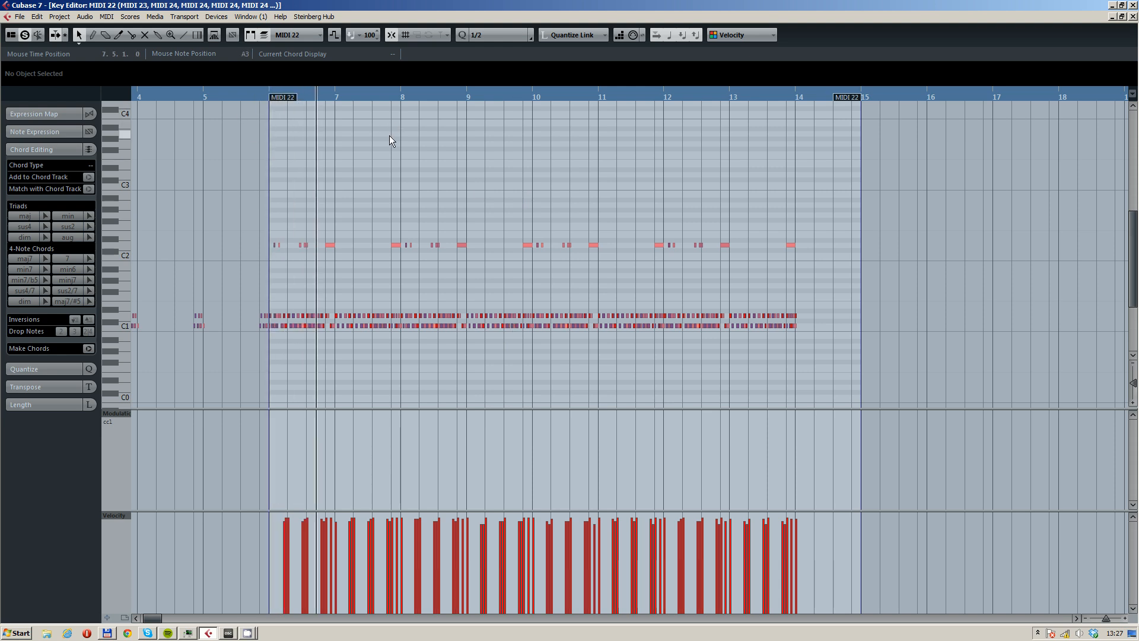
# - Switch to the MIDI 24 part at bar 7 and play the hits before bar 8 with the Low Boms channel's pre filters bypassed
pyautogui.click(315, 33)
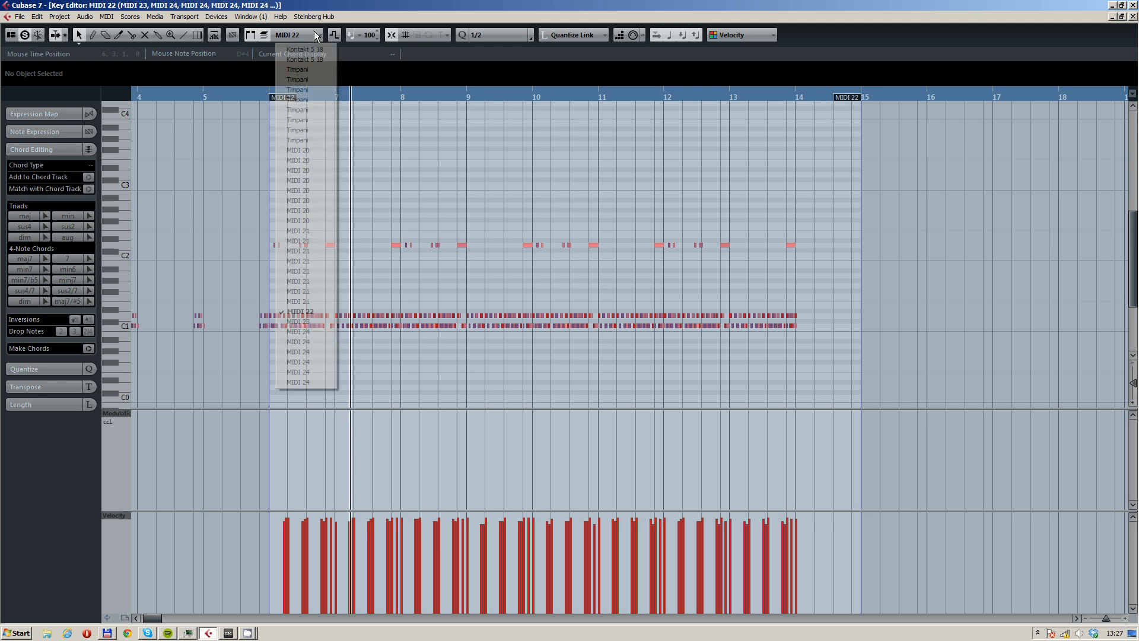
pyautogui.click(317, 351)
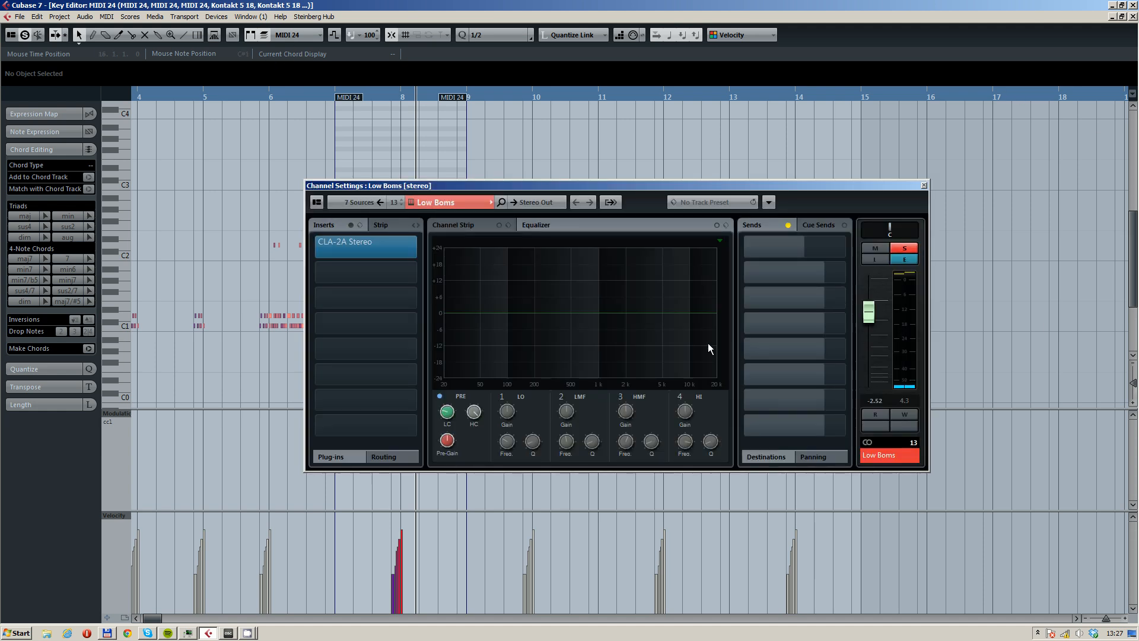
pyautogui.click(391, 96)
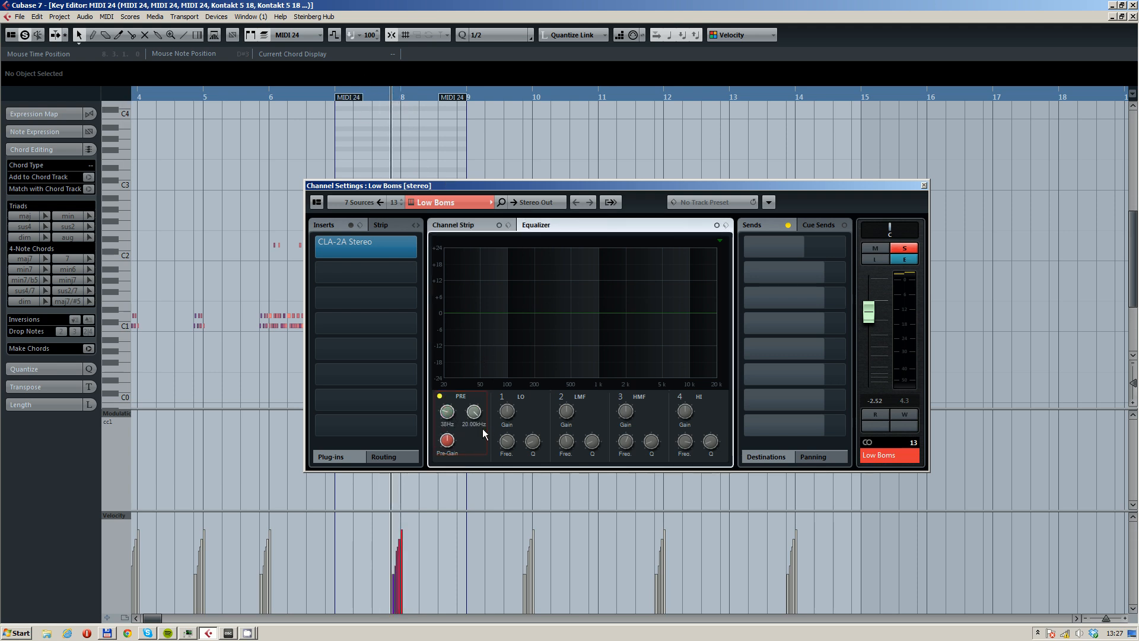
pyautogui.press('space')
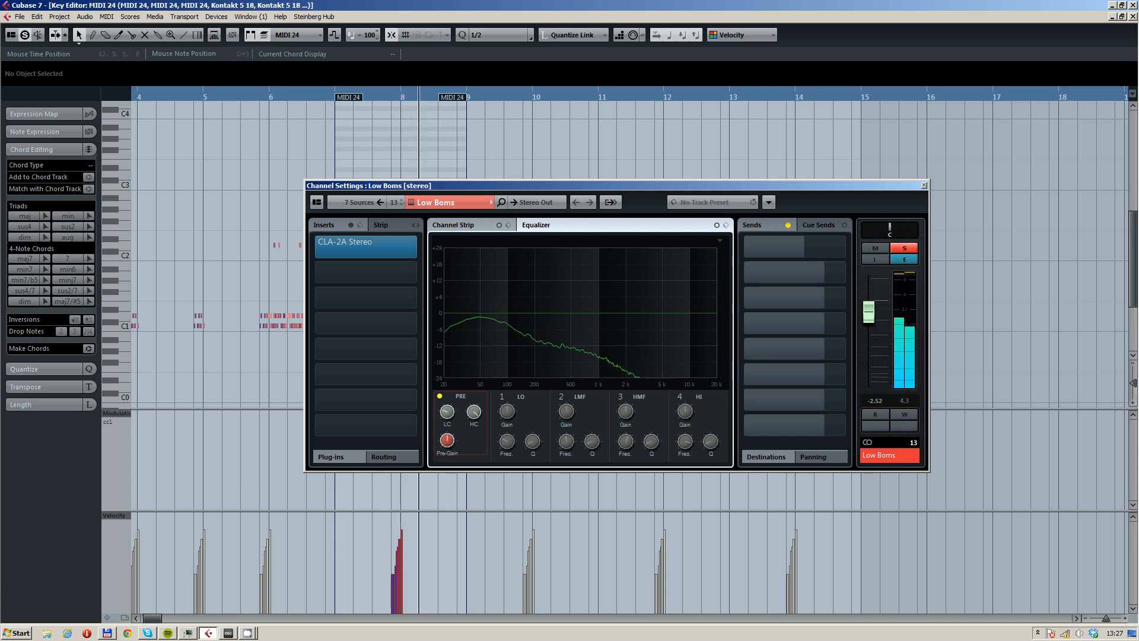
# - Re-enable the Low Boms channel's pre filters, replay the hits leading into bar 8, and close the channel settings
pyautogui.click(440, 396)
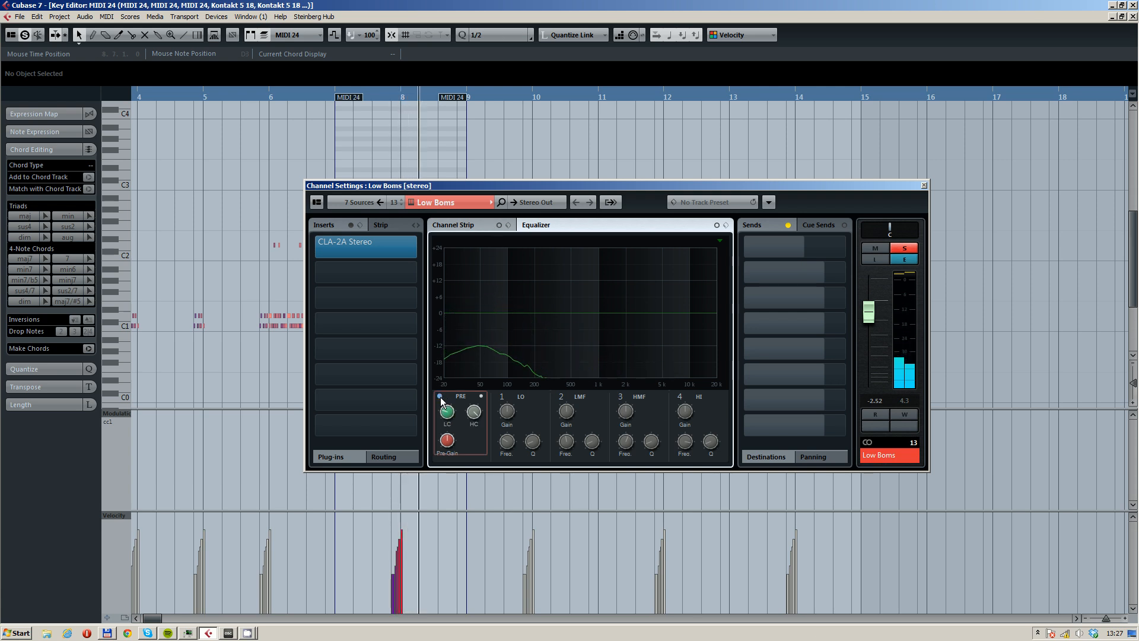
pyautogui.click(392, 97)
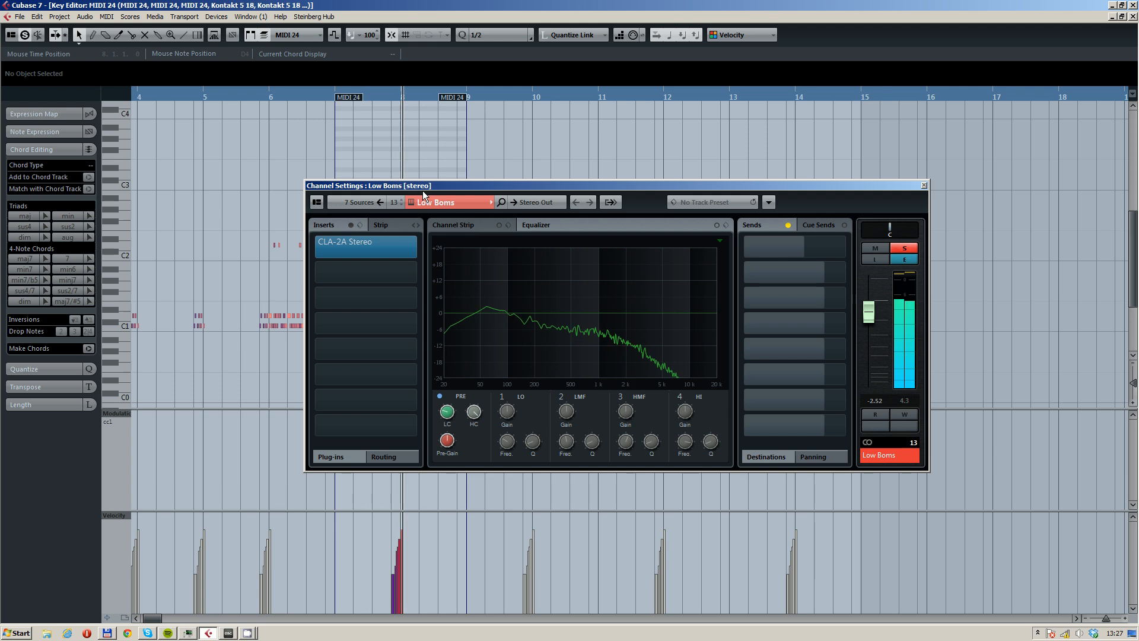
pyautogui.click(447, 413)
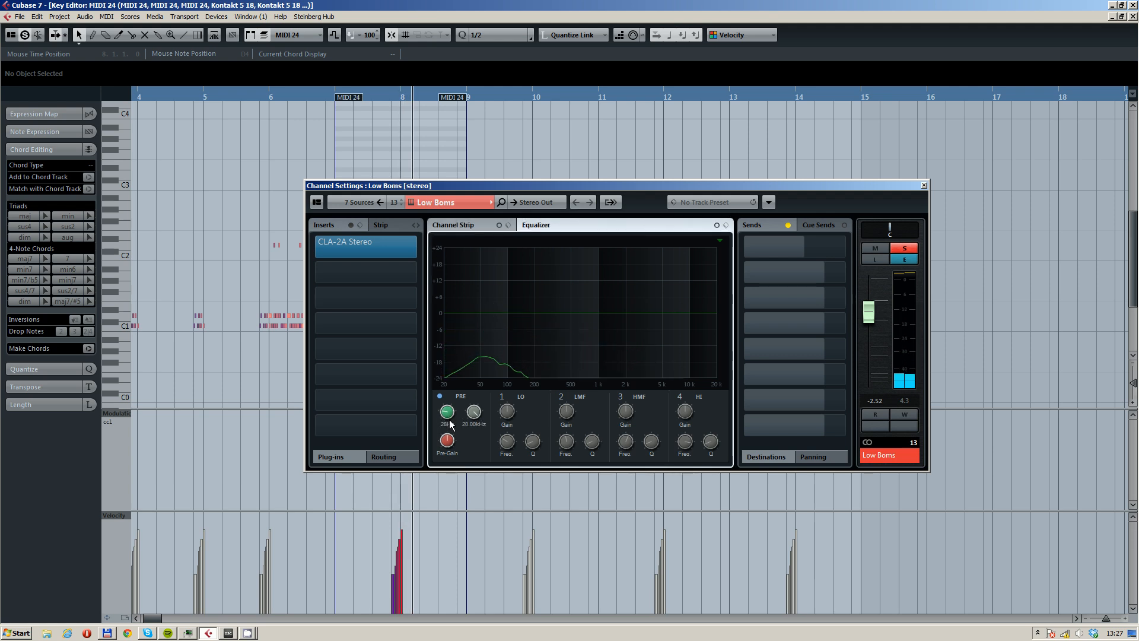
pyautogui.click(390, 98)
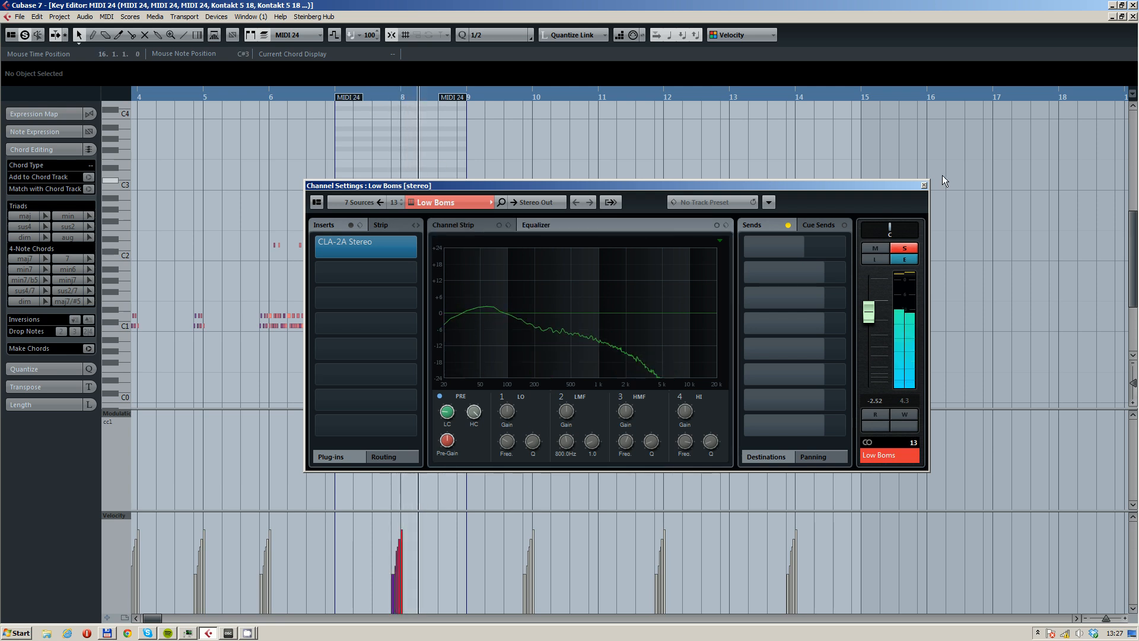
pyautogui.click(924, 185)
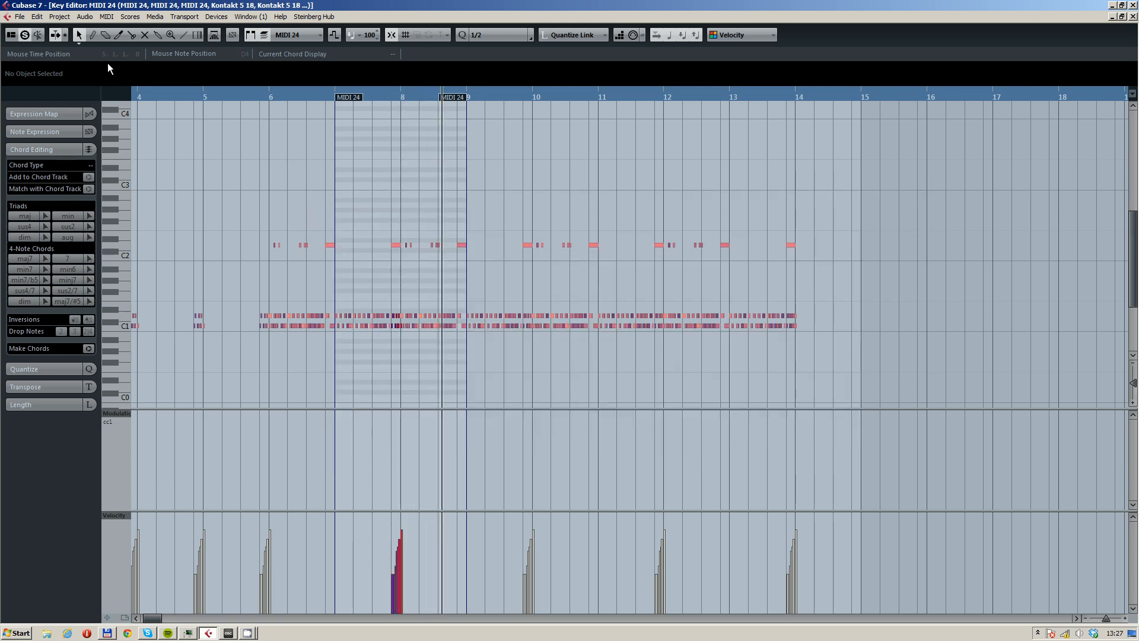
# - Switch the edited part to the MIDI 24 part at bar 13 and move the playback position just before bar 13
pyautogui.click(295, 36)
pyautogui.click(321, 382)
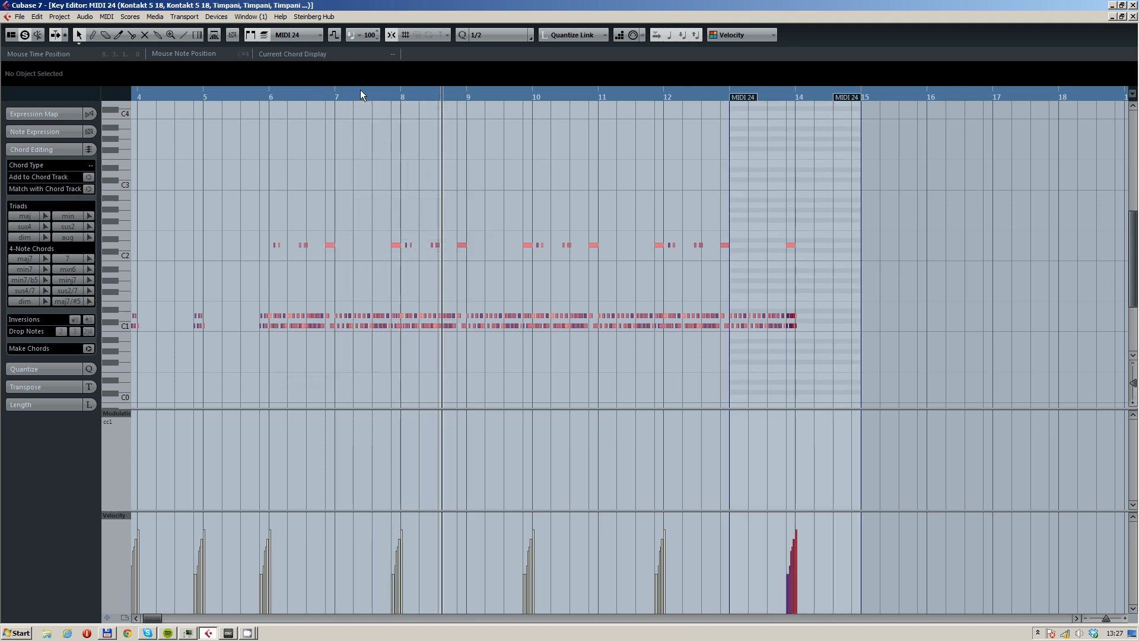
pyautogui.click(714, 96)
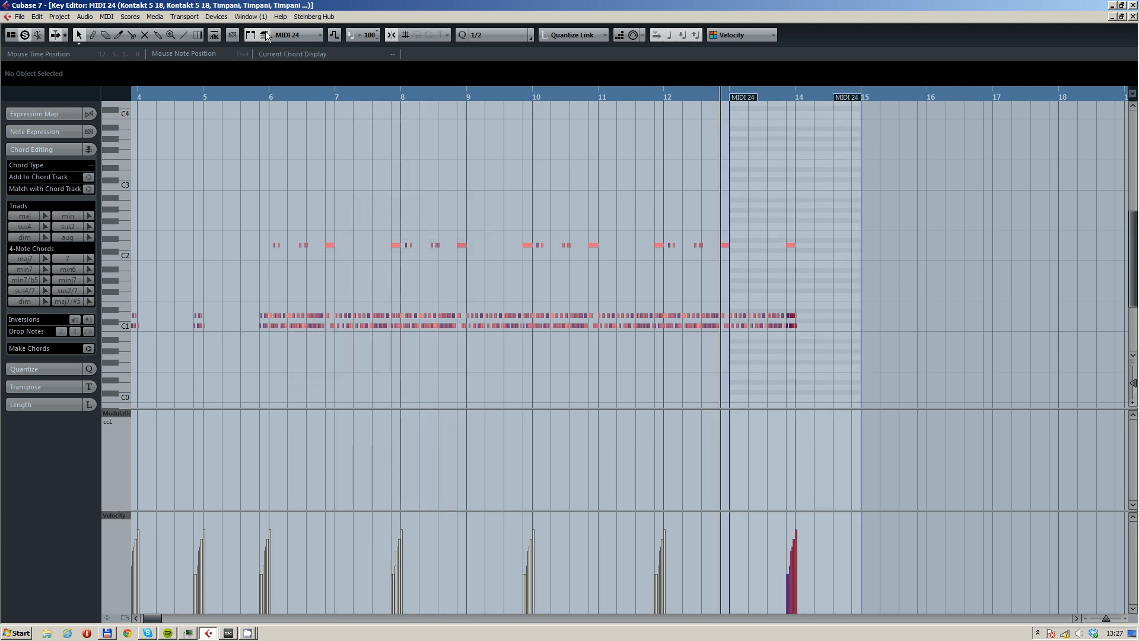
# - Switch the edited part to the MIDI 24 part at bar 5, then to the one at bar 7
pyautogui.click(362, 217)
pyautogui.click(290, 205)
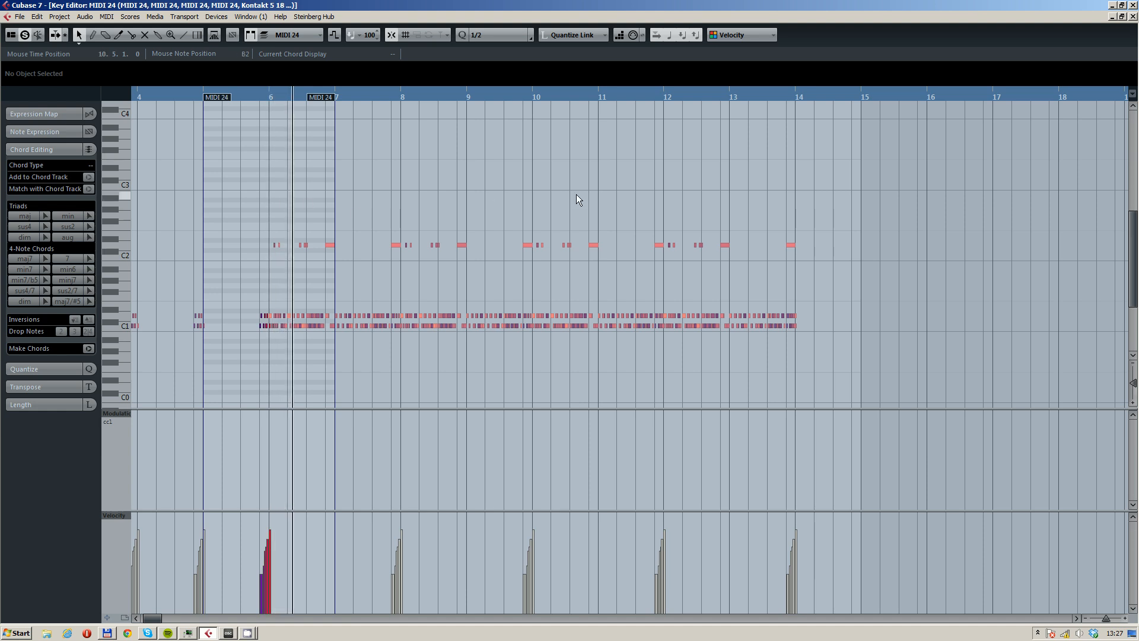
pyautogui.scroll(1, 325, 223)
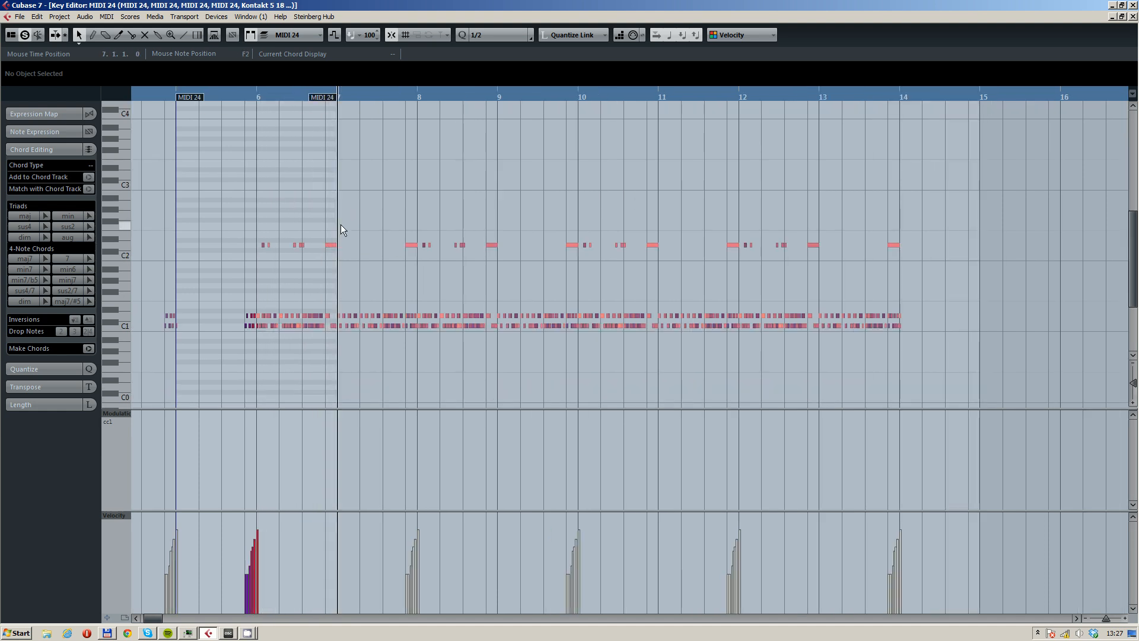
pyautogui.click(370, 231)
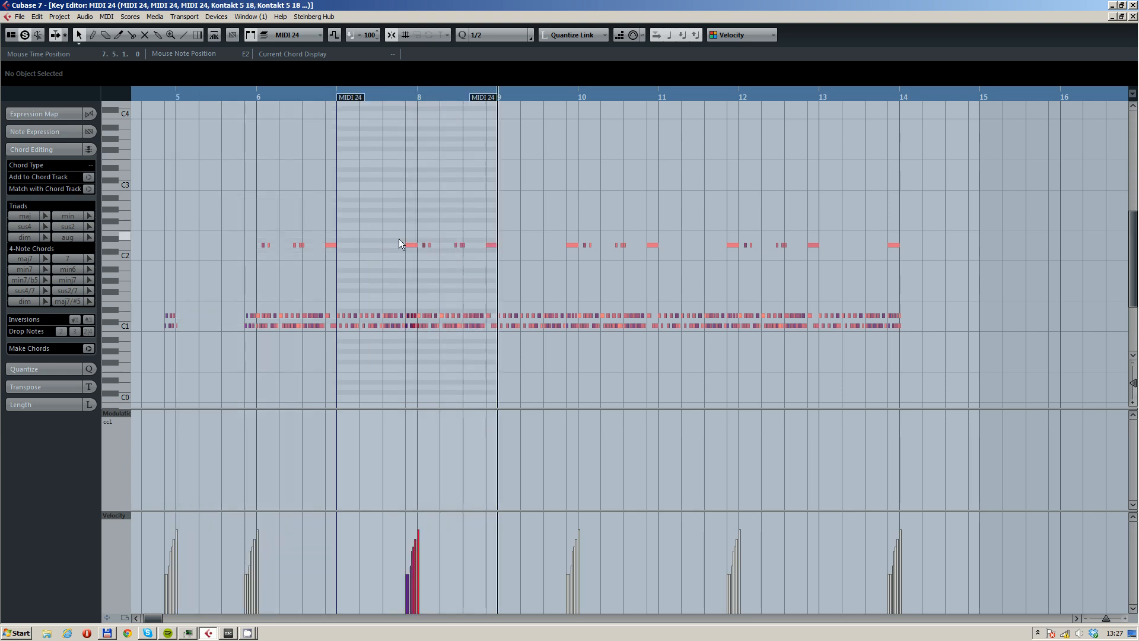
# - Close the Key Editor, deselect the percussion parts and play the project from the Base 2 marker at bar 14
pyautogui.click(1133, 17)
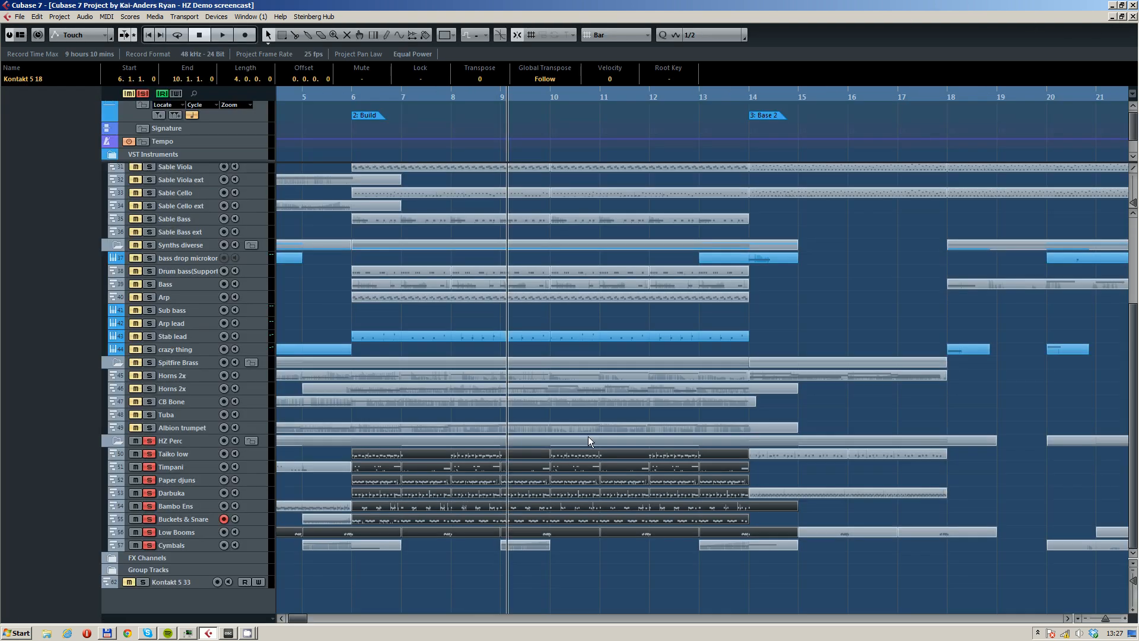
pyautogui.click(769, 474)
pyautogui.hscroll(5, 450, 478)
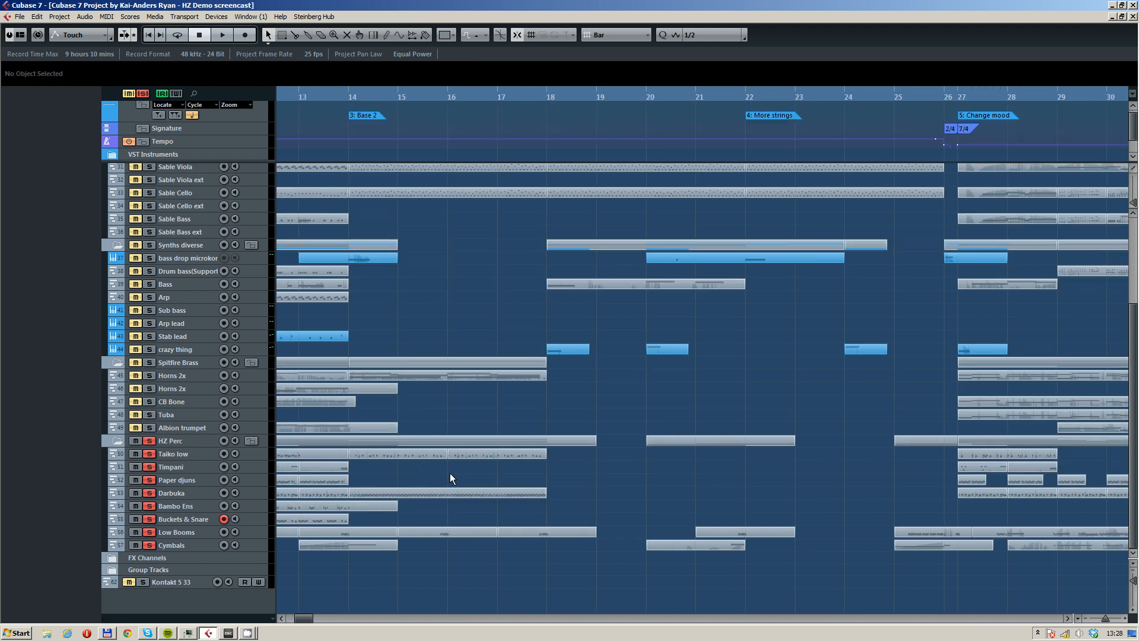
pyautogui.doubleClick(349, 94)
pyautogui.scroll(1, 524, 399)
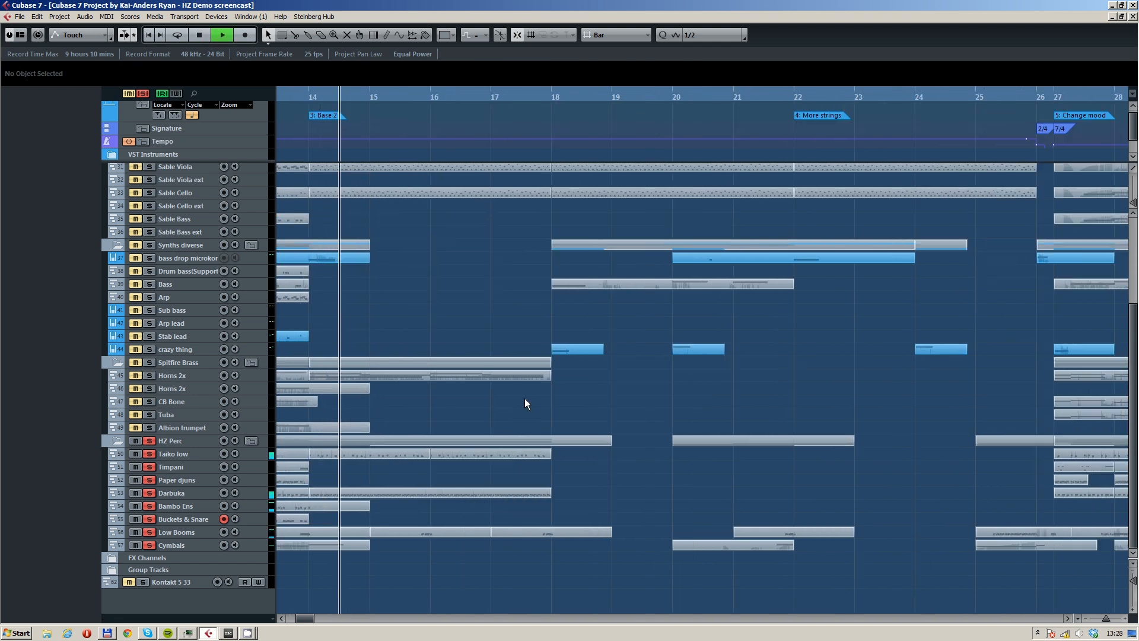
pyautogui.press('space')
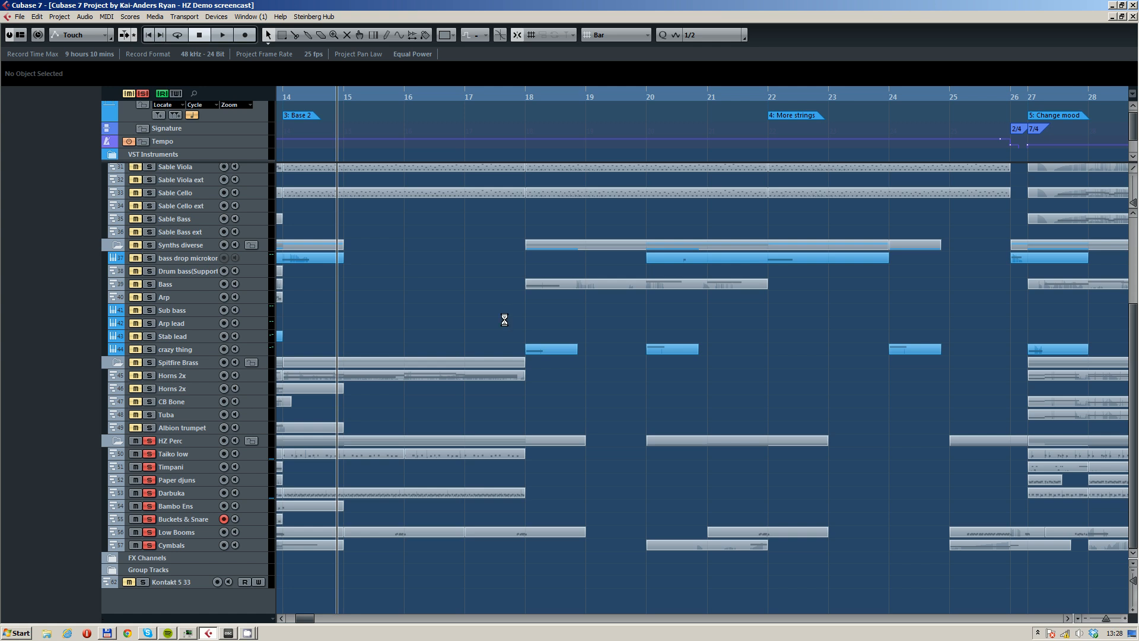
# - Set the cycle range from bar 52 to bar 54 in the empty area after the arrangement
pyautogui.scroll(-2, 505, 319)
pyautogui.hscroll(5, 685, 295)
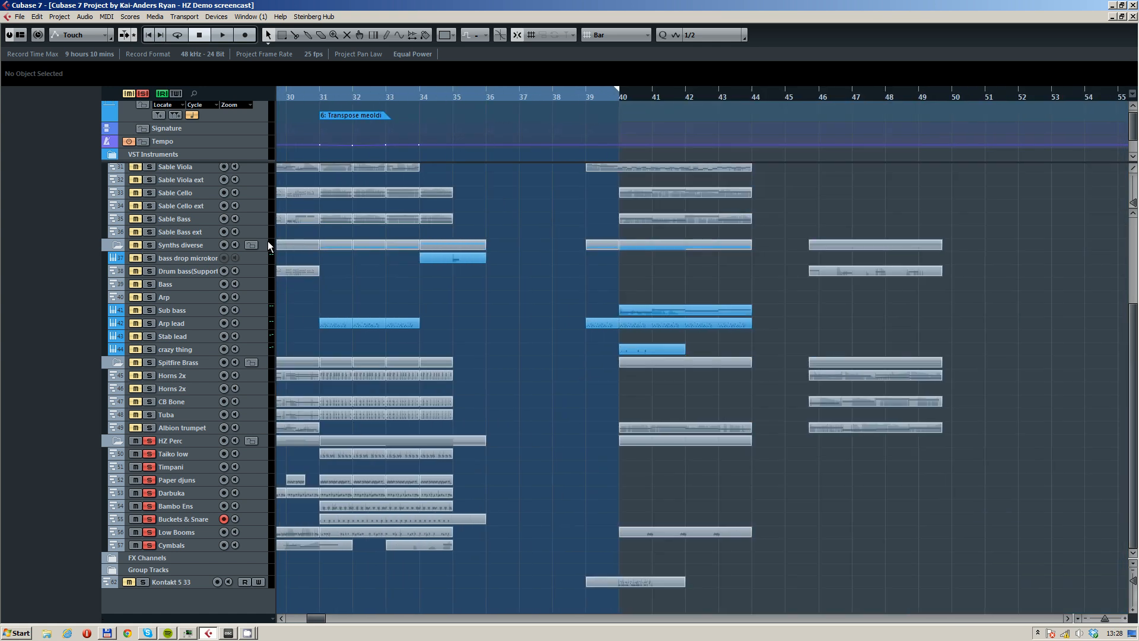
pyautogui.scroll(3, 574, 314)
pyautogui.hscroll(5, 407, 183)
pyautogui.scroll(-4, 407, 183)
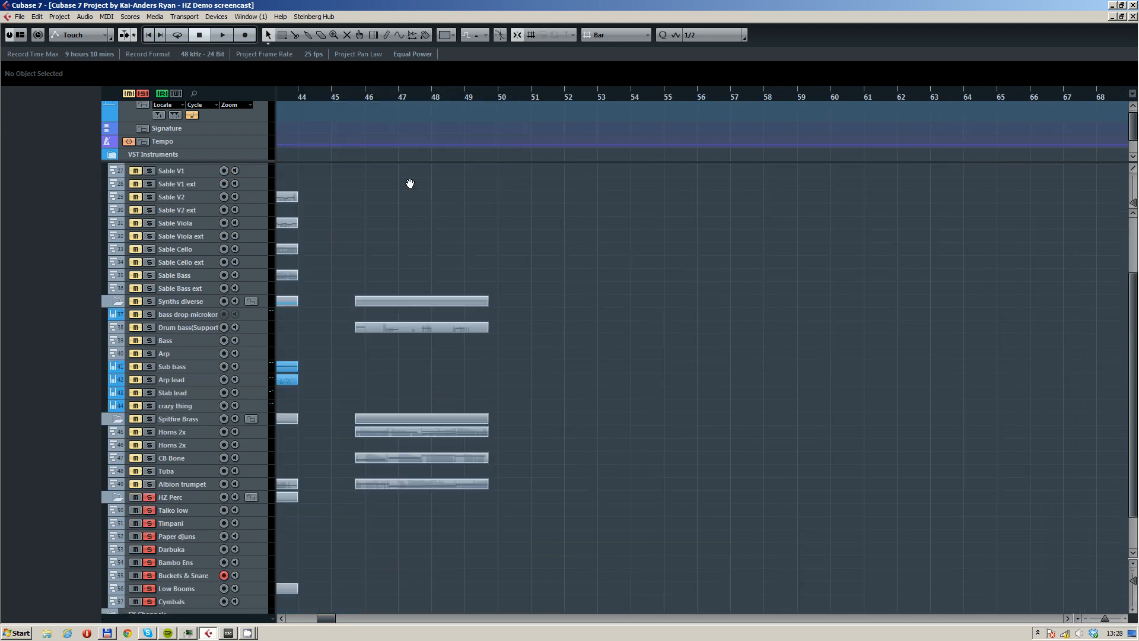
pyautogui.moveTo(550, 99); pyautogui.dragTo(588, 96)
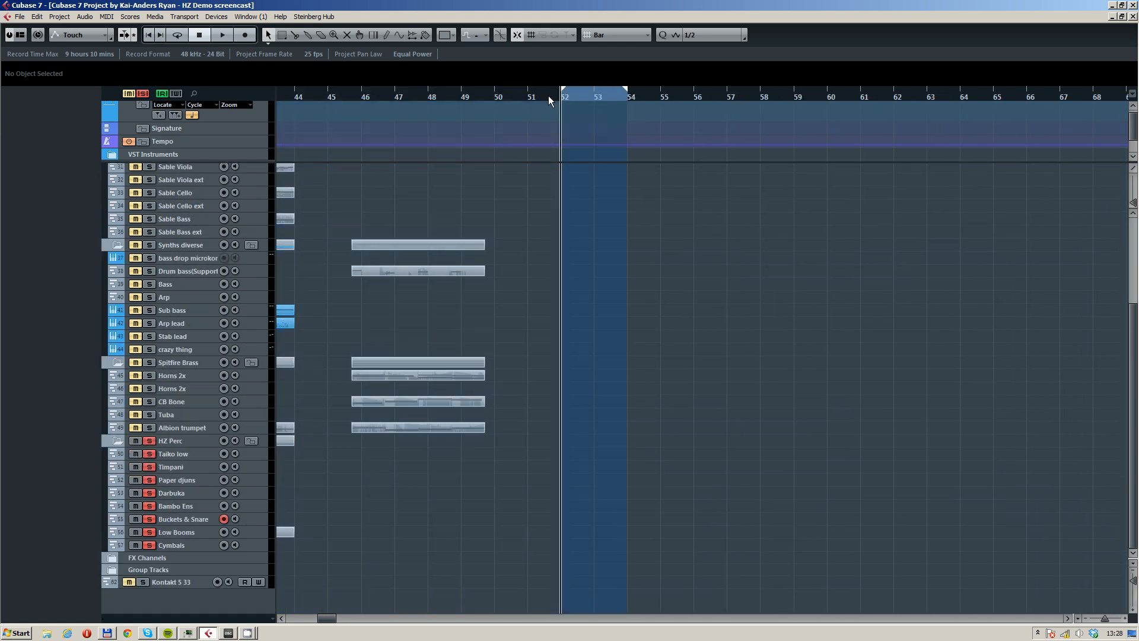
# - Place the playback cursor at bar 51, ahead of the cycle range, and select the Taiko low track
pyautogui.scroll(5, 557, 128)
pyautogui.hscroll(3, 451, 205)
pyautogui.scroll(-1, 443, 205)
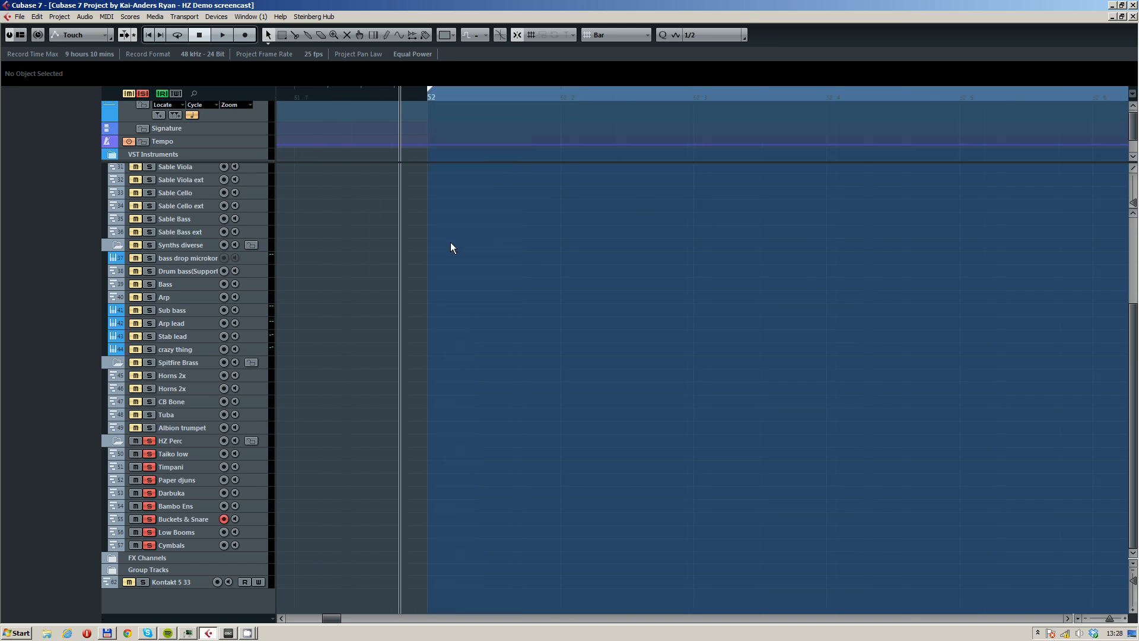
pyautogui.scroll(-3, 450, 247)
pyautogui.click(348, 95)
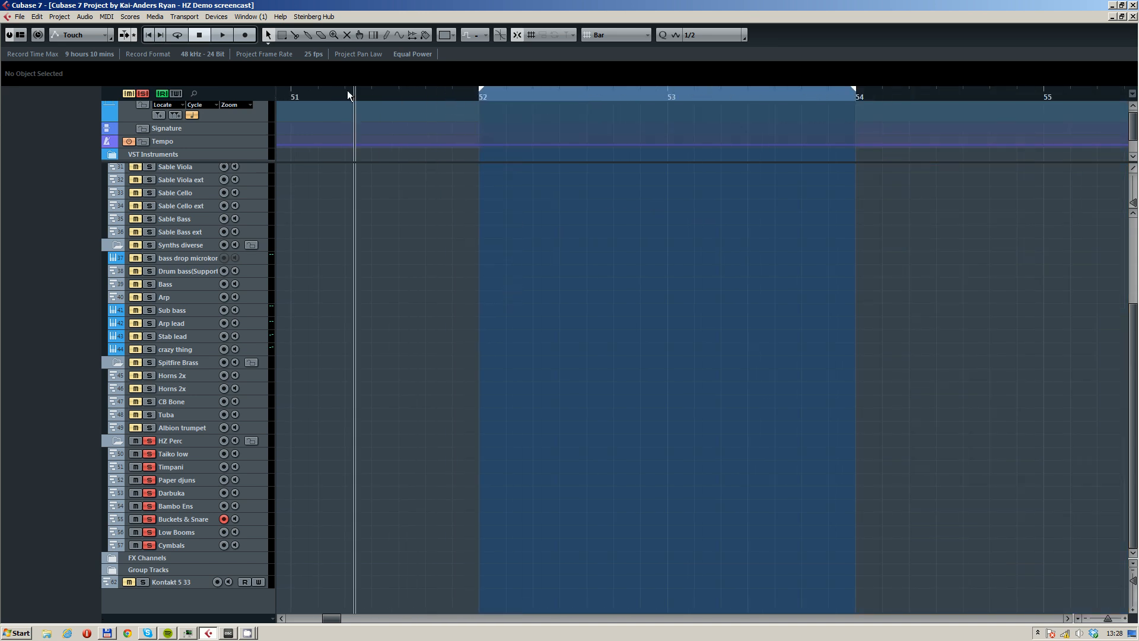
pyautogui.click(188, 453)
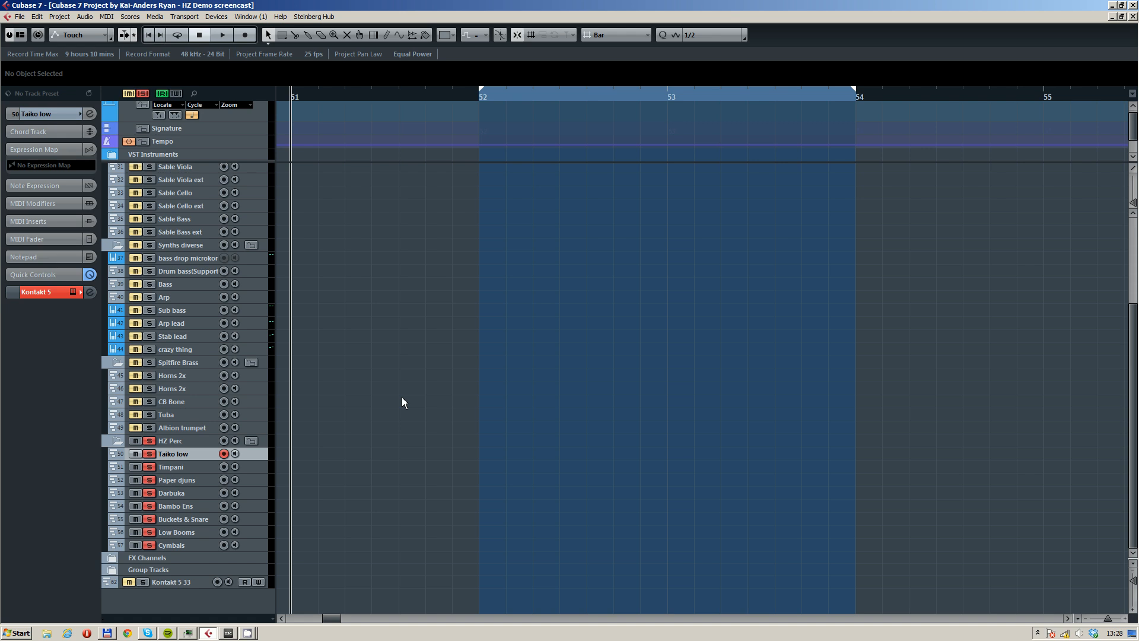
# - Record a MIDI take on the Taiko low track from bar 51 and open it in the Key Editor
pyautogui.press('KP_Multiply')
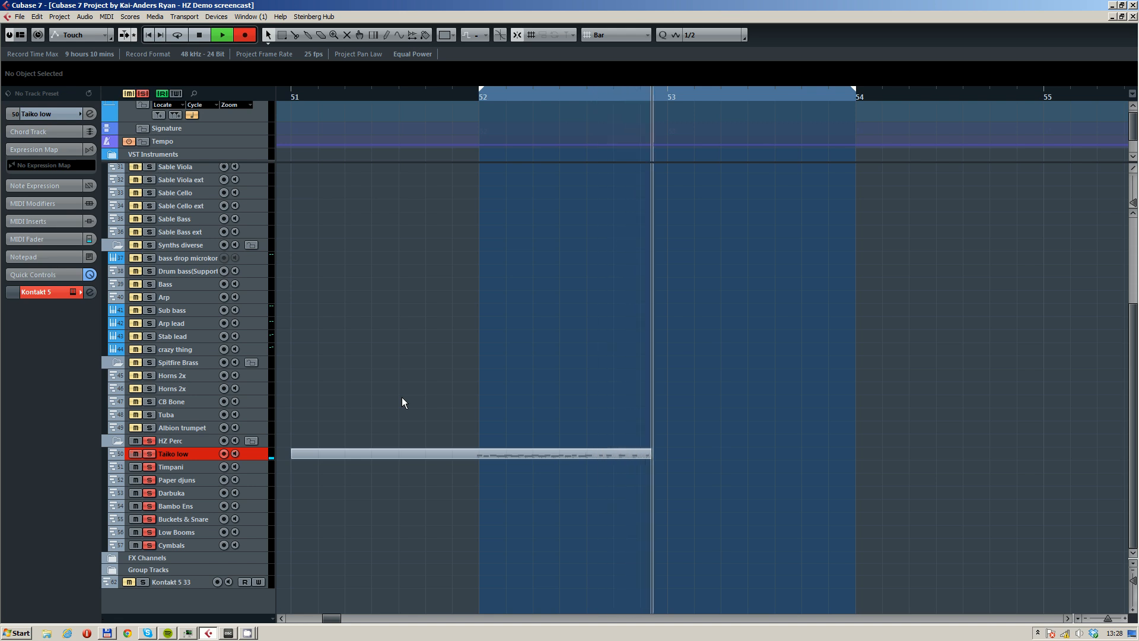
pyautogui.press('space')
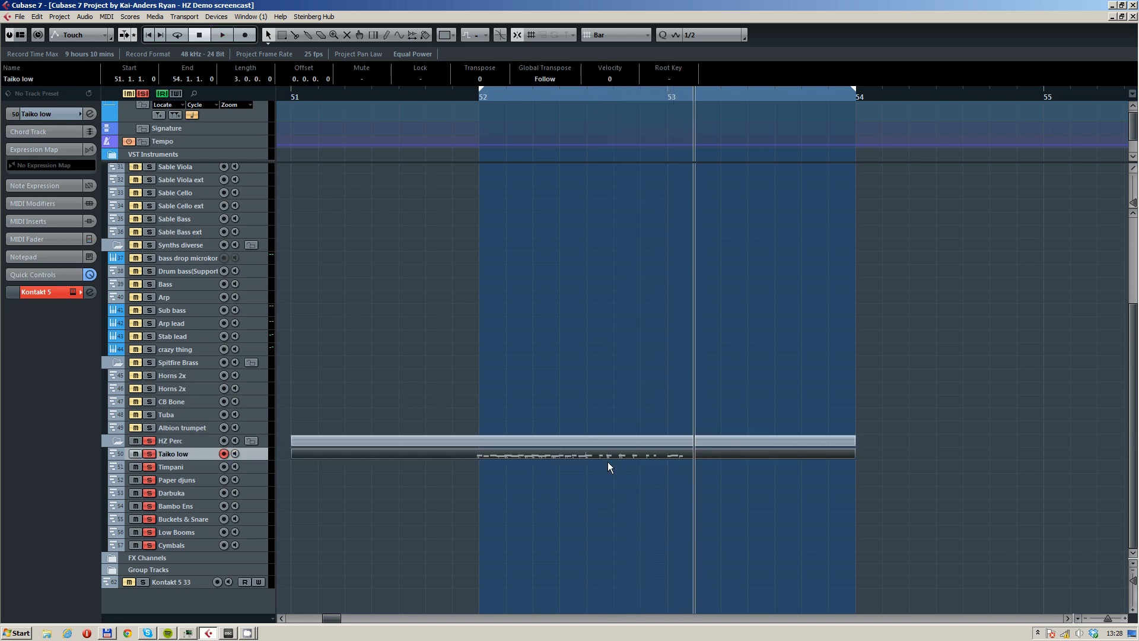
pyautogui.doubleClick(609, 457)
pyautogui.scroll(5, 280, 293)
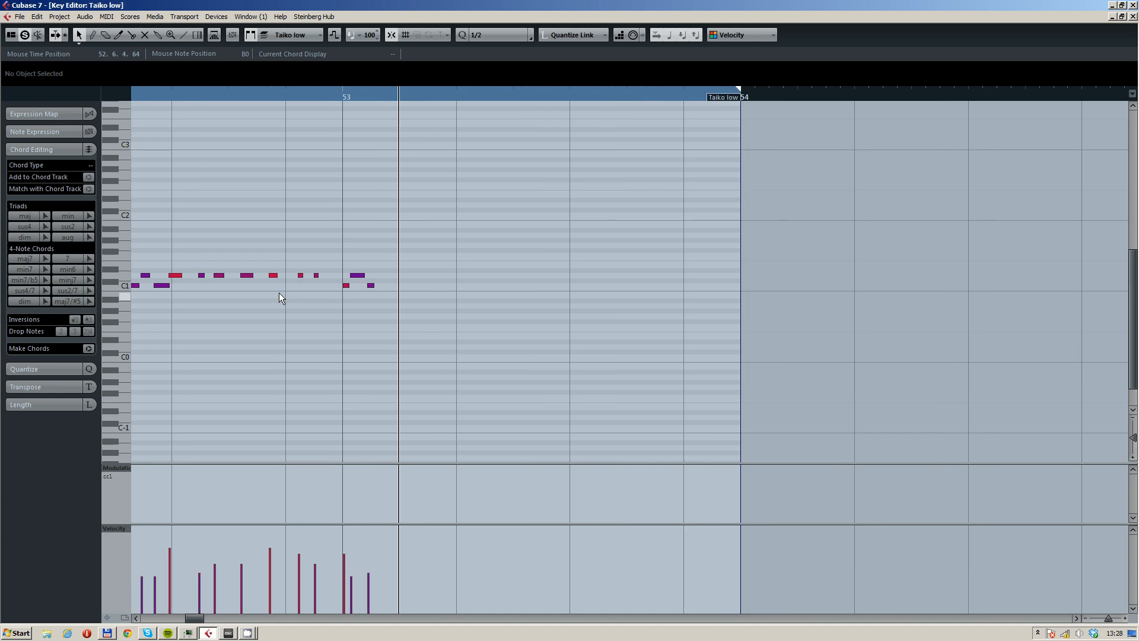
# - Delete the notes from bar 53 onward and shift all remaining notes so the first one starts at 52.1.1
pyautogui.moveTo(278, 293); pyautogui.dragTo(561, 250)
pyautogui.moveTo(678, 248); pyautogui.dragTo(603, 293)
pyautogui.press('Delete')
pyautogui.moveTo(634, 223); pyautogui.dragTo(166, 350)
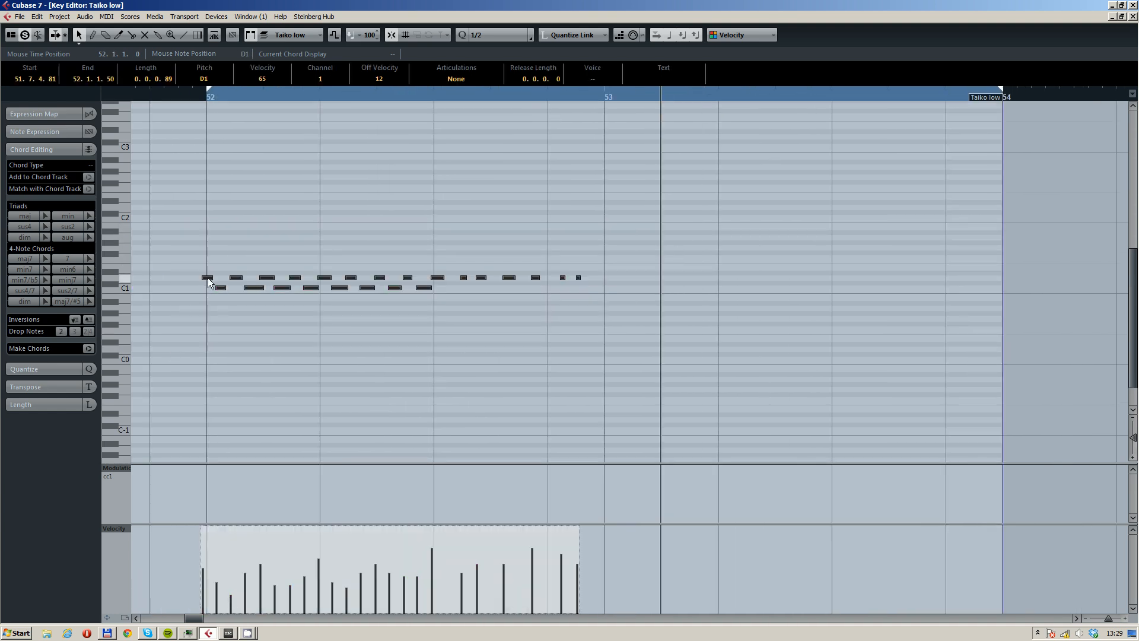
pyautogui.moveTo(207, 278); pyautogui.dragTo(212, 278)
# - Quantize all notes in the part to 1/16, including their lengths
pyautogui.click(507, 37)
pyautogui.click(488, 80)
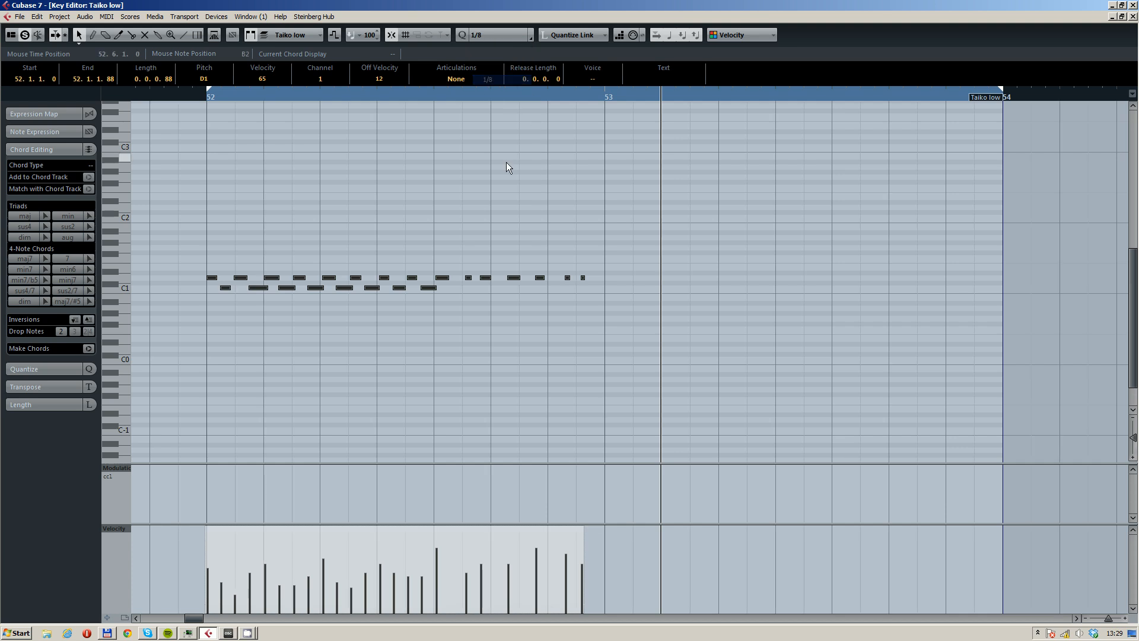
pyautogui.click(505, 35)
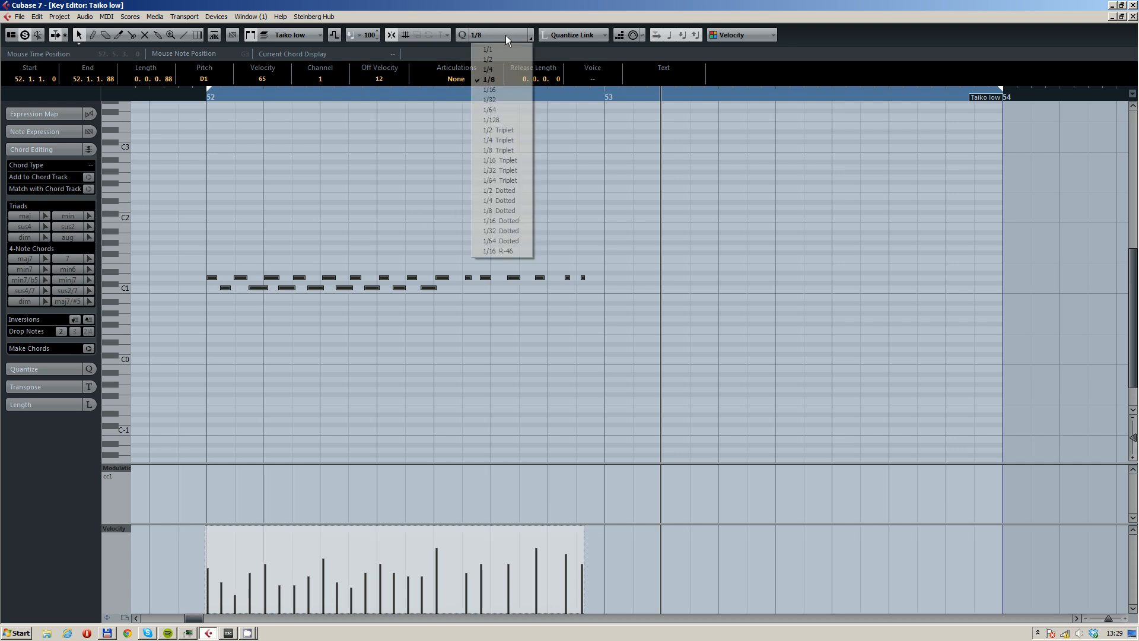
pyautogui.click(527, 90)
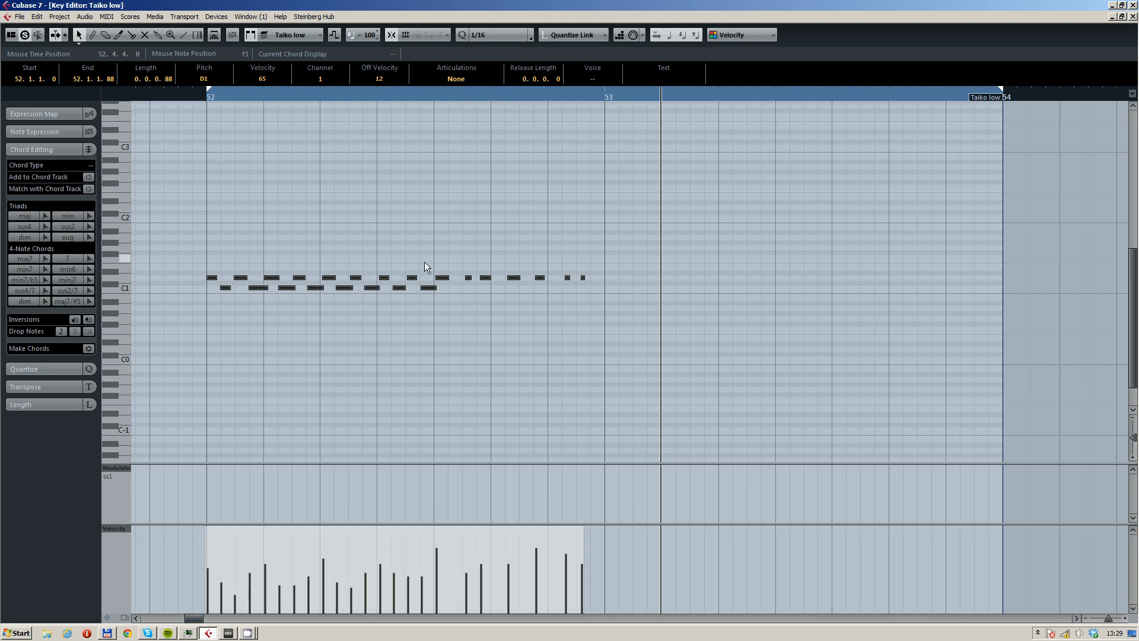
pyautogui.press('q')
pyautogui.click(409, 254)
pyautogui.hotkey('ctrl', 'a')
pyautogui.rightClick(419, 225)
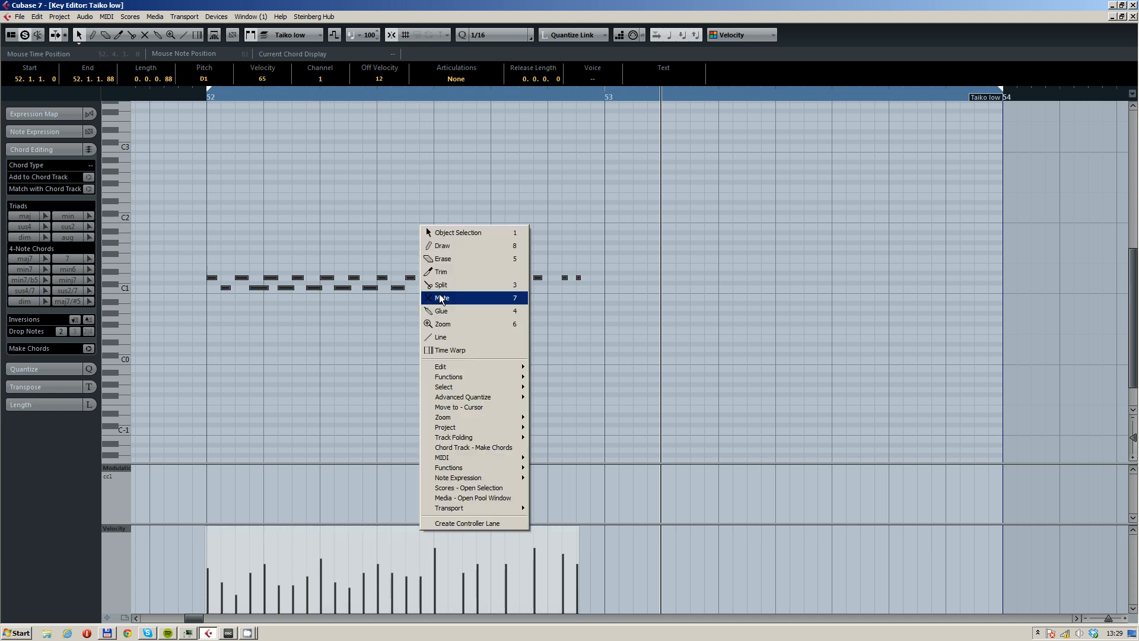
pyautogui.click(564, 394)
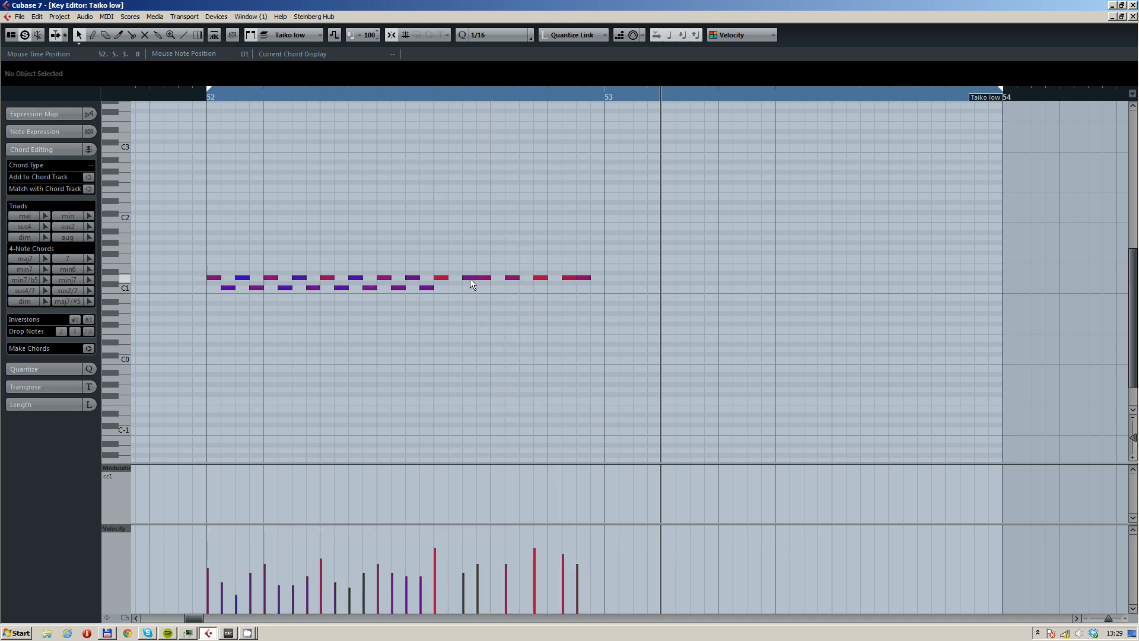
# - Set the quantize grid to 1/2 and move the D1 note at 52.7.2 to 52.7.1
pyautogui.click(492, 35)
pyautogui.click(496, 60)
pyautogui.click(497, 36)
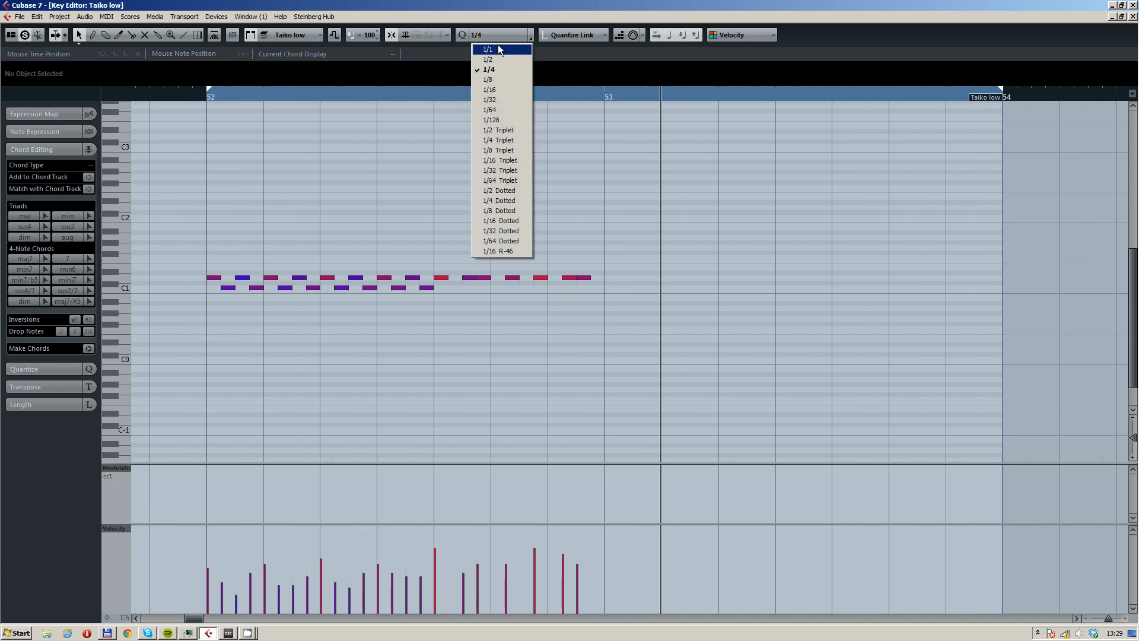
pyautogui.click(504, 59)
pyautogui.click(550, 96)
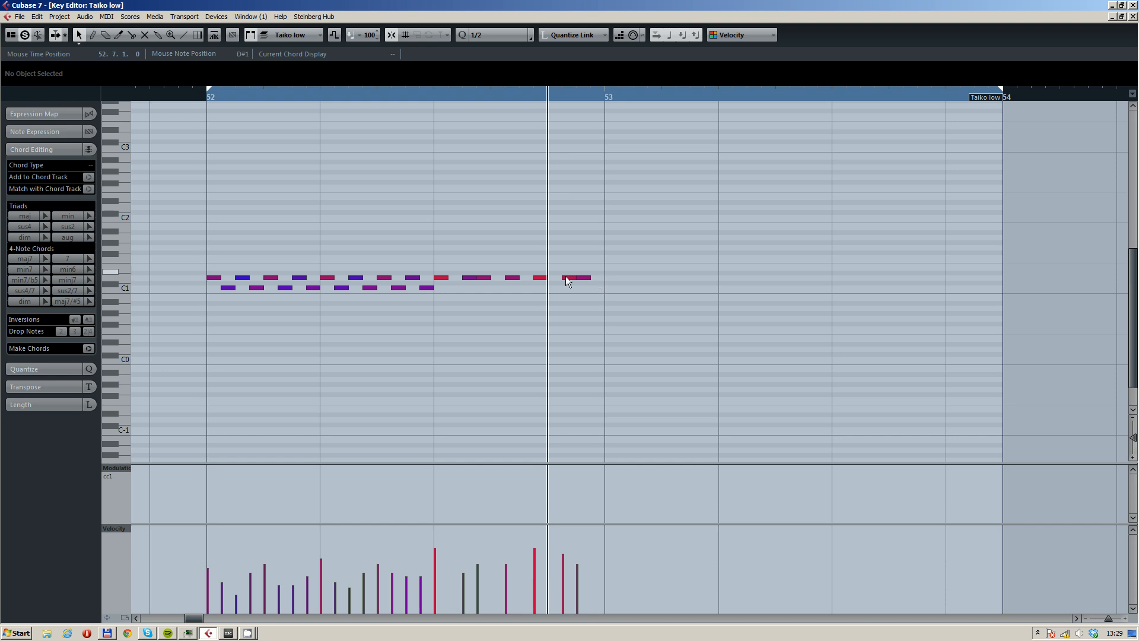
pyautogui.moveTo(564, 277); pyautogui.dragTo(563, 282)
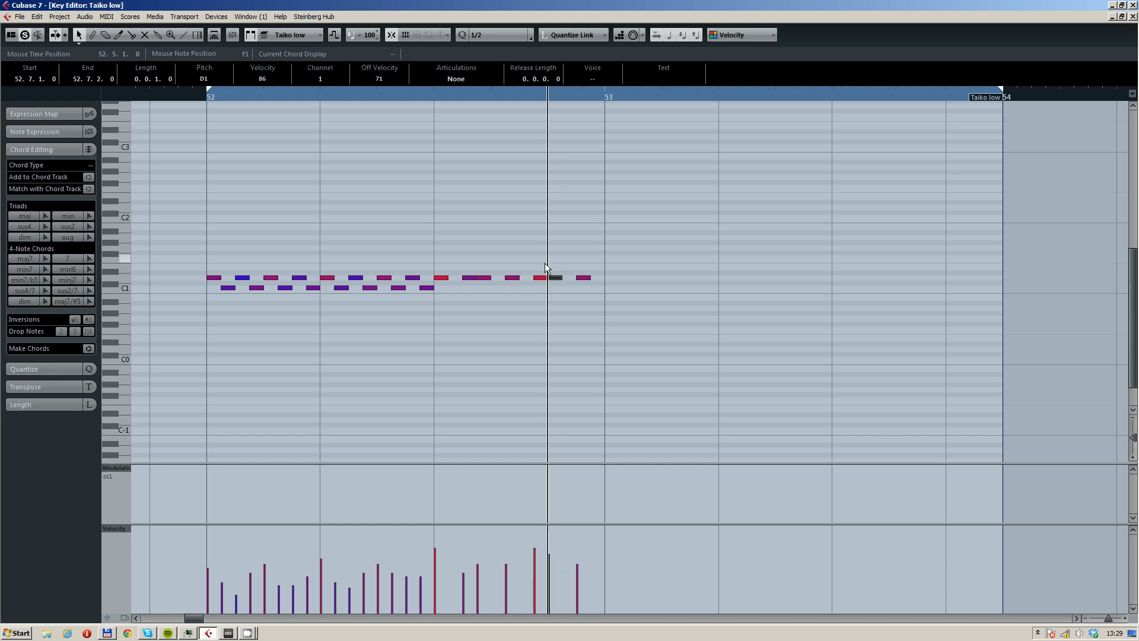
# - Raise the velocity of the note at 52.7.1 to 104 and accent the pattern's notes at 52.1.1 and 52.1.4
pyautogui.click(548, 547)
pyautogui.click(557, 541)
pyautogui.moveTo(256, 555); pyautogui.dragTo(268, 543)
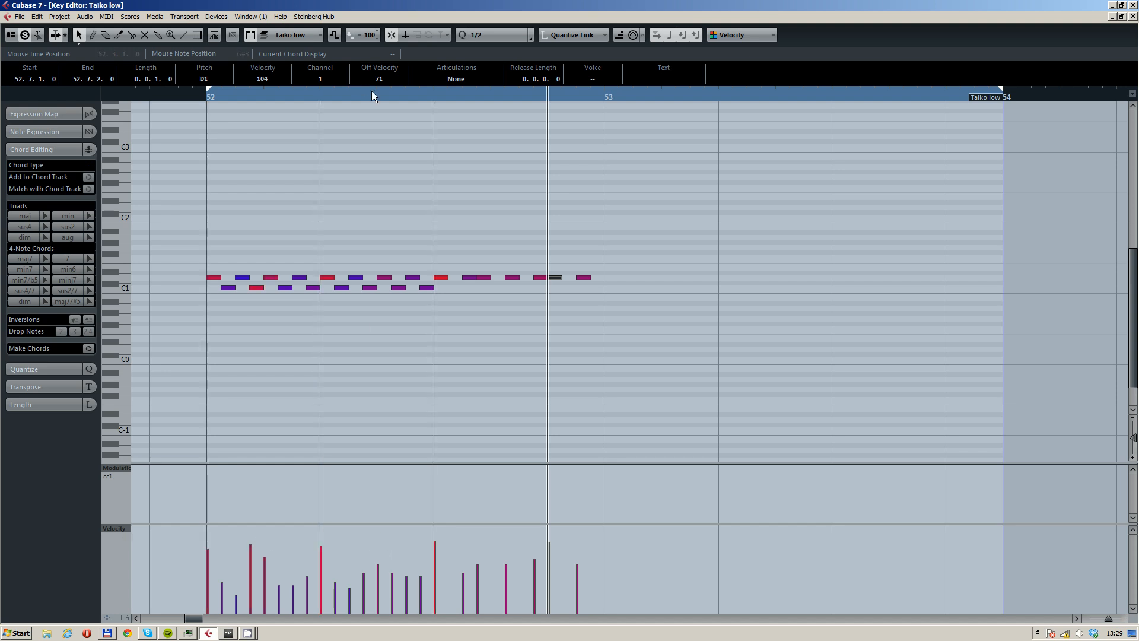
# - Set the quantize grid to 1/4, play the pattern from bar 52 and stop with the cursor at 52.3.1
pyautogui.click(254, 94)
pyautogui.click(495, 35)
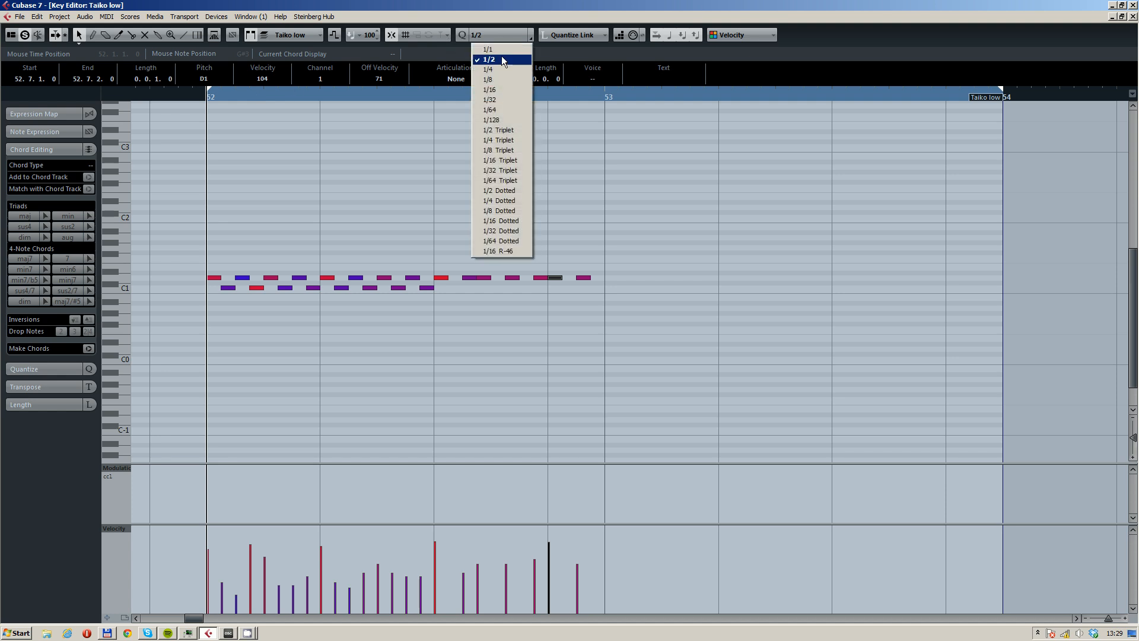
pyautogui.click(501, 70)
pyautogui.click(262, 99)
pyautogui.click(208, 98)
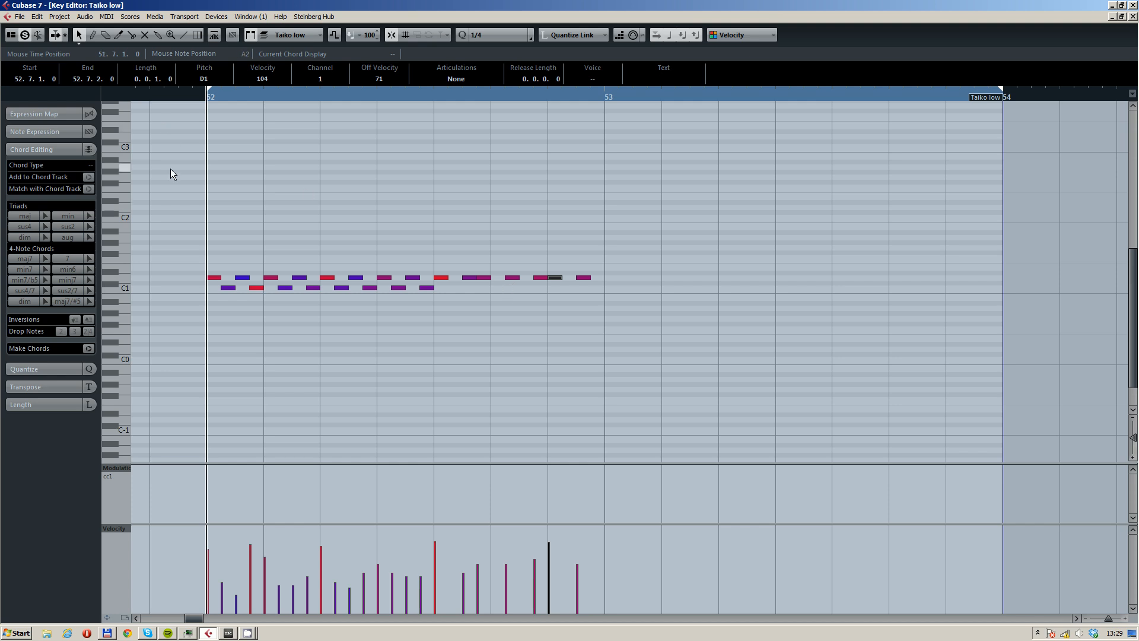
pyautogui.press('space')
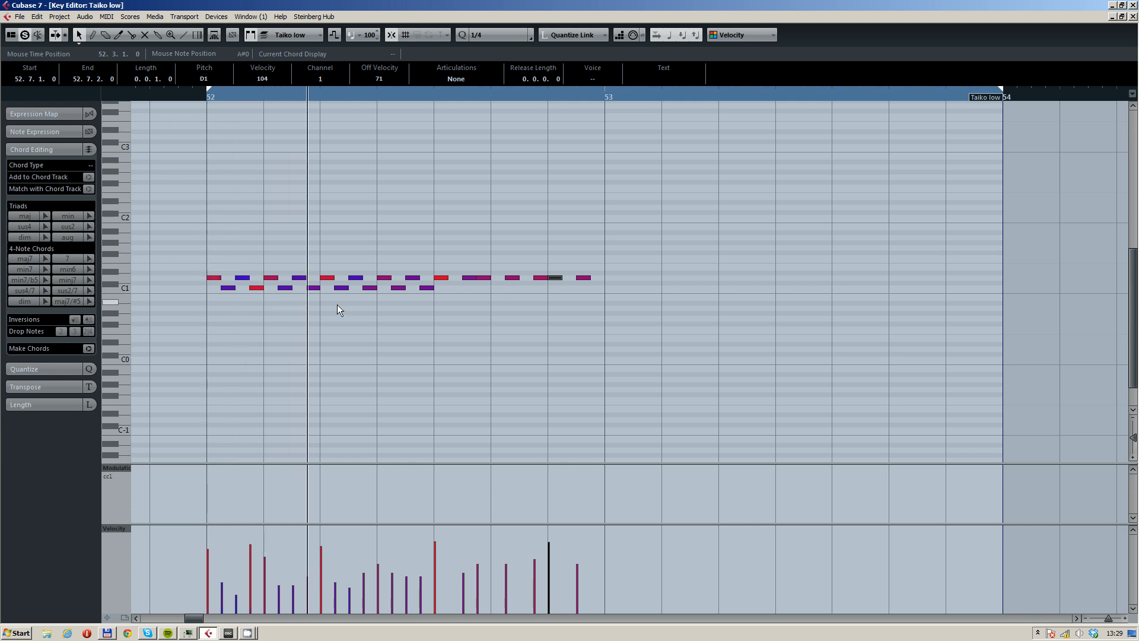
pyautogui.click(320, 98)
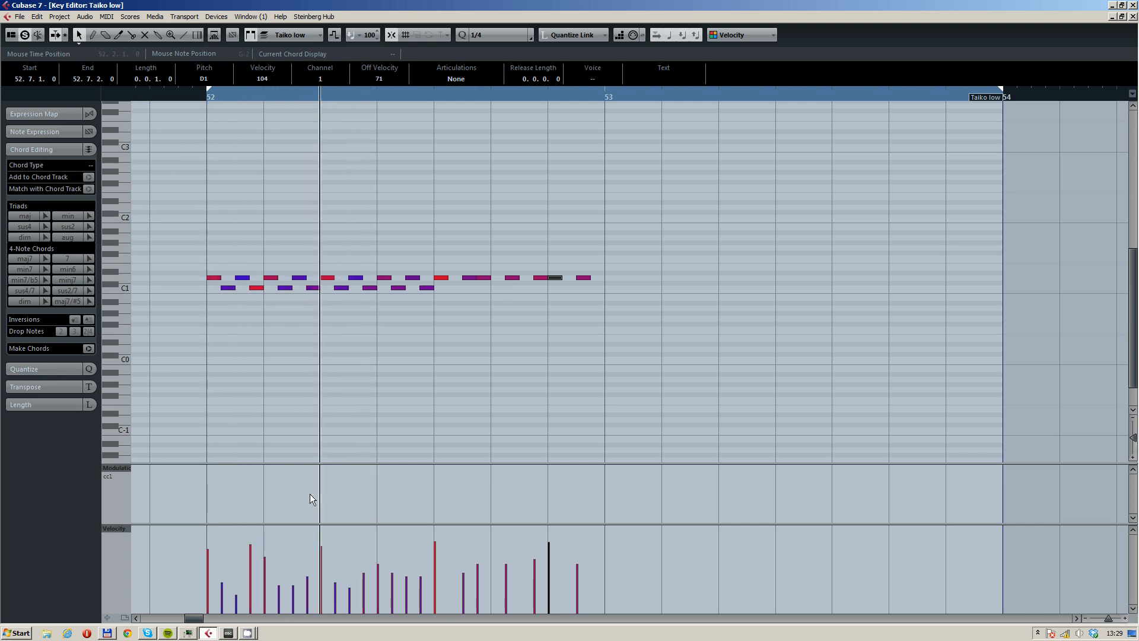
pyautogui.press('space')
# - Lower the velocity at 52.3.1, accent the notes at 52.3.4 and 52.4.3, and audition the pattern from bar 52
pyautogui.moveTo(332, 564); pyautogui.dragTo(371, 552)
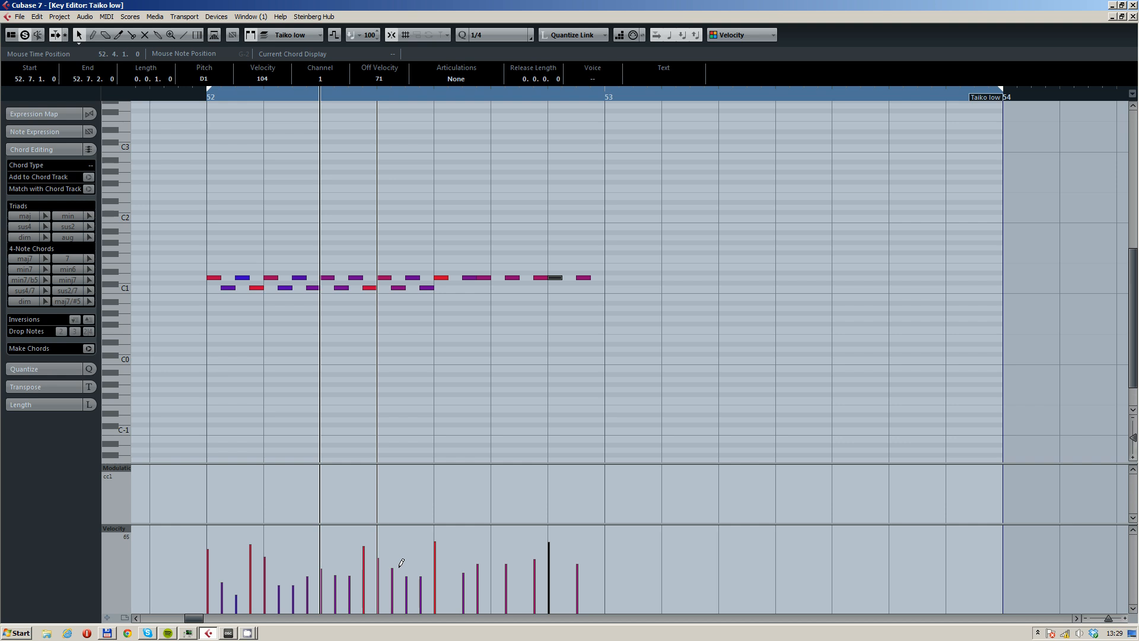
pyautogui.moveTo(402, 563)
pyautogui.mouseDown()
pyautogui.moveTo(414, 574)
pyautogui.moveTo(404, 536)
pyautogui.mouseUp()
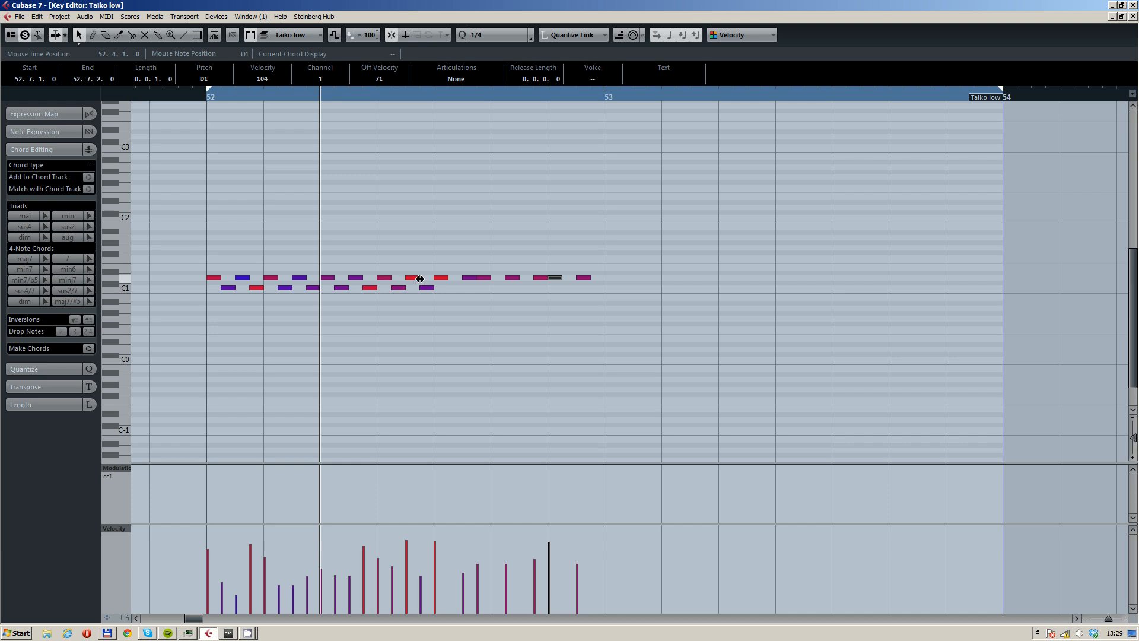
pyautogui.click(230, 97)
pyautogui.press('space')
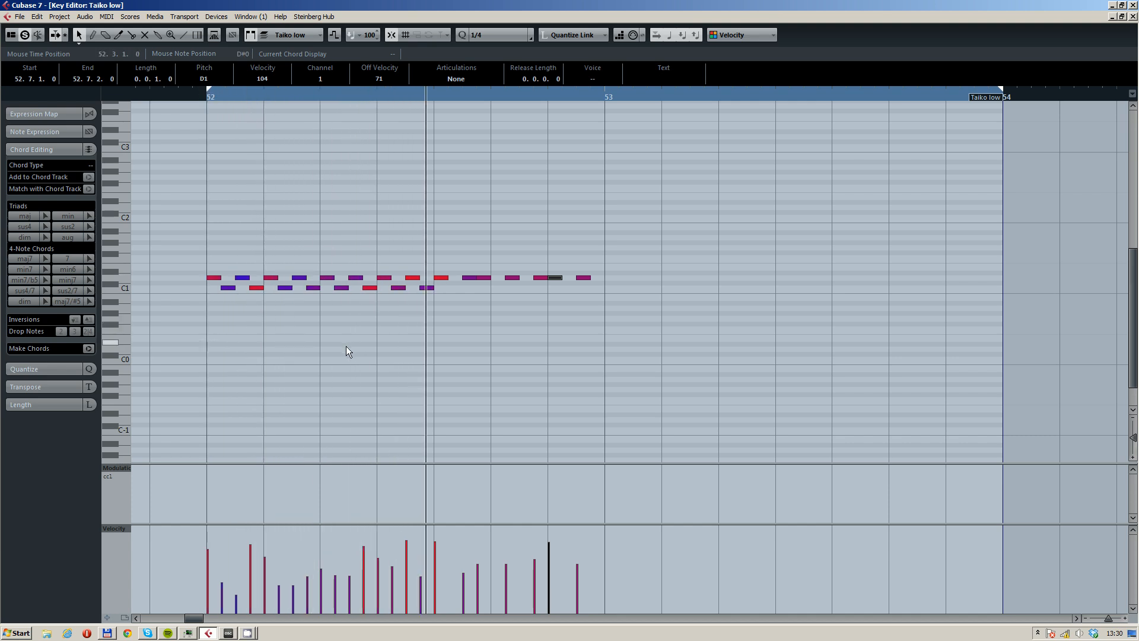
pyautogui.press('space')
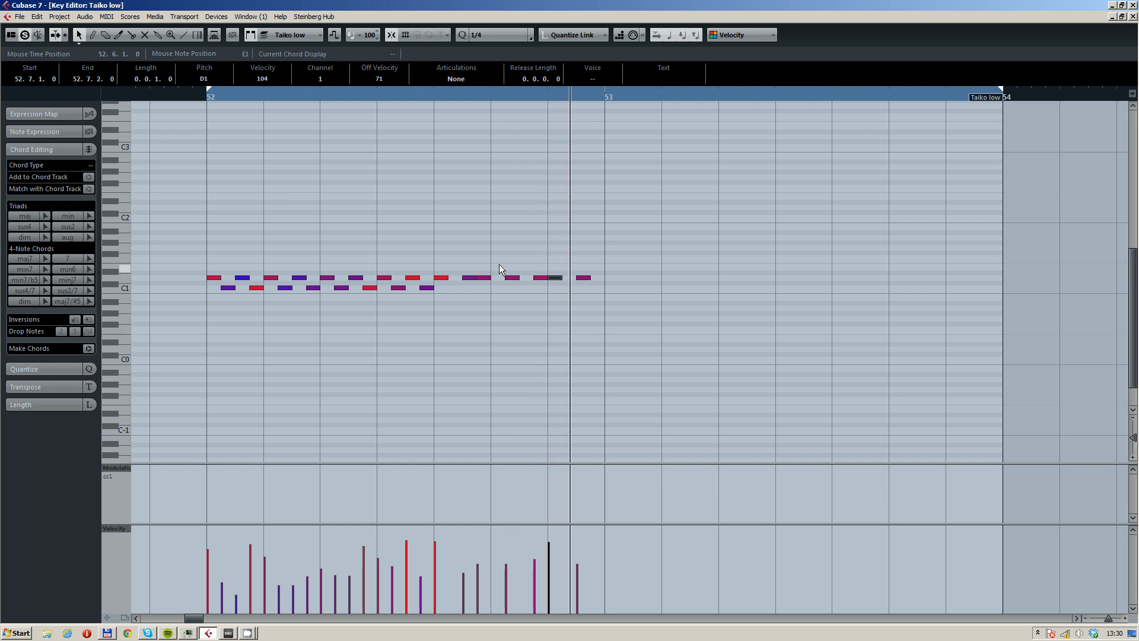
# - Lower the D1 notes at 52.5.4 and 52.7.1 to C1 and slightly raise the velocity of the one at 52.5.4
pyautogui.click(483, 278)
pyautogui.press('Down')
pyautogui.press('Down')
pyautogui.click(556, 277)
pyautogui.press('Down')
pyautogui.press('Down')
pyautogui.click(523, 265)
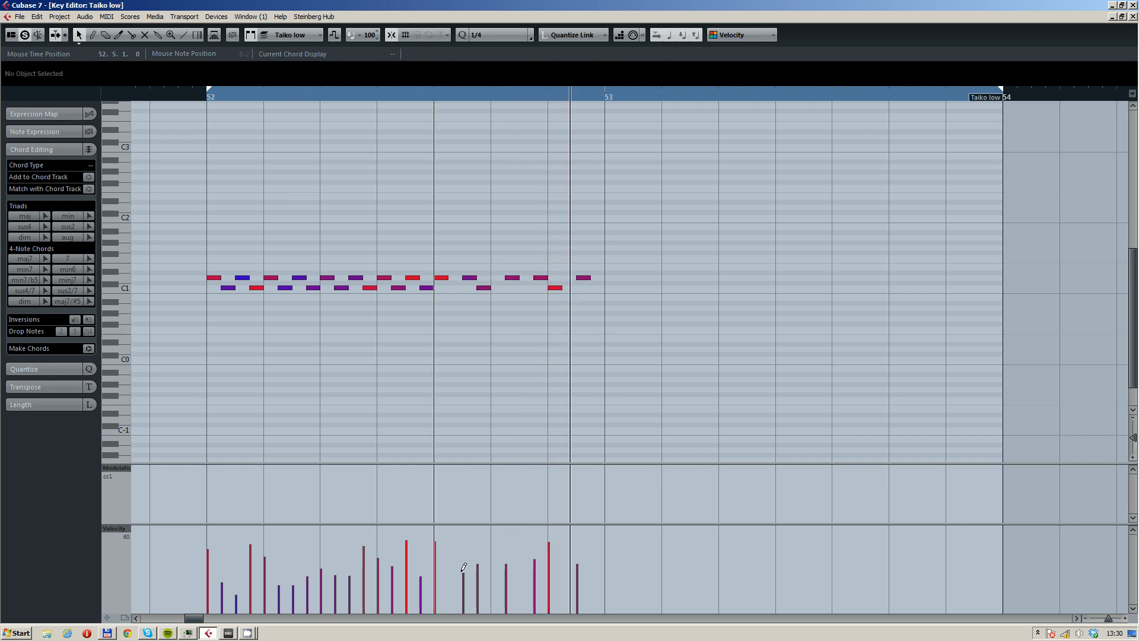
pyautogui.click(481, 556)
# - Copy the D1 note at 52.6.2 to 52.6.1 with the original lowered to C1, and audition the change from 52.5.1
pyautogui.moveTo(511, 280); pyautogui.dragTo(505, 283)
pyautogui.click(516, 283)
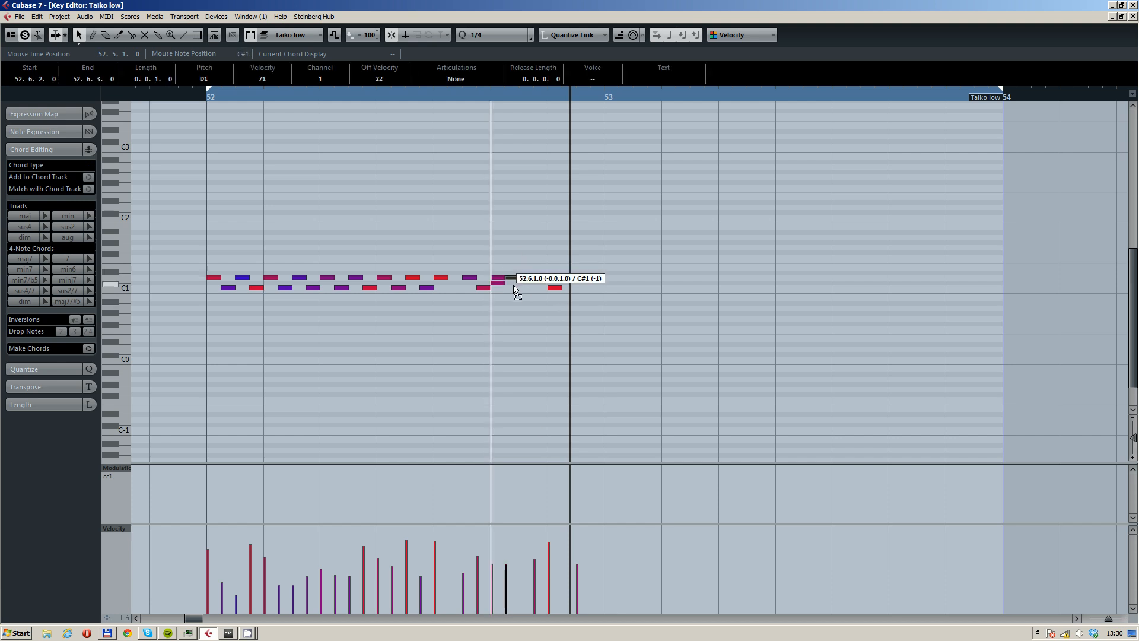
pyautogui.press('Down')
pyautogui.press('Down')
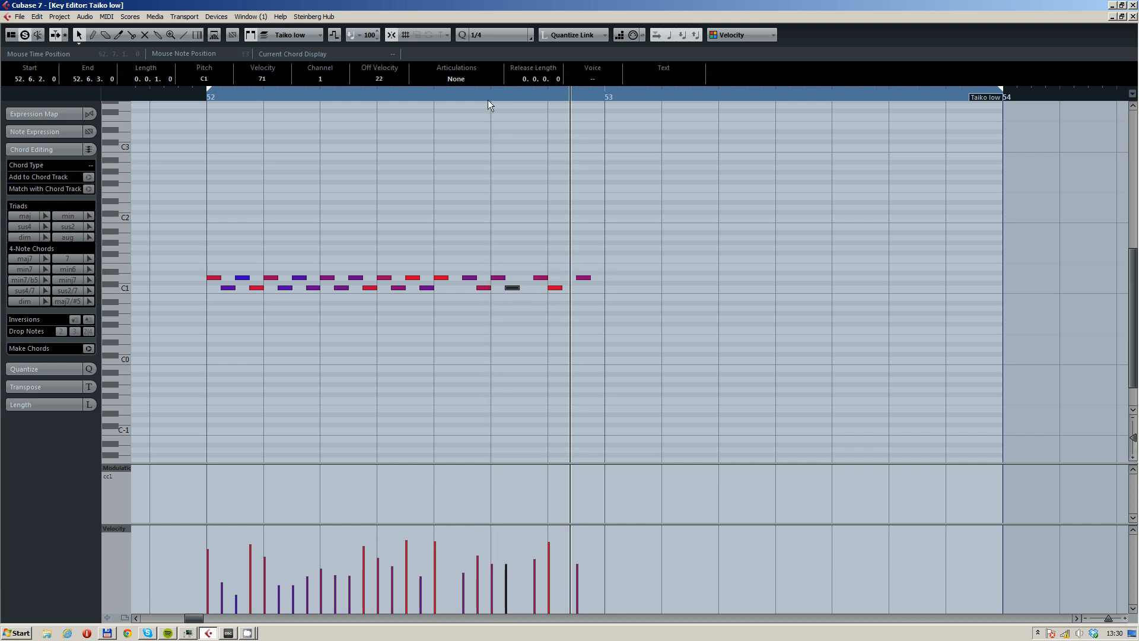
pyautogui.click(447, 99)
pyautogui.press('space')
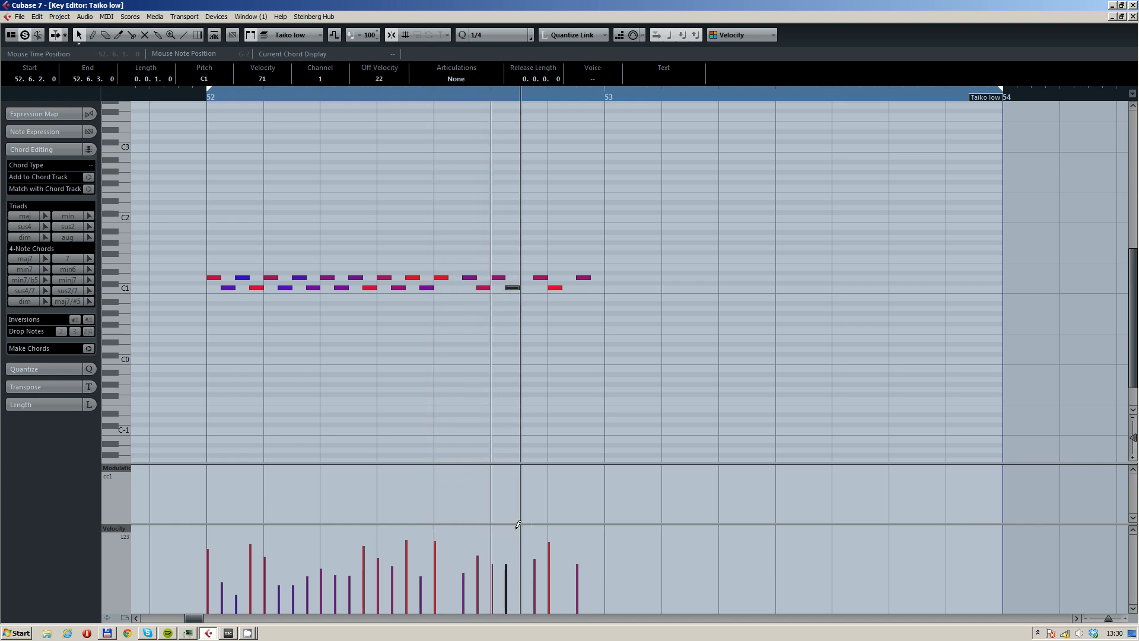
# - Copy the whole bar 52 pattern and paste it at bar 53
pyautogui.moveTo(650, 235); pyautogui.dragTo(201, 335)
pyautogui.hotkey('ctrl', 'c')
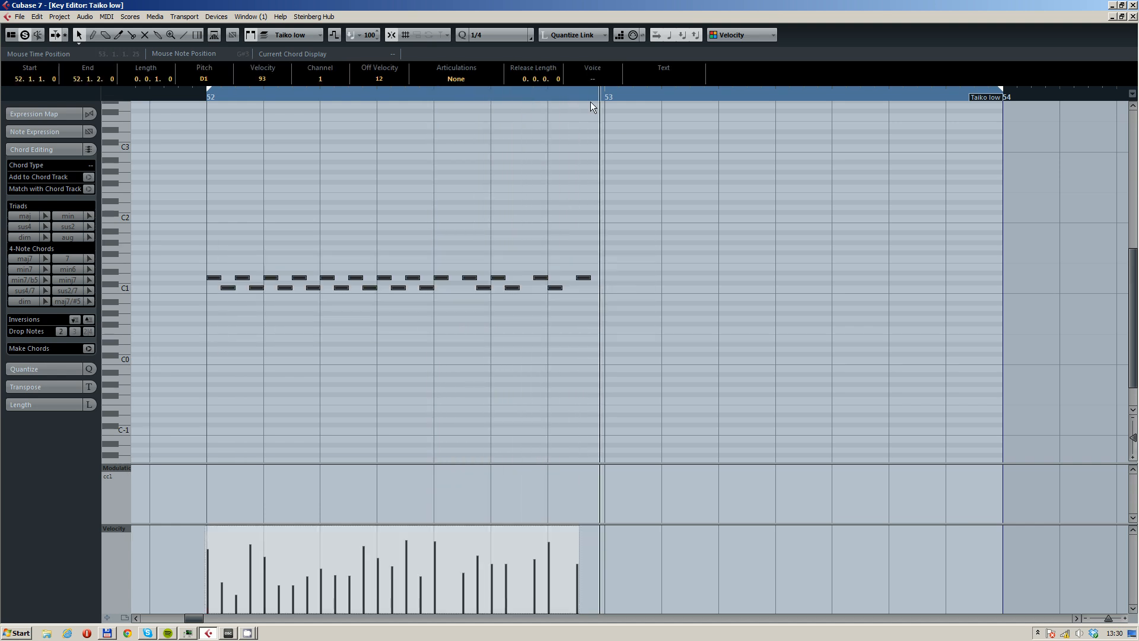
pyautogui.click(603, 97)
pyautogui.hotkey('ctrl', 'v')
# - Compress the velocity range of all notes and raise their overall level, bringing the first note to 102
pyautogui.click(706, 222)
pyautogui.hotkey('ctrl', 'a')
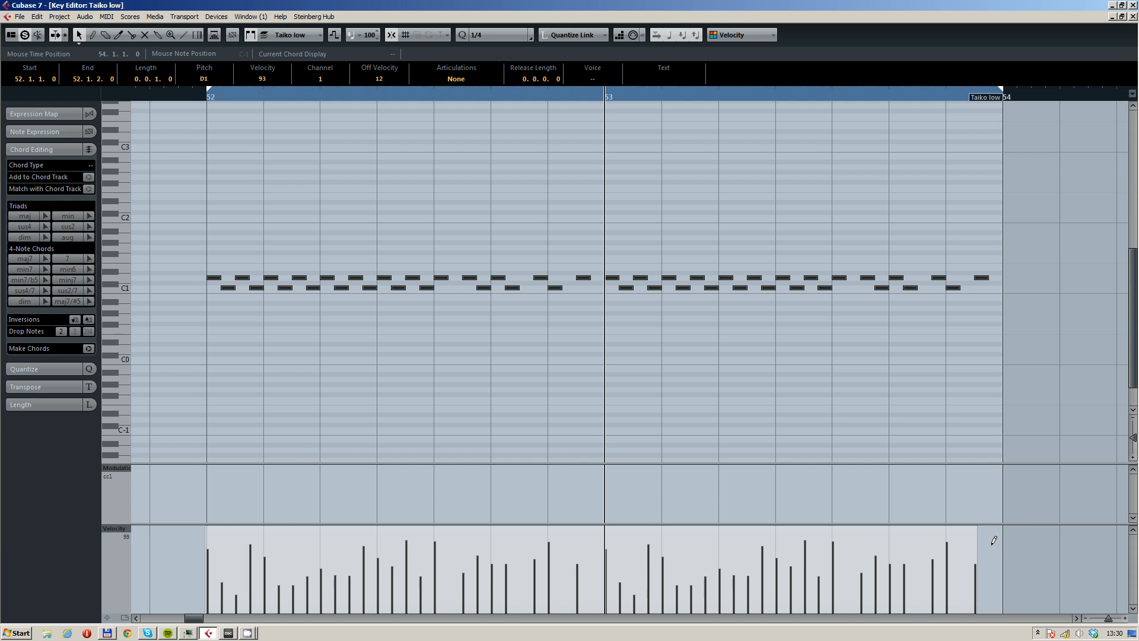
pyautogui.moveTo(973, 568); pyautogui.dragTo(973, 601)
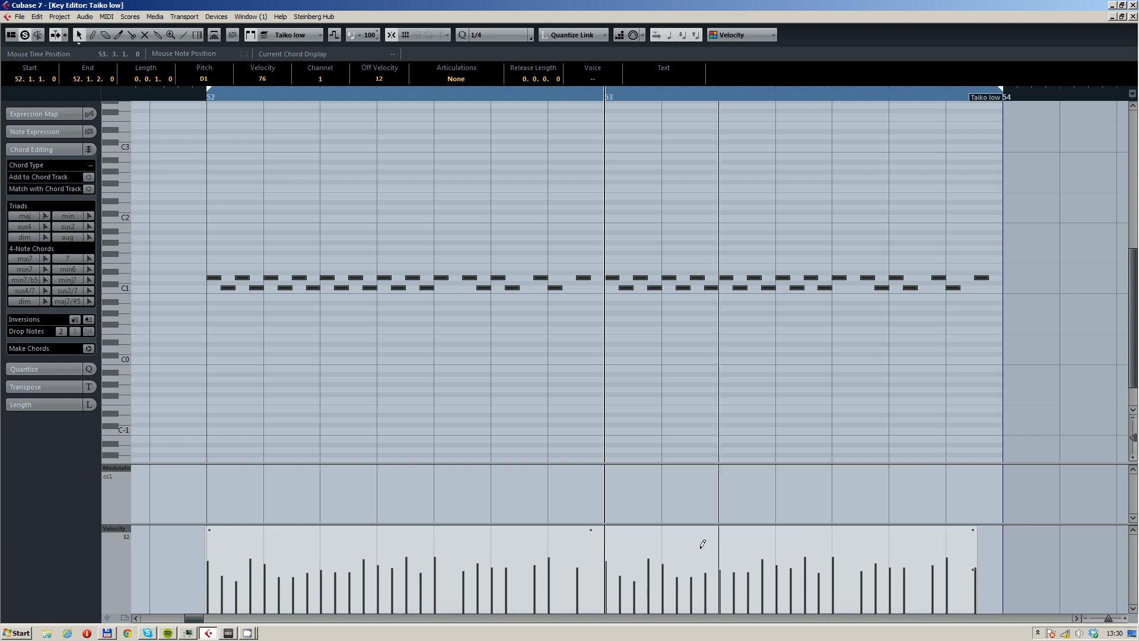
pyautogui.moveTo(592, 529); pyautogui.dragTo(598, 514)
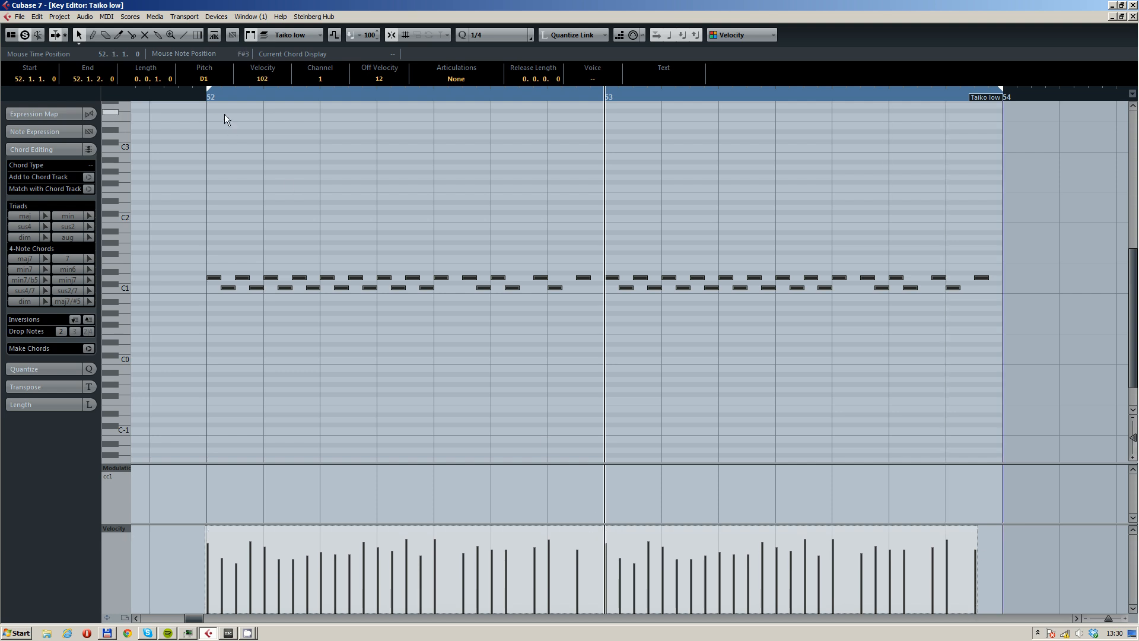
# - Play the two-bar pattern from bar 52 and slightly lower the velocities of all notes
pyautogui.click(215, 96)
pyautogui.press('space')
pyautogui.scroll(-2, 368, 368)
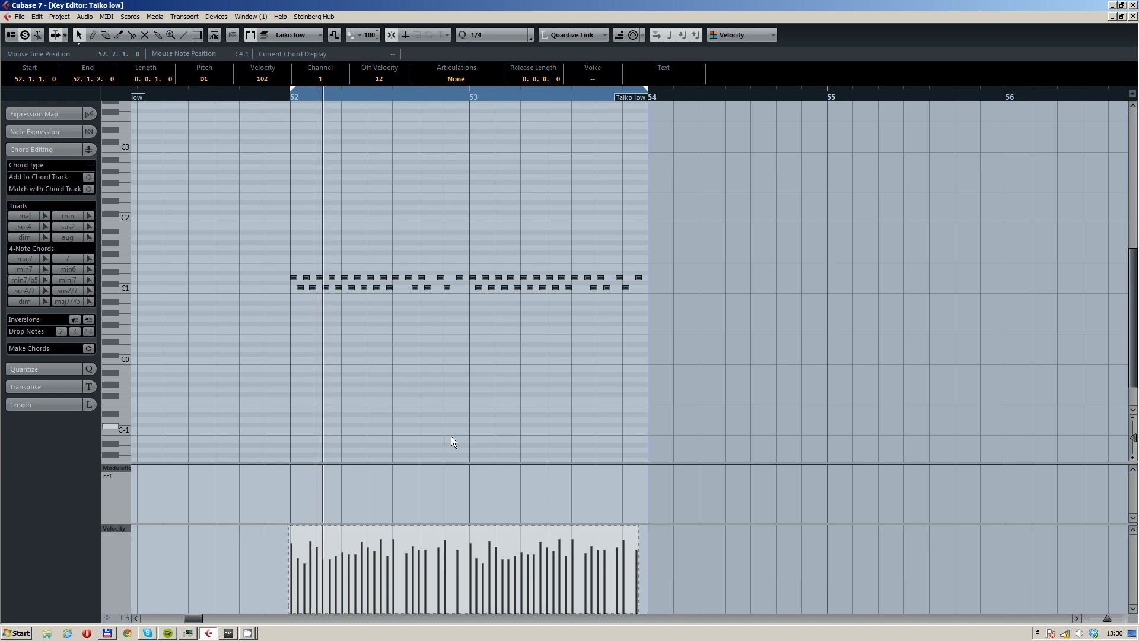
pyautogui.moveTo(634, 569); pyautogui.dragTo(632, 576)
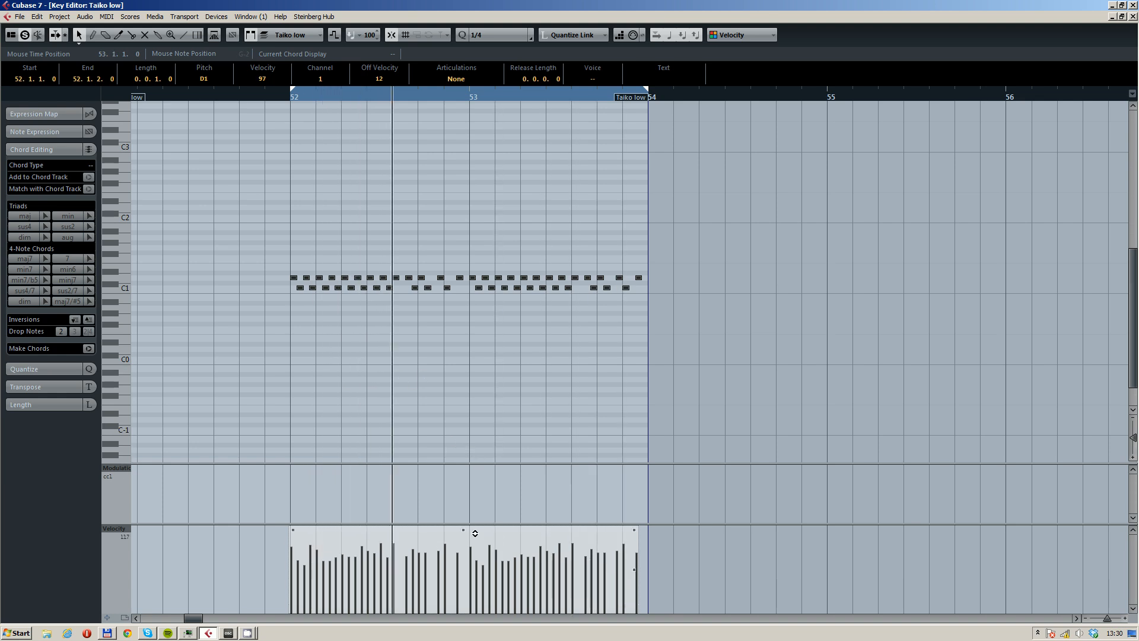
pyautogui.click(499, 377)
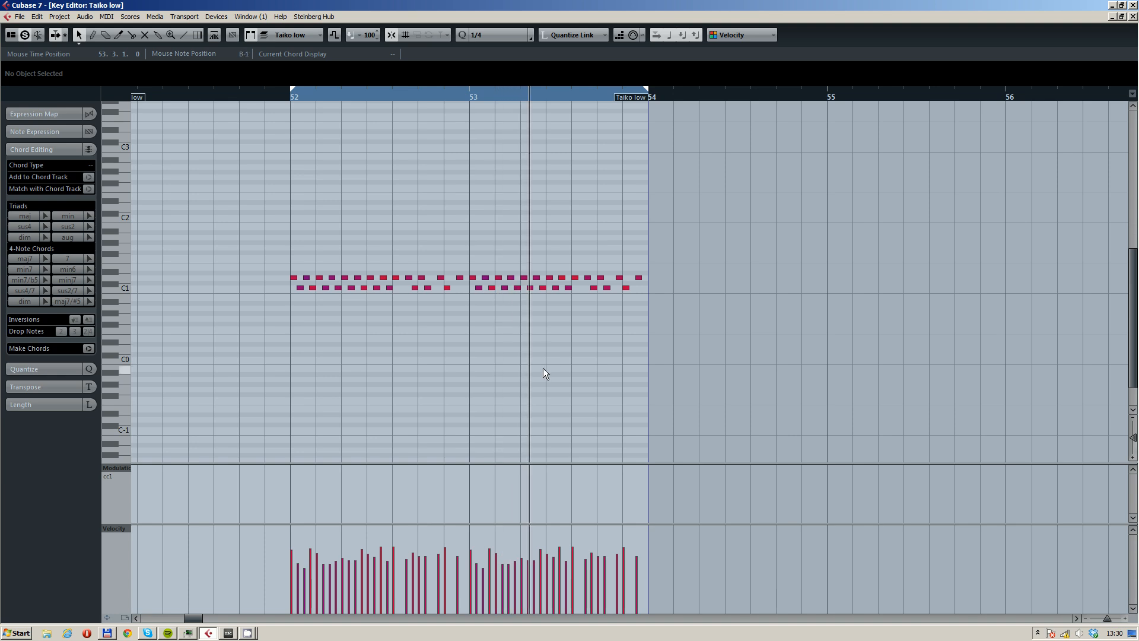
# - Accent the bar 52 notes at 52.1.1, 52.2.1, 52.3.1, 52.6.1 and 52.7.1 by raising their velocities
pyautogui.click(292, 540)
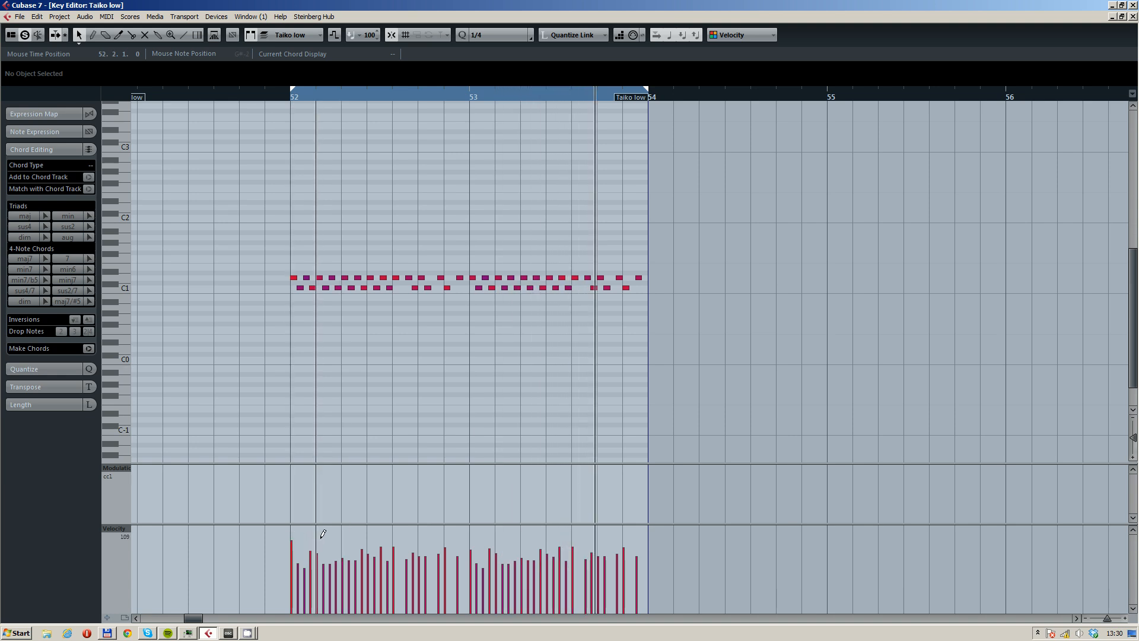
pyautogui.click(317, 537)
pyautogui.click(342, 542)
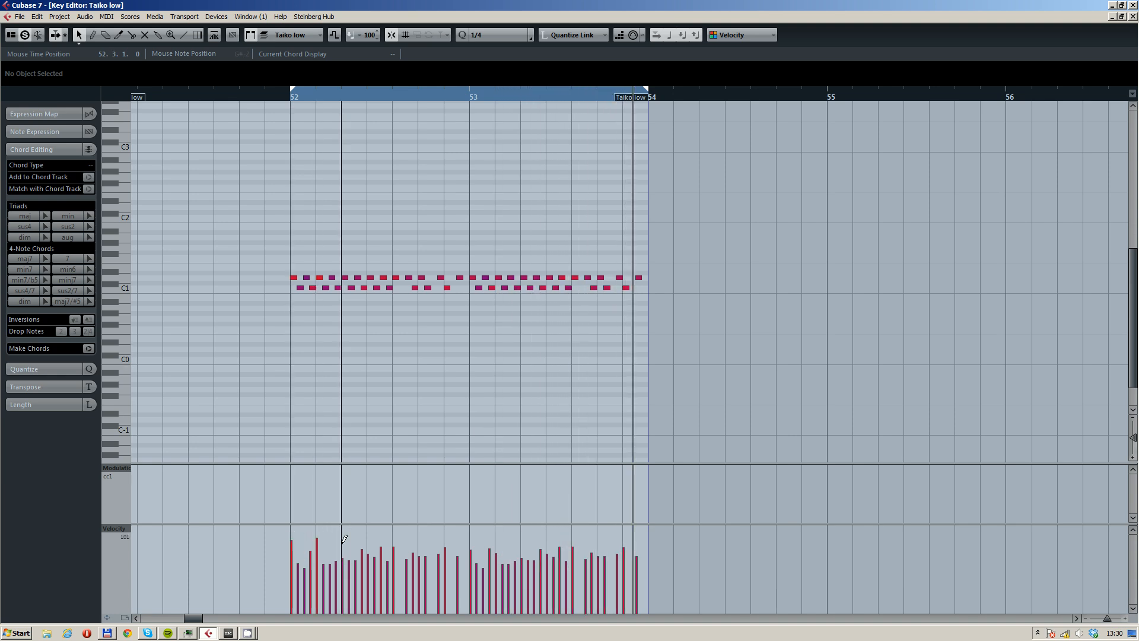
pyautogui.click(419, 537)
pyautogui.click(446, 532)
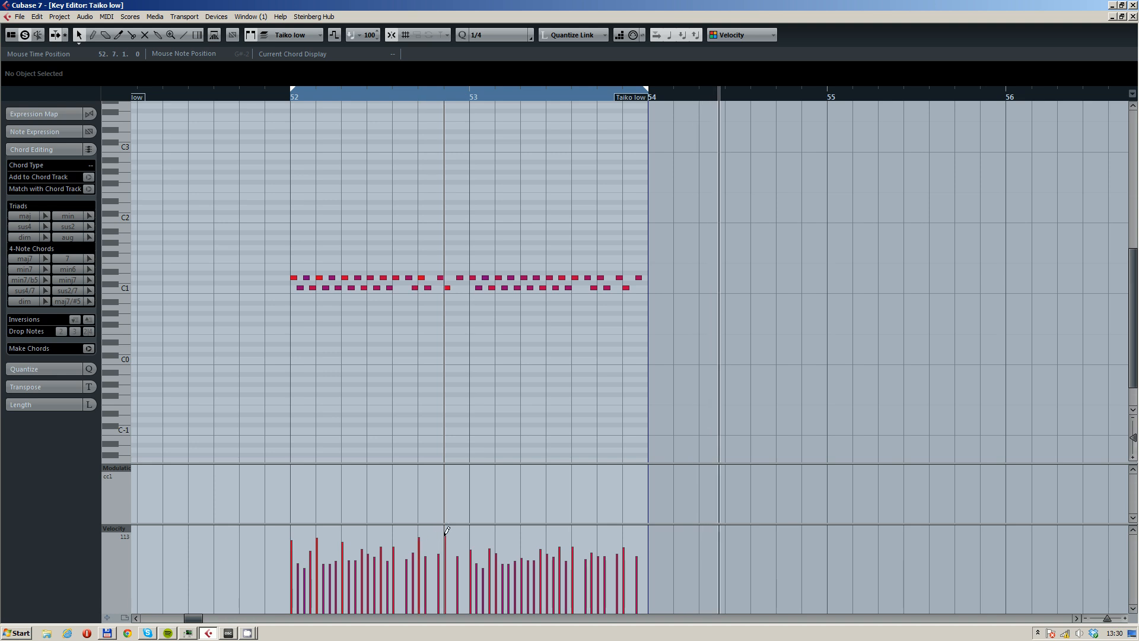
# - Play the pattern from bar 52, then replace the bar 53 notes with a duplicate of the accented bar 52 notes
pyautogui.click(299, 98)
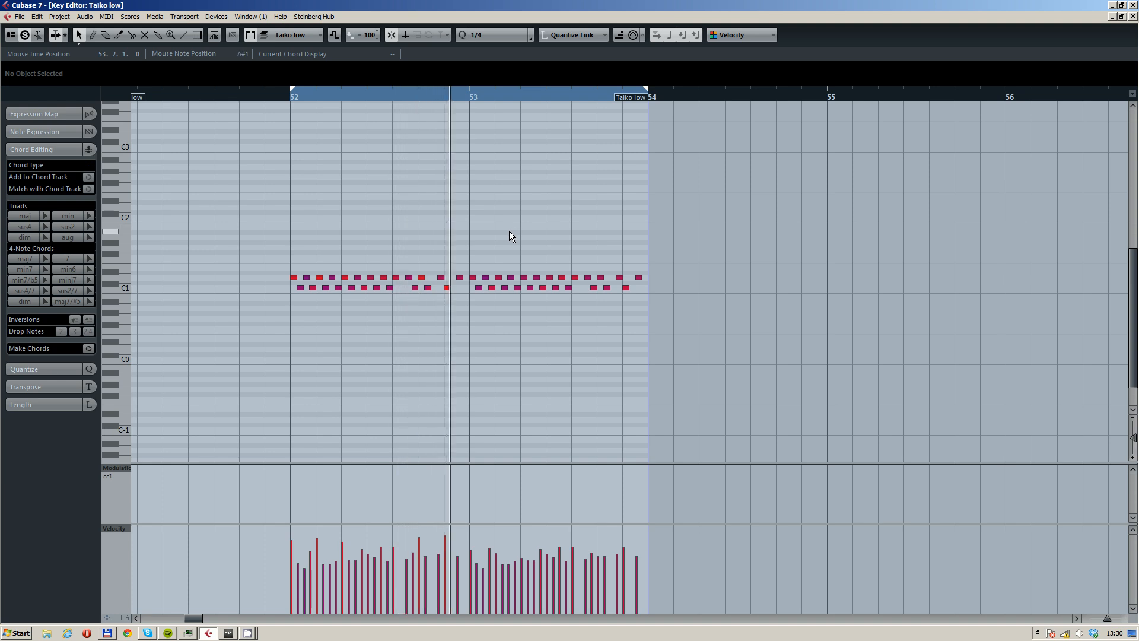
pyautogui.moveTo(715, 230); pyautogui.dragTo(471, 312)
pyautogui.press('Delete')
pyautogui.hotkey('ctrl', 'a')
pyautogui.press('space')
pyautogui.hotkey('ctrl', 'd')
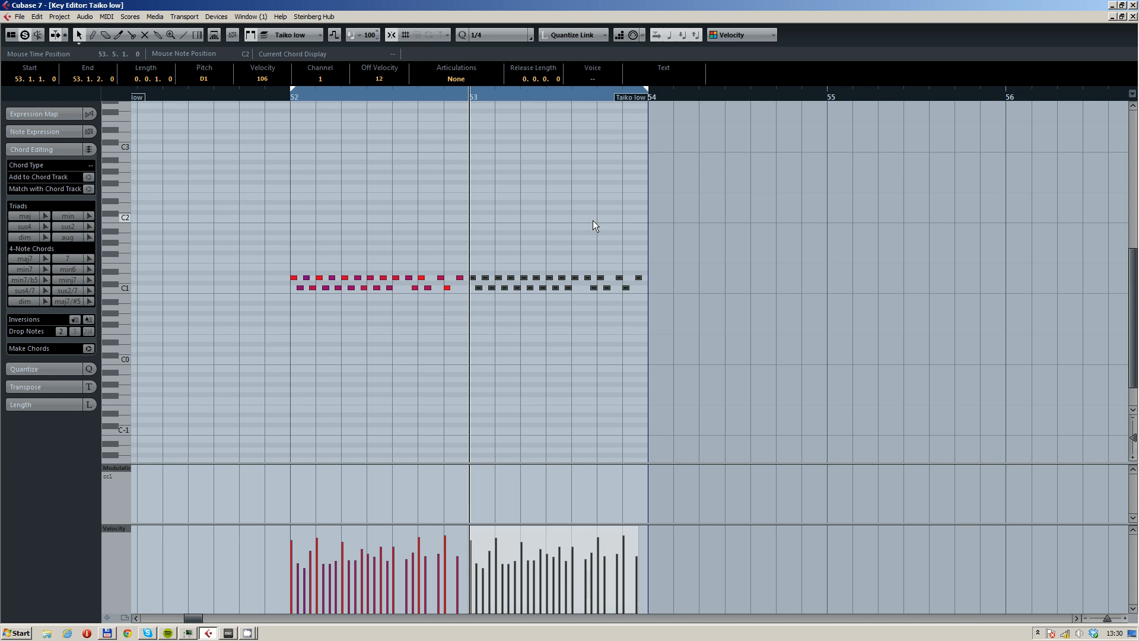
# - Select all notes in both bars, open the quantize settings with the 1/8 preset, and play from bar 52
pyautogui.hotkey('ctrl', 'a')
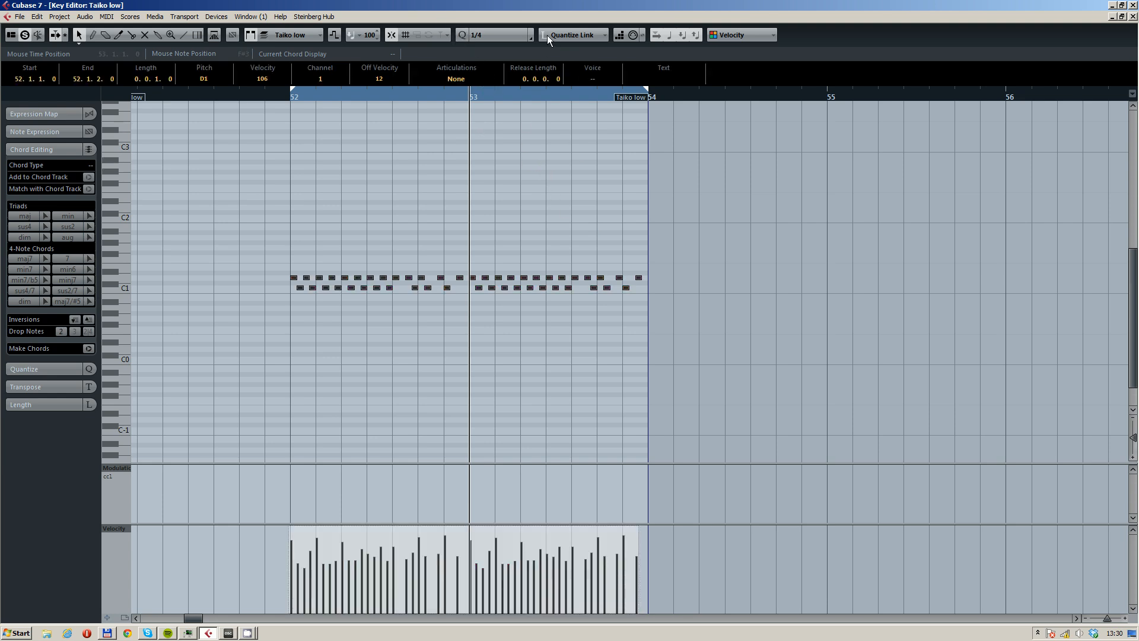
pyautogui.click(531, 36)
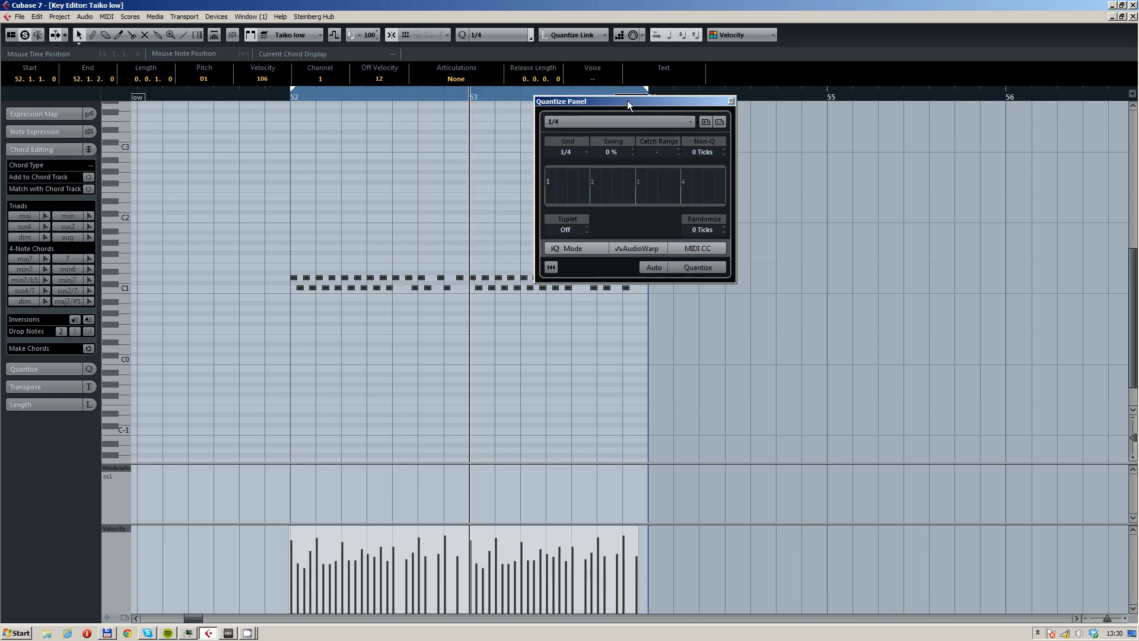
pyautogui.click(489, 31)
pyautogui.click(505, 83)
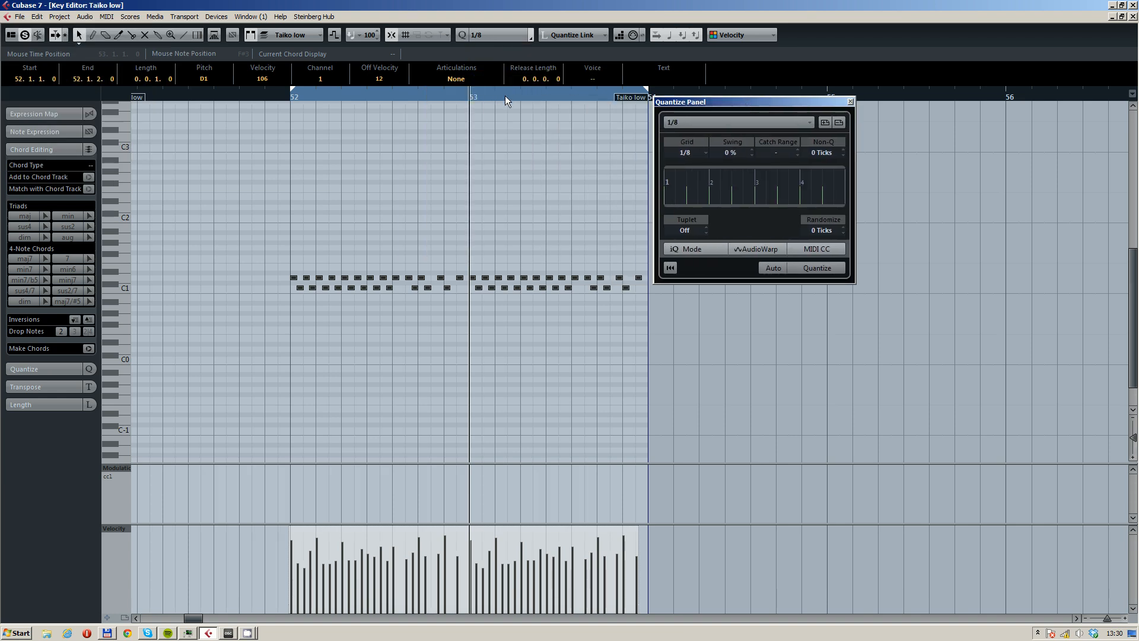
pyautogui.moveTo(504, 95); pyautogui.dragTo(496, 172)
pyautogui.click(187, 93)
pyautogui.press('space')
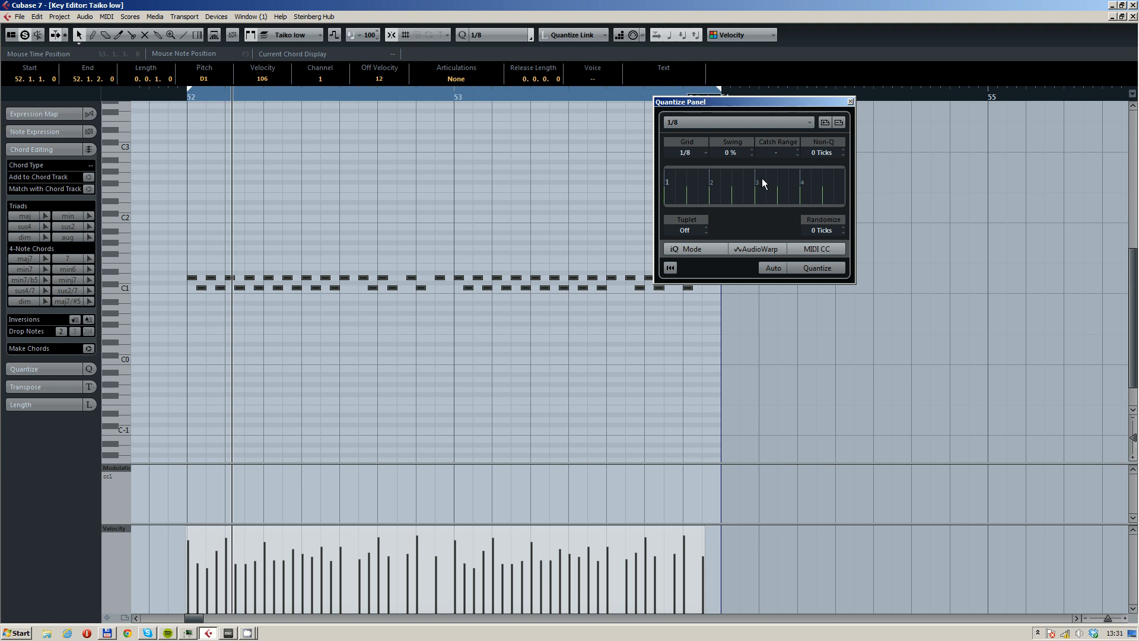
# - Quantize the selected notes to a 1/16 grid with 37% swing
pyautogui.click(782, 250)
pyautogui.scroll(9, 739, 147)
pyautogui.moveTo(739, 124); pyautogui.dragTo(740, 120)
pyautogui.click(701, 152)
pyautogui.click(699, 205)
pyautogui.click(806, 249)
pyautogui.moveTo(731, 161); pyautogui.dragTo(742, 141)
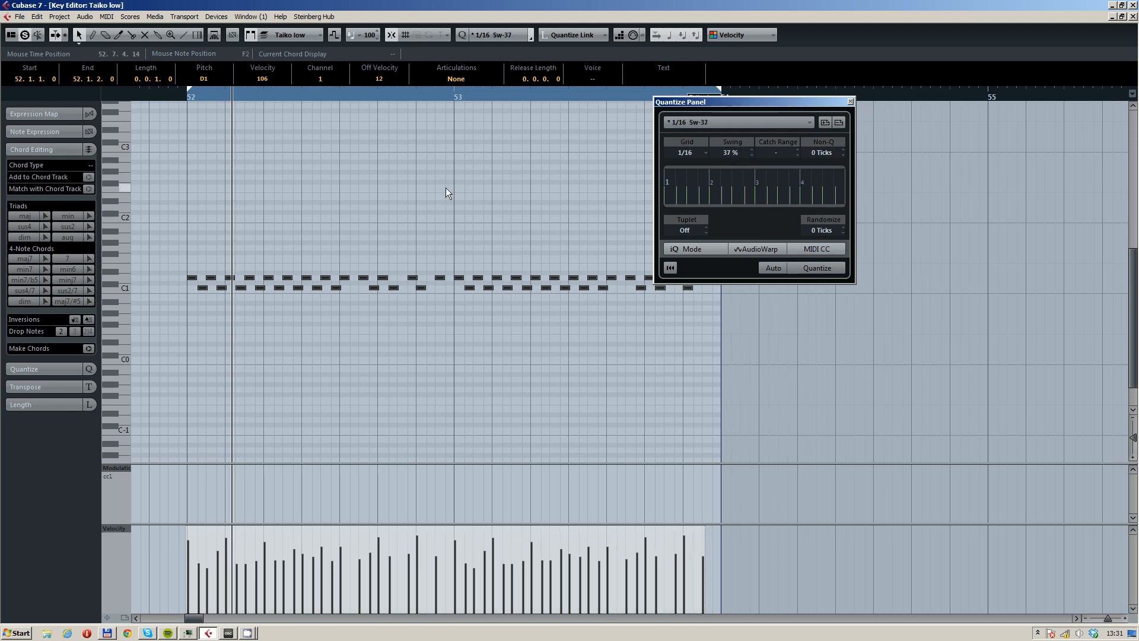
# - Requantize the selected notes with increasing timing randomization of 1, 2 and 4 ticks, inspecting the offsets at the start of bar 52
pyautogui.scroll(2, 415, 207)
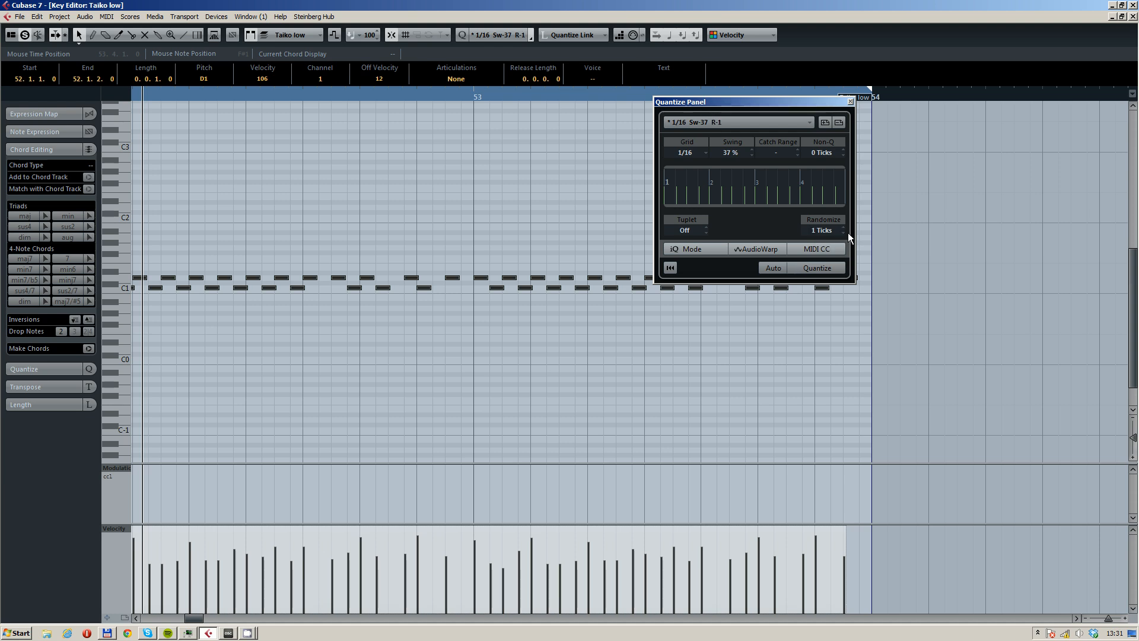
pyautogui.moveTo(394, 144); pyautogui.dragTo(806, 196)
pyautogui.press('q')
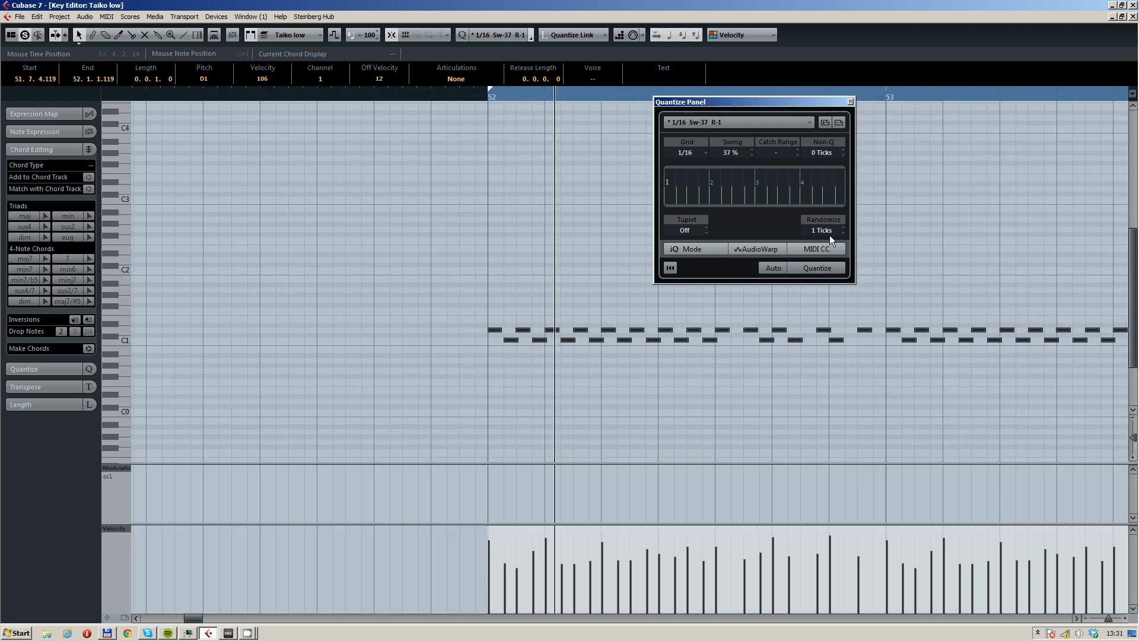
pyautogui.press('q')
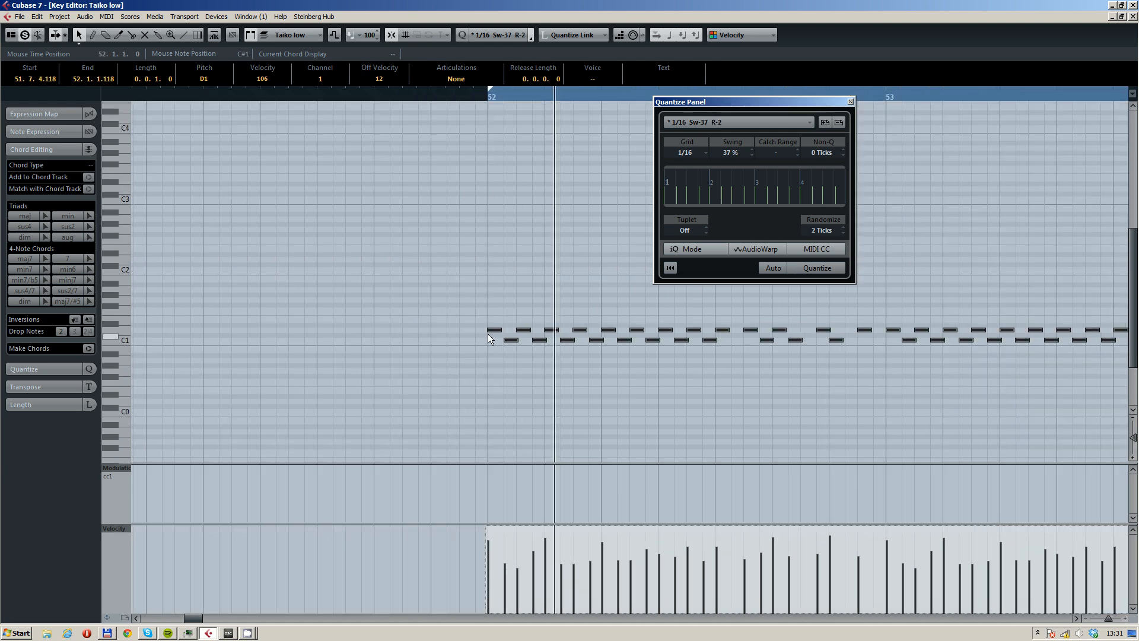
pyautogui.scroll(2, 489, 332)
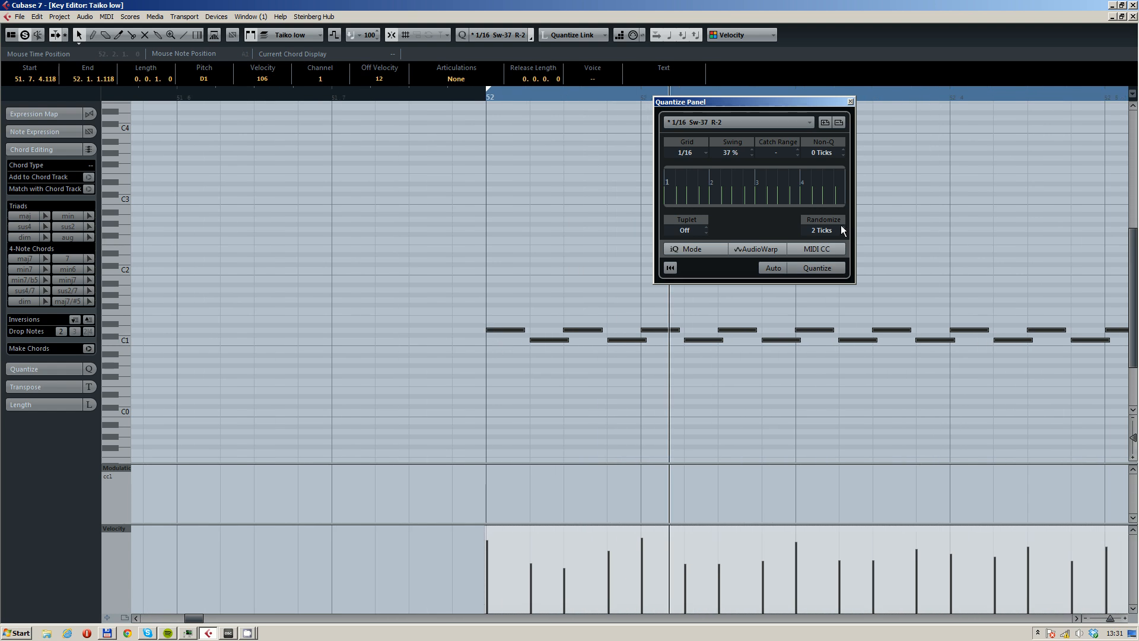
pyautogui.scroll(-2, 606, 313)
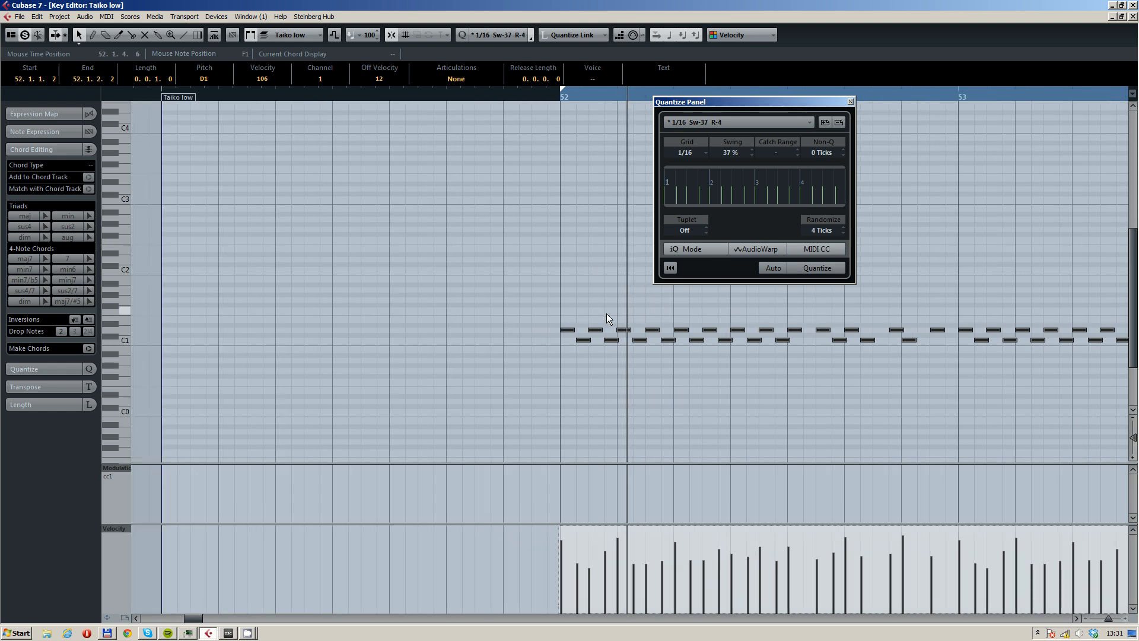
pyautogui.scroll(-2, 610, 309)
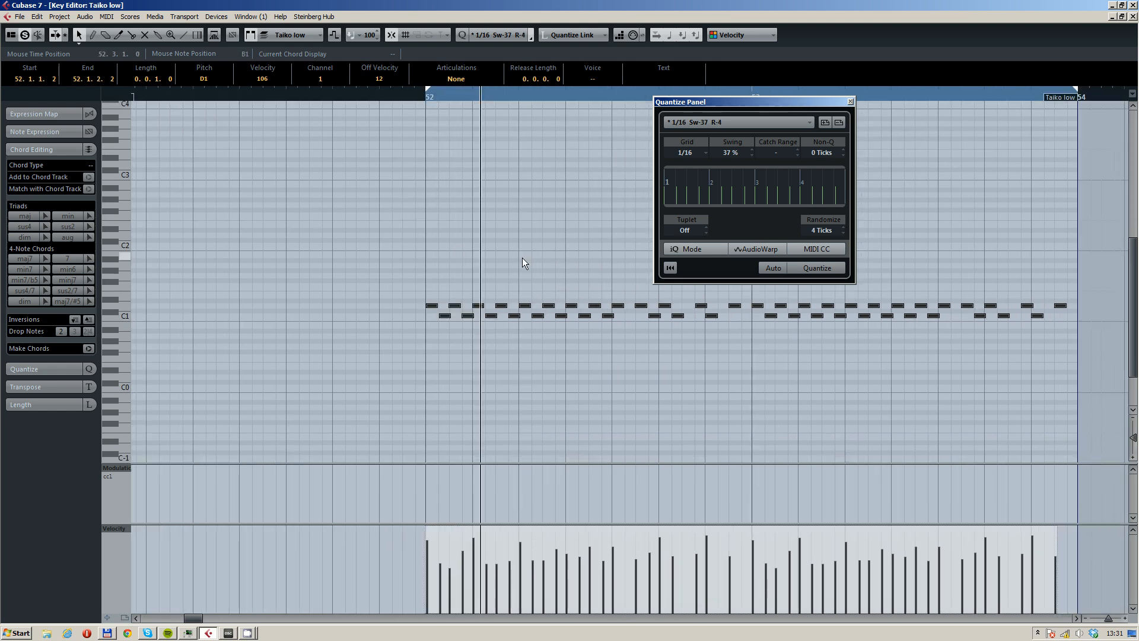
# - Deselect the Taiko low notes and play the pattern from bar 52
pyautogui.moveTo(561, 158); pyautogui.dragTo(357, 119)
pyautogui.scroll(-2, 389, 143)
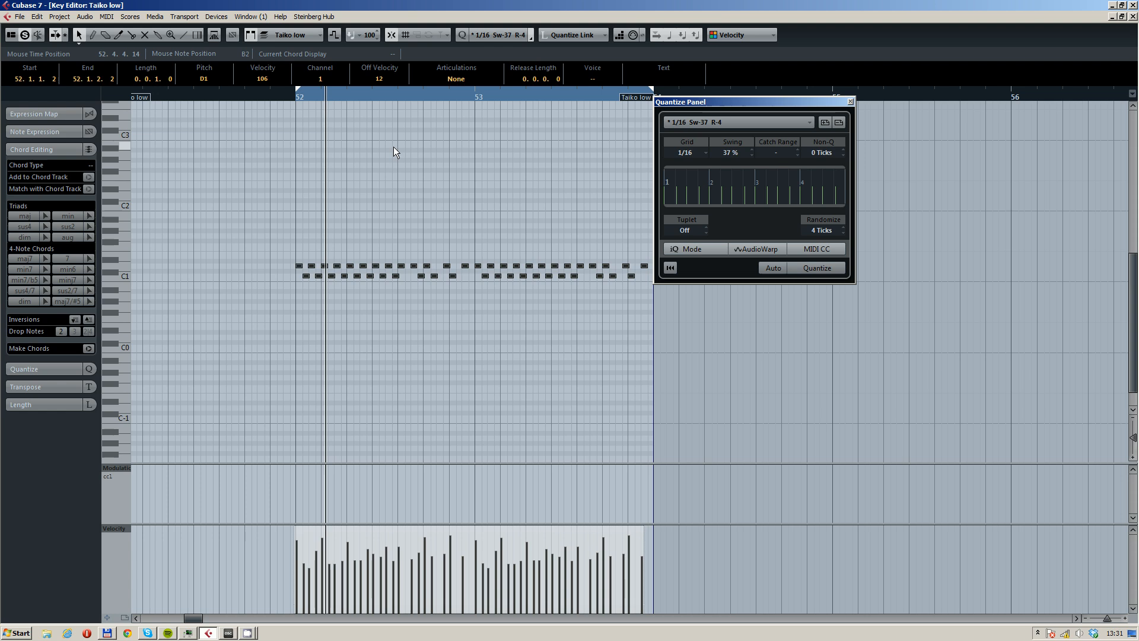
pyautogui.click(393, 147)
pyautogui.click(289, 97)
pyautogui.press('space')
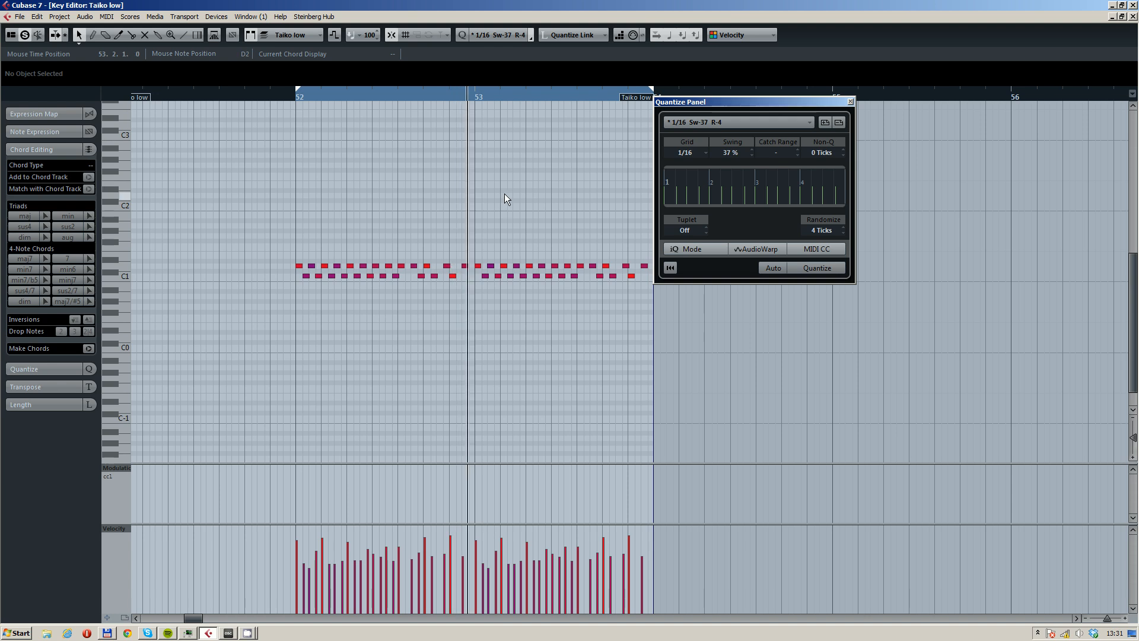
# - Try a quantize swing of 23 % on all Taiko low notes
pyautogui.hotkey('ctrl', 'a')
pyautogui.moveTo(730, 153); pyautogui.dragTo(731, 170)
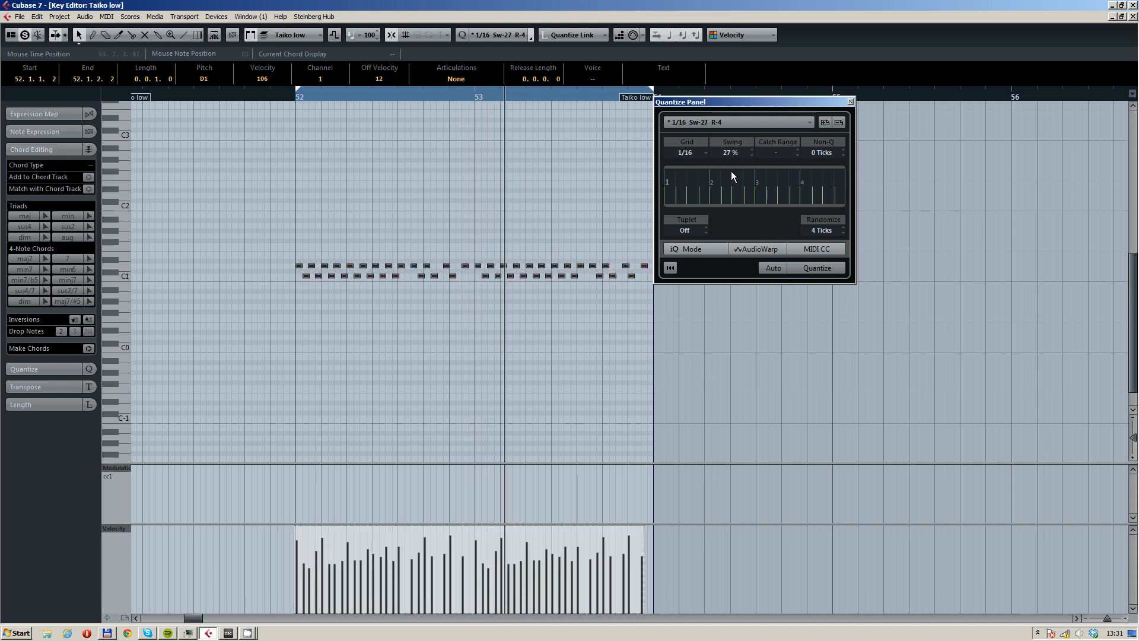
pyautogui.click(526, 177)
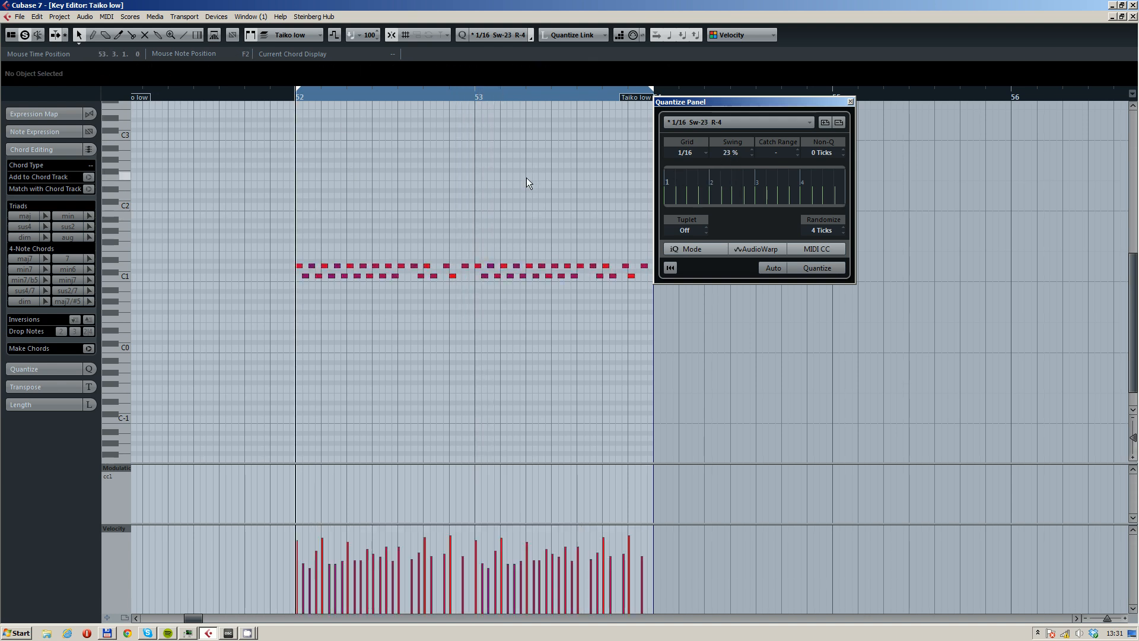
pyautogui.scroll(3, 421, 228)
# - Set the quantize swing to 31 % for all Taiko low notes
pyautogui.hotkey('ctrl', 'a')
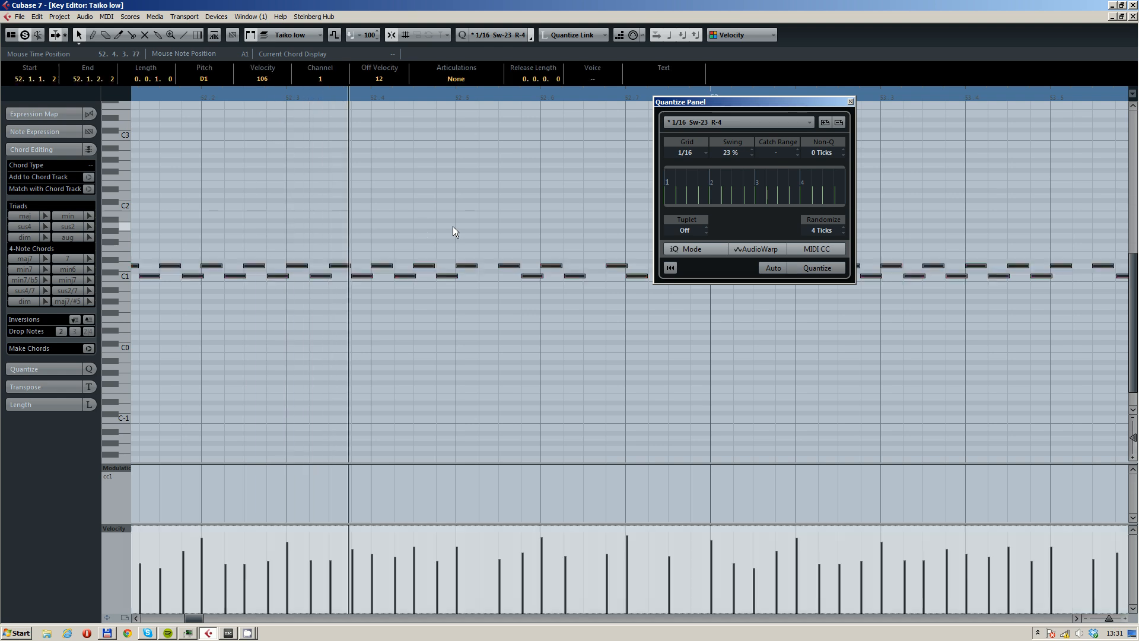
pyautogui.scroll(8, 745, 154)
pyautogui.click(549, 191)
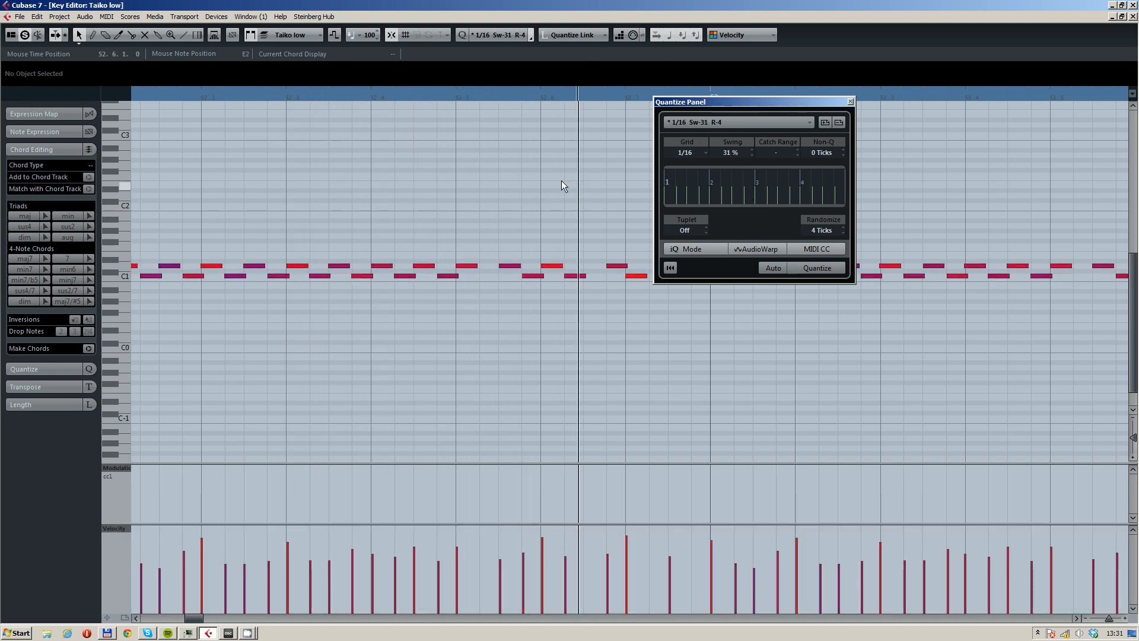
pyautogui.scroll(-4, 561, 181)
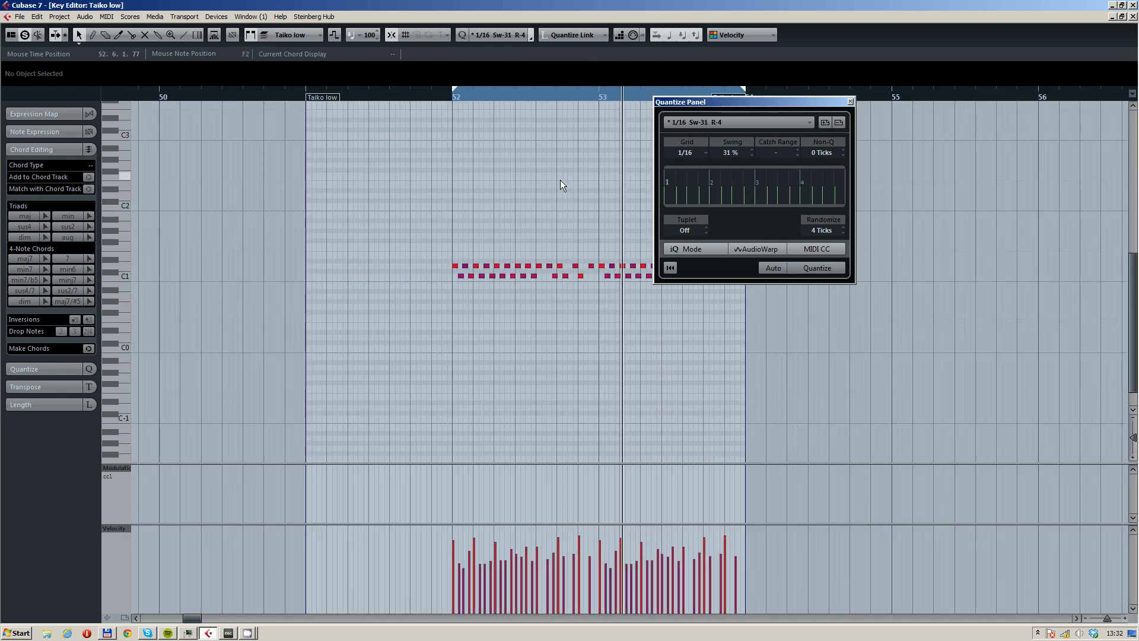
# - Set the quantize randomization to 12 ticks for all Taiko low notes
pyautogui.scroll(8, 823, 230)
pyautogui.hotkey('ctrl', 'a')
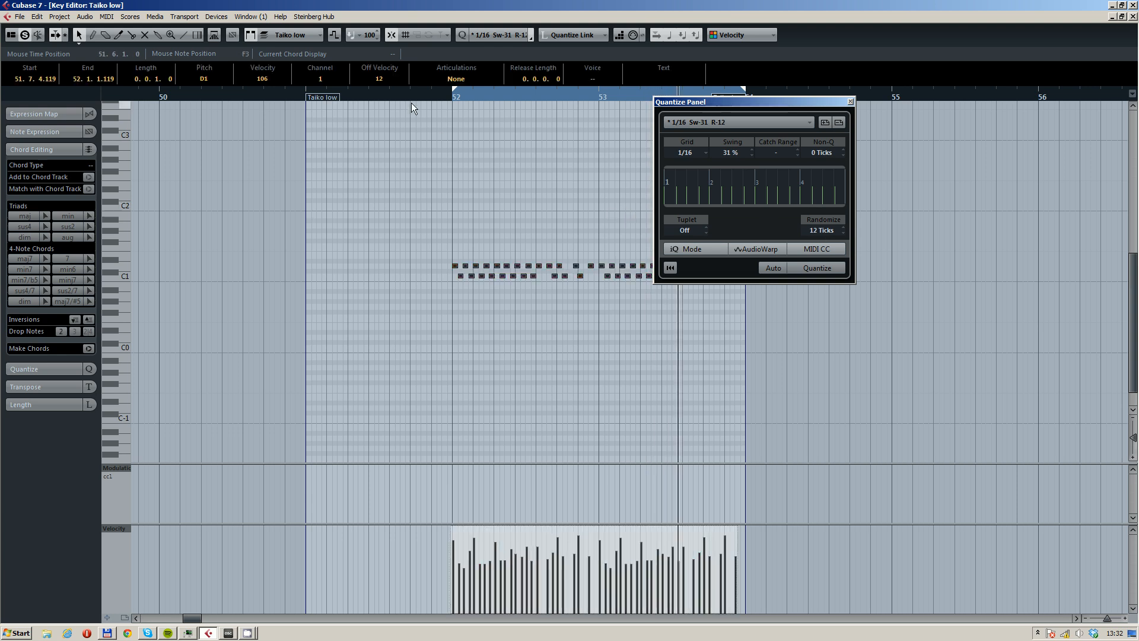
pyautogui.scroll(4, 511, 179)
pyautogui.click(516, 179)
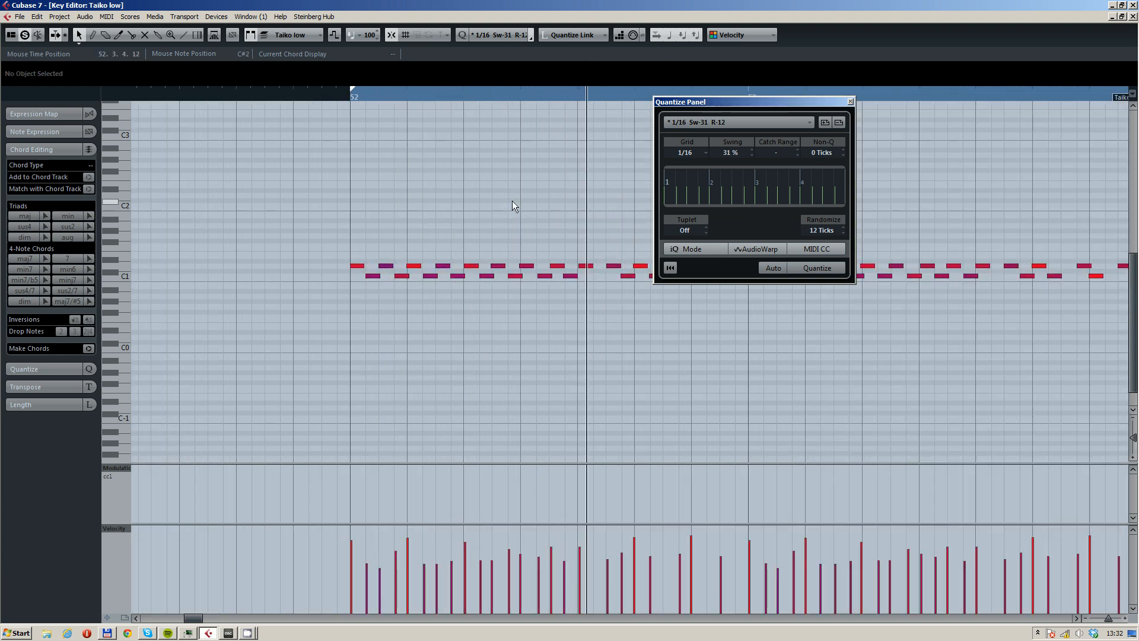
# - Set the Non-Q range to 20 ticks with all Taiko low notes selected, and deselect them
pyautogui.hotkey('ctrl', 'a')
pyautogui.scroll(1, 842, 149)
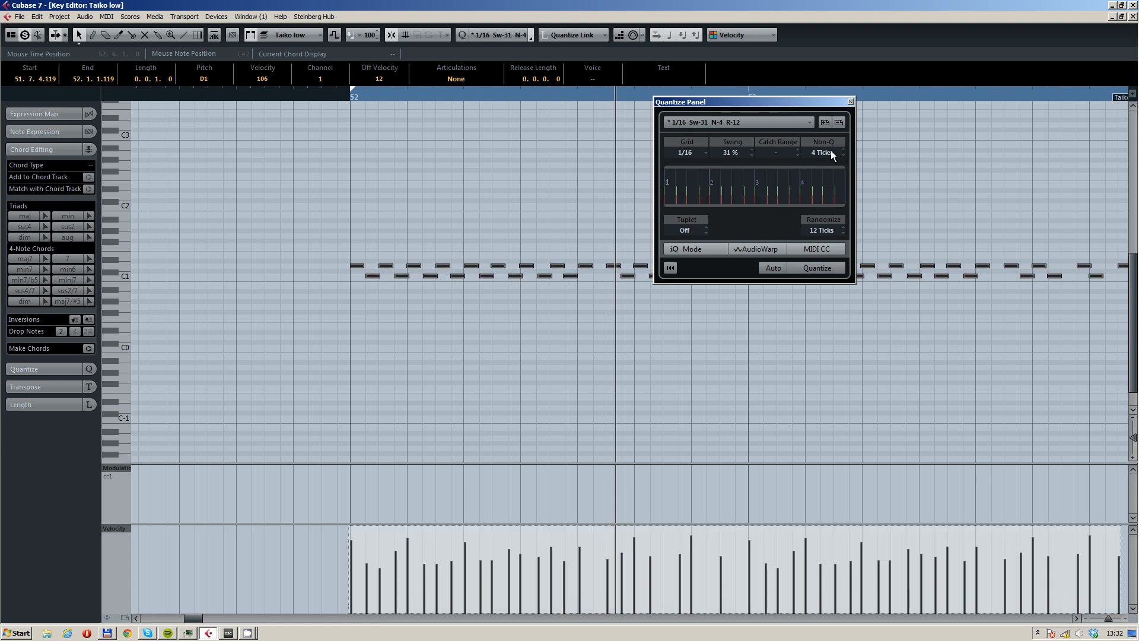
pyautogui.scroll(8, 838, 145)
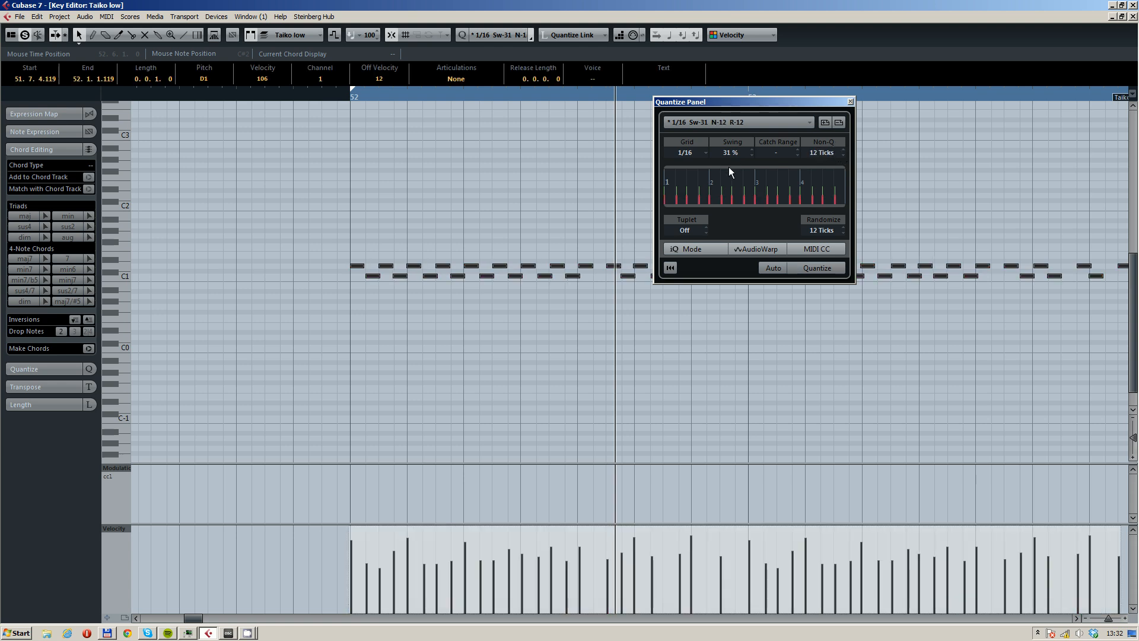
pyautogui.scroll(-2, 827, 144)
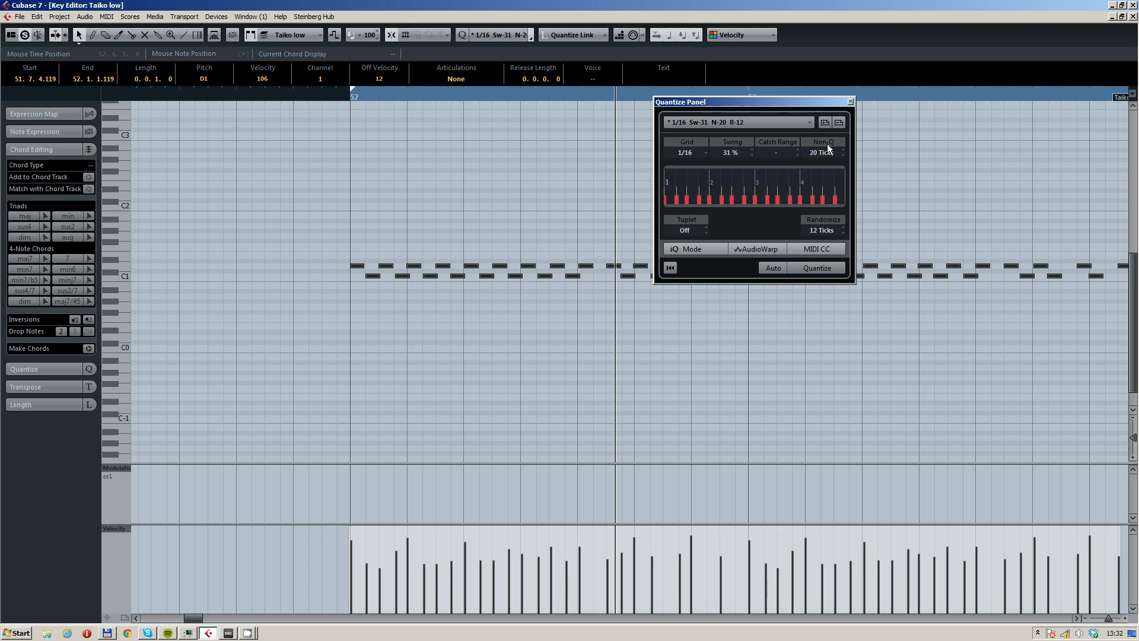
pyautogui.click(522, 179)
# - Play the adjusted Taiko low pattern from bar 52
pyautogui.press('g')
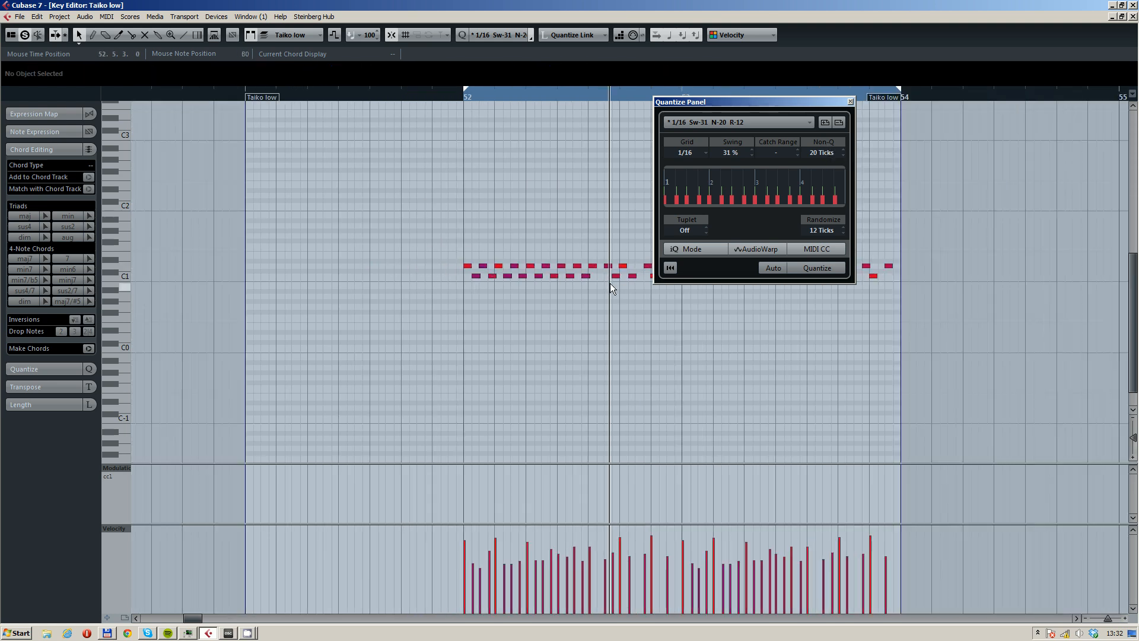
pyautogui.moveTo(565, 223); pyautogui.dragTo(432, 217)
pyautogui.click(326, 97)
pyautogui.press('space')
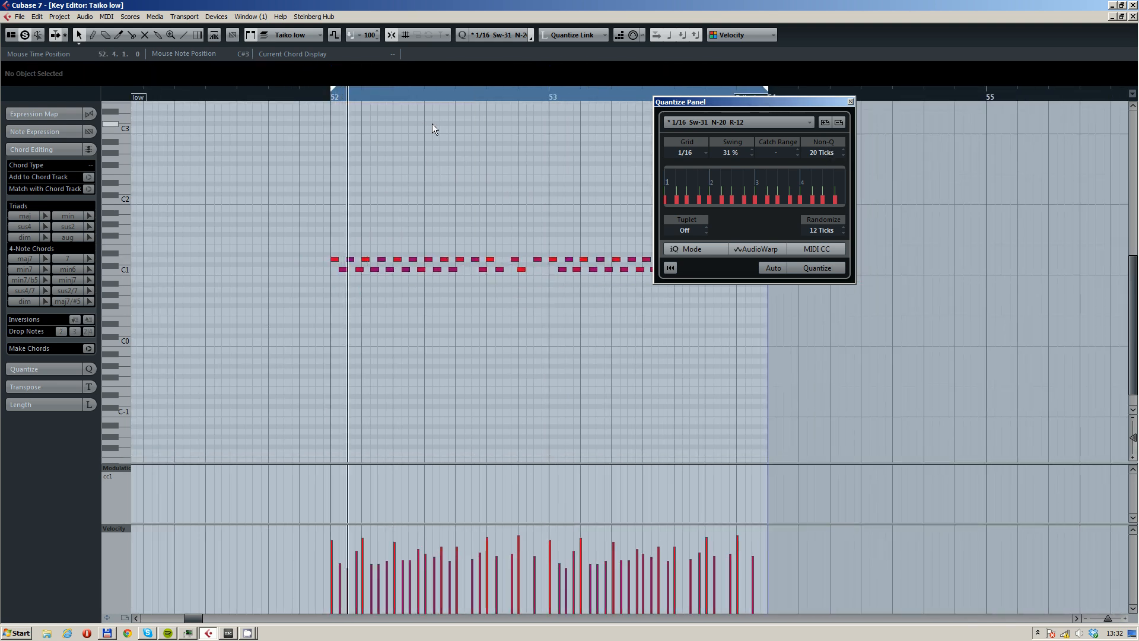
# - Close the Quantize Panel and the Taiko low Key Editor to return to the project
pyautogui.click(850, 102)
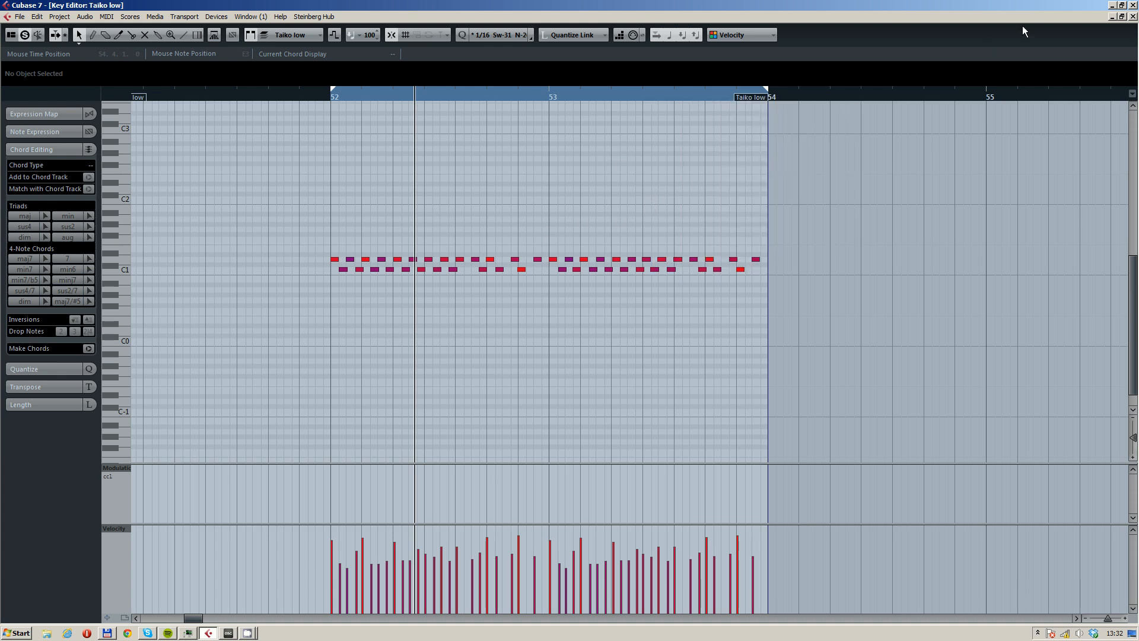
pyautogui.click(1120, 18)
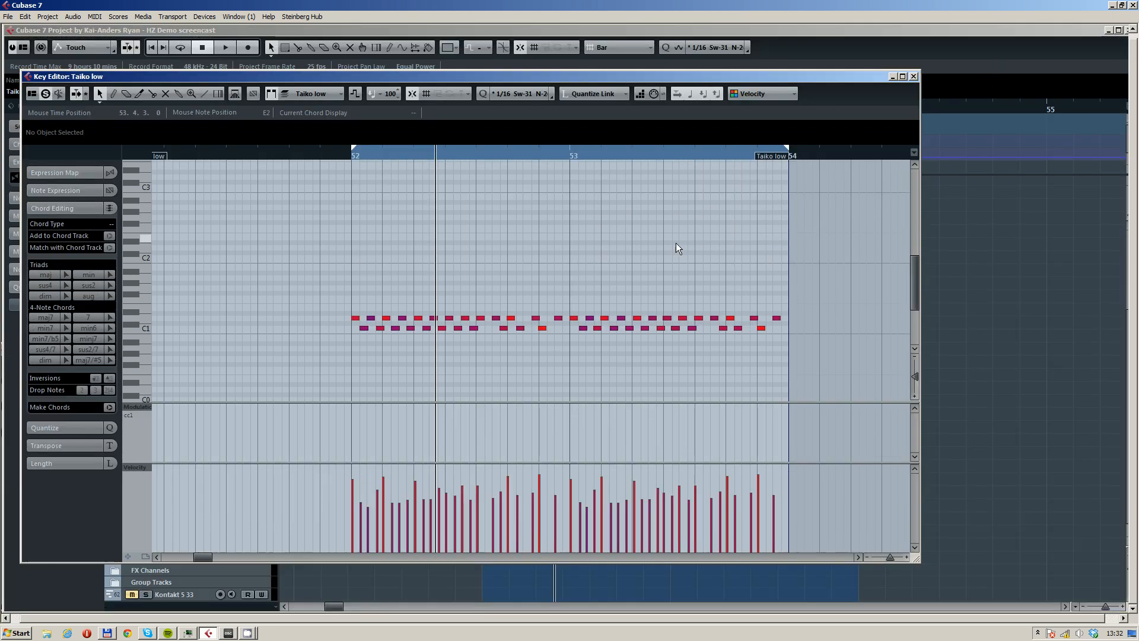
pyautogui.click(914, 77)
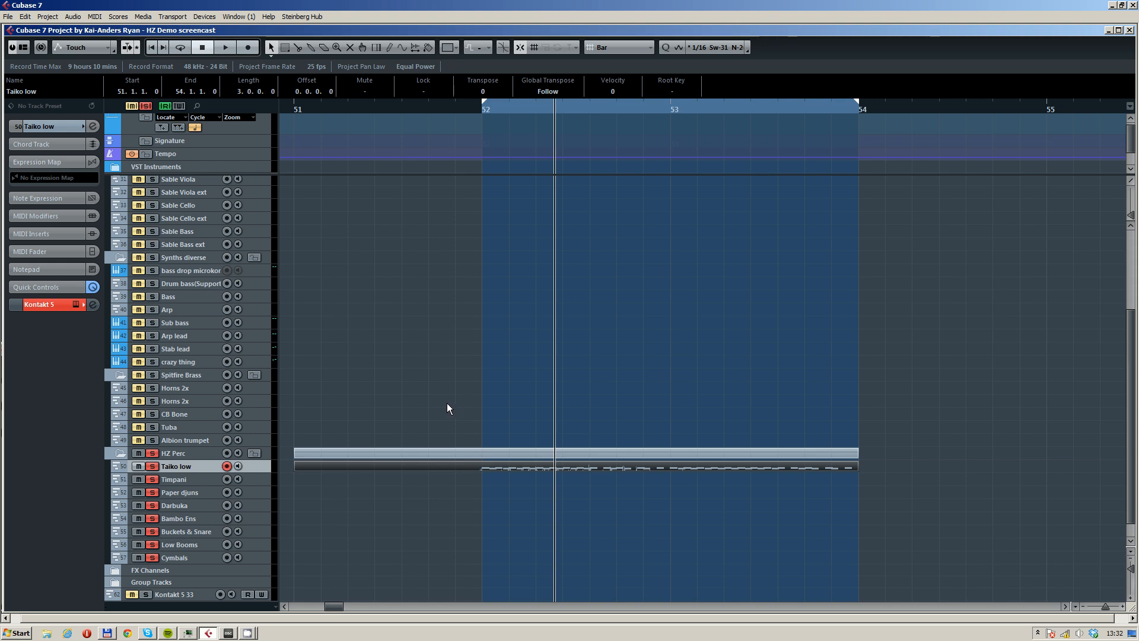
# - Clear the solo state of all tracks and select the Sable Cello and Sable Bass tracks together
pyautogui.scroll(3, 447, 402)
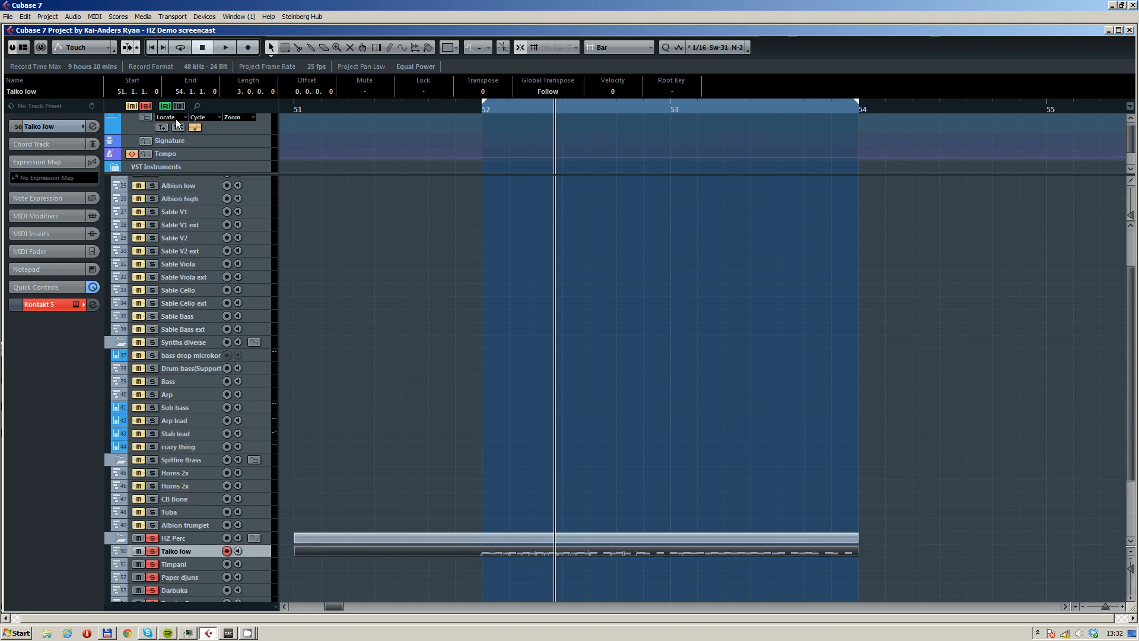
pyautogui.click(146, 106)
pyautogui.click(475, 104)
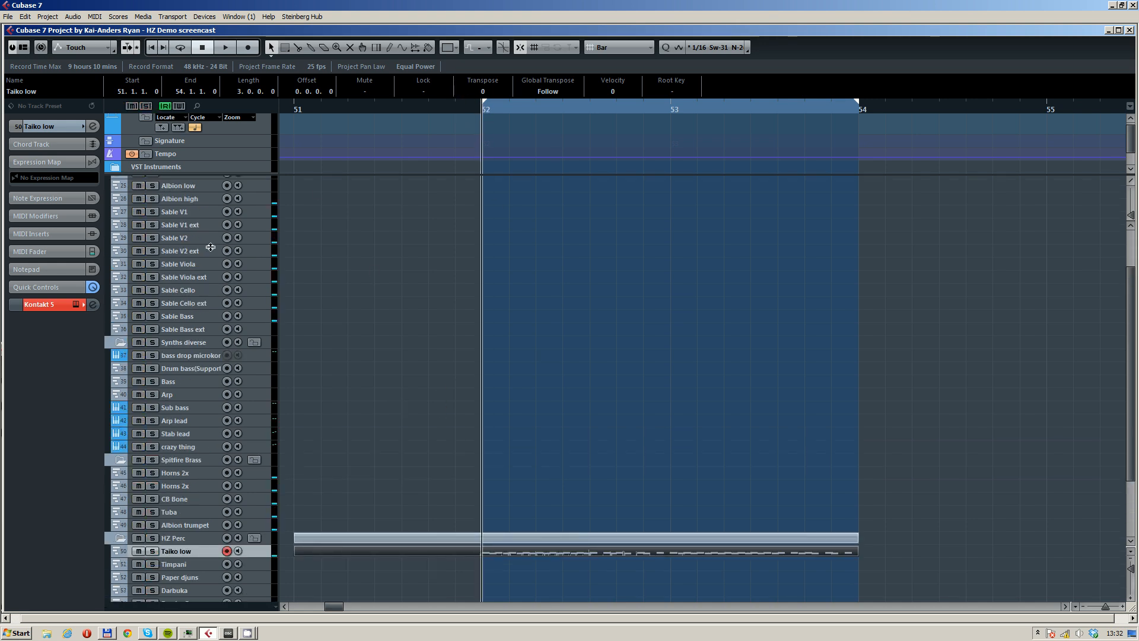
pyautogui.click(183, 291)
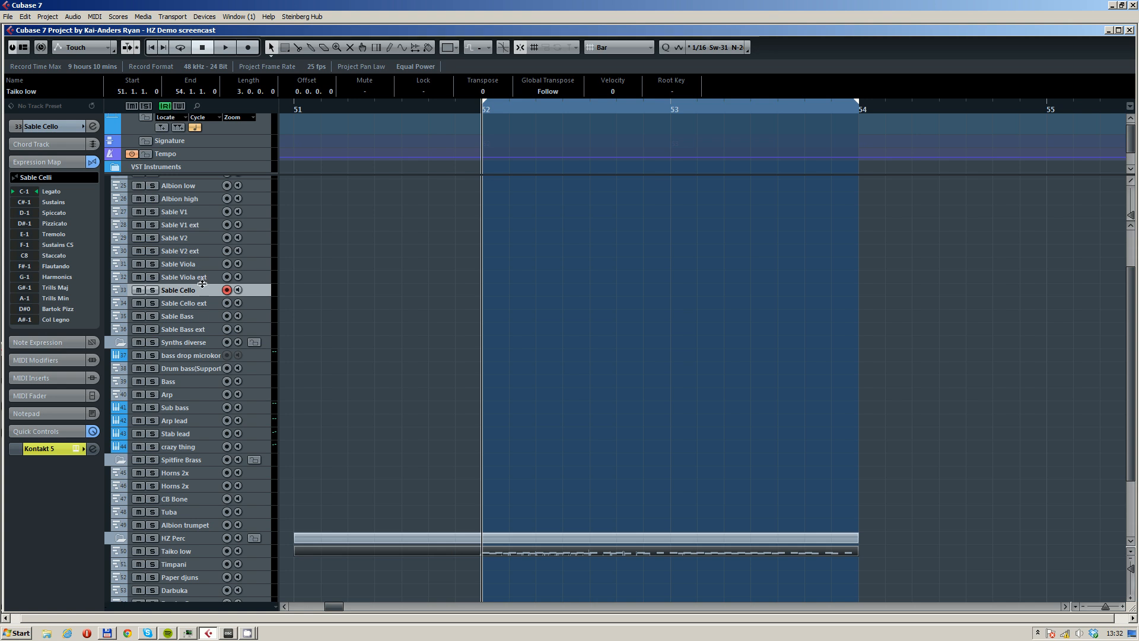
pyautogui.keyDown('ctrl'); pyautogui.click(200, 317); pyautogui.keyUp('ctrl')
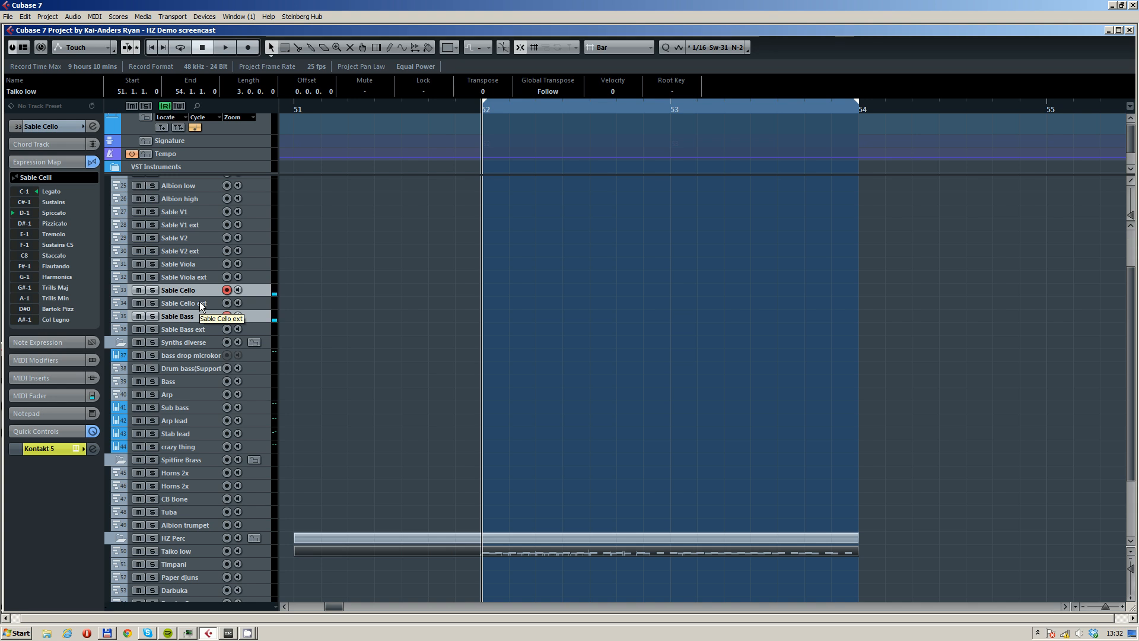
# - Record a spiccato phrase on Sable Cello and Sable Bass simultaneously, running from bar 52 into bar 53
pyautogui.press('KP_Subtract')
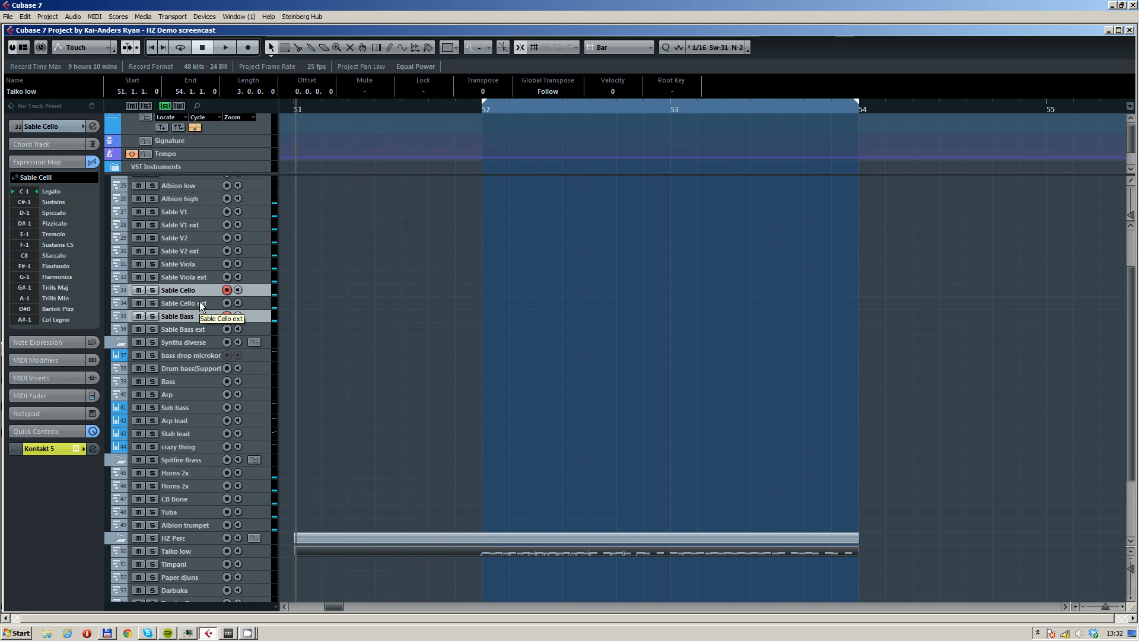
pyautogui.press('KP_Multiply')
pyautogui.press('space')
pyautogui.press('KP_Subtract')
pyautogui.press('KP_Subtract')
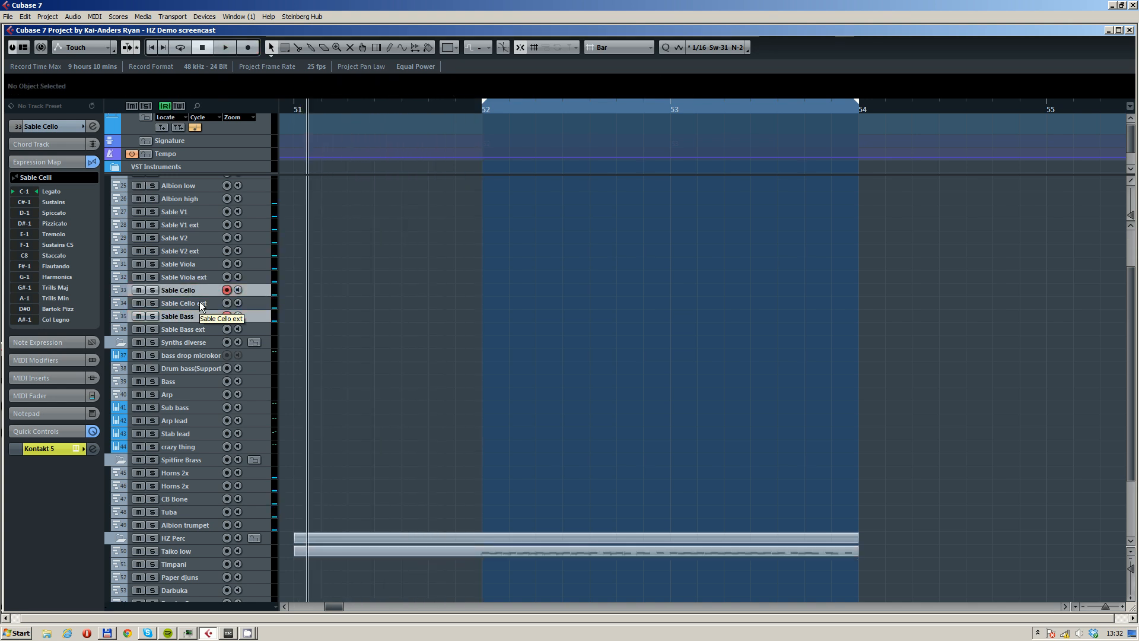
pyautogui.press('KP_Multiply')
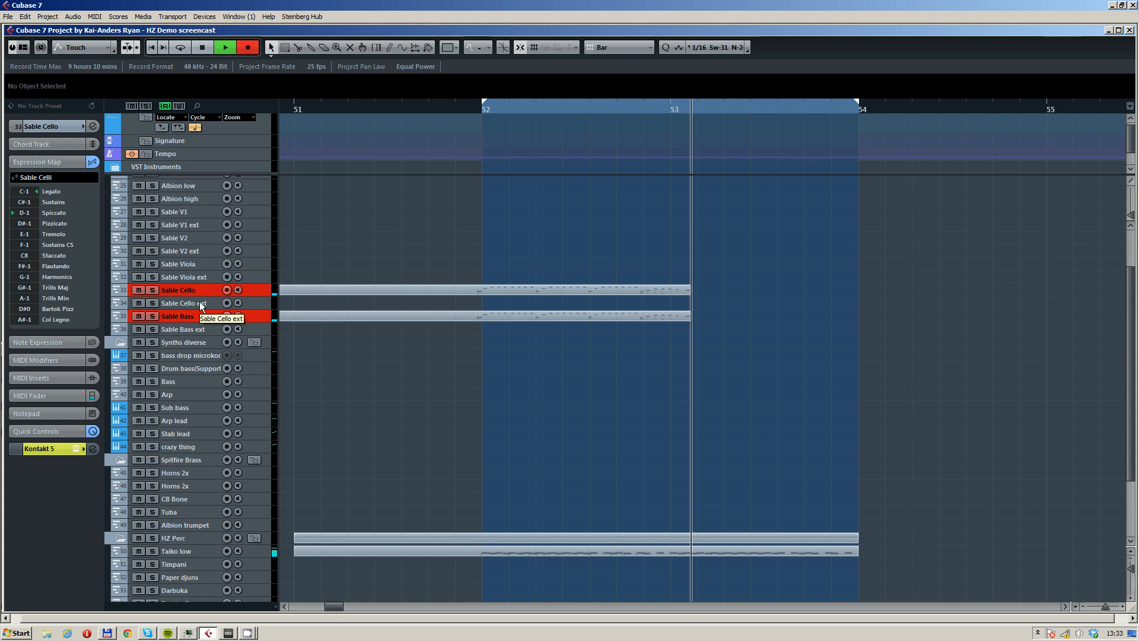
pyautogui.press('space')
# - Open the recorded Sable Cello and Sable Bass parts for note editing and align the first note to bar 52
pyautogui.doubleClick(587, 290)
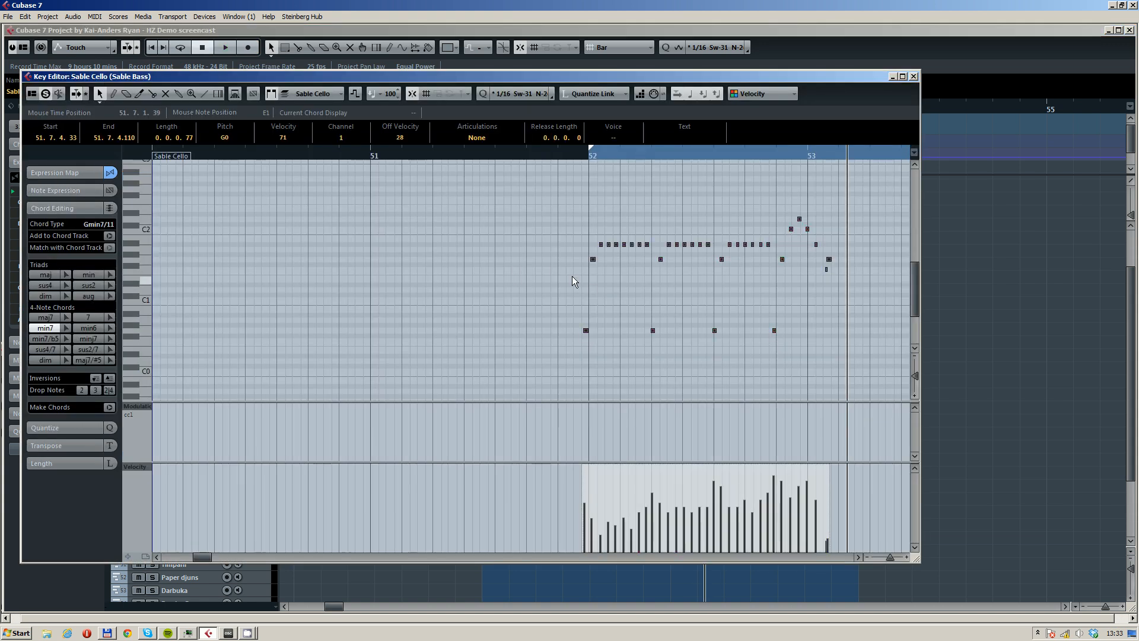
pyautogui.scroll(2, 443, 254)
pyautogui.moveTo(443, 280); pyautogui.dragTo(454, 279)
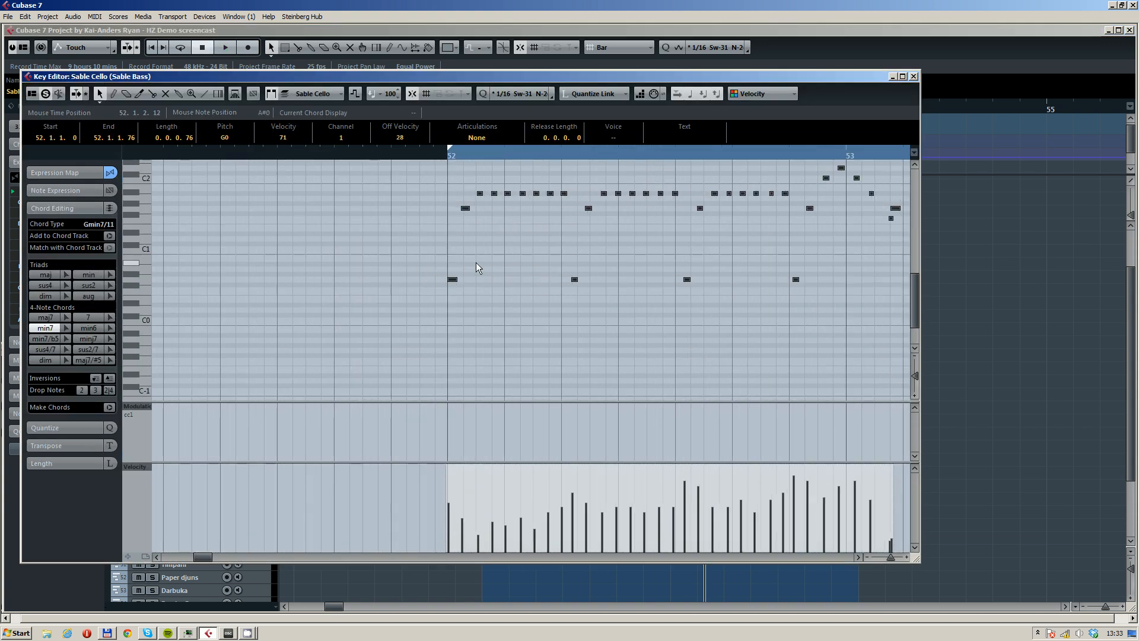
# - Quantize all notes of the recorded string phrase to 1/16 and return the playhead to bar 52
pyautogui.click(519, 94)
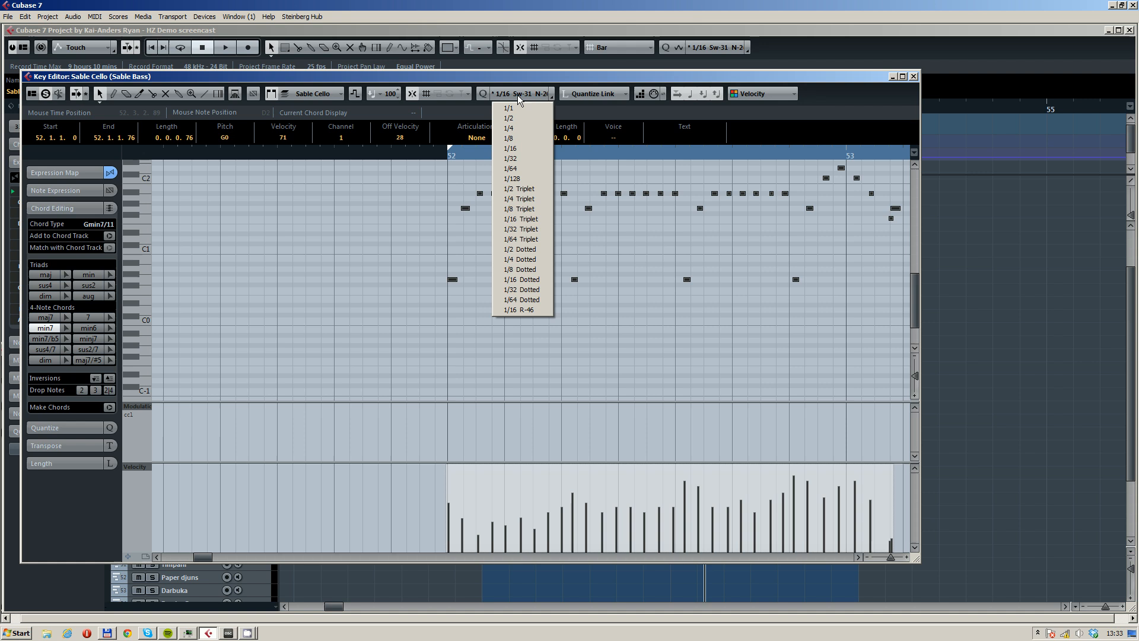
pyautogui.click(528, 153)
pyautogui.click(351, 153)
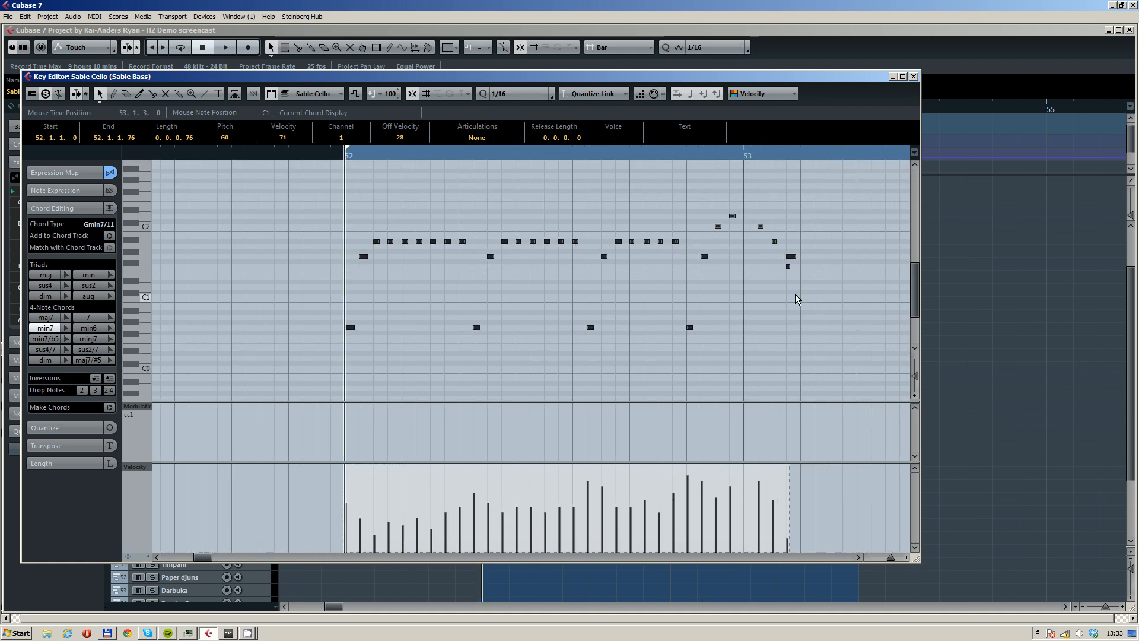
# - Delete the stray notes from bar 53 onward in the Sable Cello part
pyautogui.click(854, 197)
pyautogui.moveTo(835, 190); pyautogui.dragTo(749, 340)
pyautogui.press('Delete')
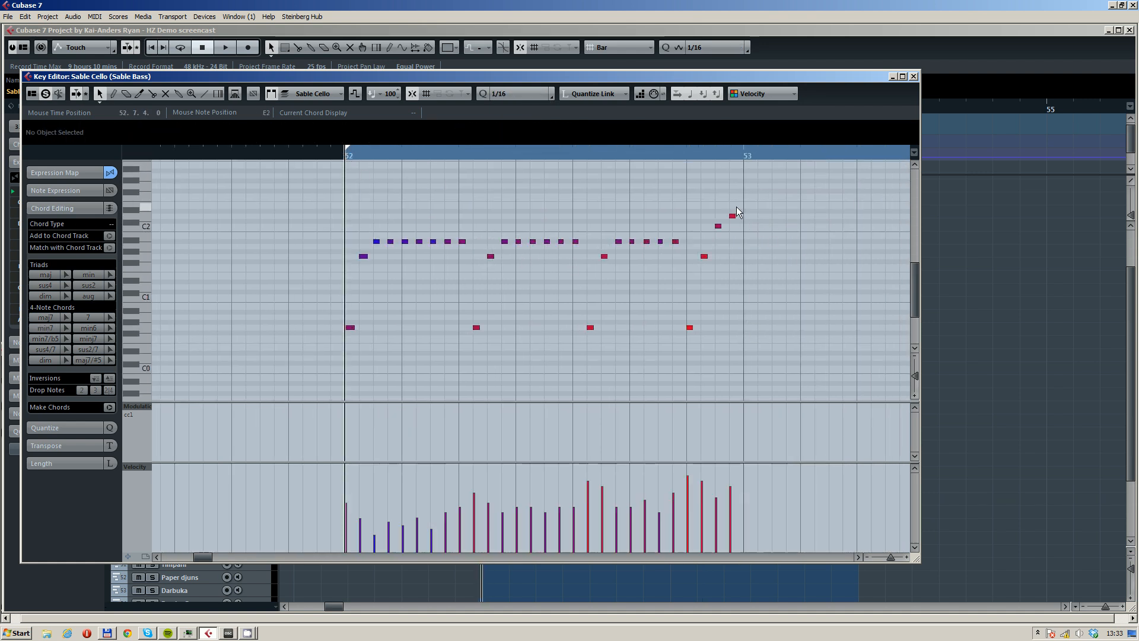
# - Play the trimmed string phrase, set the quantize value to 1/8 and select all its notes
pyautogui.moveTo(757, 199); pyautogui.dragTo(733, 264)
pyautogui.press('space')
pyautogui.click(521, 96)
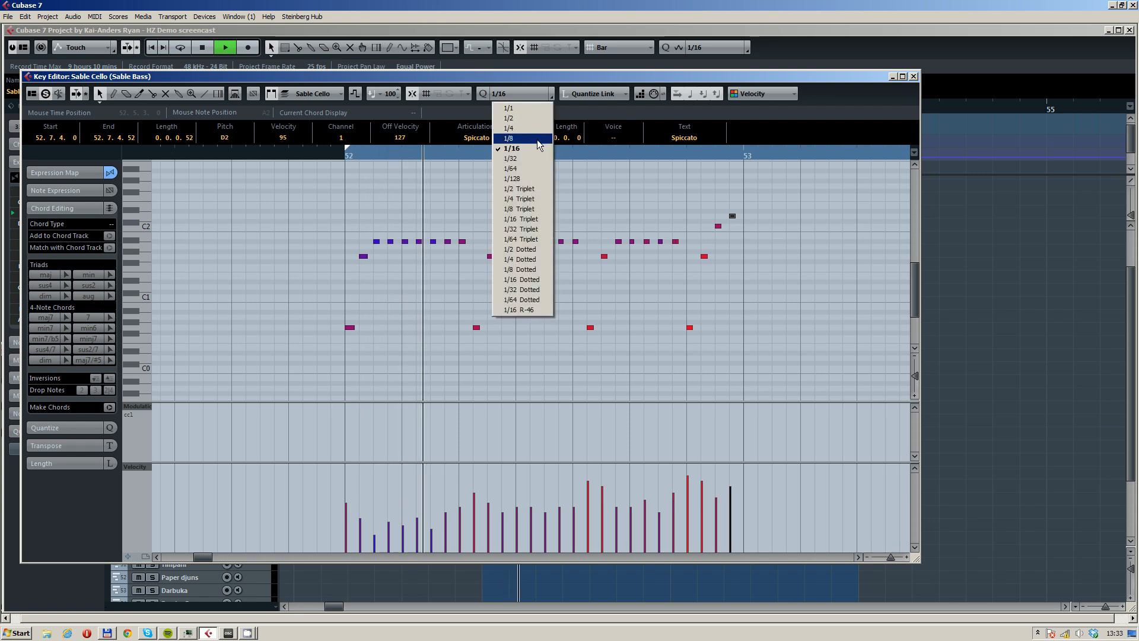
pyautogui.click(536, 138)
pyautogui.hotkey('ctrl', 'a')
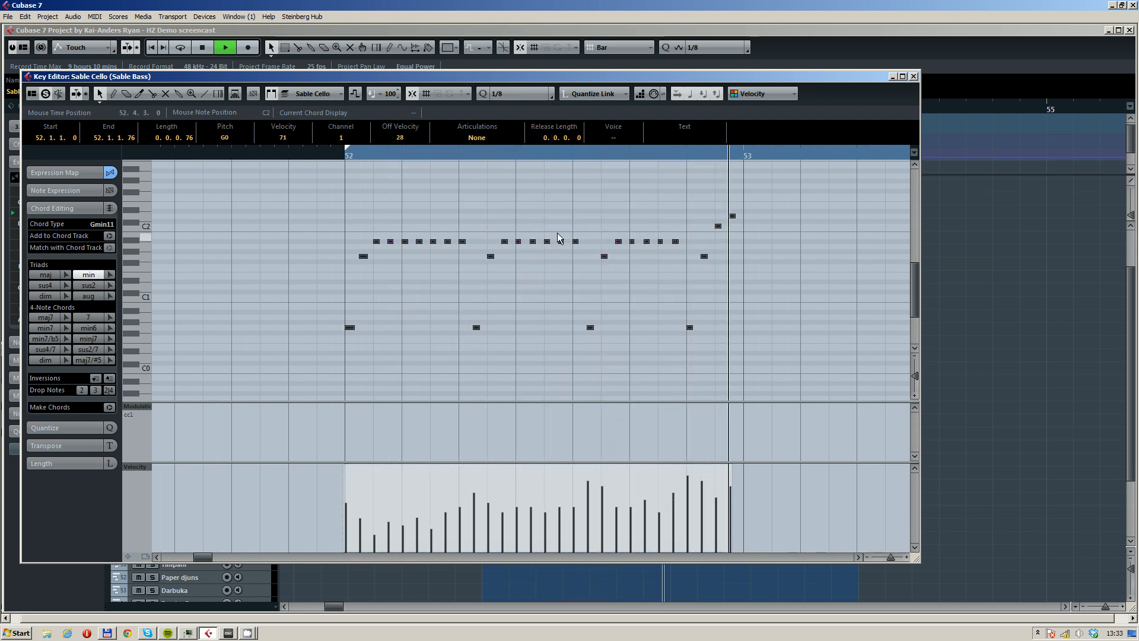
pyautogui.press('space')
pyautogui.moveTo(792, 186); pyautogui.dragTo(355, 389)
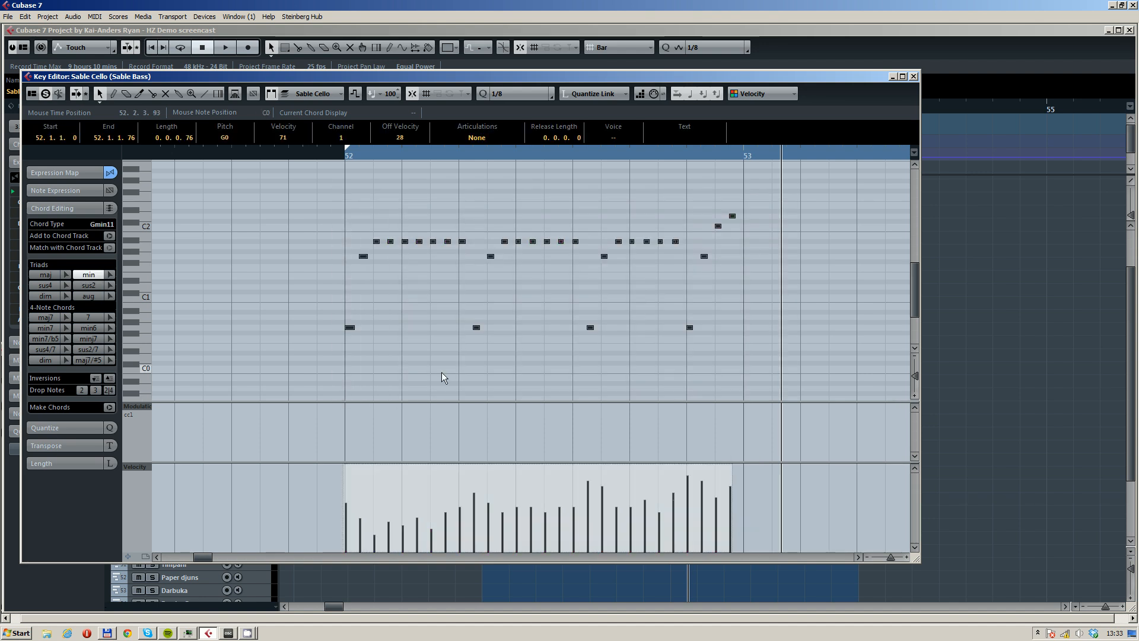
# - Select the last A#1 note of the phrase and play the part from bar 52
pyautogui.click(682, 245)
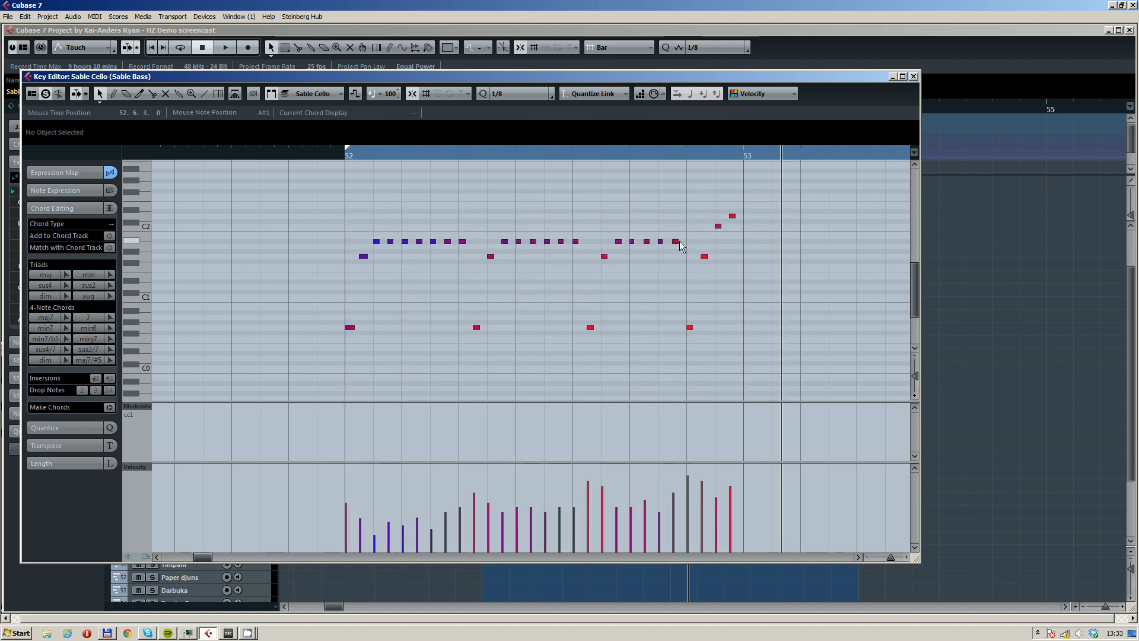
pyautogui.click(679, 241)
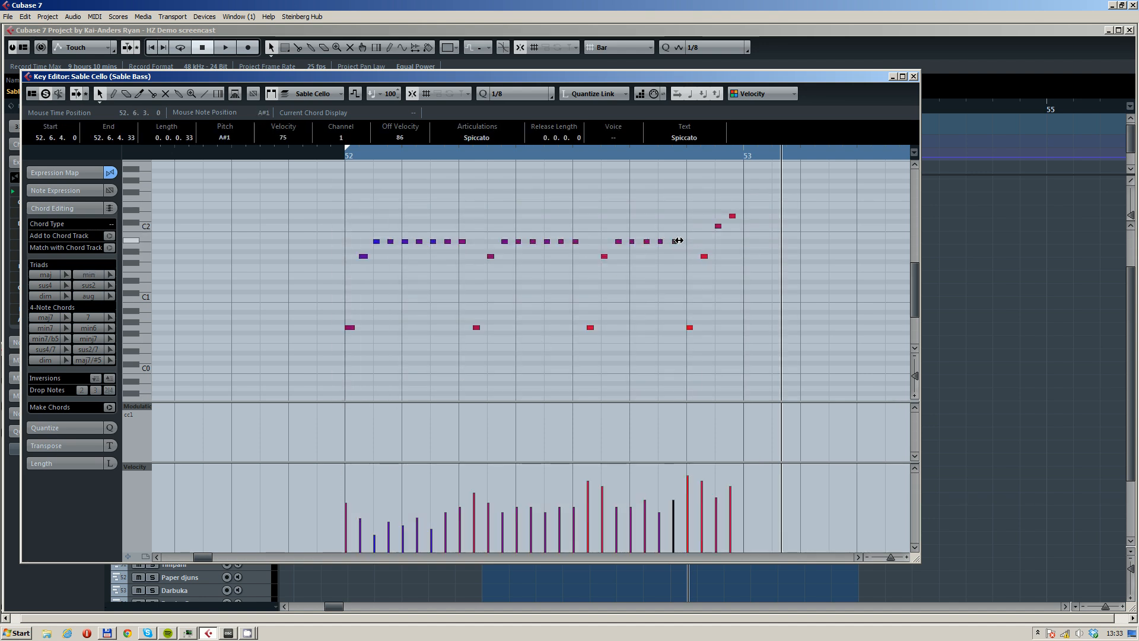
pyautogui.click(678, 240)
pyautogui.click(349, 154)
pyautogui.press('space')
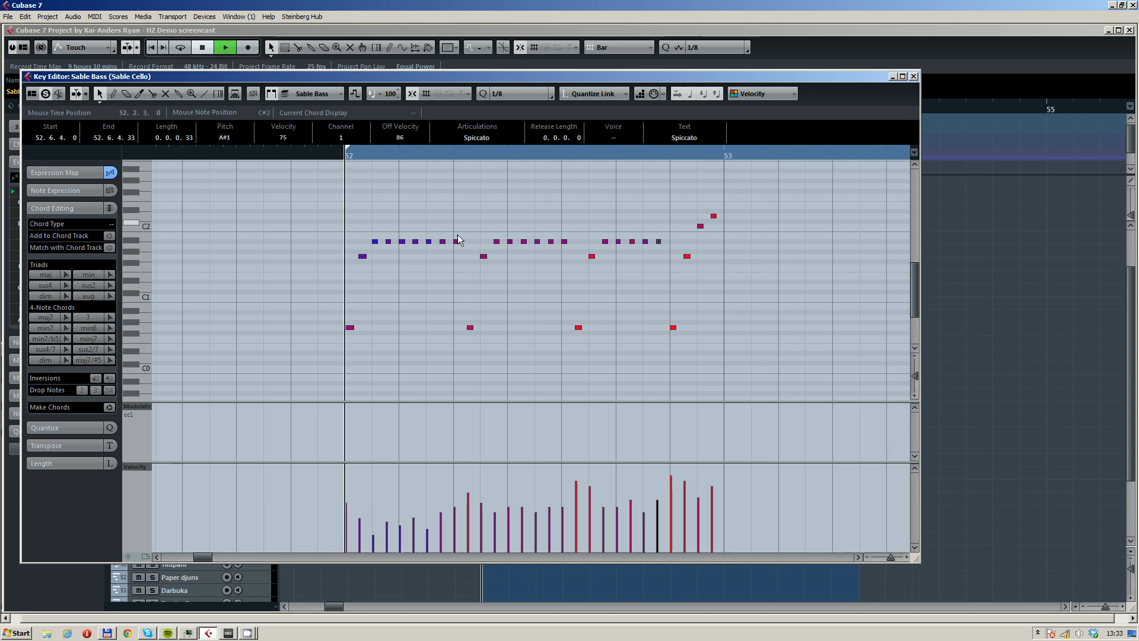
# - Stop playback and set the articulation of all Sable Bass notes to Spiccato
pyautogui.scroll(-3, 467, 262)
pyautogui.hotkey('ctrl', 'a')
pyautogui.click(473, 208)
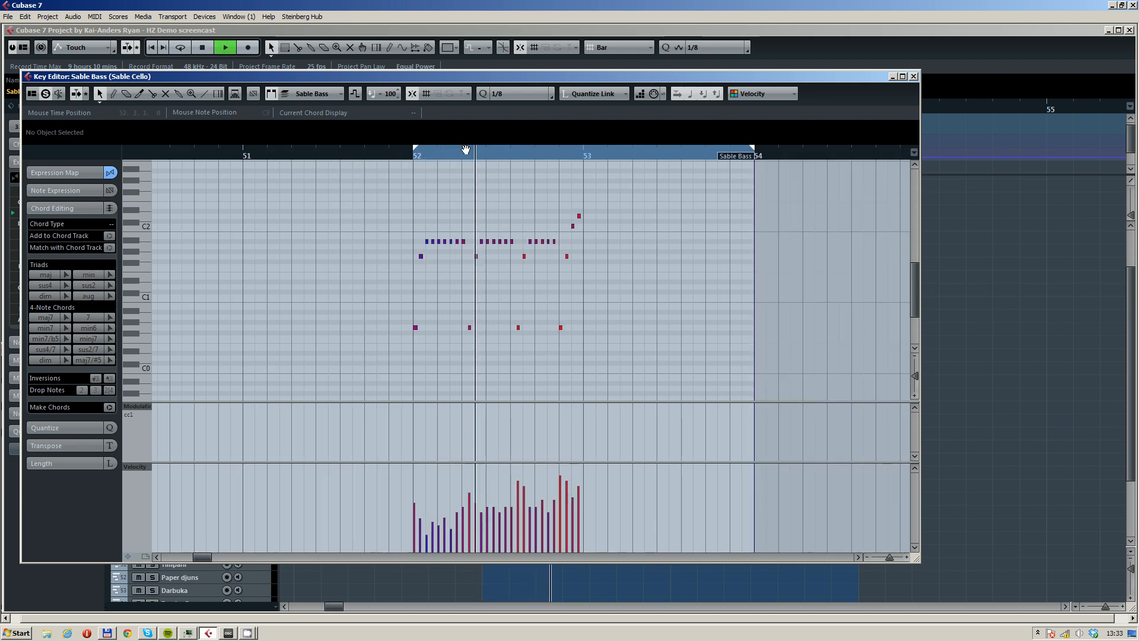
pyautogui.press('space')
pyautogui.hotkey('ctrl', 'a')
pyautogui.click(481, 137)
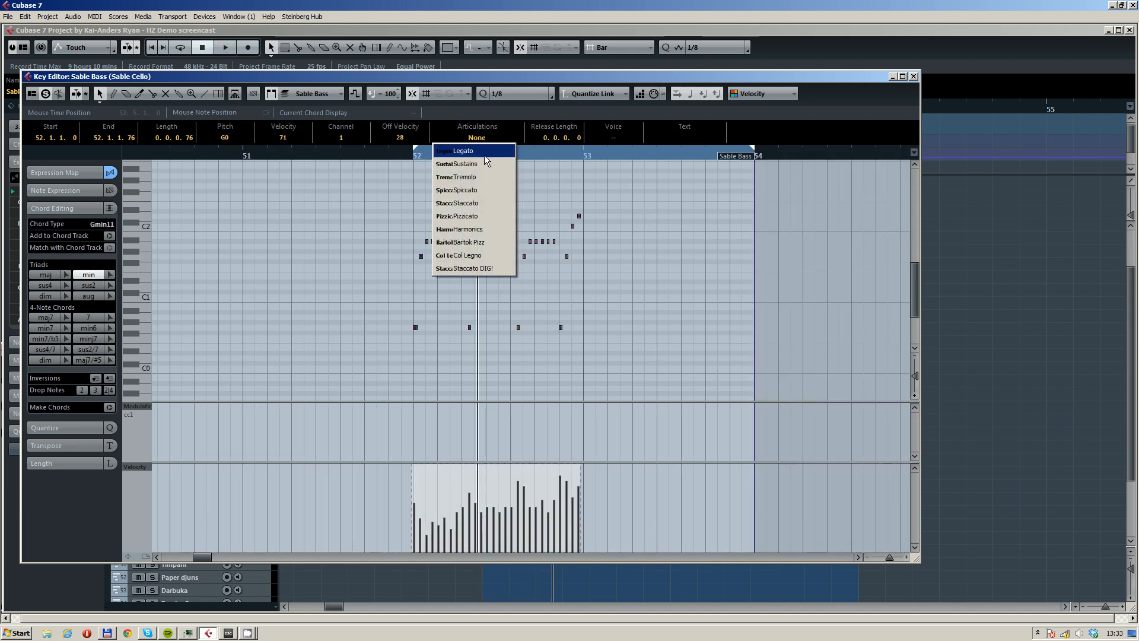
pyautogui.click(495, 190)
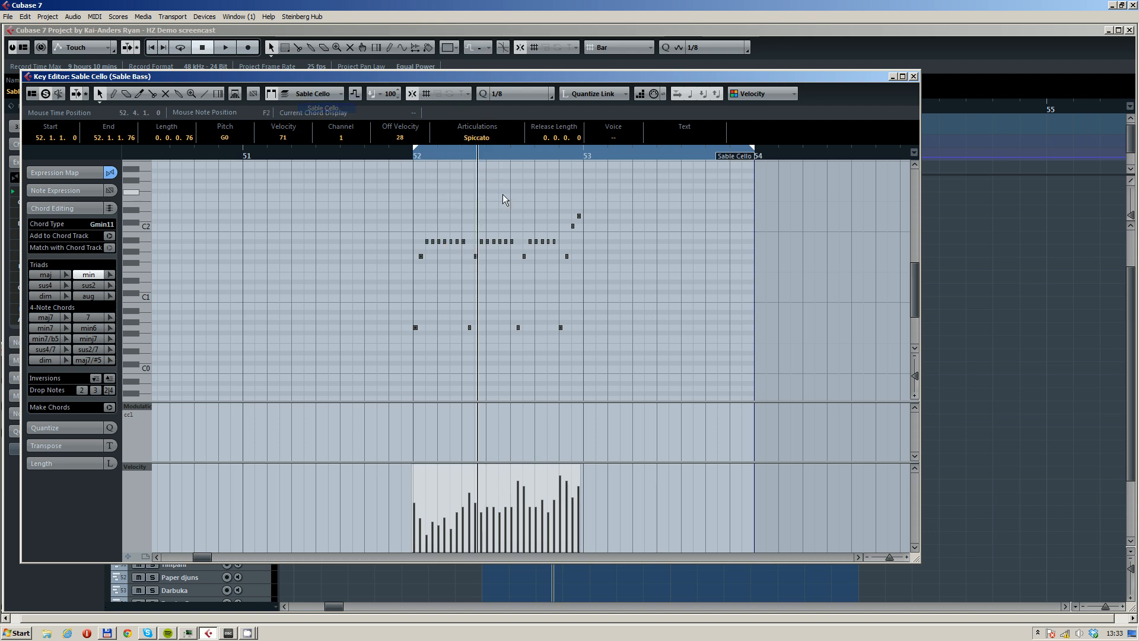
# - Switch the Key Editor to the Sable Cello part, set all its notes to Spiccato and return the playhead to bar 52
pyautogui.click(503, 194)
pyautogui.click(318, 94)
pyautogui.click(337, 107)
pyautogui.hotkey('ctrl', 'a')
pyautogui.click(491, 138)
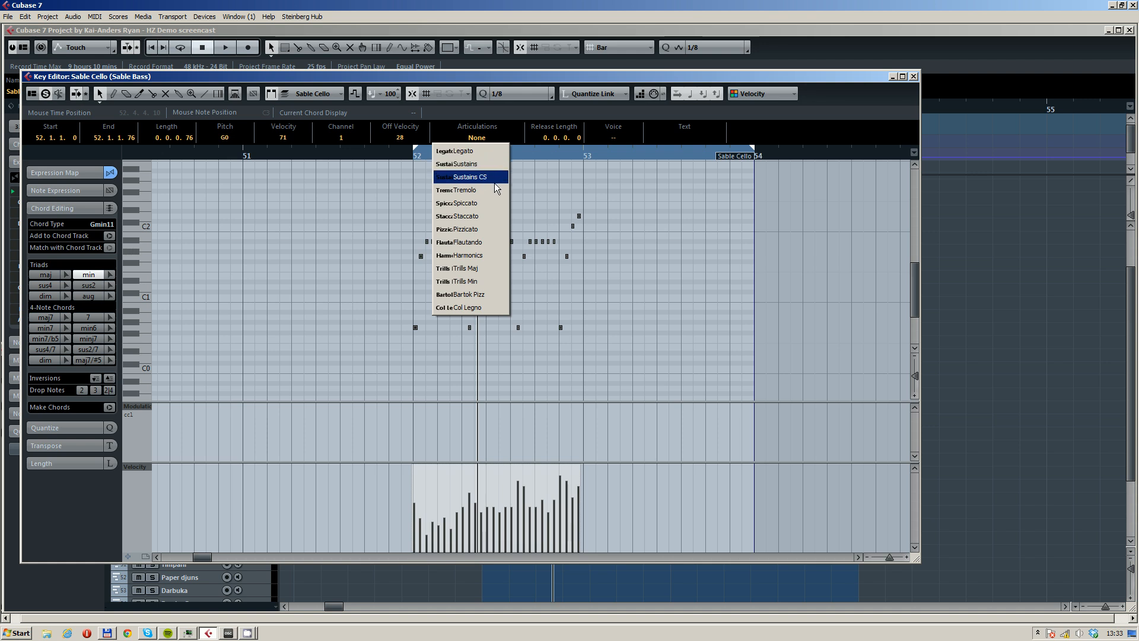
pyautogui.click(490, 202)
pyautogui.moveTo(441, 156); pyautogui.dragTo(414, 175)
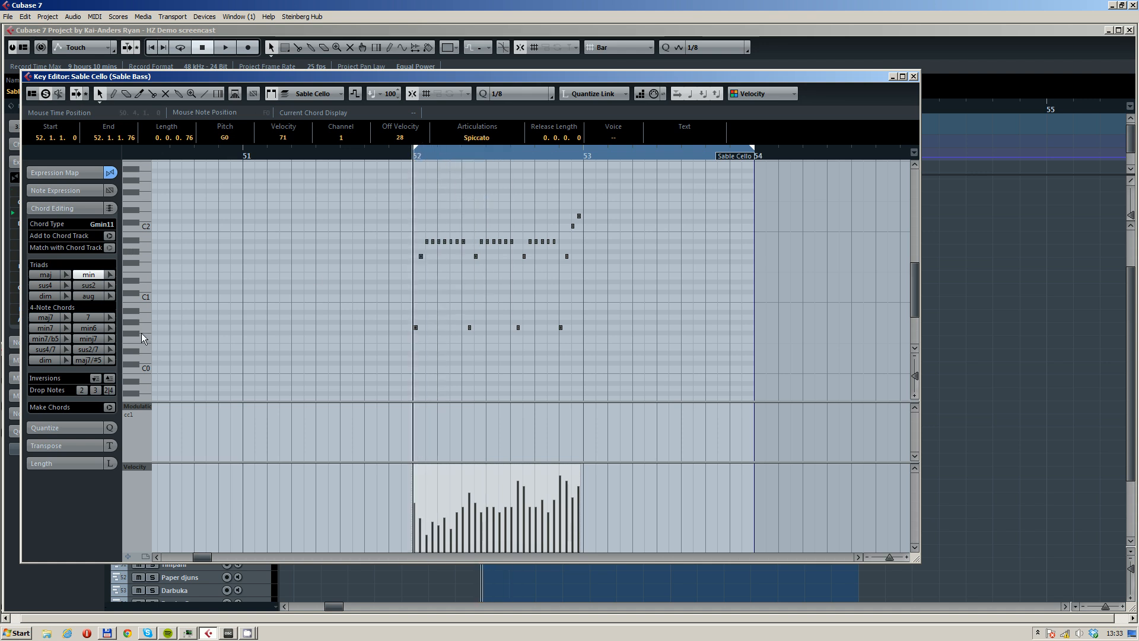
pyautogui.click(379, 187)
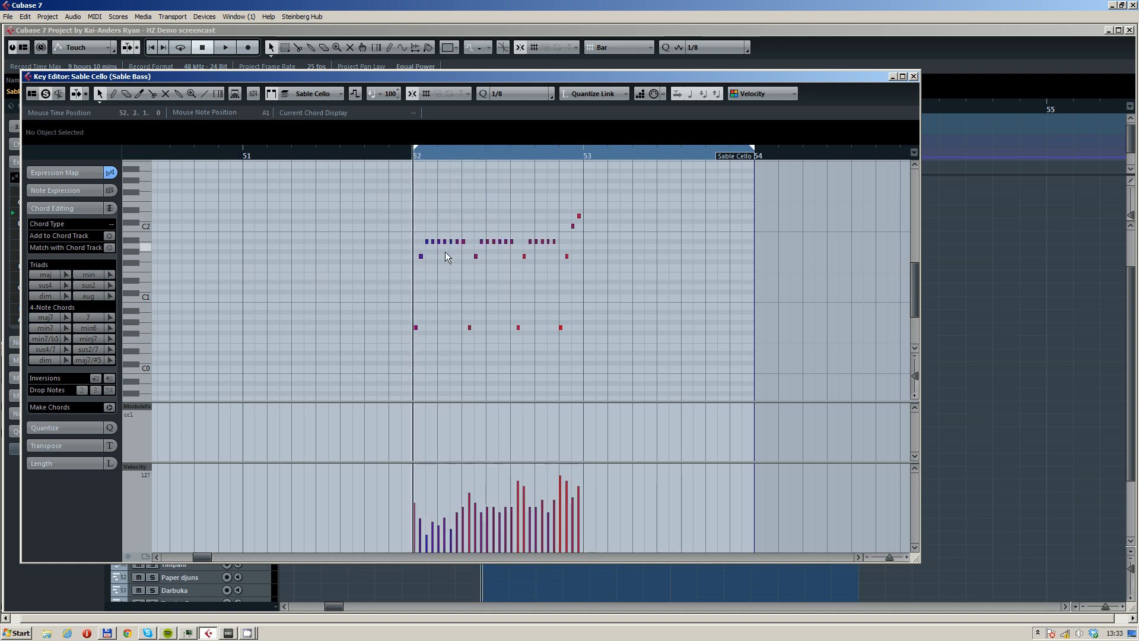
# - Raise the phrase's lowest G0 notes seven semitones to D1 and play the result
pyautogui.moveTo(592, 285); pyautogui.dragTo(379, 360)
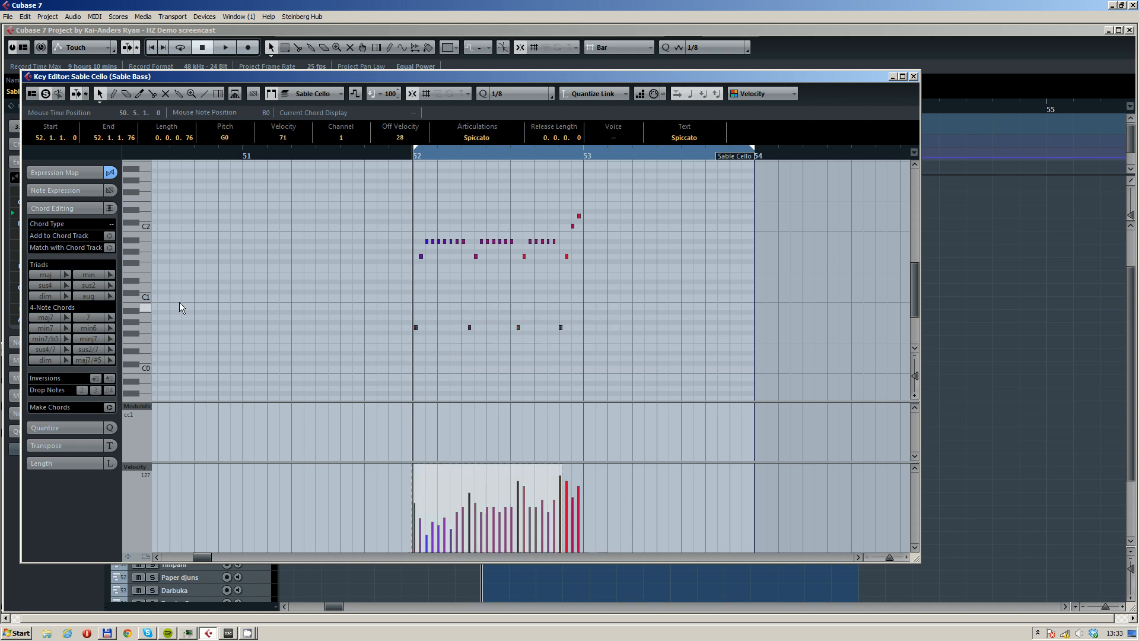
pyautogui.press('Up')
pyautogui.press('Up')
pyautogui.press('Up')
pyautogui.press('Up')
pyautogui.press('Up')
pyautogui.press('Up')
pyautogui.press('Up')
pyautogui.click(474, 356)
pyautogui.press('space')
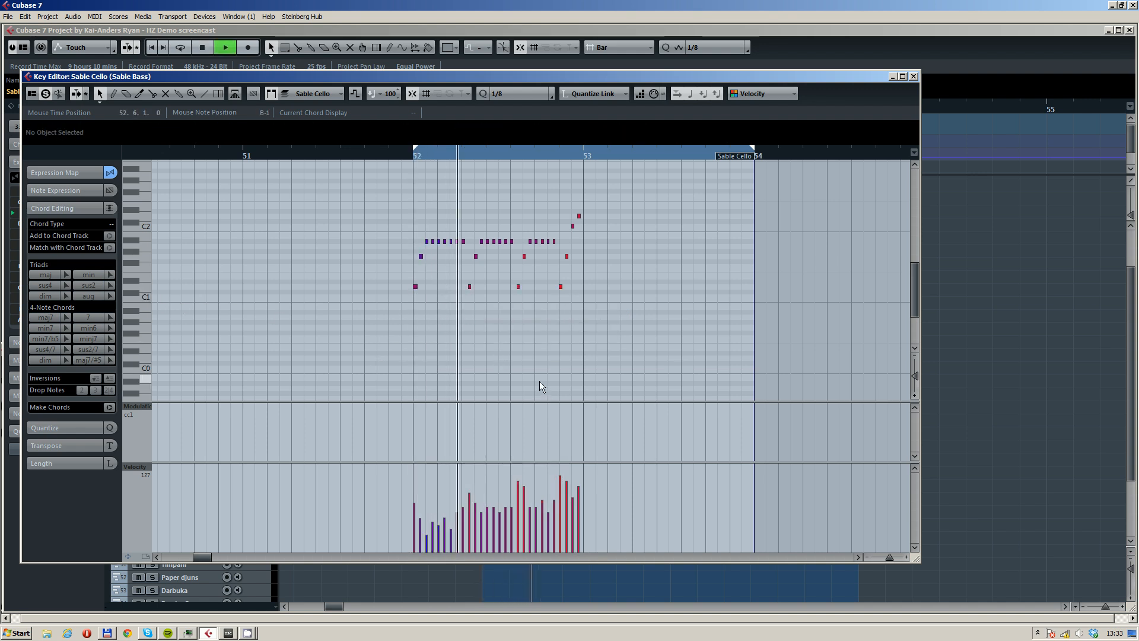
pyautogui.press('space')
# - Lower the phrase's G1 notes to F1 and its A#1 notes to G1, and play it from bar 52
pyautogui.moveTo(616, 253); pyautogui.dragTo(406, 261)
pyautogui.press('Down')
pyautogui.press('Down')
pyautogui.moveTo(582, 237); pyautogui.dragTo(419, 248)
pyautogui.press('Down')
pyautogui.press('Down')
pyautogui.press('Down')
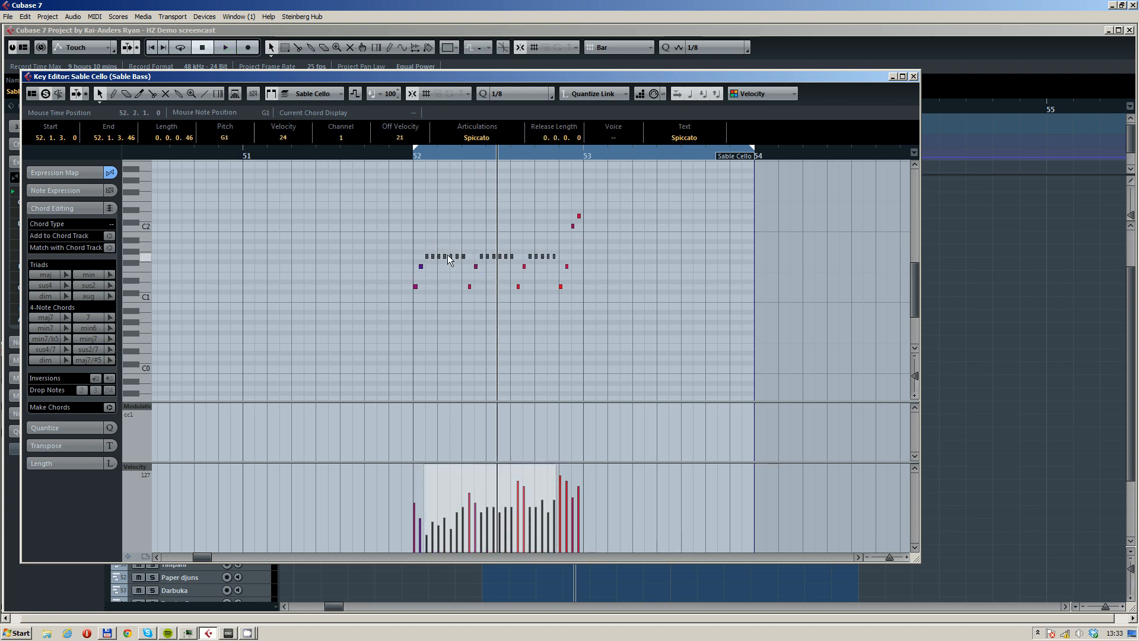
pyautogui.click(412, 154)
pyautogui.press('space')
pyautogui.click(496, 215)
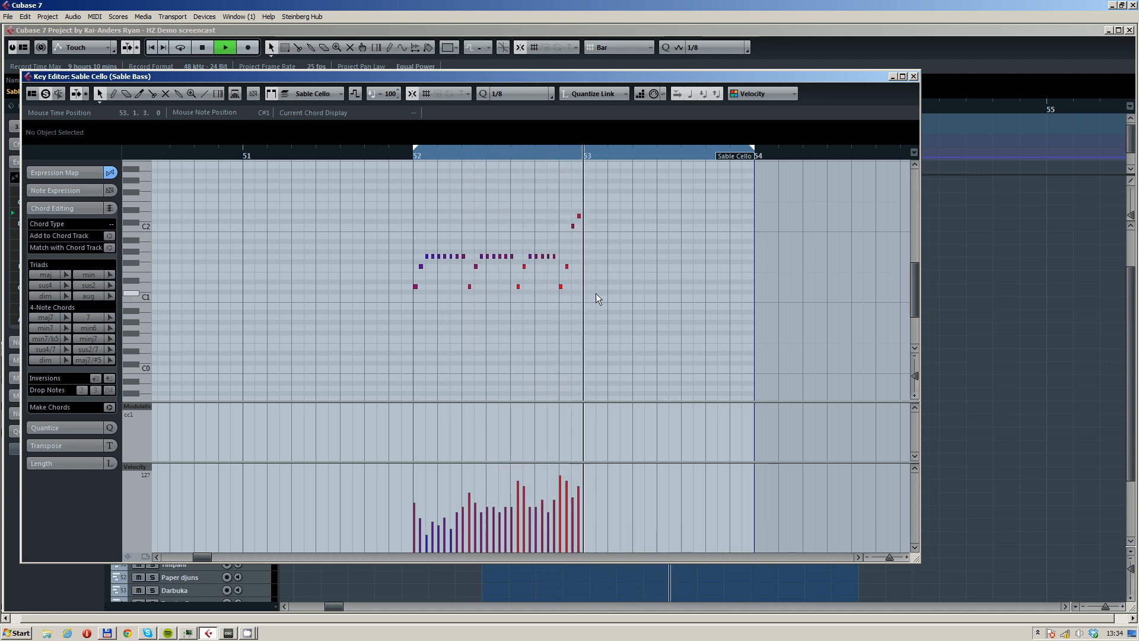
pyautogui.press('space')
# - Duplicate the whole one-bar phrase so the copy starts at bar 53
pyautogui.hotkey('ctrl', 'a')
pyautogui.click(585, 155)
pyautogui.hotkey('ctrl', 'd')
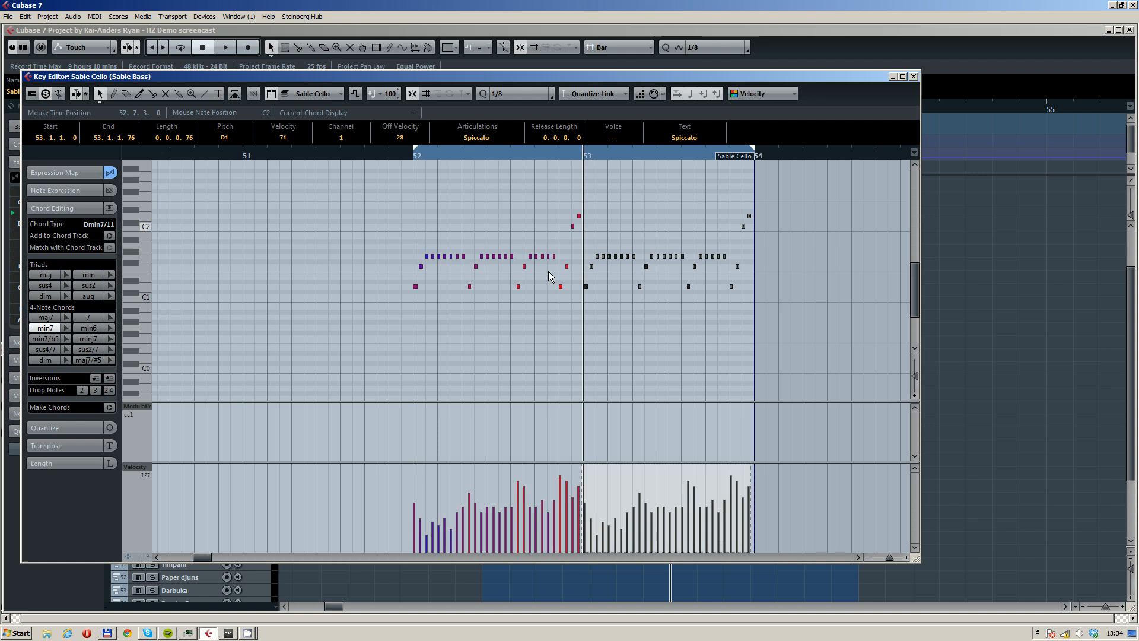
pyautogui.click(460, 324)
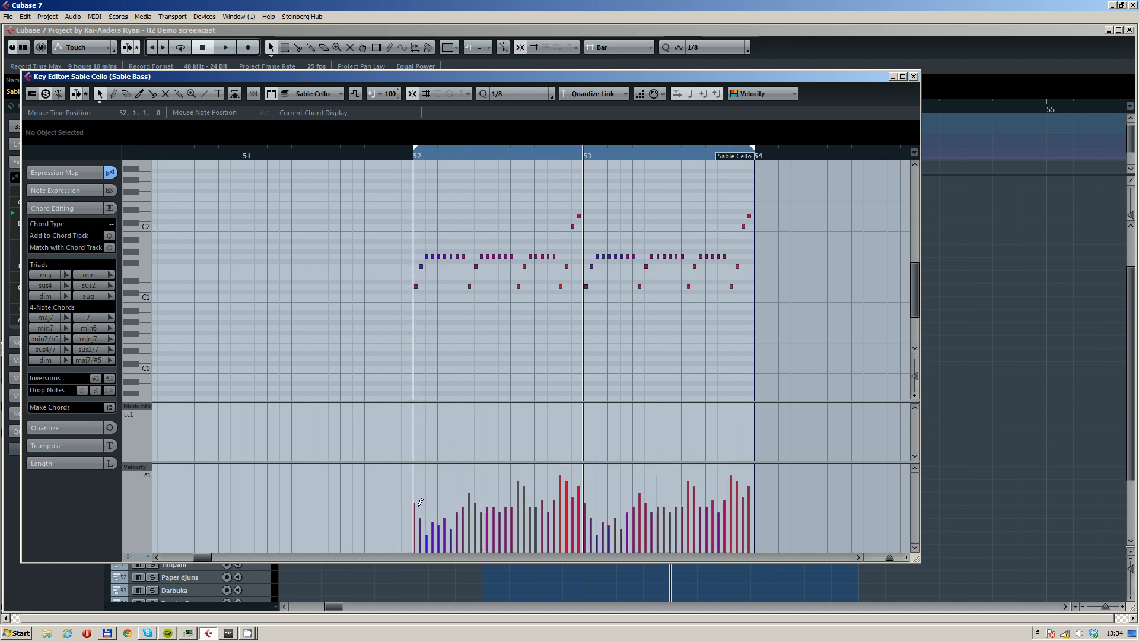
# - Redraw the Sable Cello velocities in bar 52 so that individual notes are accented across the repeated pattern
pyautogui.moveTo(420, 503)
pyautogui.mouseDown()
pyautogui.moveTo(421, 483)
pyautogui.moveTo(471, 503)
pyautogui.mouseUp()
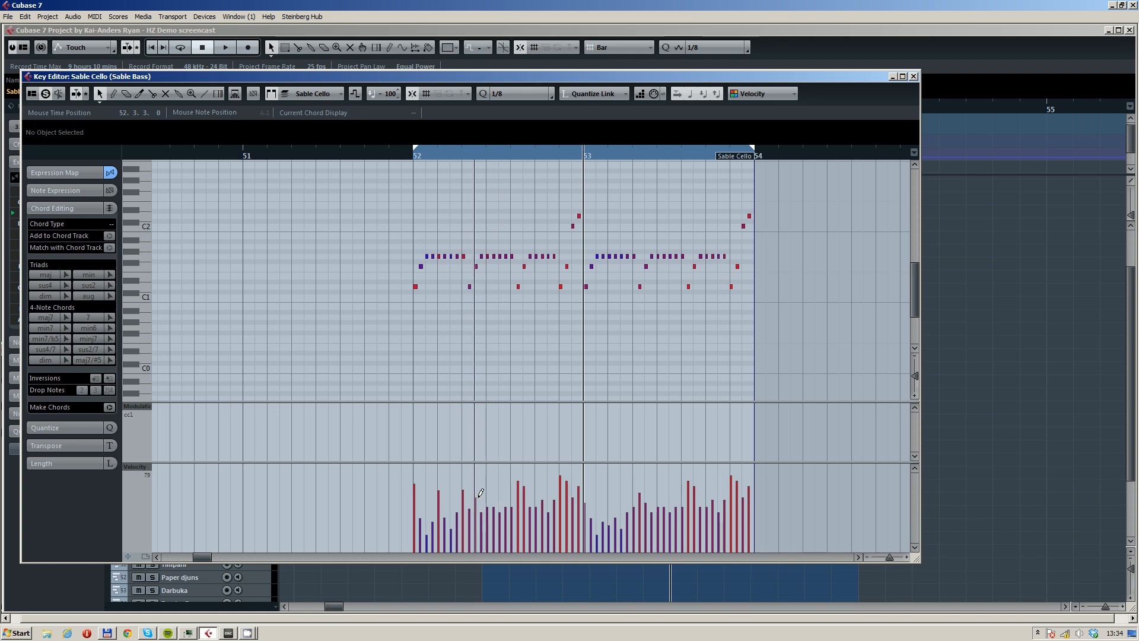
pyautogui.click(462, 482)
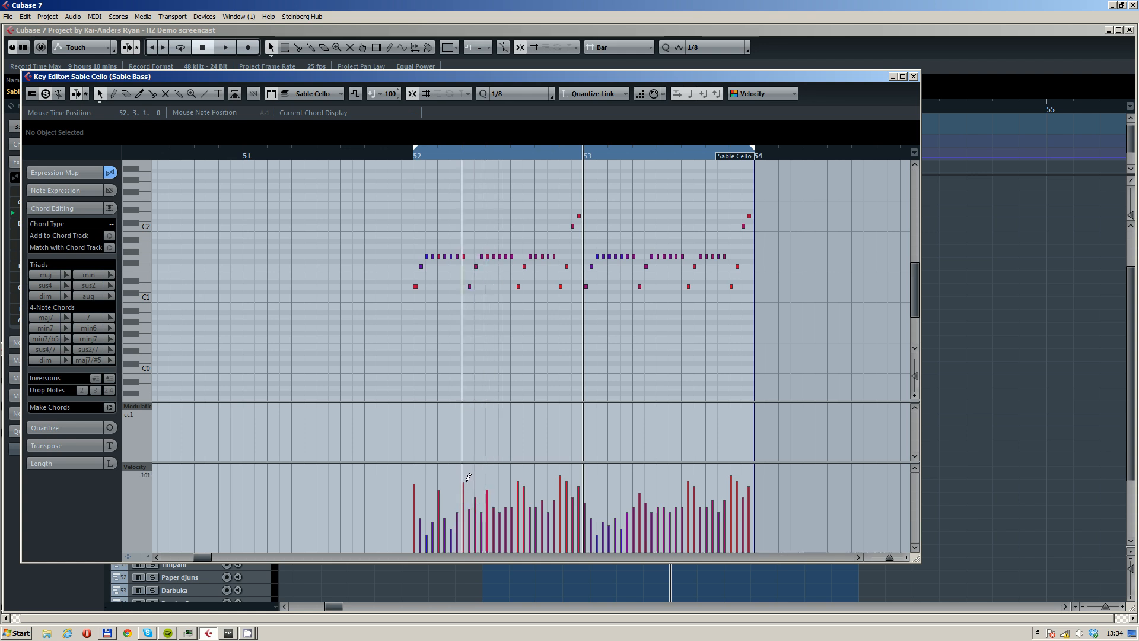
pyautogui.click(518, 502)
pyautogui.click(543, 484)
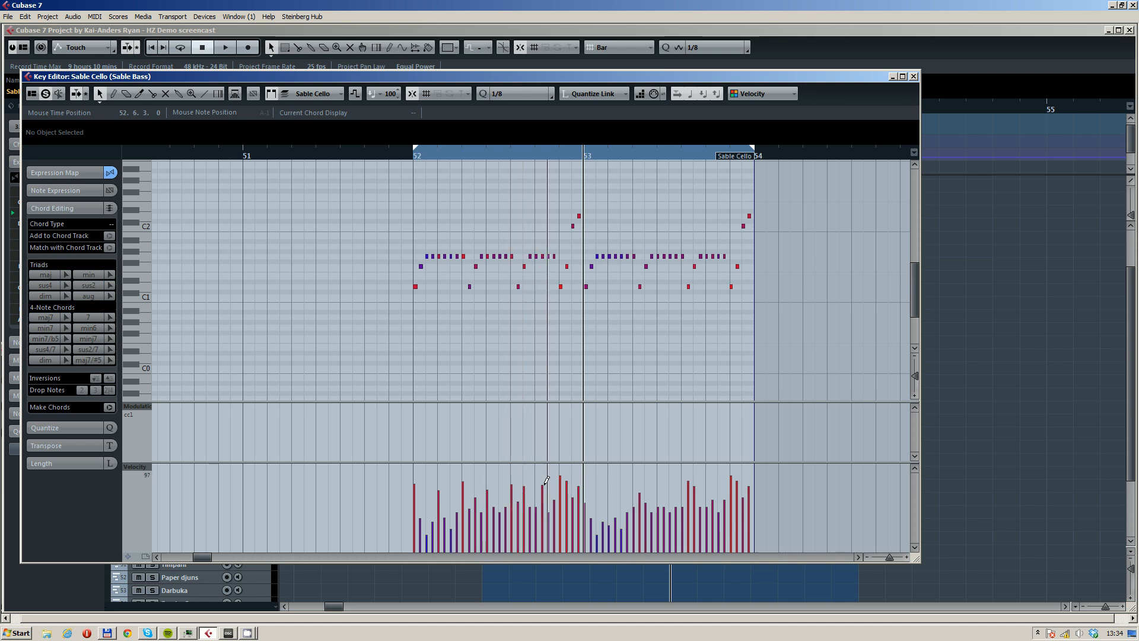
# - Delete the duplicated notes in bar 53 and switch the Key Editor to the Sable Bass part
pyautogui.moveTo(789, 197); pyautogui.dragTo(585, 311)
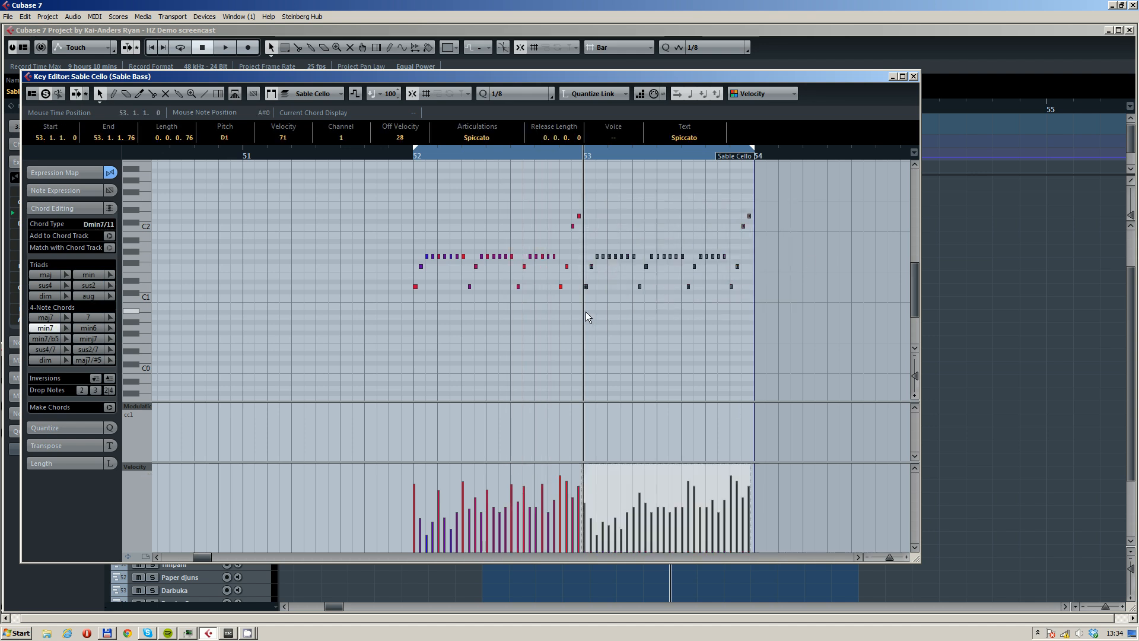
pyautogui.press('Delete')
pyautogui.click(519, 95)
pyautogui.click(434, 135)
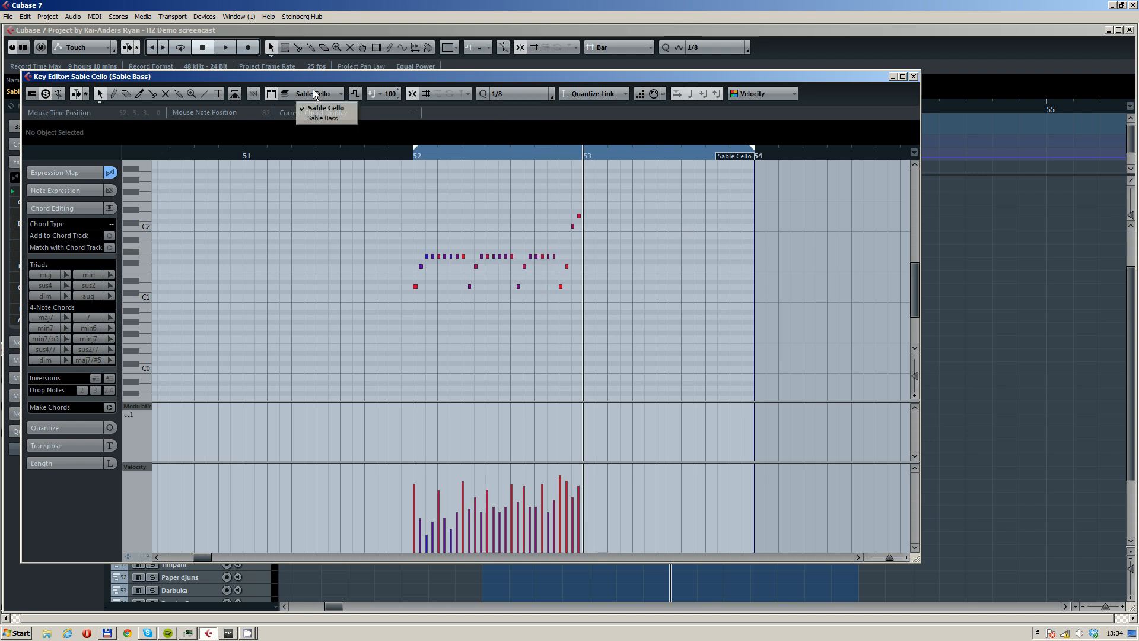
pyautogui.click(323, 118)
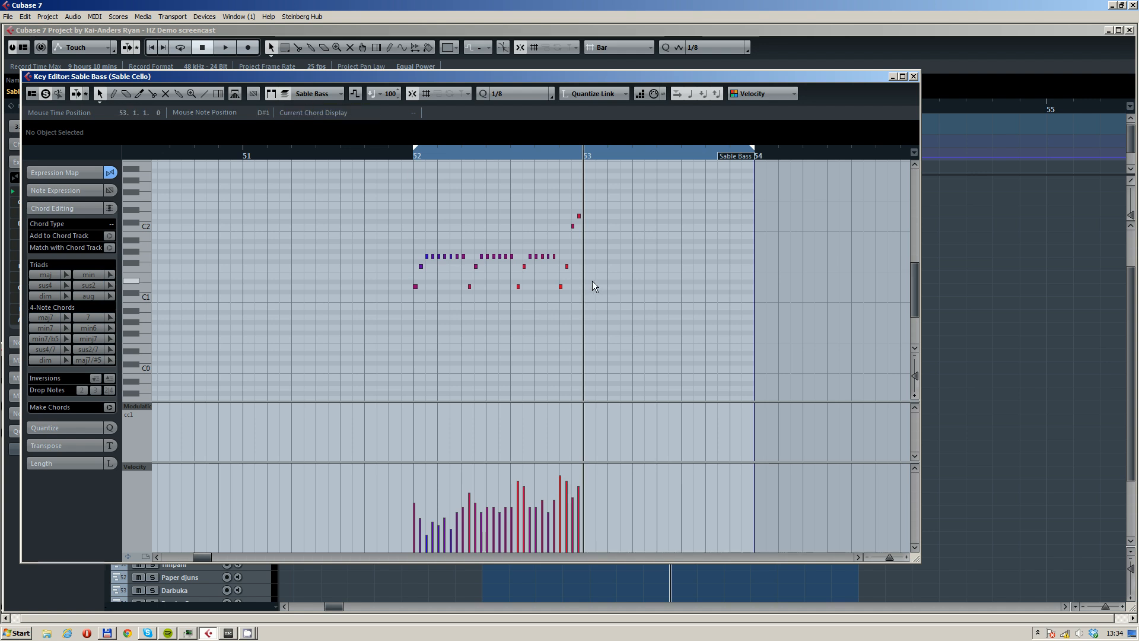
# - Transpose the D1 notes of the Sable Bass part down one octave to D0
pyautogui.moveTo(592, 280); pyautogui.dragTo(134, 295)
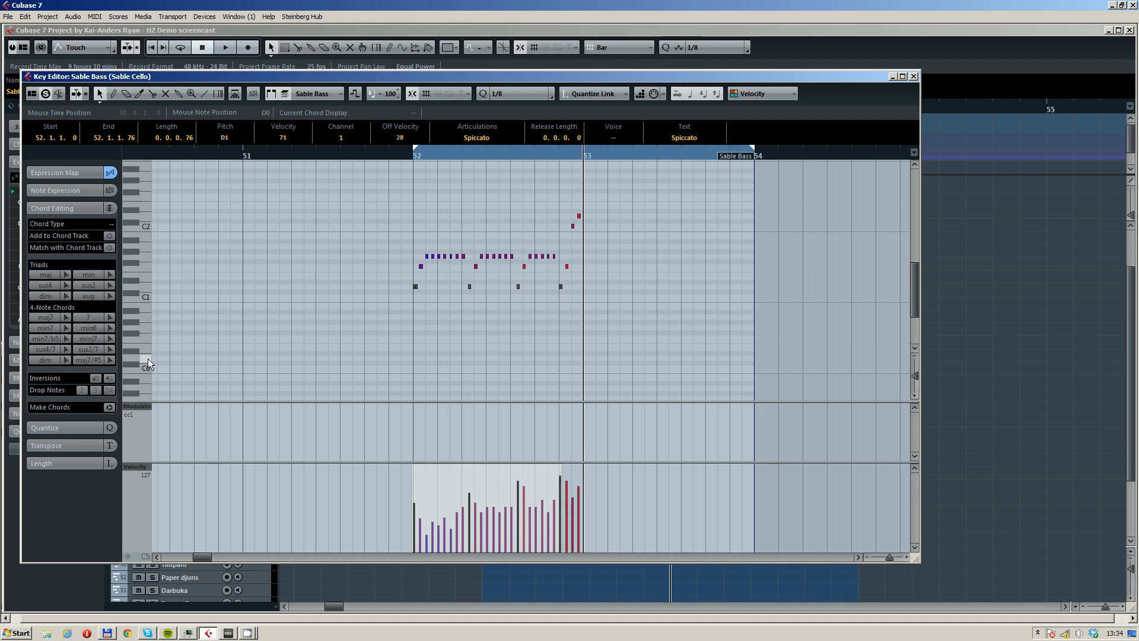
pyautogui.press('Down')
pyautogui.press('Up')
pyautogui.hotkey('shift', 'Down')
pyautogui.click(468, 347)
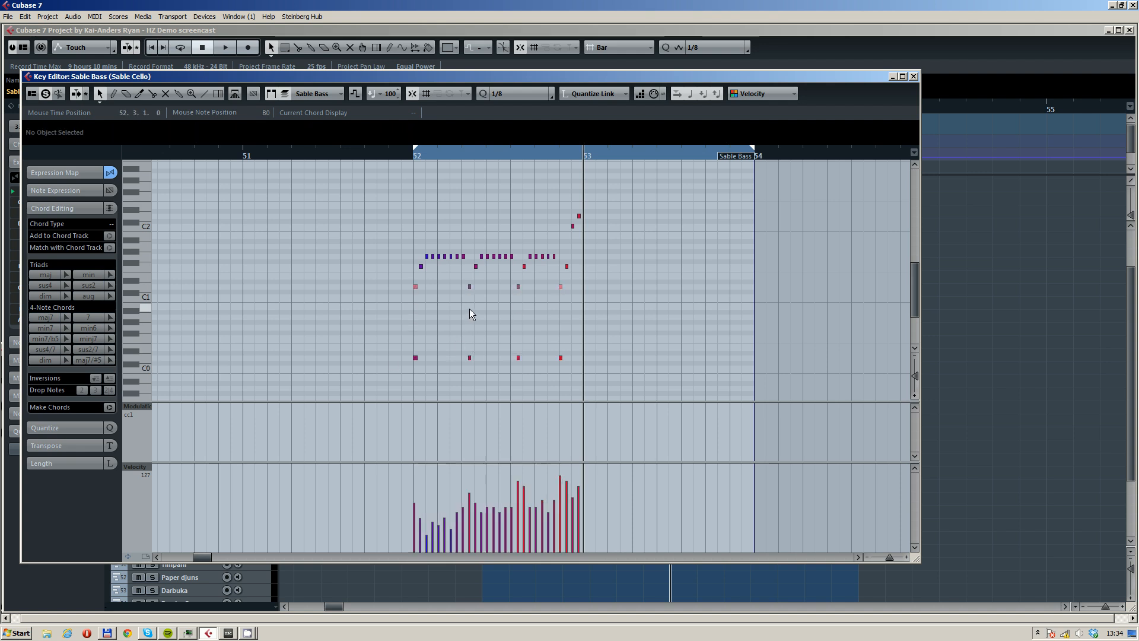
# - Lower the F1 notes of the Sable Bass part to A0 and play the phrase briefly
pyautogui.moveTo(590, 266); pyautogui.dragTo(392, 271)
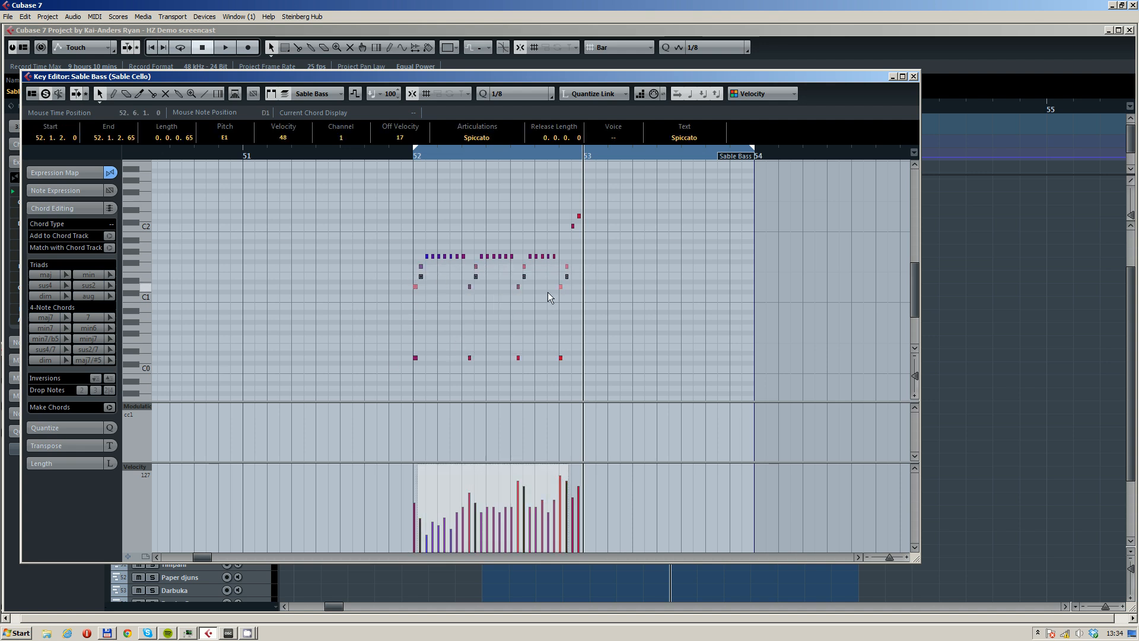
pyautogui.hotkey('shift', 'Down')
pyautogui.click(645, 307)
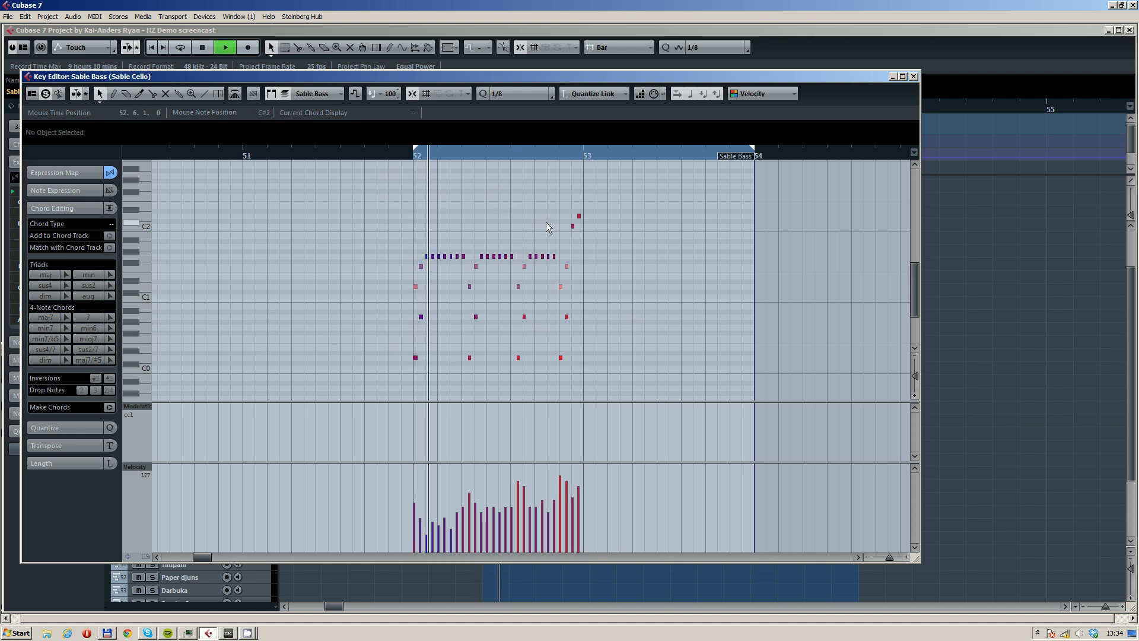
pyautogui.press('space')
# - Lower the repeated G1 notes of the Sable Bass part five semitones to D1 and play the phrase
pyautogui.moveTo(408, 254); pyautogui.dragTo(410, 255)
pyautogui.press('Down')
pyautogui.press('Down')
pyautogui.press('Down')
pyautogui.press('Down')
pyautogui.press('Down')
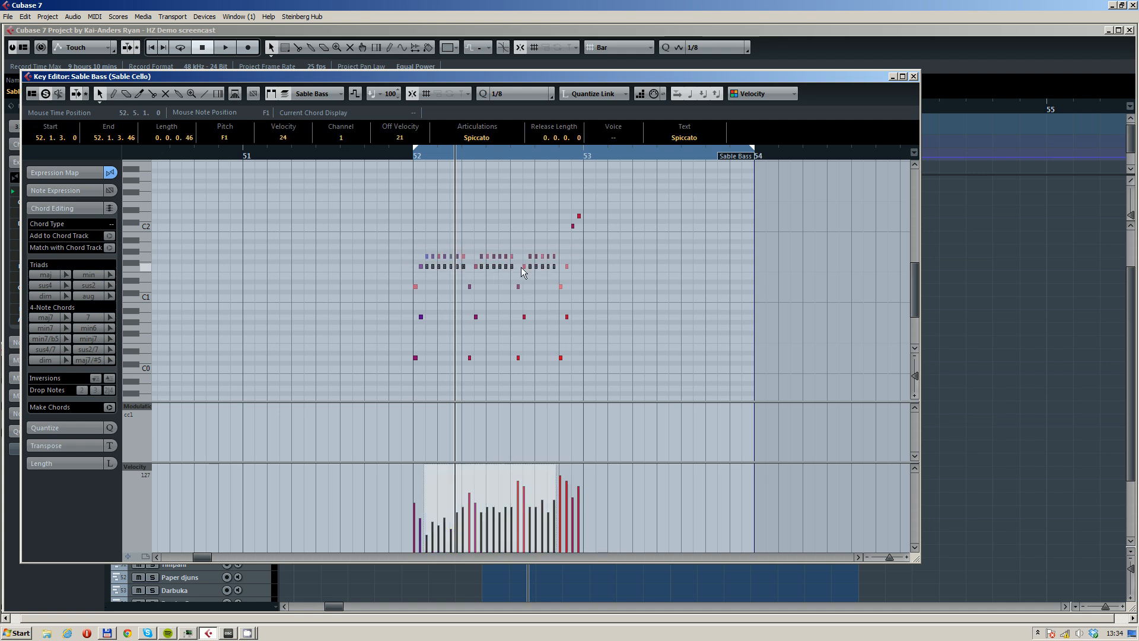
pyautogui.click(456, 221)
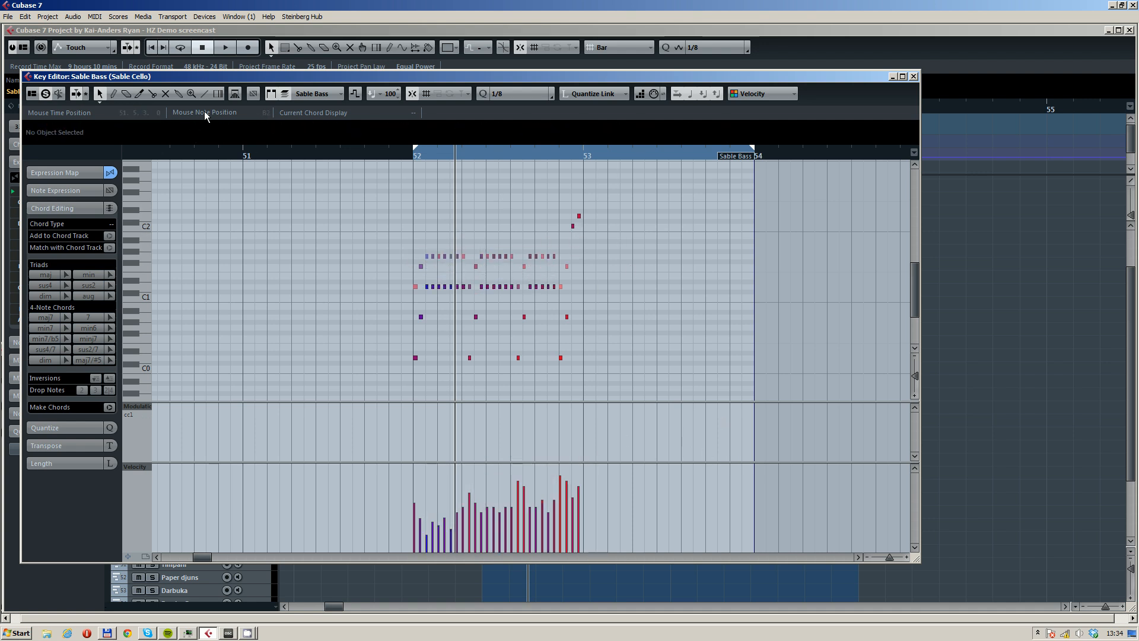
pyautogui.press('space')
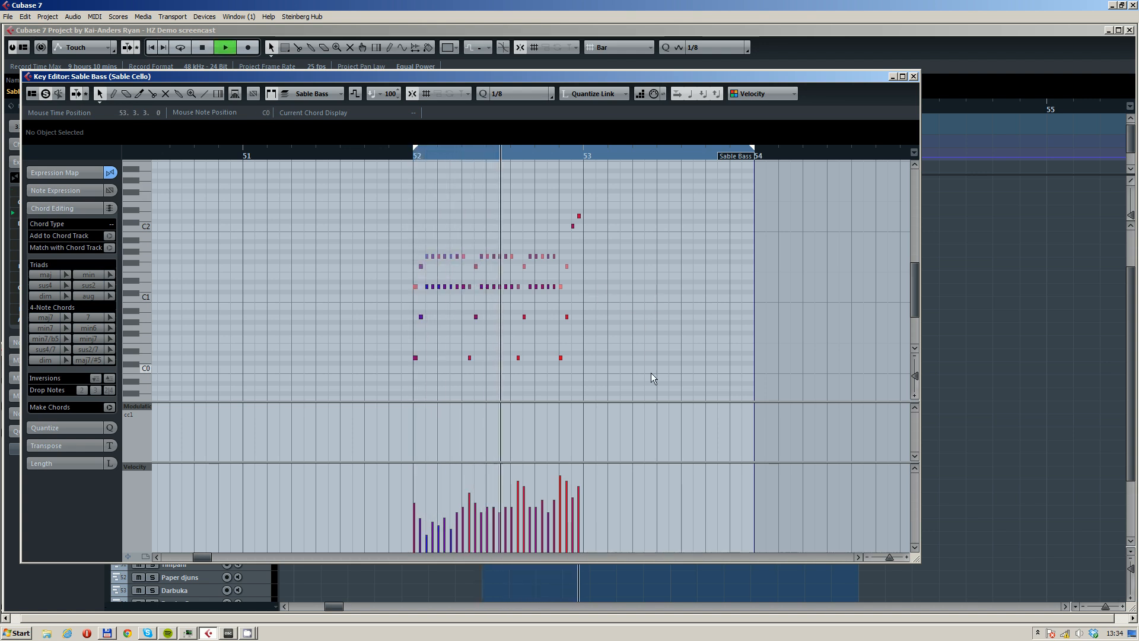
pyautogui.press('space')
# - Raise and even out the velocities of all Sable Bass notes, and play the phrase from just before bar 52
pyautogui.hotkey('ctrl', 'a')
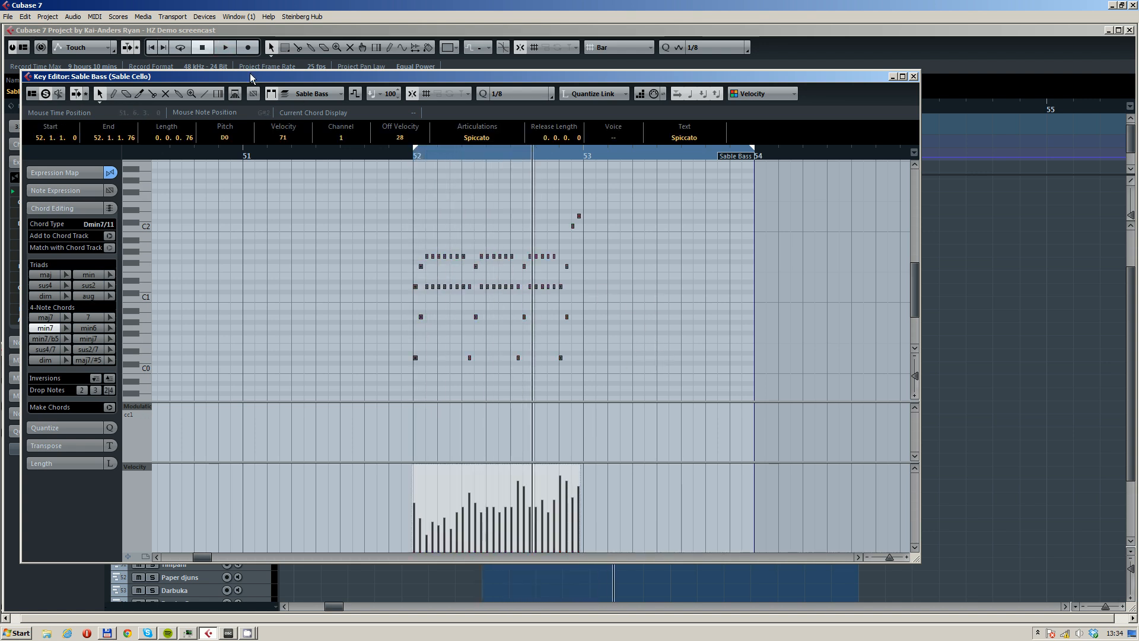
pyautogui.click(689, 251)
pyautogui.hotkey('ctrl', 'a')
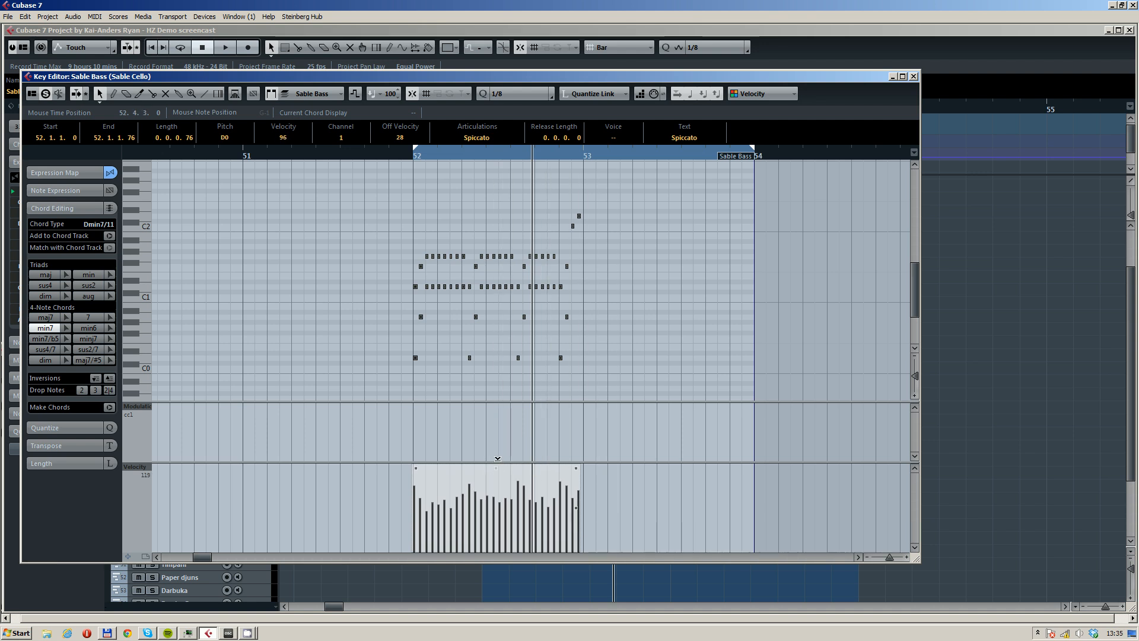
pyautogui.click(393, 165)
pyautogui.press('space')
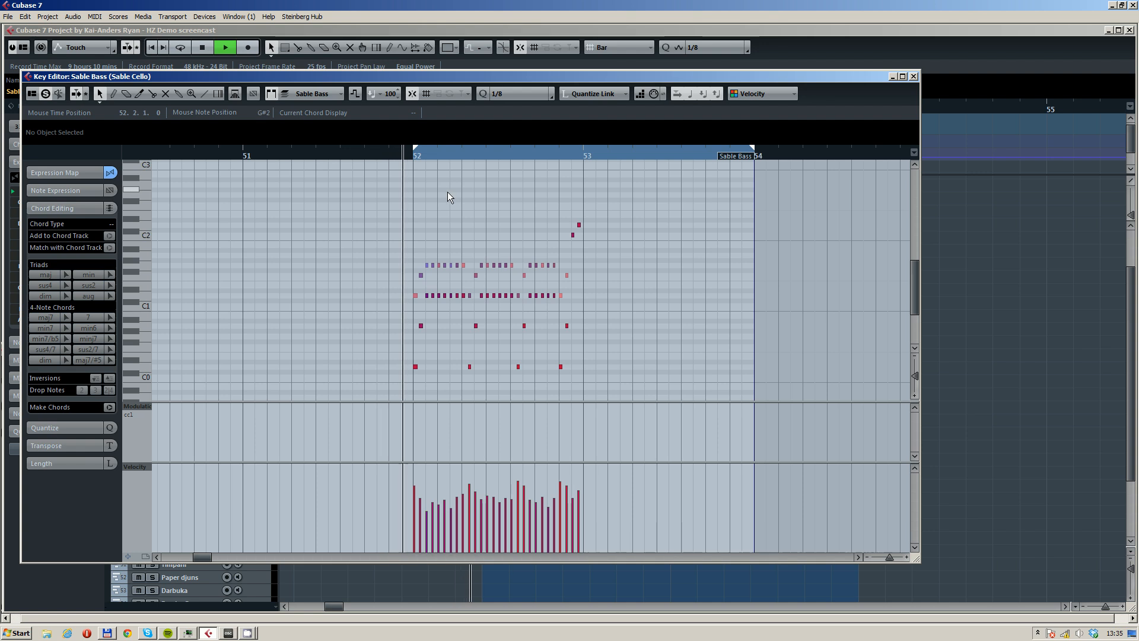
pyautogui.click(505, 265)
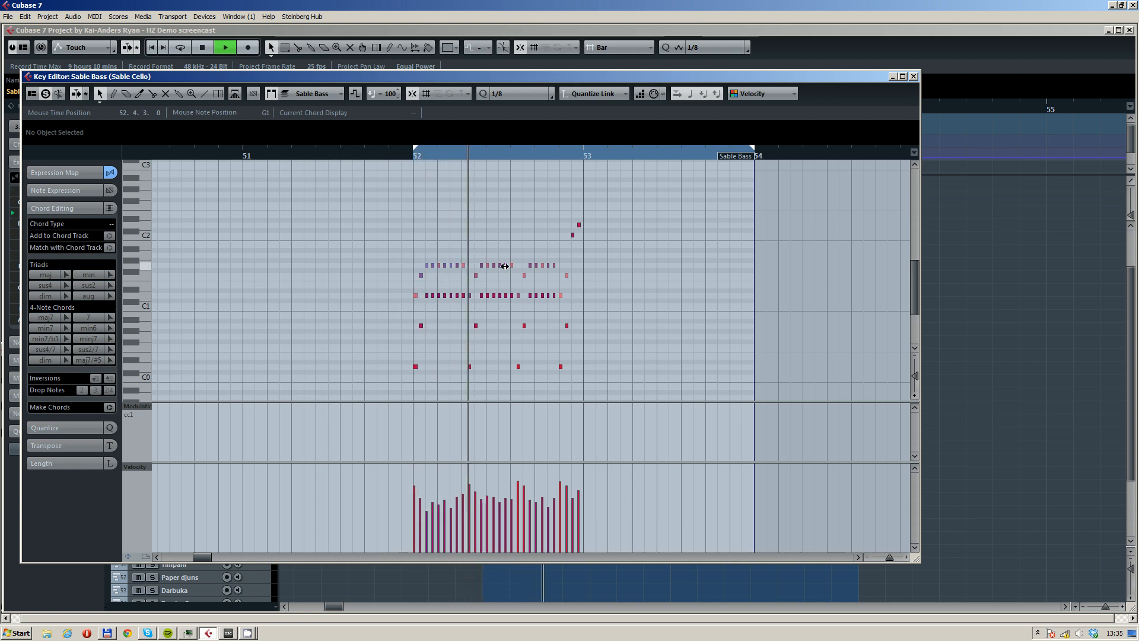
# - Raise and even out the velocities of all Sable Cello notes, and play the phrase from bar 52
pyautogui.hotkey('ctrl', 'a')
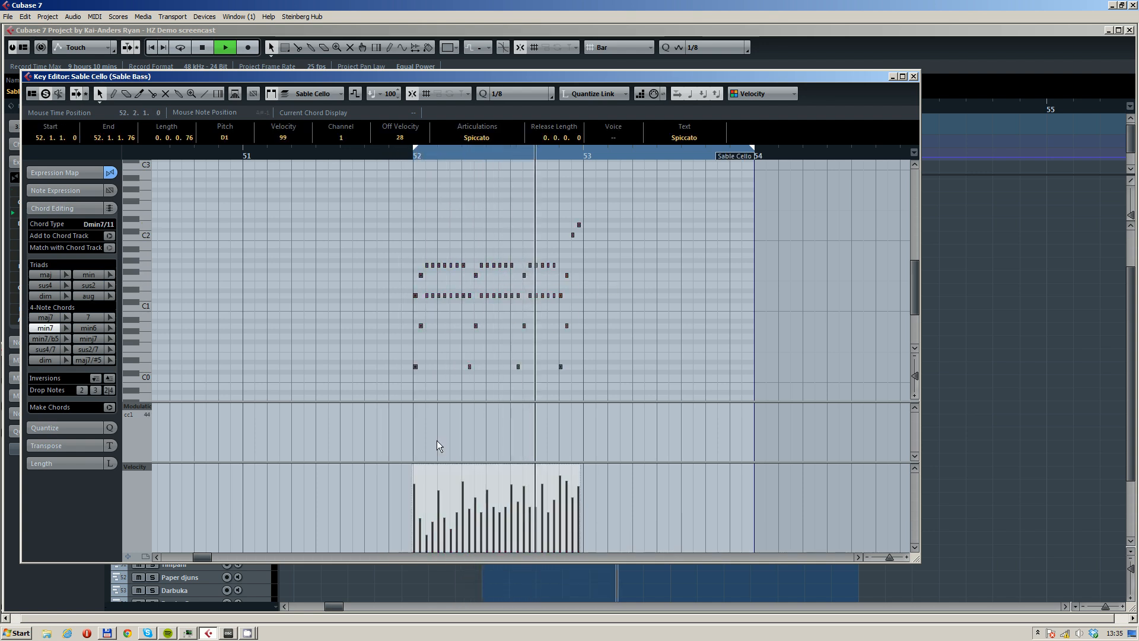
pyautogui.press('space')
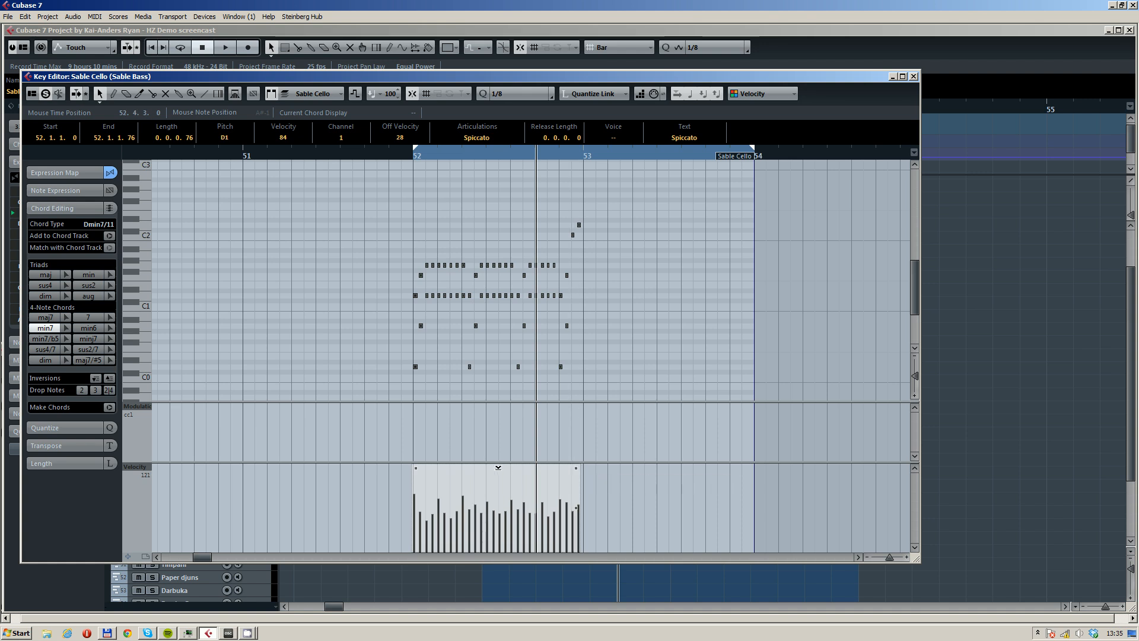
pyautogui.doubleClick(423, 154)
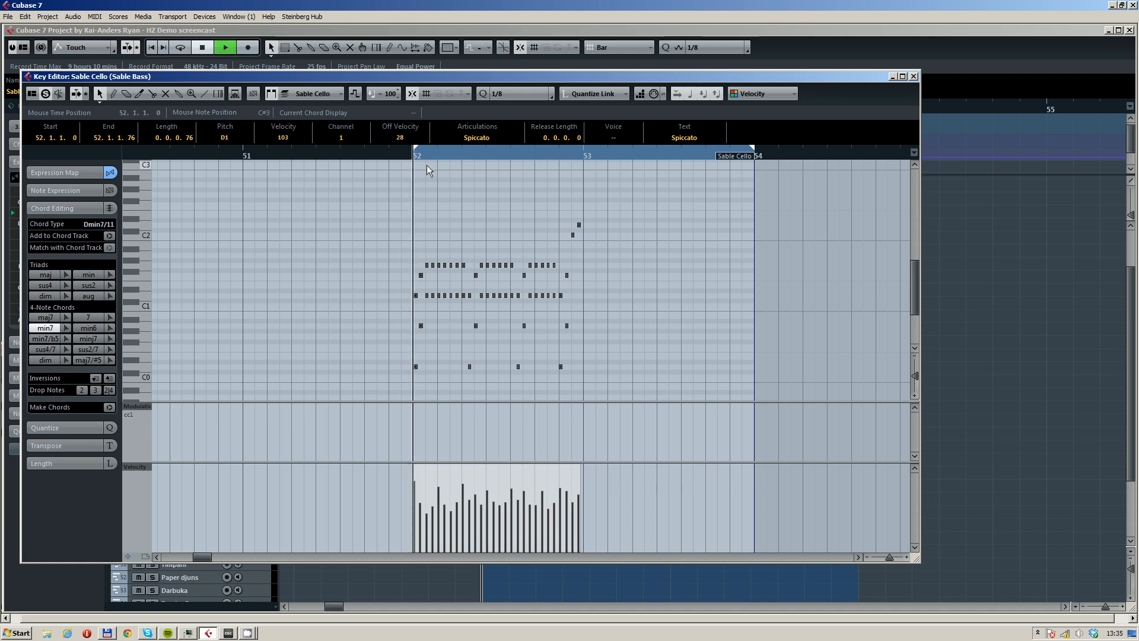
pyautogui.click(481, 186)
pyautogui.press('space')
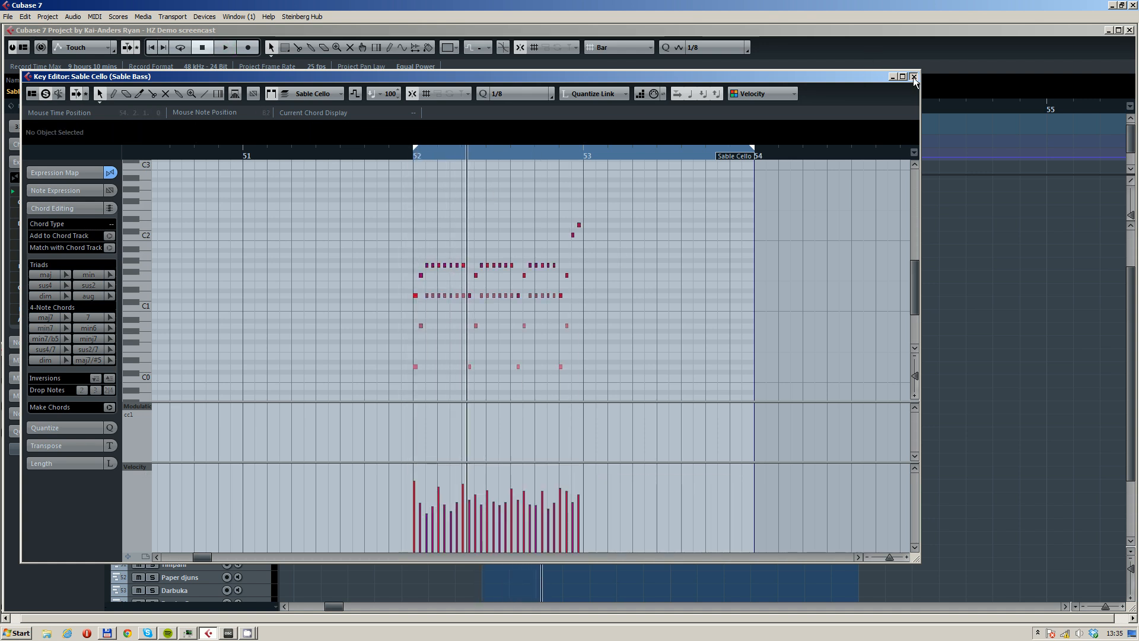
# - Close the Key Editor and select the Taiko low track in the project
pyautogui.click(914, 76)
pyautogui.click(629, 382)
pyautogui.scroll(-3, 514, 414)
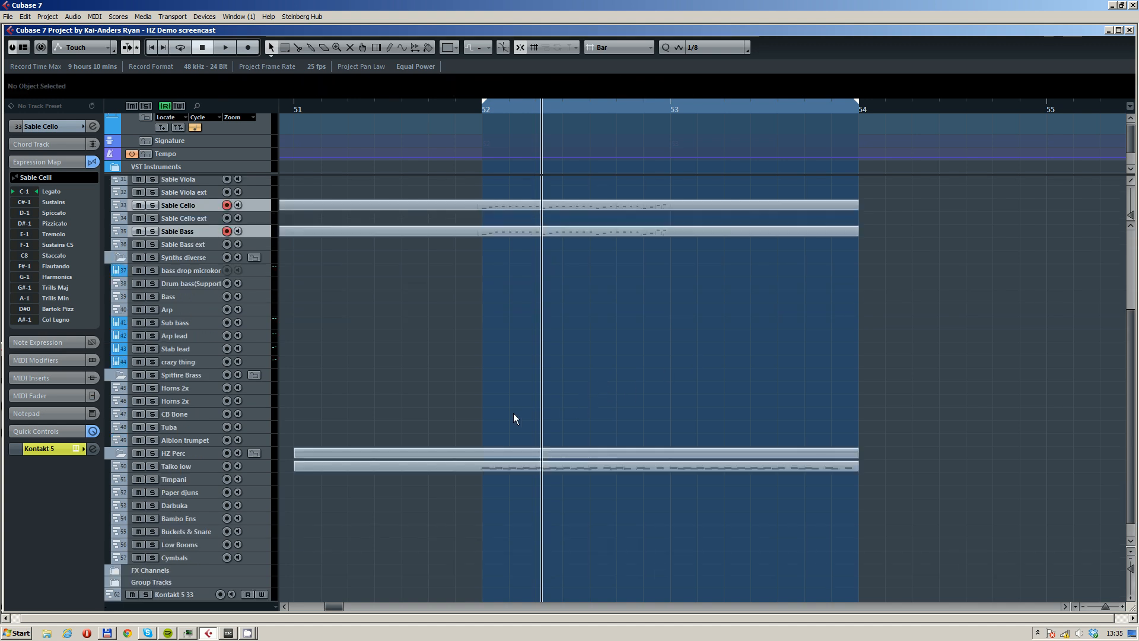
pyautogui.click(196, 468)
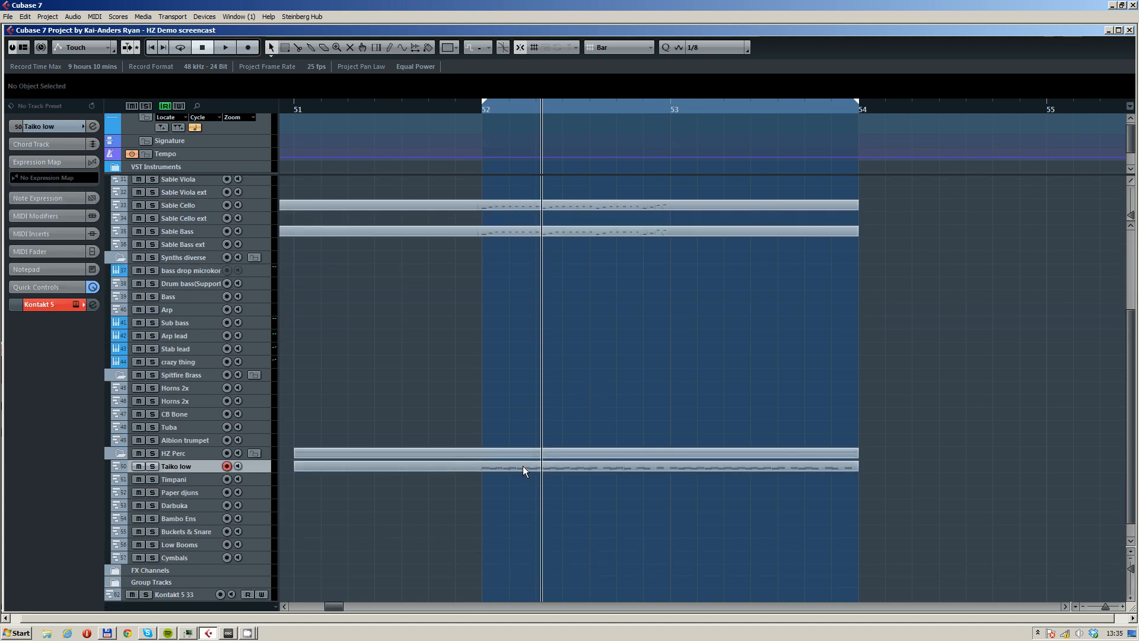
# - Copy the Taiko low part to the Buckets & Snare track and open the copy in the Key Editor
pyautogui.moveTo(522, 465); pyautogui.dragTo(489, 532)
pyautogui.click(190, 530)
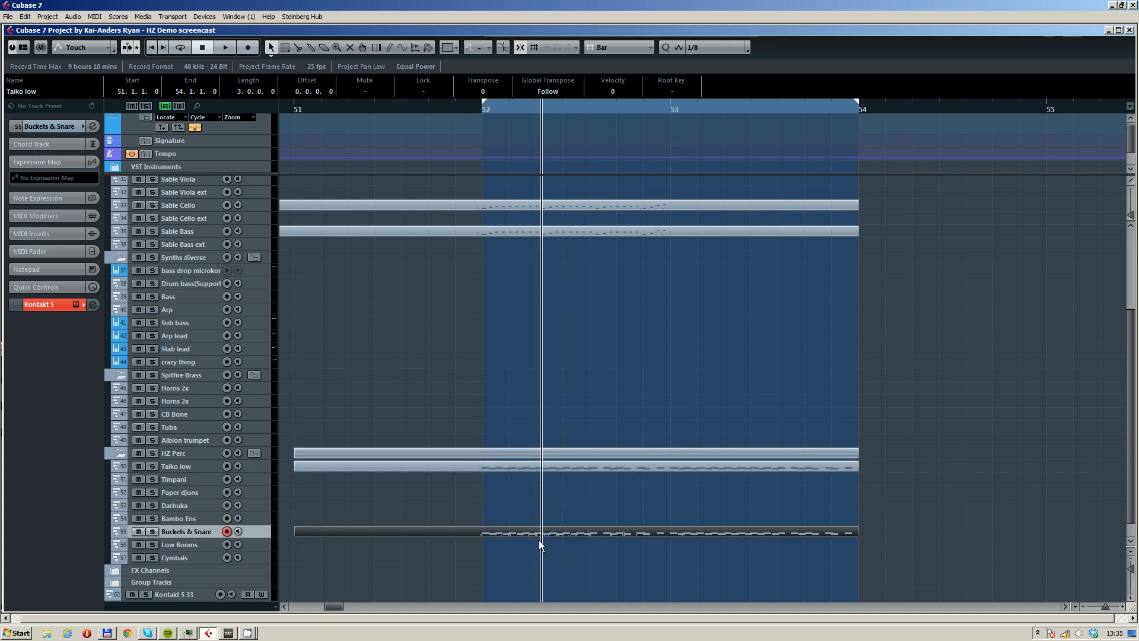
pyautogui.doubleClick(539, 531)
pyautogui.click(358, 308)
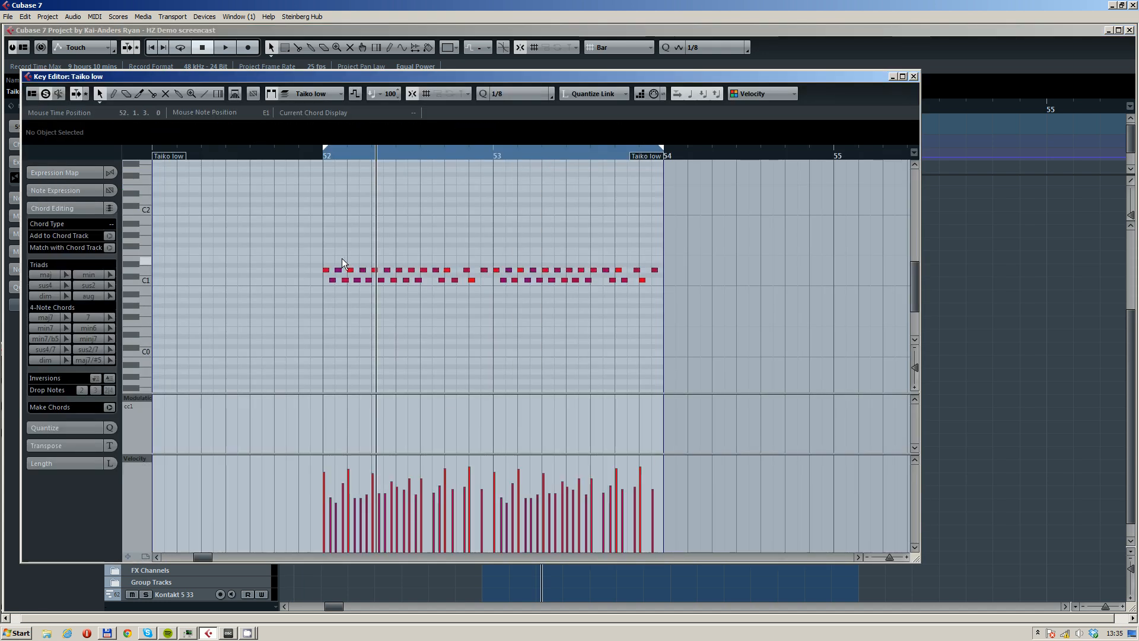
# - Thin out the copied pattern by deleting several D1 and C1 notes in bars 52 and 53
pyautogui.click(338, 270)
pyautogui.press('Delete')
pyautogui.moveTo(384, 262); pyautogui.dragTo(460, 284)
pyautogui.press('Delete')
pyautogui.press('Delete')
pyautogui.moveTo(508, 262); pyautogui.dragTo(514, 272)
pyautogui.press('Delete')
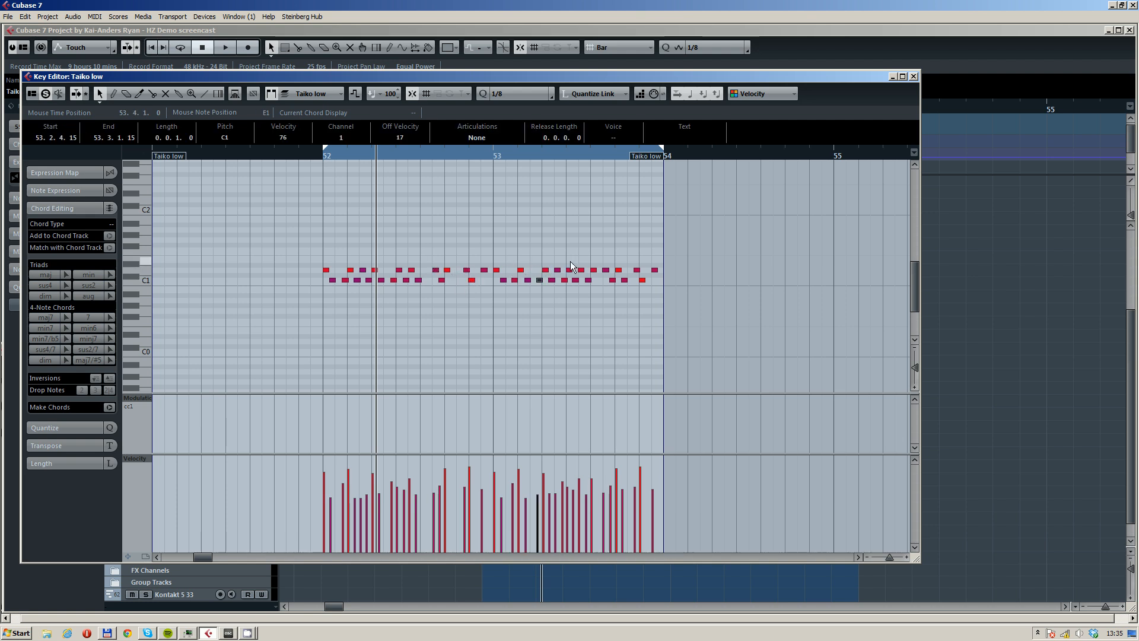
pyautogui.click(577, 278)
pyautogui.press('Delete')
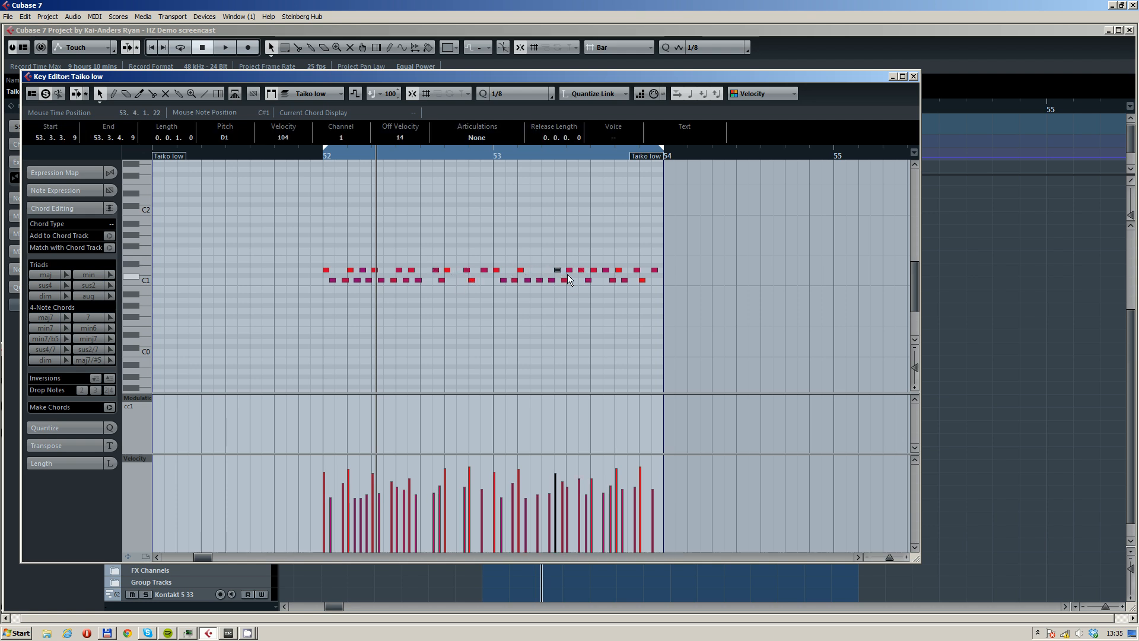
# - Move the D1 note at the start of bar 53 slightly later, delete the D1 note after it, and play the pattern
pyautogui.click(541, 240)
pyautogui.moveTo(497, 271); pyautogui.dragTo(526, 274)
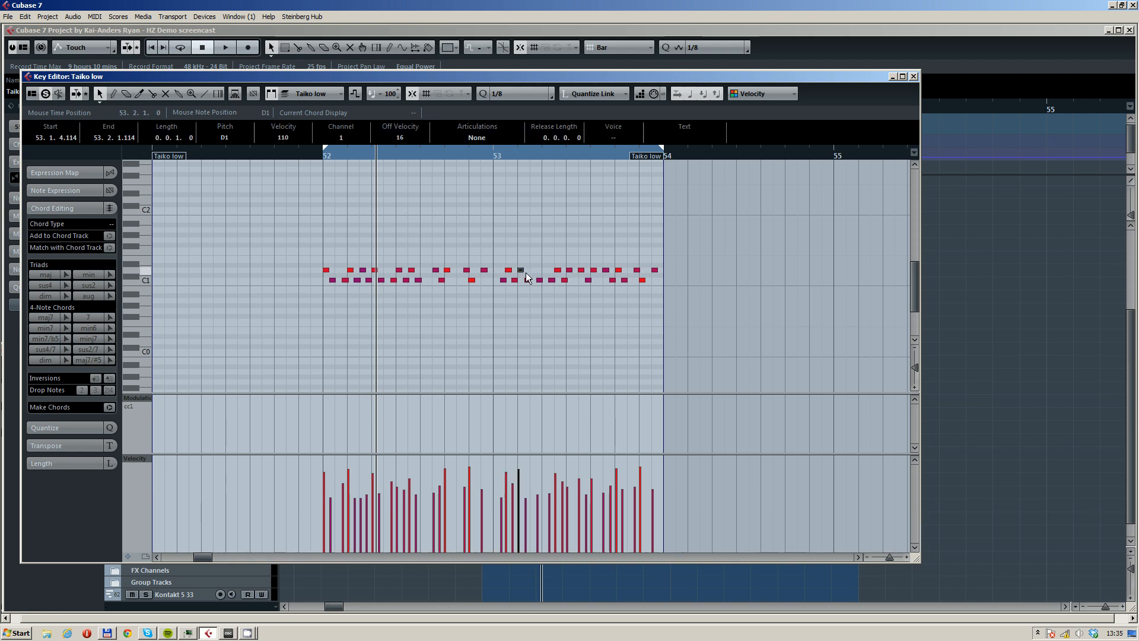
pyautogui.press('space')
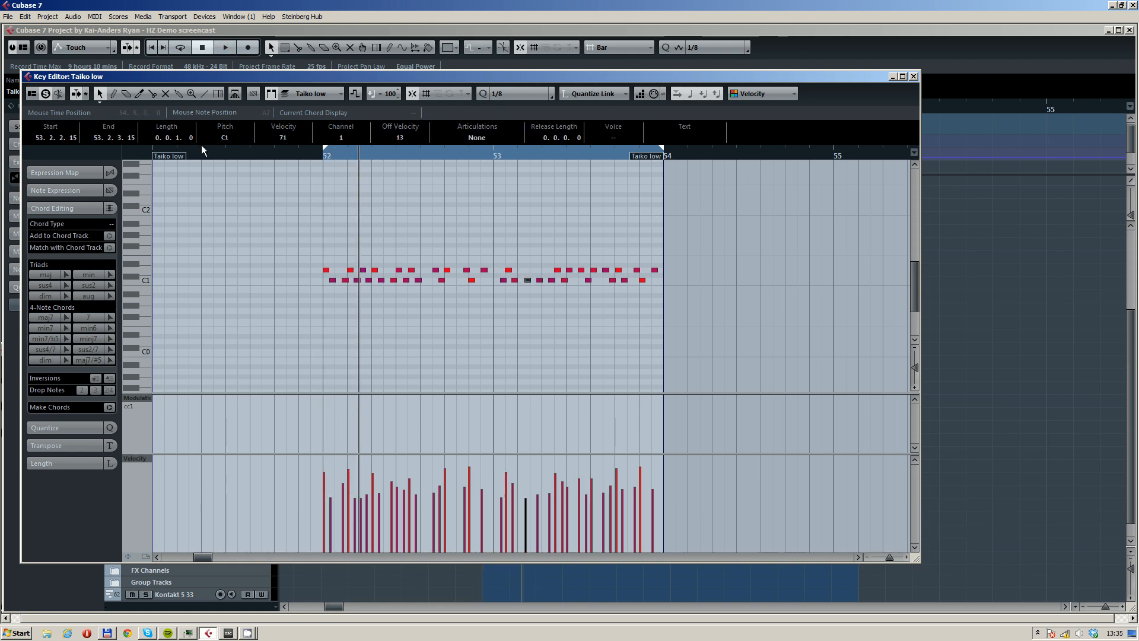
# - Trim the start of the Buckets & Snare part to bar 52 and close the Key Editor
pyautogui.moveTo(171, 152); pyautogui.dragTo(343, 173)
pyautogui.moveTo(344, 232); pyautogui.dragTo(313, 272)
pyautogui.click(617, 204)
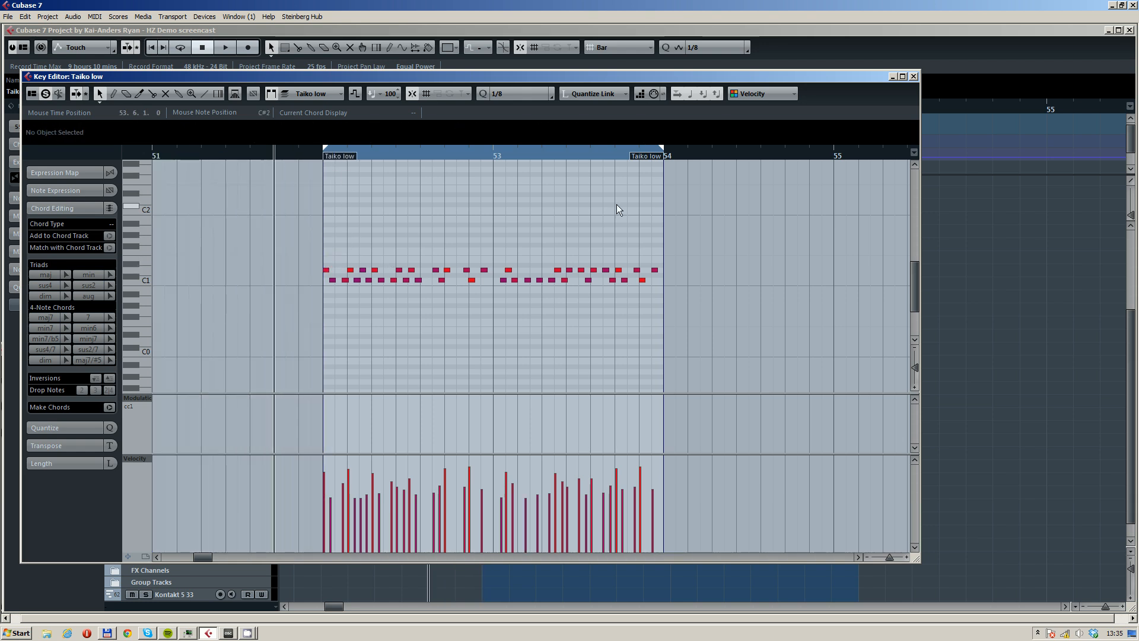
pyautogui.press('Escape')
pyautogui.press('1')
pyautogui.press('1')
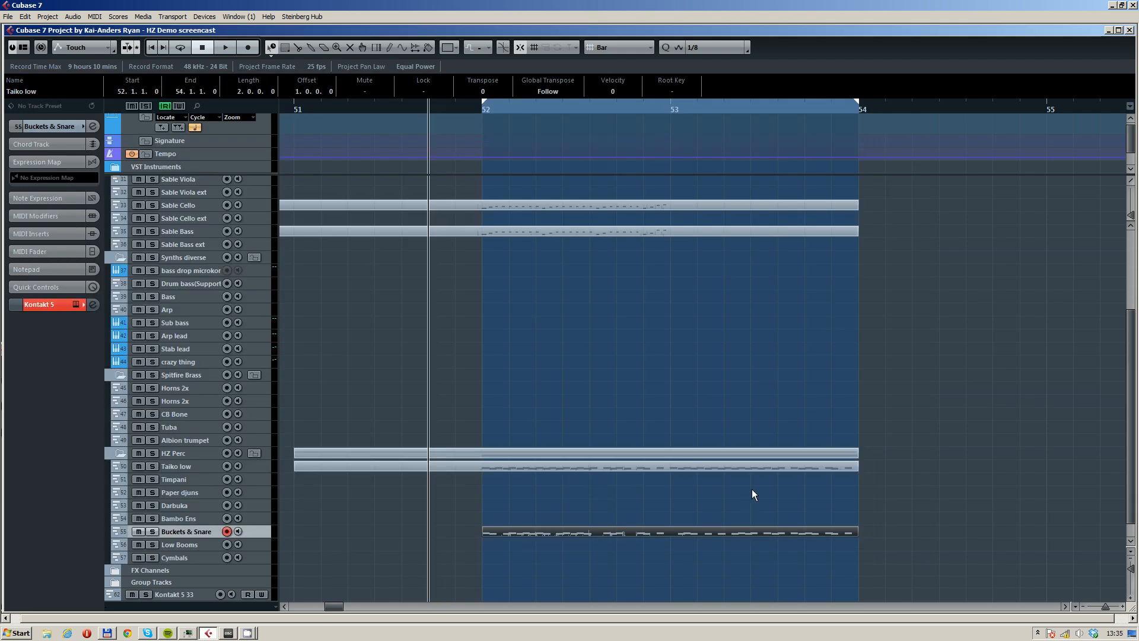
# - Shorten the Buckets & Snare part to end at bar 53 and play from just before bar 52
pyautogui.moveTo(858, 535); pyautogui.dragTo(681, 541)
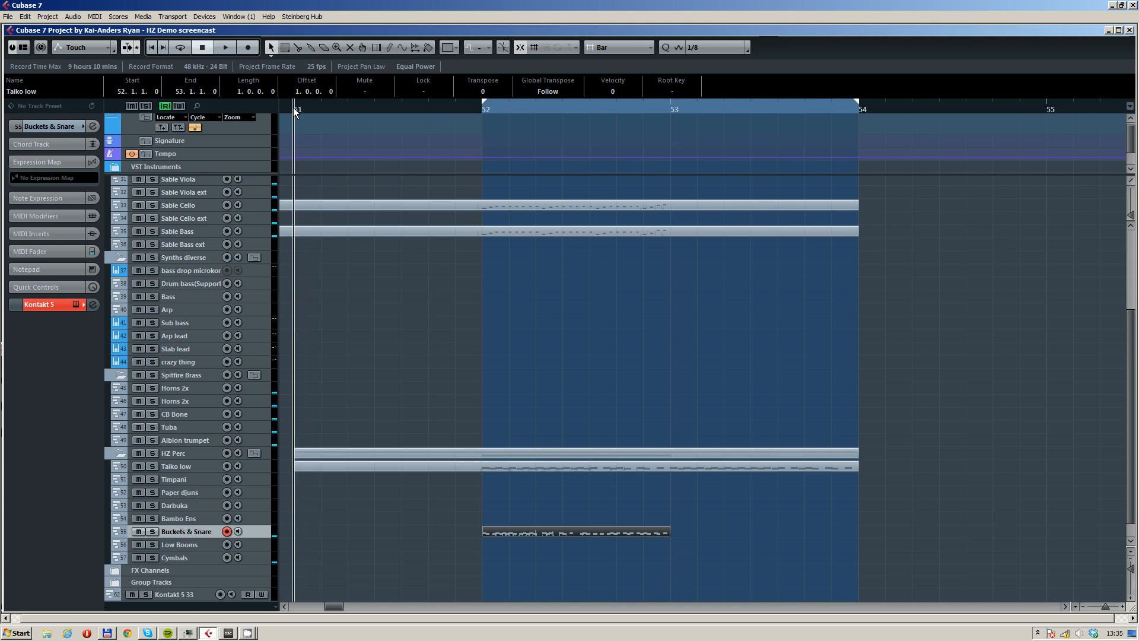
pyautogui.click(570, 369)
pyautogui.press('g')
pyautogui.moveTo(625, 334); pyautogui.dragTo(479, 333)
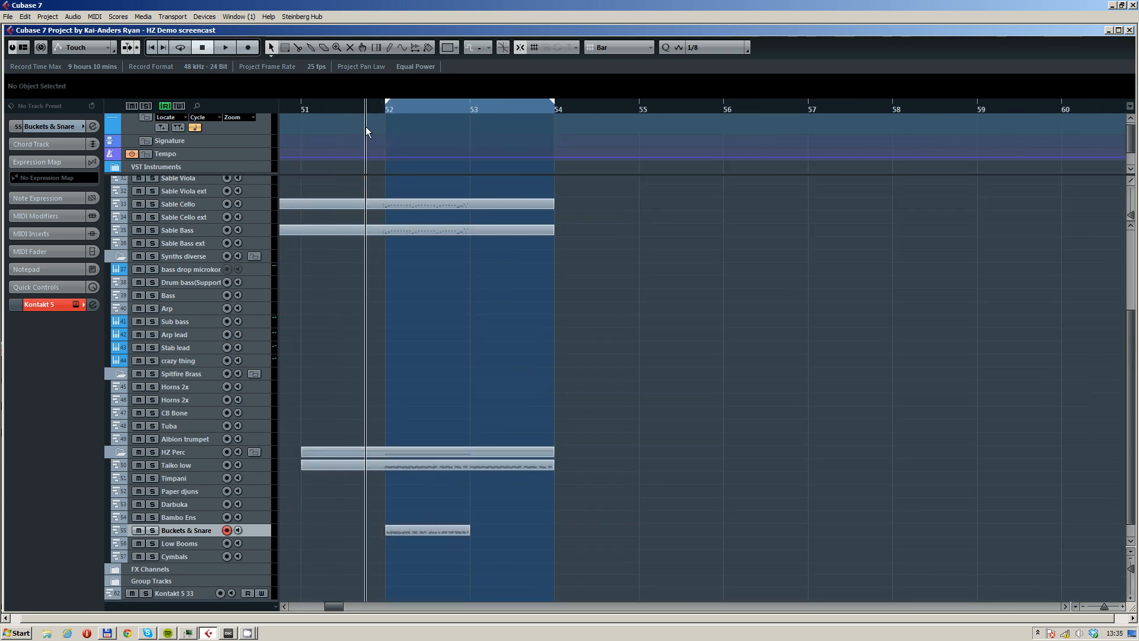
pyautogui.click(373, 109)
pyautogui.press('space')
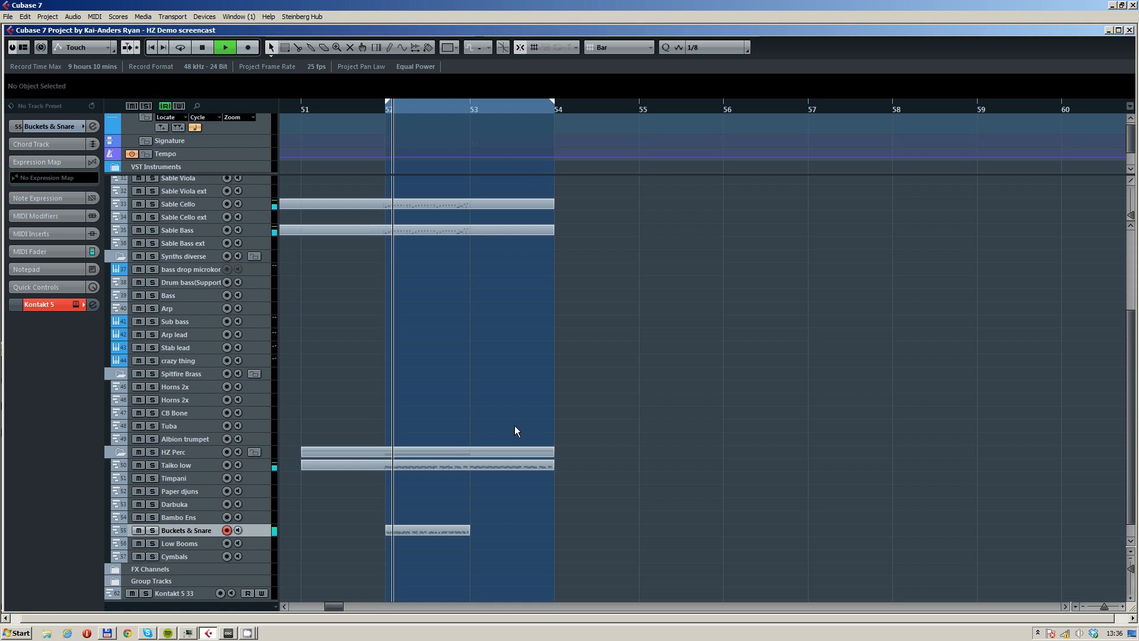
# - Restore the Buckets & Snare part's end to bar 54 and audition it in the Key Editor from just before bar 52
pyautogui.click(386, 109)
pyautogui.press('space')
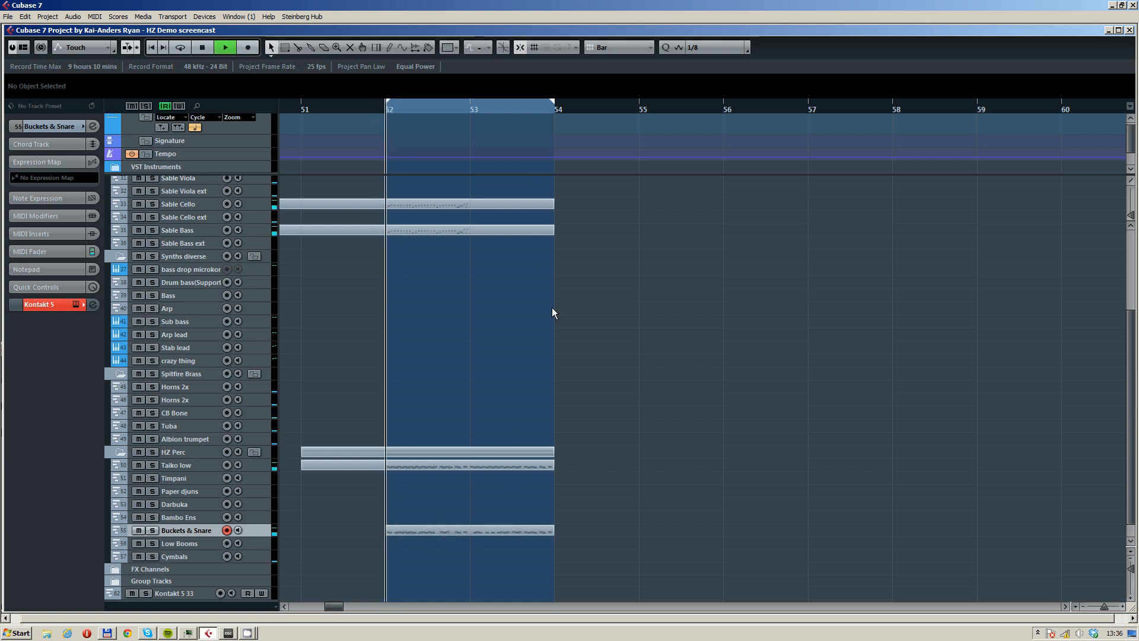
pyautogui.click(495, 527)
pyautogui.doubleClick(499, 529)
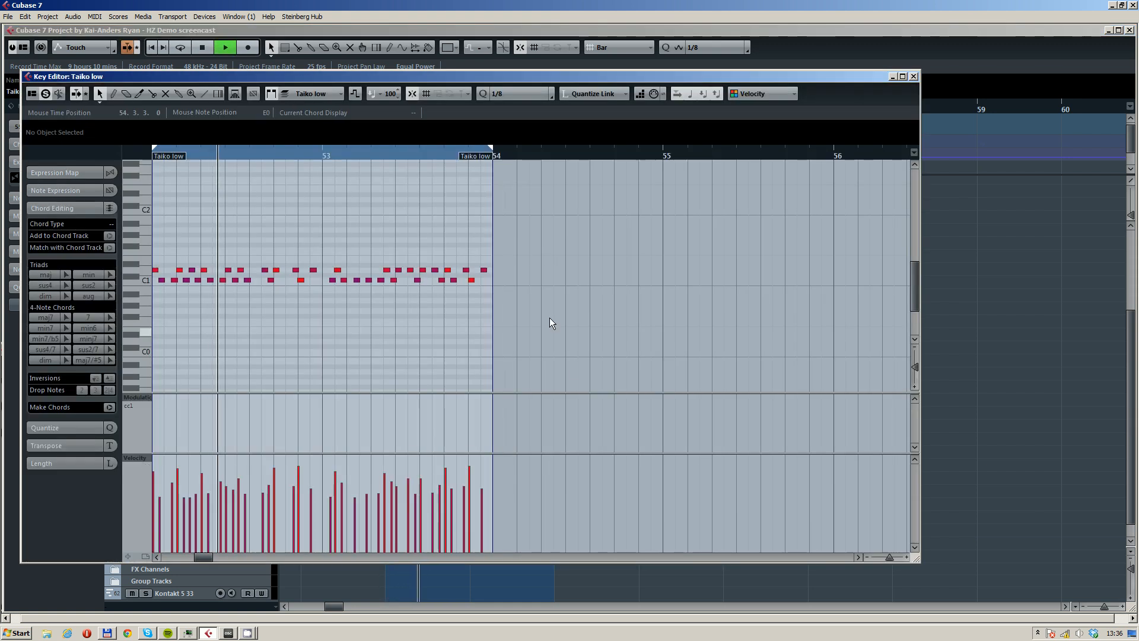
pyautogui.press('space')
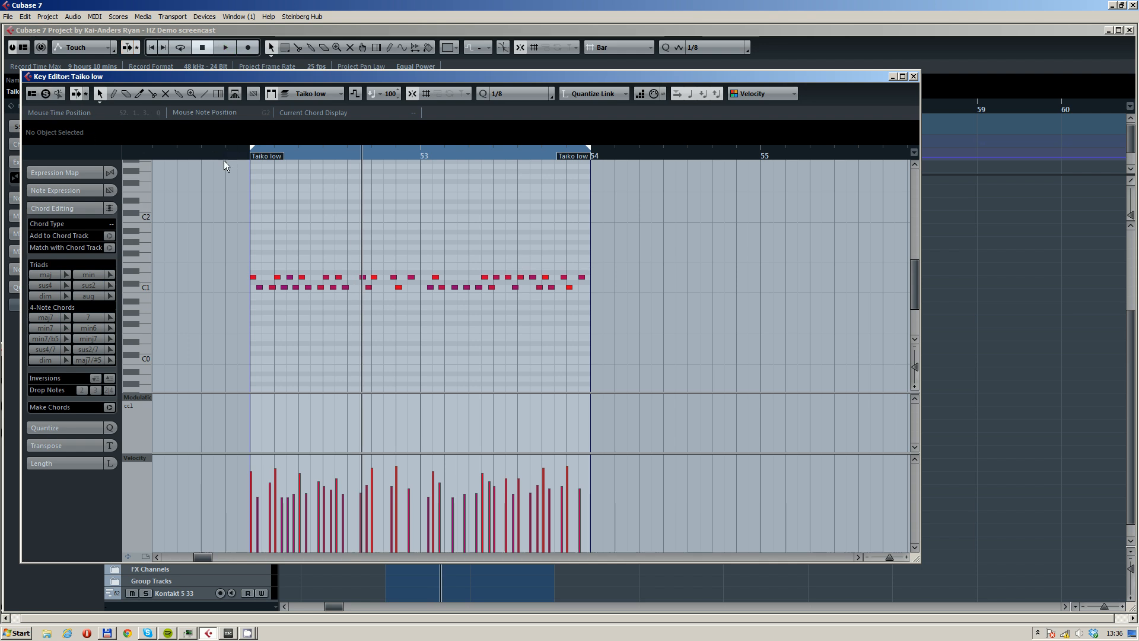
pyautogui.press('space')
pyautogui.click(236, 151)
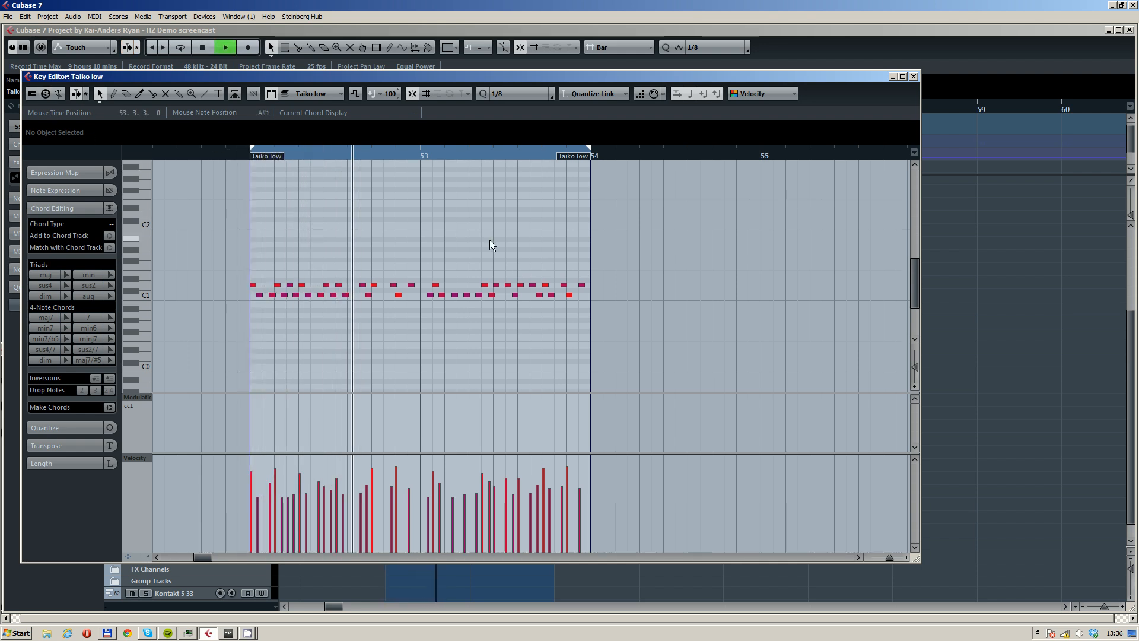
# - Adjust the velocities of all Buckets & Snare notes together and close the Key Editor
pyautogui.moveTo(641, 238); pyautogui.dragTo(283, 321)
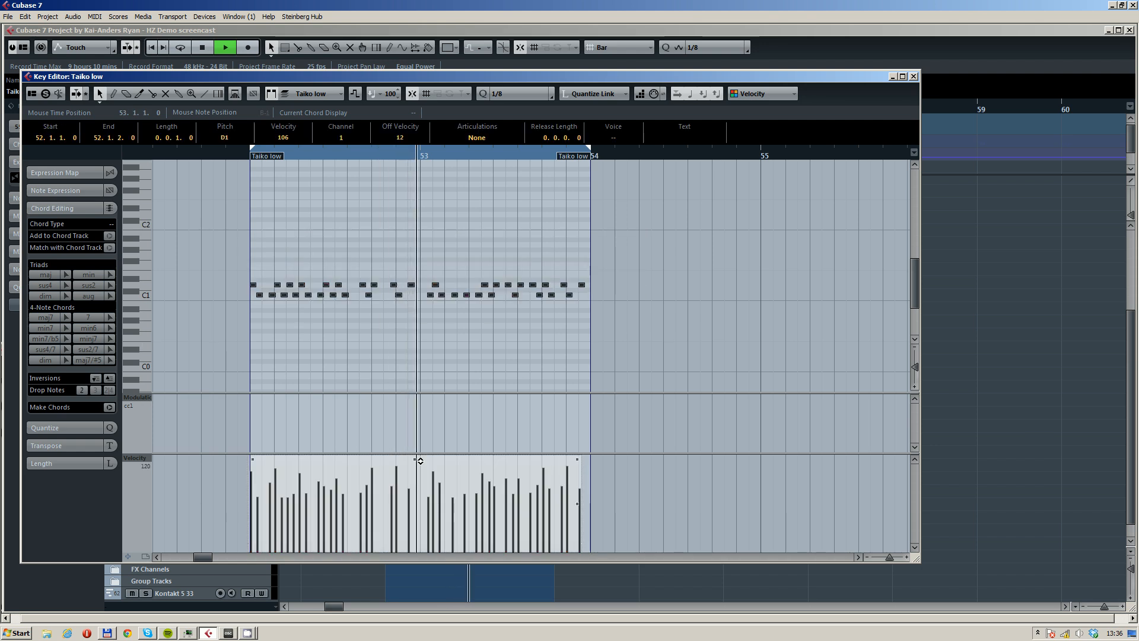
pyautogui.moveTo(420, 460); pyautogui.dragTo(417, 461)
pyautogui.click(417, 343)
pyautogui.press('Escape')
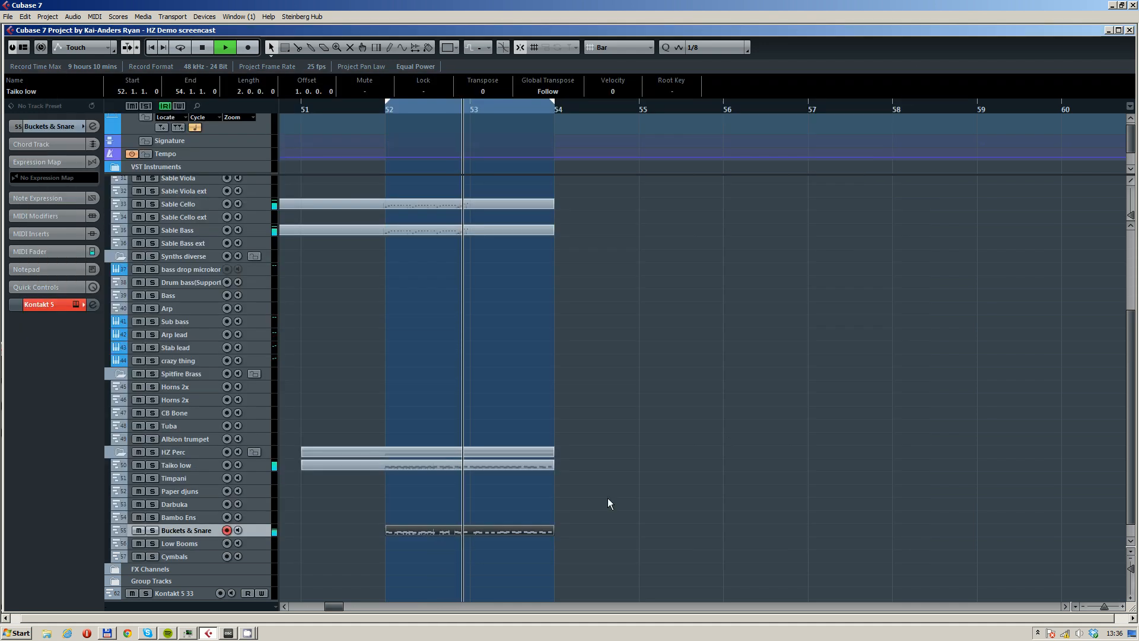
# - Stop playback and record a short take on the Paper djuns track from bar 51
pyautogui.press('space')
pyautogui.click(223, 503)
pyautogui.click(199, 492)
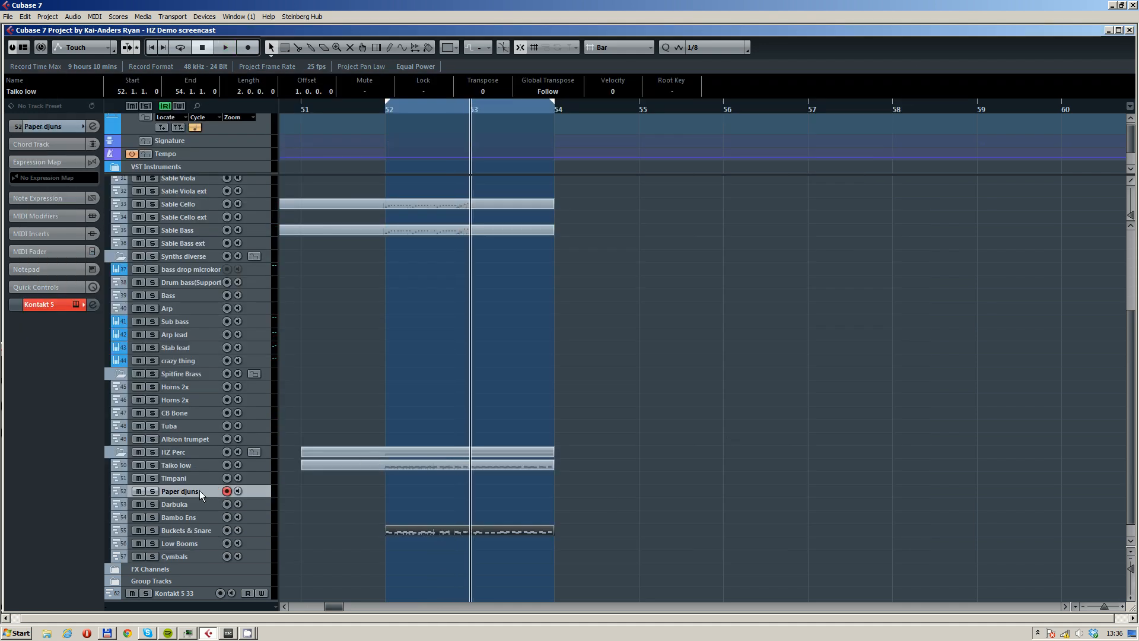
pyautogui.click(293, 109)
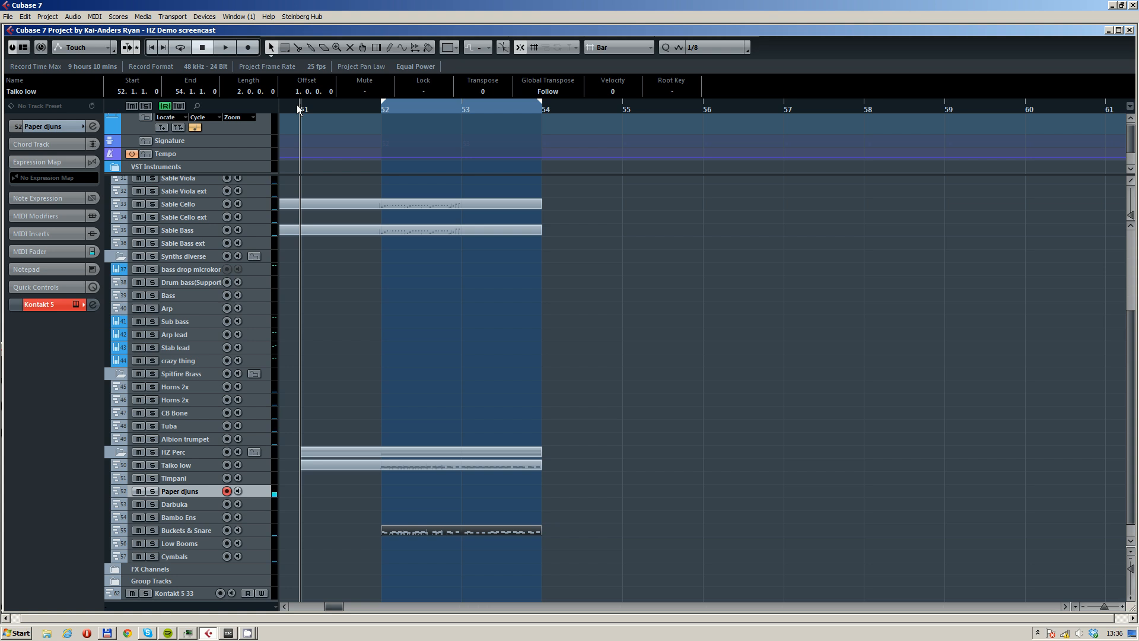
pyautogui.press('KP_Multiply')
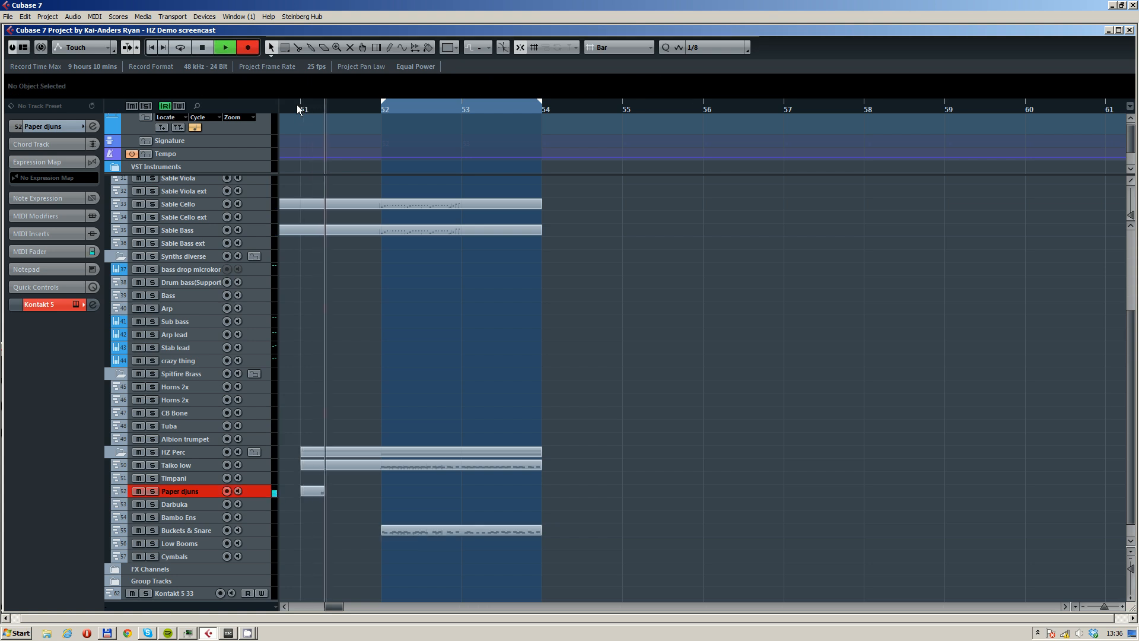
pyautogui.press('space')
# - Record a Low Booms part from bar 51 past the start of bar 53
pyautogui.click(207, 543)
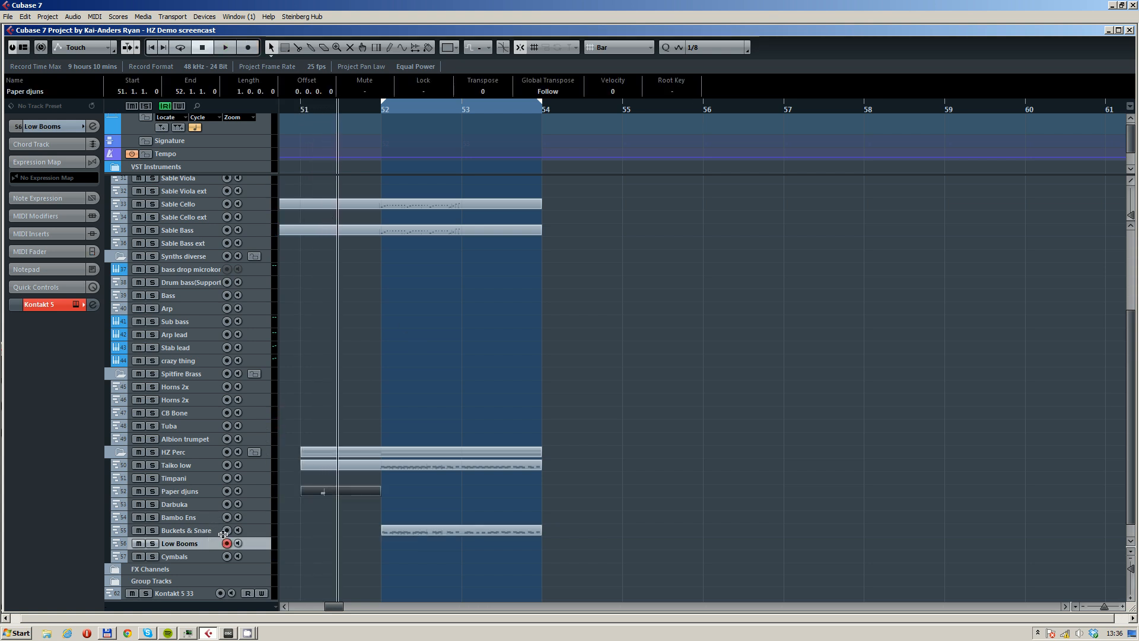
pyautogui.click(296, 108)
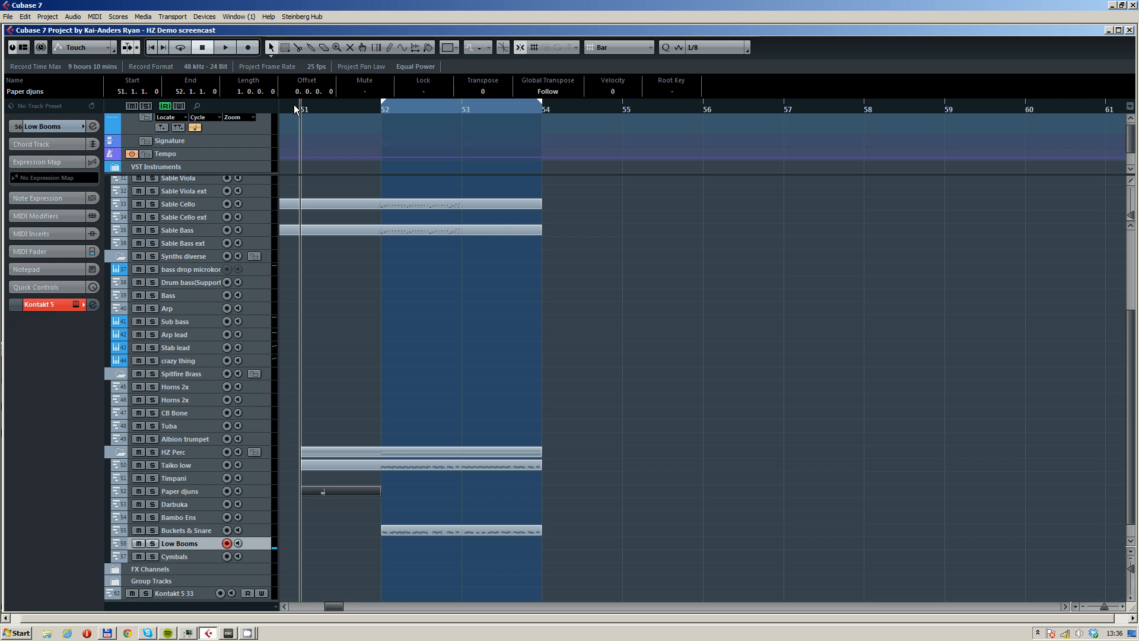
pyautogui.press('KP_Multiply')
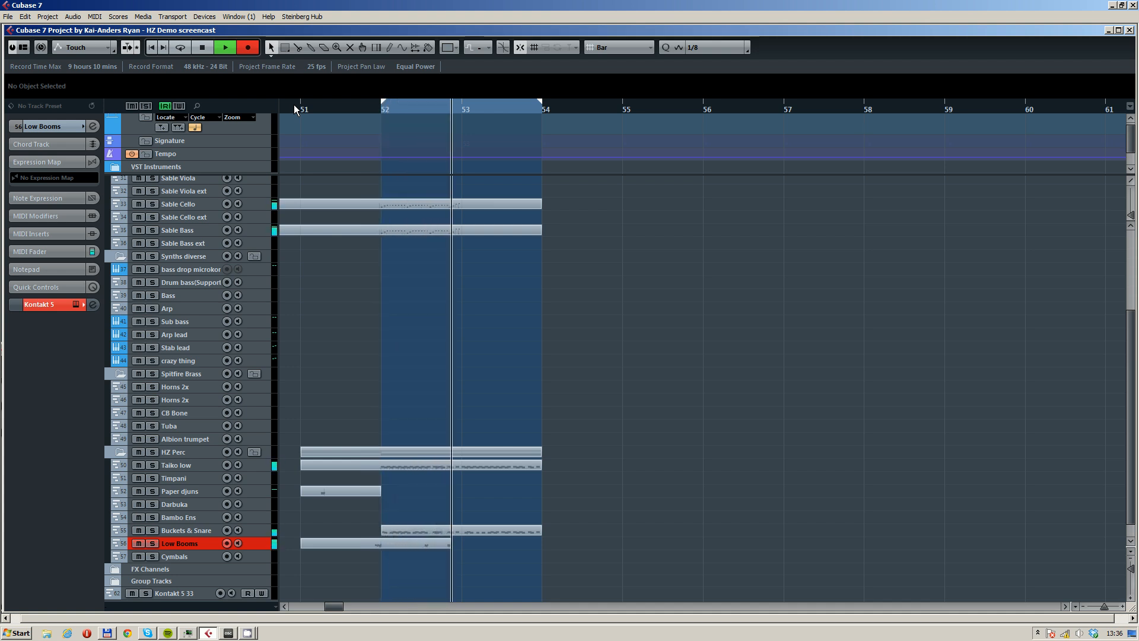
pyautogui.press('space')
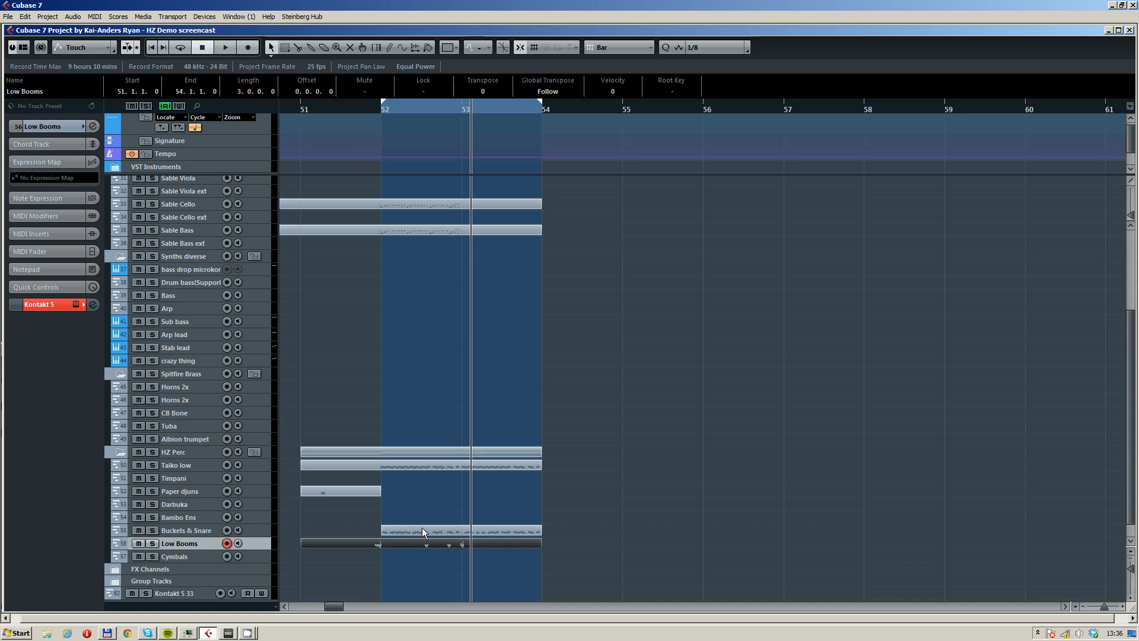
# - Open the recorded Low Booms part in the Key Editor and delete the unwanted notes near bar 53
pyautogui.doubleClick(445, 544)
pyautogui.moveTo(479, 303); pyautogui.dragTo(485, 304)
pyautogui.press('Delete')
pyautogui.scroll(2, 440, 288)
pyautogui.moveTo(601, 221)
pyautogui.mouseDown()
pyautogui.moveTo(322, 320)
pyautogui.moveTo(261, 291)
pyautogui.moveTo(296, 277)
pyautogui.mouseUp()
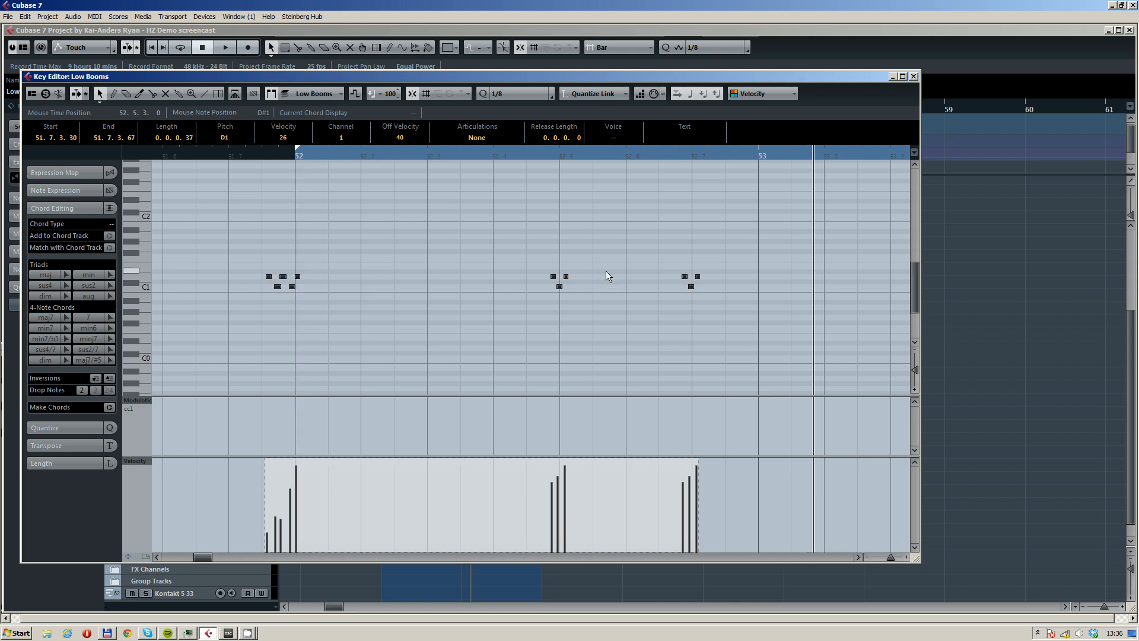
# - Copy the Low Booms three-note group so that its last note lands on bar 53, and play from before bar 52
pyautogui.moveTo(608, 269); pyautogui.dragTo(760, 279)
pyautogui.moveTo(710, 265)
pyautogui.mouseDown()
pyautogui.moveTo(678, 303)
pyautogui.moveTo(692, 277)
pyautogui.mouseUp()
pyautogui.scroll(-3, 708, 279)
pyautogui.moveTo(785, 258); pyautogui.dragTo(501, 299)
pyautogui.click(479, 153)
pyautogui.press('space')
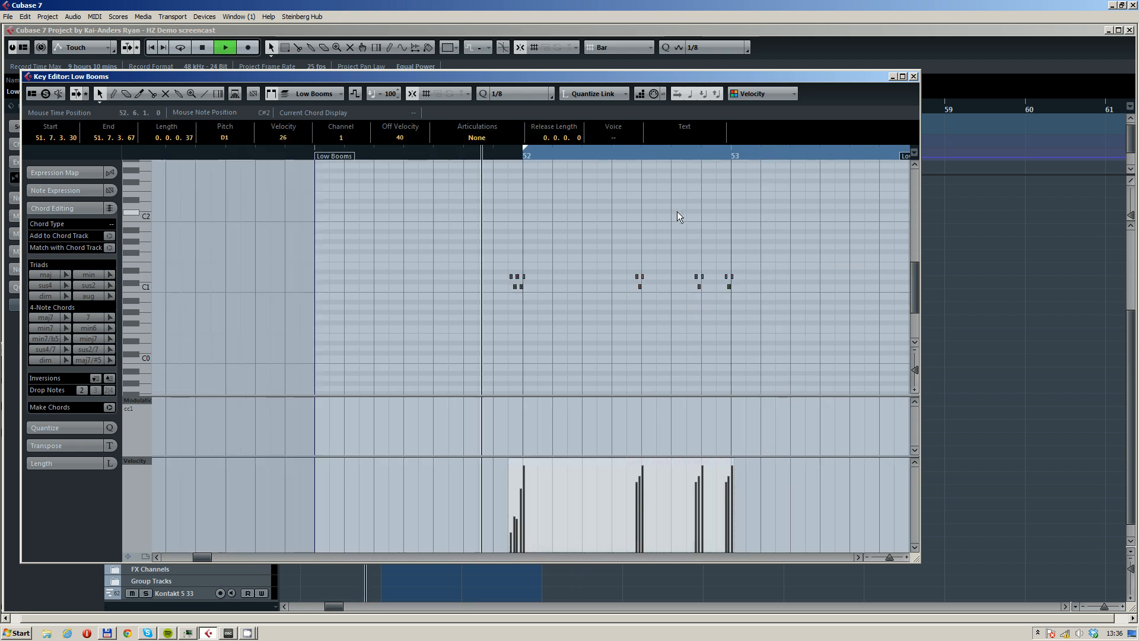
pyautogui.press('space')
# - Raise the velocities of the five Low Booms pickup notes leading into bar 52, the first to 62, and play them
pyautogui.moveTo(533, 241); pyautogui.dragTo(484, 332)
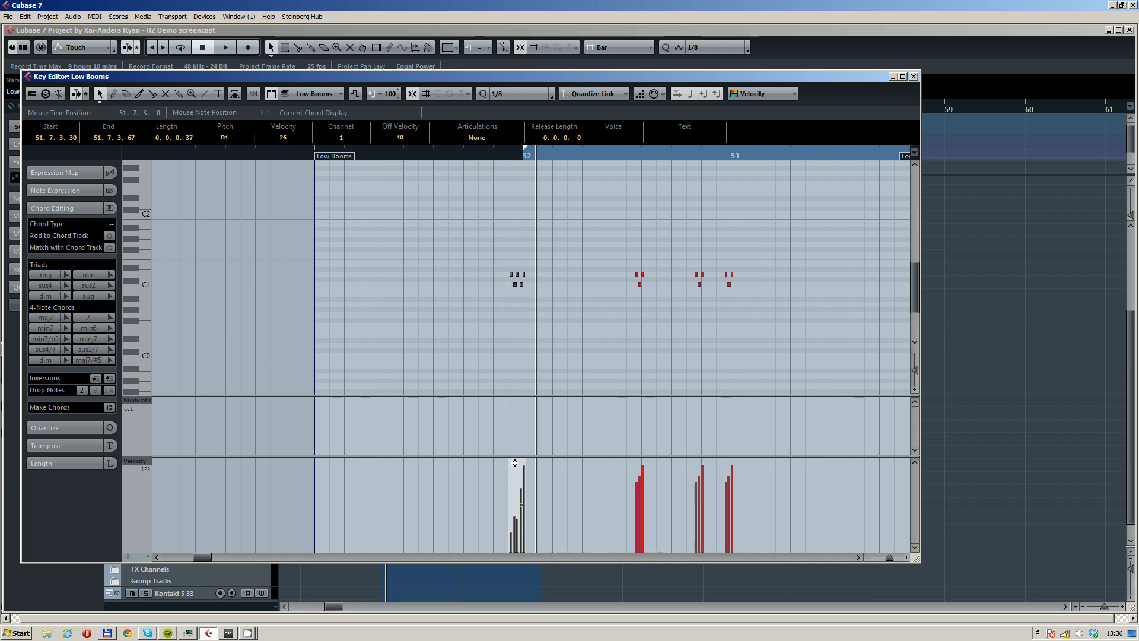
pyautogui.scroll(5, 510, 469)
pyautogui.scroll(-4, 519, 297)
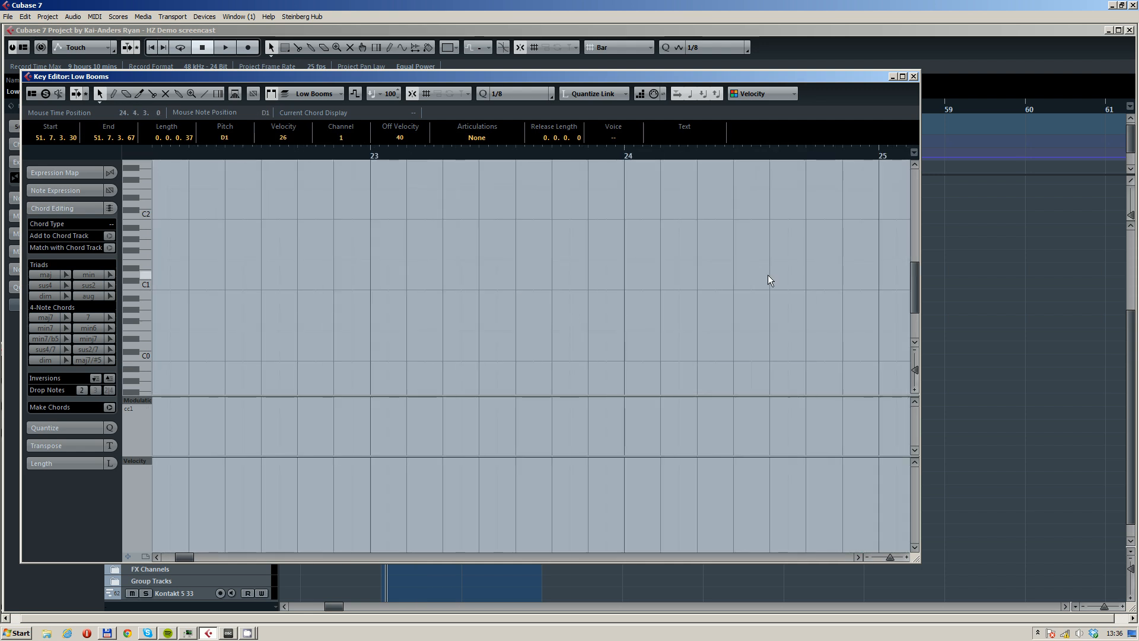
pyautogui.scroll(-3, 582, 300)
pyautogui.scroll(-5, 581, 300)
pyautogui.moveTo(694, 262); pyautogui.dragTo(188, 258)
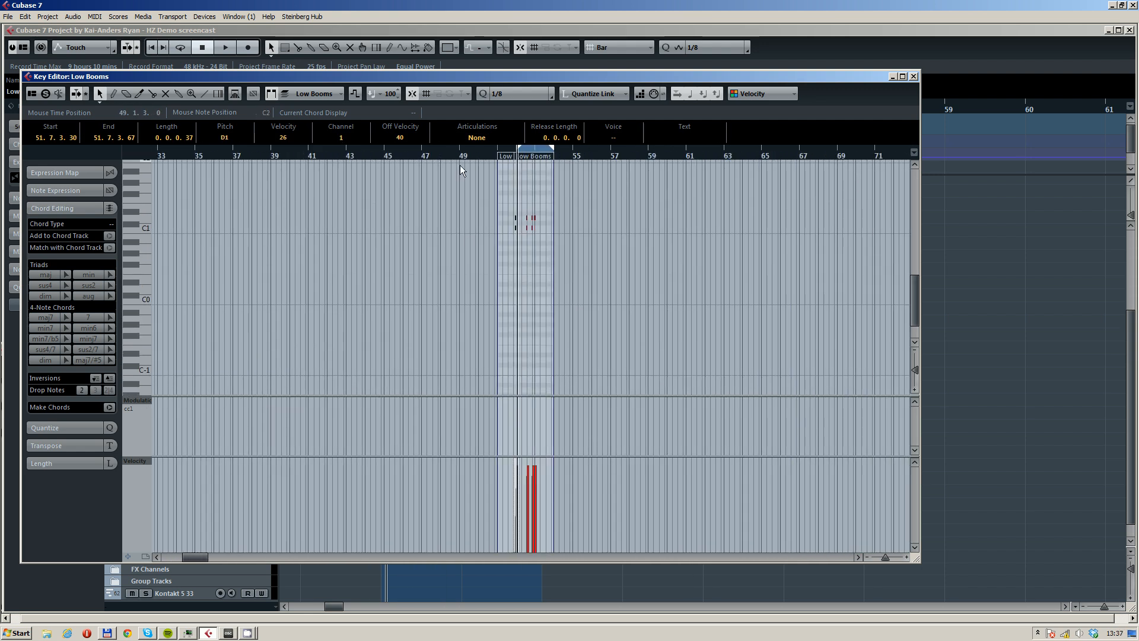
pyautogui.scroll(3, 551, 248)
pyautogui.scroll(6, 552, 253)
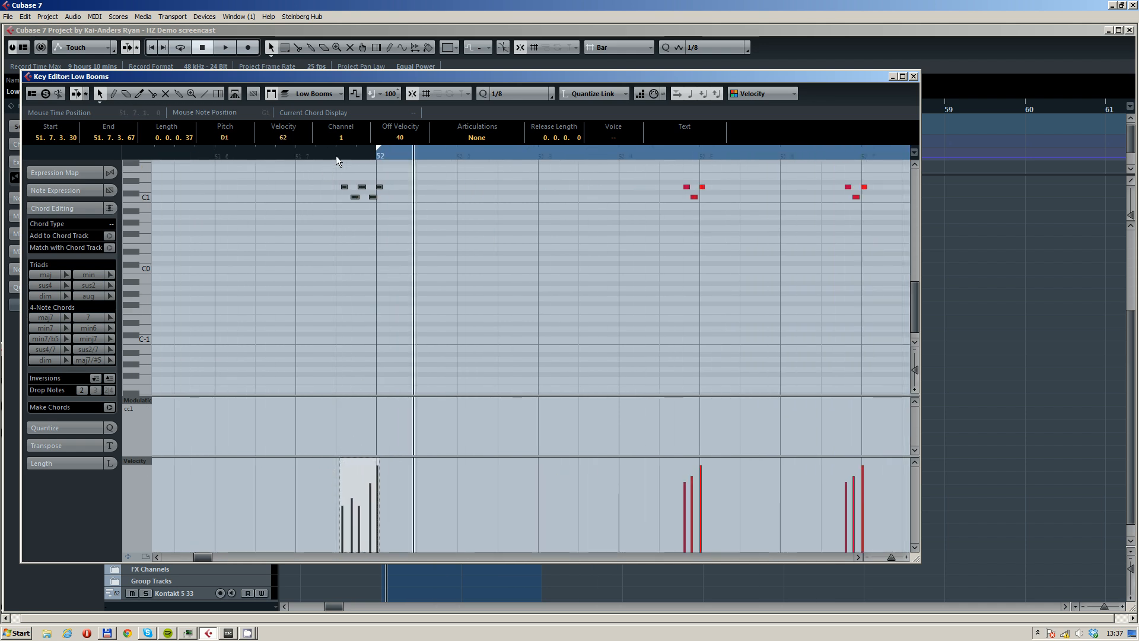
pyautogui.click(335, 157)
pyautogui.press('space')
pyautogui.click(336, 154)
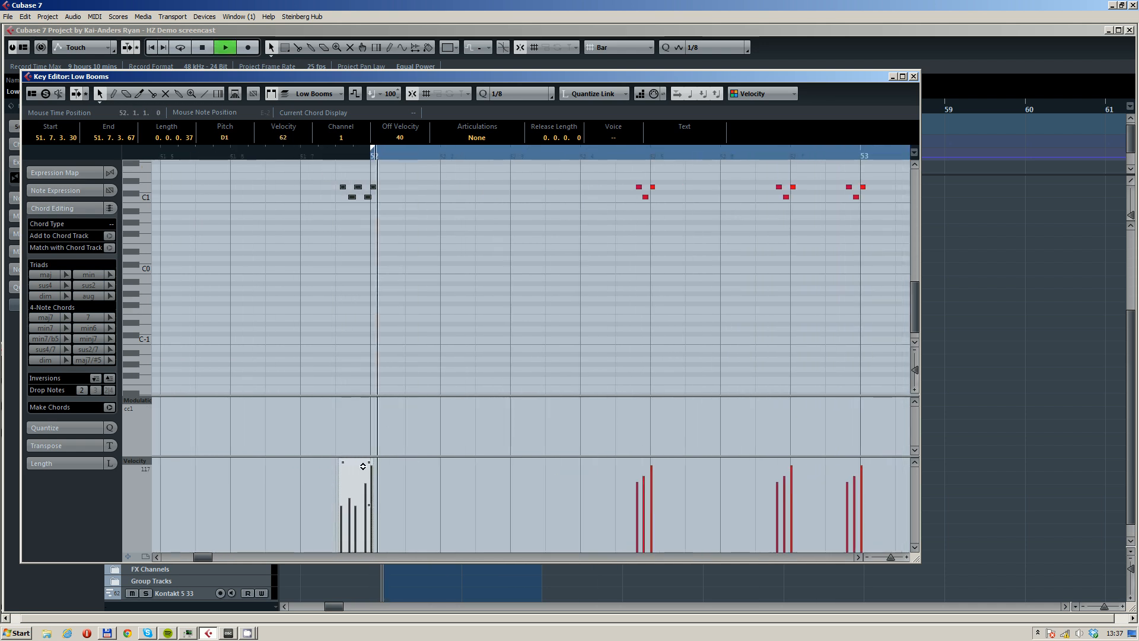
# - Reshape the pickup notes' velocities into a smoother rise starting at 65, and play the Low Booms phrase
pyautogui.moveTo(366, 475); pyautogui.dragTo(343, 484)
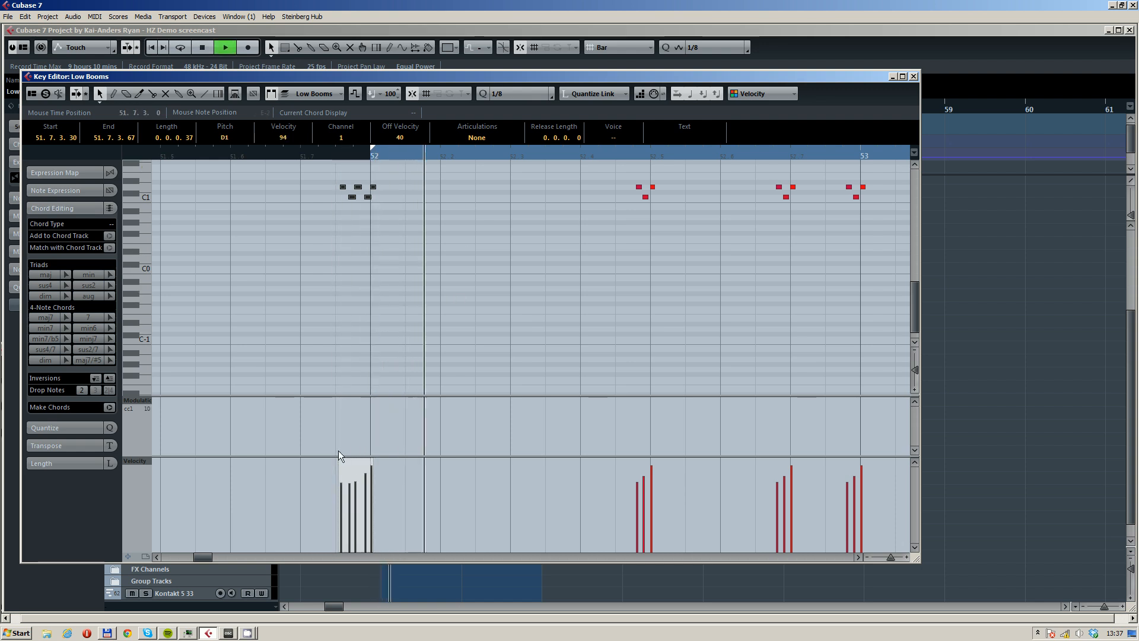
pyautogui.click(336, 156)
pyautogui.press('space')
pyautogui.moveTo(636, 252); pyautogui.dragTo(470, 262)
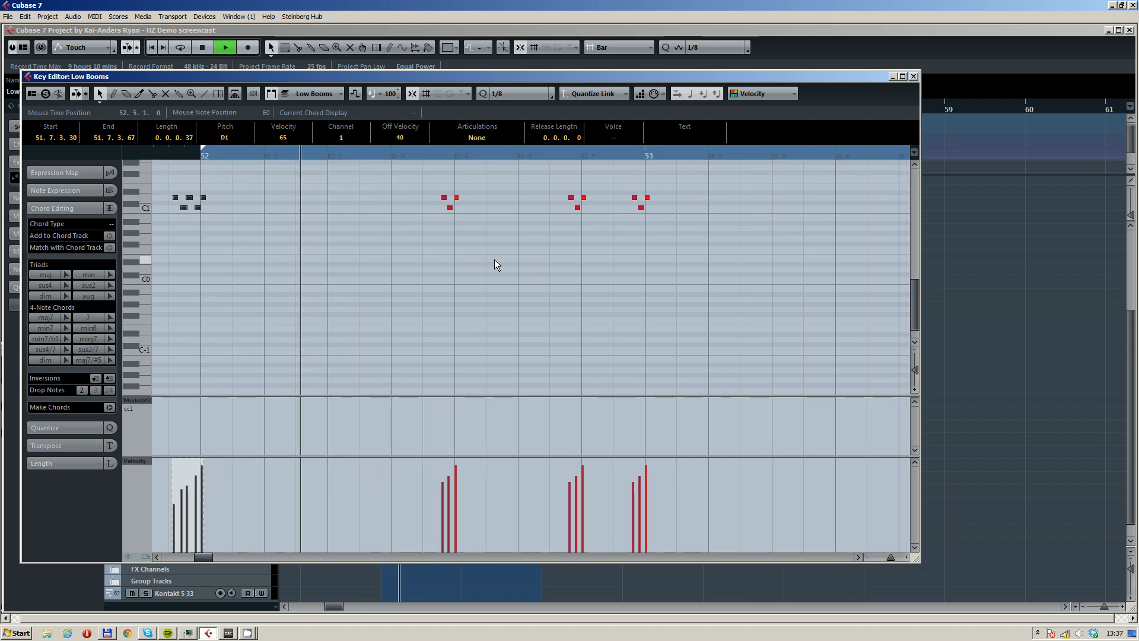
pyautogui.click(524, 254)
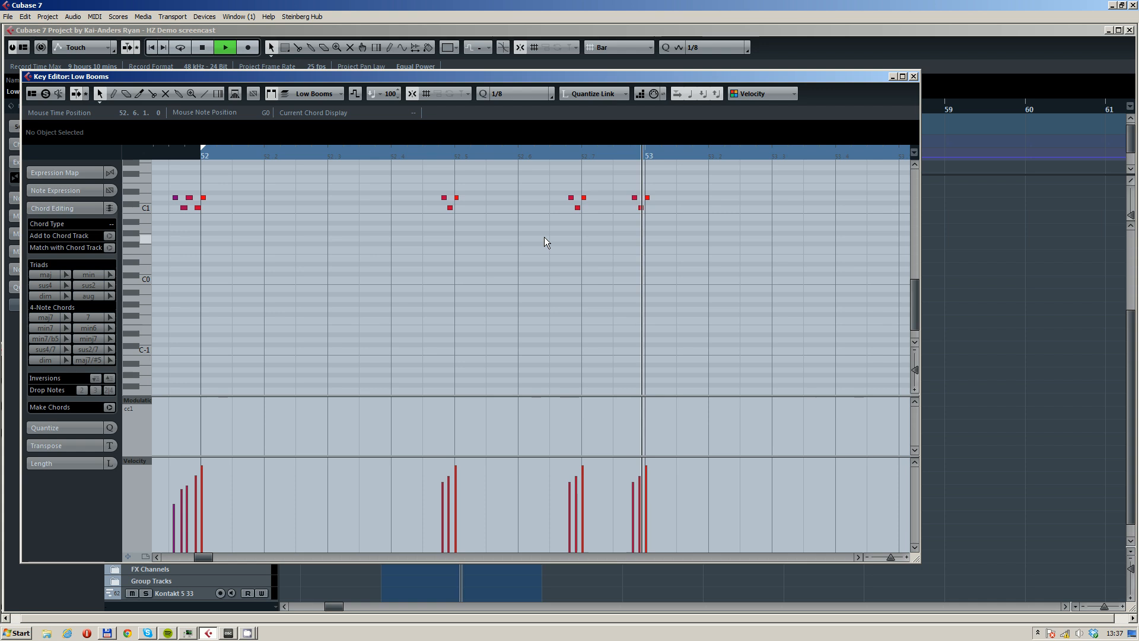
# - Set the quantize value to 1/16 and shift the last Low Booms three-note group earlier, starting at 52.7.3.23
pyautogui.press('space')
pyautogui.moveTo(671, 181); pyautogui.dragTo(626, 217)
pyautogui.click(549, 94)
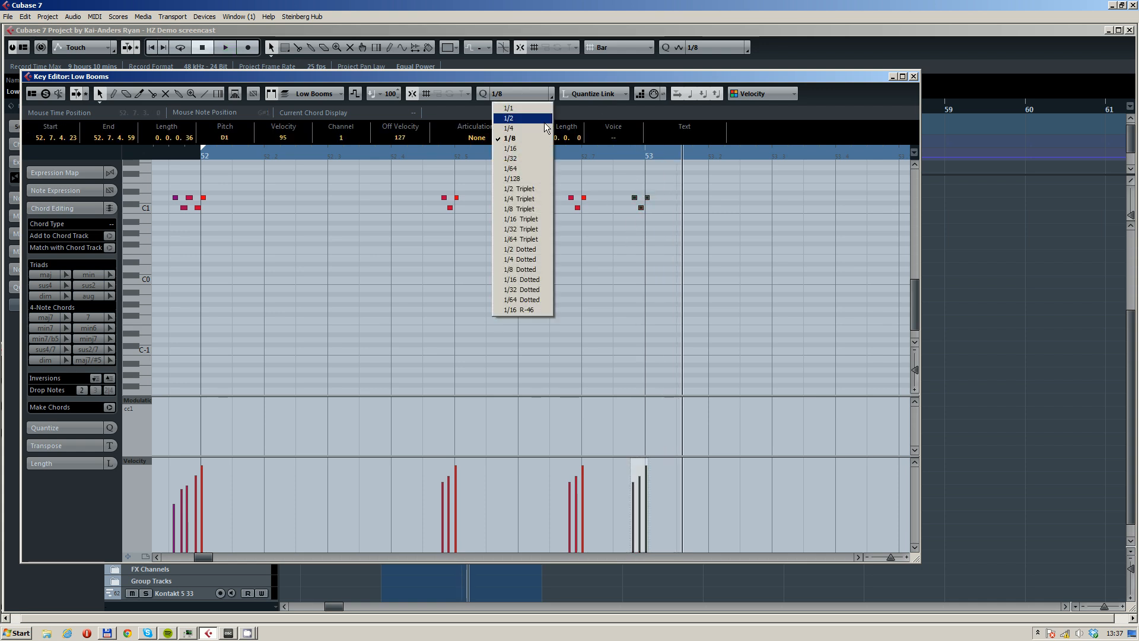
pyautogui.click(541, 154)
pyautogui.hotkey('ctrl', 'Left')
pyautogui.hotkey('ctrl', 'Left')
pyautogui.doubleClick(565, 150)
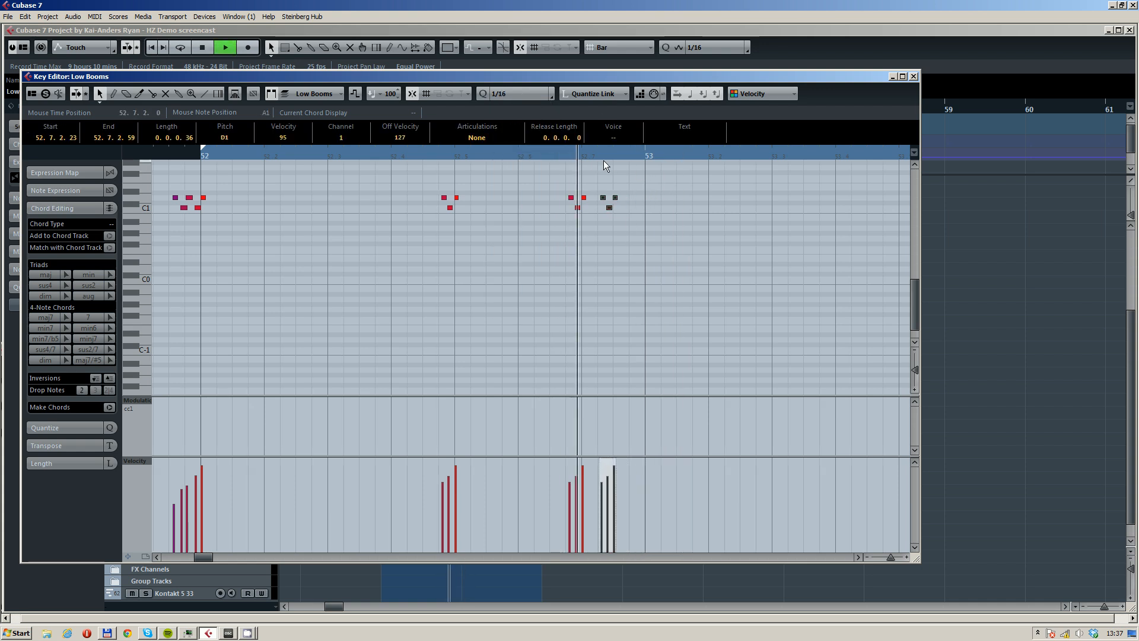
pyautogui.hotkey('ctrl', 'Right')
pyautogui.press('space')
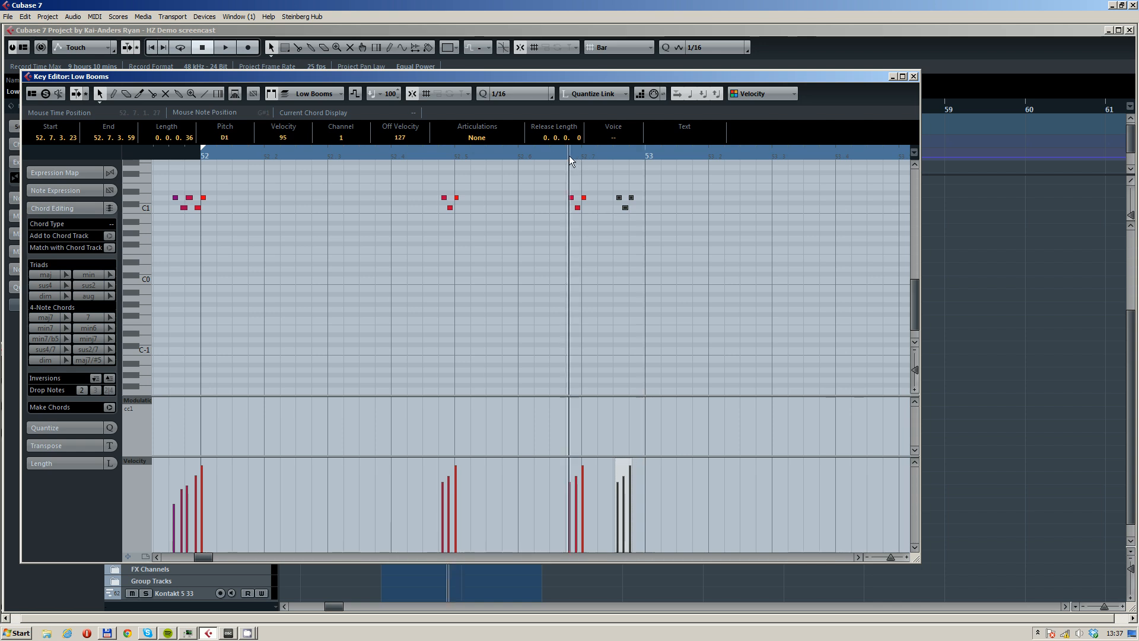
# - Play the Low Booms phrase from just before bar 52 through bar 53
pyautogui.moveTo(569, 156); pyautogui.dragTo(169, 154)
pyautogui.press('space')
pyautogui.click(350, 223)
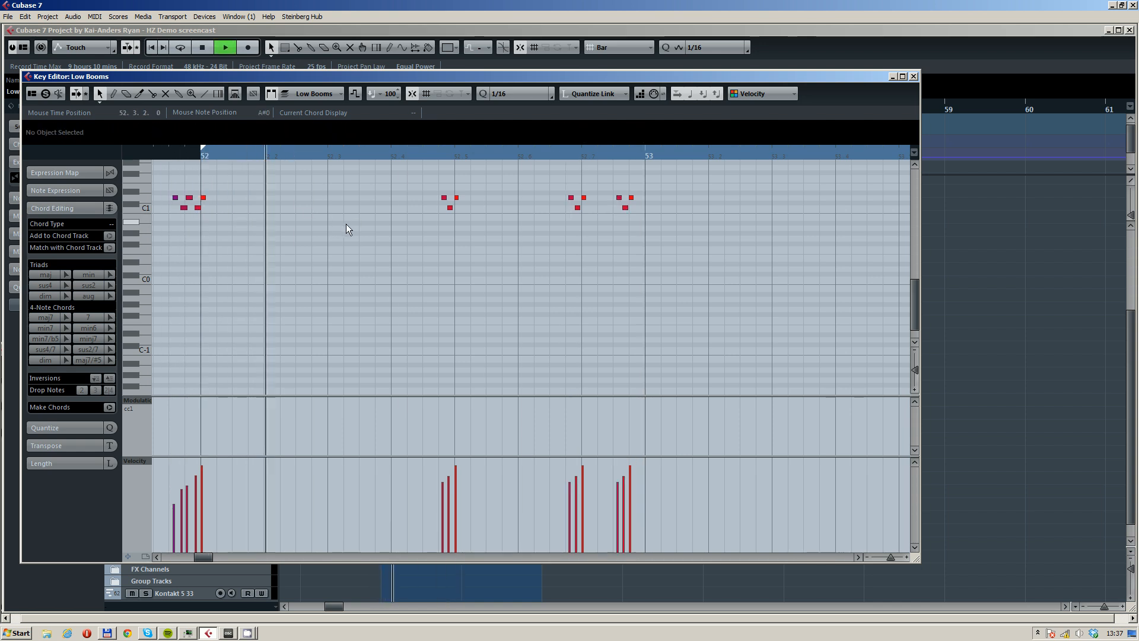
pyautogui.scroll(-2, 505, 252)
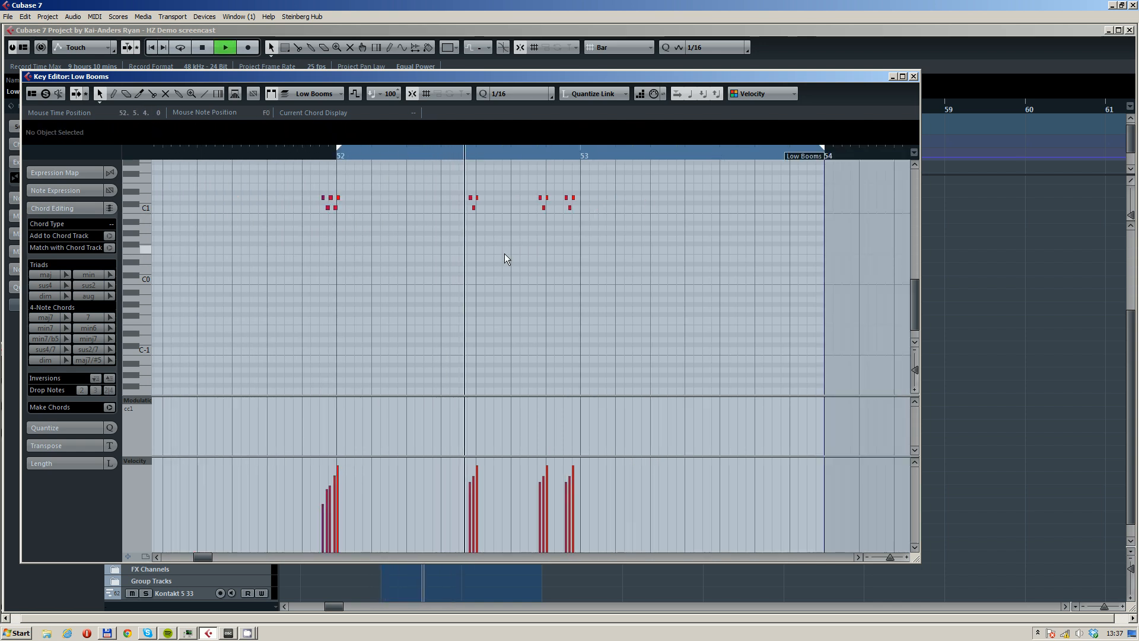
pyautogui.scroll(-3, 592, 237)
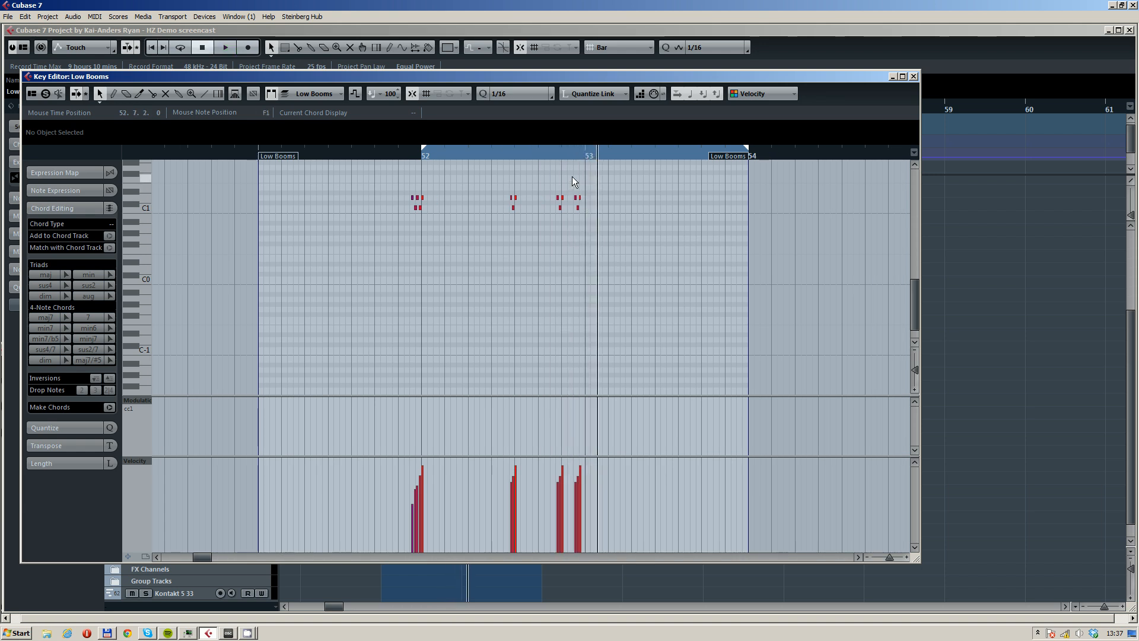
# - Duplicate the last Low Booms three-note group toward bar 53 and delete the third note of the group before it
pyautogui.moveTo(571, 176); pyautogui.dragTo(551, 213)
pyautogui.click(580, 155)
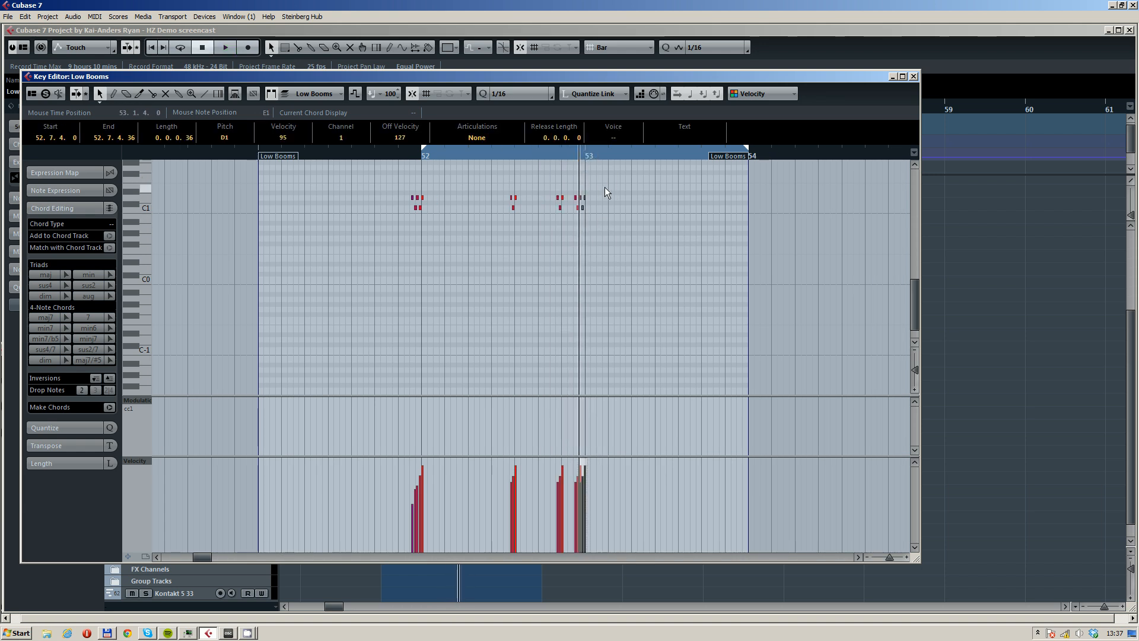
pyautogui.scroll(3, 593, 210)
pyautogui.press('space')
pyautogui.click(541, 199)
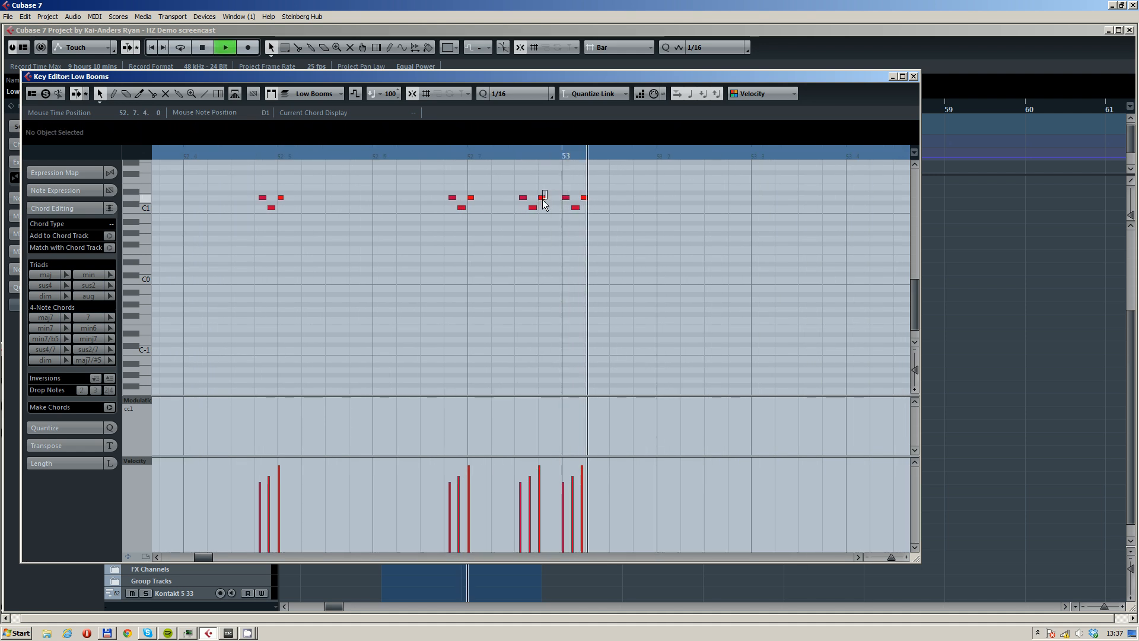
pyautogui.press('Delete')
# - Nudge the copied three-note group earlier by a sixteenth so that its last note lands on bar 53
pyautogui.moveTo(591, 191); pyautogui.dragTo(560, 211)
pyautogui.press('space')
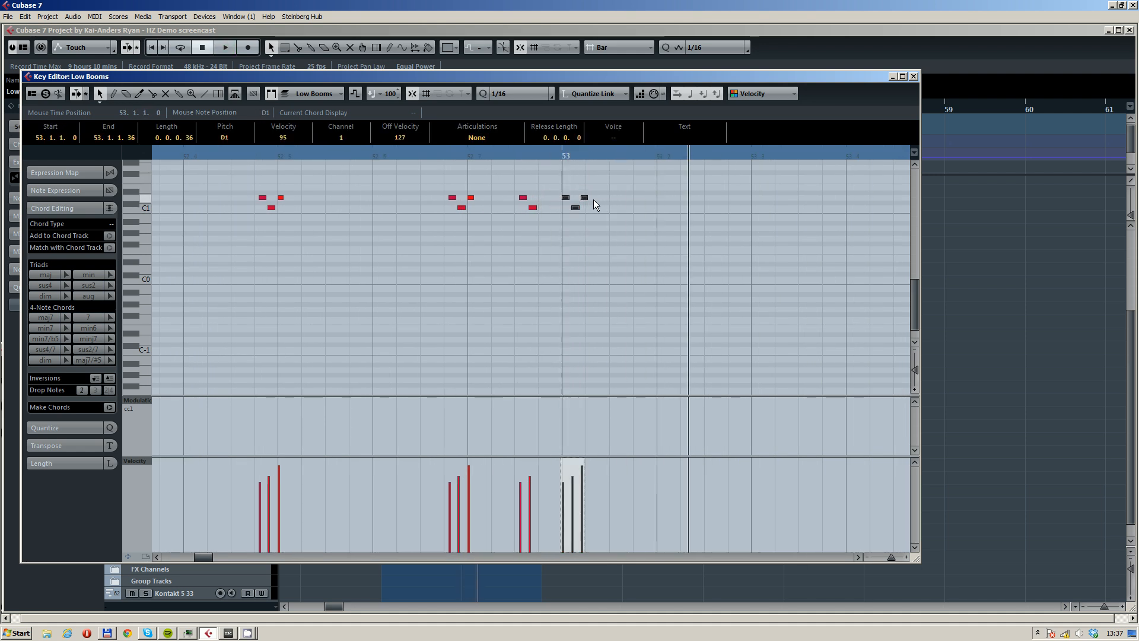
pyautogui.hotkey('ctrl', 'Left')
pyautogui.click(536, 168)
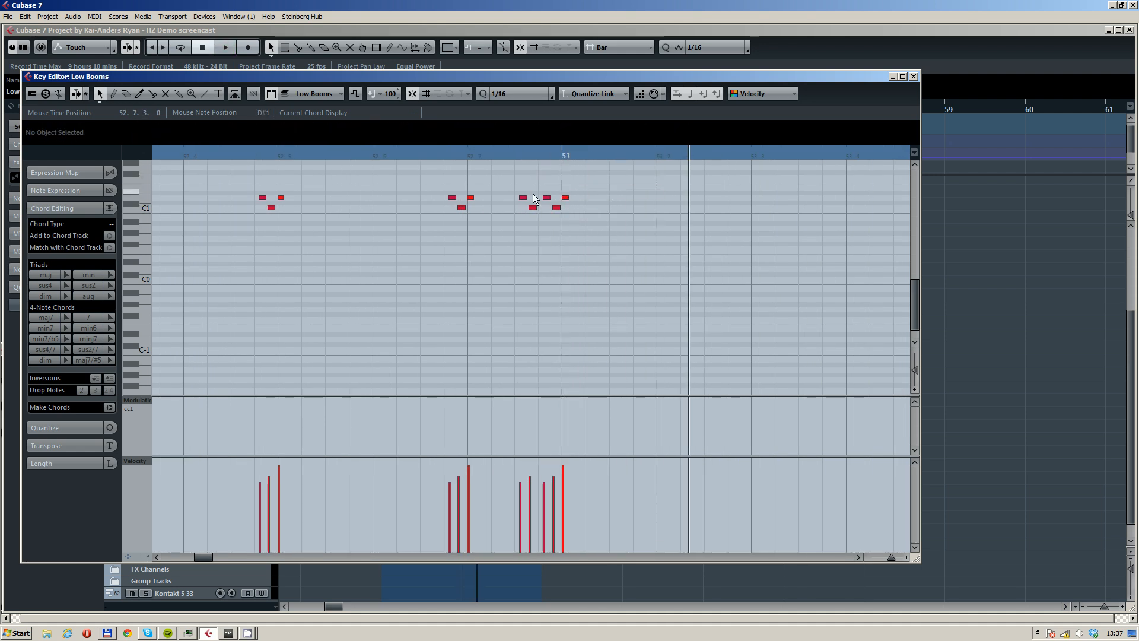
# - Move the remaining two-note pair before bar 53 to start at 52.7.3.0 and raise its first note's velocity to 127
pyautogui.moveTo(530, 184); pyautogui.dragTo(520, 198)
pyautogui.press('space')
pyautogui.press('space')
pyautogui.click(538, 193)
pyautogui.click(516, 198)
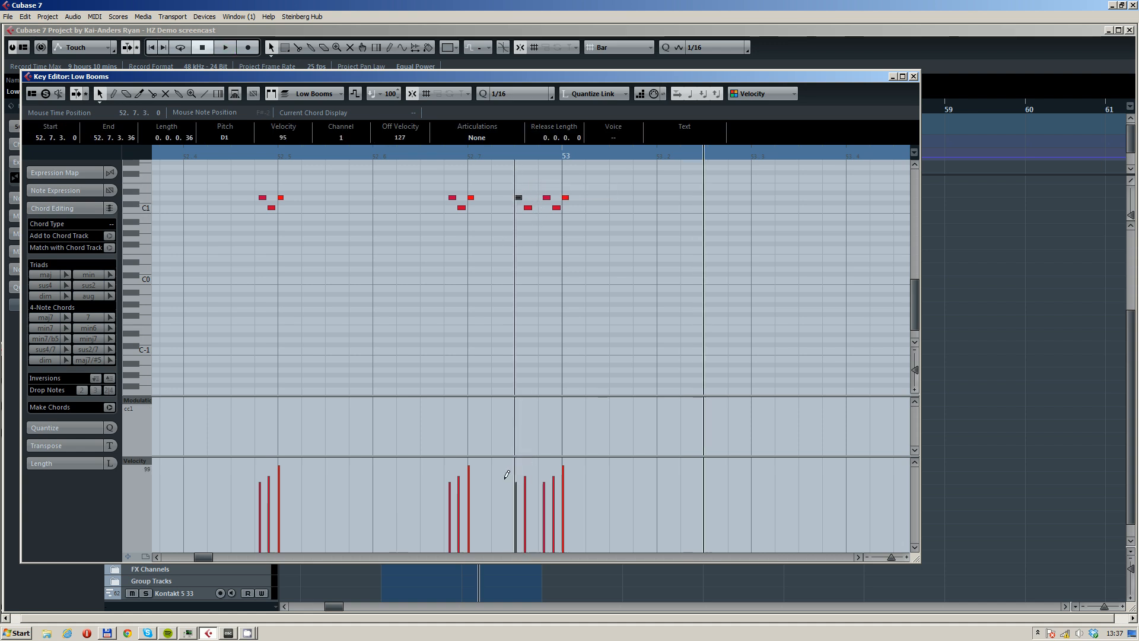
# - Play the reworked Low Booms ending from the middle of bar 52 past bar 53
pyautogui.click(277, 148)
pyautogui.press('space')
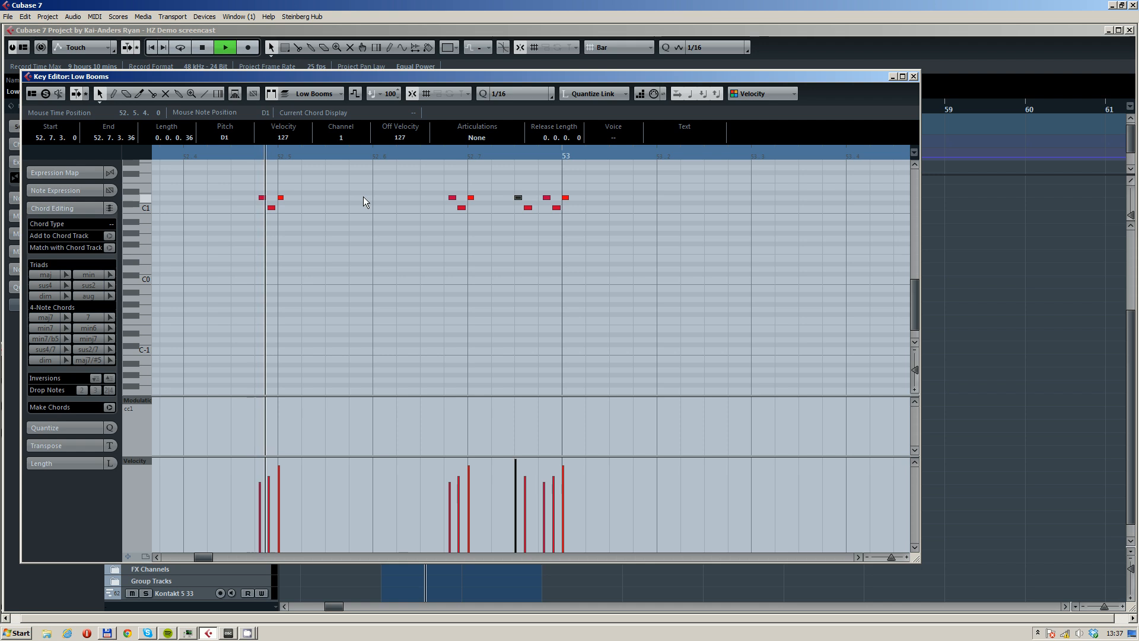
pyautogui.scroll(-2, 462, 312)
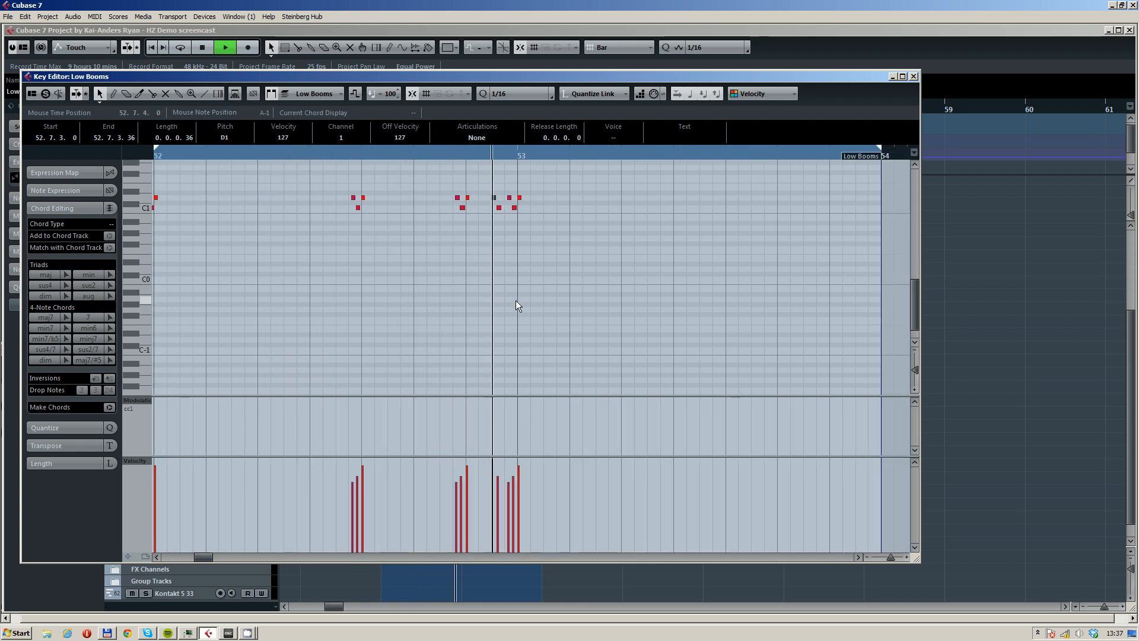
pyautogui.press('space')
# - Close the Key Editor and select the first Horns 2x track for recording
pyautogui.scroll(-2, 519, 267)
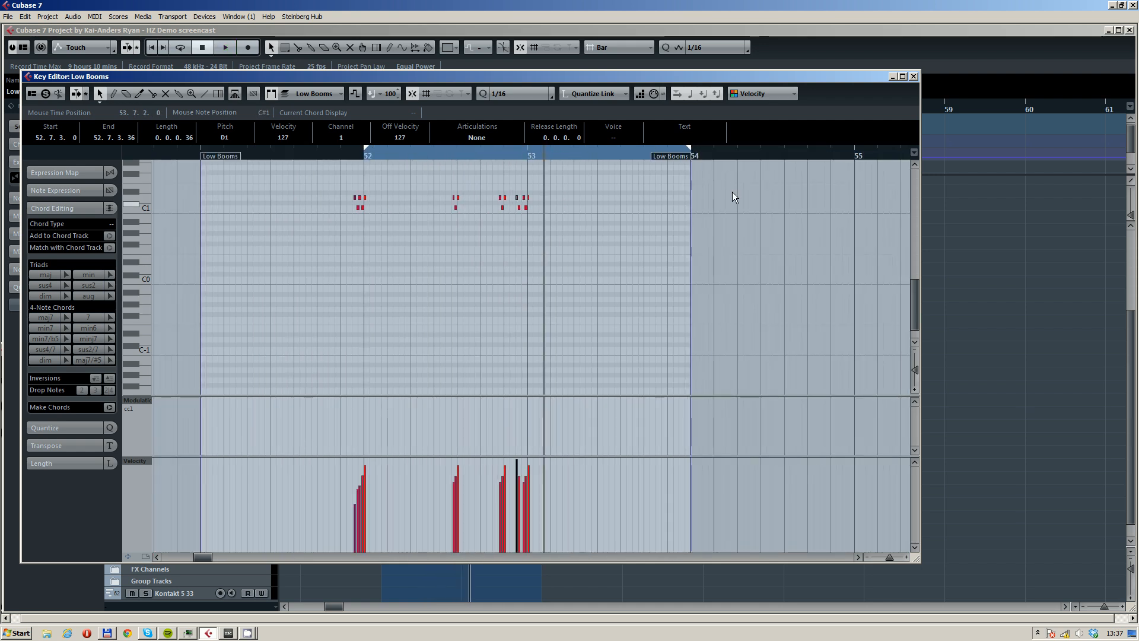
pyautogui.click(913, 76)
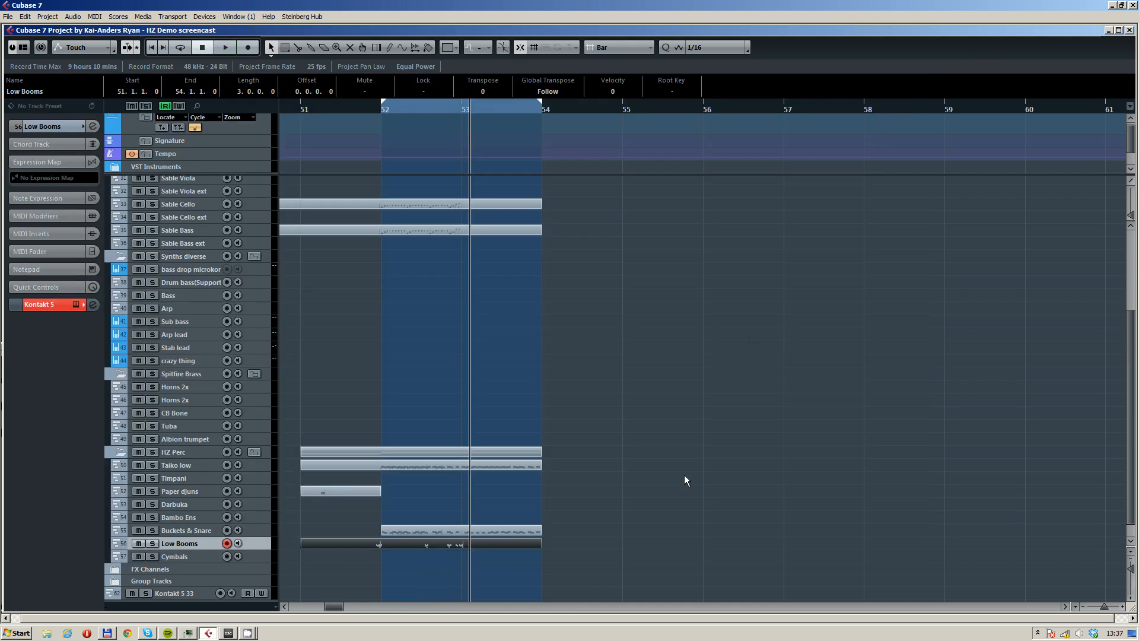
pyautogui.click(193, 386)
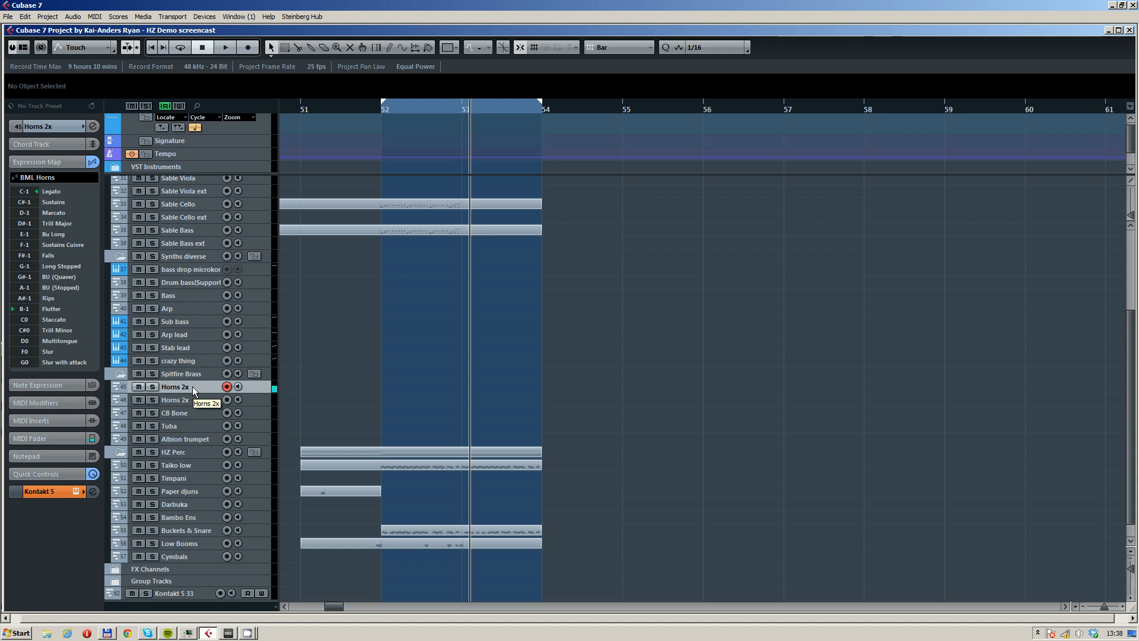
pyautogui.press('KP_Subtract')
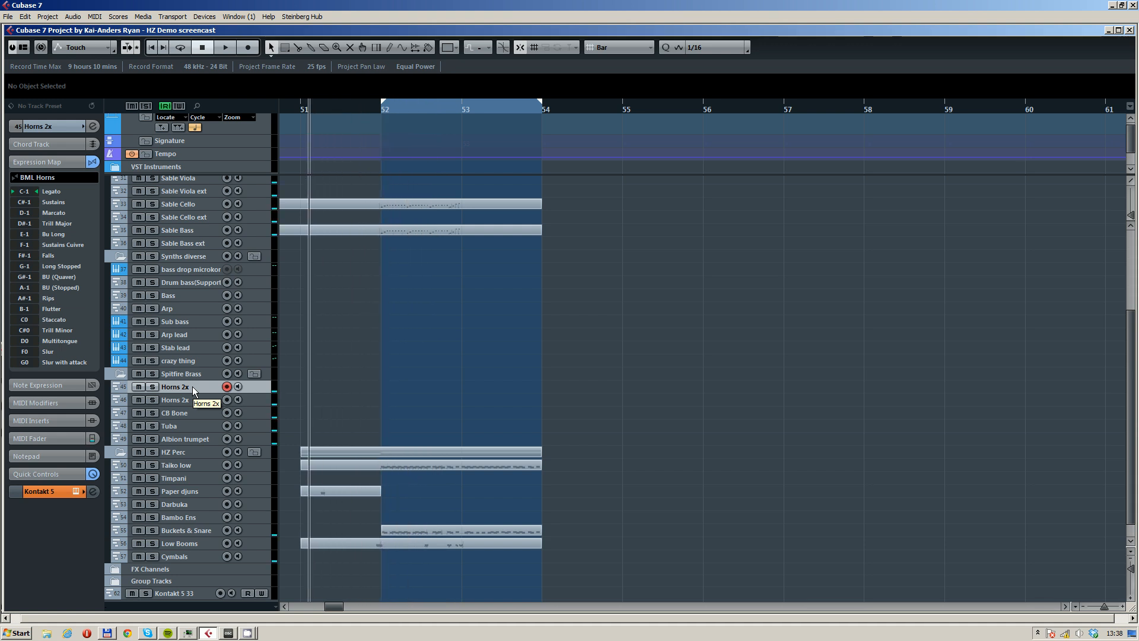
pyautogui.press('KP_Multiply')
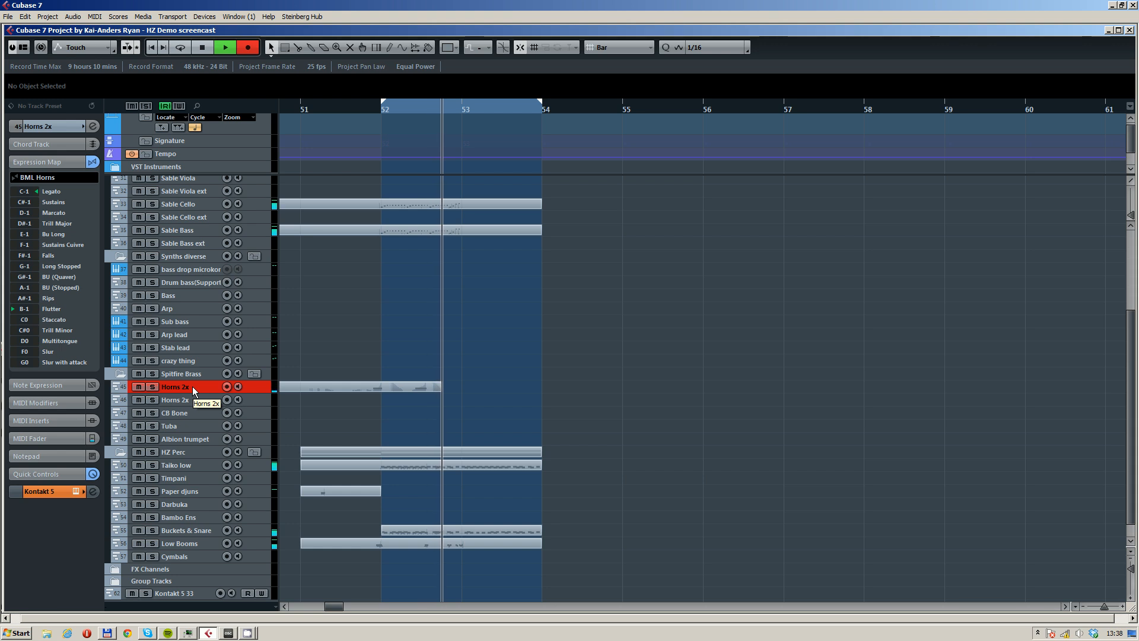
pyautogui.press('space')
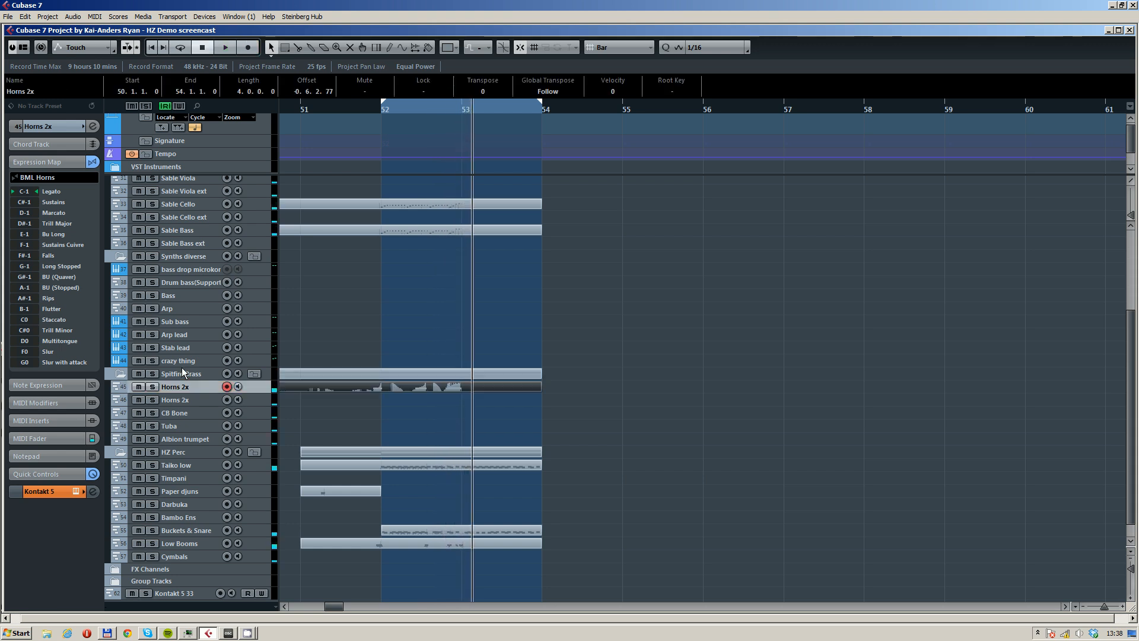
pyautogui.hotkey('ctrl', 'z')
# - Record a legato part on the first Horns 2x track from bar 51 until just past bar 54
pyautogui.click(305, 107)
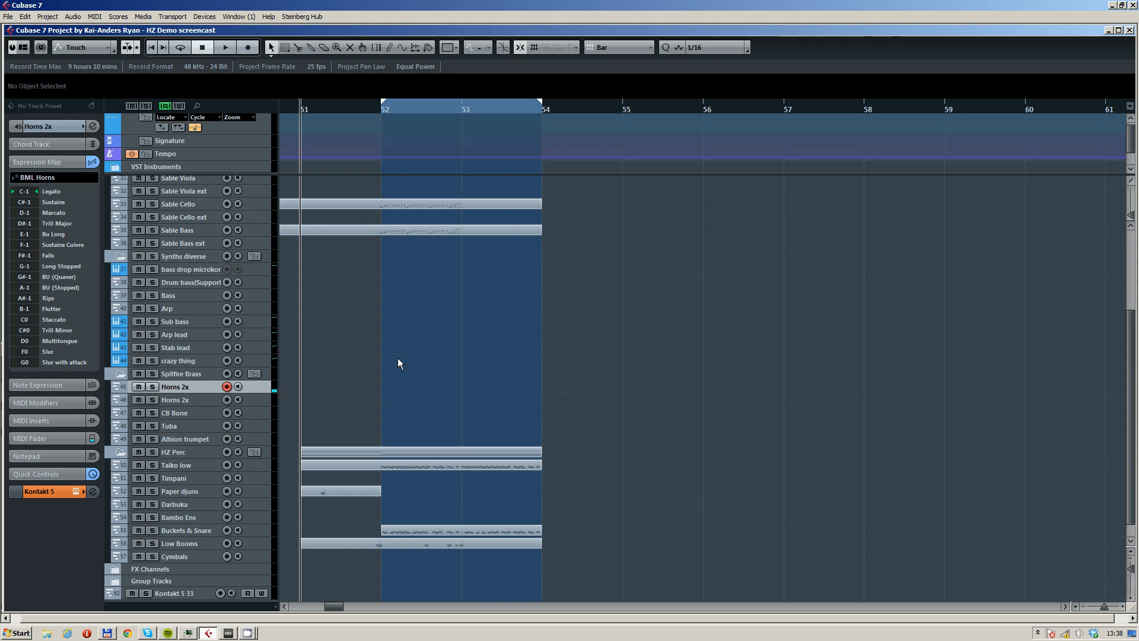
pyautogui.press('KP_Multiply')
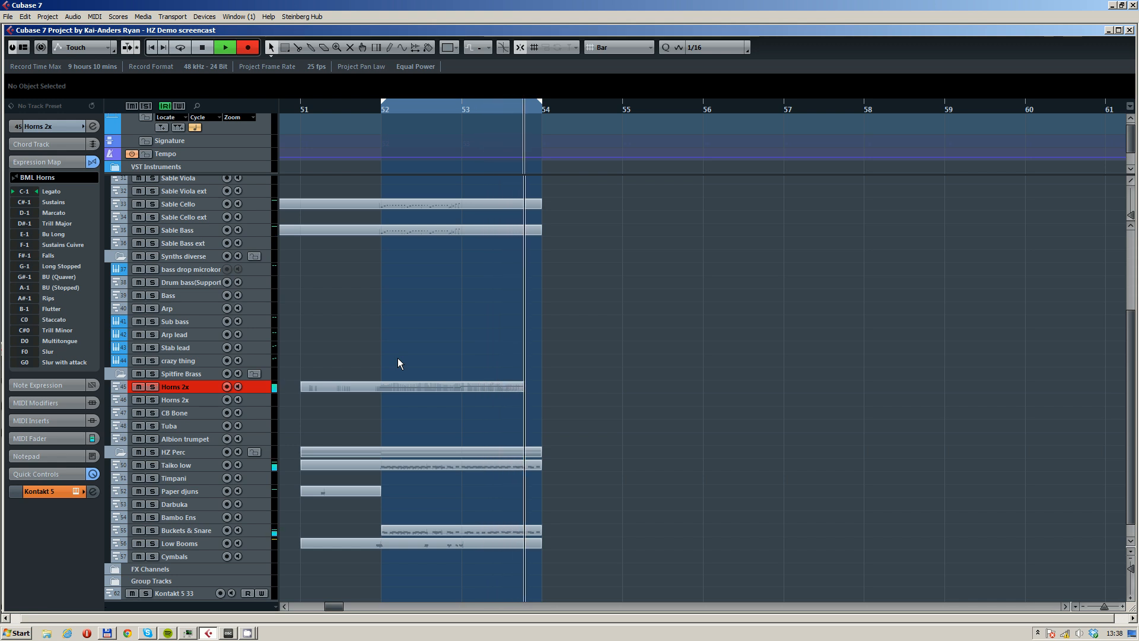
pyautogui.press('space')
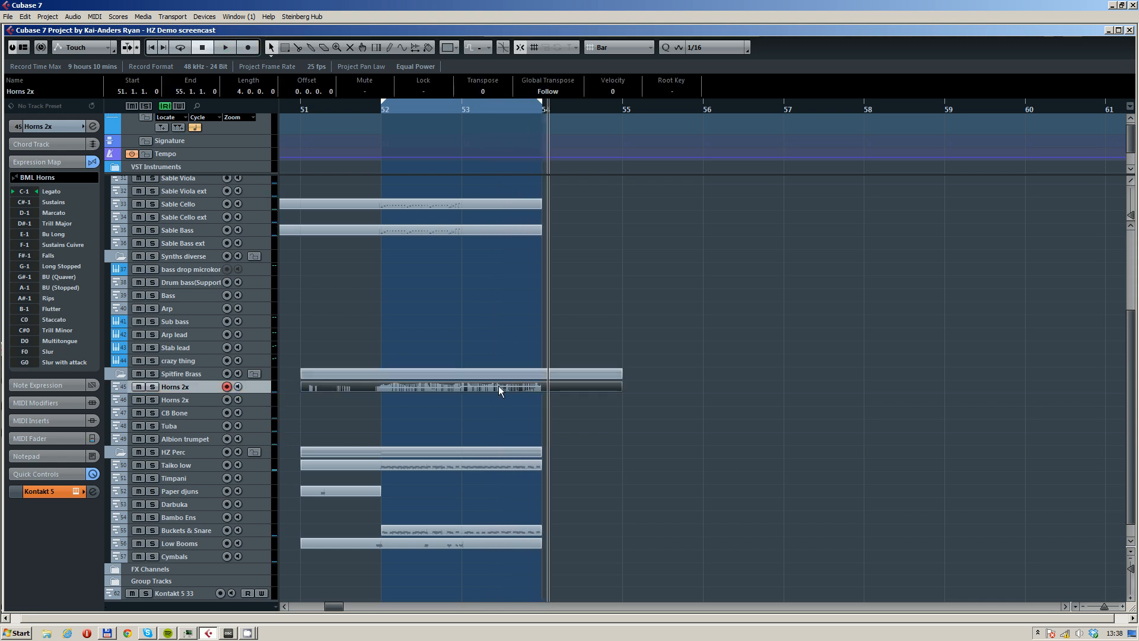
# - Open the recorded Horns 2x part in the Key Editor, raise the long note at bar 53 to F3, and close the editor
pyautogui.doubleClick(498, 385)
pyautogui.click(535, 254)
pyautogui.press('Up')
pyautogui.press('Up')
pyautogui.press('Up')
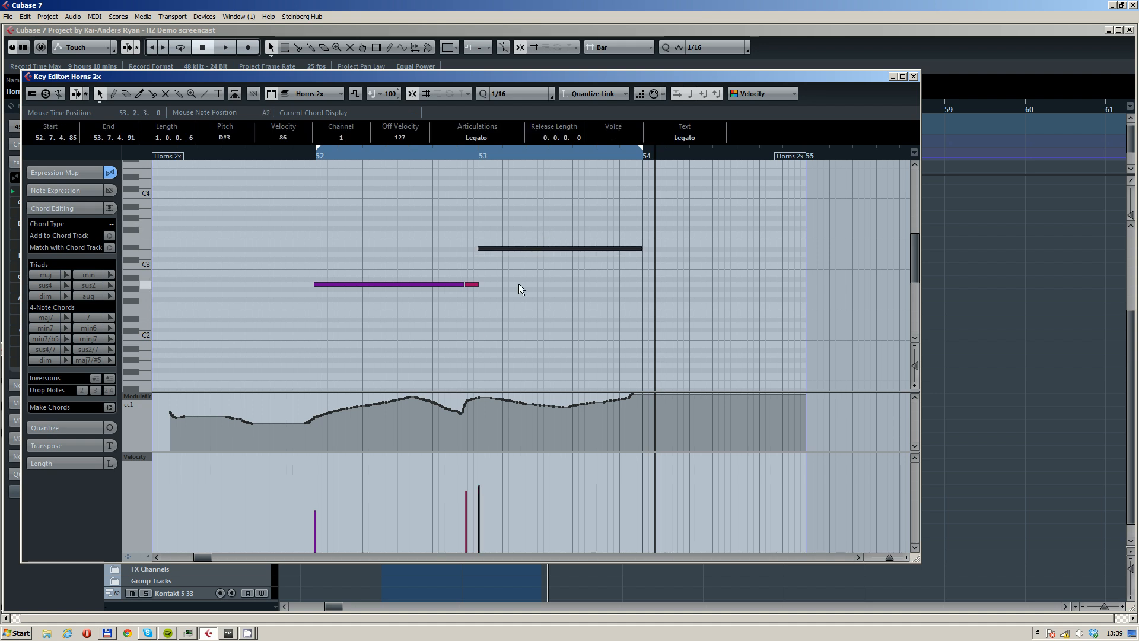
pyautogui.moveTo(304, 155); pyautogui.dragTo(305, 149)
pyautogui.click(912, 77)
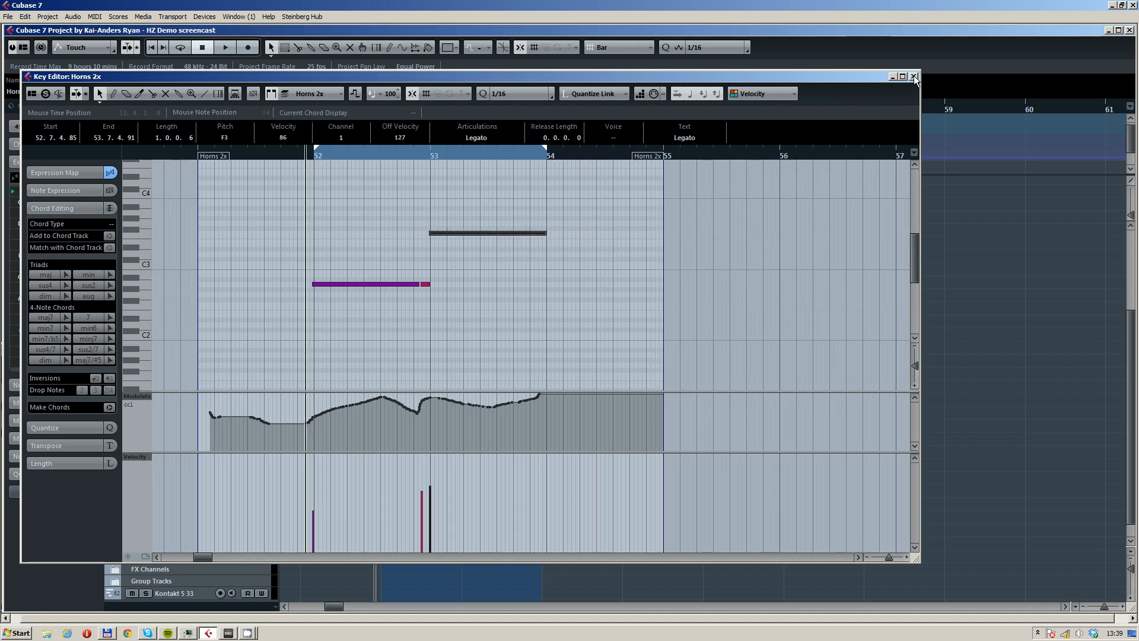
# - Reopen the Horns 2x part, select its notes in bar 52, and play from just before bar 52
pyautogui.click(439, 401)
pyautogui.doubleClick(439, 401)
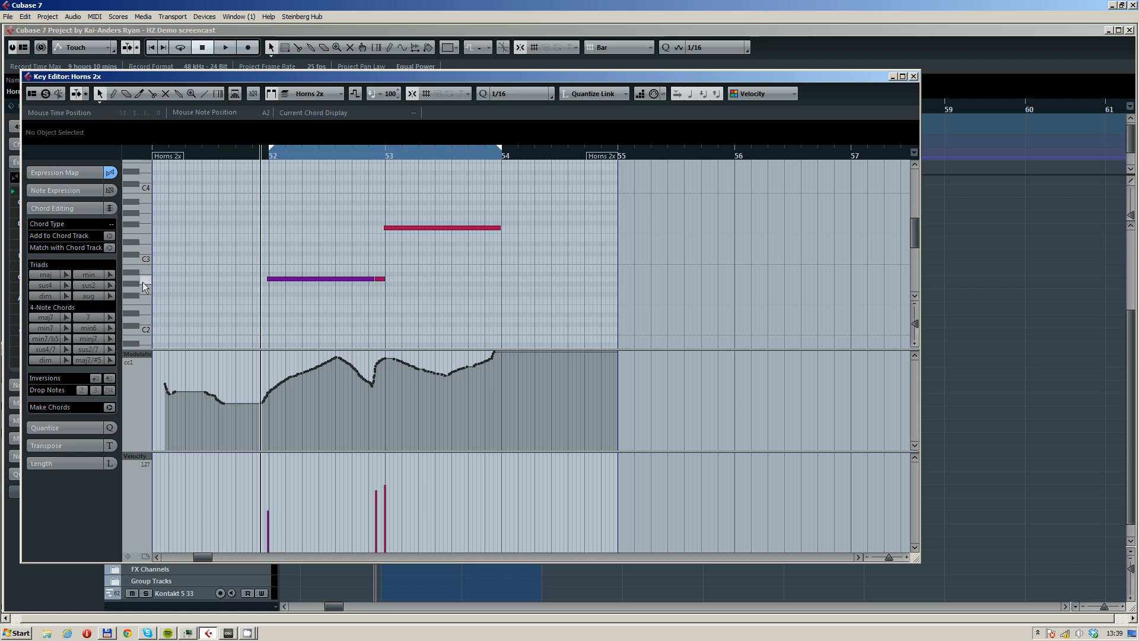
pyautogui.moveTo(447, 259); pyautogui.dragTo(256, 308)
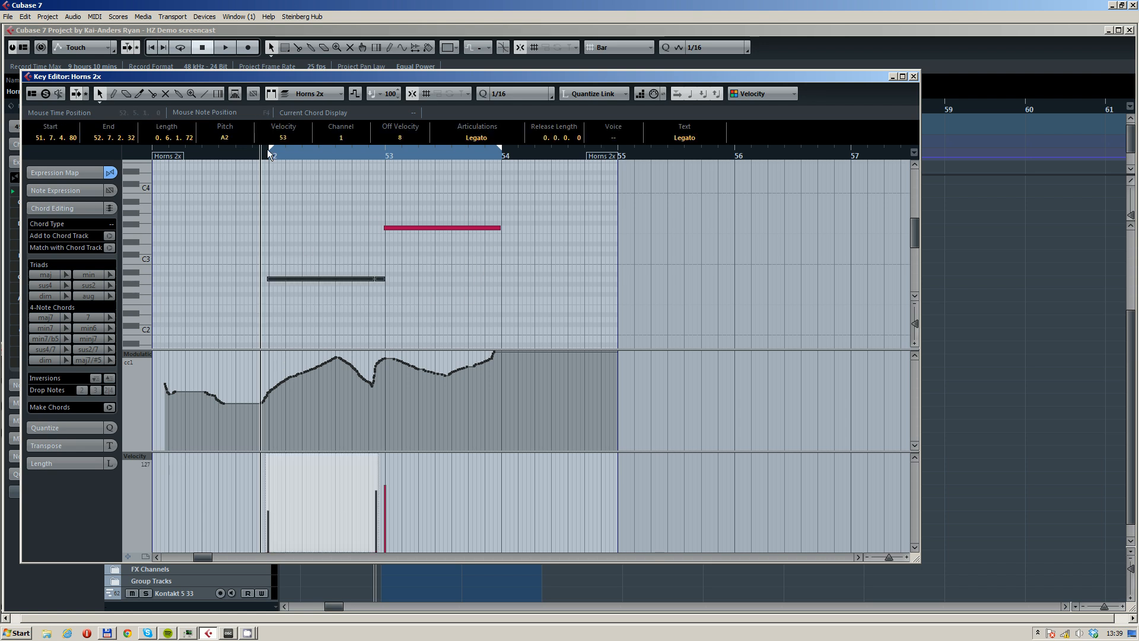
pyautogui.press('space')
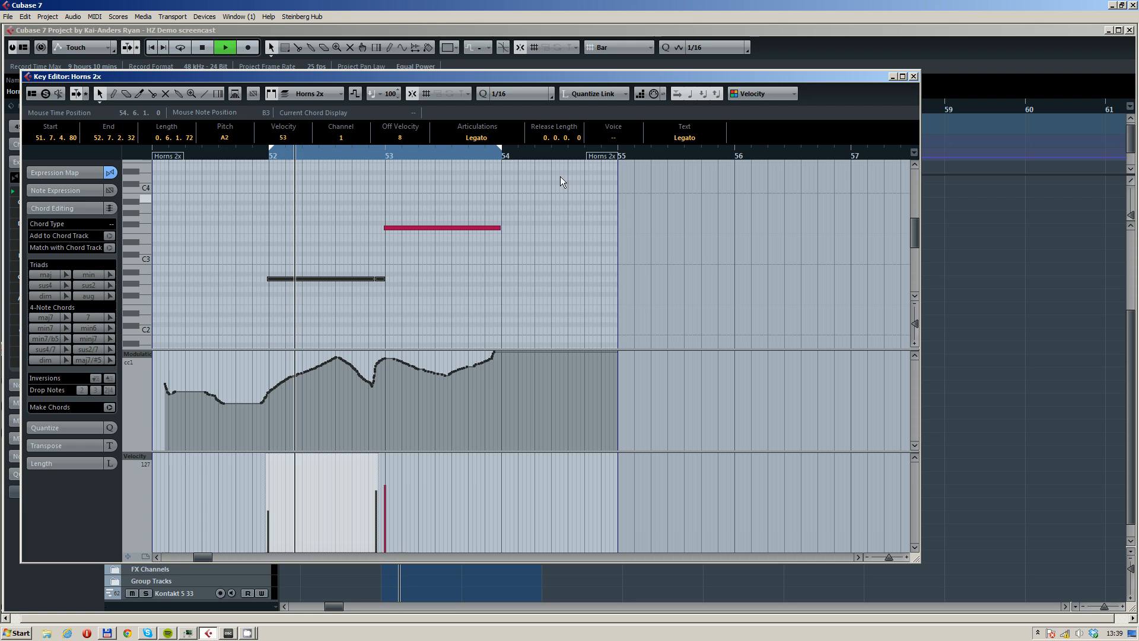
pyautogui.click(607, 215)
# - Copy the horn part to the second Horns 2x track and open both parts together with the second one active for editing
pyautogui.press('Return')
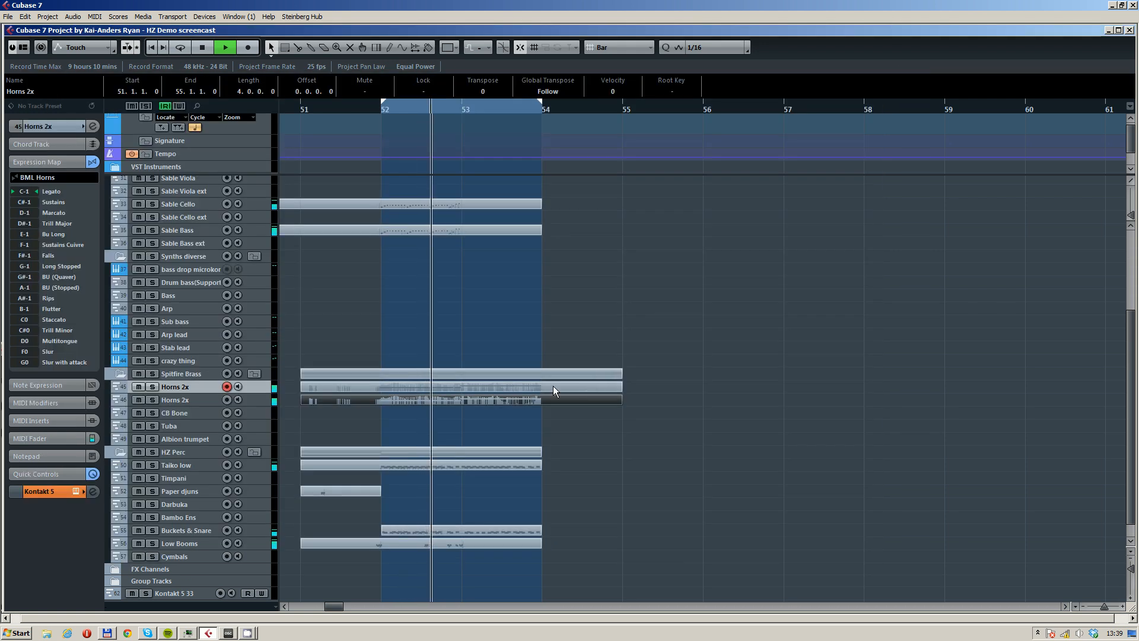
pyautogui.doubleClick(561, 387)
pyautogui.press('space')
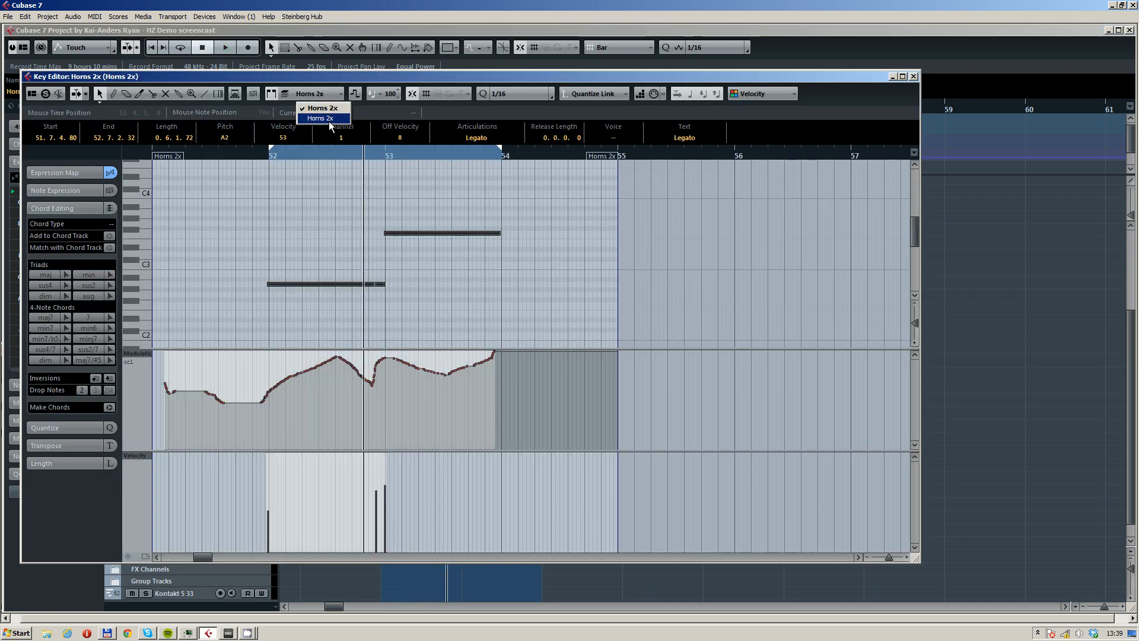
pyautogui.click(328, 118)
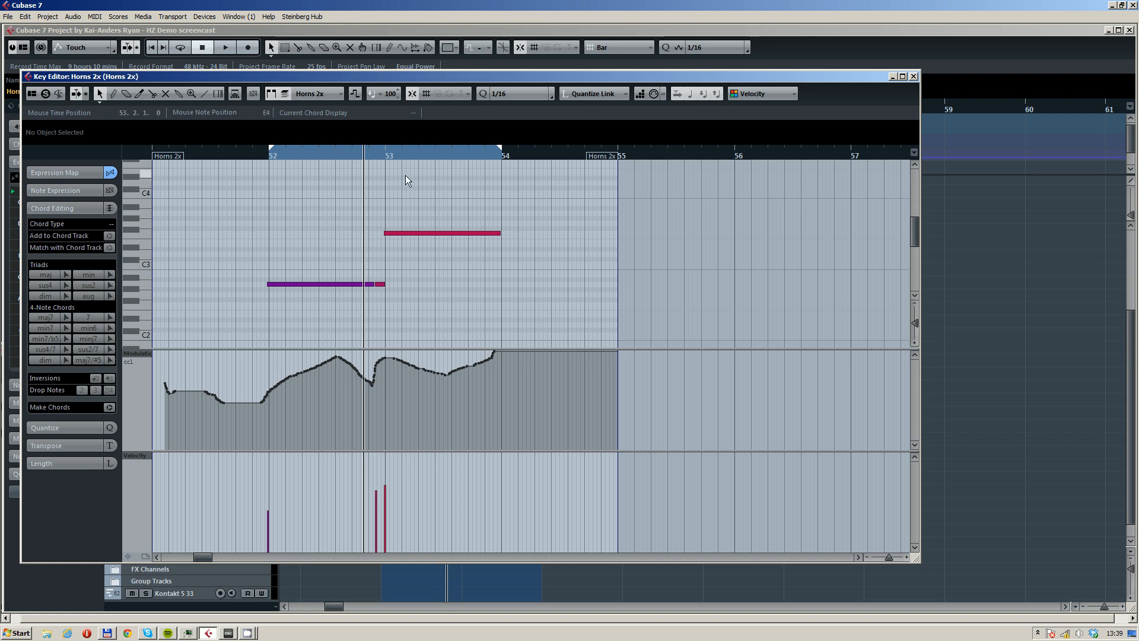
# - Transpose all notes of the second Horns 2x part down seven semitones
pyautogui.moveTo(465, 197); pyautogui.dragTo(315, 314)
pyautogui.press('Down')
pyautogui.press('Down')
pyautogui.press('Down')
pyautogui.press('Down')
pyautogui.press('Down')
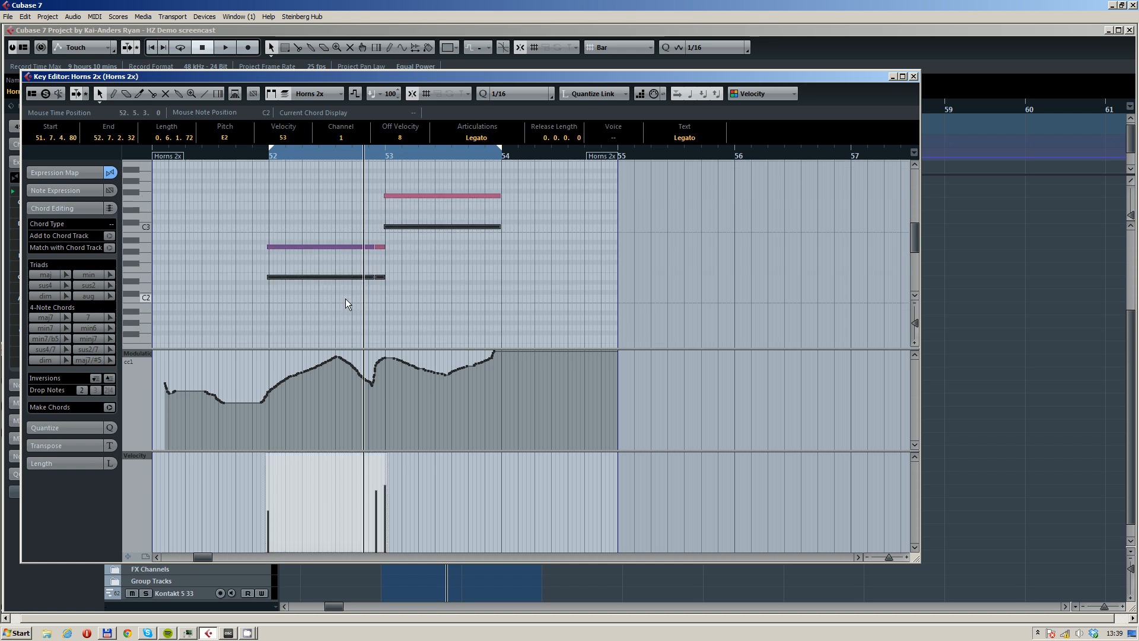
pyautogui.press('Down')
pyautogui.press('Down')
# - Raise the second Horns 2x part's long note at bar 53 by four semitones
pyautogui.click(428, 287)
pyautogui.click(429, 241)
pyautogui.press('Up')
pyautogui.press('Up')
pyautogui.press('Up')
pyautogui.press('Up')
pyautogui.click(433, 265)
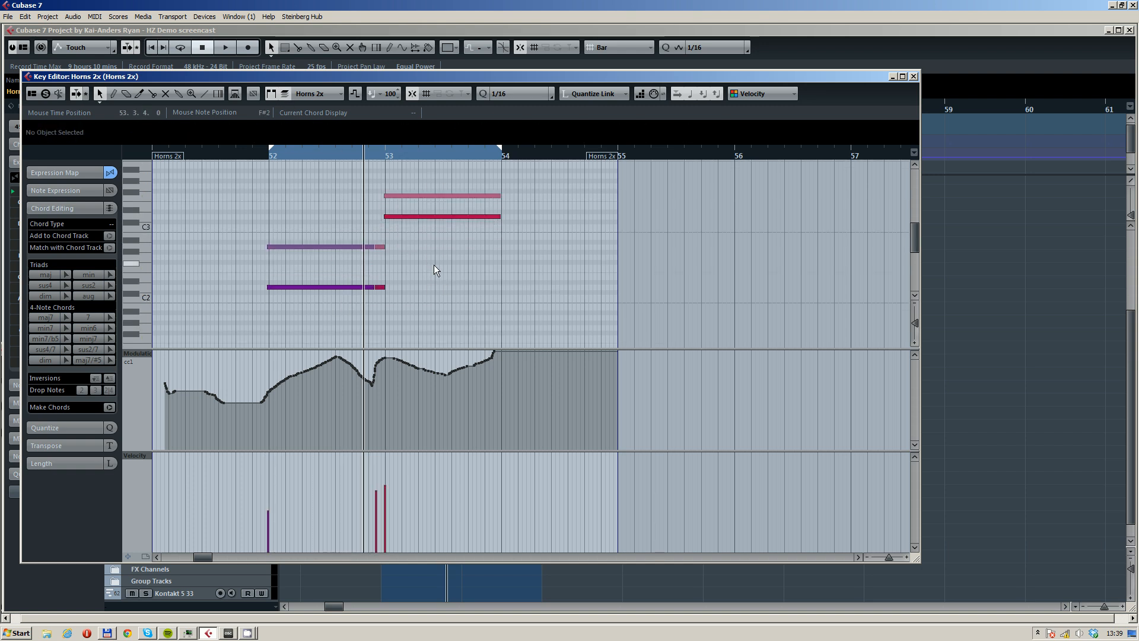
# - Lower the second Horns 2x part's whole modulation curve slightly during playback, and close the Key Editor
pyautogui.press('space')
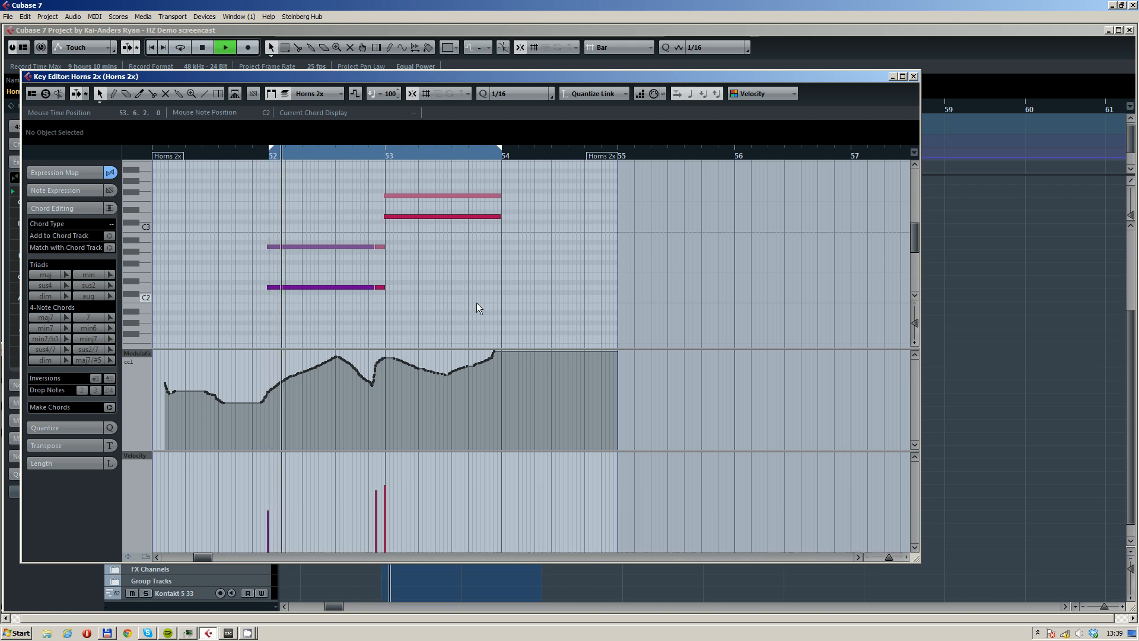
pyautogui.hotkey('ctrl', 'a')
pyautogui.moveTo(500, 354); pyautogui.dragTo(500, 361)
pyautogui.click(531, 279)
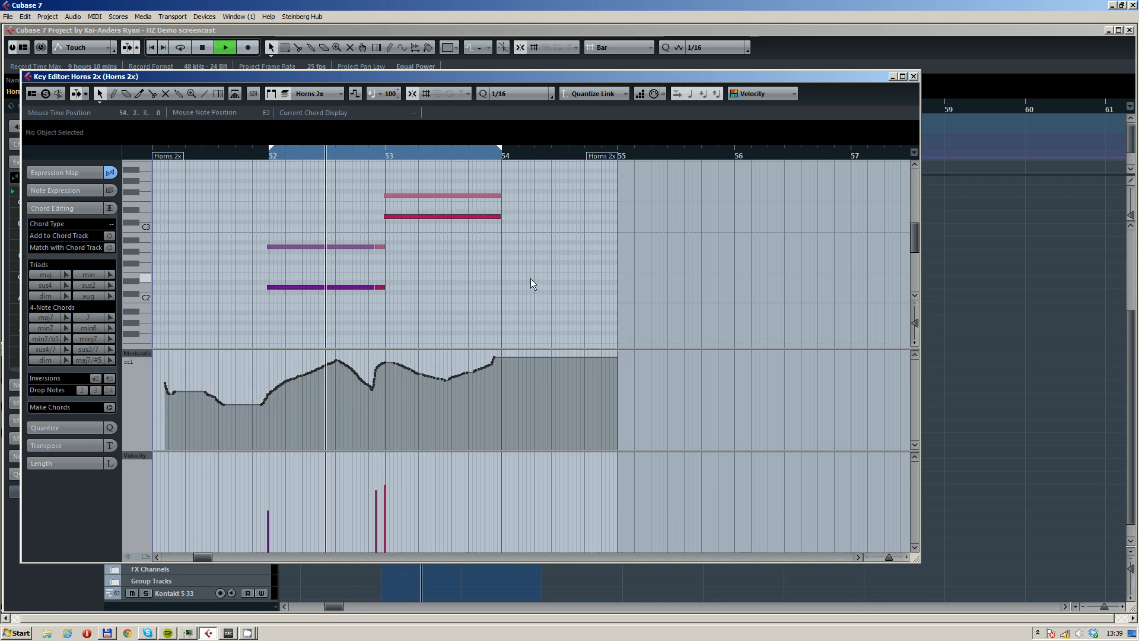
pyautogui.click(913, 76)
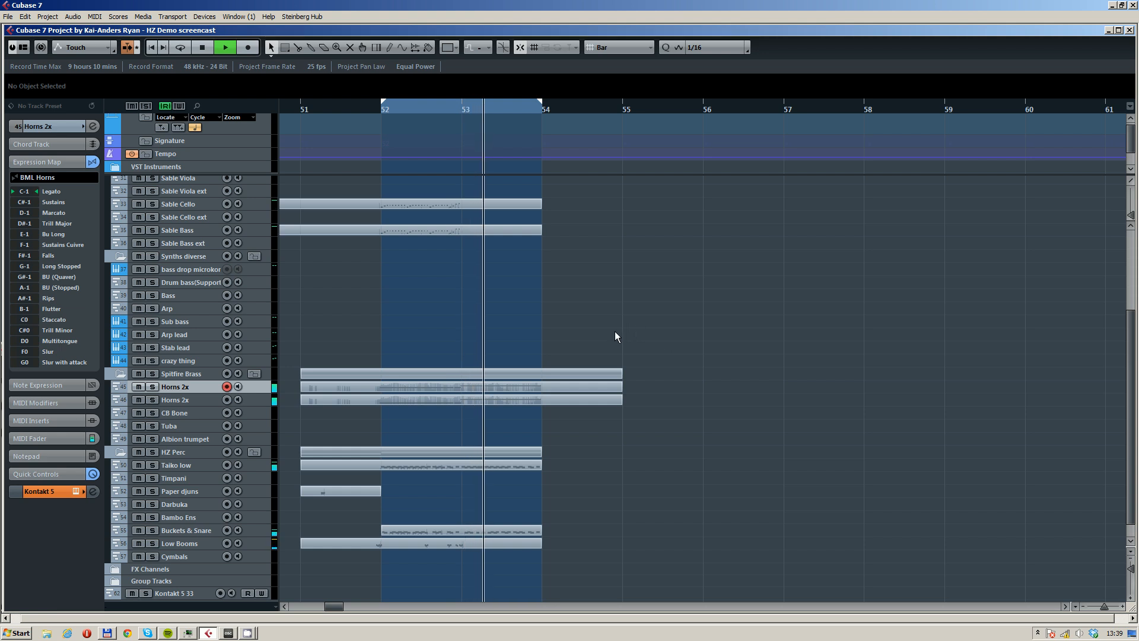
# - Try recording a CB Bone part from bar 51 over the existing horns and percussion
pyautogui.press('g')
pyautogui.press('g')
pyautogui.press('g')
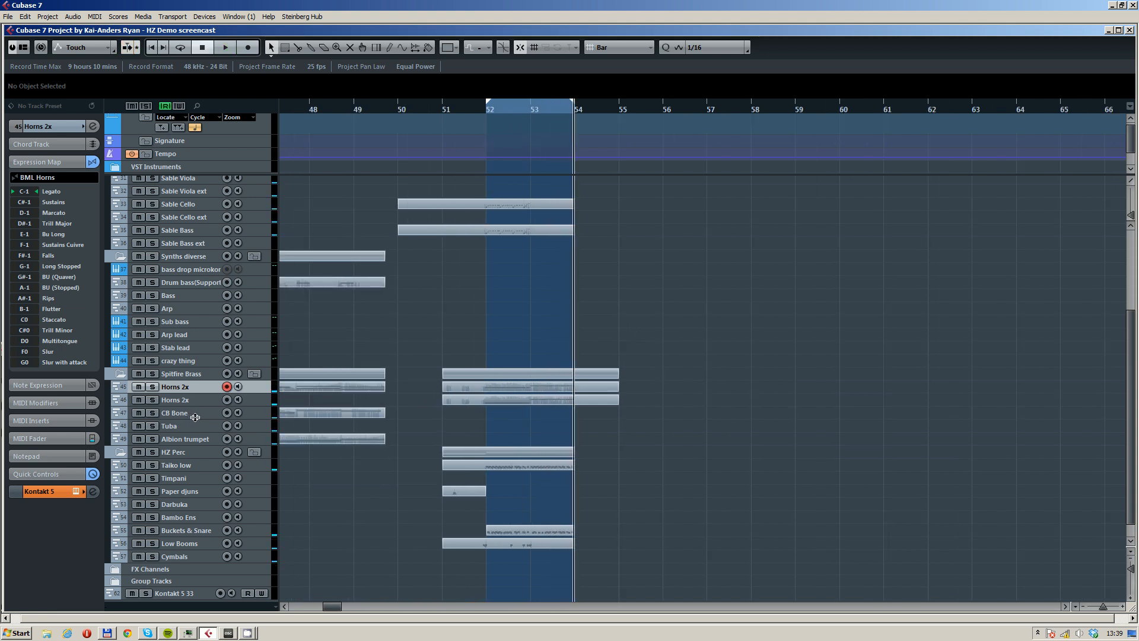
pyautogui.click(200, 411)
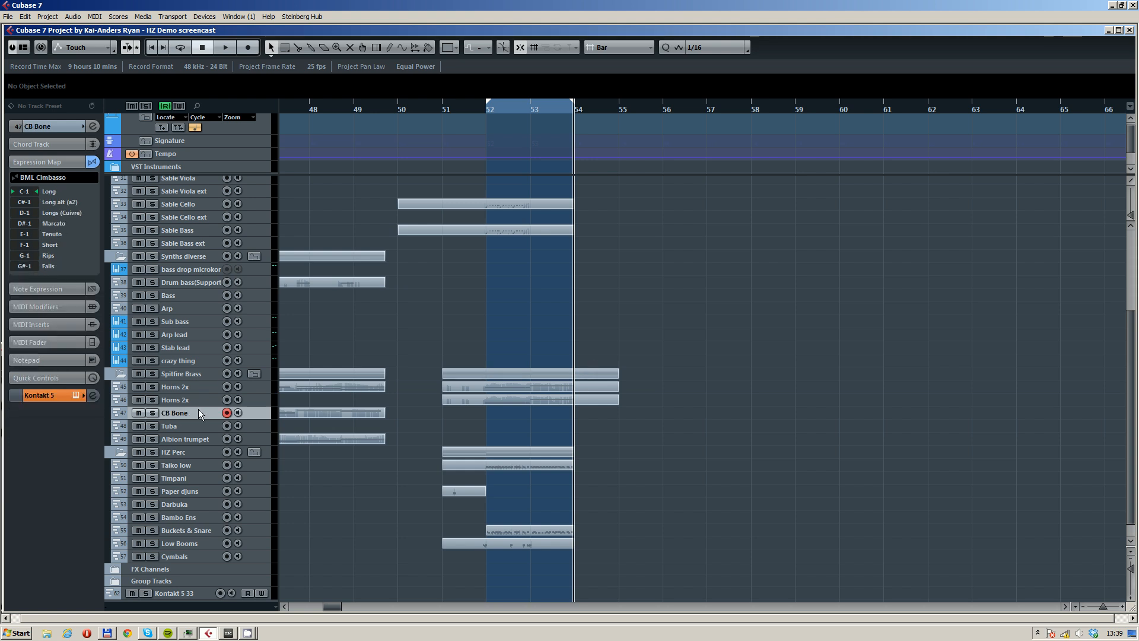
pyautogui.click(445, 109)
pyautogui.press('KP_Multiply')
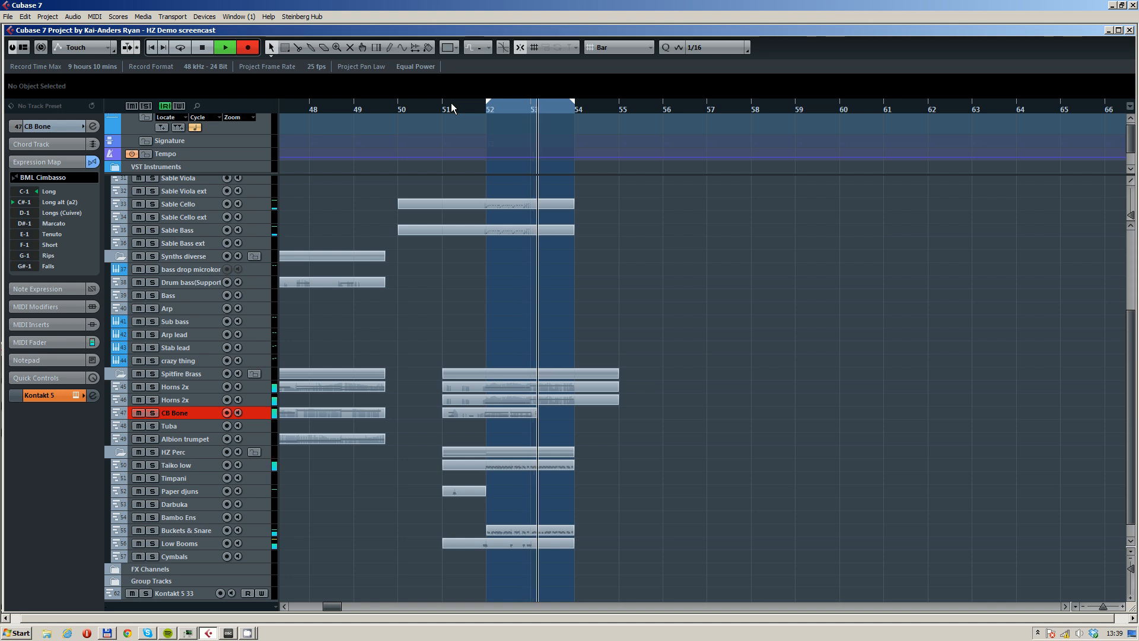
pyautogui.press('space')
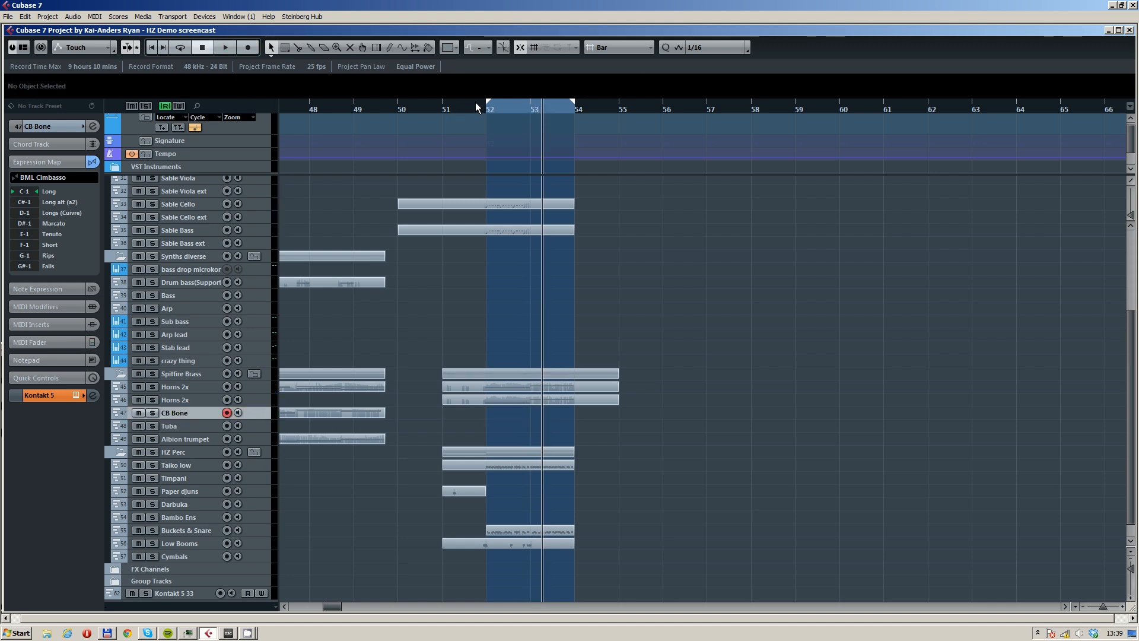
# - Play the finished arrangement from the Build marker at bar 6 and put the playback position back there
pyautogui.scroll(-1, 564, 237)
pyautogui.scroll(-4, 564, 236)
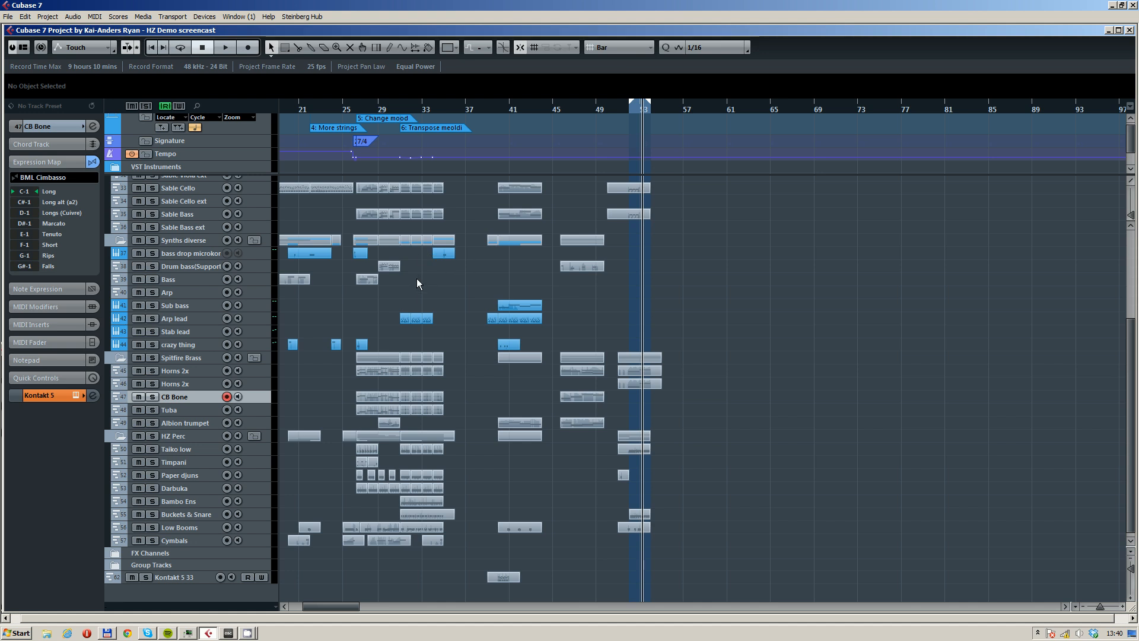
pyautogui.hscroll(-5, 418, 280)
pyautogui.scroll(5, 444, 282)
pyautogui.moveTo(341, 112); pyautogui.dragTo(336, 189)
pyautogui.press('space')
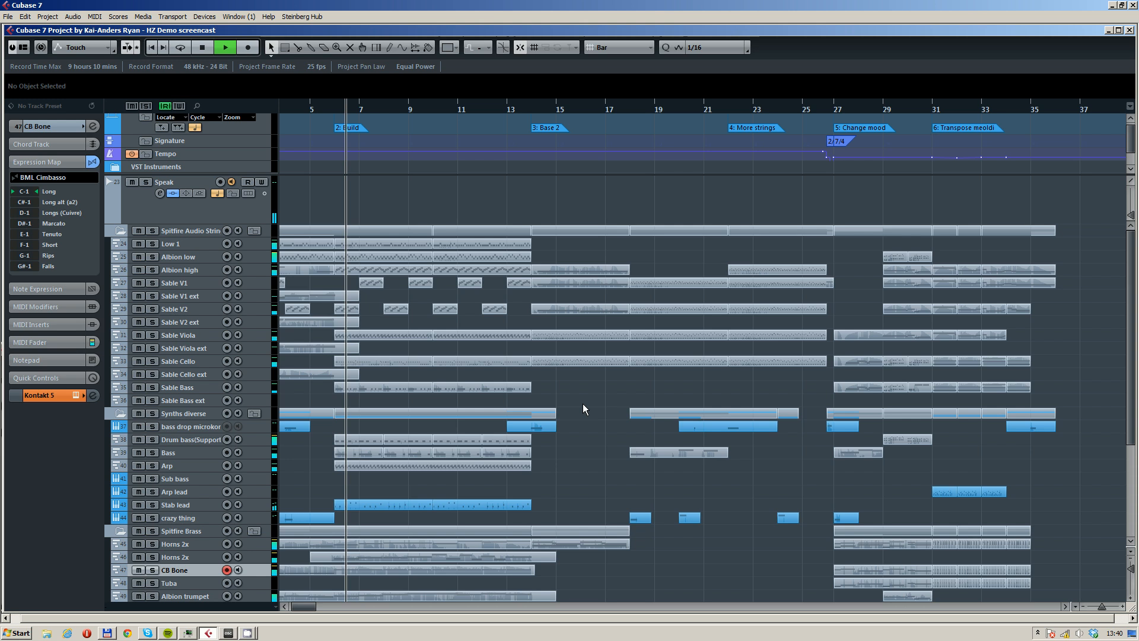
pyautogui.hscroll(-3, 418, 376)
pyautogui.press('space')
pyautogui.click(404, 107)
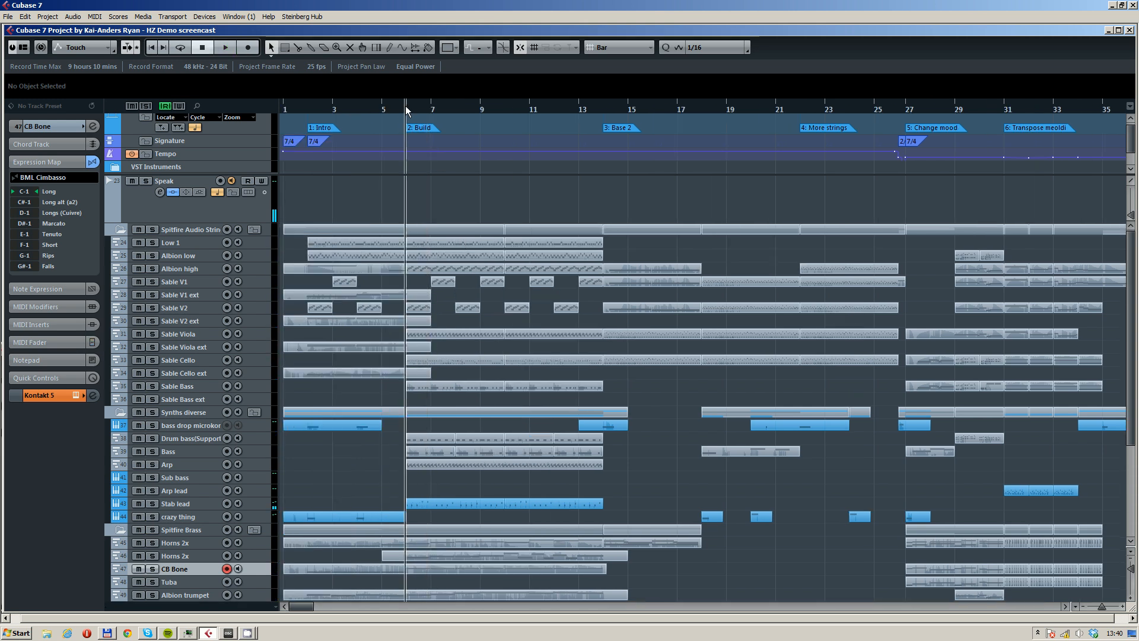
# - Play the arrangement from the start of the project, viewing the MixConsole during playback and closing it again
pyautogui.press('.')
pyautogui.press('space')
pyautogui.scroll(-5, 419, 496)
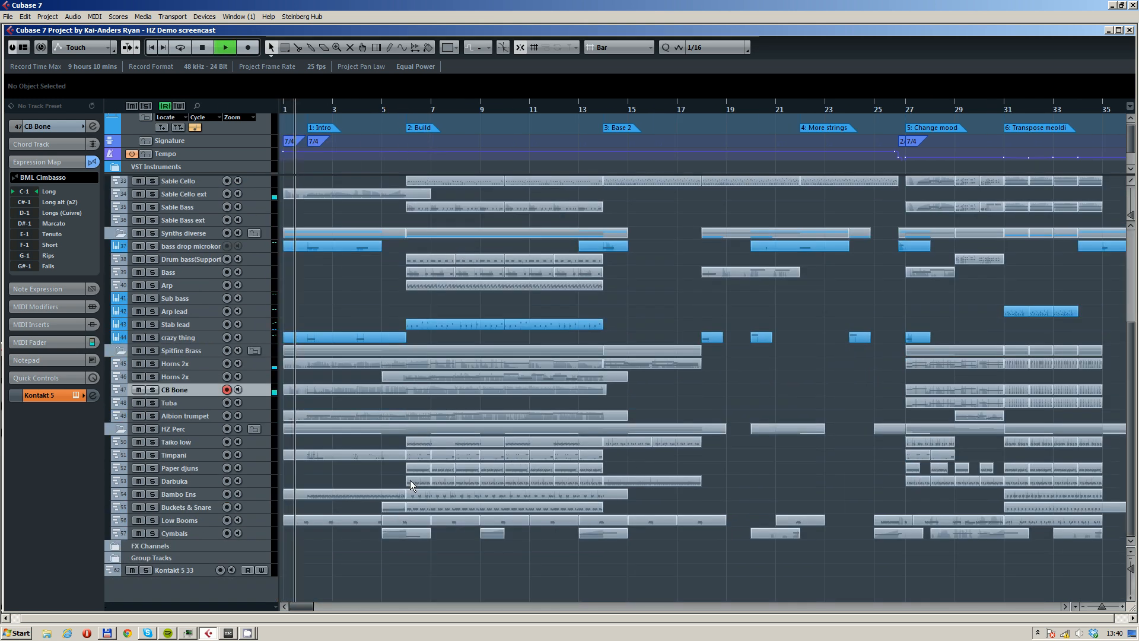
pyautogui.press('space')
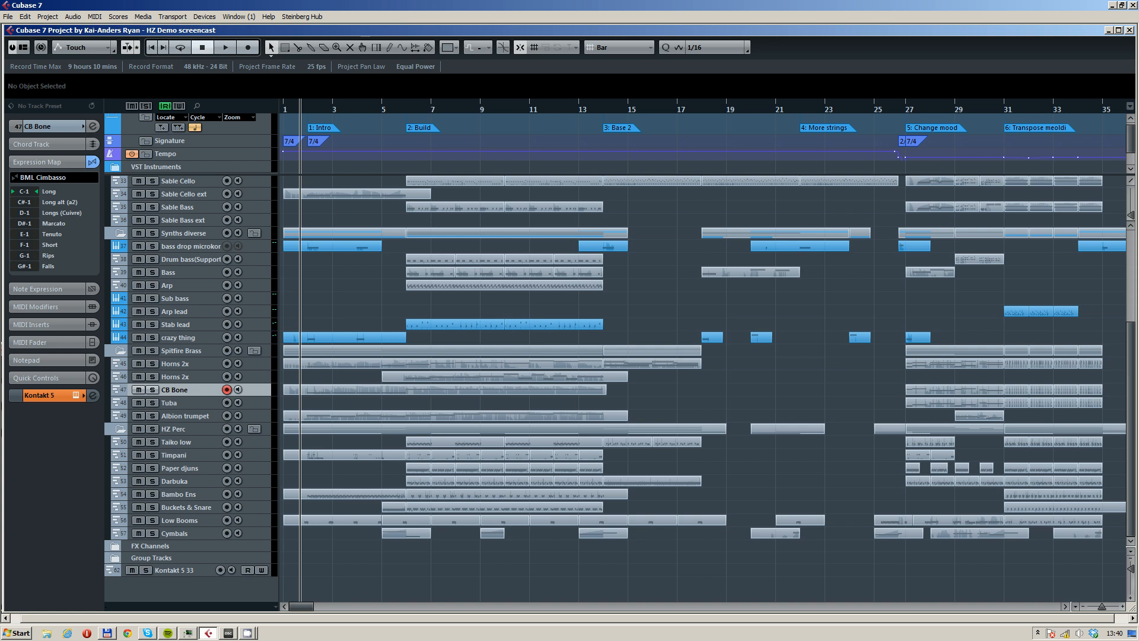
pyautogui.press('F4')
pyautogui.press('F4')
pyautogui.press('F3')
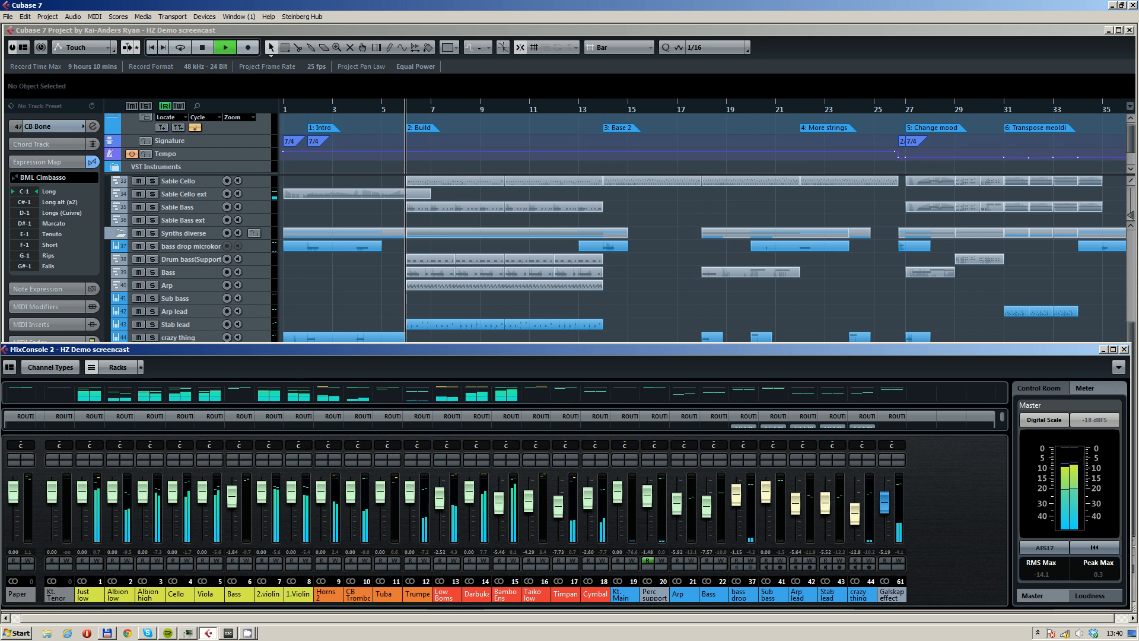
pyautogui.press('F3')
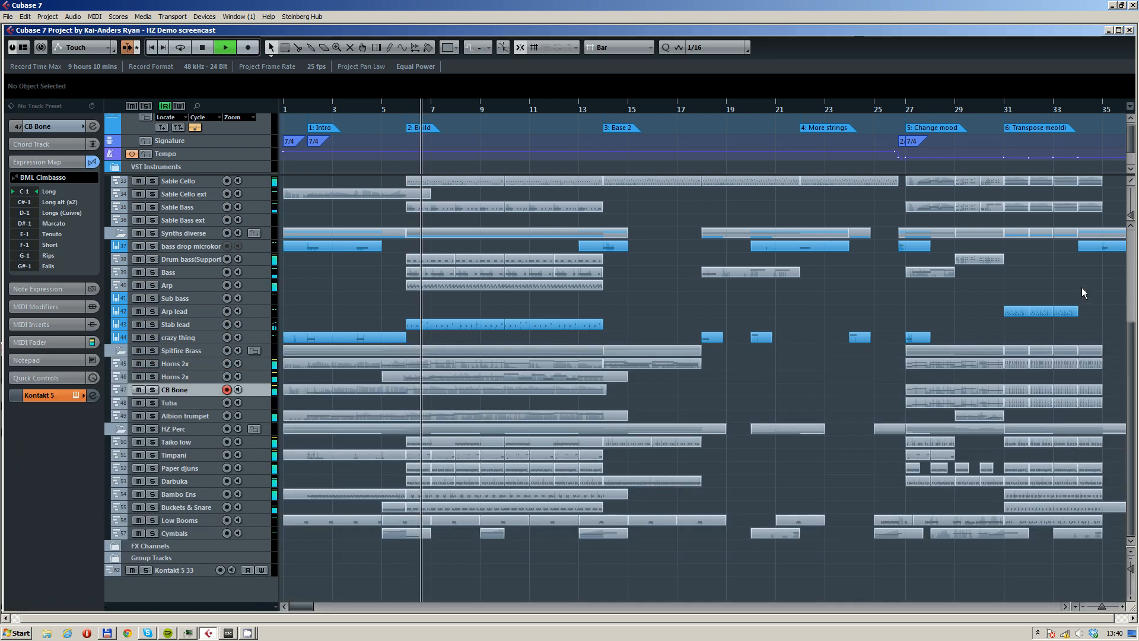
# - Open the Kontakt 5 instance of the Taiko low track and browse to the HZ Percussion library's Artist Elements folder
pyautogui.press('F11')
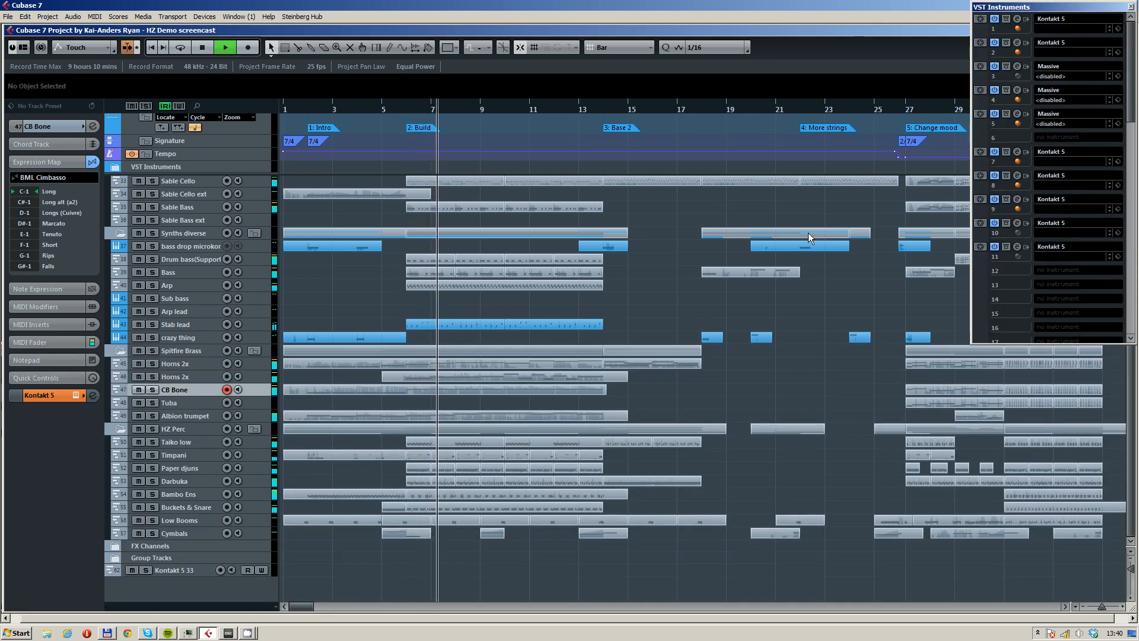
pyautogui.press('space')
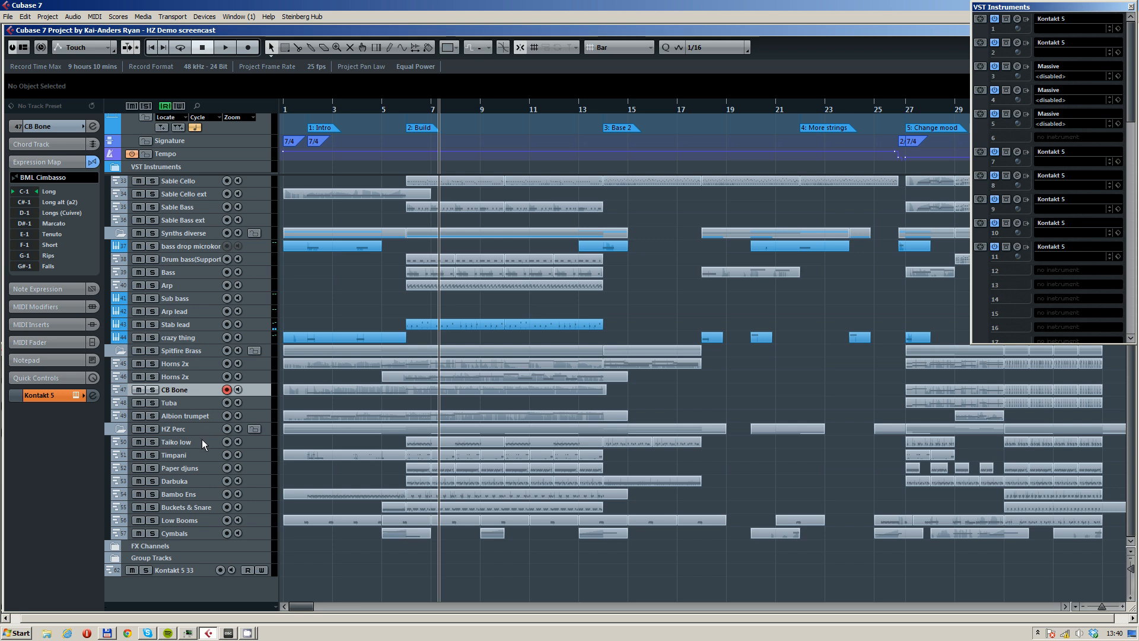
pyautogui.click(202, 440)
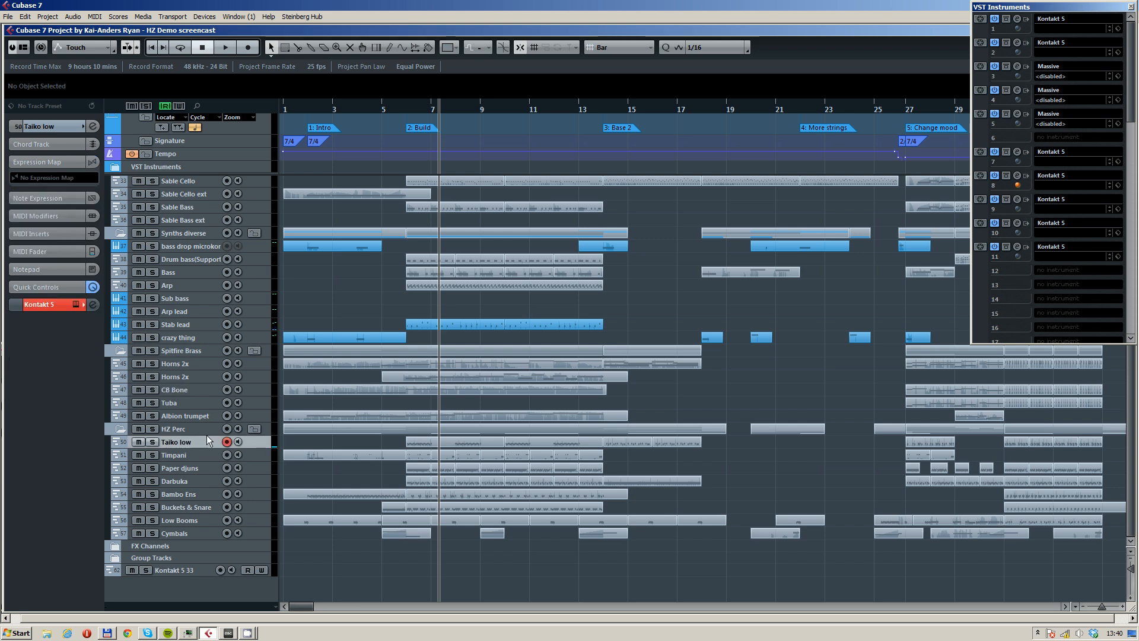
pyautogui.click(1017, 176)
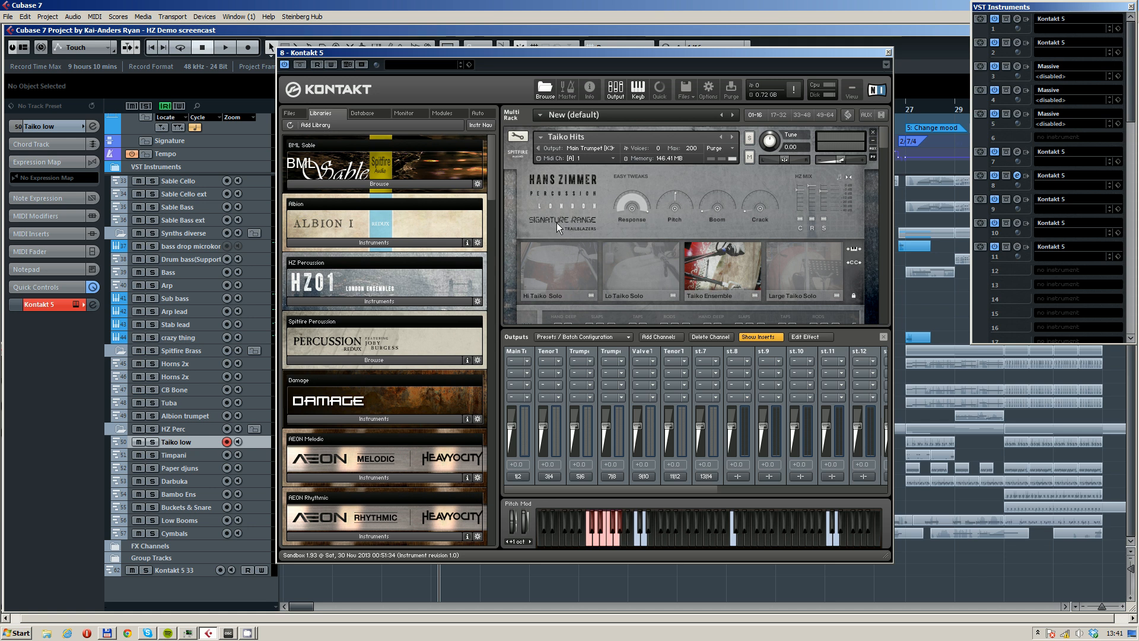
pyautogui.click(436, 301)
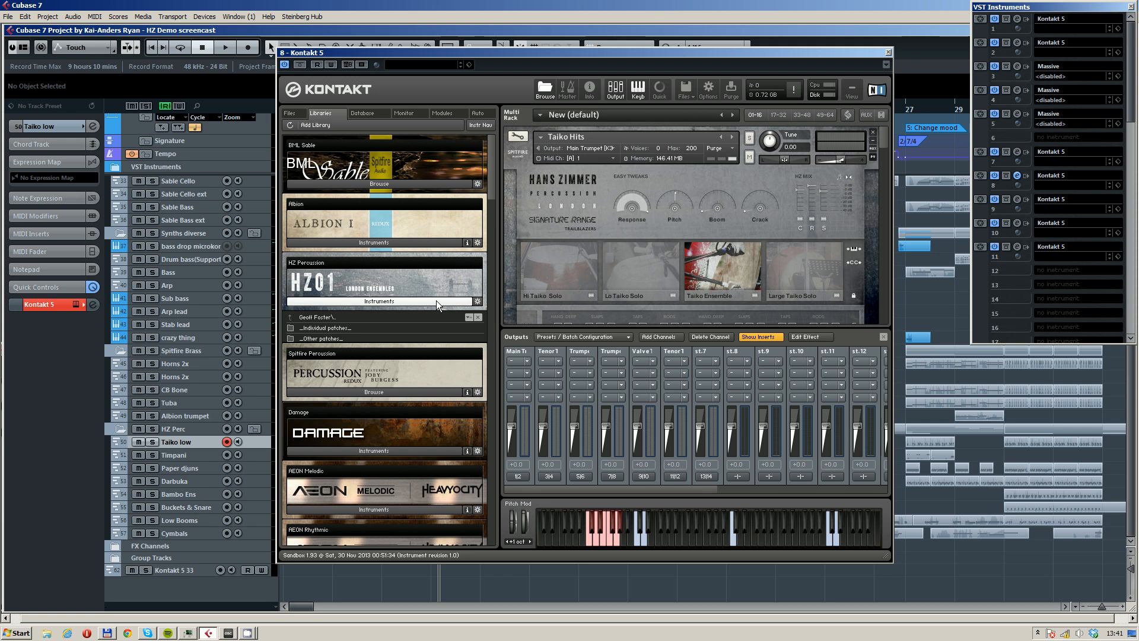
pyautogui.click(329, 319)
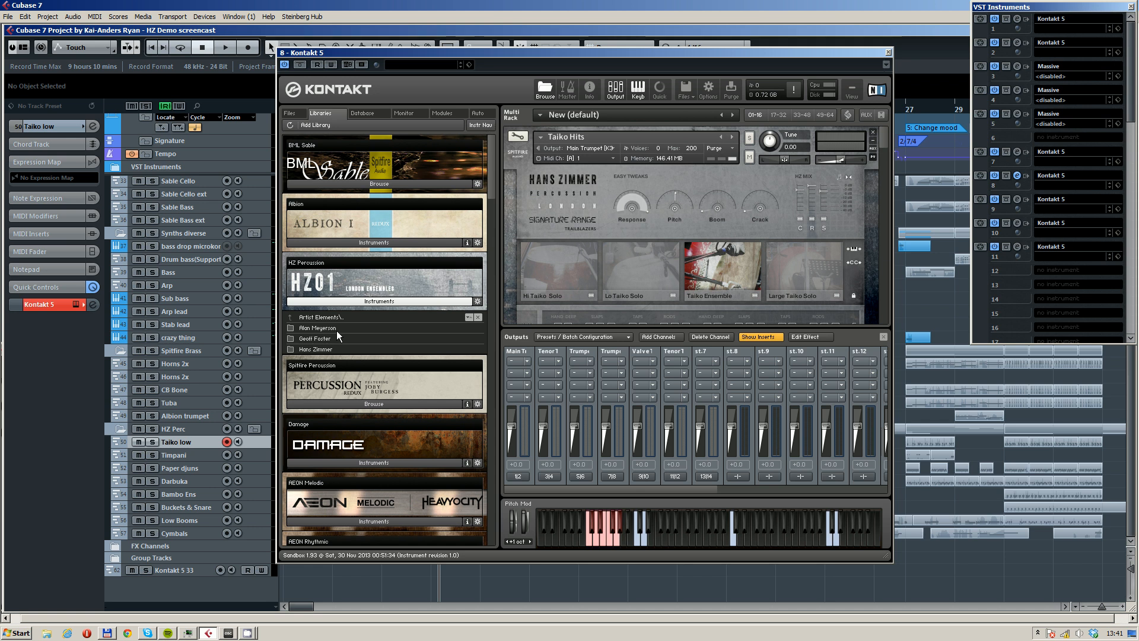
# - Hide Kontakt's Outputs section and examine the loaded percussion patches from Taiko Hits through Bucket Hits
pyautogui.scroll(-1, 883, 137)
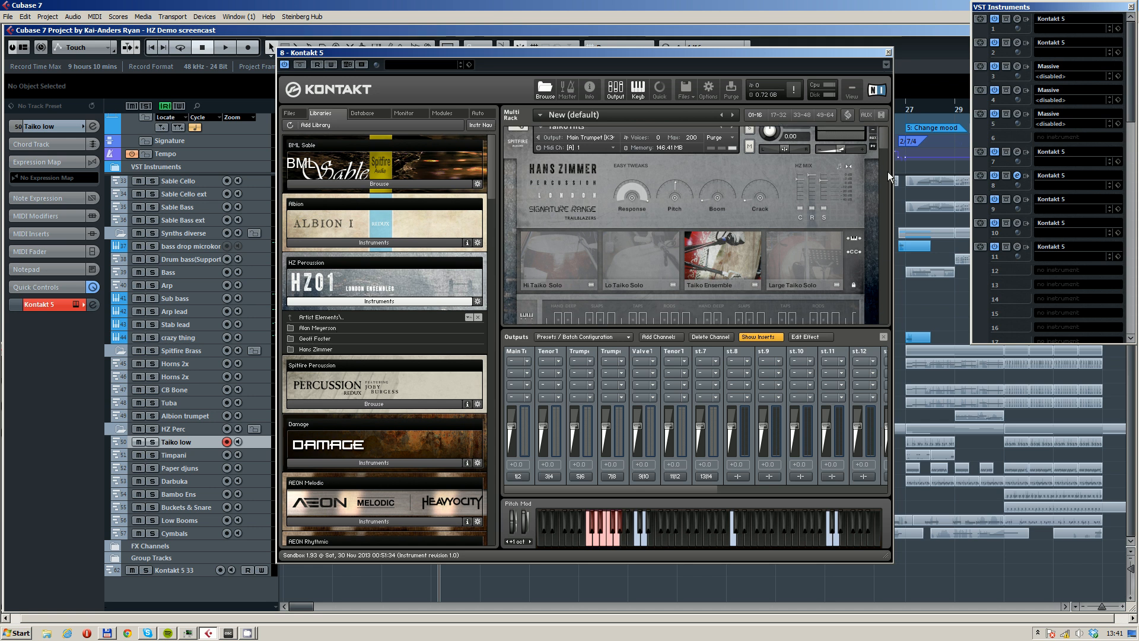
pyautogui.click(883, 336)
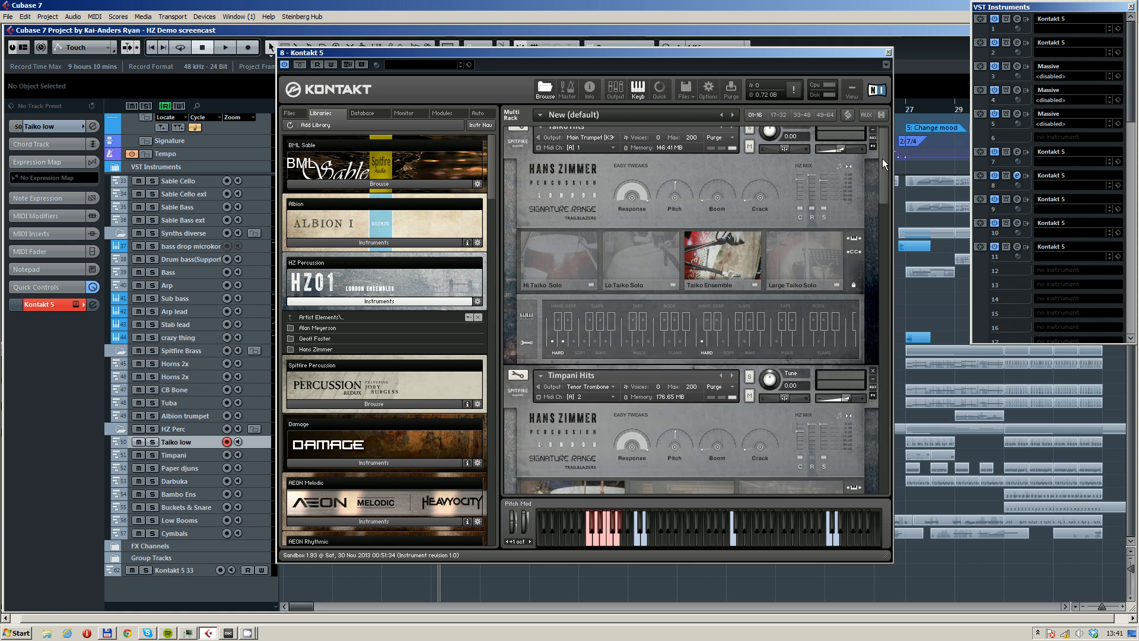
pyautogui.moveTo(881, 158); pyautogui.dragTo(886, 247)
pyautogui.moveTo(886, 246); pyautogui.dragTo(884, 251)
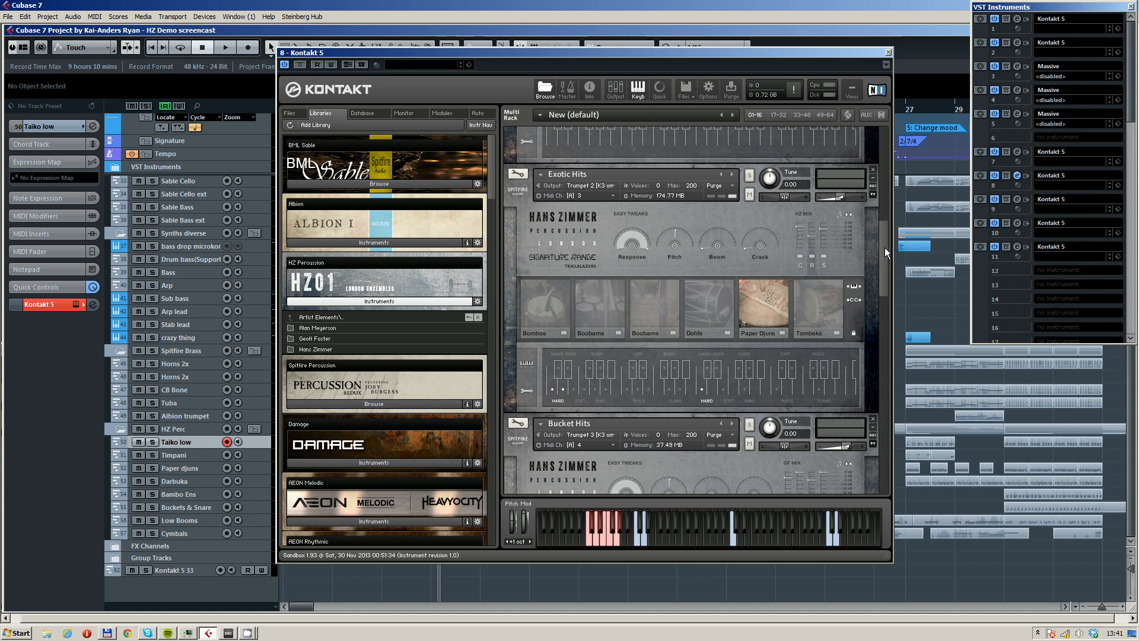
pyautogui.moveTo(885, 248); pyautogui.dragTo(866, 154)
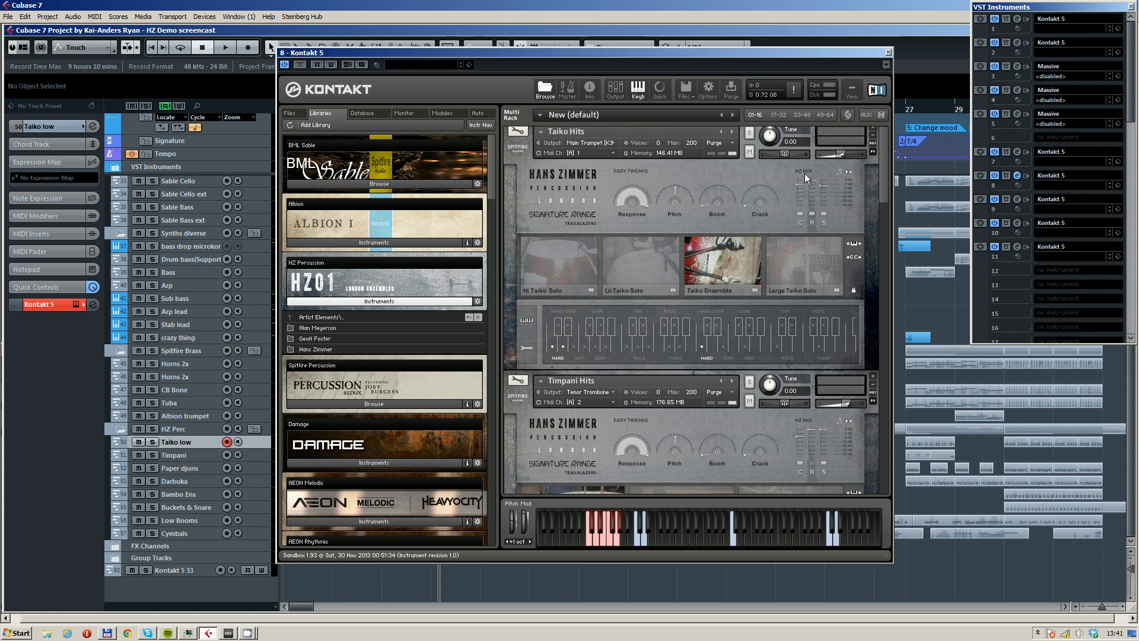
pyautogui.scroll(-3, 880, 201)
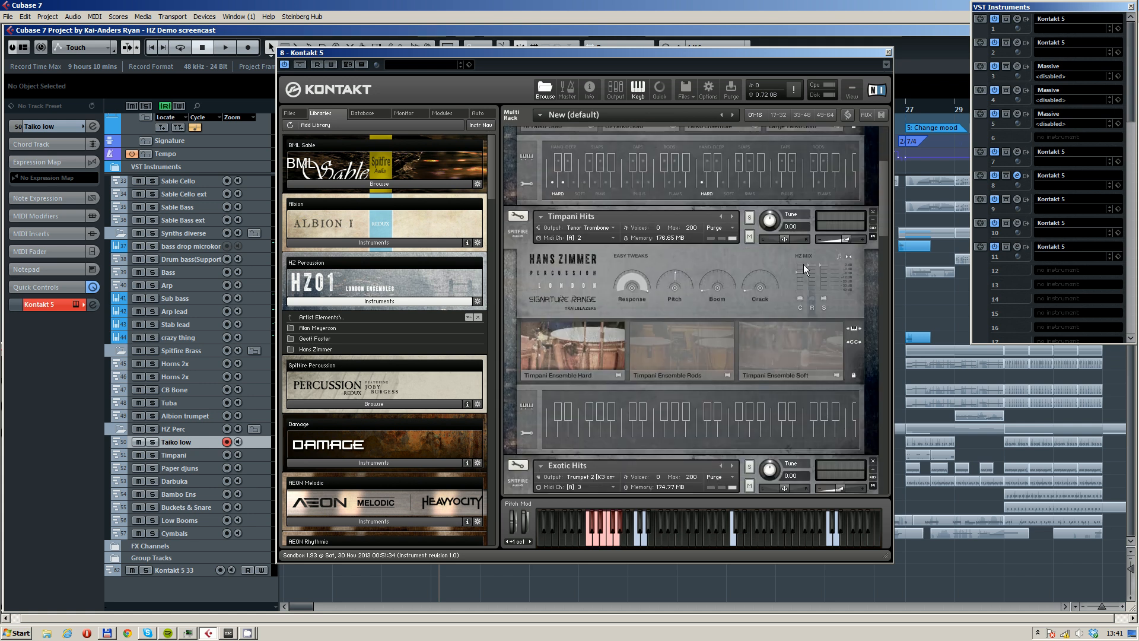
pyautogui.scroll(-3, 875, 201)
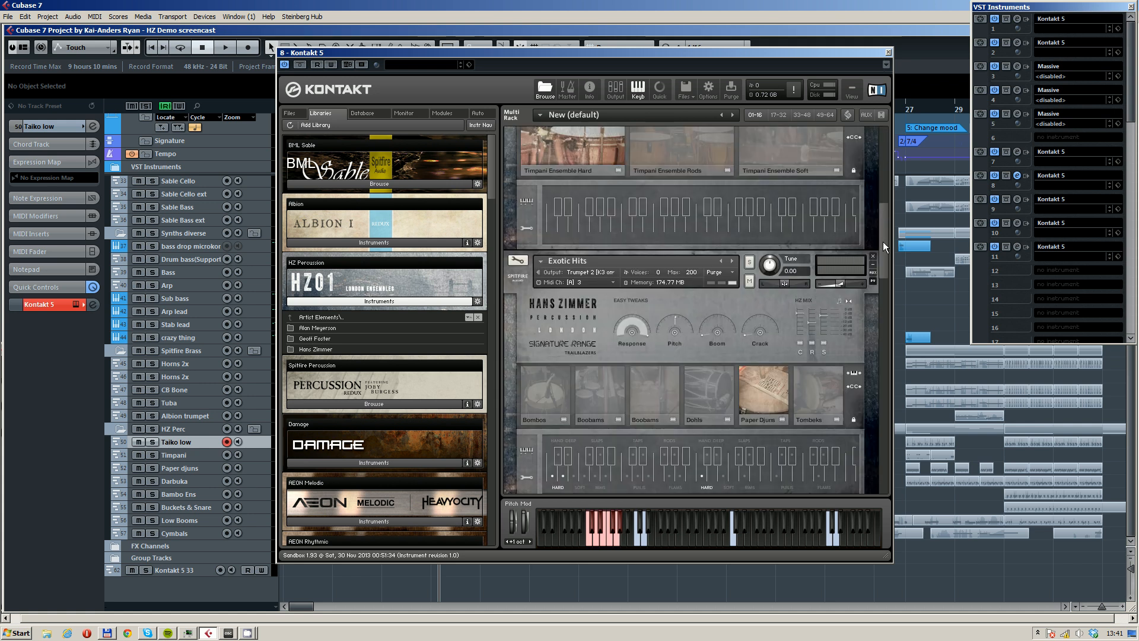
pyautogui.scroll(-3, 882, 261)
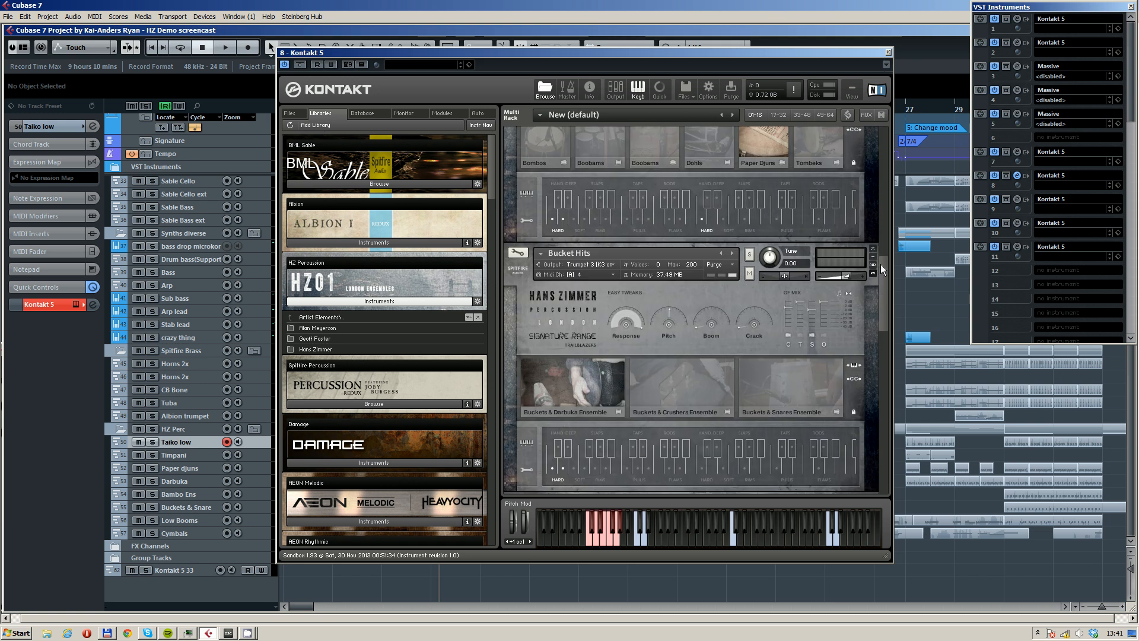
pyautogui.moveTo(880, 264)
pyautogui.mouseDown()
pyautogui.moveTo(873, 432)
pyautogui.moveTo(876, 286)
pyautogui.moveTo(864, 270)
pyautogui.mouseUp()
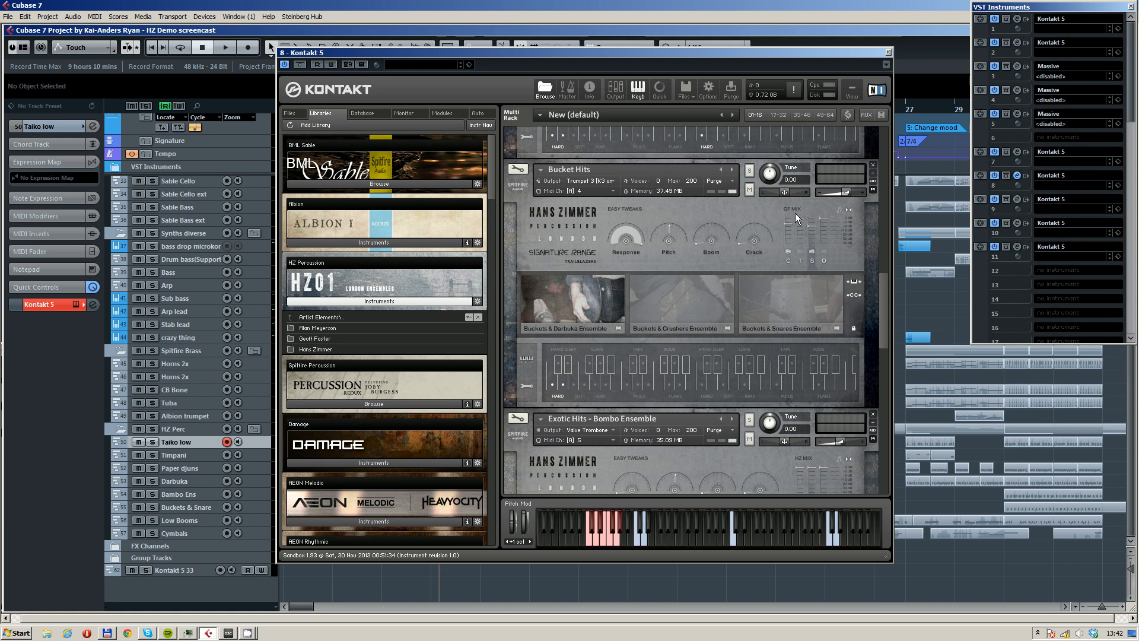
# - Select the Paper djuns track and review the Exotic Hits, Bucket Hits and Bombo Ensemble patches in Kontakt
pyautogui.click(204, 465)
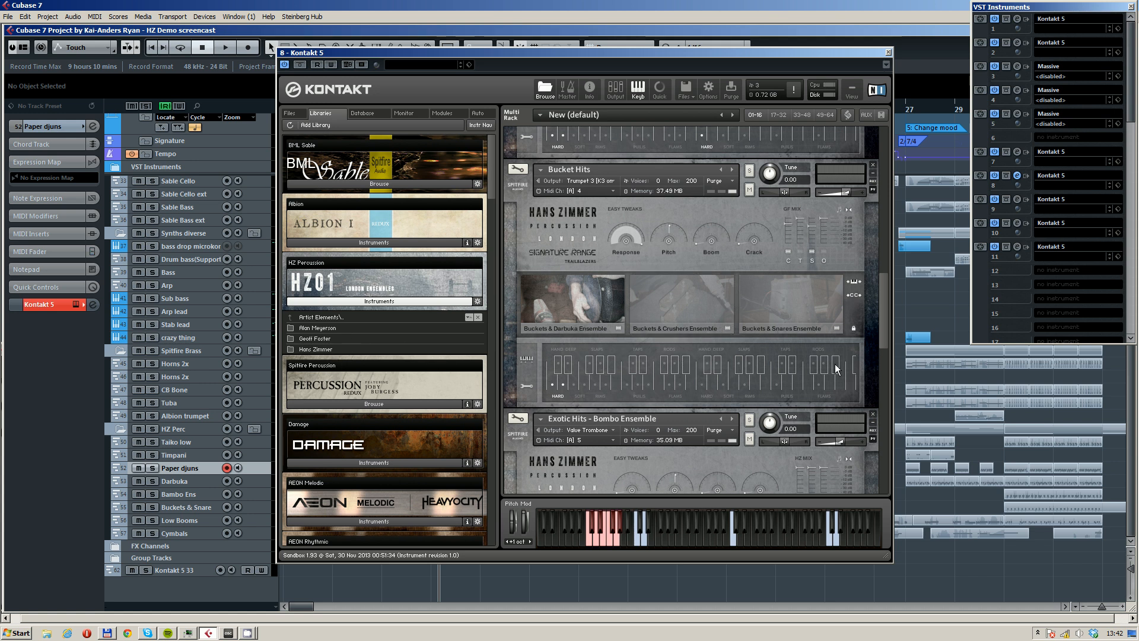
pyautogui.moveTo(881, 298); pyautogui.dragTo(882, 249)
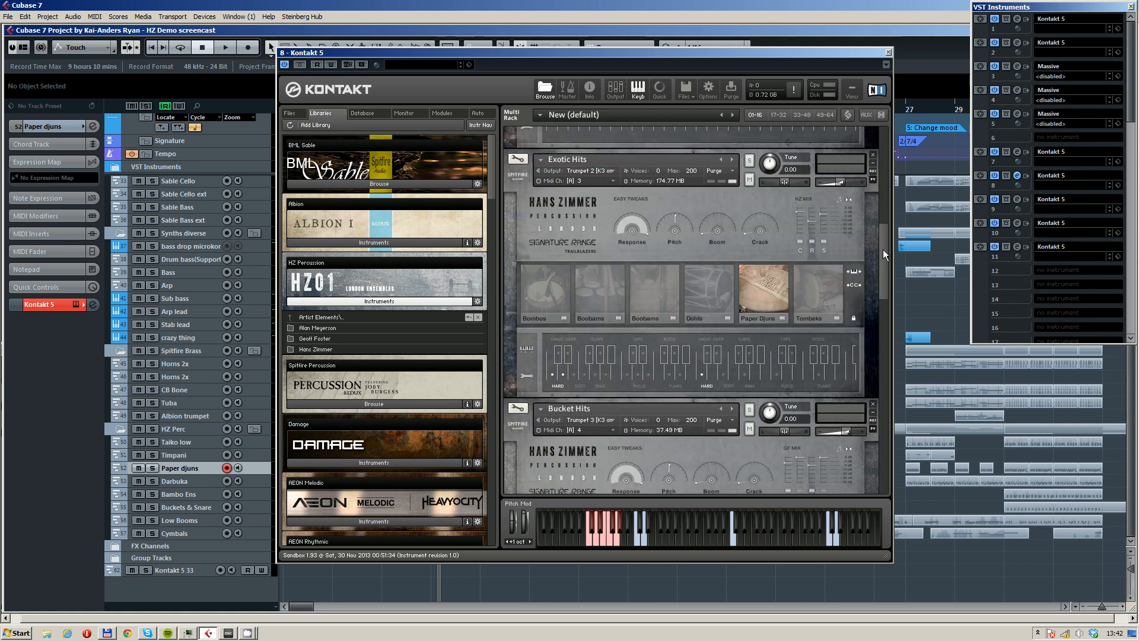
pyautogui.moveTo(883, 249); pyautogui.dragTo(882, 250)
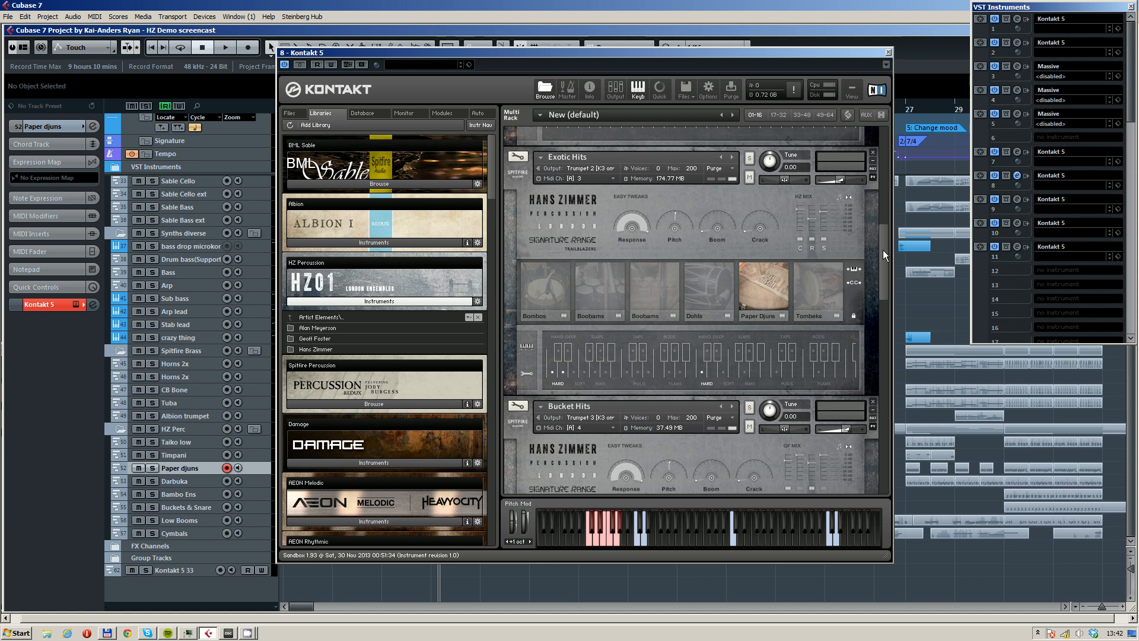
pyautogui.moveTo(883, 251); pyautogui.dragTo(891, 290)
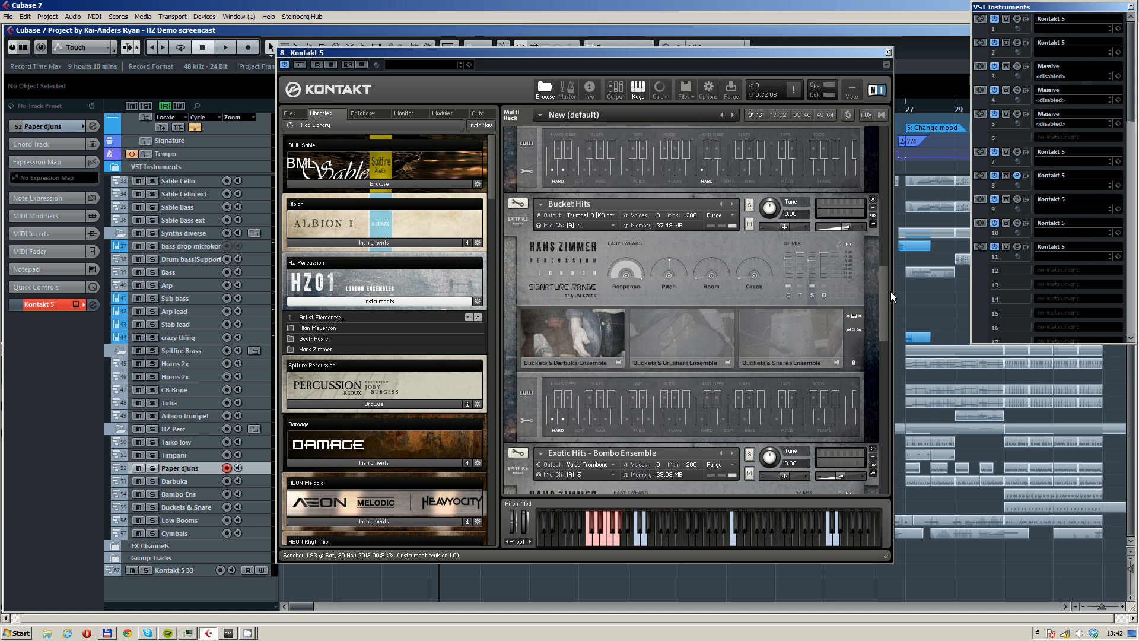
pyautogui.moveTo(891, 291); pyautogui.dragTo(886, 295)
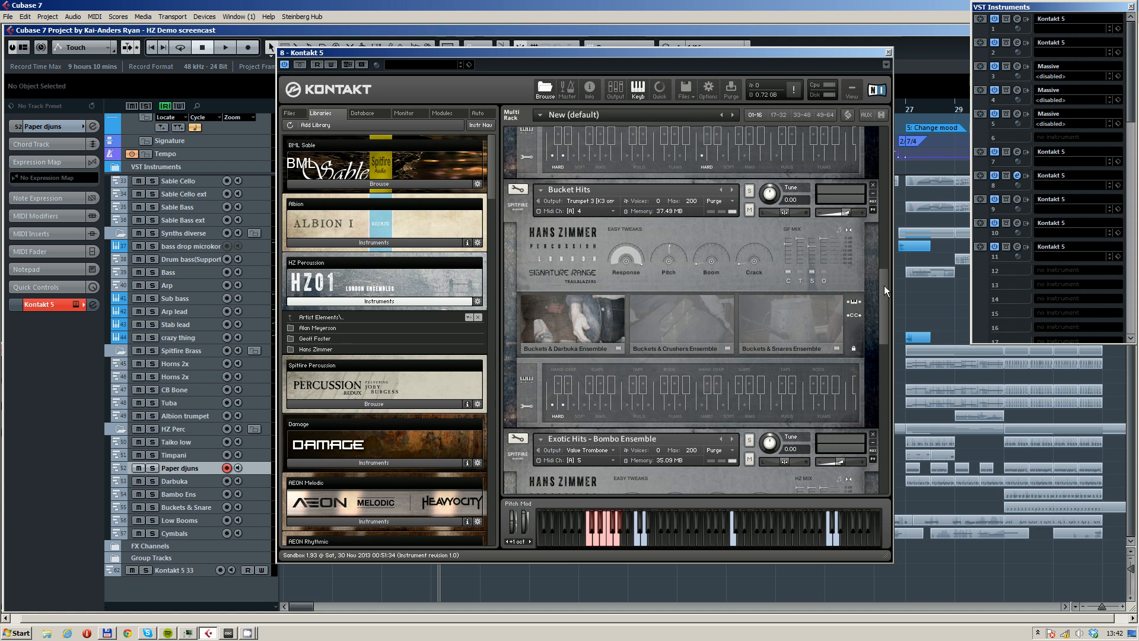
pyautogui.moveTo(884, 285); pyautogui.dragTo(881, 321)
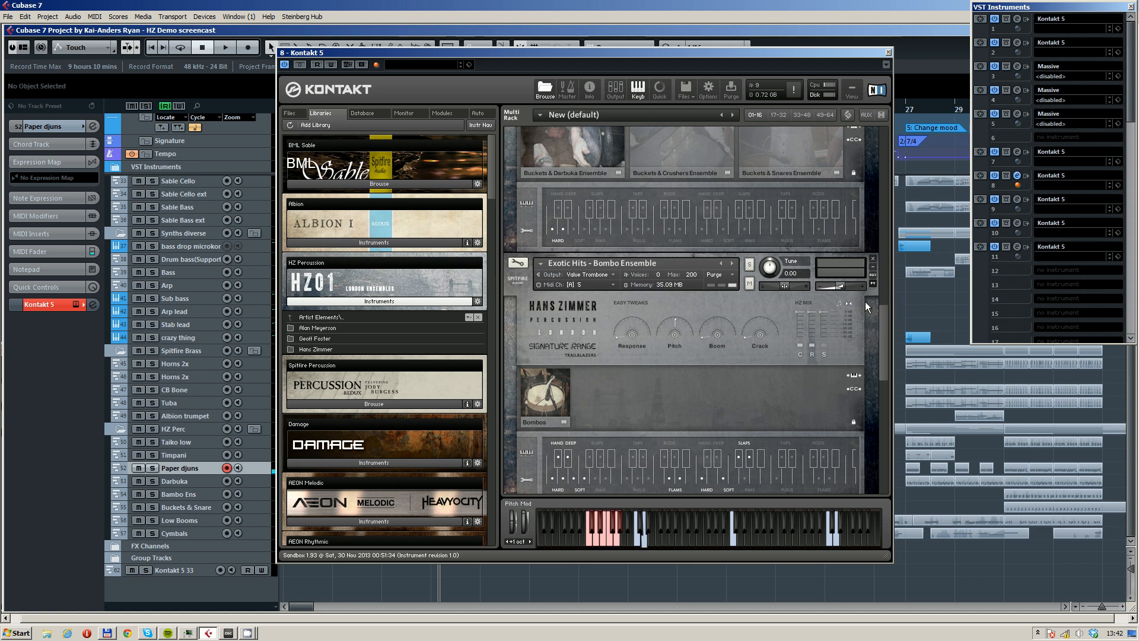
# - Browse the Geoff Foster patches of the HZ Percussion library, followed by the Alan Meyerson patches
pyautogui.click(334, 338)
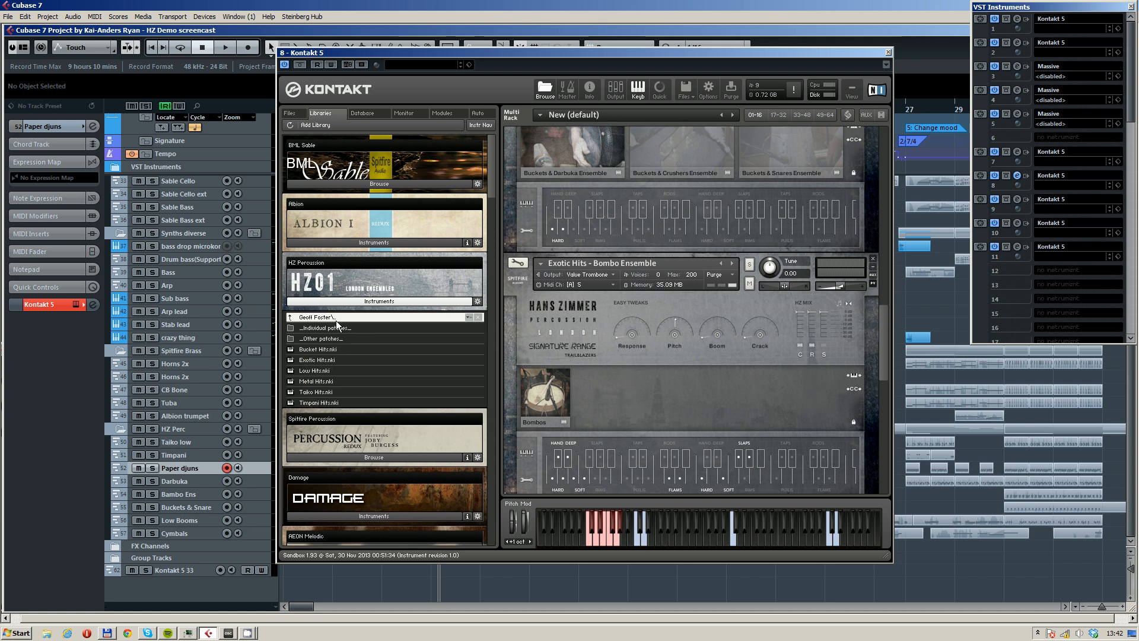
pyautogui.click(335, 317)
pyautogui.click(321, 327)
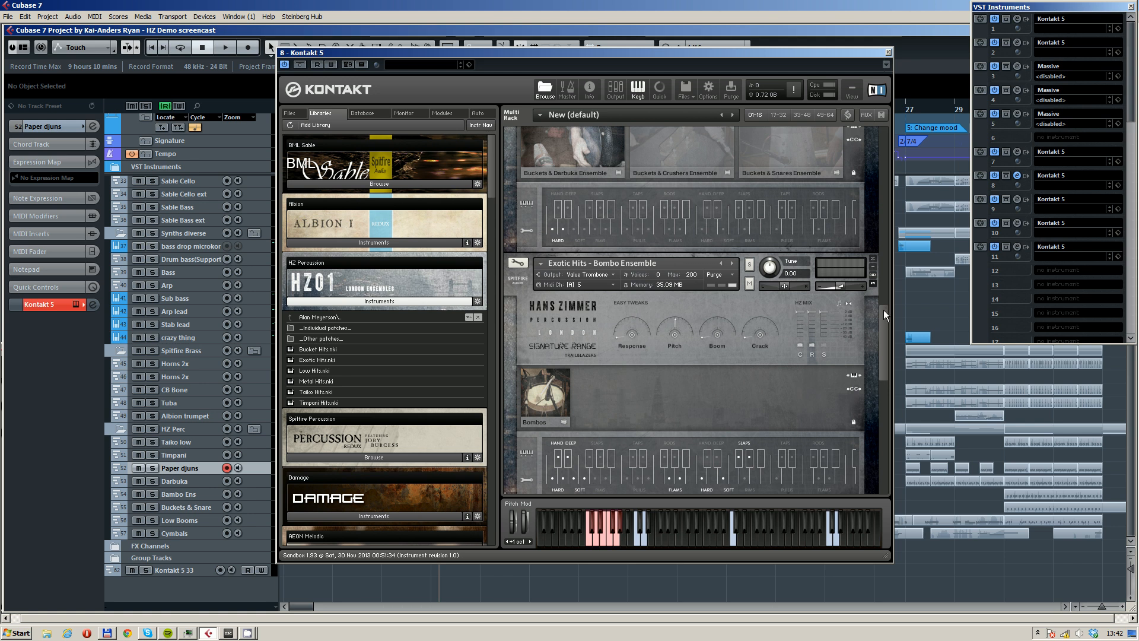
# - Close the Kontakt window and select the Cymbals track
pyautogui.moveTo(884, 310); pyautogui.dragTo(884, 309)
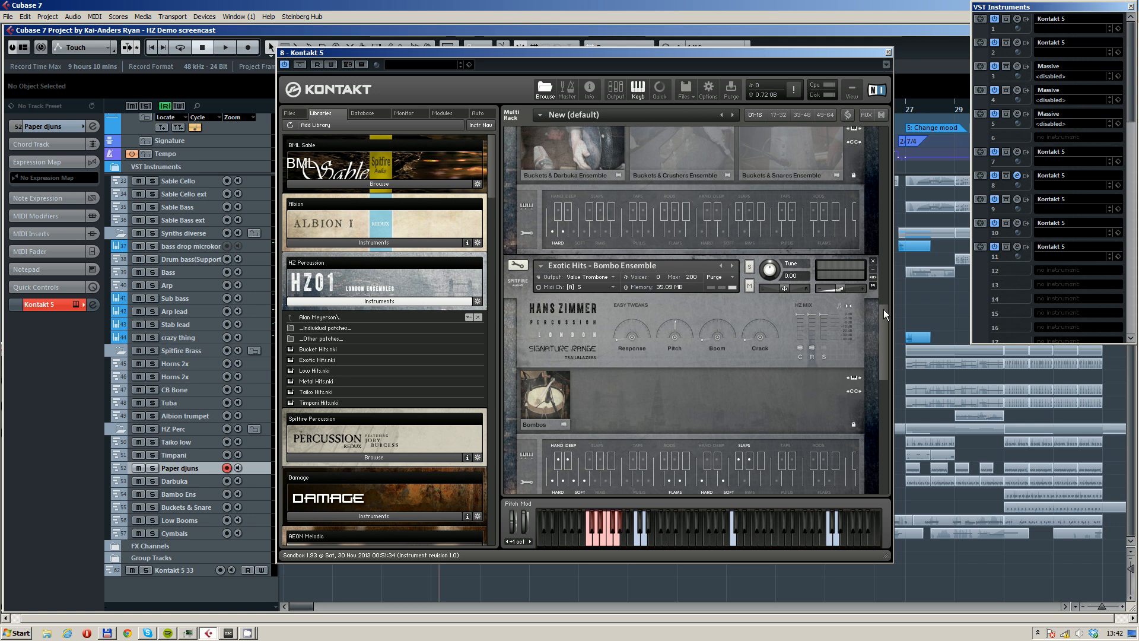
pyautogui.click(888, 53)
pyautogui.click(196, 533)
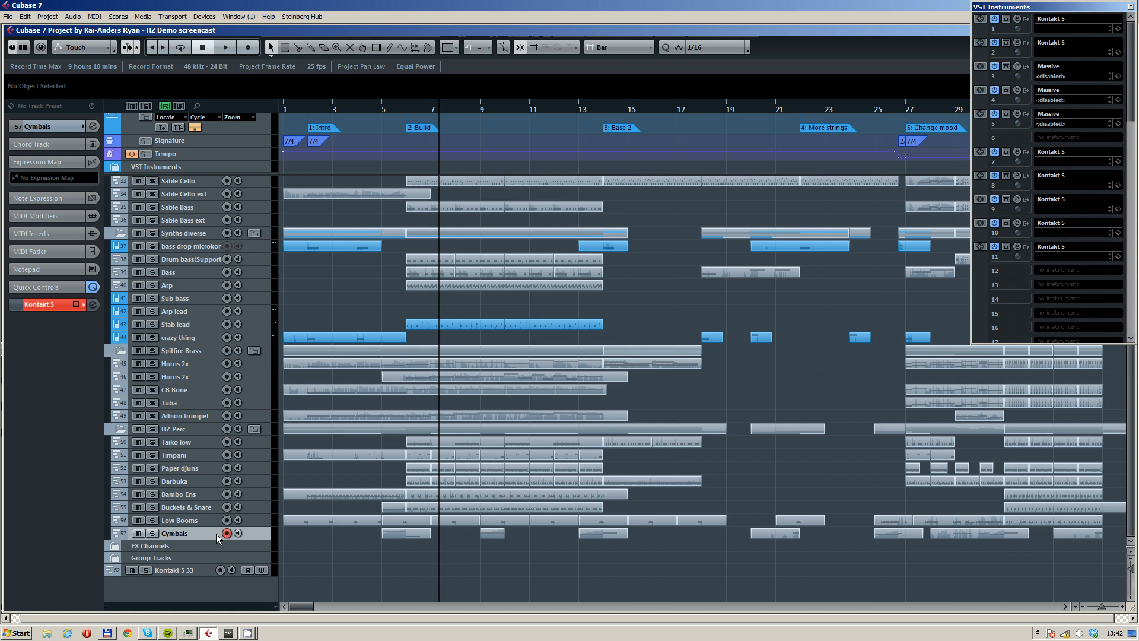
# - Load Kontakt 5 into VST instrument slot 12 and create a MIDI track assigned to it
pyautogui.rightClick(182, 585)
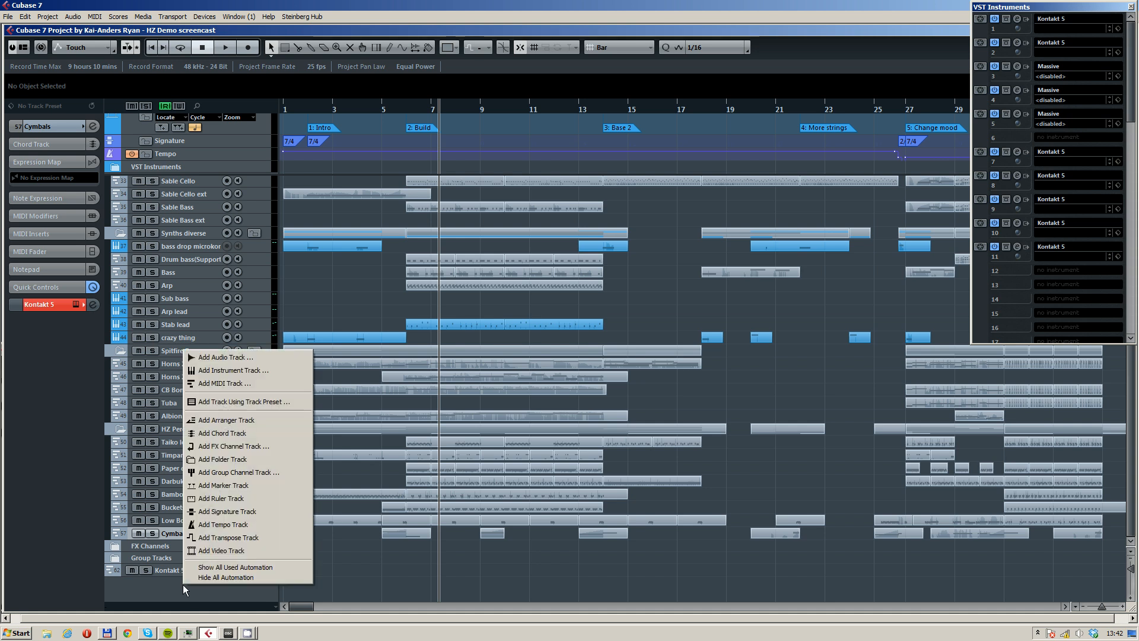
pyautogui.click(486, 588)
pyautogui.click(1055, 271)
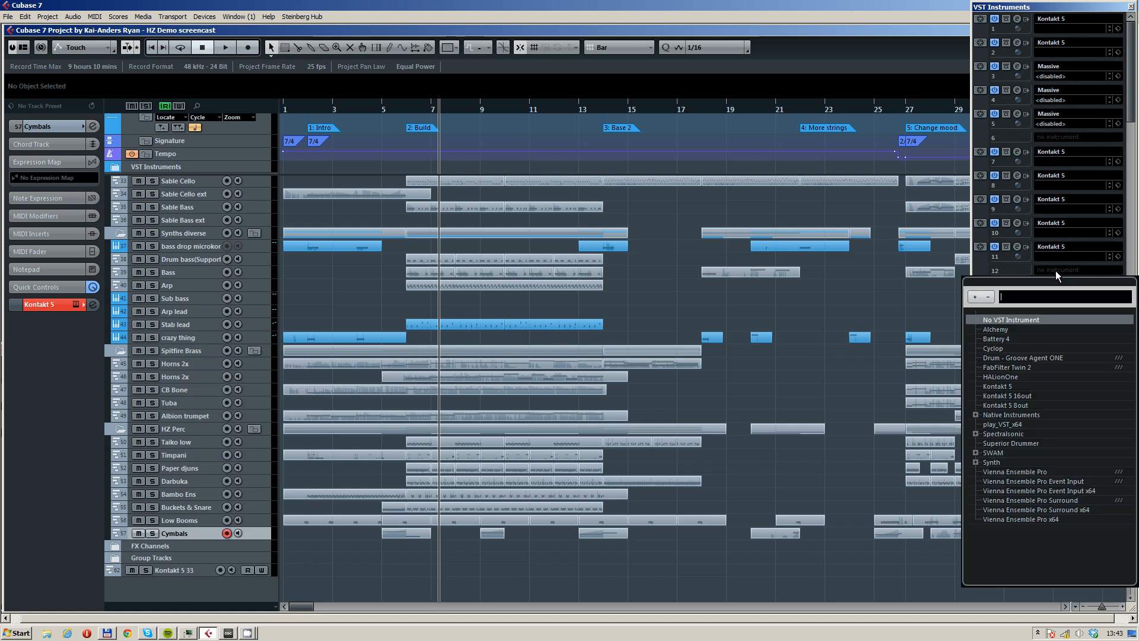
pyautogui.click(1002, 386)
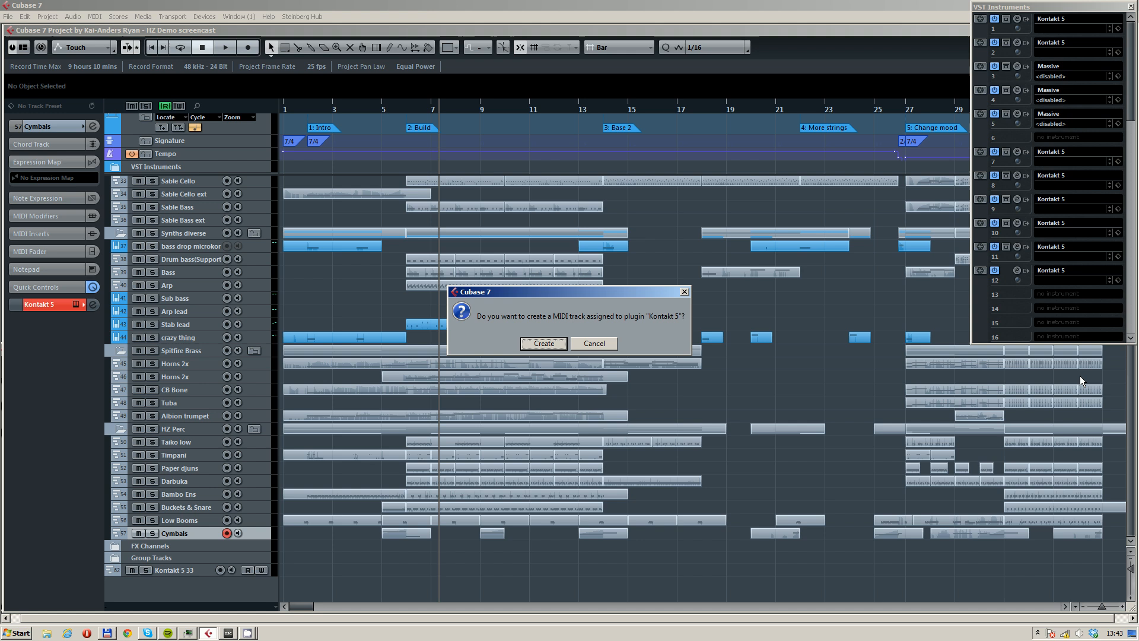
pyautogui.click(543, 343)
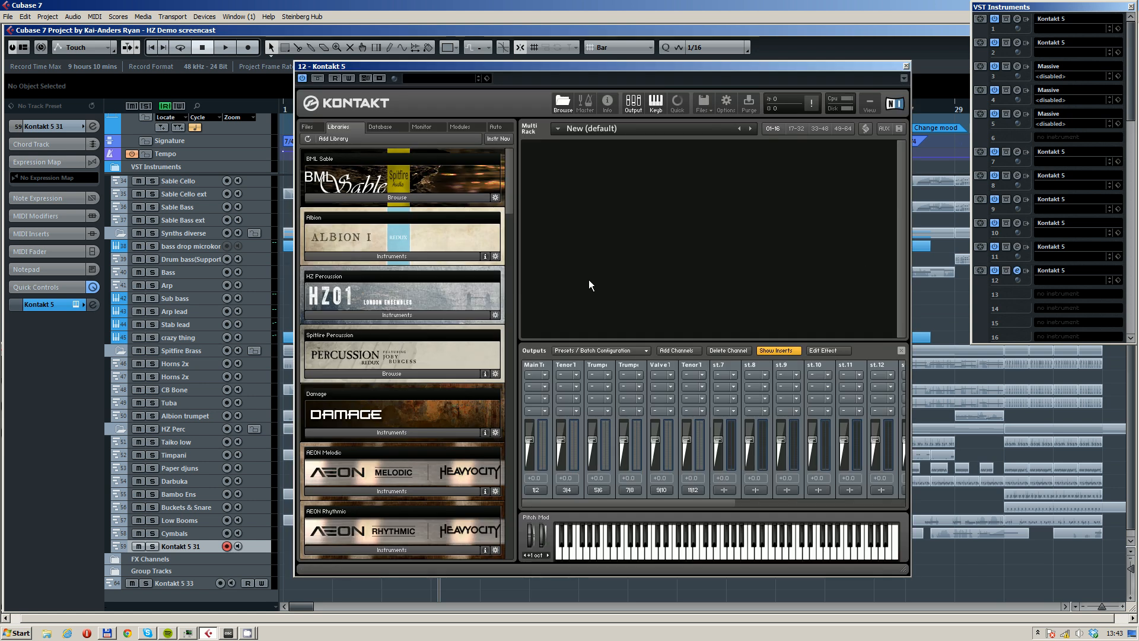
# - Load the Taiko Hits patch from the Geoff Foster folder of the HZ Percussion library
pyautogui.click(397, 315)
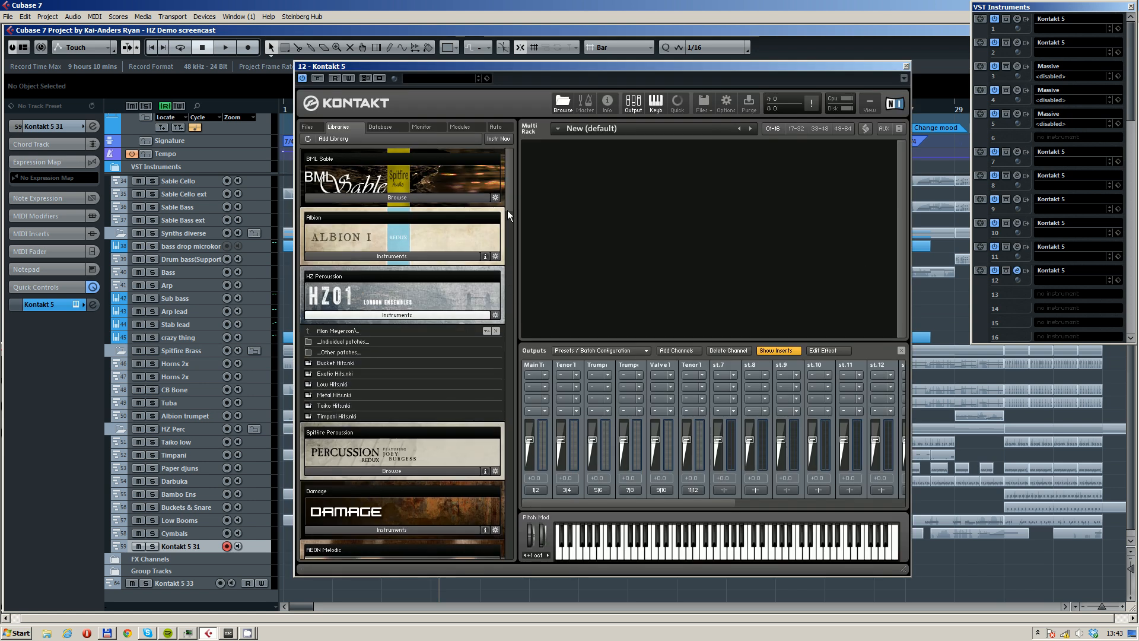
pyautogui.click(377, 332)
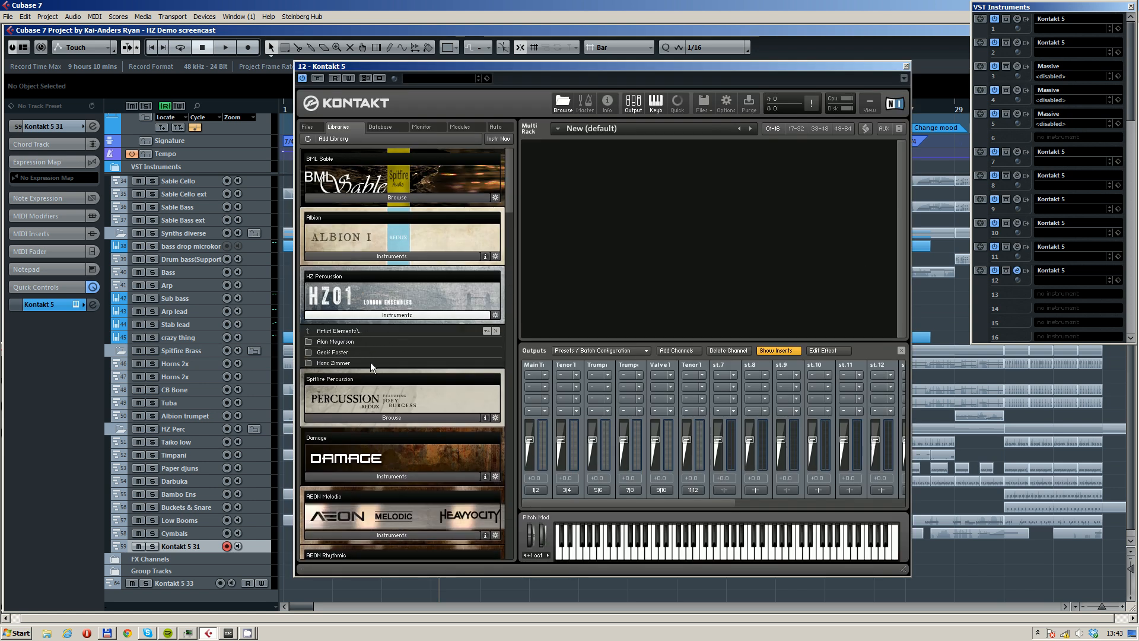
pyautogui.doubleClick(367, 351)
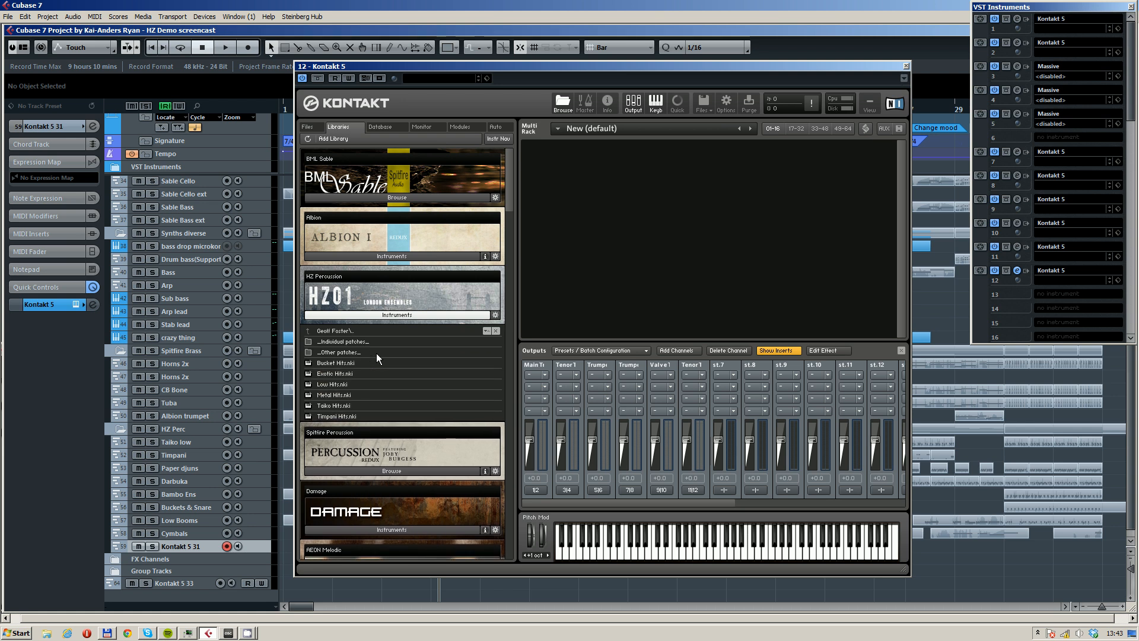
pyautogui.doubleClick(354, 406)
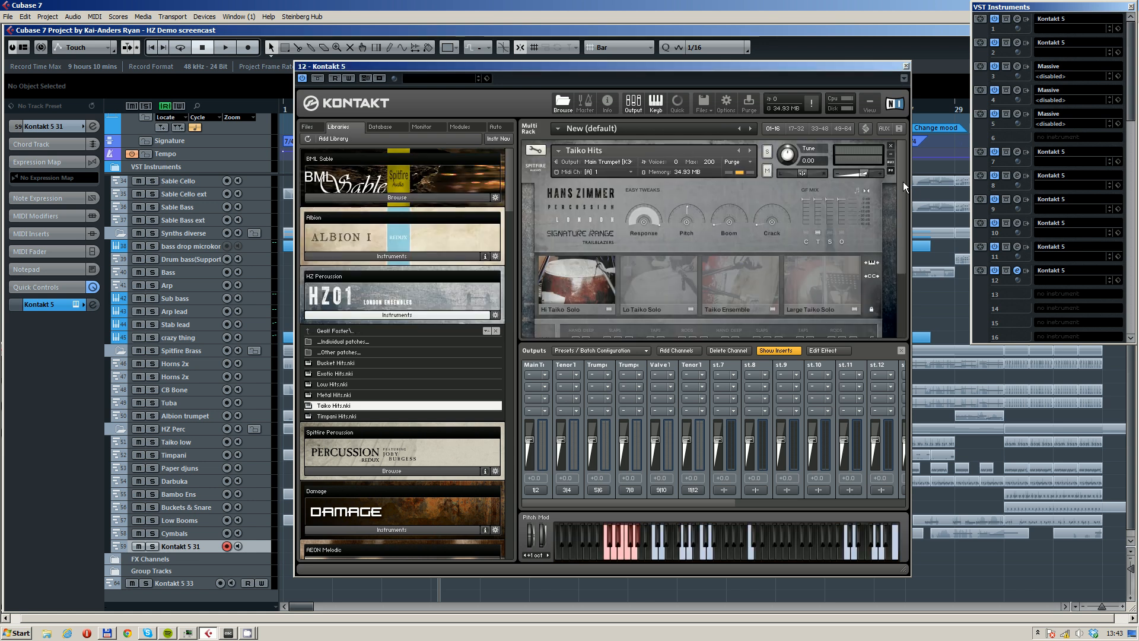
# - Switch the Taiko Hits patch to Taiko Ensemble, adjust its GF Mix microphone levels and close the Kontakt window
pyautogui.moveTo(901, 197); pyautogui.dragTo(889, 252)
pyautogui.click(735, 199)
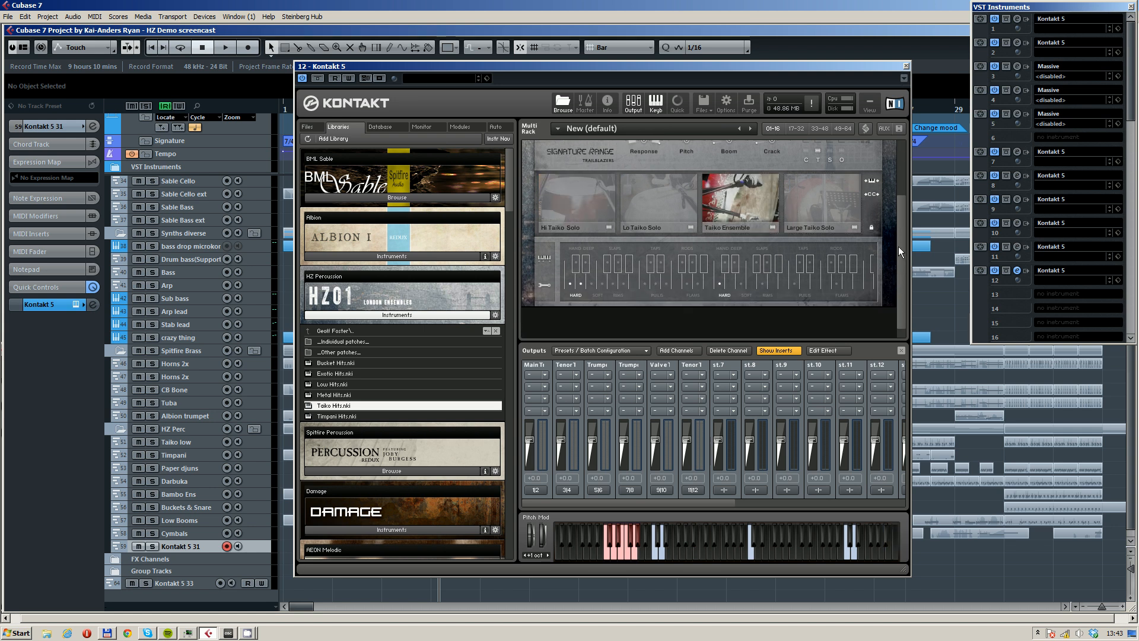
pyautogui.moveTo(903, 240); pyautogui.dragTo(894, 175)
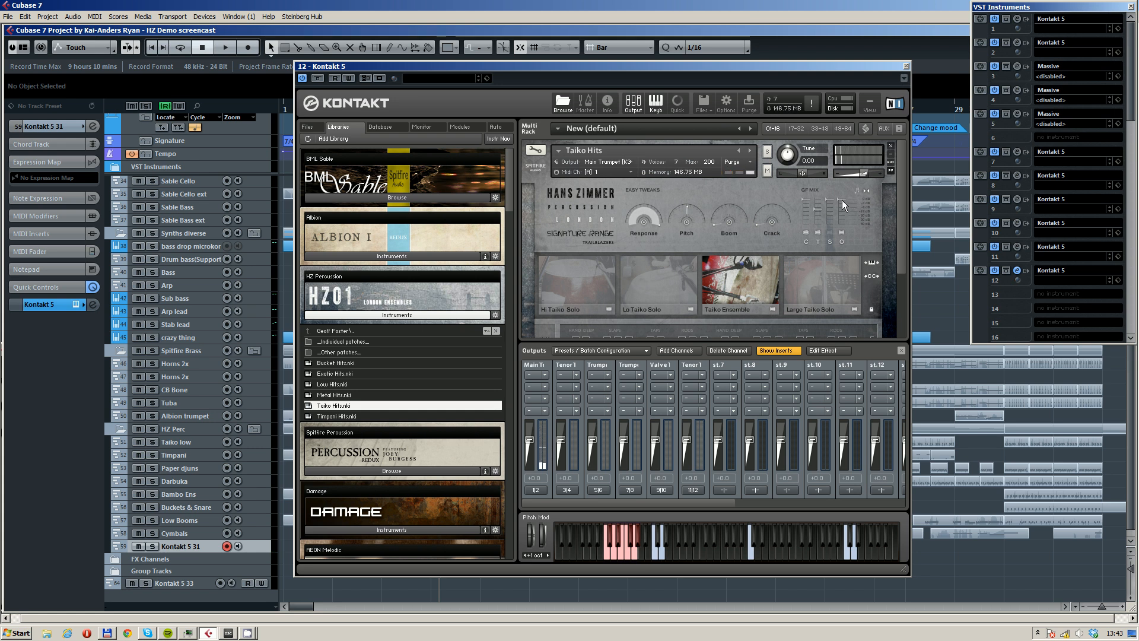
pyautogui.moveTo(842, 201)
pyautogui.mouseDown()
pyautogui.moveTo(845, 214)
pyautogui.moveTo(820, 213)
pyautogui.moveTo(841, 200)
pyautogui.moveTo(821, 207)
pyautogui.mouseUp()
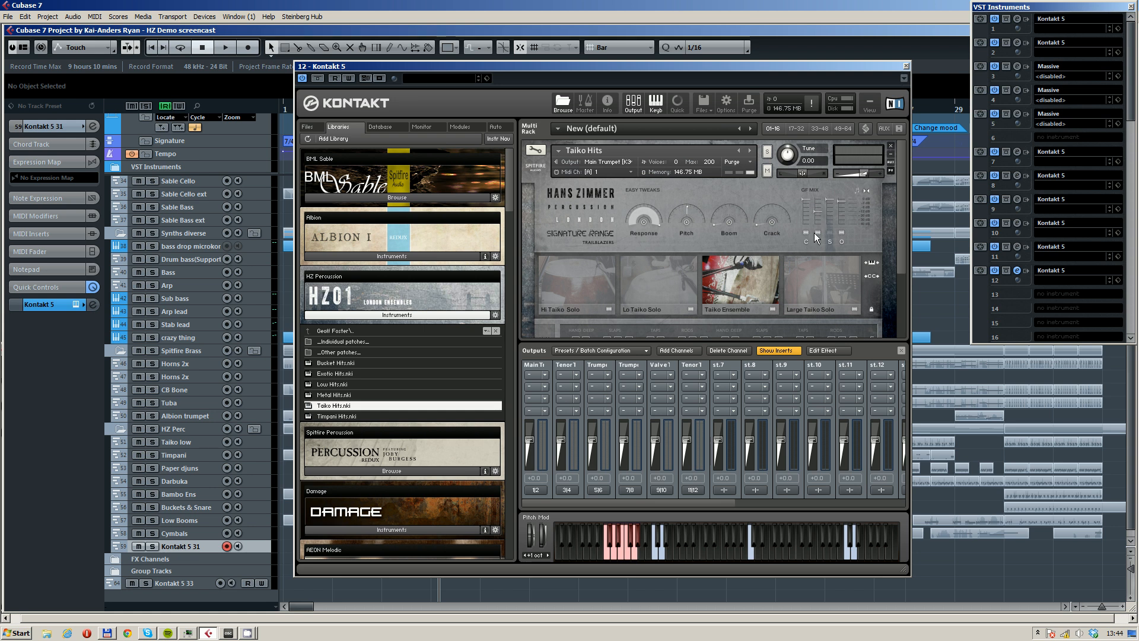
pyautogui.click(905, 67)
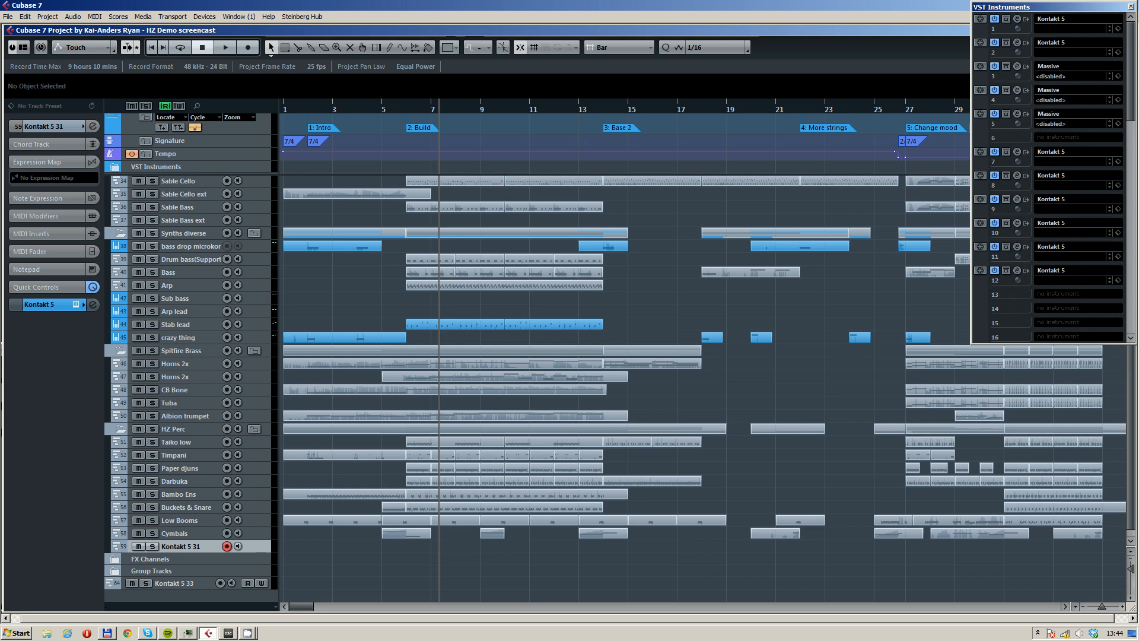
# - Show the mixer and insert a CLA-2A Stereo compressor on the Kt. Main Trumpet channel (19)
pyautogui.press('F3')
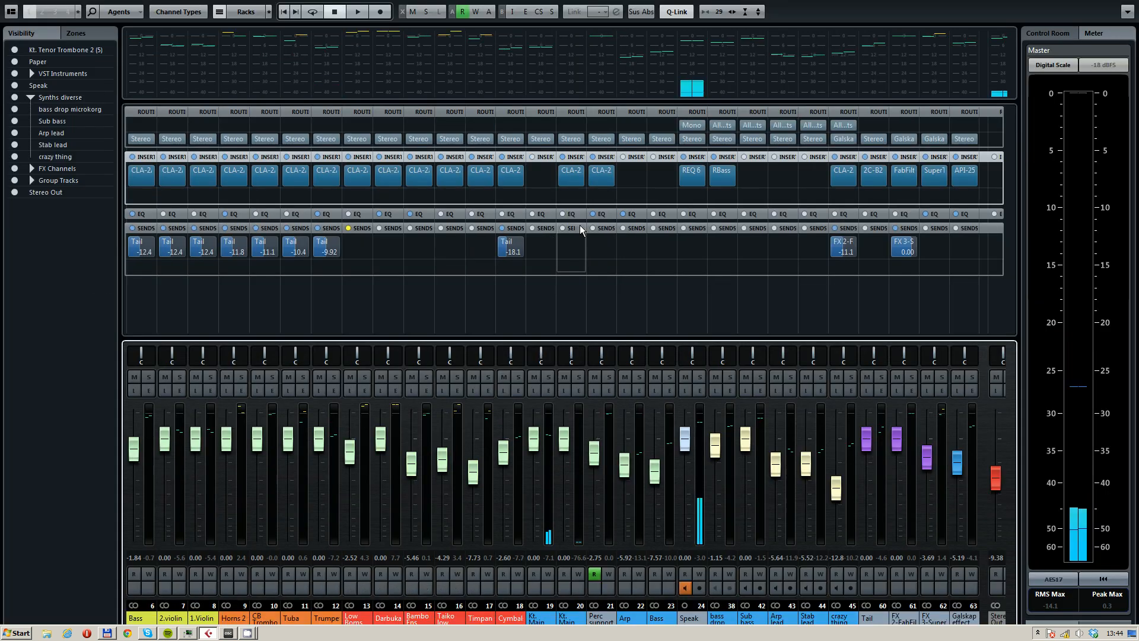
pyautogui.click(555, 178)
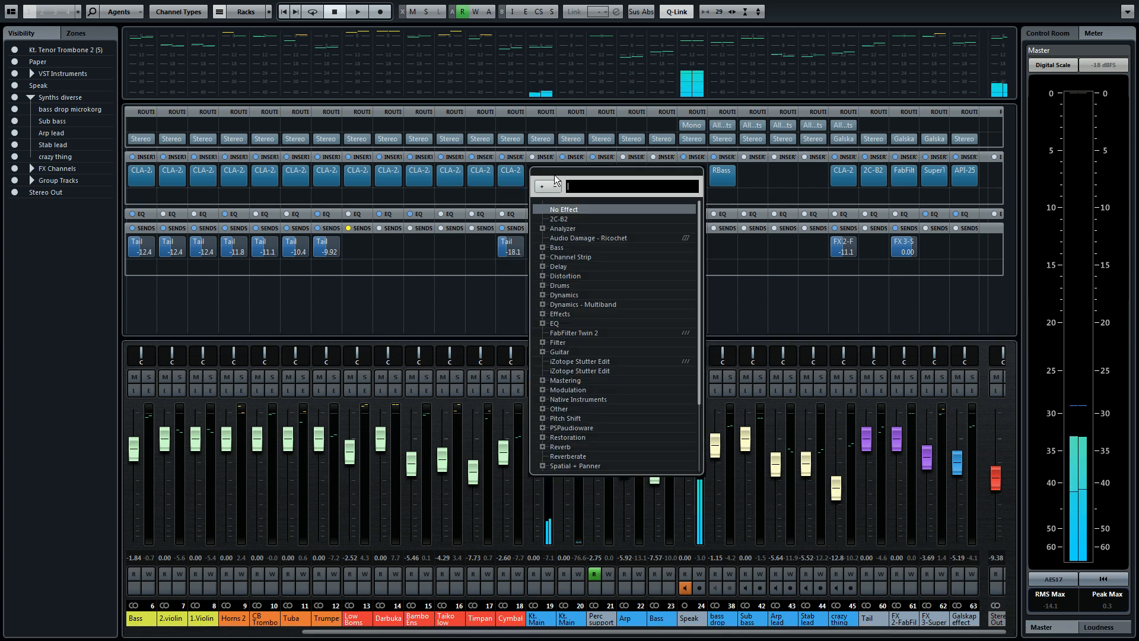
pyautogui.click(543, 295)
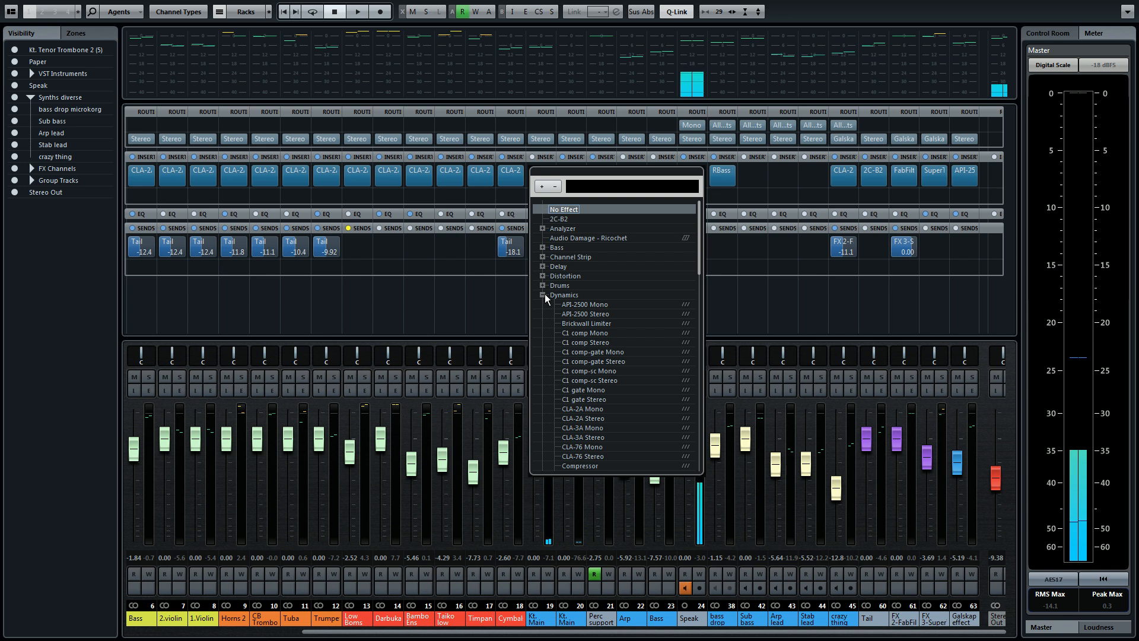
pyautogui.click(602, 419)
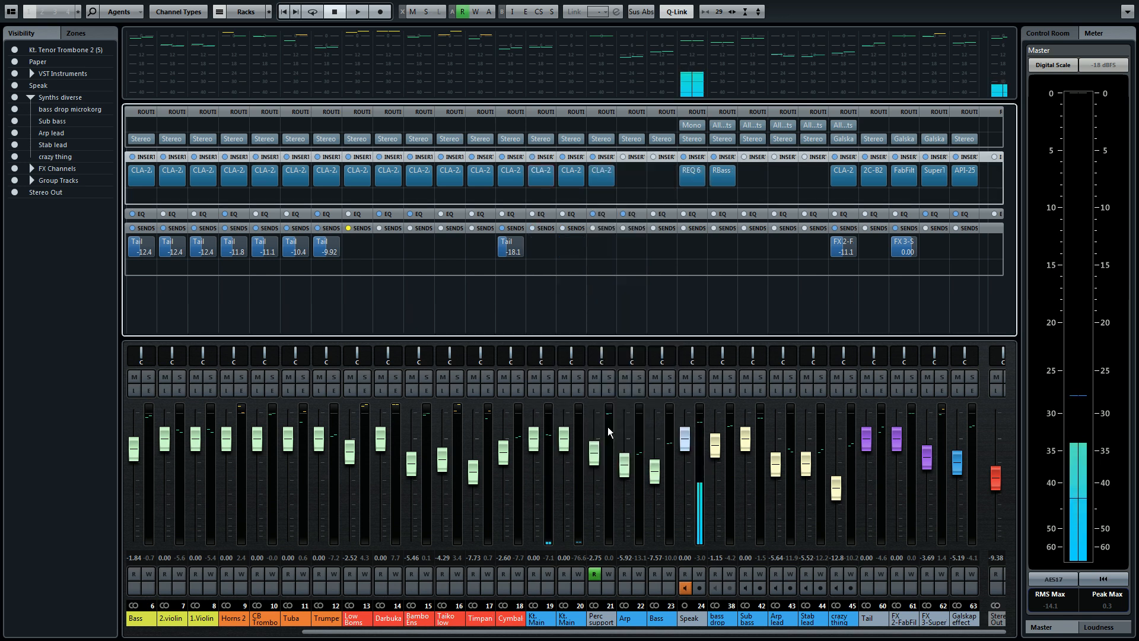
# - Adjust the peak reduction of the channel's CLA-2A, set Analog to Off and close the compressor
pyautogui.click(541, 177)
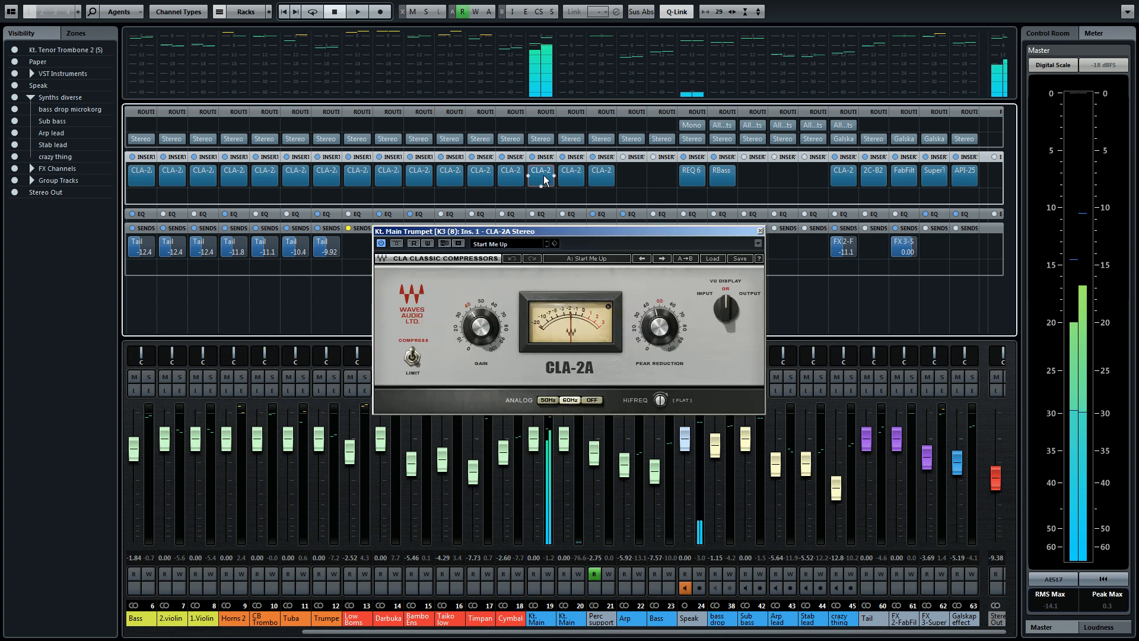
pyautogui.moveTo(657, 335); pyautogui.dragTo(656, 319)
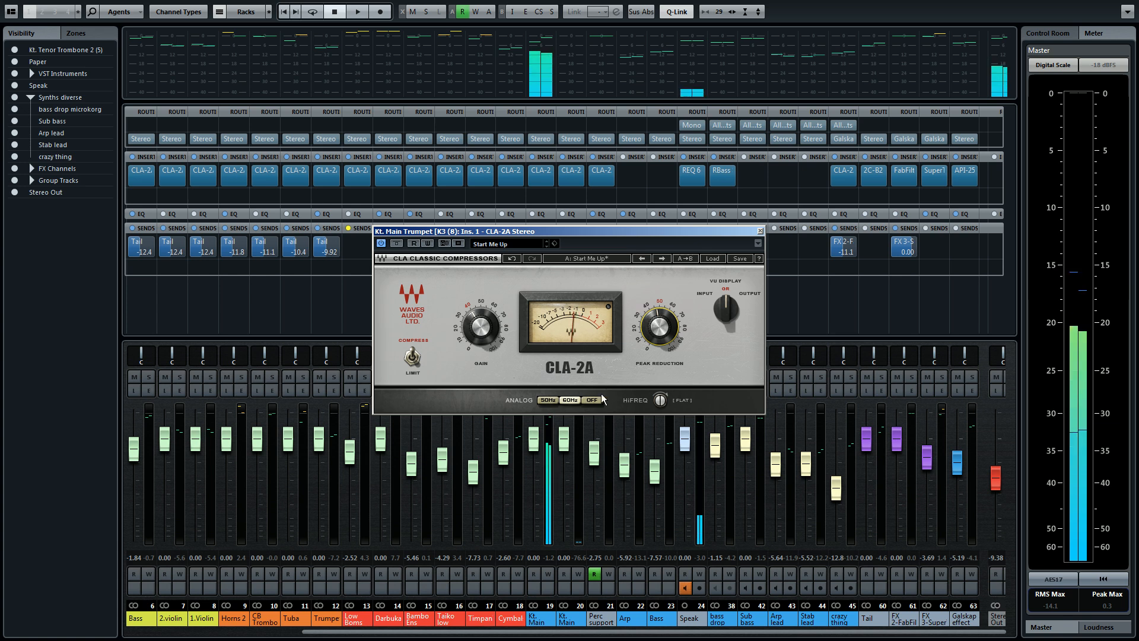
pyautogui.click(669, 334)
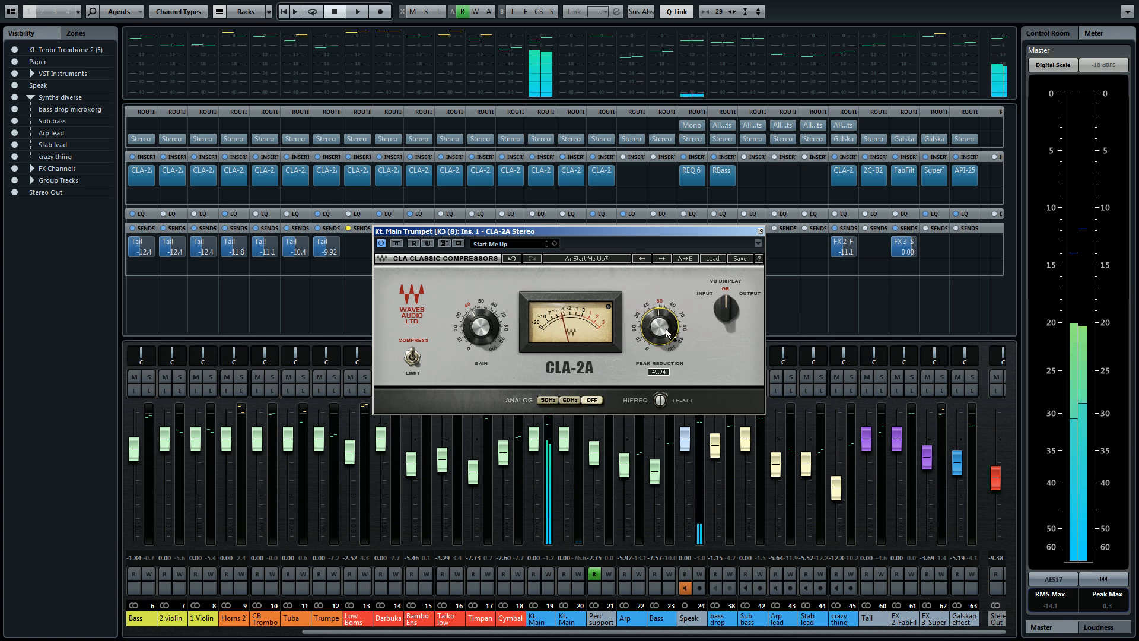
pyautogui.moveTo(655, 365); pyautogui.dragTo(655, 368)
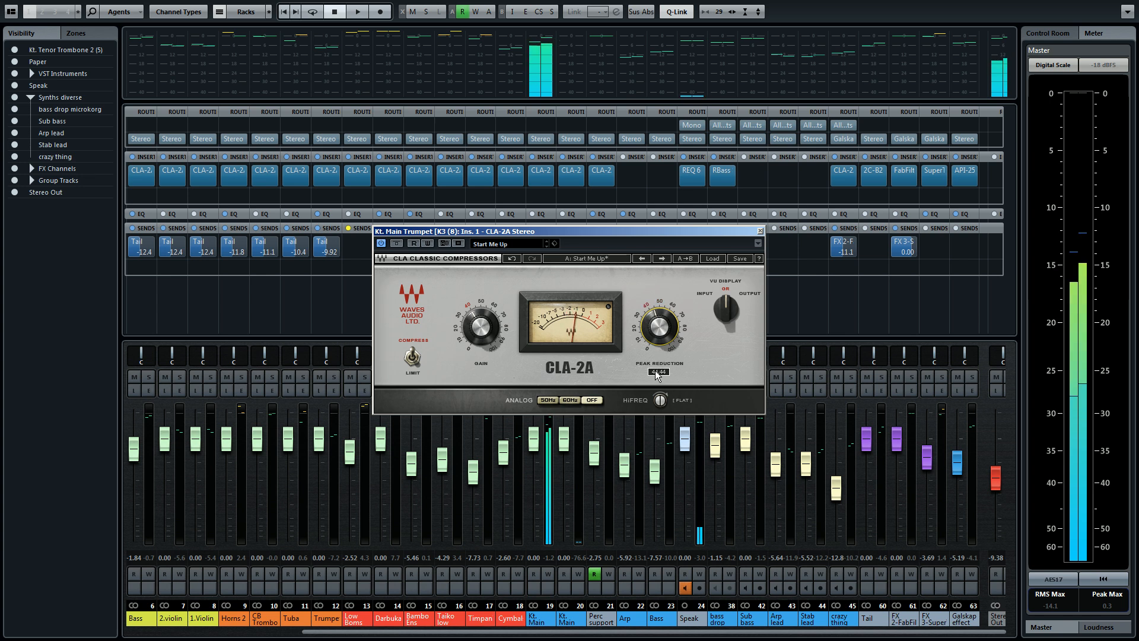
pyautogui.moveTo(665, 325); pyautogui.dragTo(665, 318)
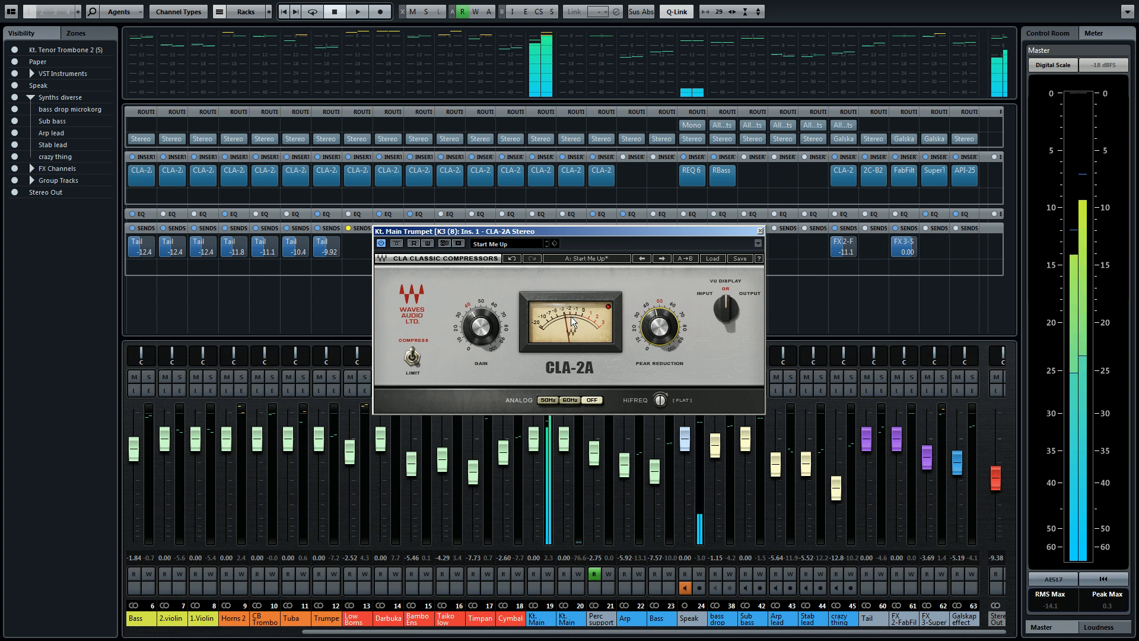
pyautogui.click(760, 231)
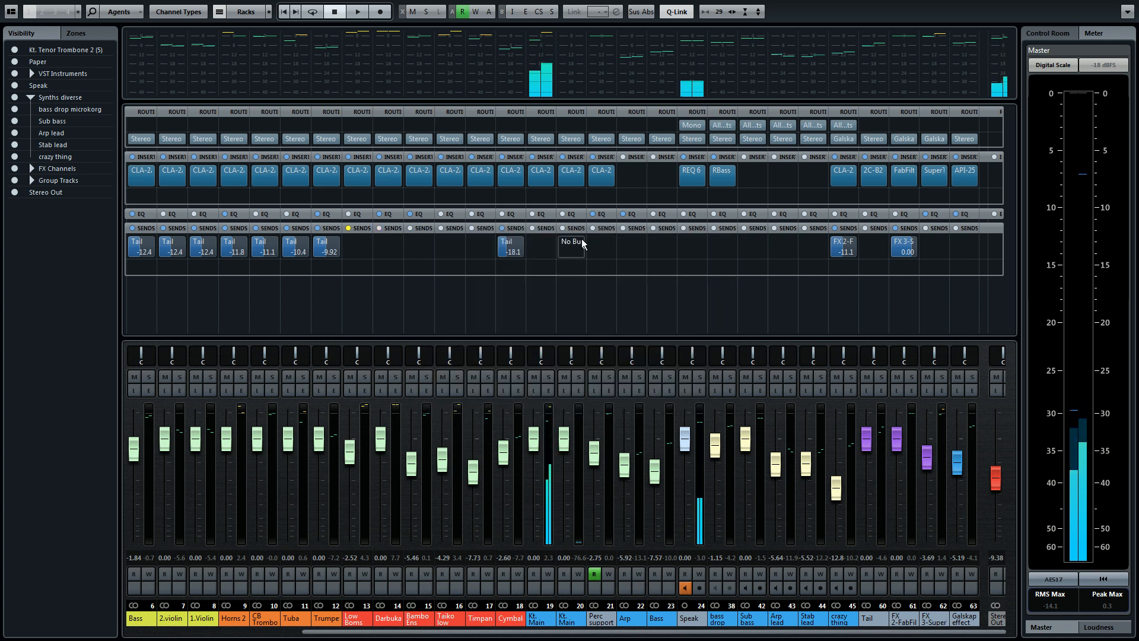
# - Insert FabFilter Saturn with the 8Bit Kit bM preset as the Kt. Main Trumpet channel's second effect and lower the channel fader to -3.69
pyautogui.click(553, 196)
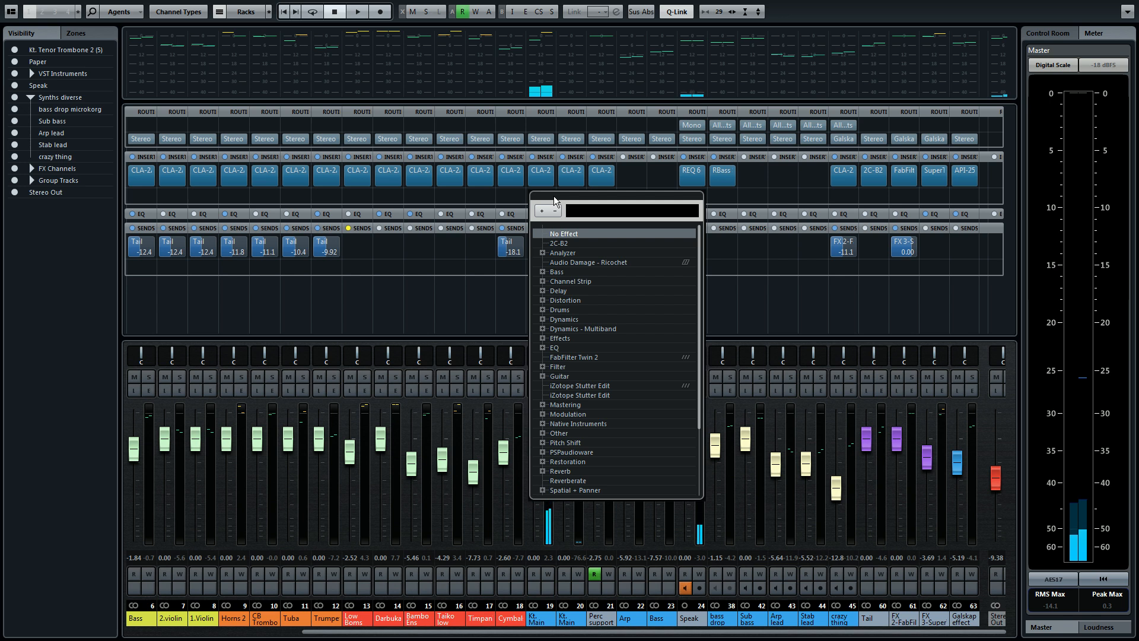
pyautogui.write('sa')
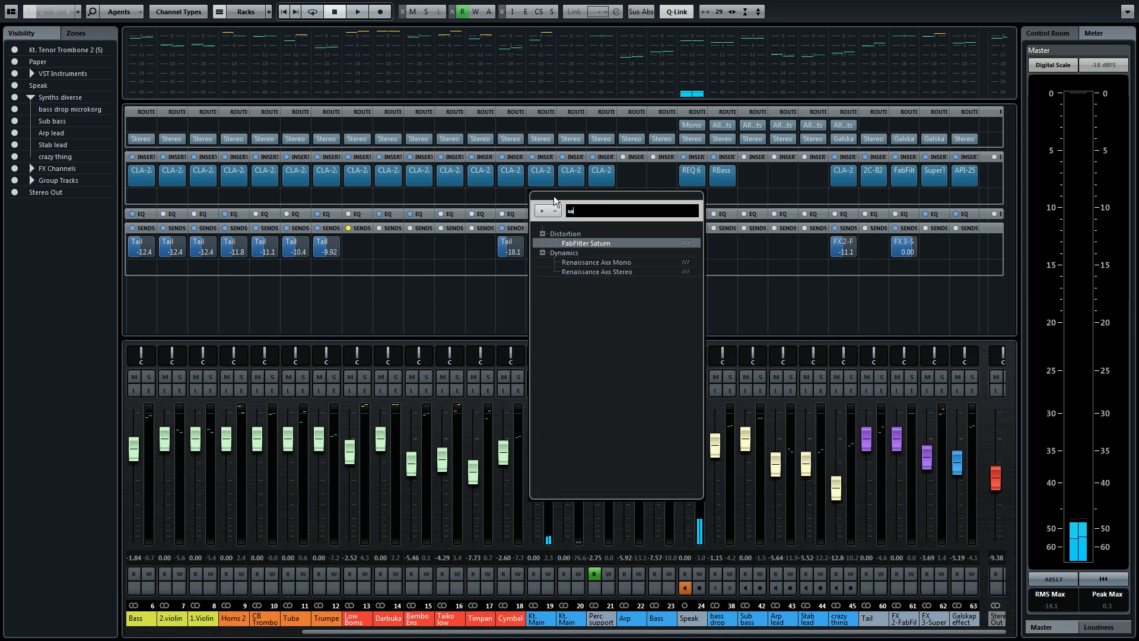
pyautogui.click(605, 247)
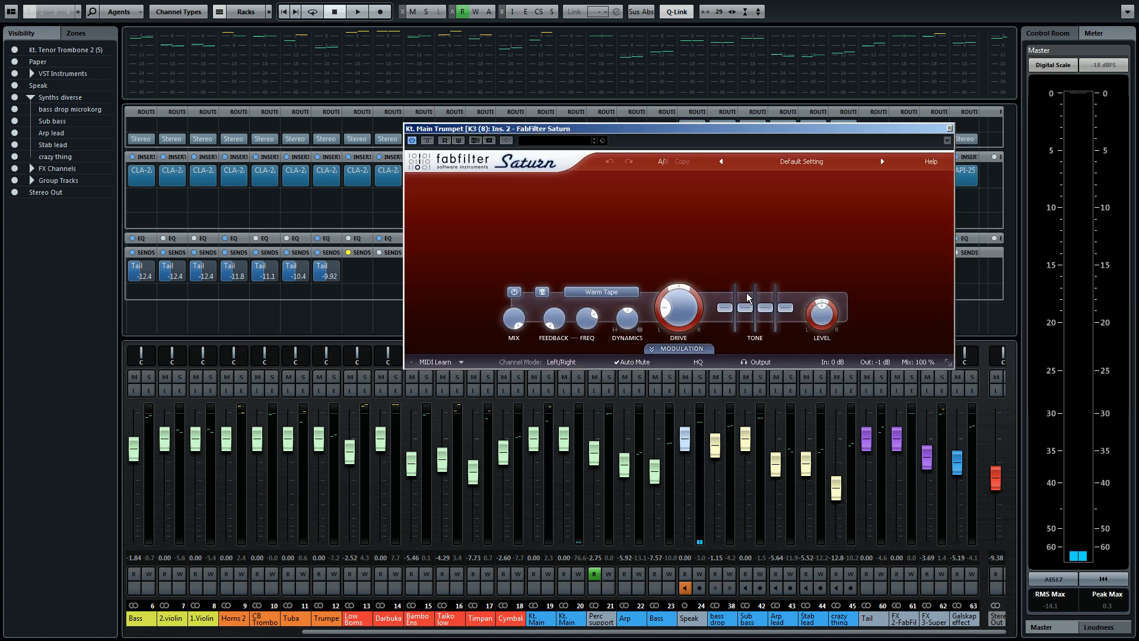
pyautogui.click(883, 161)
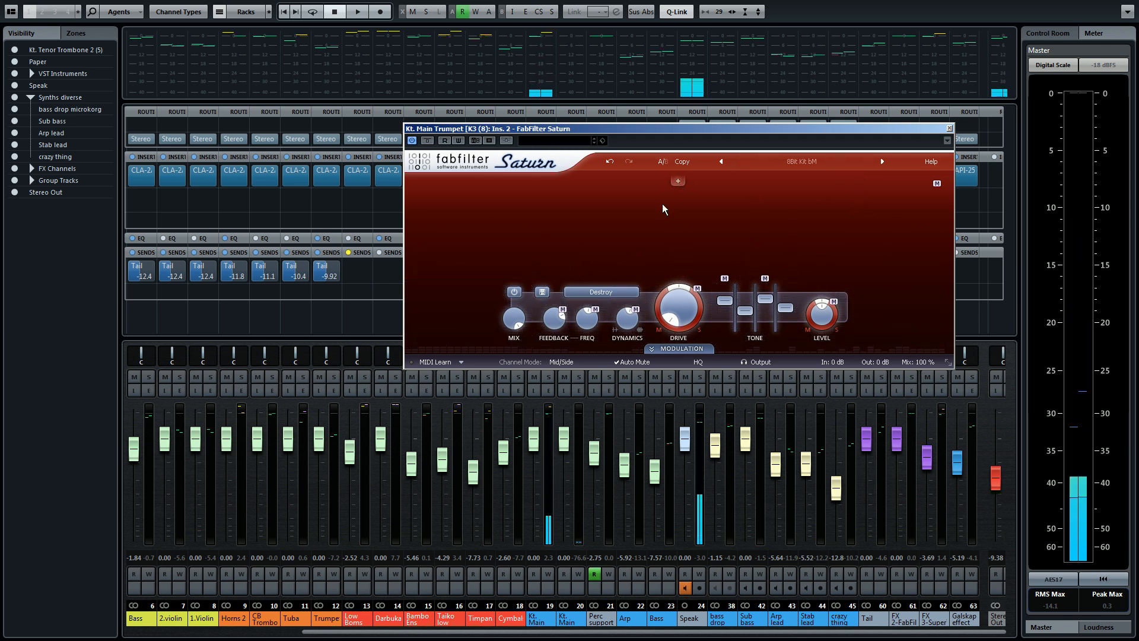
pyautogui.moveTo(516, 329)
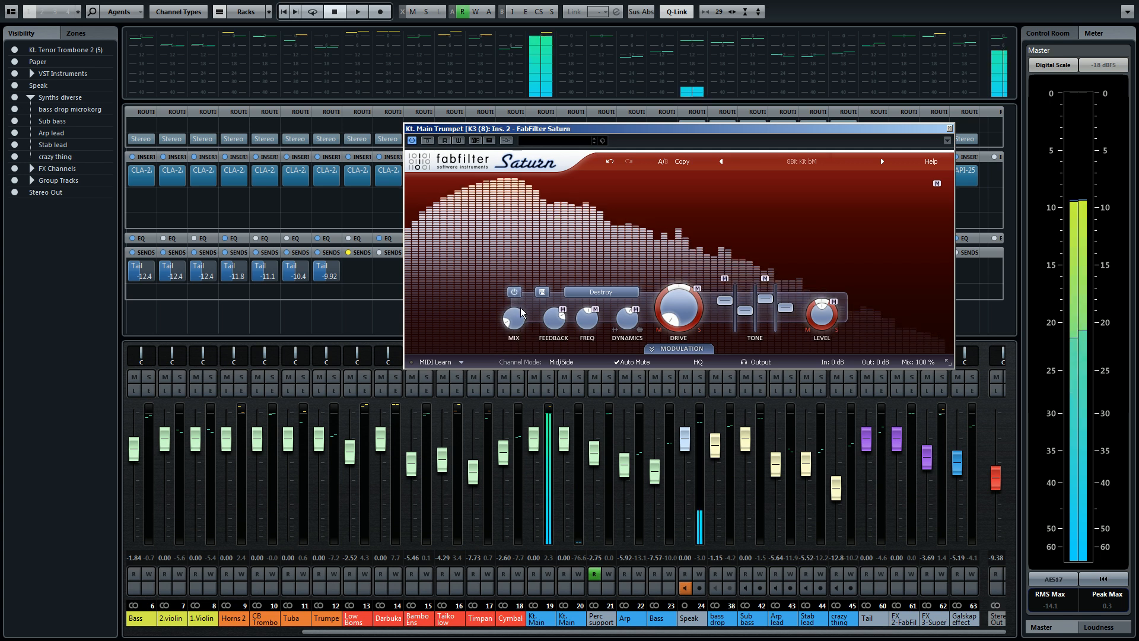
pyautogui.click(950, 129)
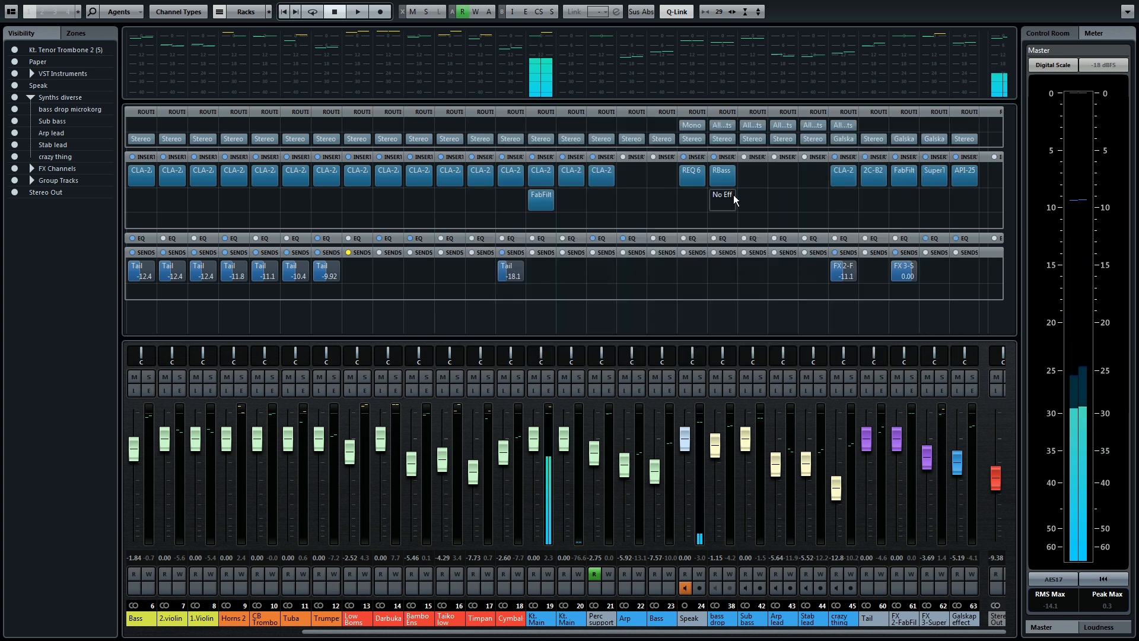
pyautogui.moveTo(540, 449); pyautogui.dragTo(539, 468)
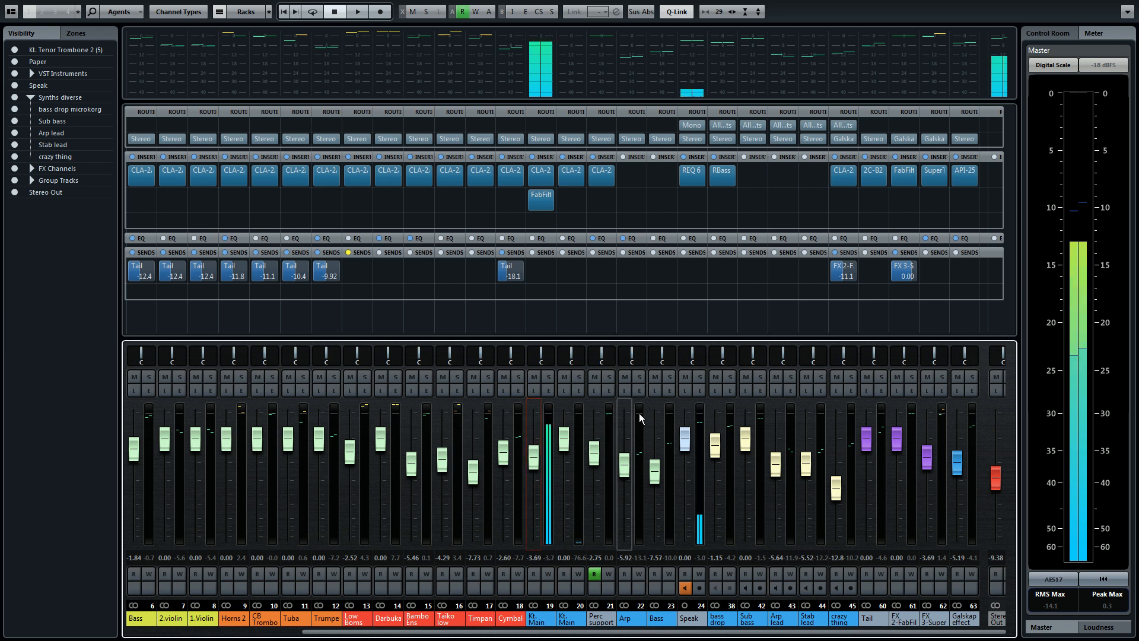
# - Return to the arrangement and copy the Taiko low part at bars 51 to 54 onto the new Kontakt 5 31 track, starting at bar 56
pyautogui.rightClick(874, 7)
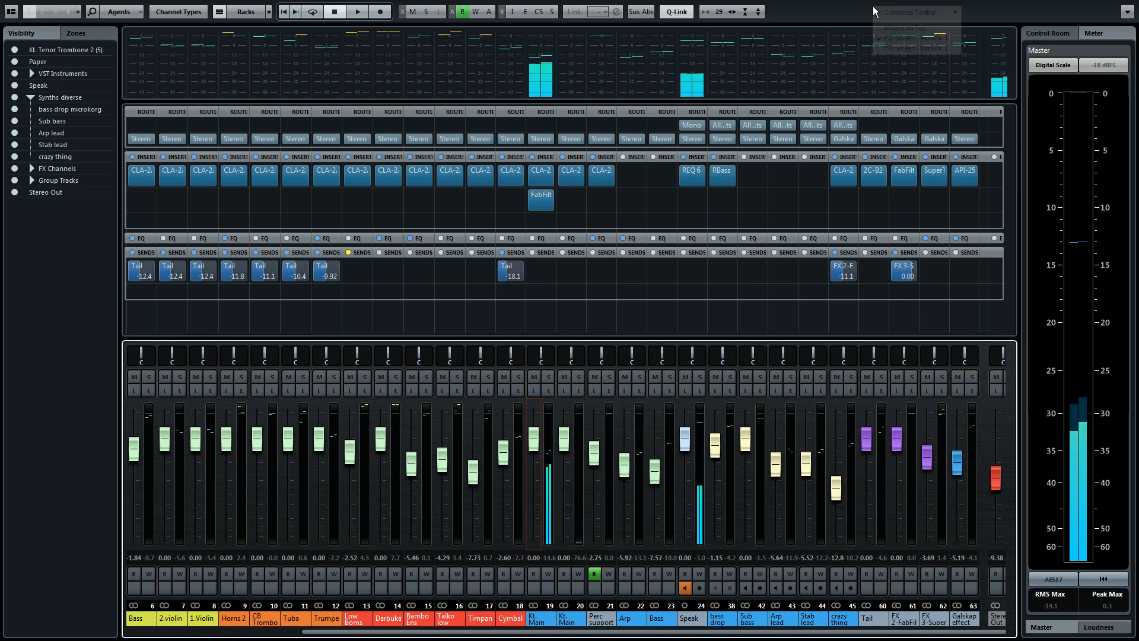
pyautogui.click(930, 48)
pyautogui.moveTo(860, 265); pyautogui.dragTo(308, 237)
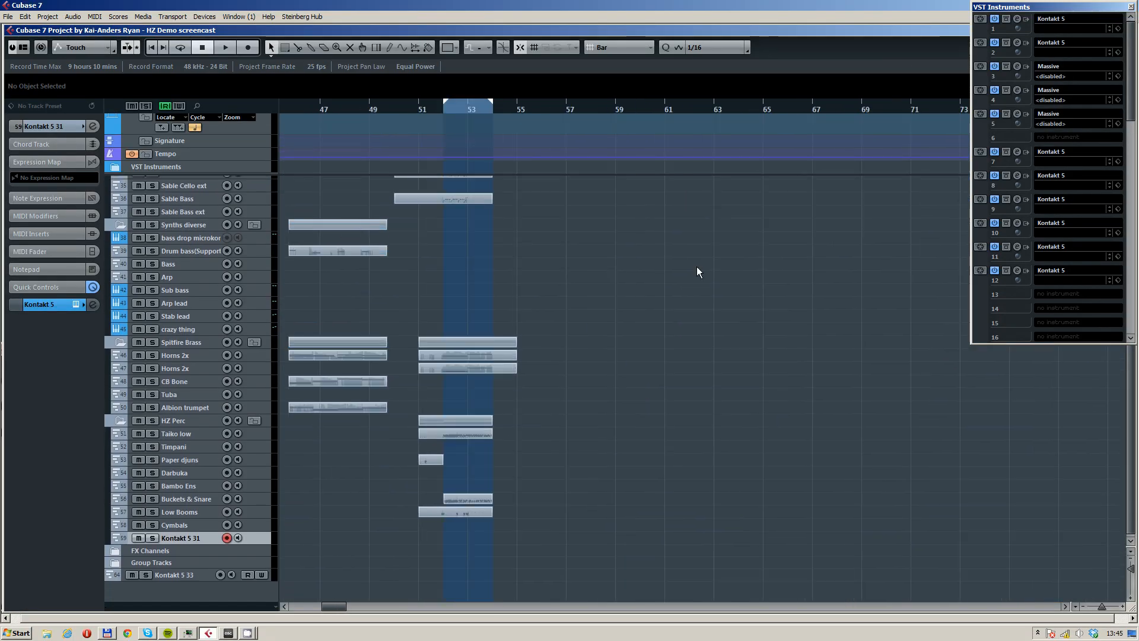
pyautogui.scroll(-2, 696, 266)
pyautogui.moveTo(608, 110); pyautogui.dragTo(412, 239)
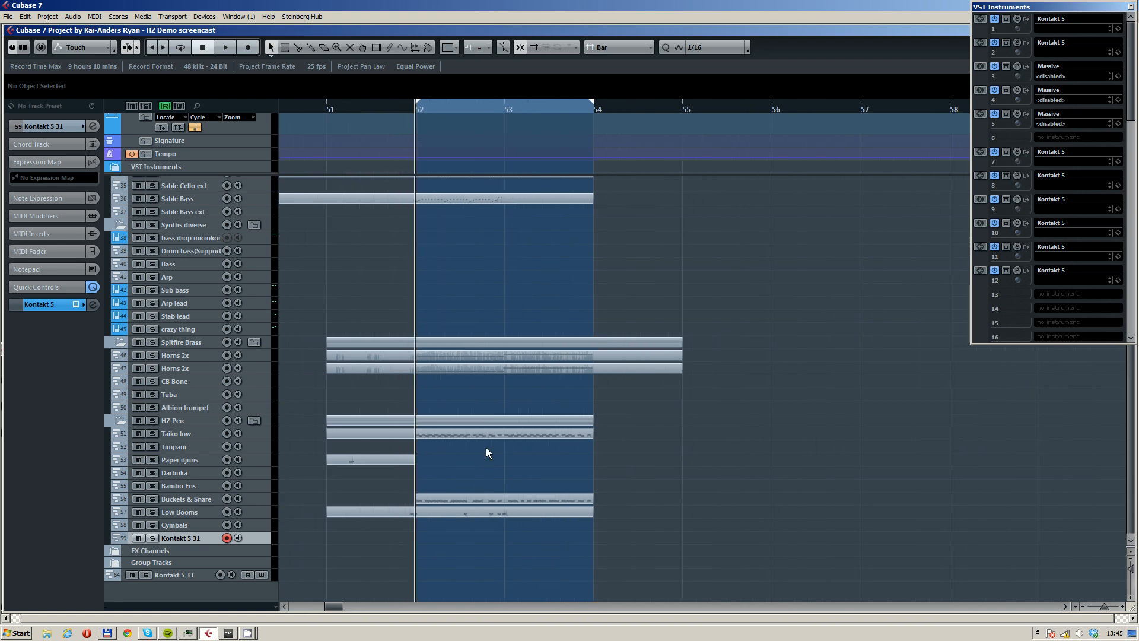
pyautogui.scroll(-3, 609, 472)
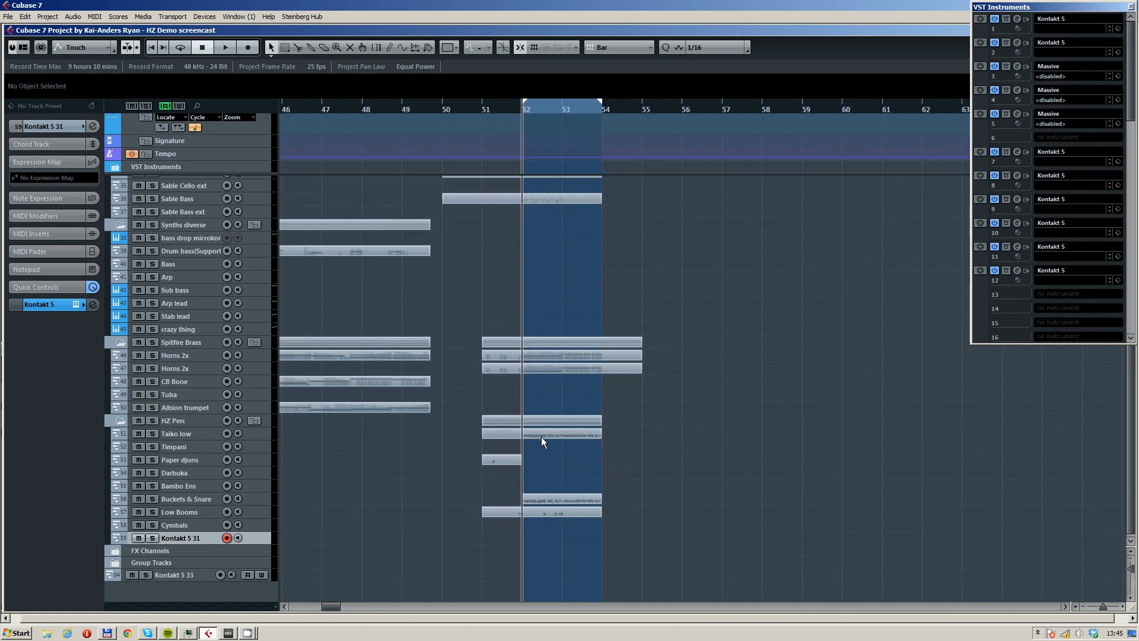
pyautogui.moveTo(541, 436); pyautogui.dragTo(751, 536)
# - Play the copied Taiko low part with the locators set to bars 57 to 59, and open it in the Key Editor
pyautogui.moveTo(709, 109); pyautogui.dragTo(798, 107)
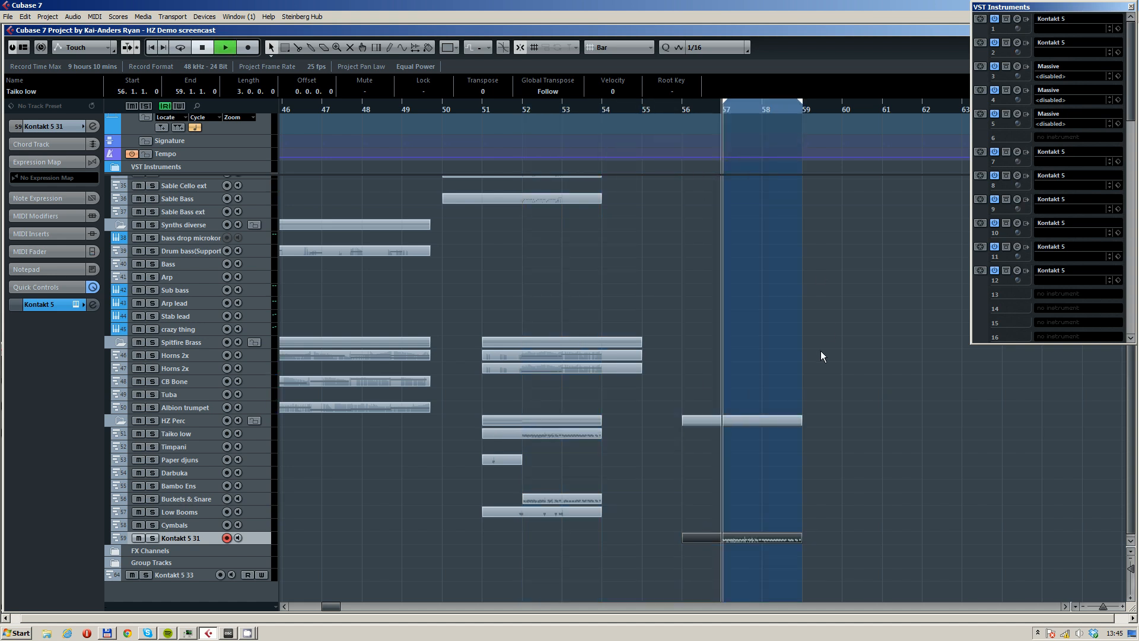
pyautogui.press('space')
pyautogui.doubleClick(679, 534)
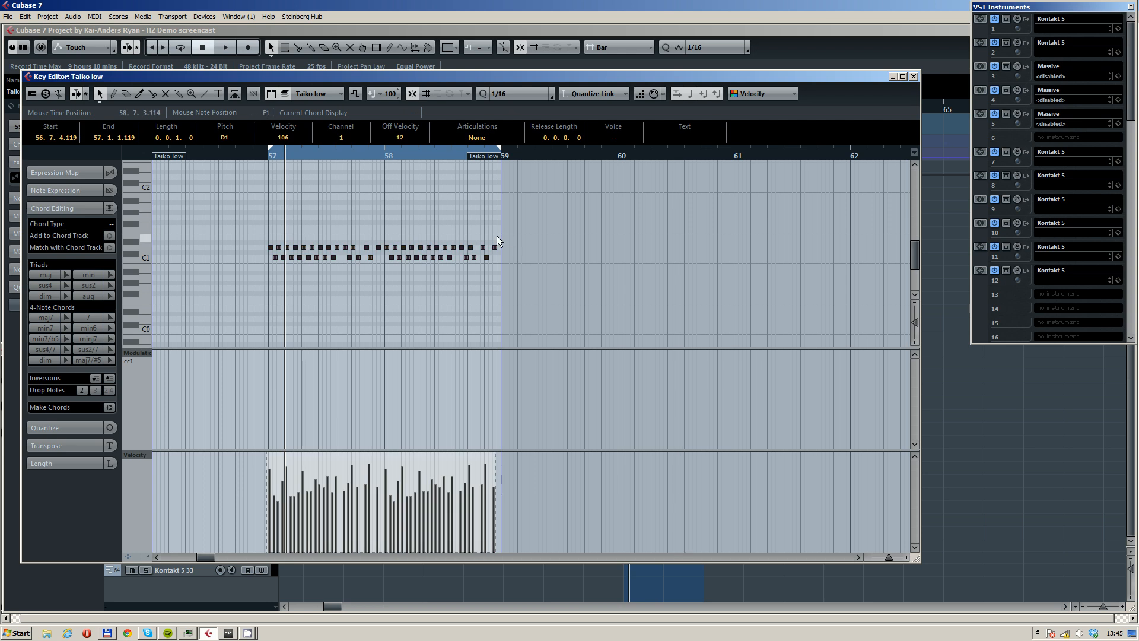
# - Extend the Taiko low part's end to bar 61, raise the Band 1 drive in FabFilter Saturn and close the plug-in
pyautogui.moveTo(497, 166); pyautogui.dragTo(724, 193)
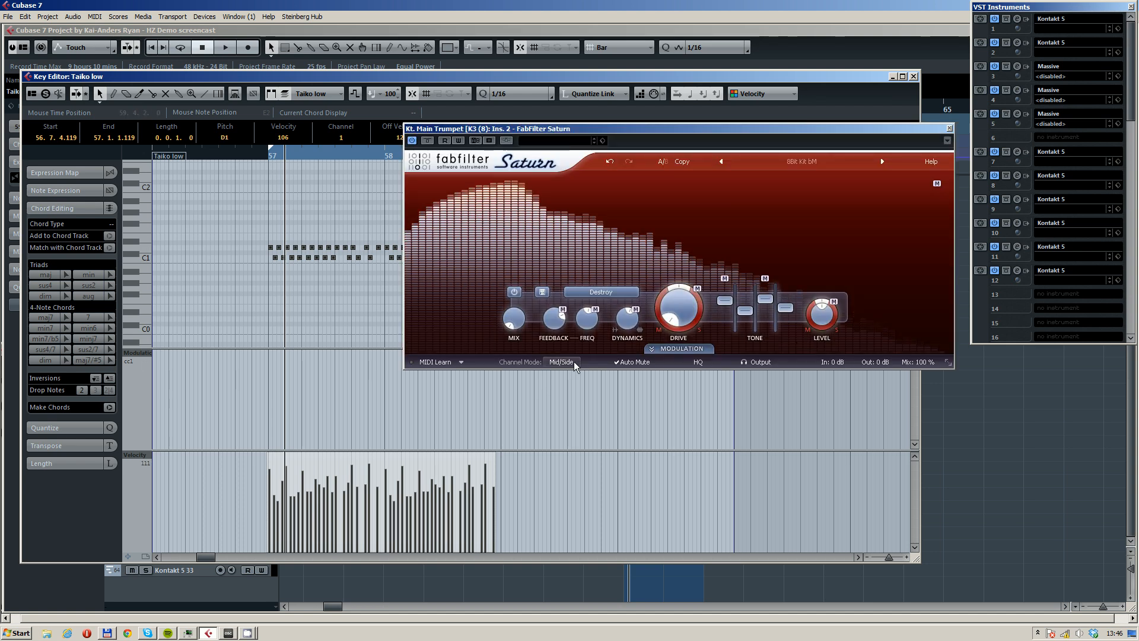
pyautogui.moveTo(675, 299); pyautogui.dragTo(676, 235)
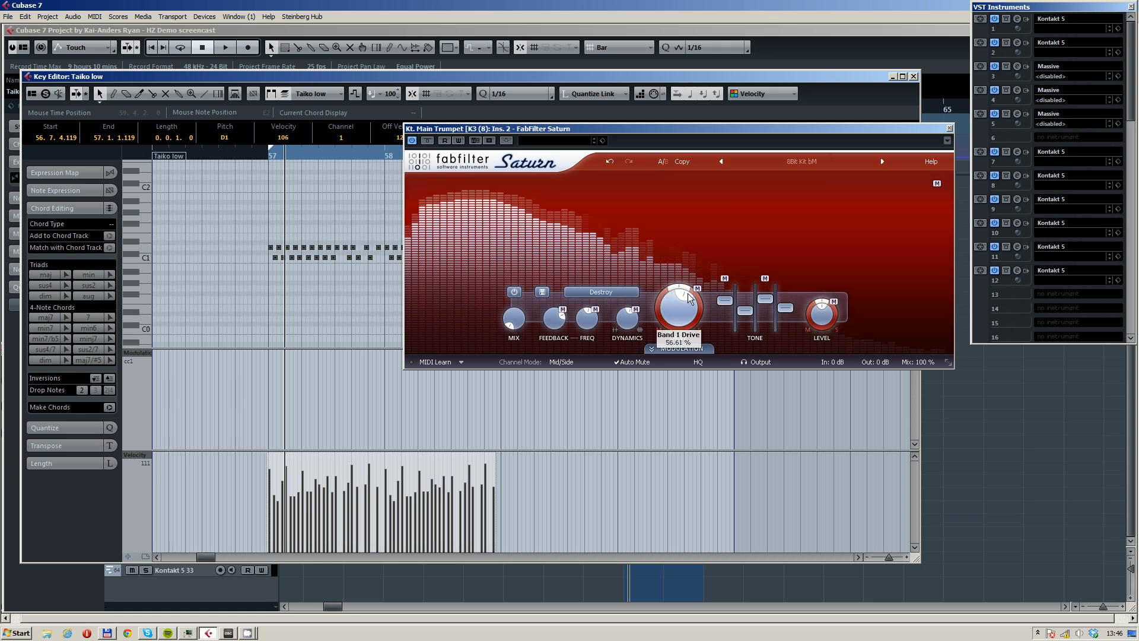
pyautogui.moveTo(688, 293); pyautogui.dragTo(688, 279)
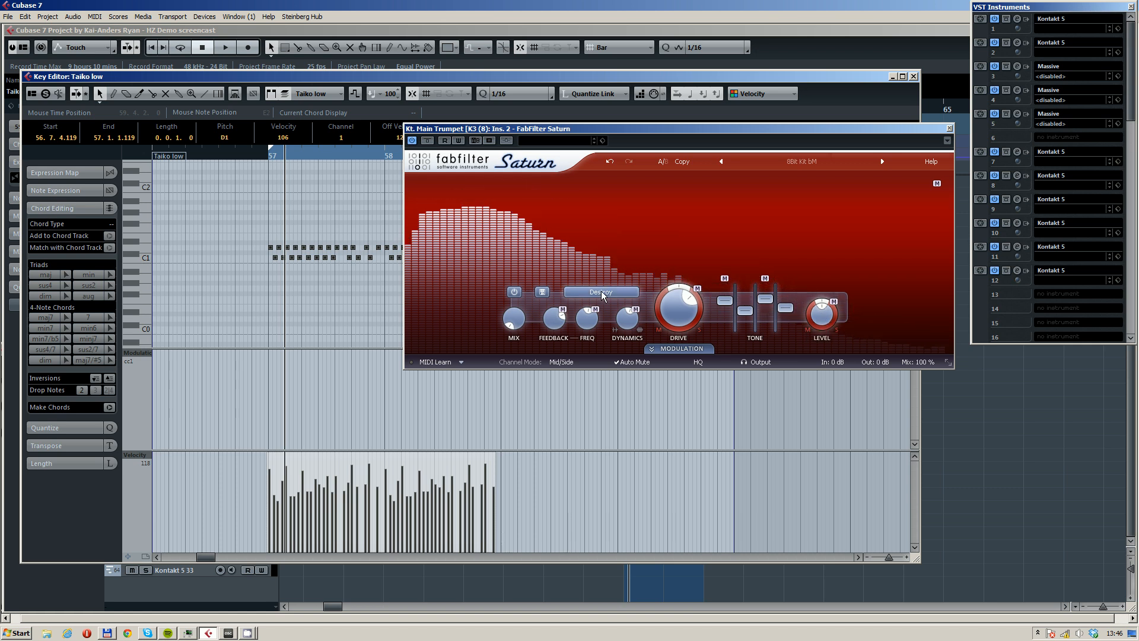
pyautogui.click(949, 129)
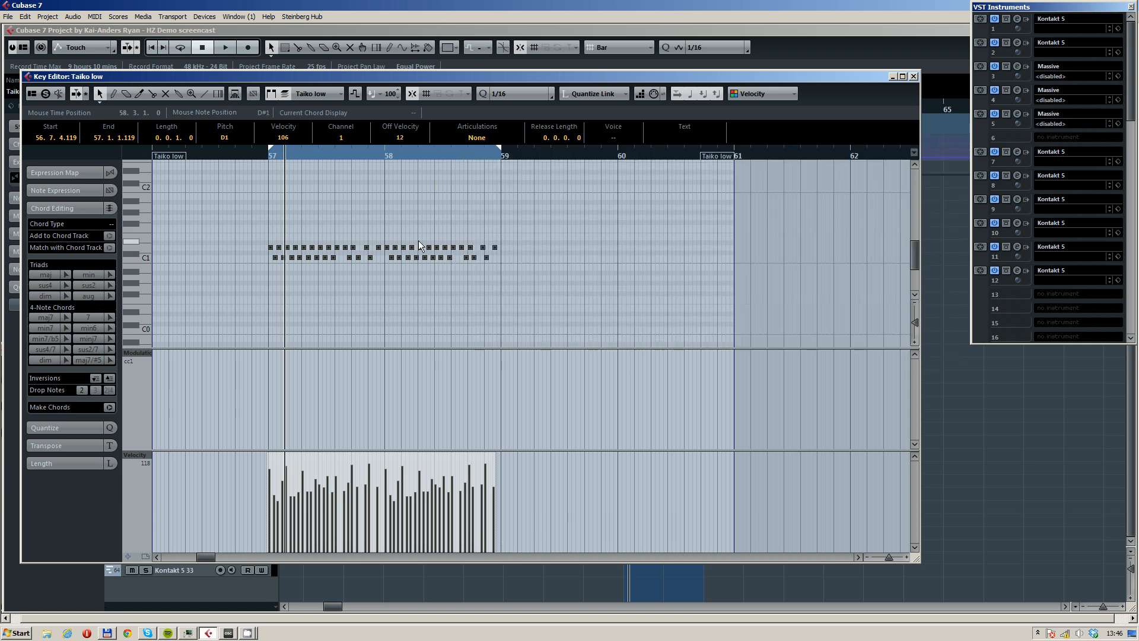
# - Delete the first groups of in-between C1 and D1 notes in the first half of bar 57 and play the part
pyautogui.moveTo(418, 240); pyautogui.dragTo(486, 227)
pyautogui.scroll(3, 414, 213)
pyautogui.click(359, 197)
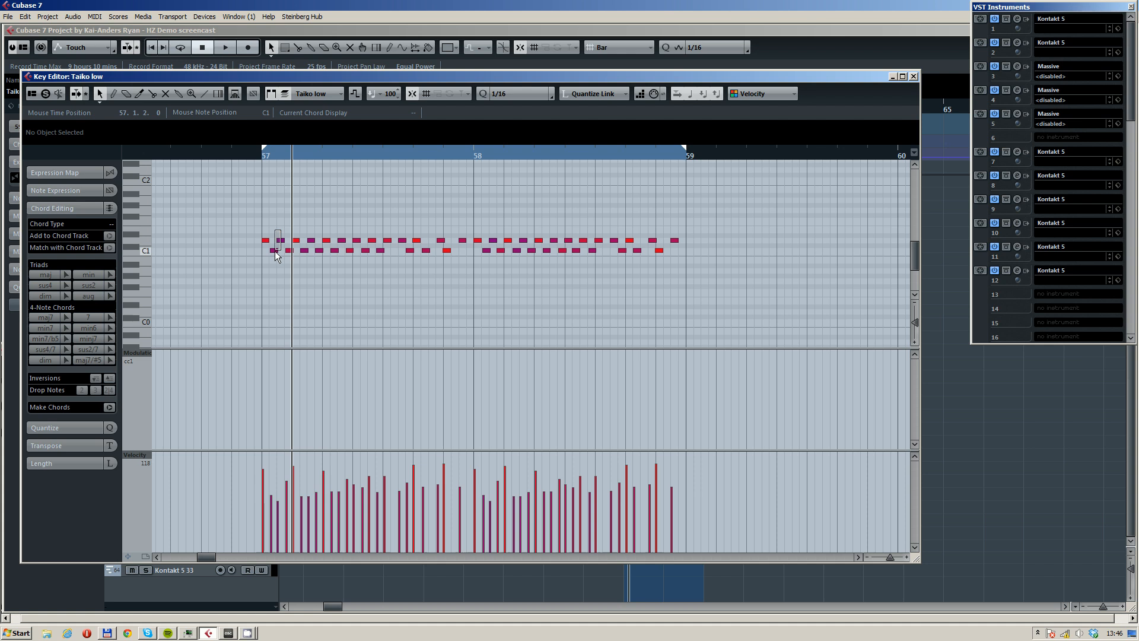
pyautogui.moveTo(275, 250); pyautogui.dragTo(340, 254)
pyautogui.press('Delete')
pyautogui.press('Delete')
pyautogui.press('Delete')
pyautogui.click(259, 152)
pyautogui.press('space')
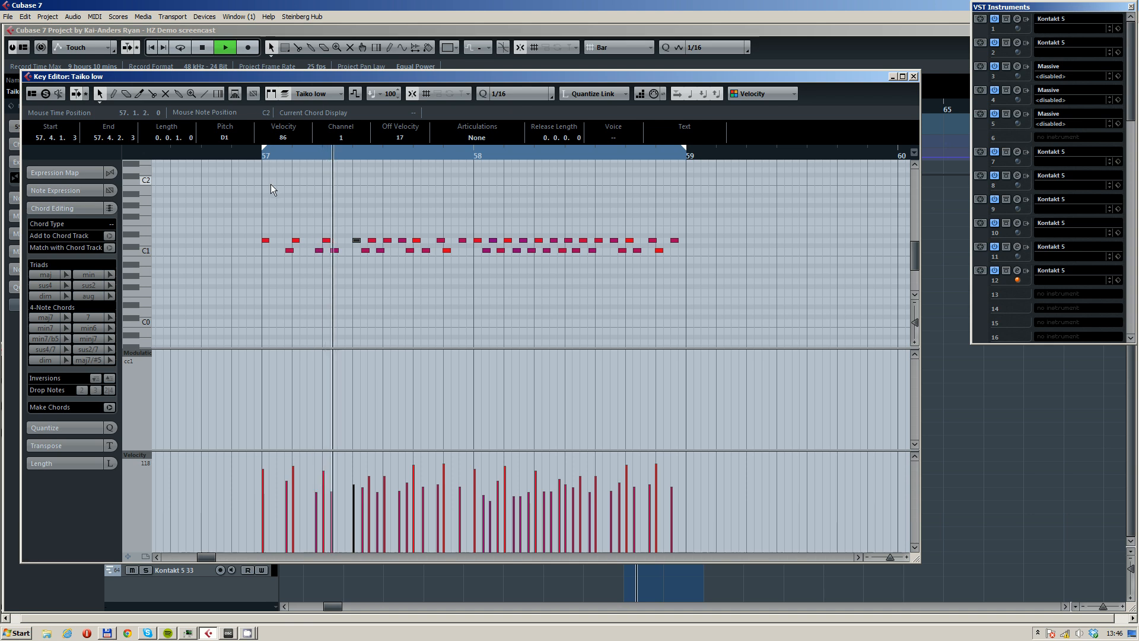
# - Remove the remaining C1 notes from the first half of bar 57, checking the rhythm with playback
pyautogui.press('space')
pyautogui.moveTo(341, 253); pyautogui.dragTo(315, 248)
pyautogui.press('Delete')
pyautogui.click(256, 155)
pyautogui.press('space')
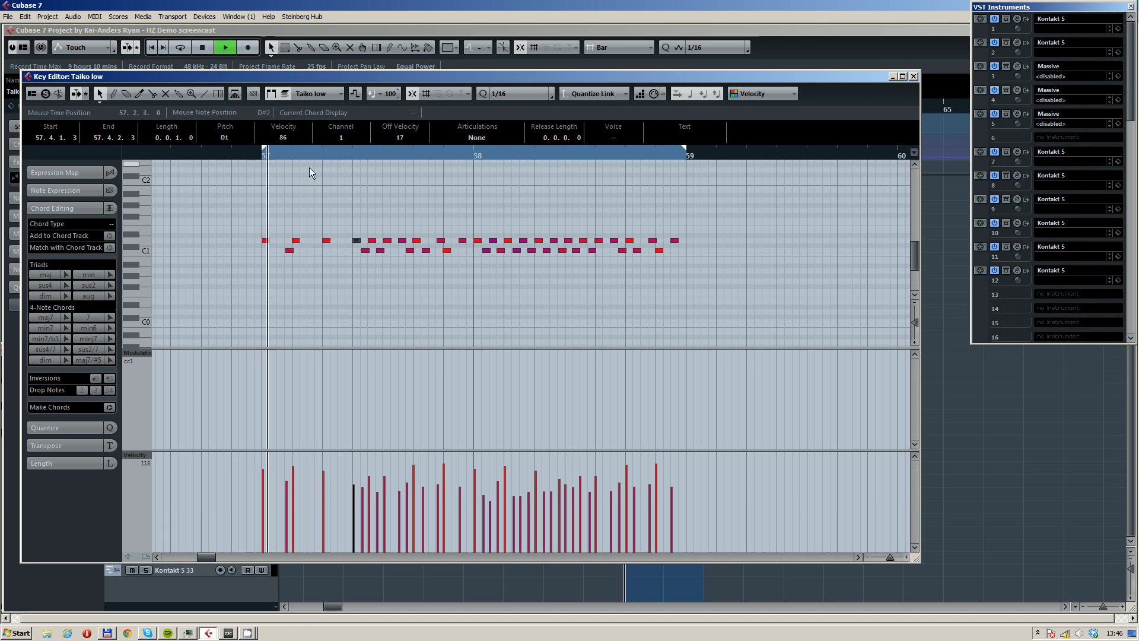
pyautogui.click(287, 250)
pyautogui.press('Delete')
pyautogui.press('space')
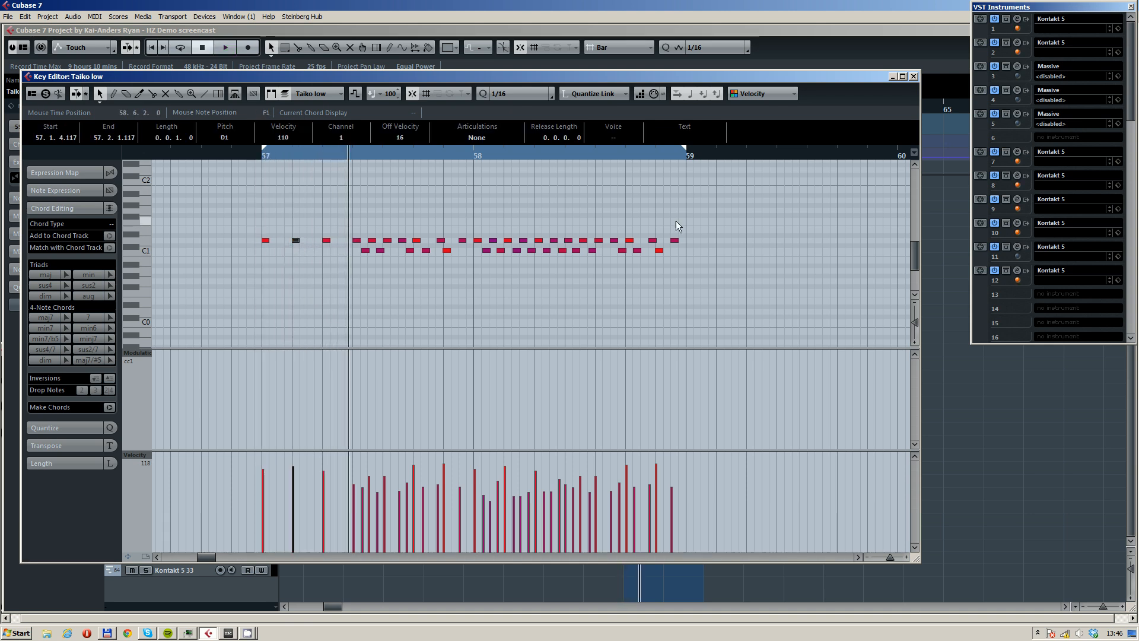
# - Delete all remaining C1 notes up to the end of bar 58
pyautogui.moveTo(748, 216); pyautogui.dragTo(469, 259)
pyautogui.moveTo(684, 245); pyautogui.dragTo(357, 261)
pyautogui.press('Delete')
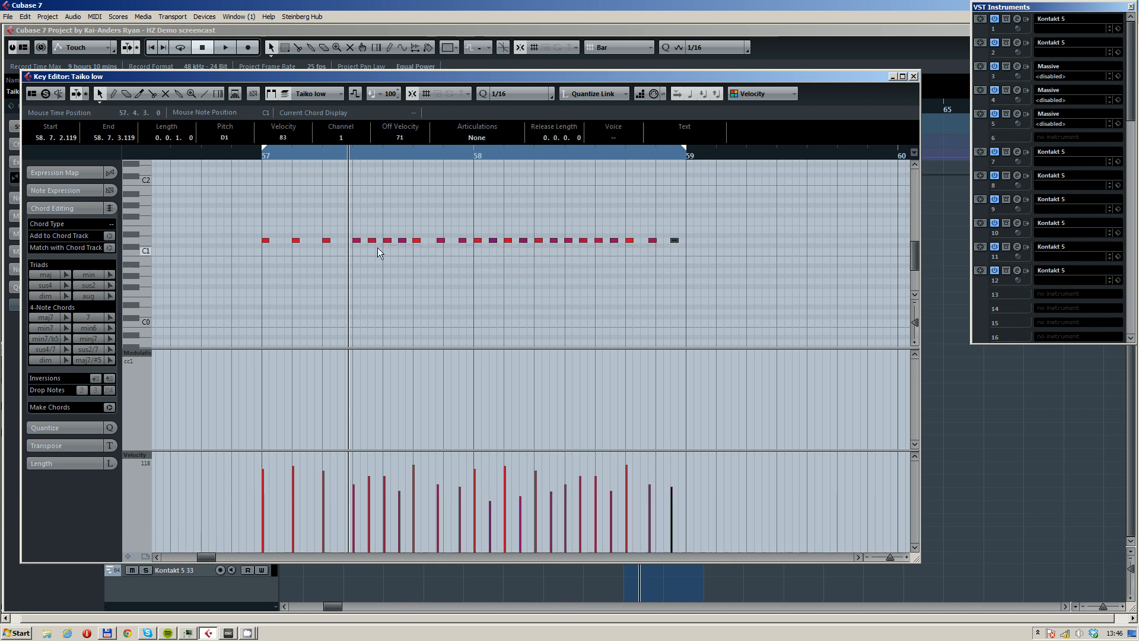
# - Thin out the D1 notes in the second half of bar 57 and delete all D1 notes in bar 58
pyautogui.moveTo(366, 223); pyautogui.dragTo(436, 232)
pyautogui.press('Delete')
pyautogui.press('Delete')
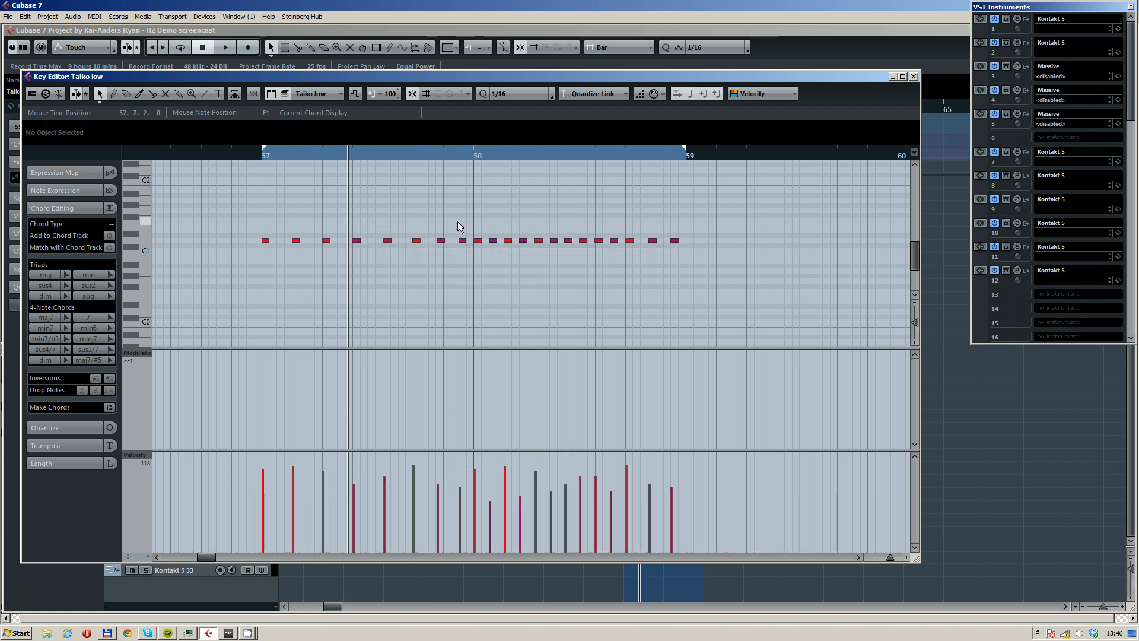
pyautogui.moveTo(688, 220); pyautogui.dragTo(448, 268)
pyautogui.press('Delete')
pyautogui.moveTo(496, 212); pyautogui.dragTo(397, 263)
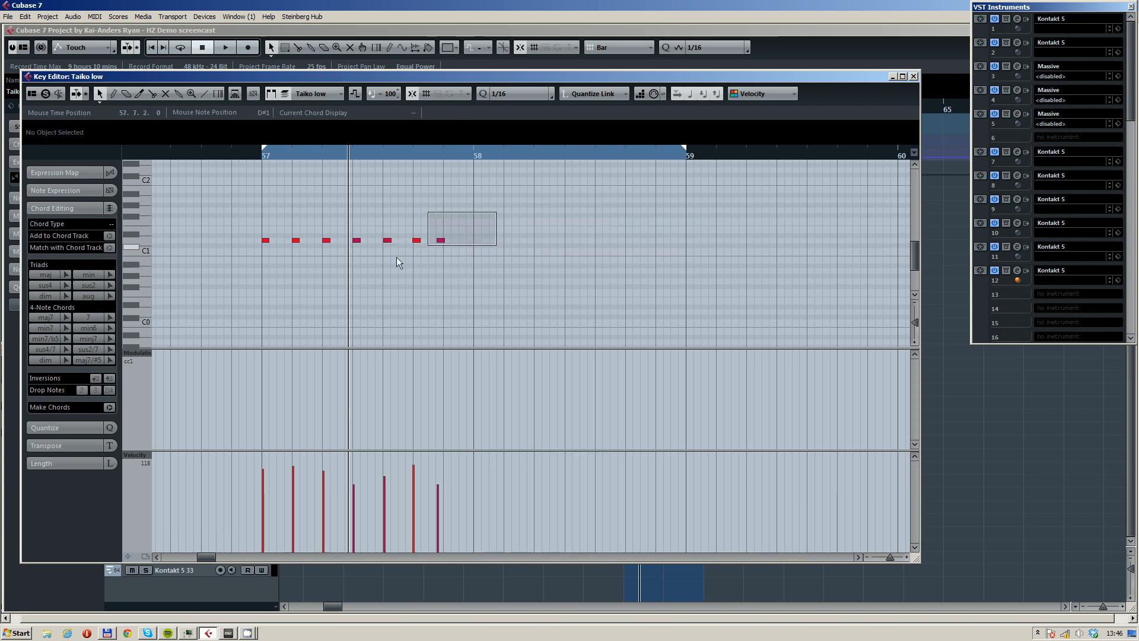
# - Duplicate all D1 notes of bar 57 into bar 58 with the quantize value set to 1/1
pyautogui.hotkey('ctrl', 'a')
pyautogui.click(524, 97)
pyautogui.click(508, 108)
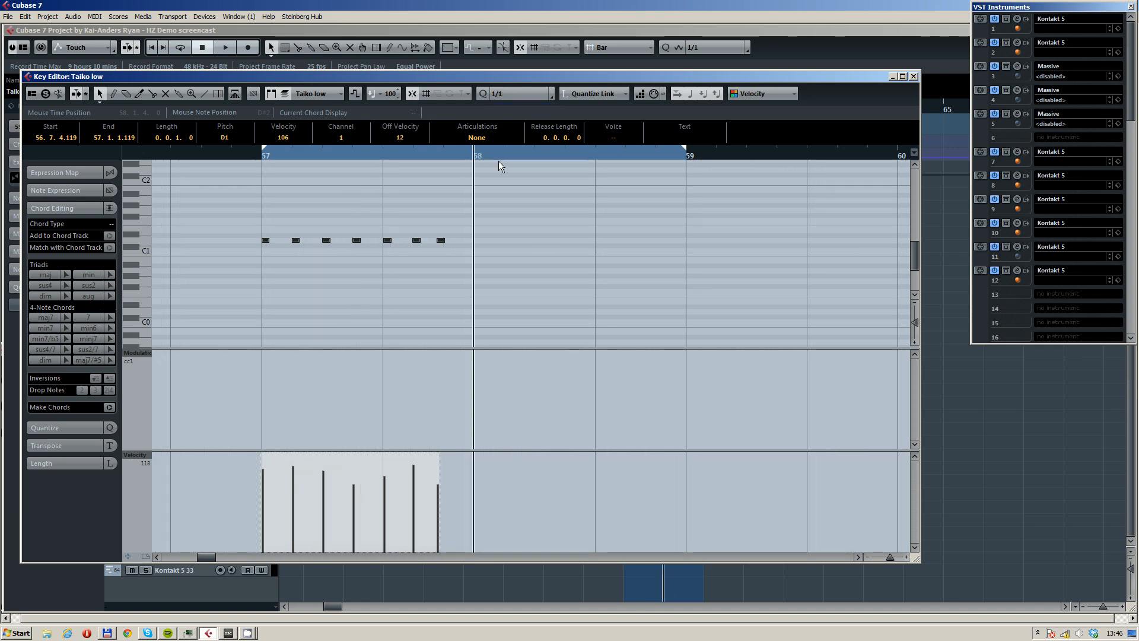
pyautogui.hotkey('ctrl', 'd')
# - Quantize all D1 notes in bars 57 and 58 to 1/4, play the part and deselect the notes
pyautogui.moveTo(682, 186); pyautogui.dragTo(257, 261)
pyautogui.click(522, 94)
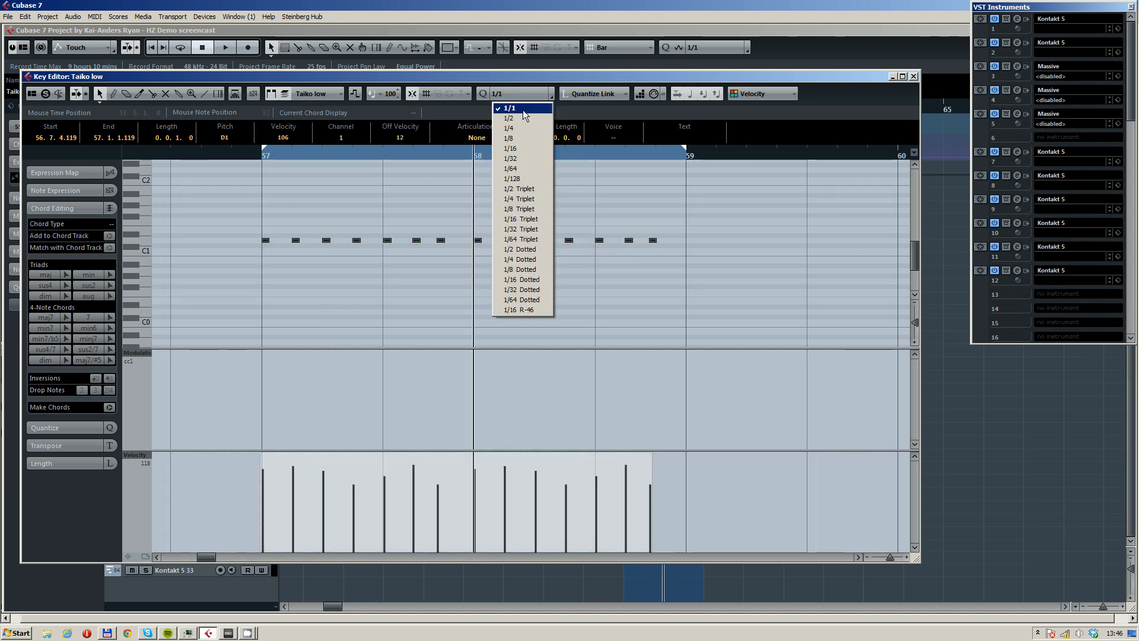
pyautogui.click(531, 128)
pyautogui.press('q')
pyautogui.press('space')
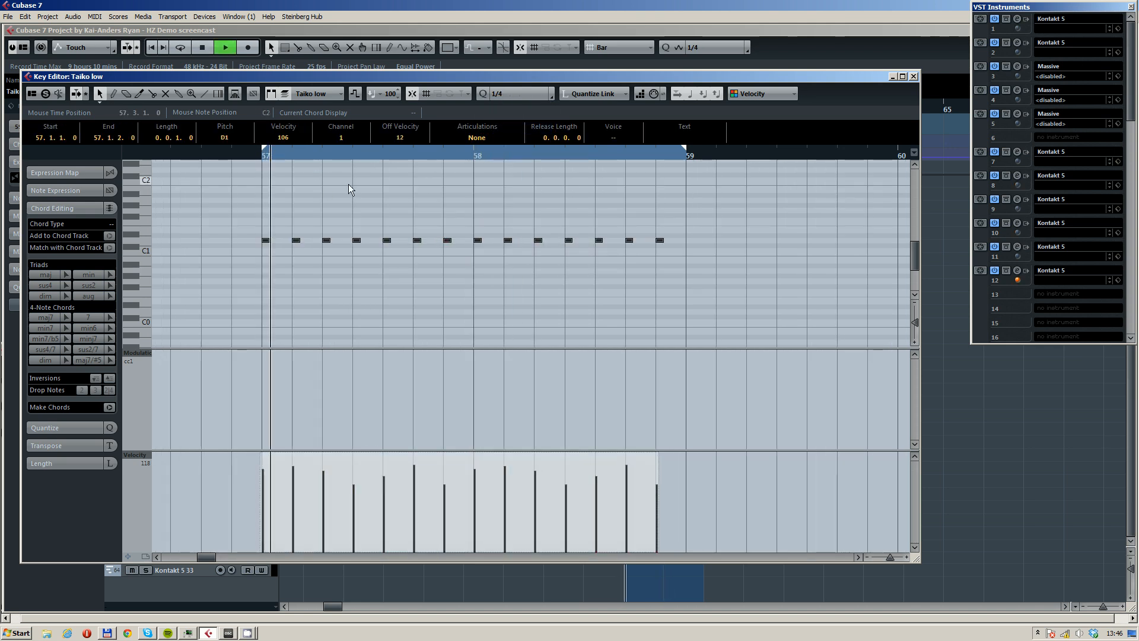
pyautogui.click(379, 191)
# - Set the quantize value to 1/8 and record short extra C1 and D1 hits over the pattern from bar 57
pyautogui.click(511, 94)
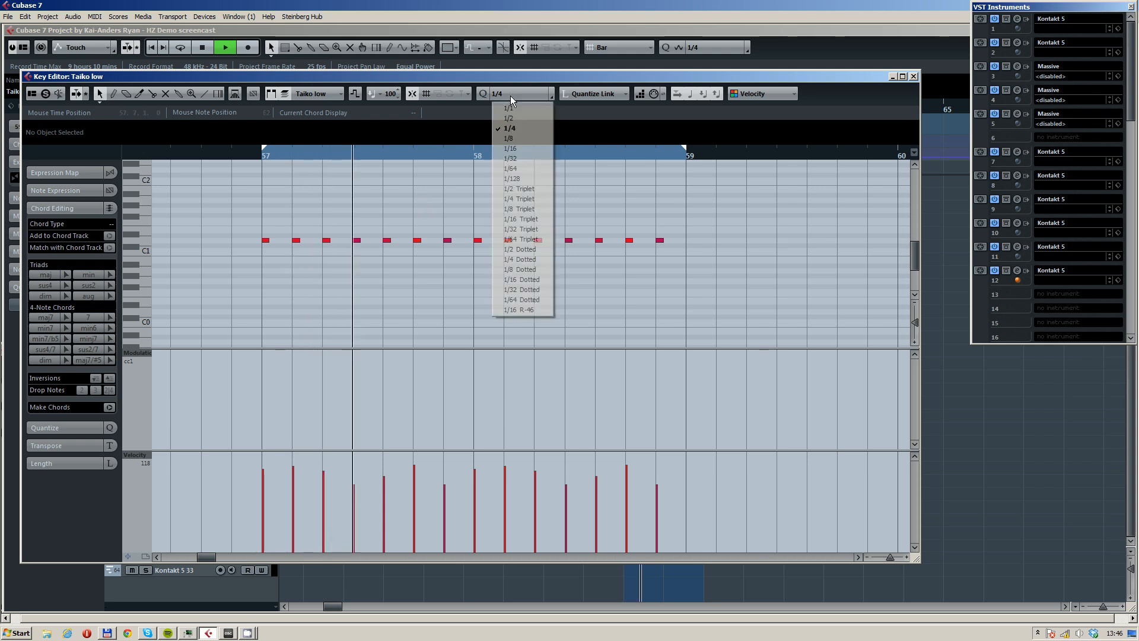
pyautogui.click(536, 140)
pyautogui.press('space')
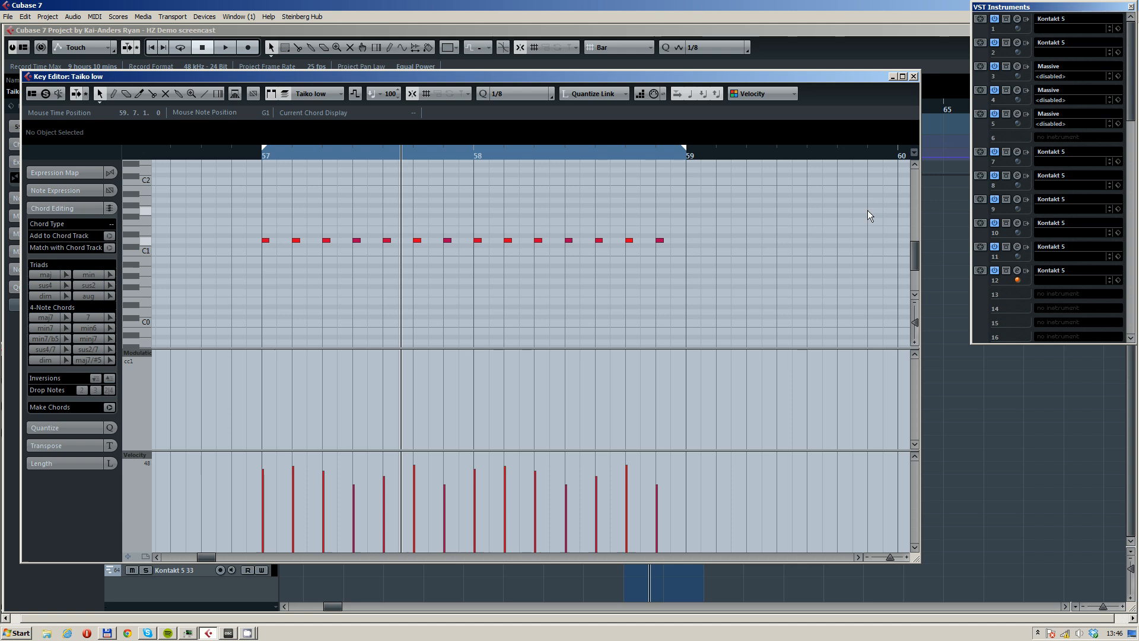
pyautogui.click(272, 154)
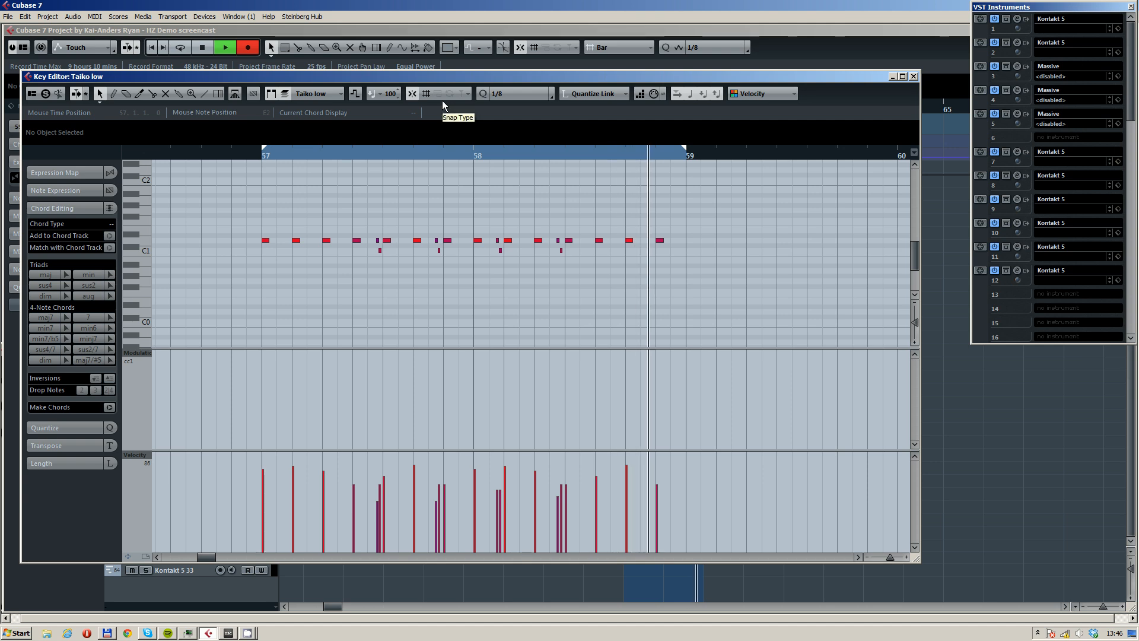
pyautogui.press('space')
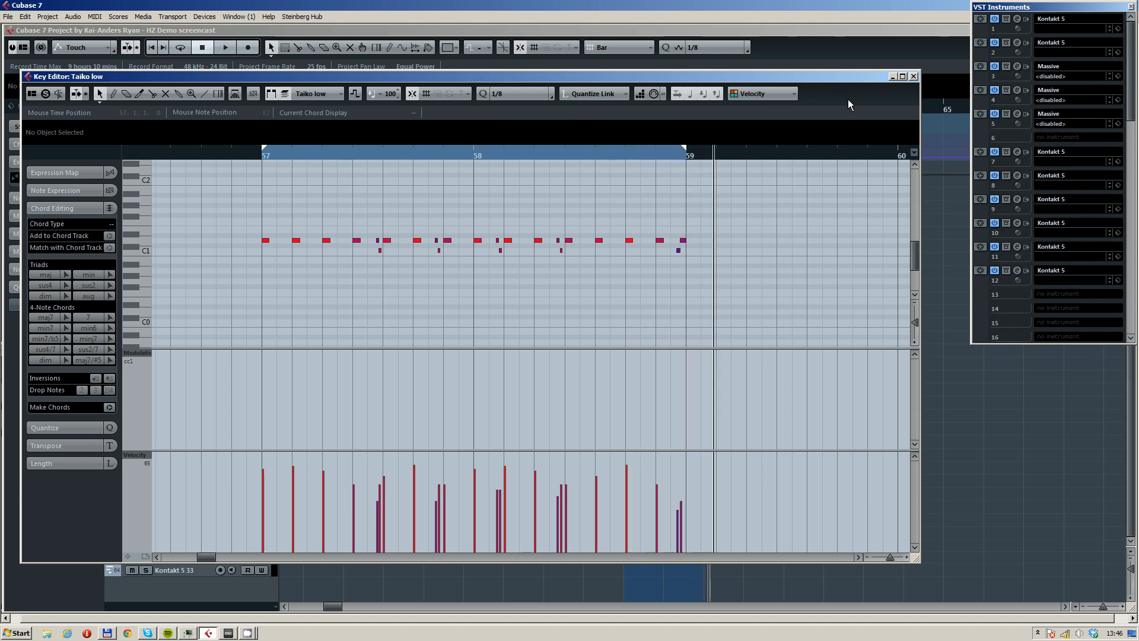
# - Audition further FabFilter Saturn presets on the Taiko part, from Back in the Day to Bit Crush Sequence 02 bM
pyautogui.click(262, 155)
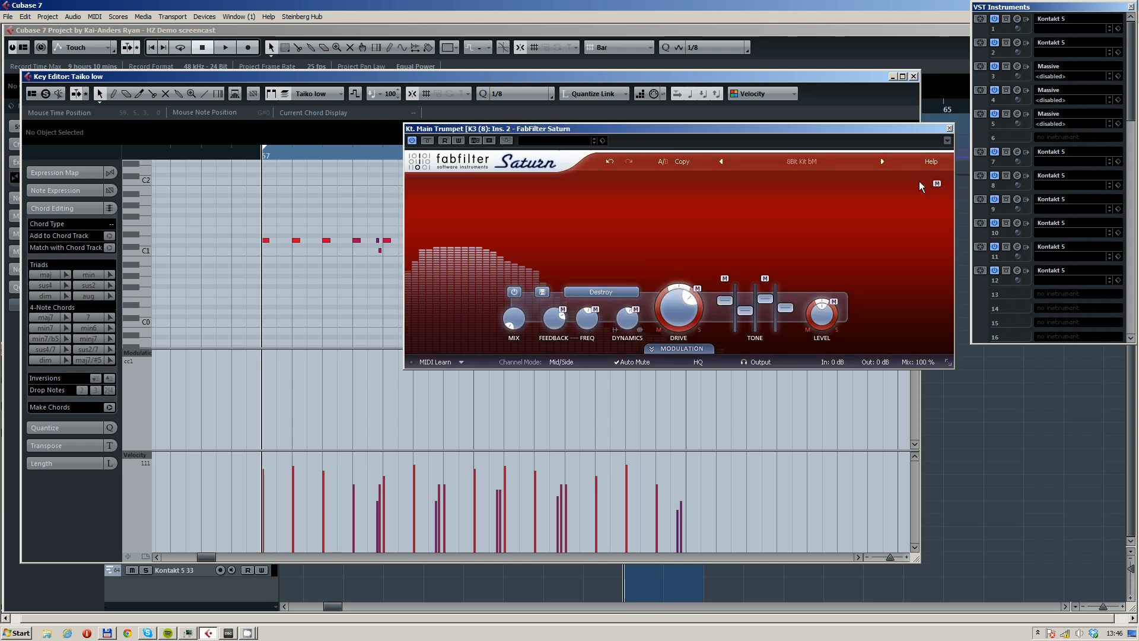
pyautogui.click(882, 159)
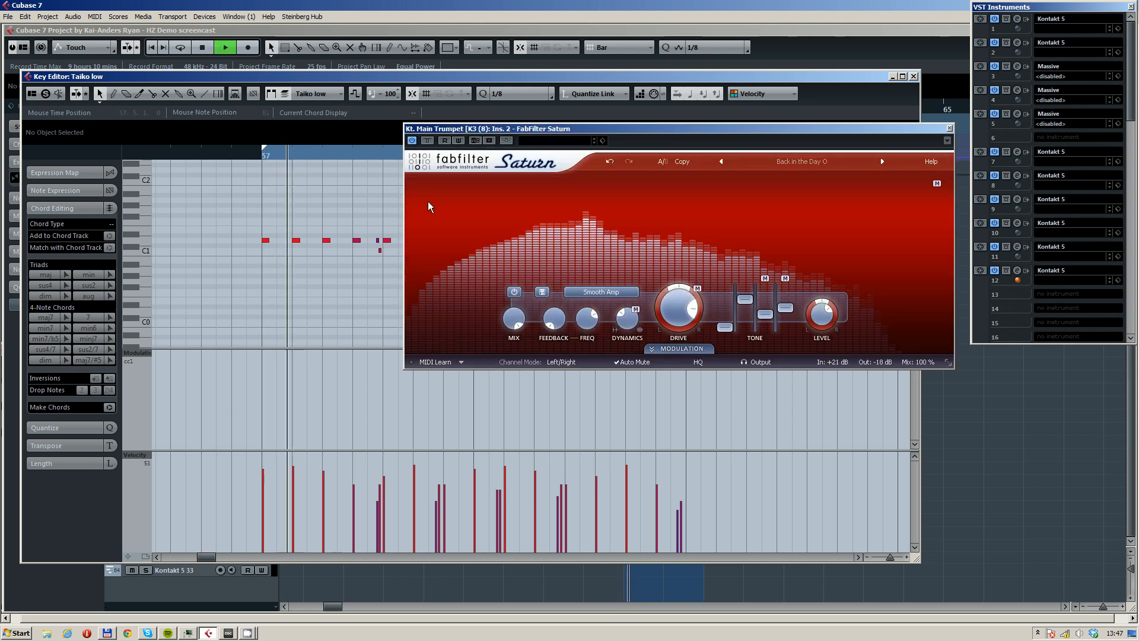
pyautogui.click(883, 161)
pyautogui.click(882, 161)
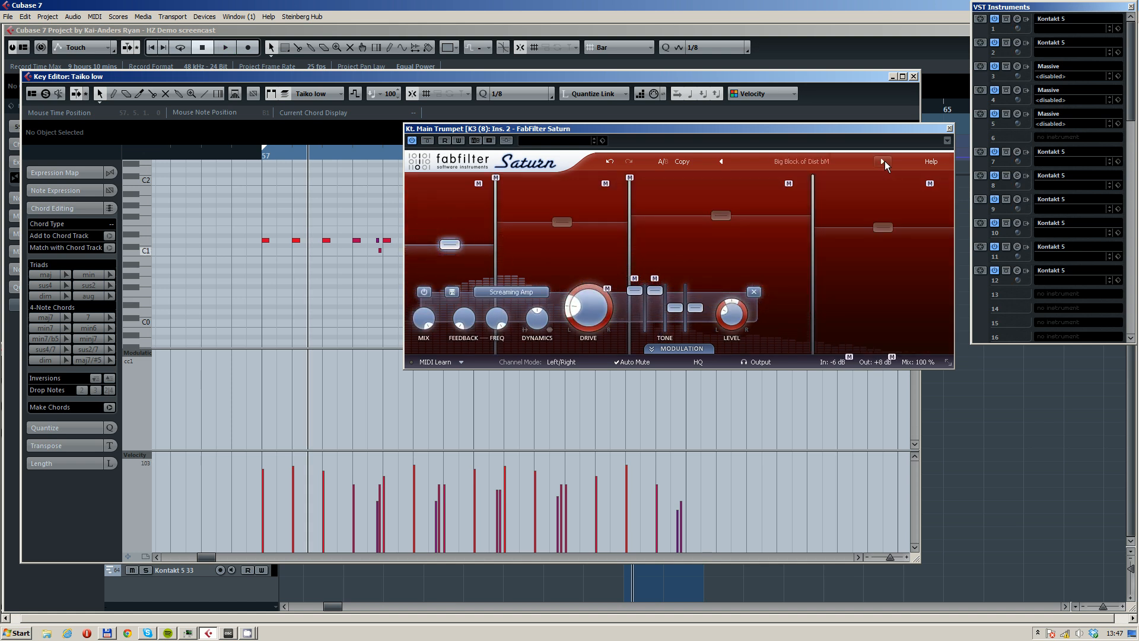
pyautogui.click(882, 161)
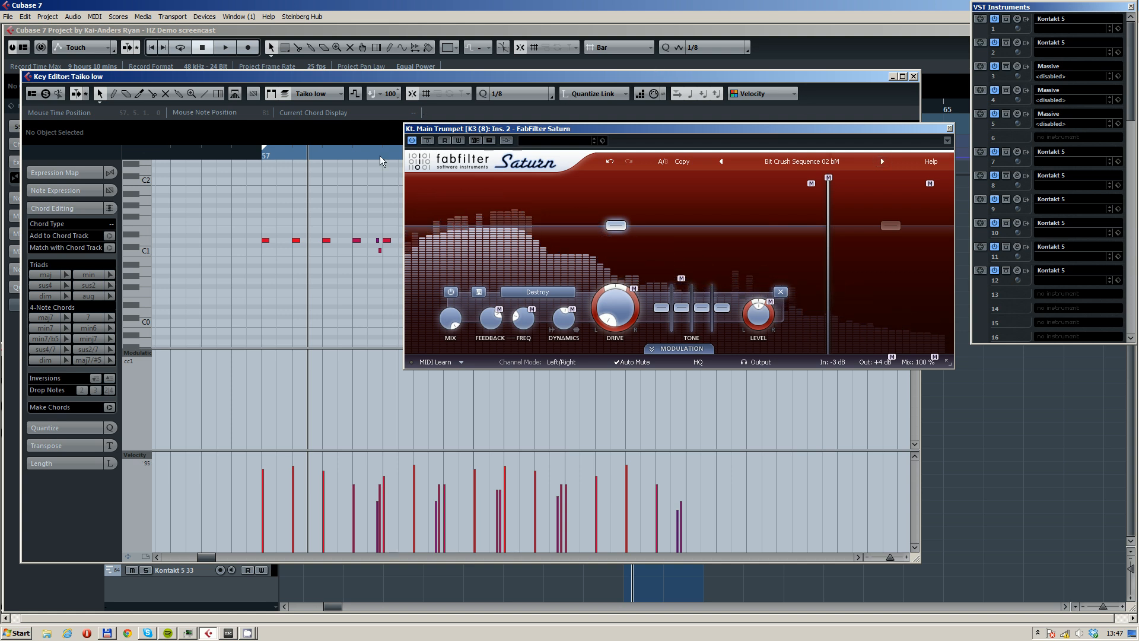
# - Play the part from bar 57 and lower Saturn's Band 1 level in the Bit Crush Sequence 02 bM preset
pyautogui.click(262, 155)
pyautogui.press('space')
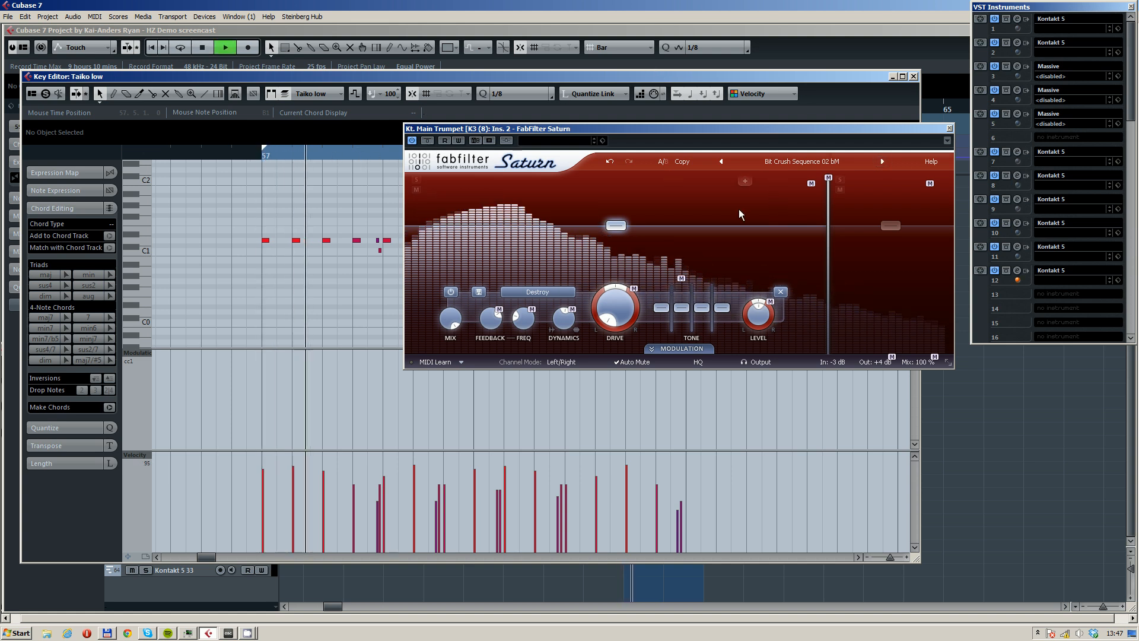
pyautogui.moveTo(614, 225); pyautogui.dragTo(614, 253)
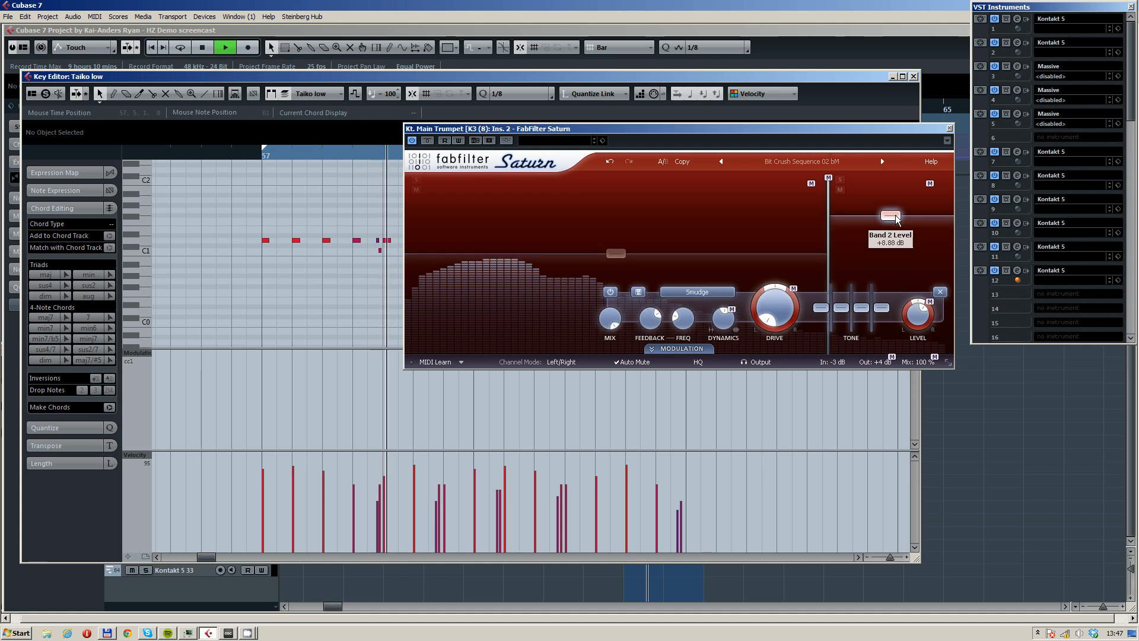
# - Step Saturn through Boutique 02 bM and Break My Loop 02 bM to the Early SynDrum Robotizer preset
pyautogui.click(882, 161)
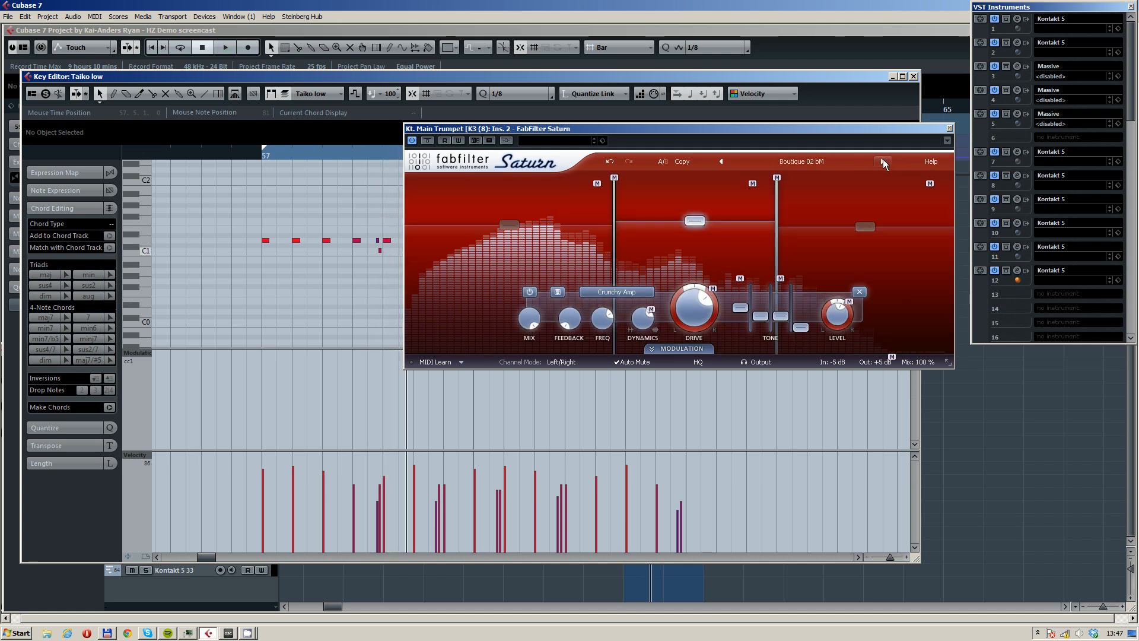
pyautogui.click(881, 161)
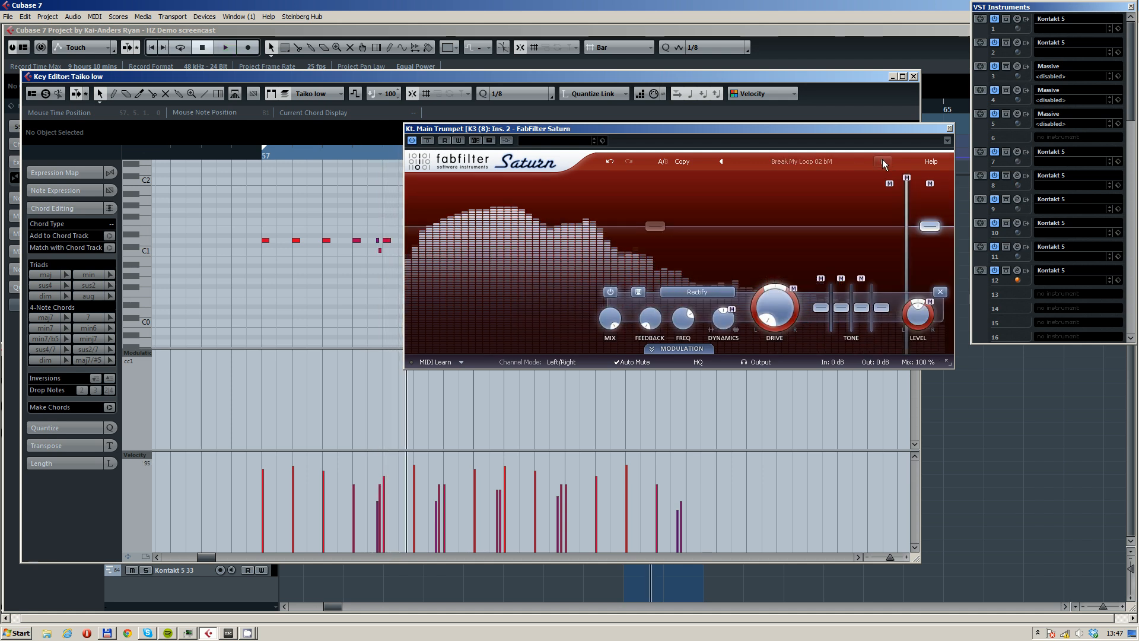
pyautogui.click(882, 160)
pyautogui.click(882, 160)
pyautogui.click(882, 161)
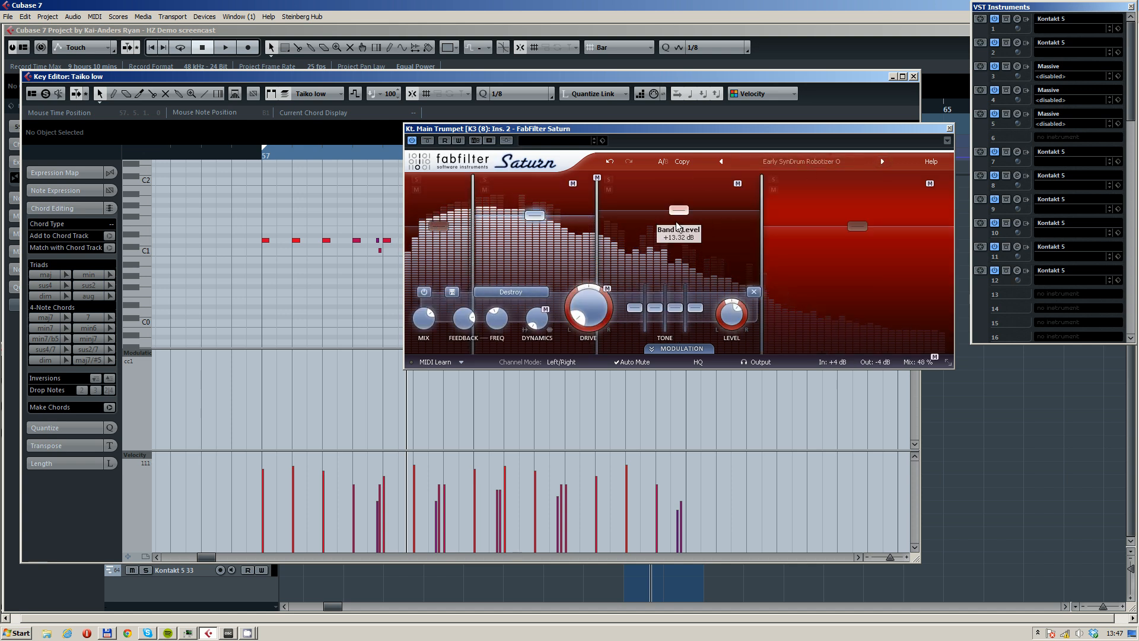
# - Raise Saturn's Band 1 level, pull Bands 2 and 4 fully down and set Band 3 to +4.44 dB
pyautogui.moveTo(679, 210); pyautogui.dragTo(678, 275)
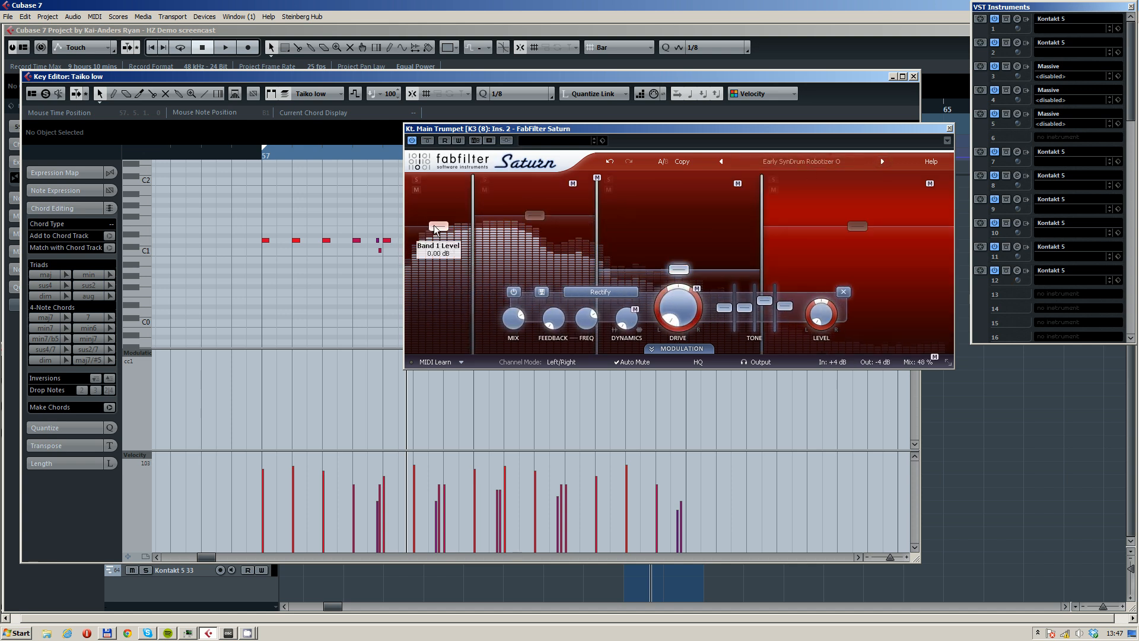
pyautogui.moveTo(438, 227); pyautogui.dragTo(438, 198)
pyautogui.moveTo(535, 215); pyautogui.dragTo(535, 269)
pyautogui.click(679, 270)
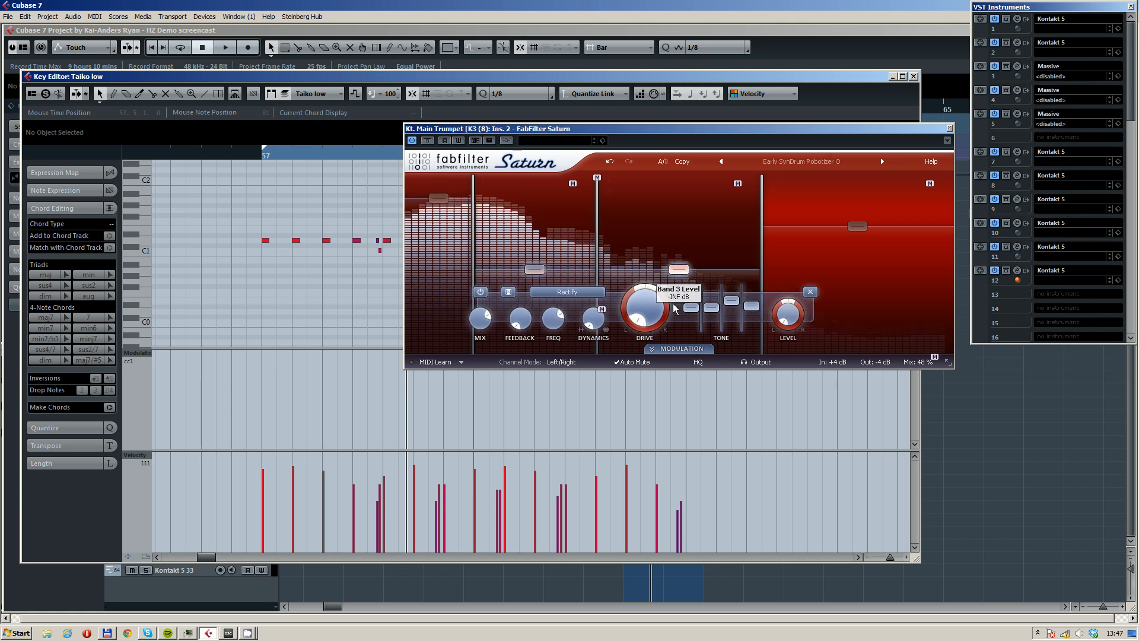
pyautogui.moveTo(883, 225); pyautogui.dragTo(881, 274)
pyautogui.moveTo(540, 270)
pyautogui.mouseDown()
pyautogui.moveTo(540, 216)
pyautogui.moveTo(539, 276)
pyautogui.mouseUp()
pyautogui.moveTo(678, 270); pyautogui.dragTo(685, 218)
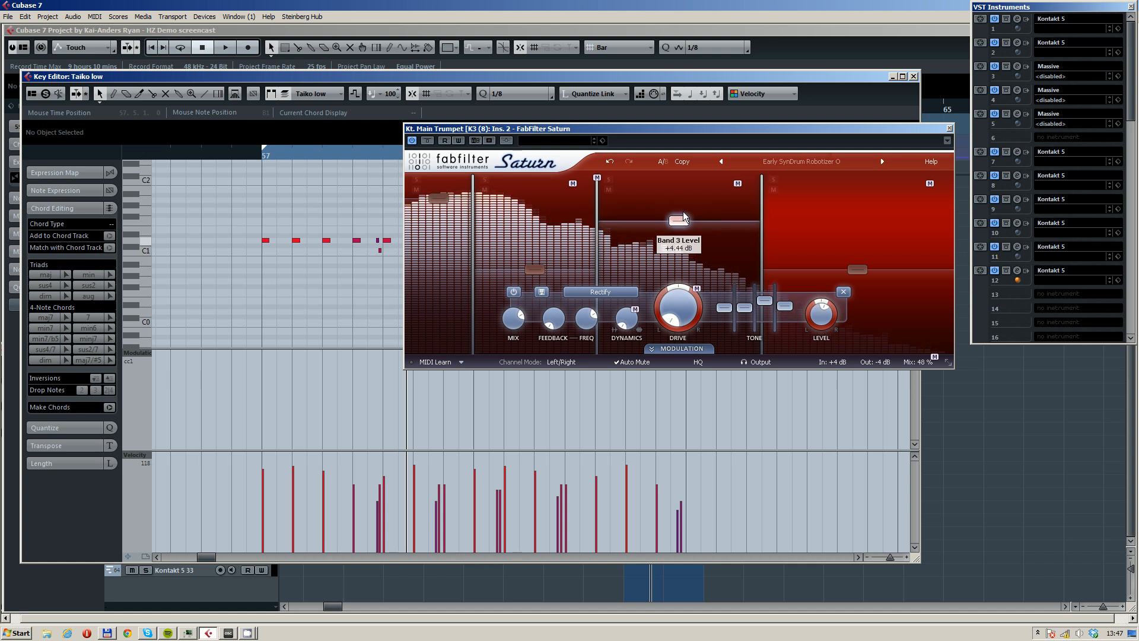
# - Raise the drive of Saturn's Band 3 and Band 1
pyautogui.moveTo(674, 297); pyautogui.dragTo(664, 212)
pyautogui.click(438, 246)
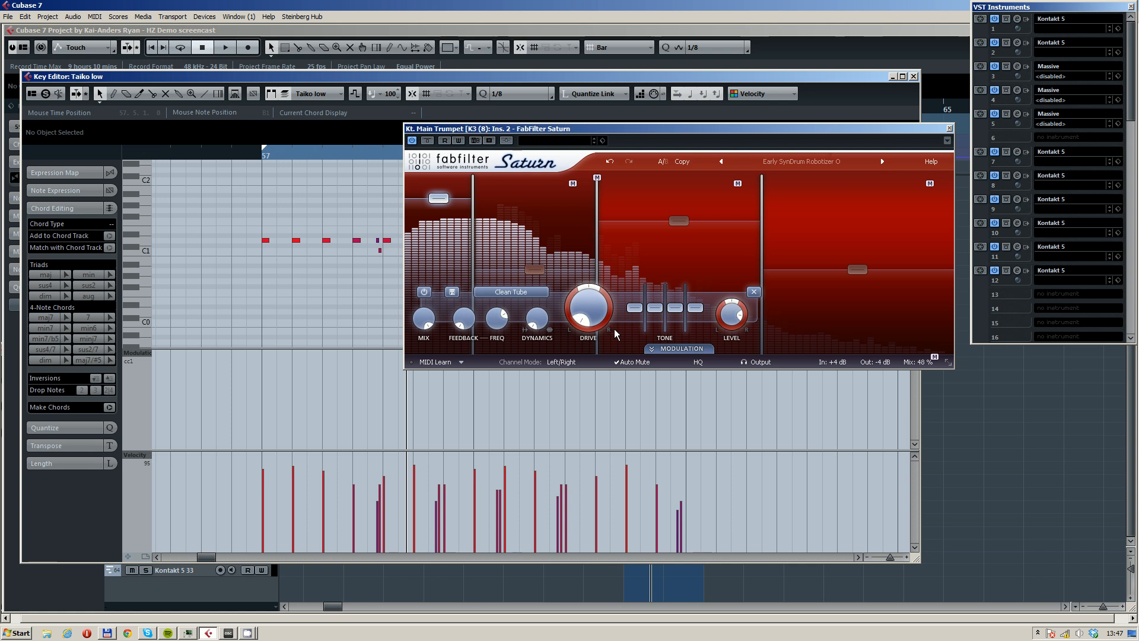
pyautogui.moveTo(592, 309); pyautogui.dragTo(585, 210)
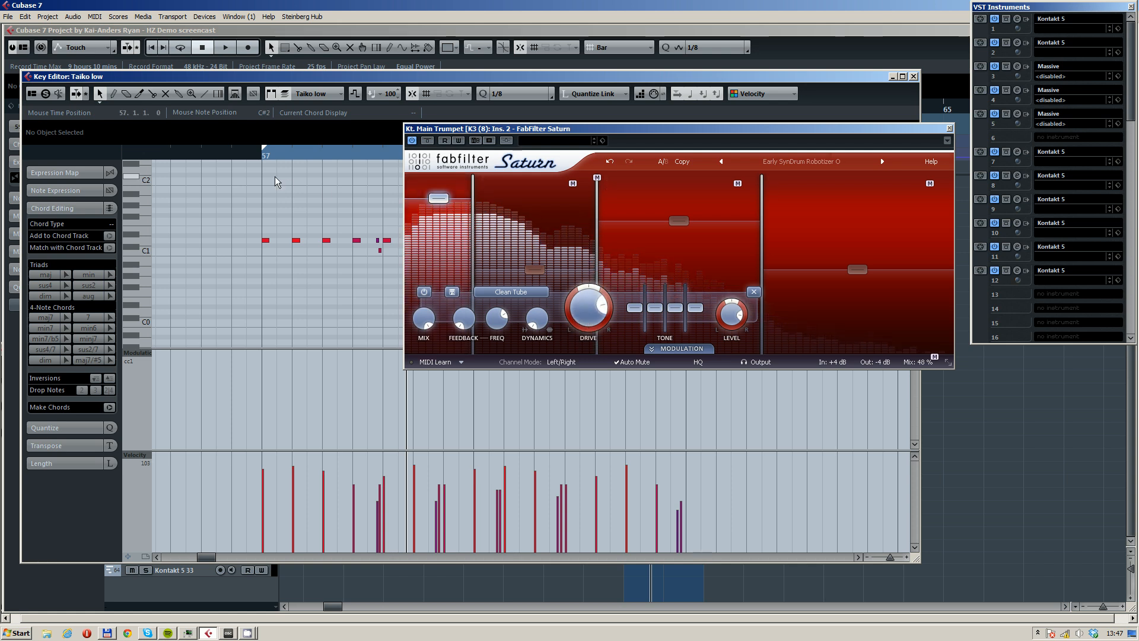
# - Play the Taiko part and switch Saturn through Fudge Ripple to the Funky Crunch FL preset
pyautogui.press('space')
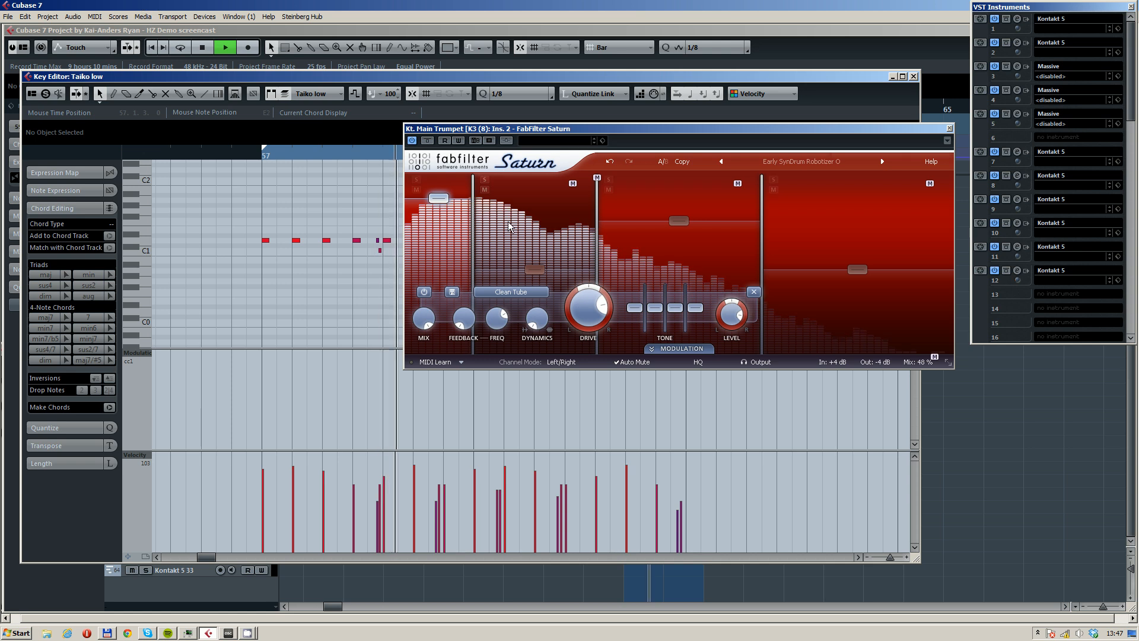
pyautogui.click(882, 161)
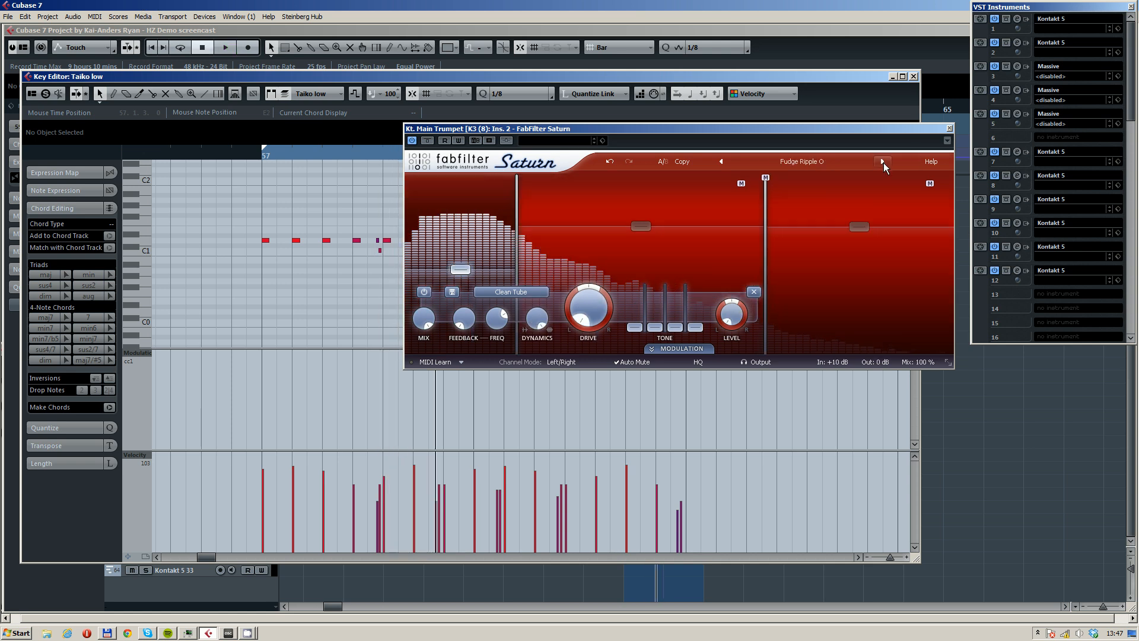
pyautogui.click(882, 162)
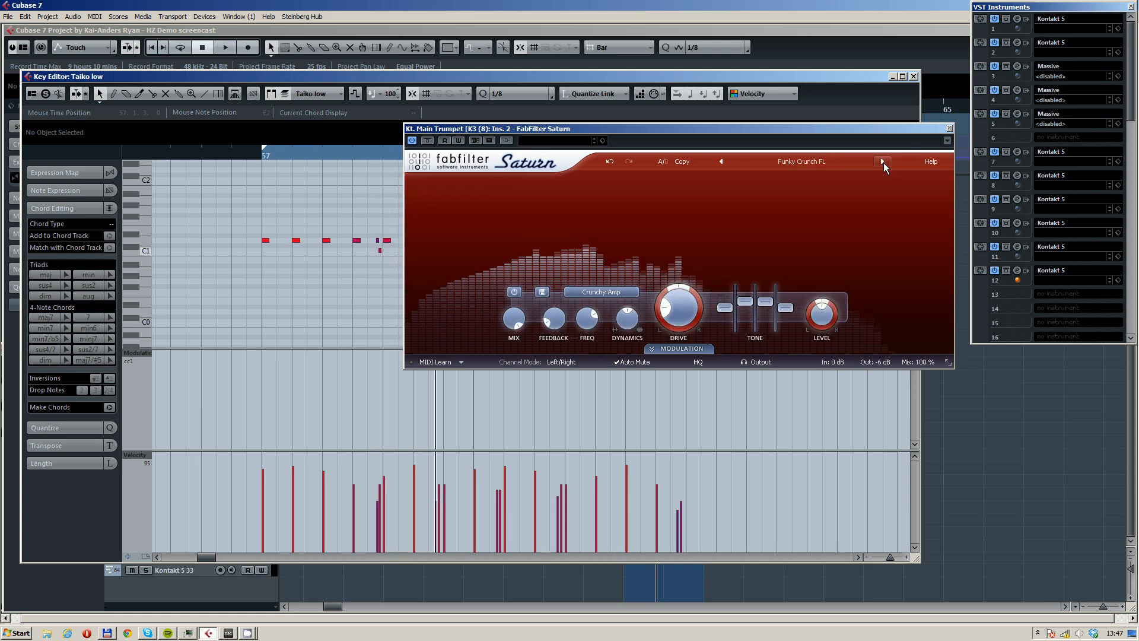
# - Switch Saturn to the Lo-finator bM preset, pull Band 2's level fully down and select Band 1
pyautogui.click(883, 161)
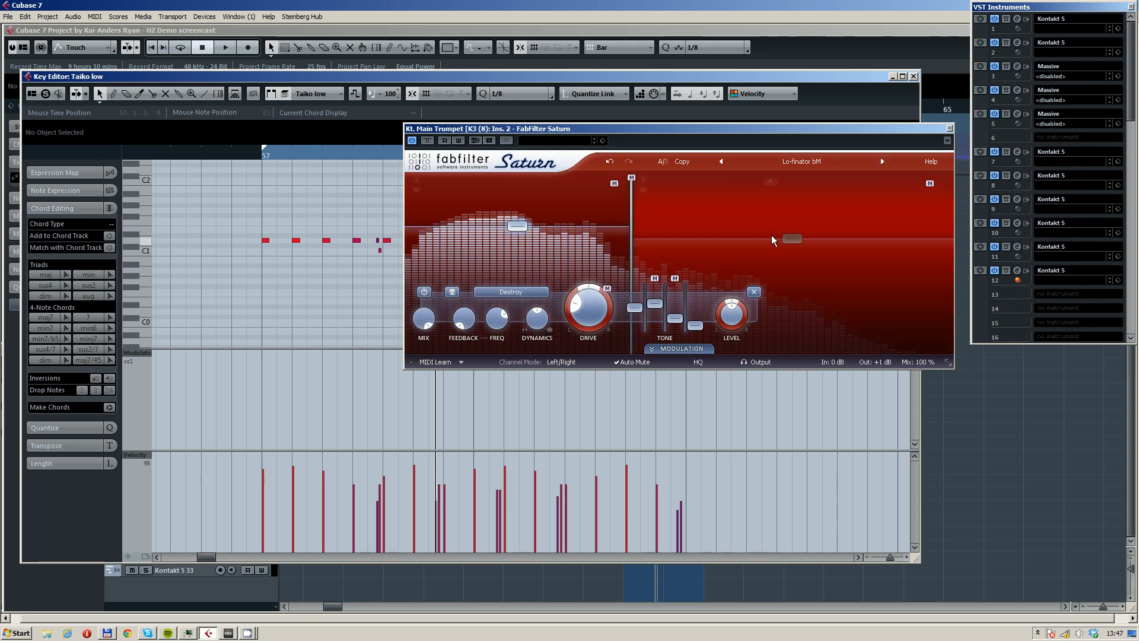
pyautogui.moveTo(792, 238); pyautogui.dragTo(798, 343)
pyautogui.click(528, 254)
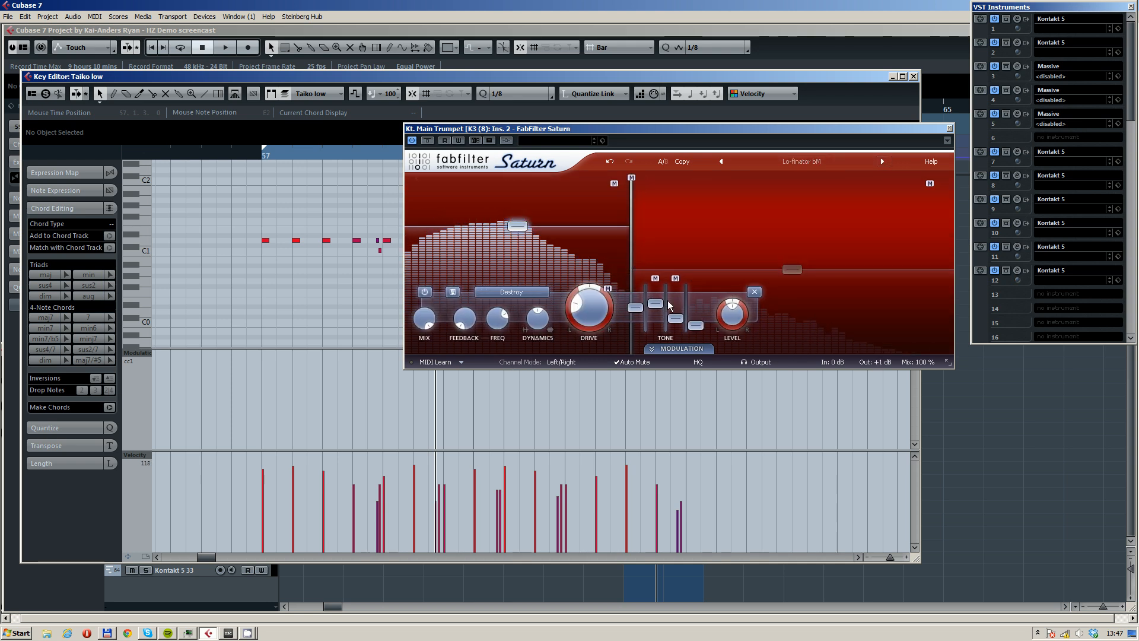
# - Set Band 1's drive to about 16 % and its bass to +24 dB, and pull its other three tone controls fully down
pyautogui.moveTo(596, 251); pyautogui.dragTo(586, 324)
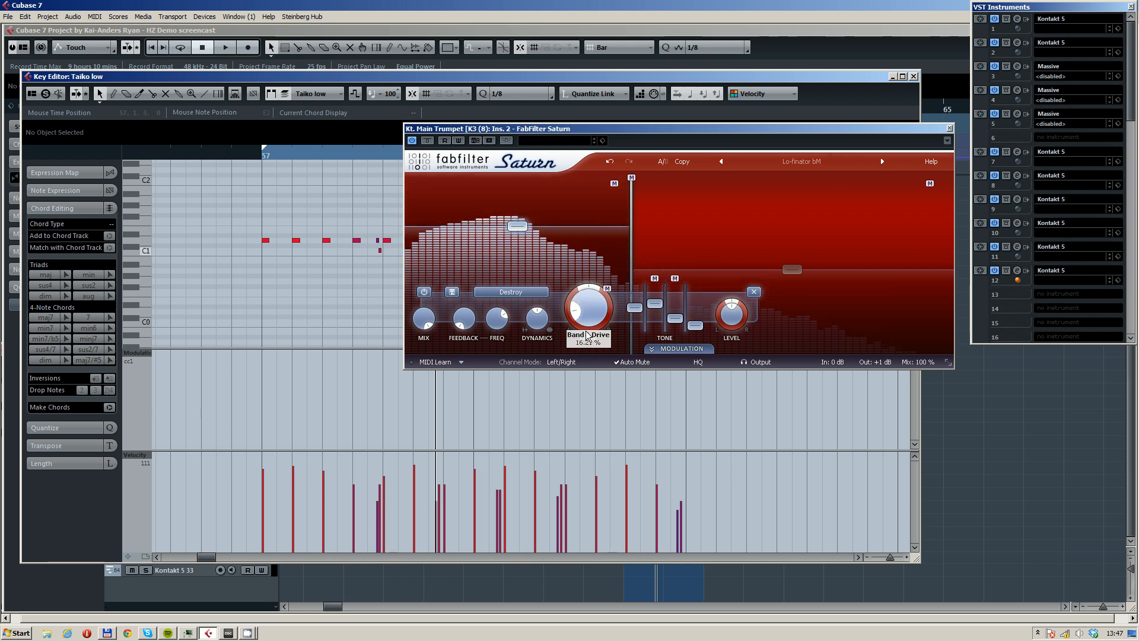
pyautogui.moveTo(654, 309); pyautogui.dragTo(675, 340)
pyautogui.moveTo(694, 327); pyautogui.dragTo(693, 349)
pyautogui.moveTo(638, 313); pyautogui.dragTo(638, 289)
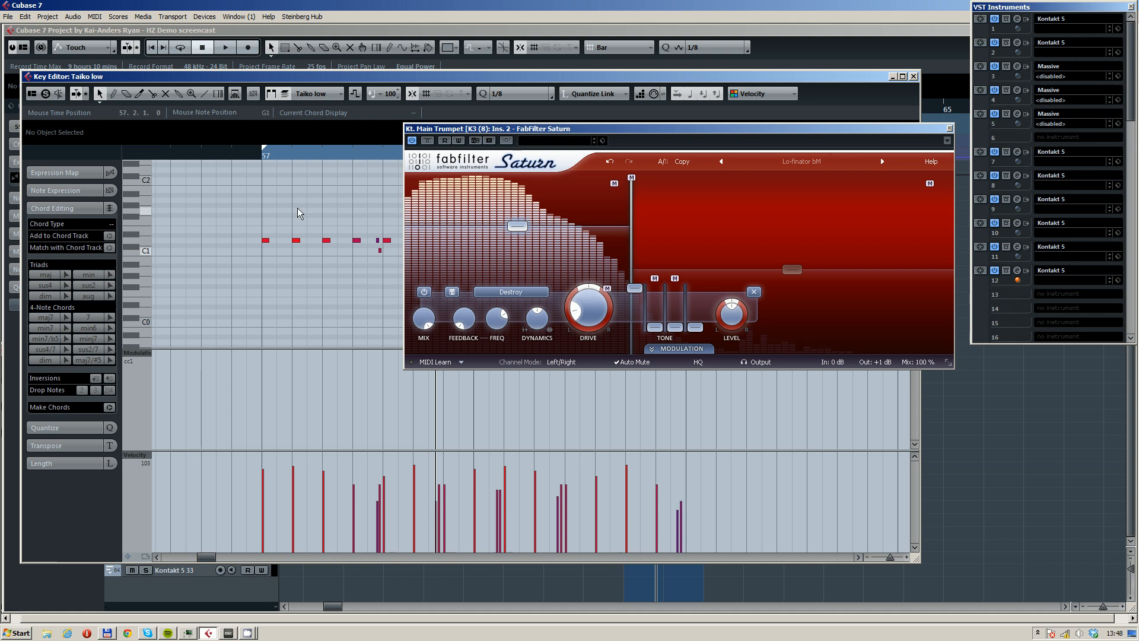
# - Play the Taiko part from bar 57, set Saturn's Band 1 level to -4.44 dB and raise Band 2's level
pyautogui.click(259, 157)
pyautogui.press('space')
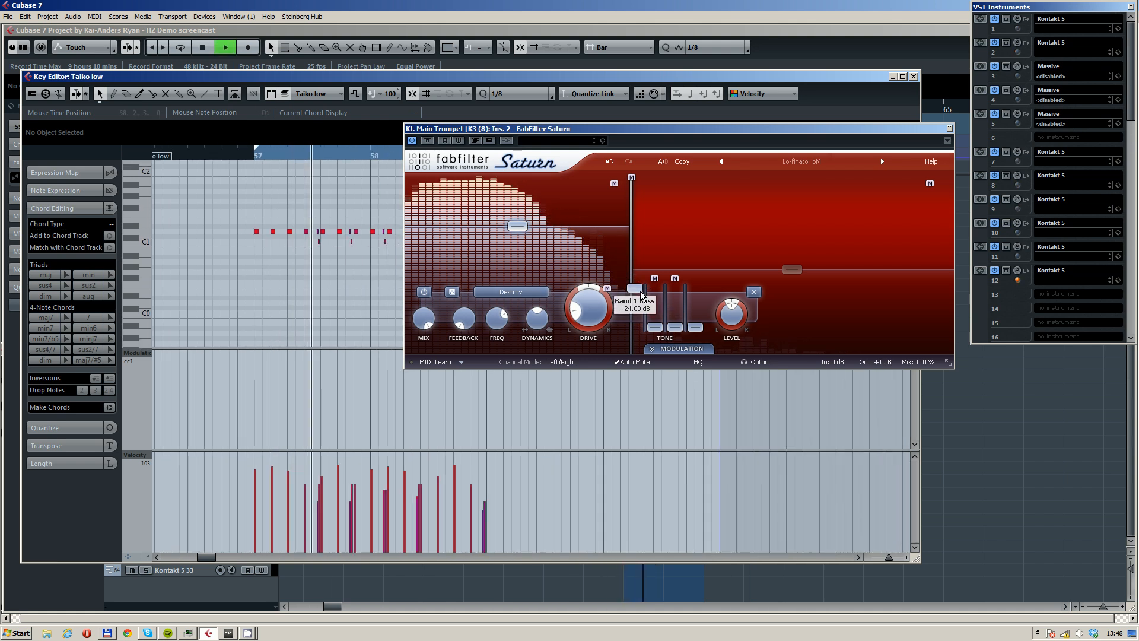
pyautogui.moveTo(516, 226); pyautogui.dragTo(515, 235)
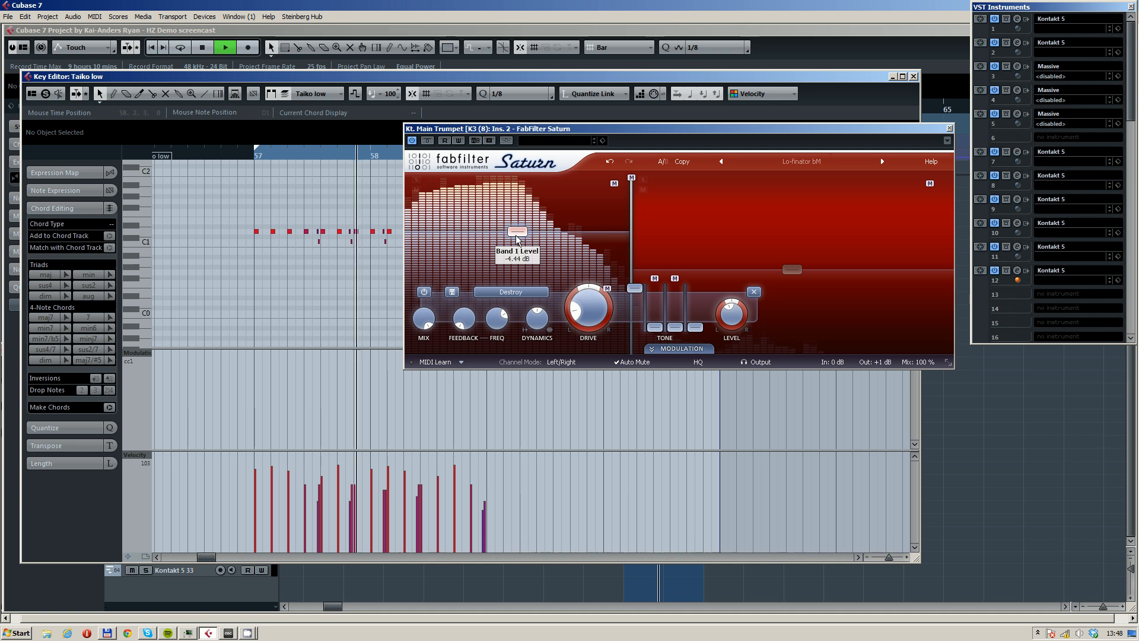
pyautogui.moveTo(789, 270)
pyautogui.mouseDown()
pyautogui.moveTo(789, 239)
pyautogui.moveTo(791, 249)
pyautogui.mouseUp()
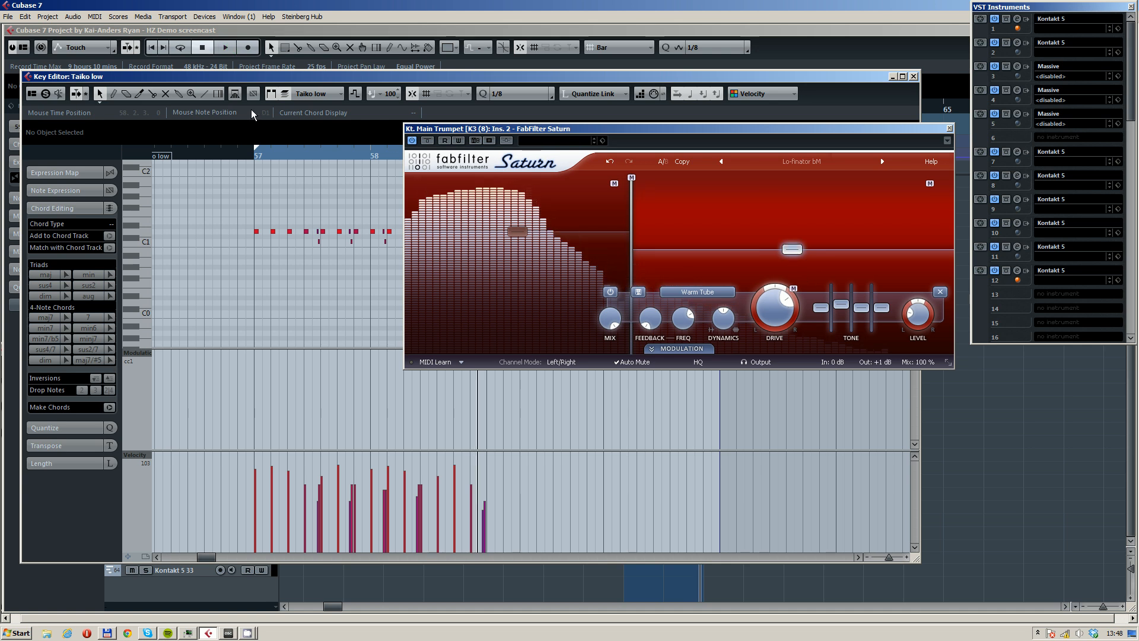
# - Place the playhead before bar 57, enable Saturn's automation read and write, and pull Band 2's level fully down
pyautogui.click(239, 154)
pyautogui.moveTo(244, 159); pyautogui.dragTo(220, 158)
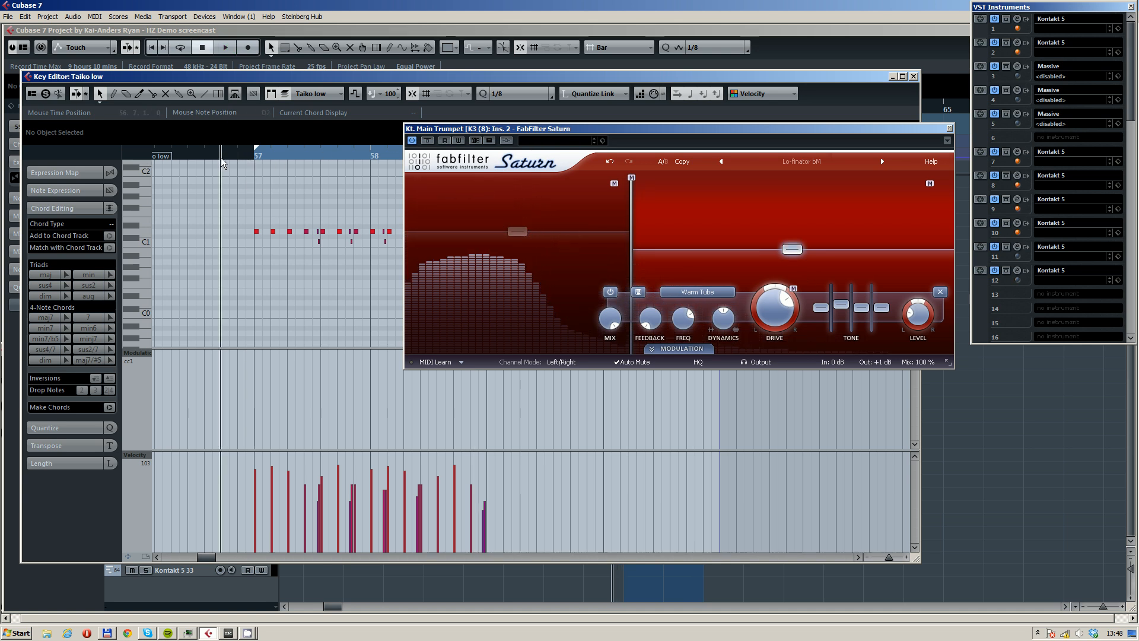
pyautogui.click(459, 141)
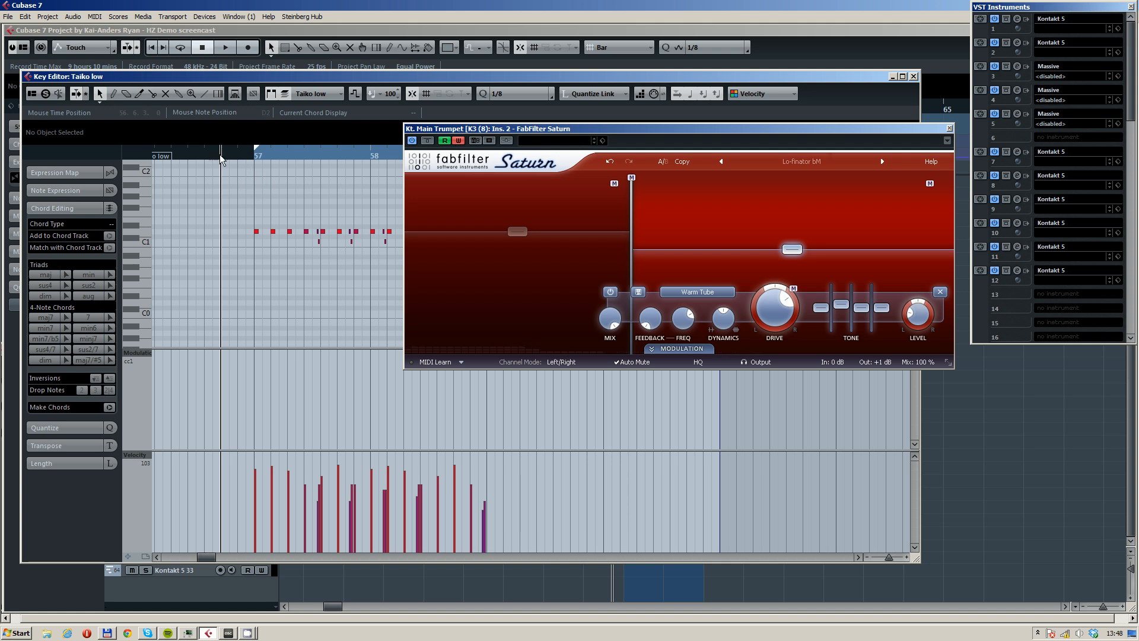
pyautogui.moveTo(792, 249); pyautogui.dragTo(794, 281)
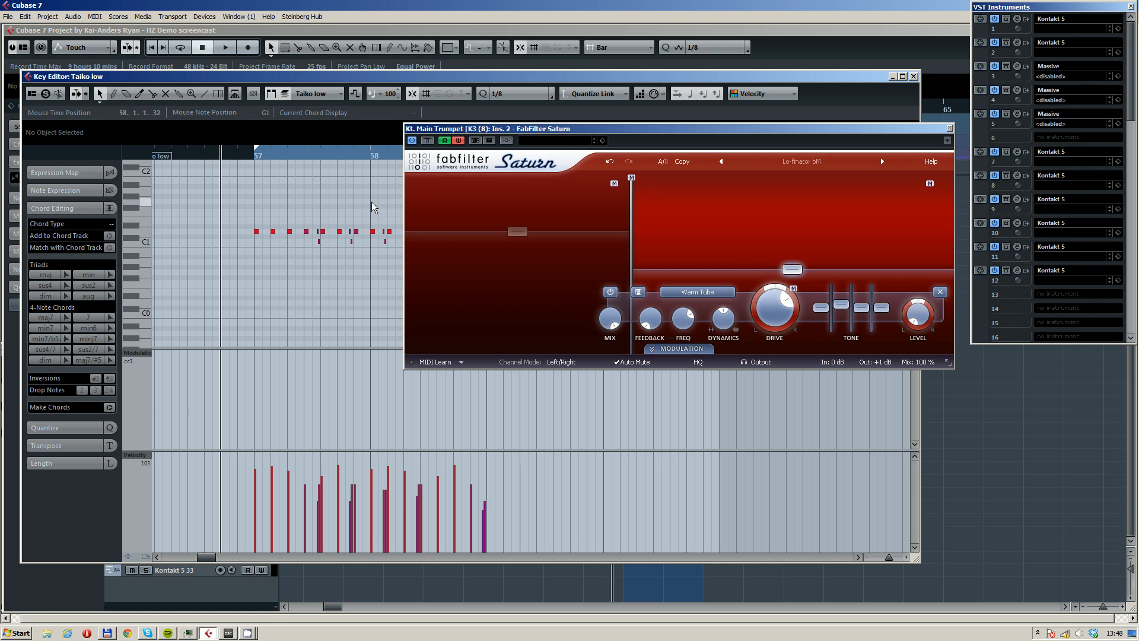
# - Select all Taiko notes in bars 57 and 58, set the quantize value to 1/1 and duplicate the notes into bars 59 and 60
pyautogui.scroll(-2, 374, 199)
pyautogui.moveTo(457, 133); pyautogui.dragTo(711, 177)
pyautogui.moveTo(454, 205); pyautogui.dragTo(311, 297)
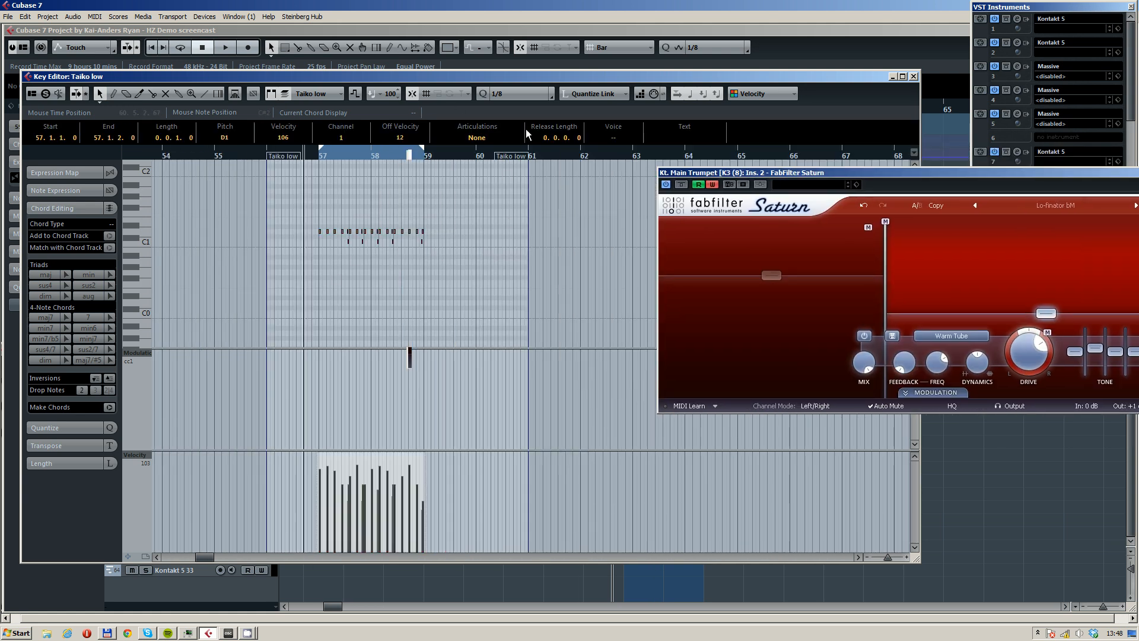
pyautogui.click(516, 93)
pyautogui.click(524, 108)
pyautogui.hotkey('alt', 'd')
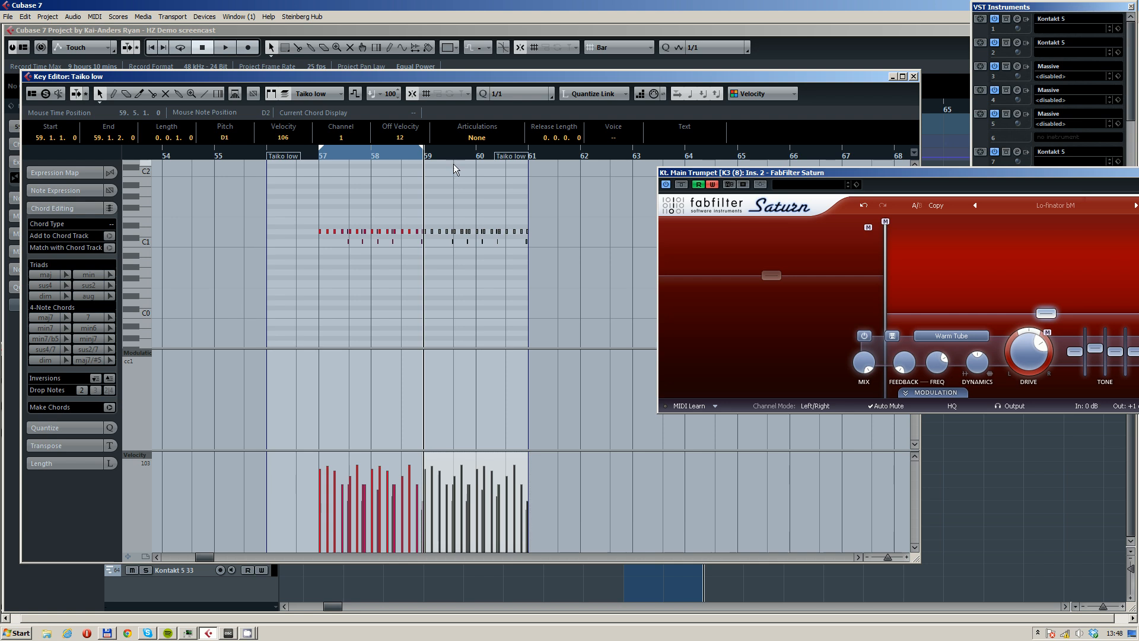
# - Extend the cycle range to bar 61 and place the playhead just before bar 57
pyautogui.scroll(3, 429, 213)
pyautogui.moveTo(435, 196); pyautogui.dragTo(406, 154)
pyautogui.scroll(-2, 343, 191)
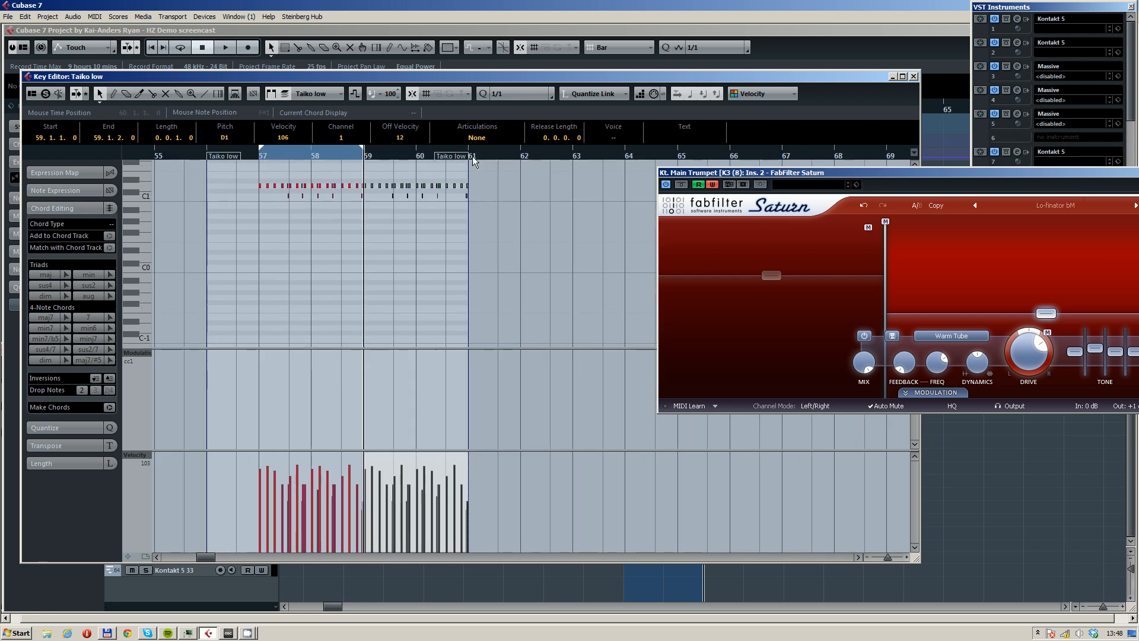
pyautogui.moveTo(278, 162); pyautogui.dragTo(318, 162)
pyautogui.click(279, 158)
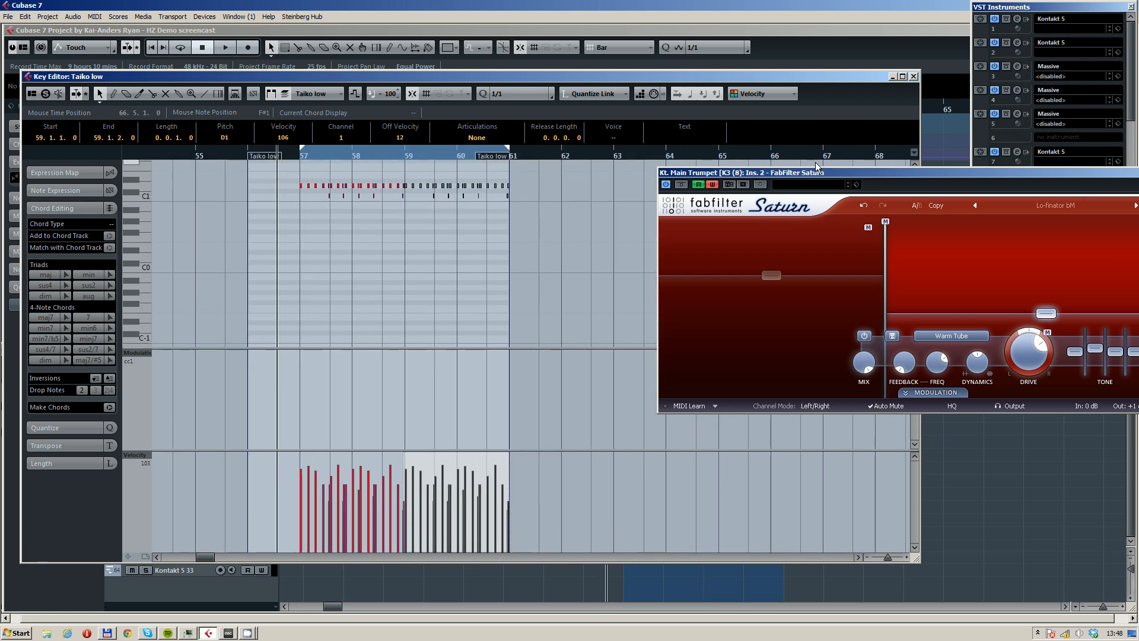
# - Write Saturn automation that raises Band 2's level from -INF during playback, and play the result back
pyautogui.moveTo(815, 163); pyautogui.dragTo(562, 112)
pyautogui.press('space')
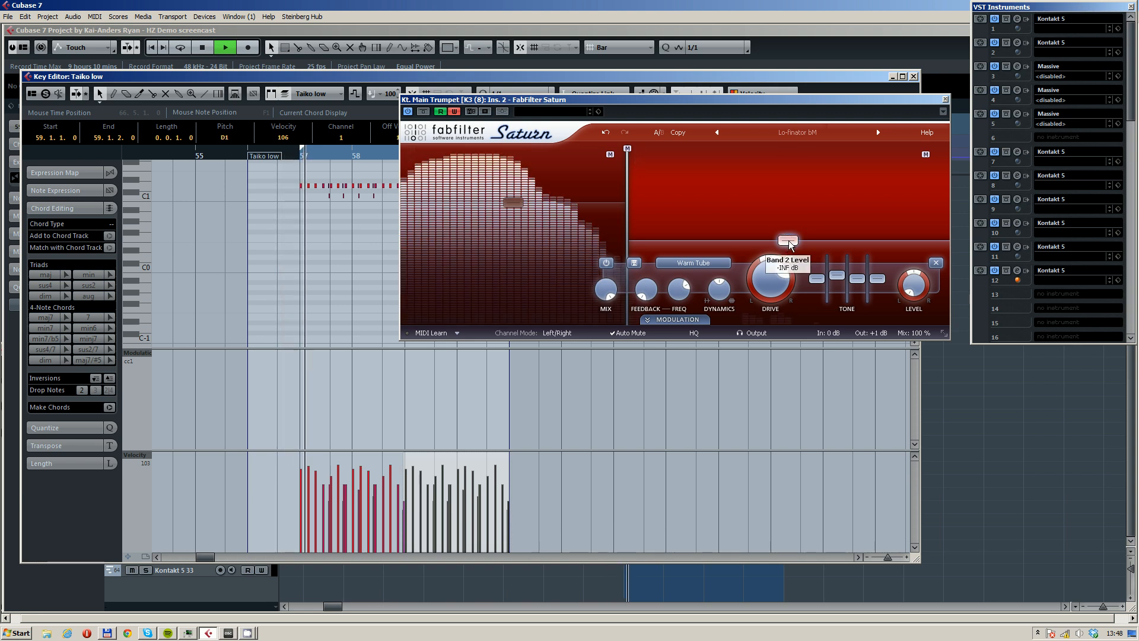
pyautogui.moveTo(789, 240)
pyautogui.mouseDown()
pyautogui.moveTo(800, 190)
pyautogui.moveTo(801, 222)
pyautogui.mouseUp()
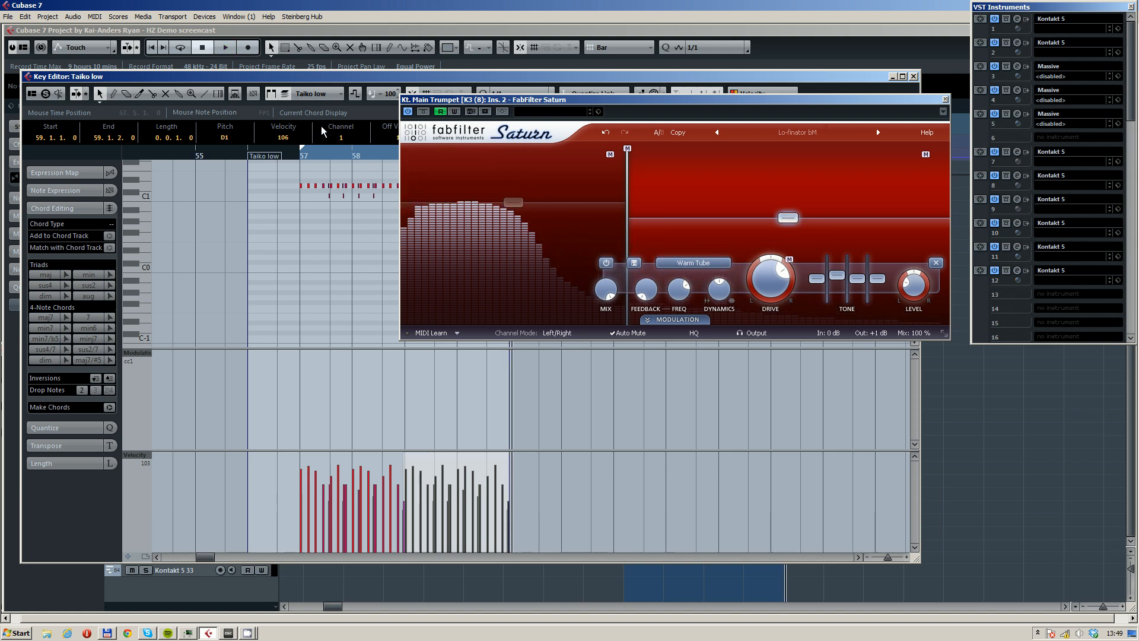
pyautogui.press('space')
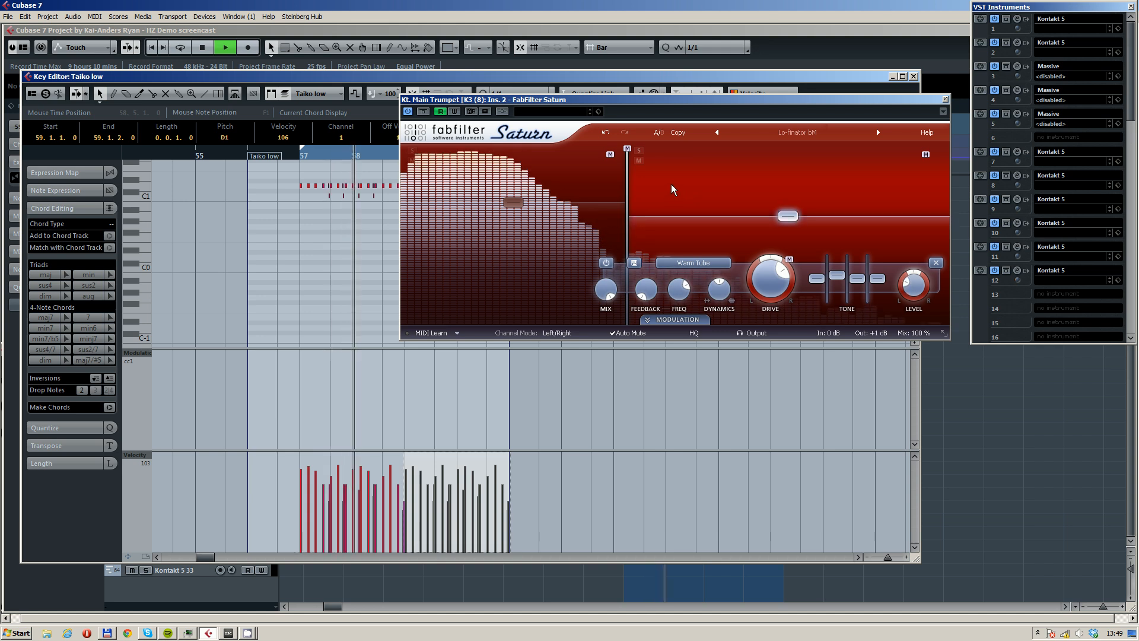
# - Close Saturn and the Key Editor, select the Taiko low track and record a new part on it up to bar 61
pyautogui.click(945, 99)
pyautogui.click(914, 76)
pyautogui.press('space')
pyautogui.click(171, 429)
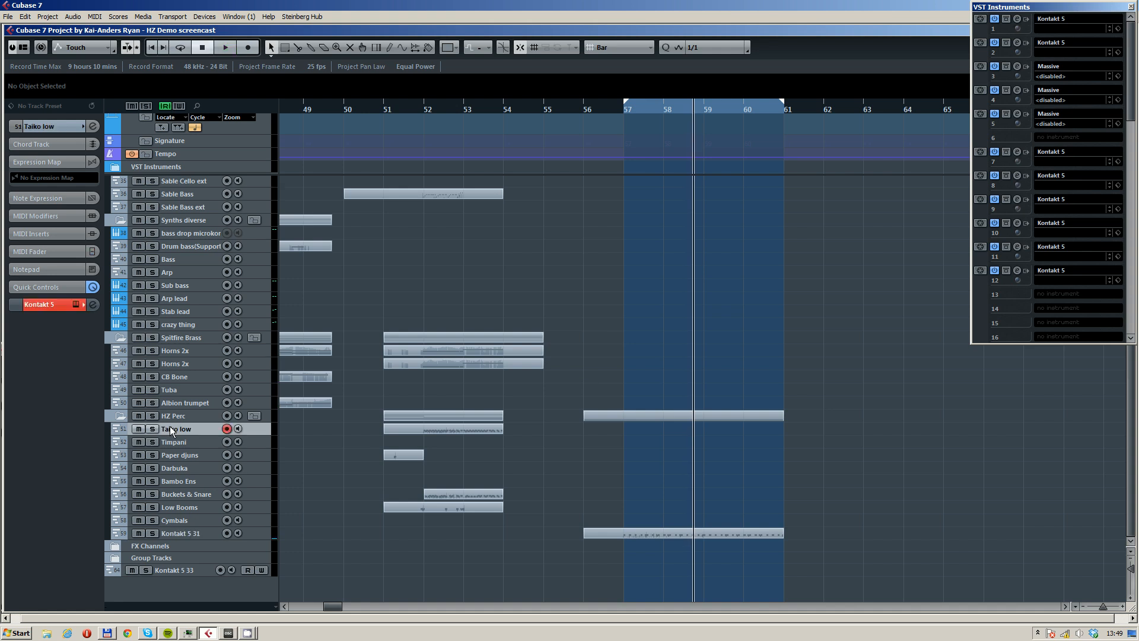
pyautogui.press('KP_Subtract')
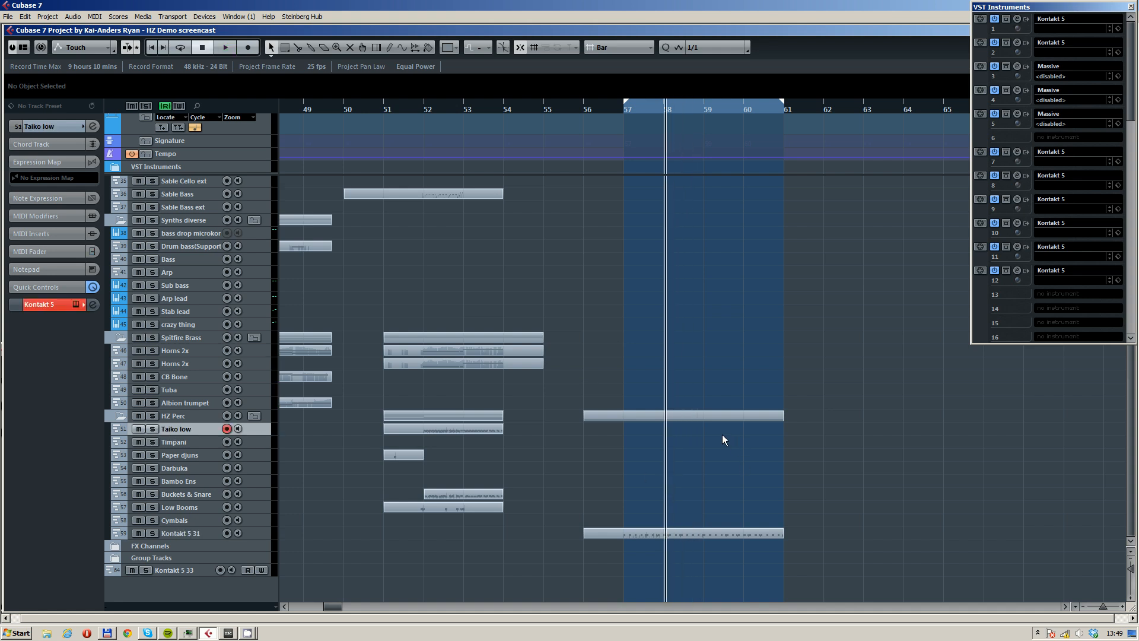
pyautogui.press('KP_Multiply')
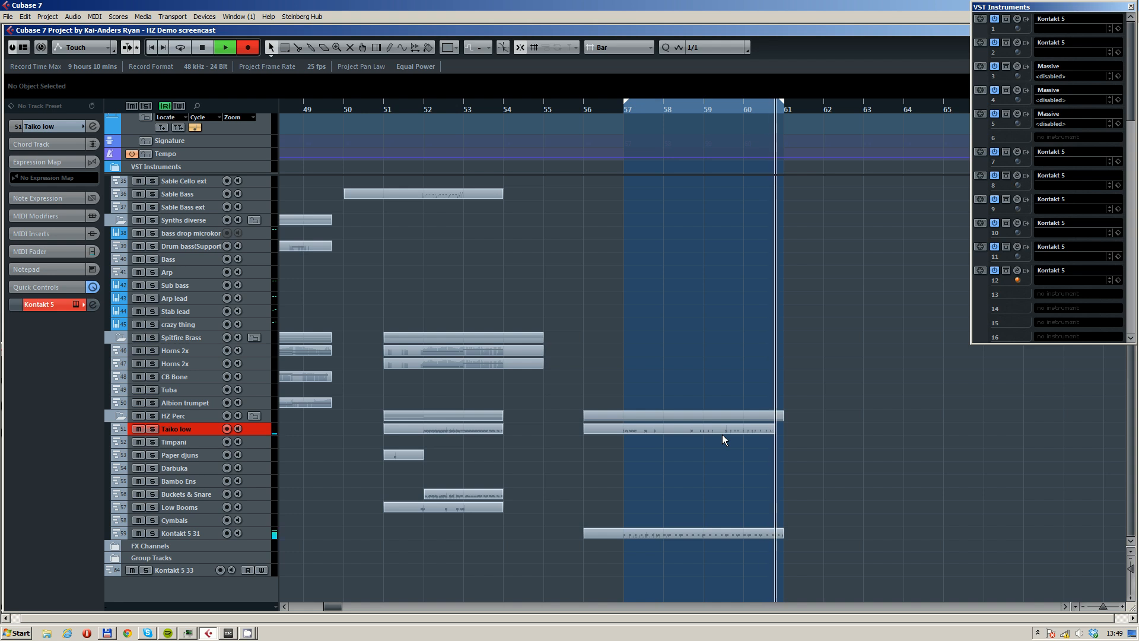
# - Open the newly recorded Taiko low part, quantize its notes to 1/16 and close the editor
pyautogui.doubleClick(706, 427)
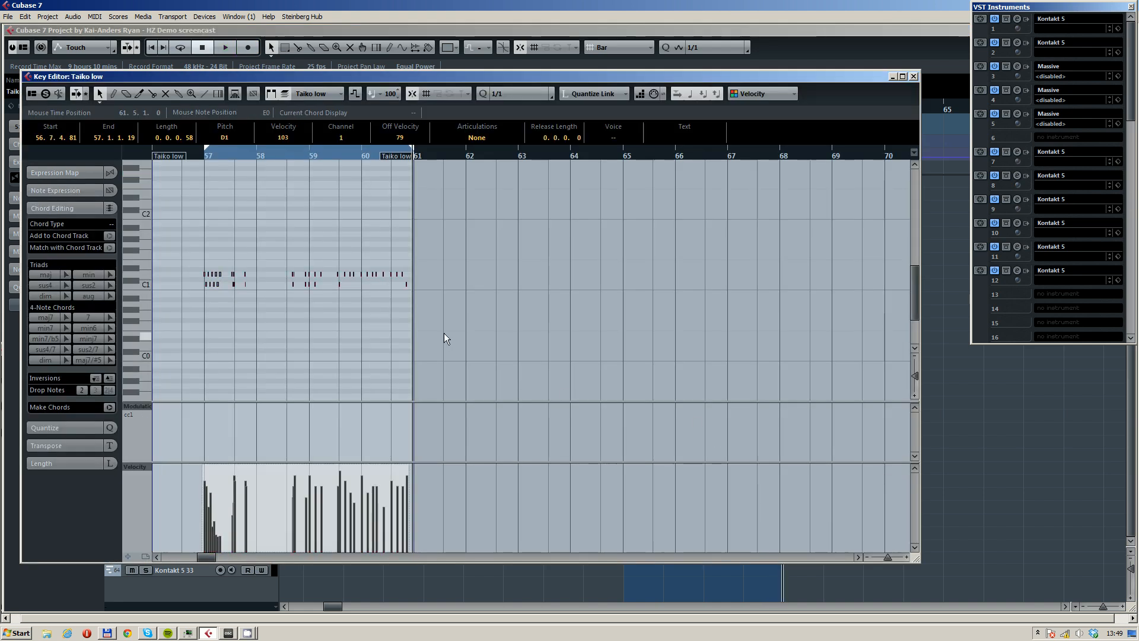
pyautogui.scroll(2, 514, 296)
pyautogui.moveTo(508, 277); pyautogui.dragTo(651, 279)
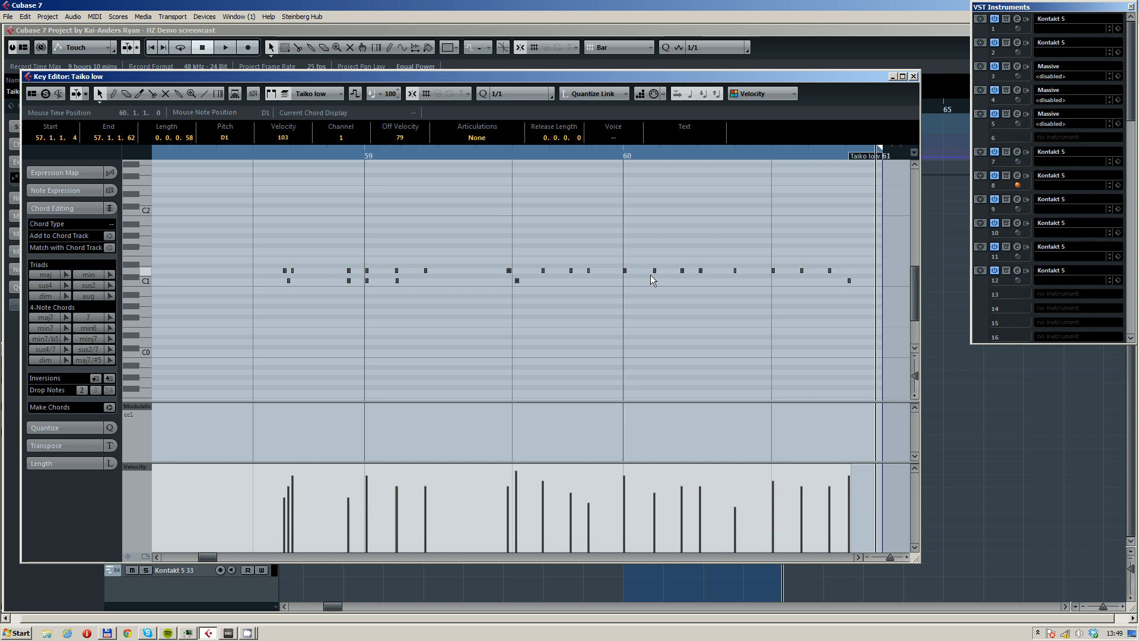
pyautogui.click(528, 91)
pyautogui.click(526, 146)
pyautogui.scroll(1, 603, 264)
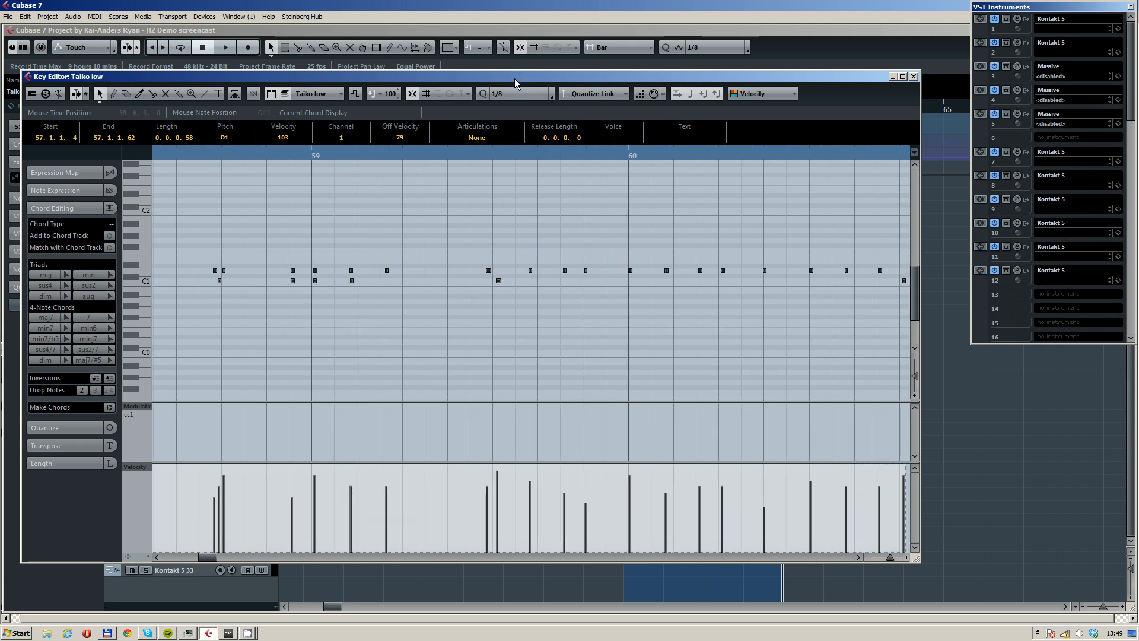
pyautogui.click(529, 93)
pyautogui.click(526, 158)
pyautogui.press('q')
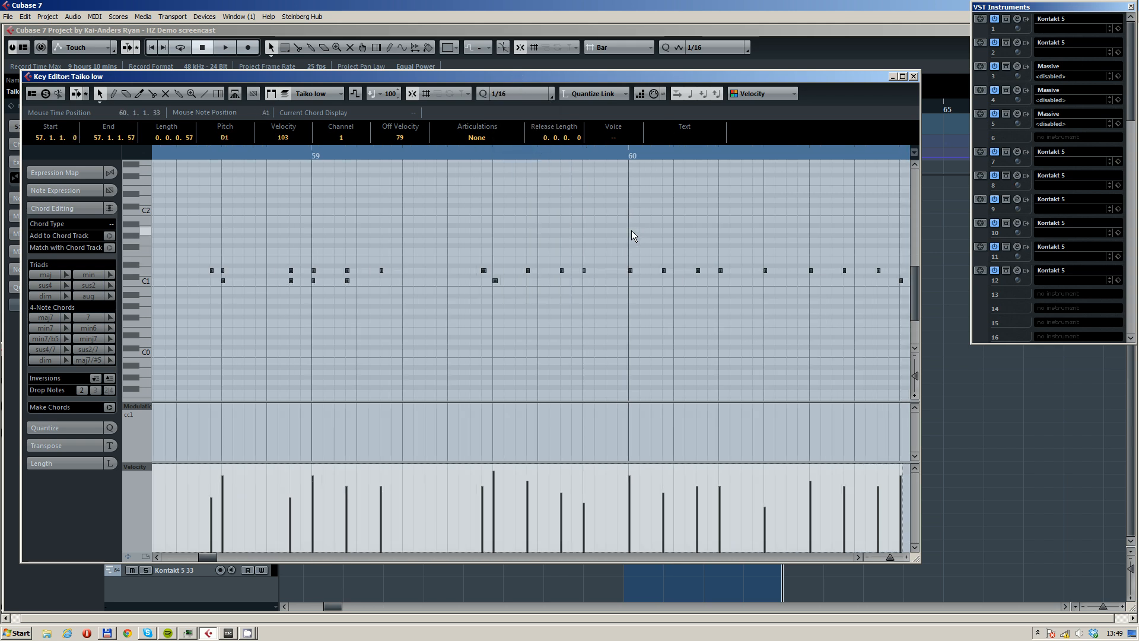
pyautogui.scroll(-2, 527, 225)
pyautogui.click(895, 77)
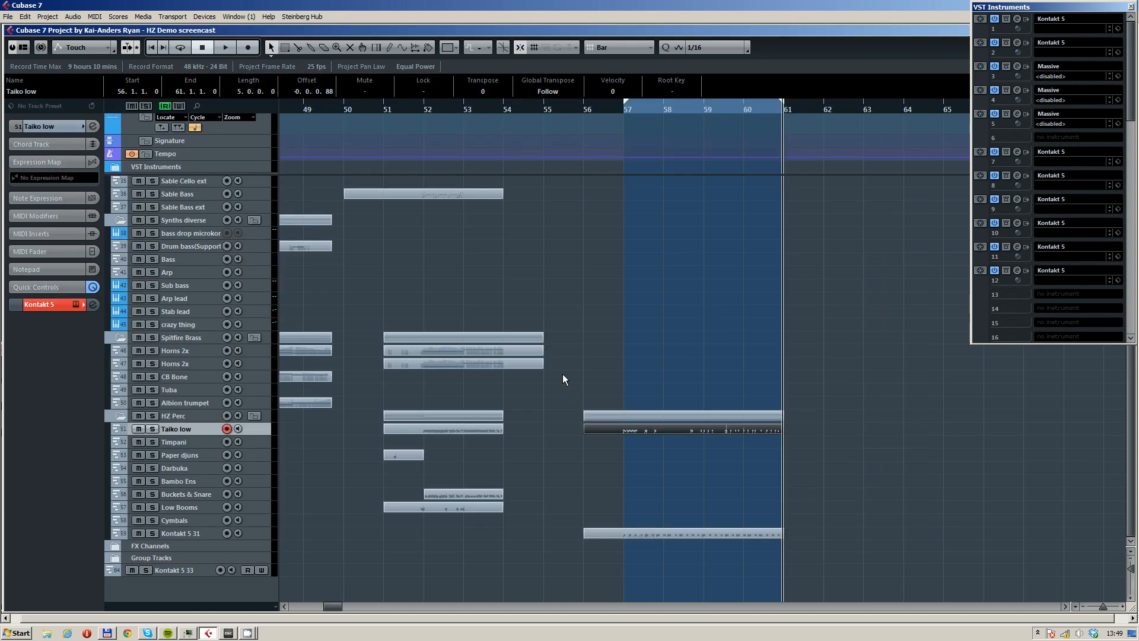
pyautogui.click(713, 339)
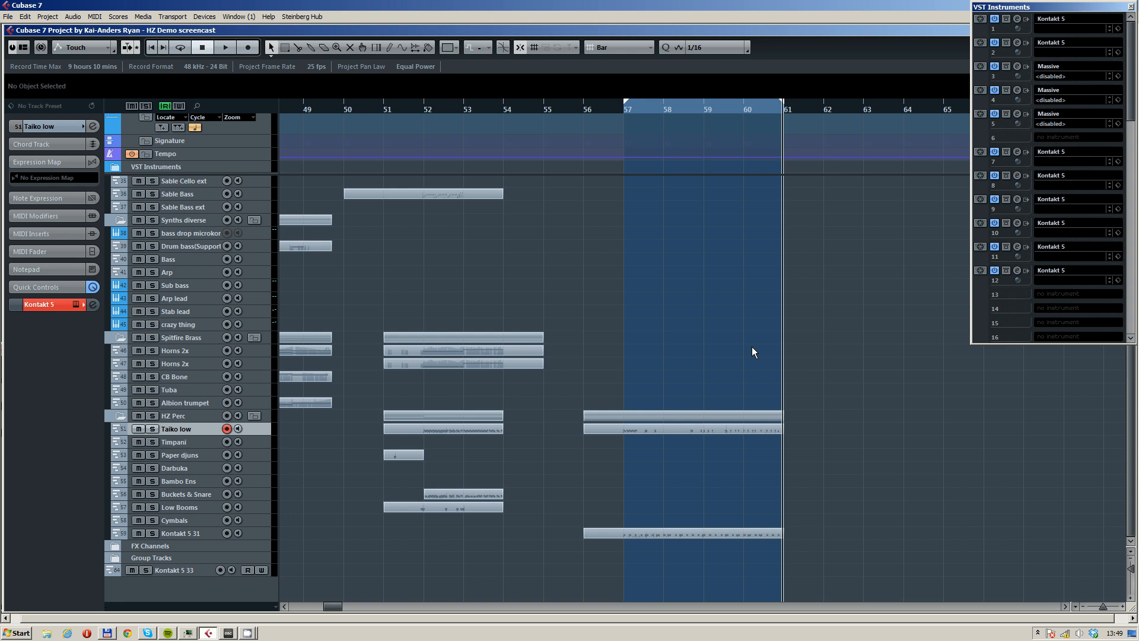
# - Examine the HZ Percussion patches loaded in the slot 8 Kontakt 5 instance, followed by the mixer channels
pyautogui.click(1017, 176)
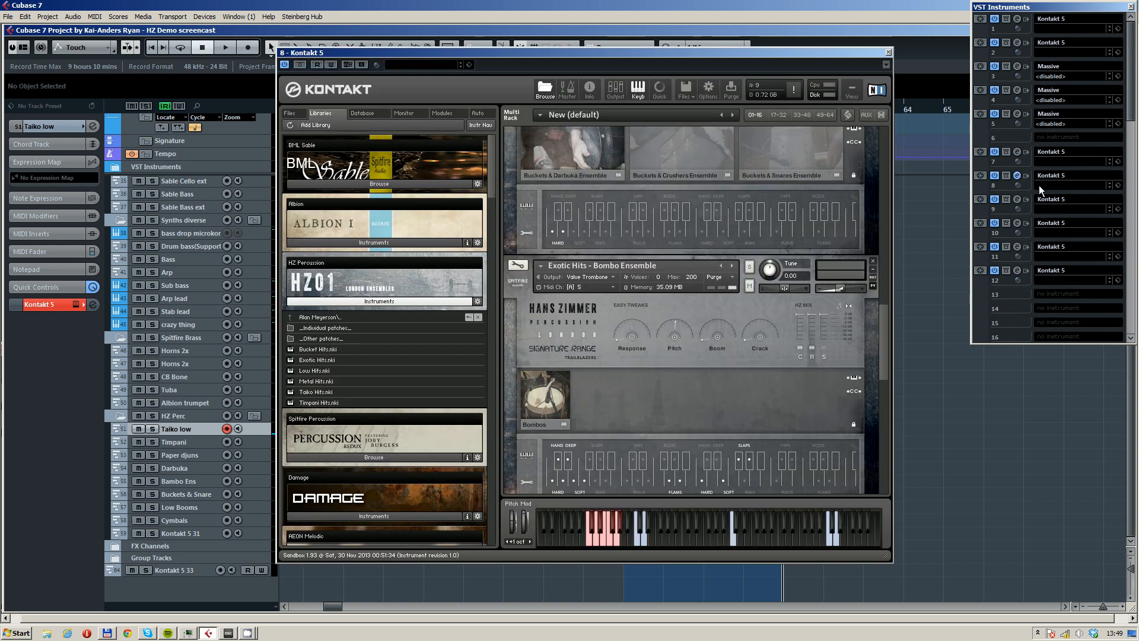
pyautogui.moveTo(882, 329); pyautogui.dragTo(863, 194)
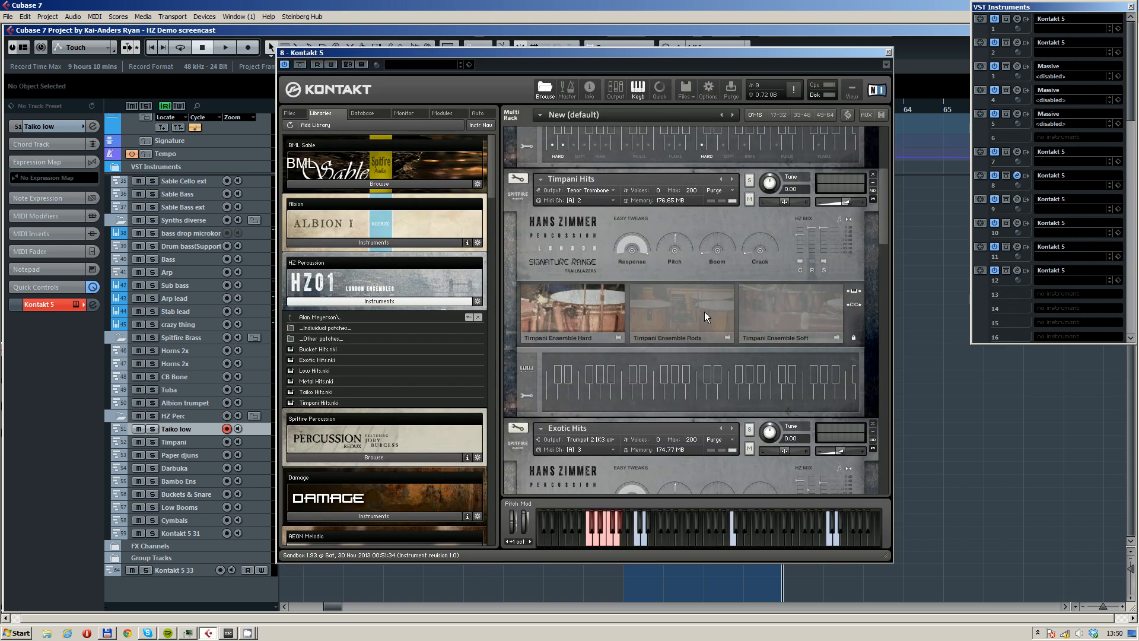
pyautogui.click(888, 53)
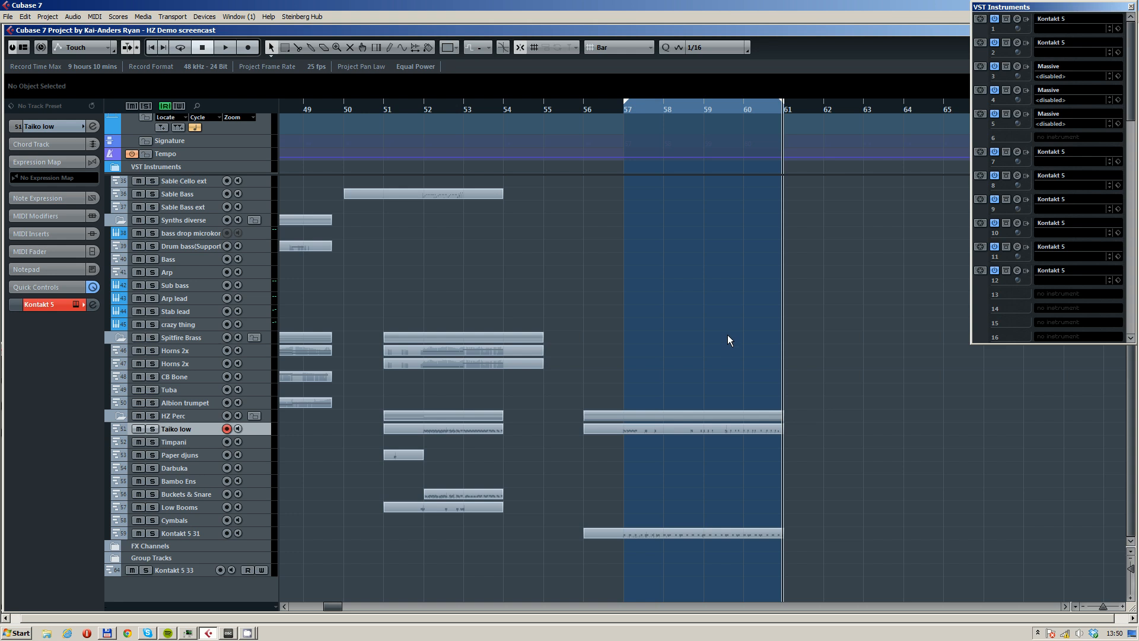
pyautogui.press('F3')
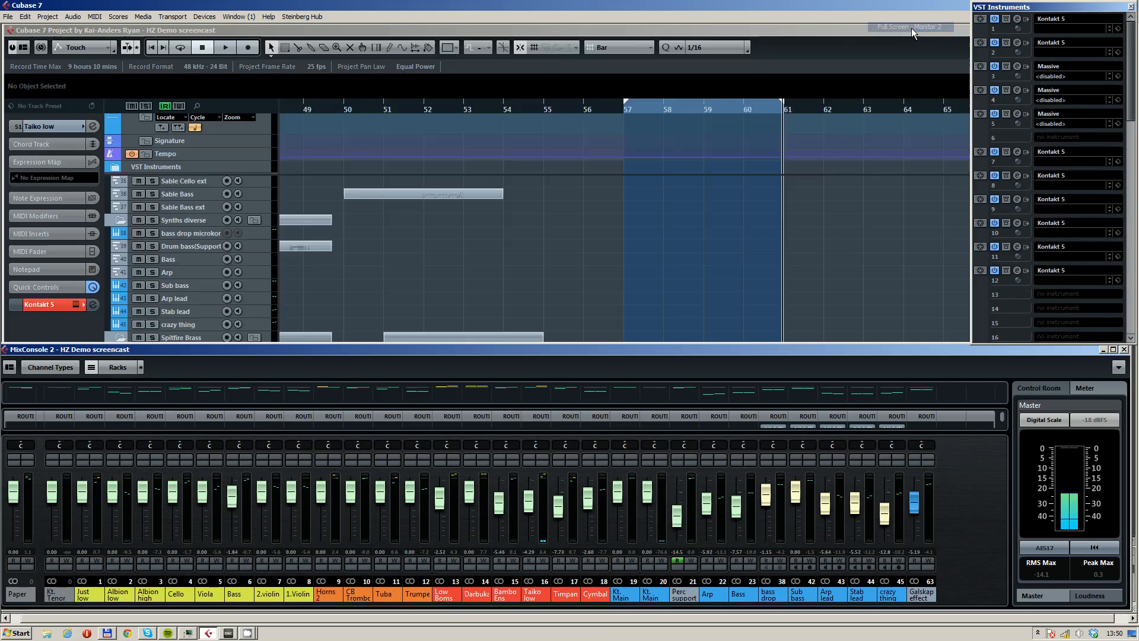
pyautogui.press('F3')
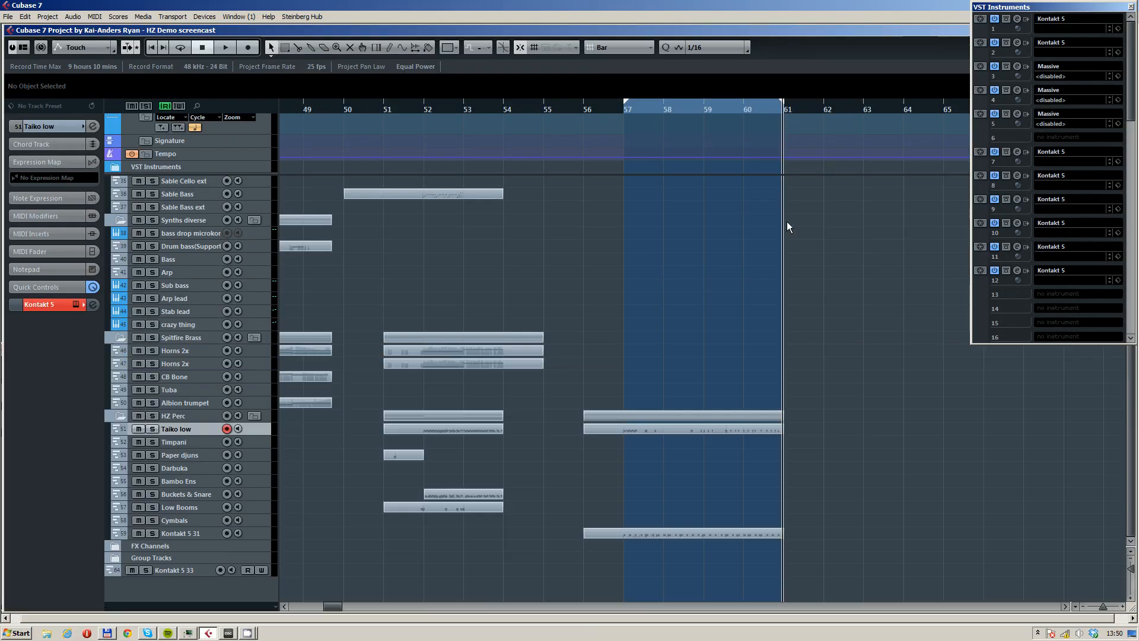
# - Look over the full arrangement, move the playhead to bar 1 and examine the opening sections up to the string tracks
pyautogui.press('g')
pyautogui.press('g')
pyautogui.press('g')
pyautogui.press('g')
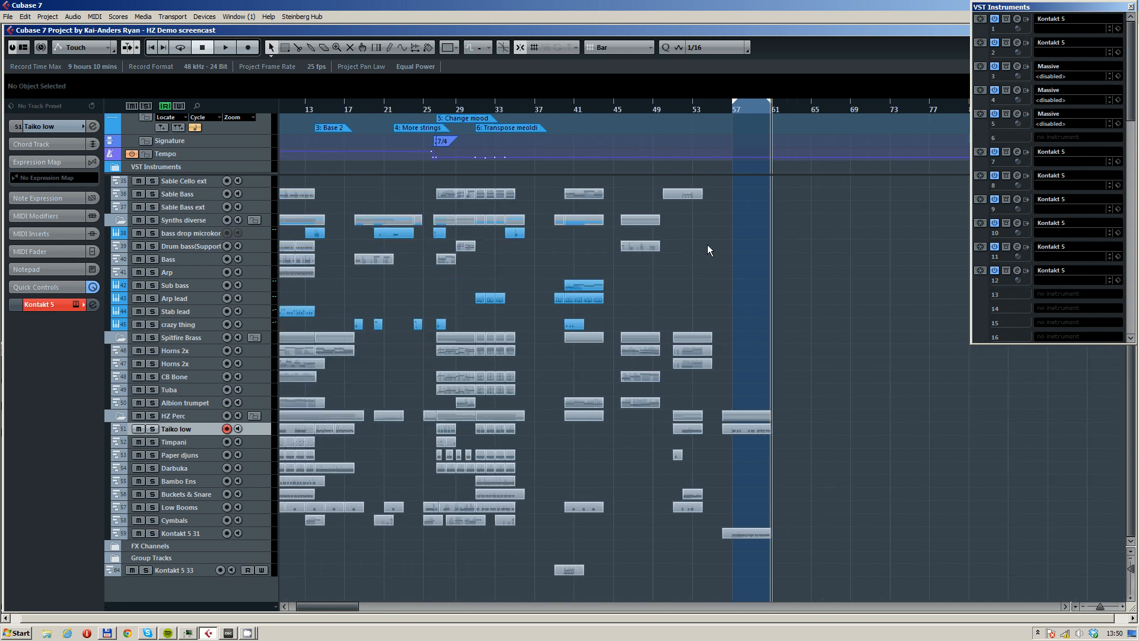
pyautogui.press('g')
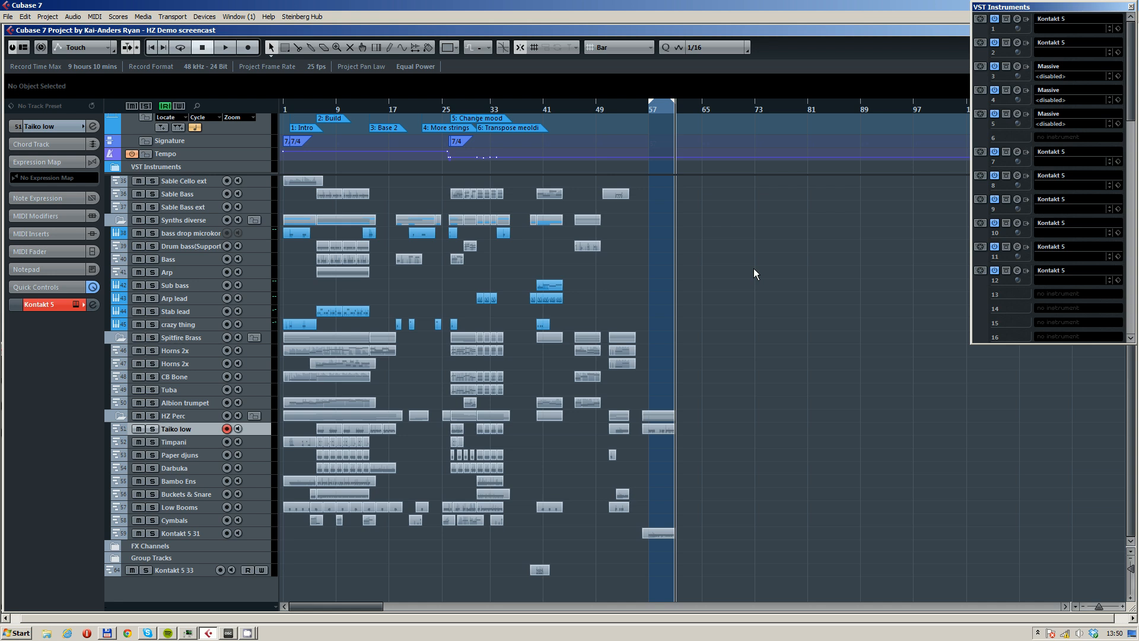
pyautogui.click(285, 109)
pyautogui.press('h')
pyautogui.press('h')
pyautogui.press('h')
pyautogui.press('h')
pyautogui.press('h')
pyautogui.press('h')
pyautogui.press('h')
pyautogui.press('h')
pyautogui.press('h')
pyautogui.press('h')
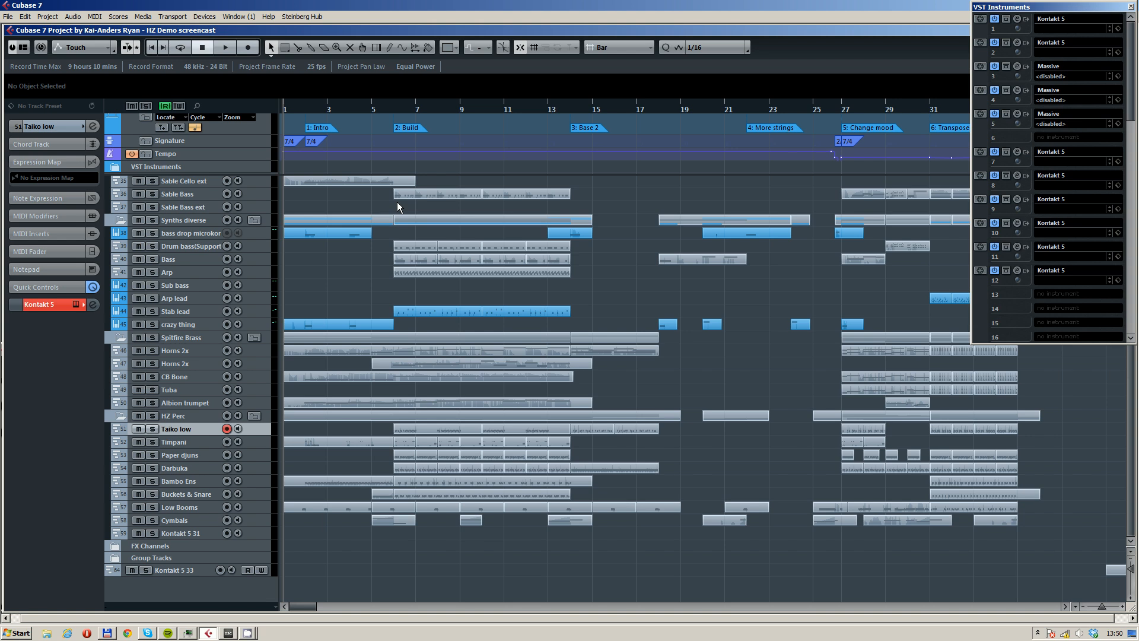
pyautogui.scroll(5, 381, 208)
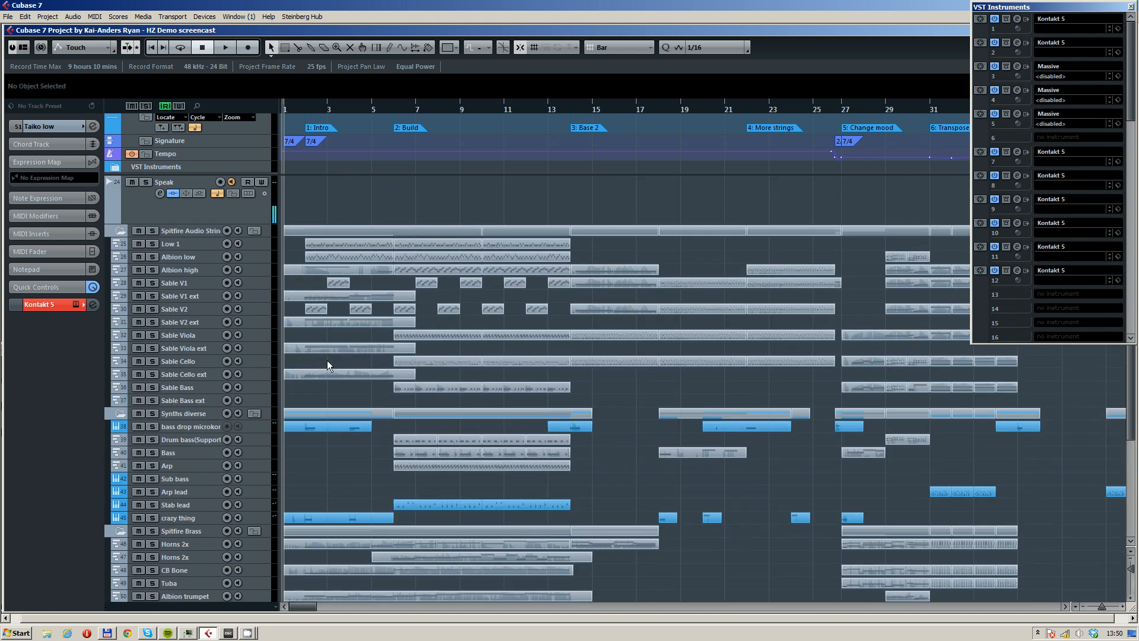
# - Select the Albion high track and step down the string tracks to Sable Cello, examining each track's expression map
pyautogui.click(191, 247)
pyautogui.click(207, 269)
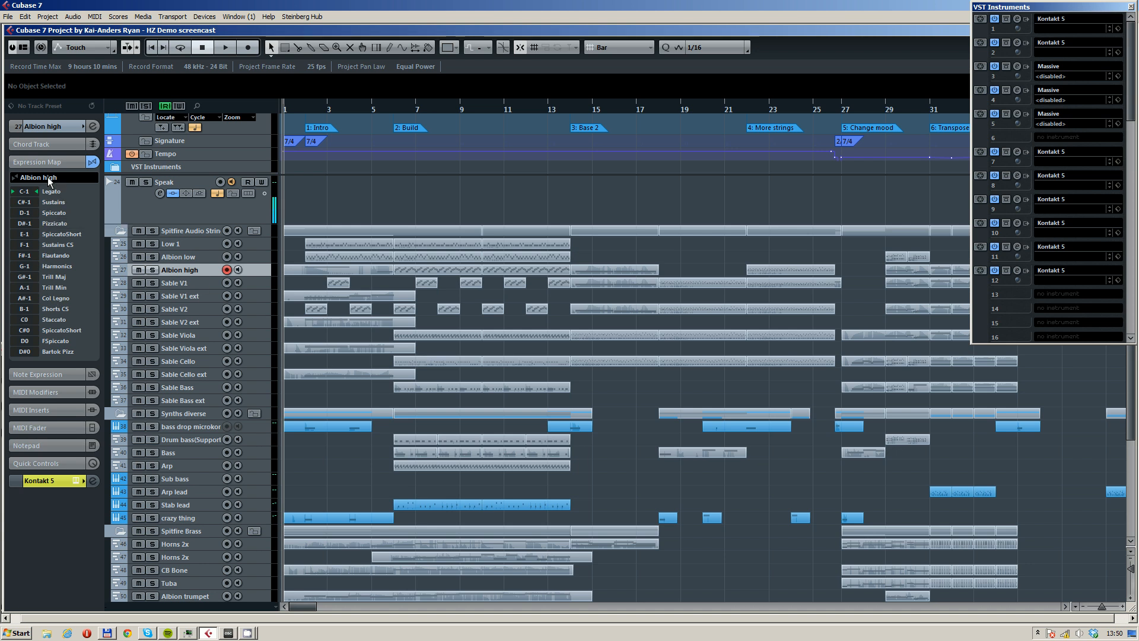
pyautogui.press('Down')
pyautogui.press('Down')
pyautogui.press('Down')
pyautogui.press('Down')
pyautogui.press('Down')
pyautogui.press('Down')
pyautogui.press('Down')
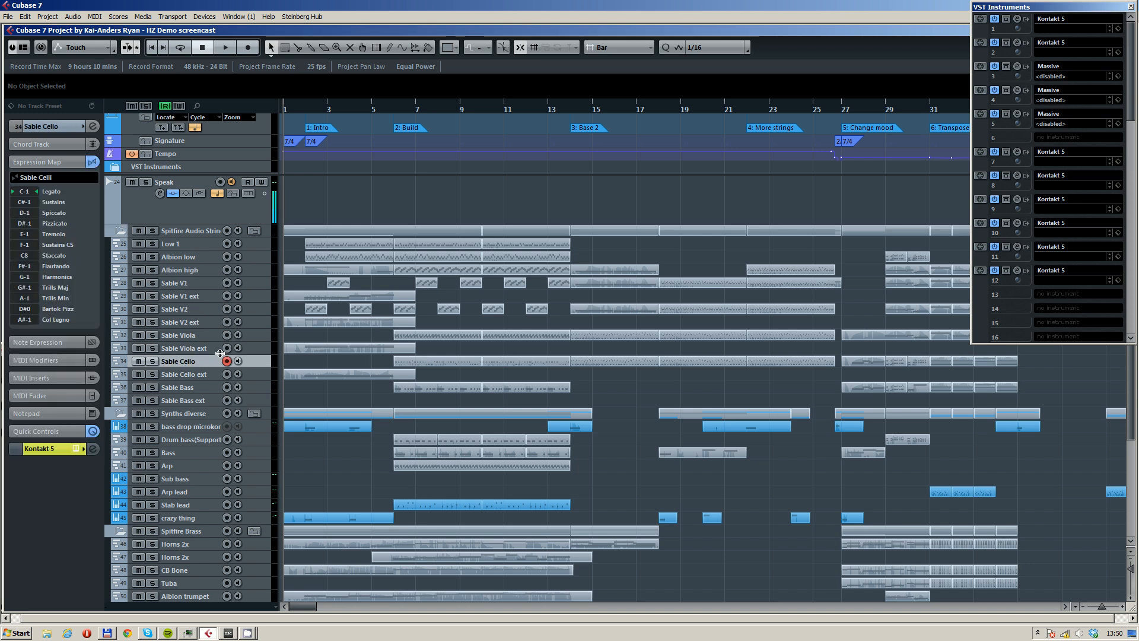
# - Open the Expression Map Setup and compare the sound slots of the Sable Celli, Violas, Basses, 2nd Violins and 1st Violins maps
pyautogui.click(66, 179)
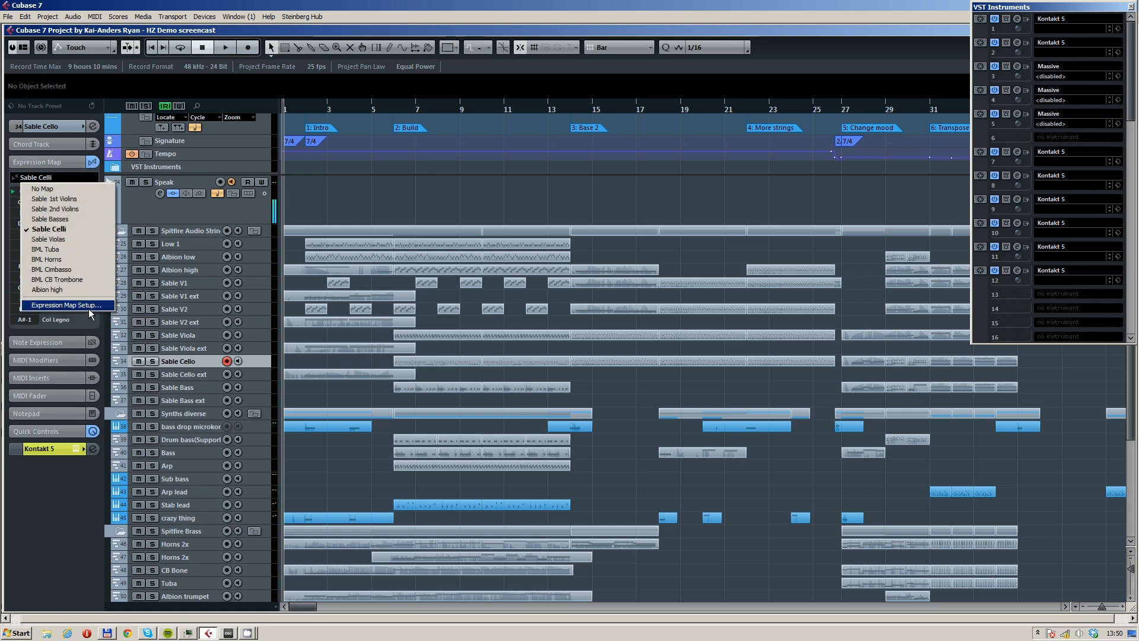
pyautogui.click(89, 308)
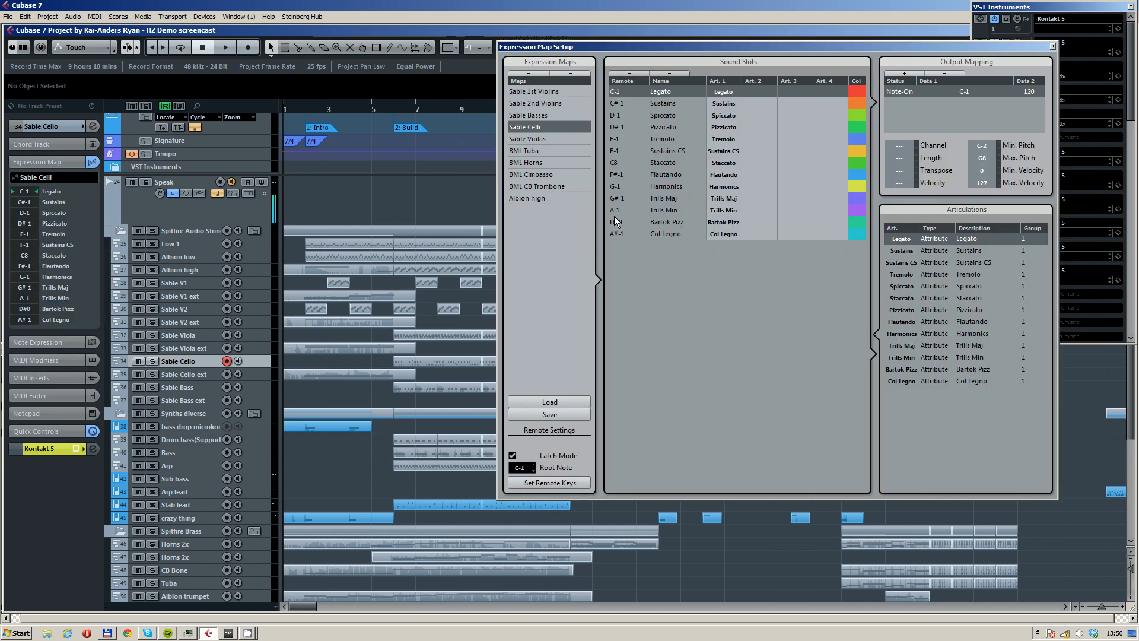
pyautogui.click(524, 139)
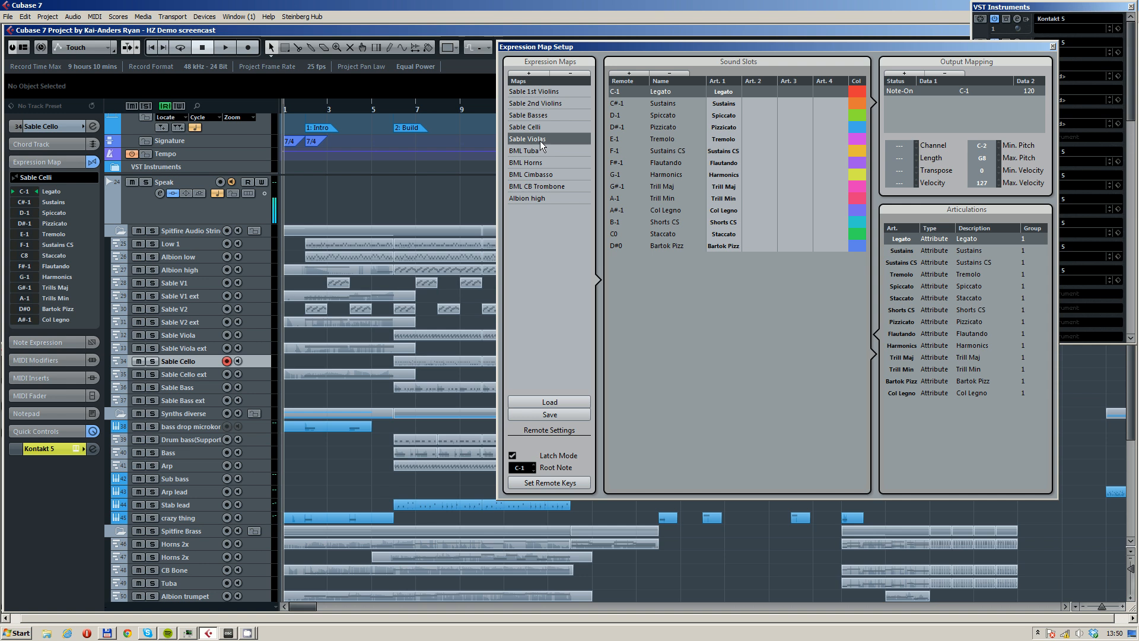
pyautogui.click(541, 127)
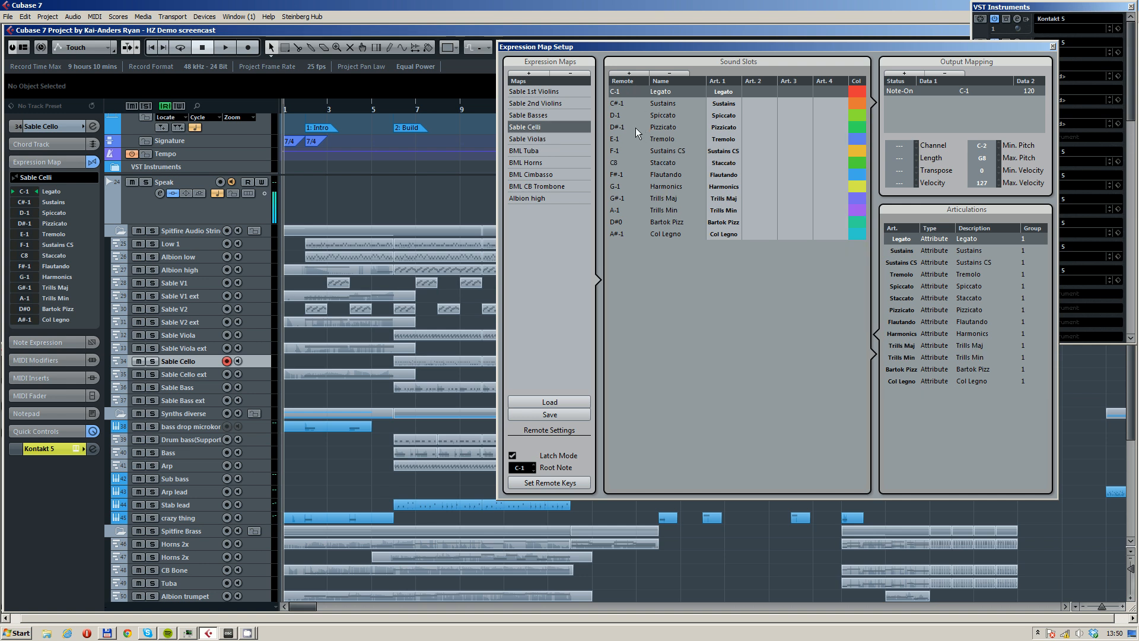
pyautogui.click(540, 139)
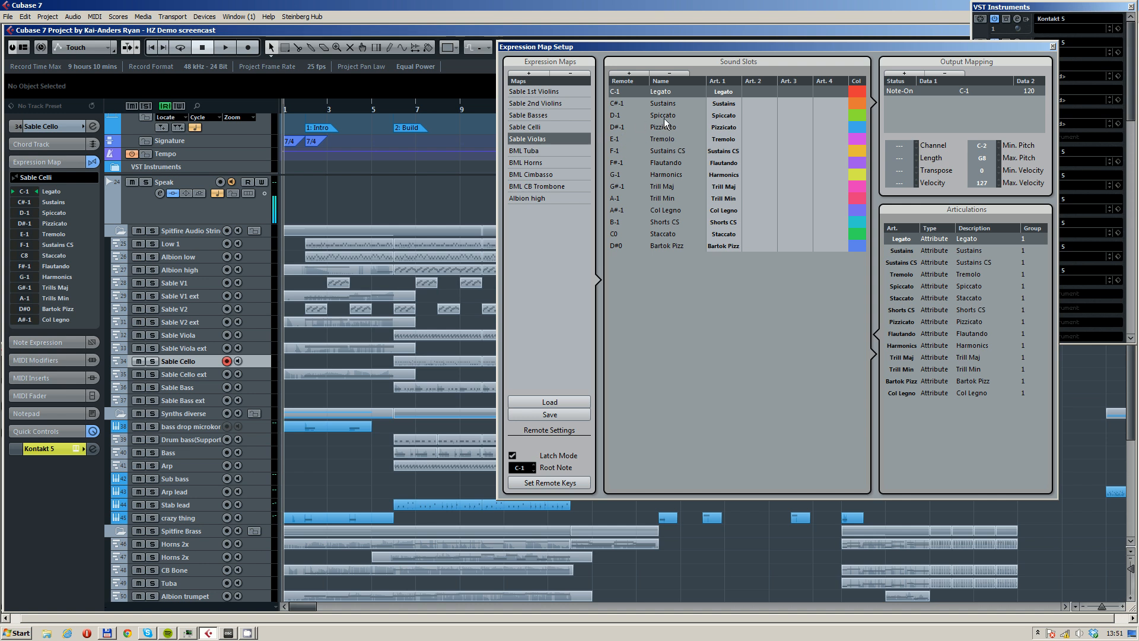
pyautogui.click(590, 127)
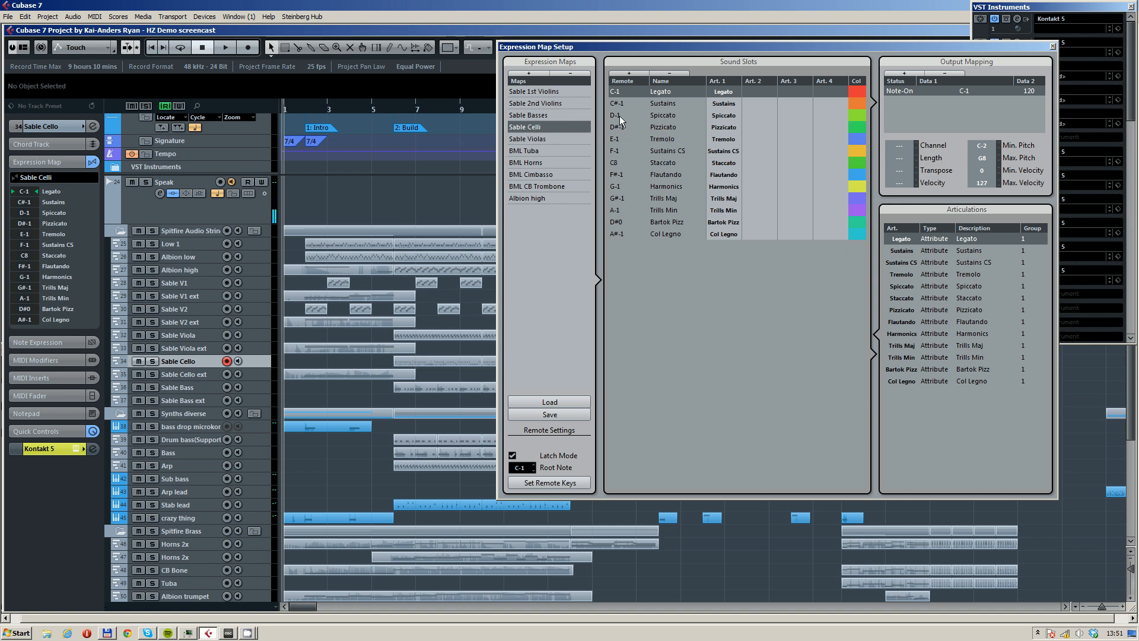
pyautogui.click(546, 114)
pyautogui.click(547, 103)
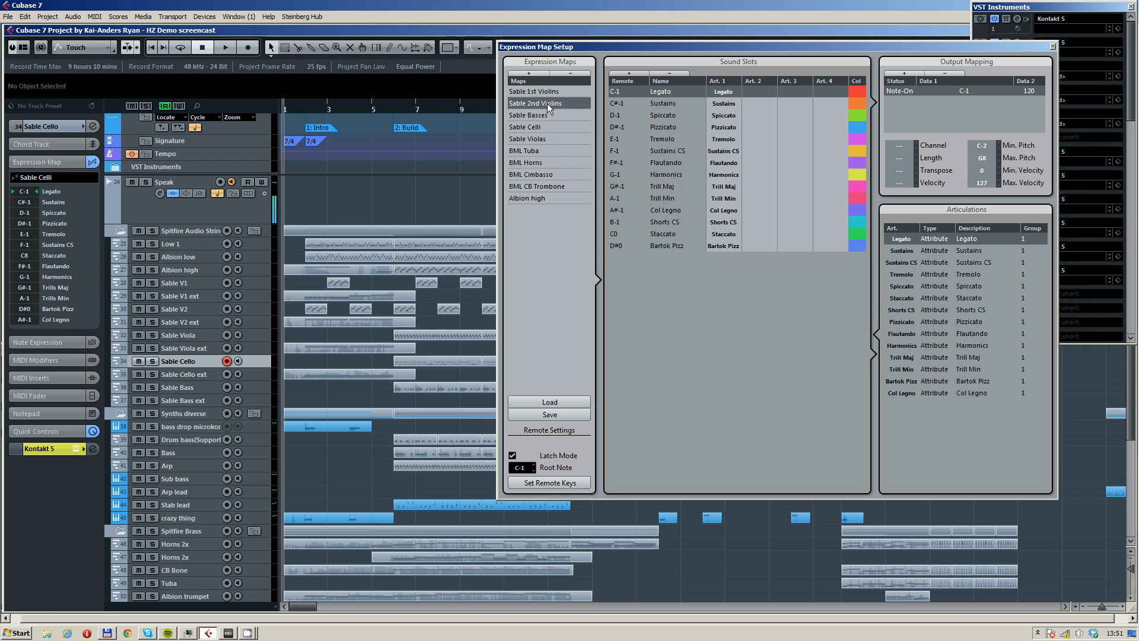
pyautogui.click(545, 91)
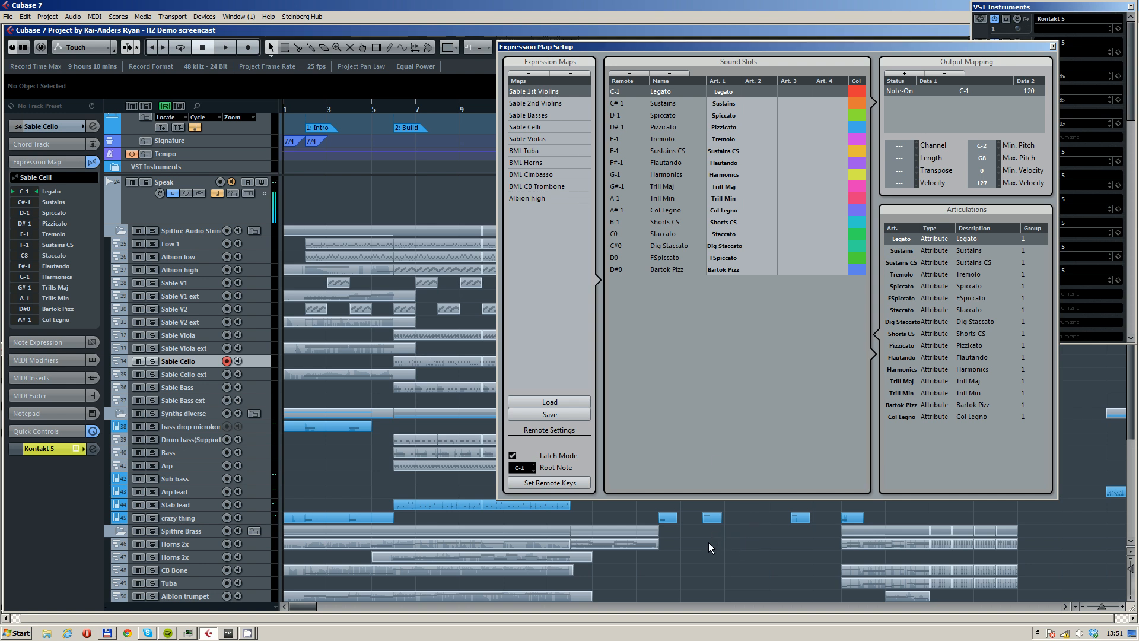
# - Switch to TouchOSC Editor and look through the Strings, Brass and Percussion pages of the SPITFIRE iPad layout
pyautogui.click(230, 633)
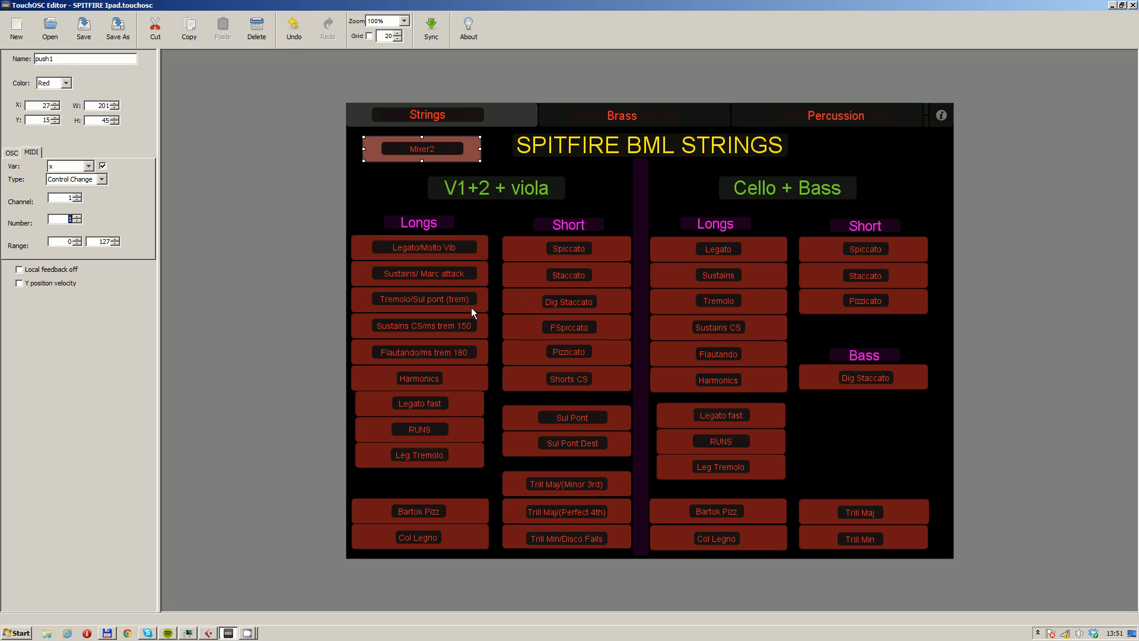
pyautogui.click(287, 265)
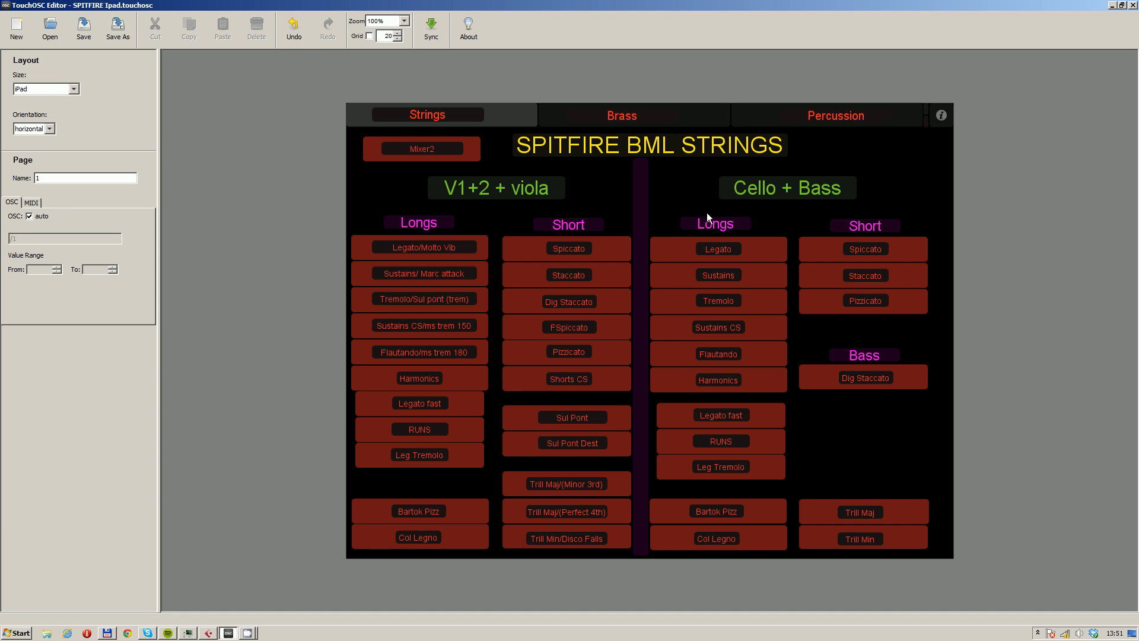
pyautogui.click(699, 120)
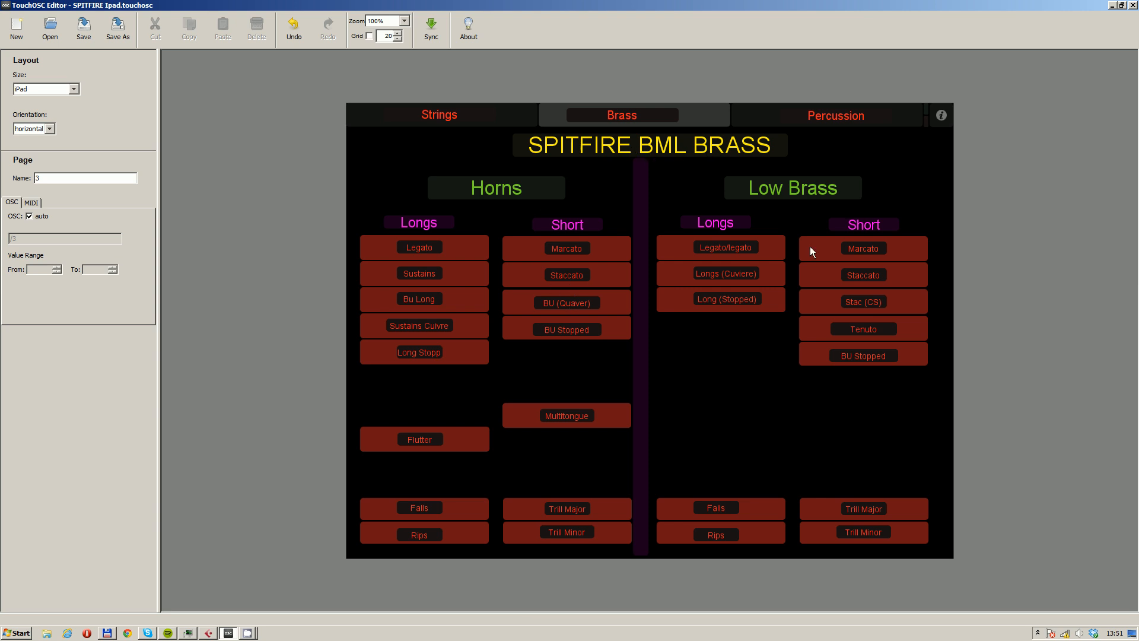
pyautogui.click(900, 119)
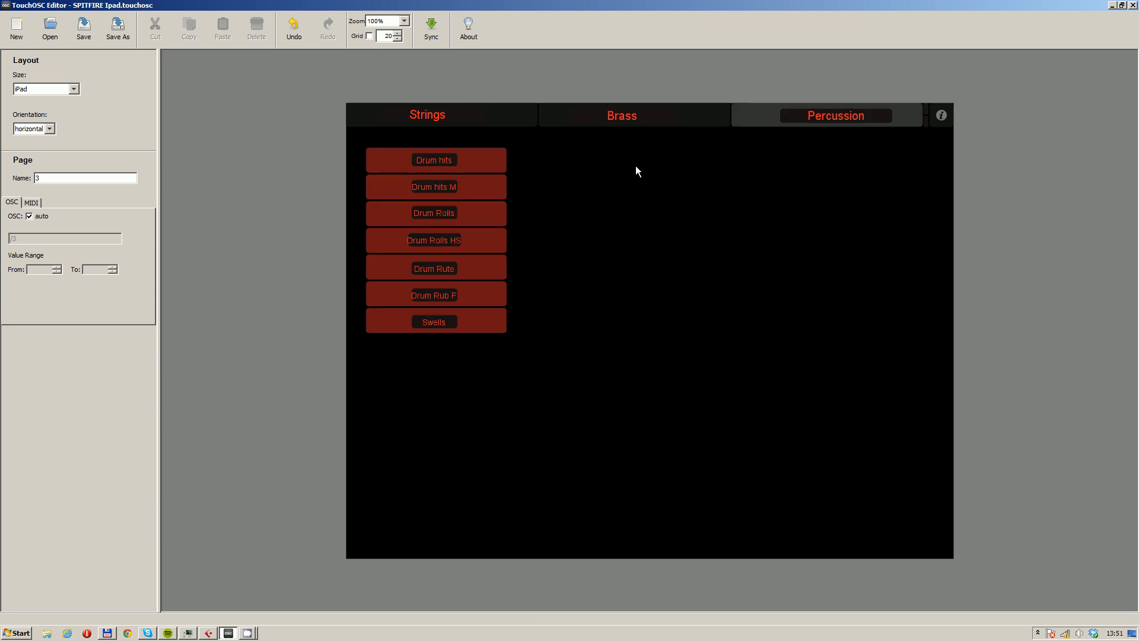
pyautogui.click(524, 115)
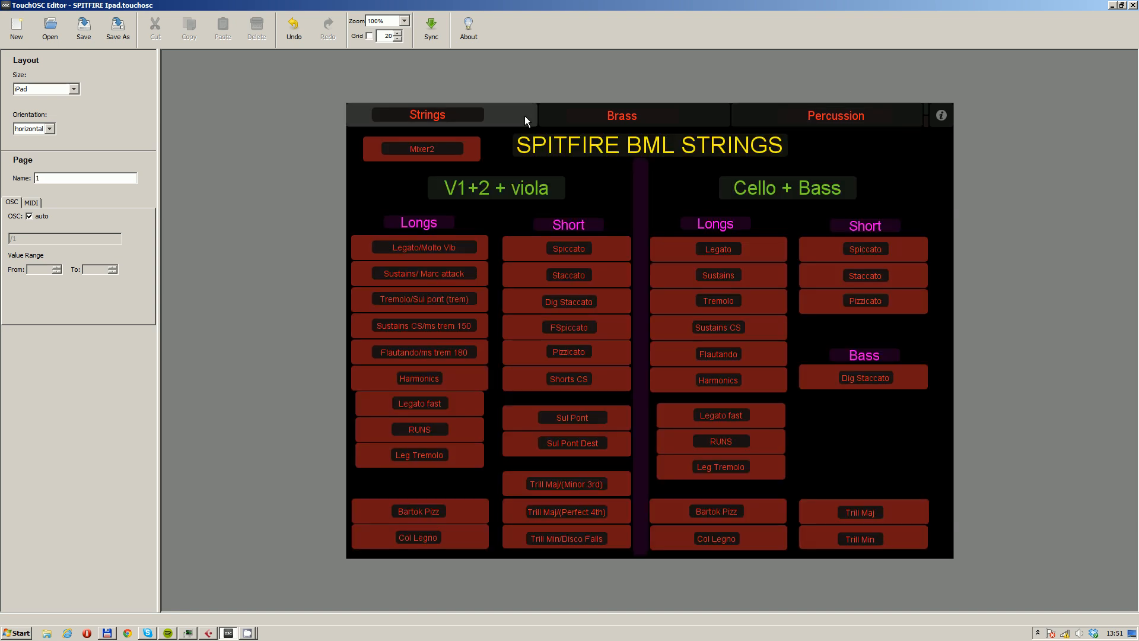
# - Check the MIDI notes assigned to the Legato/Molto Vib button and both Spiccato buttons on the Strings page
pyautogui.click(484, 240)
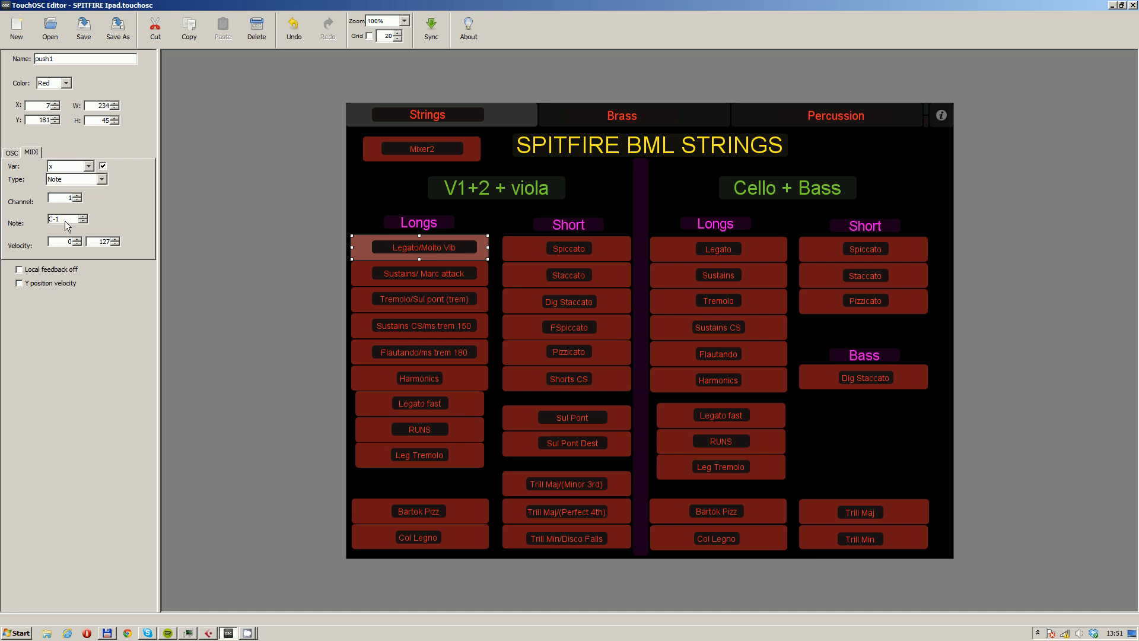
pyautogui.click(617, 249)
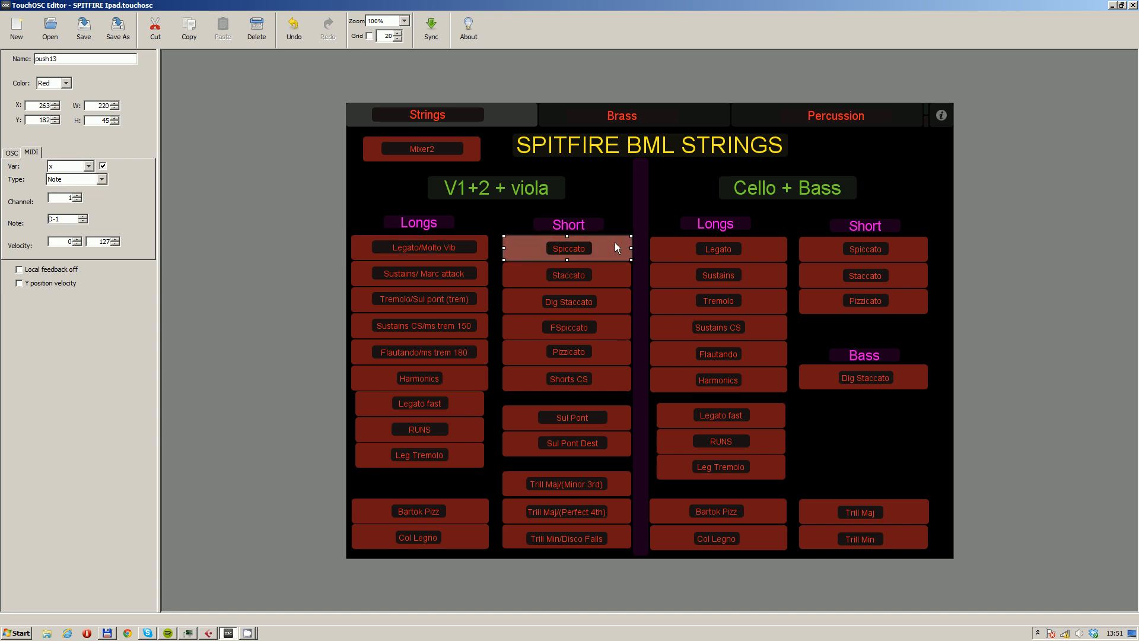
pyautogui.click(913, 250)
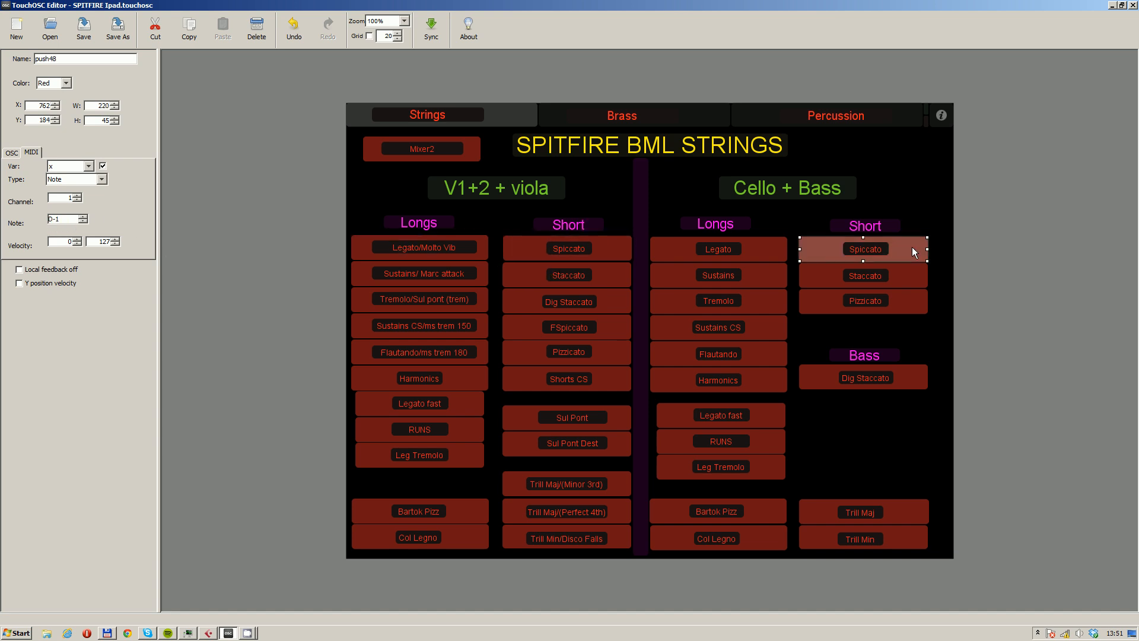
# - Check the MIDI notes of the horn Staccato and both Marcato buttons on the Brass page, ending on the Strings page
pyautogui.click(621, 116)
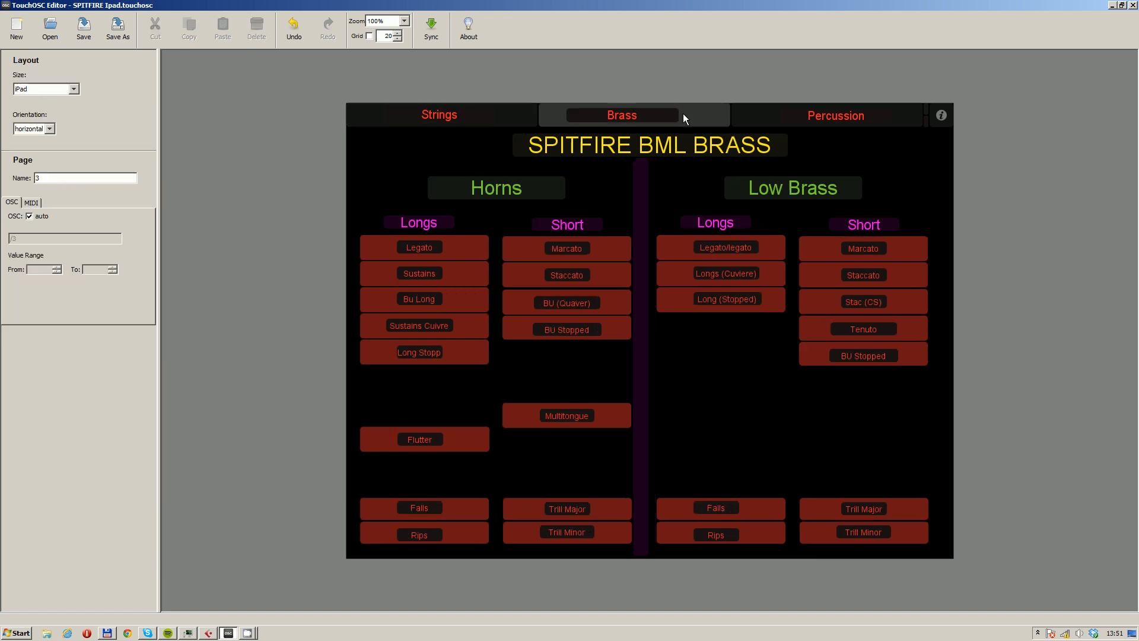
pyautogui.click(616, 276)
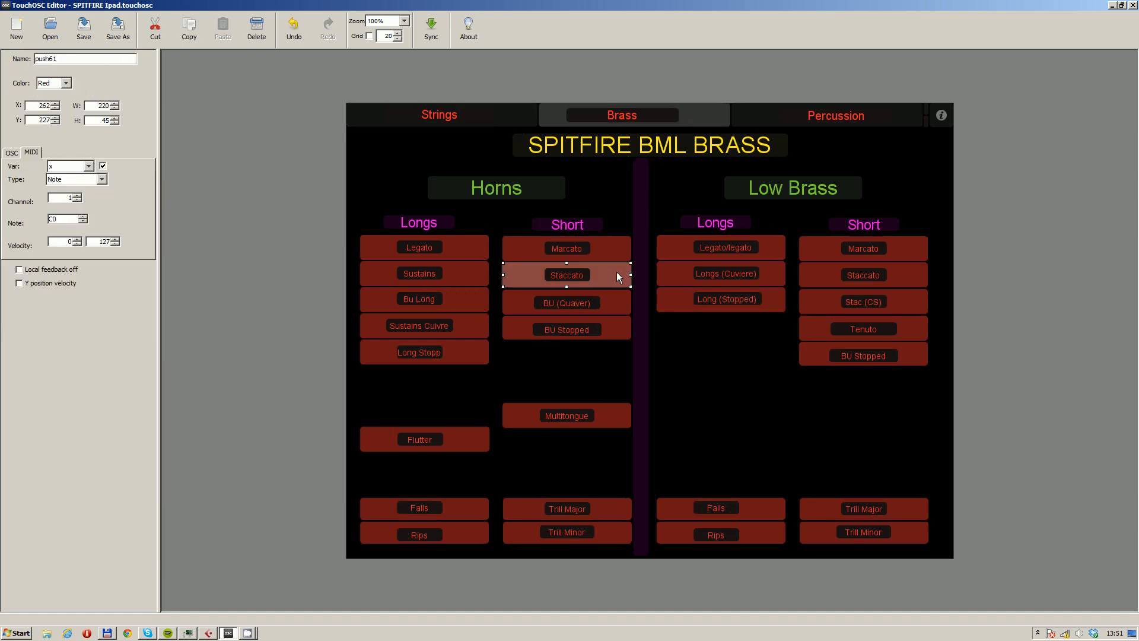
pyautogui.click(621, 245)
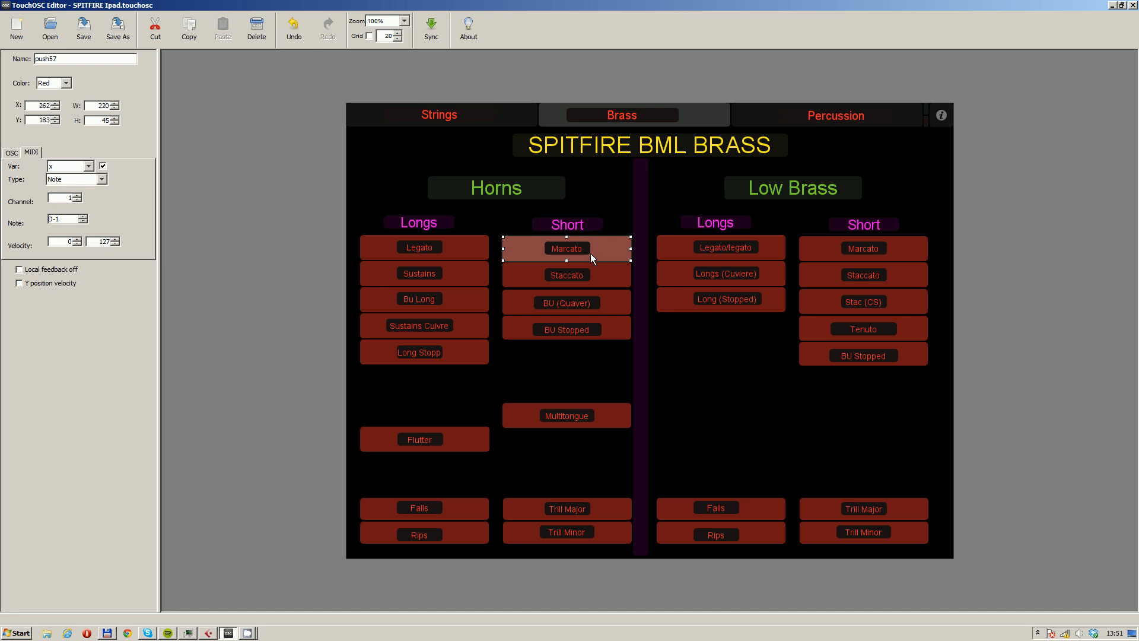
pyautogui.click(915, 243)
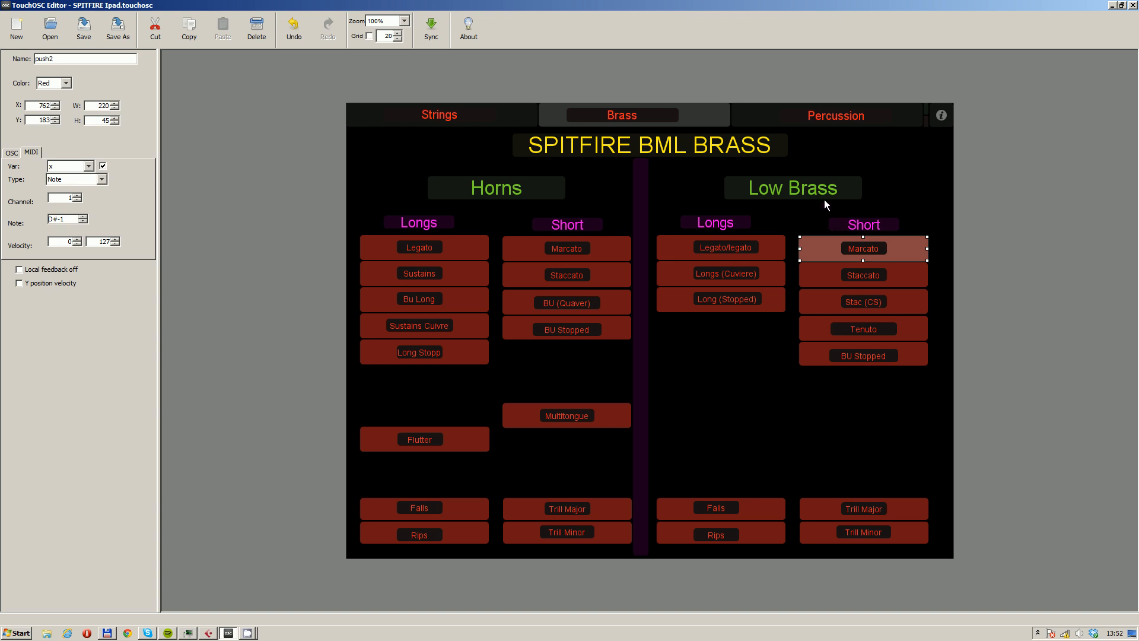
pyautogui.click(520, 115)
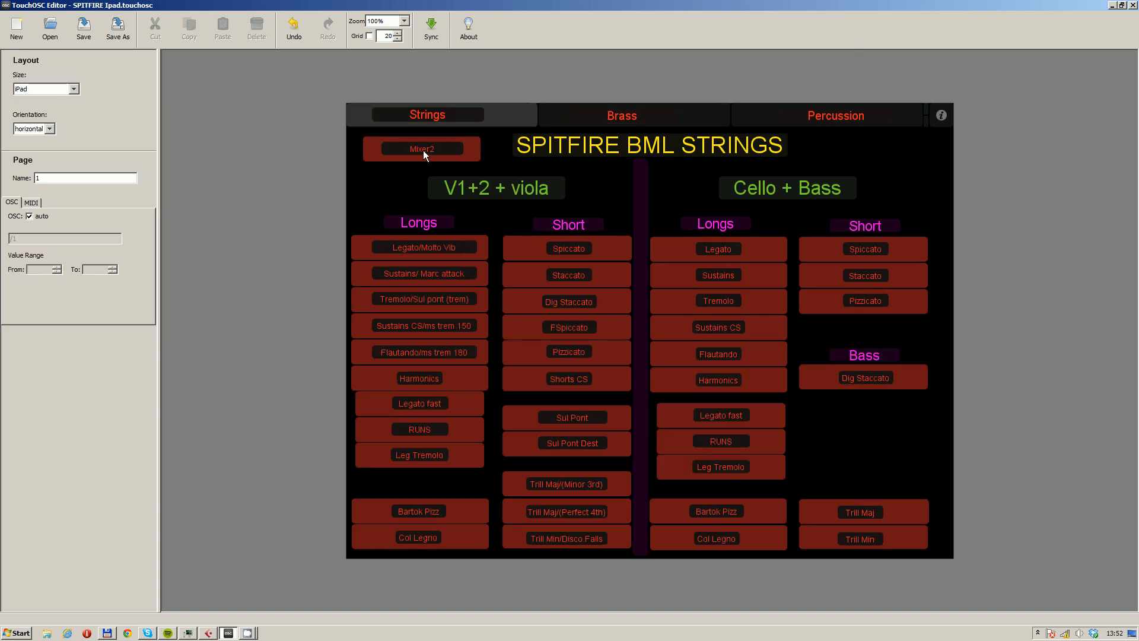
# - Switch back to Cubase, close the Expression Map Setup and briefly view the mixer channels
pyautogui.click(205, 635)
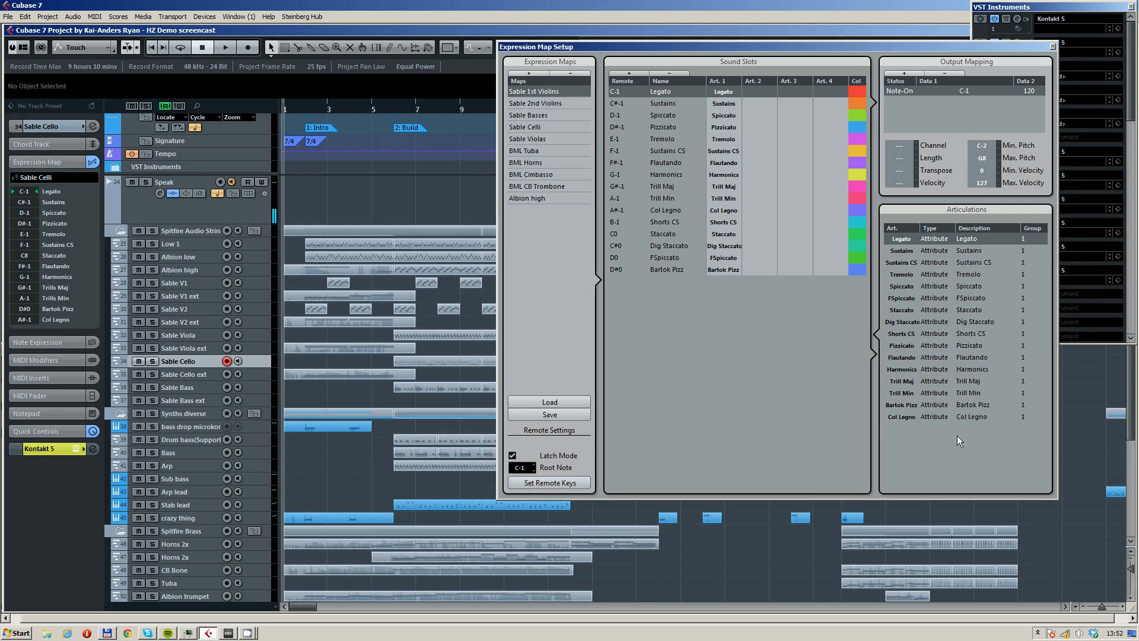
pyautogui.click(1052, 47)
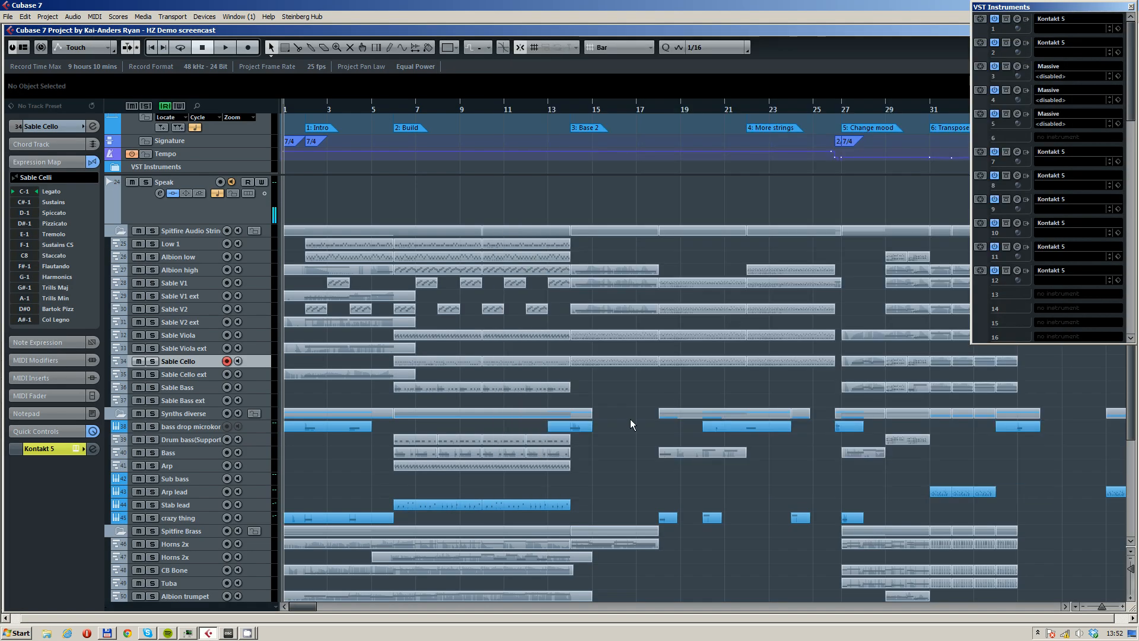
pyautogui.press('F3')
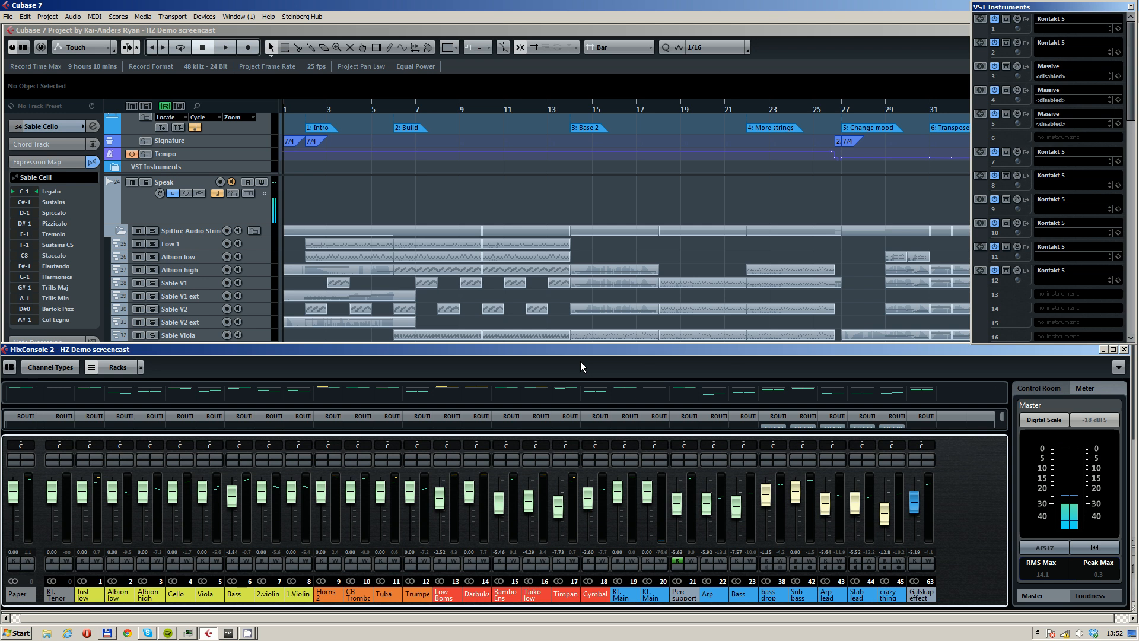
pyautogui.press('F3')
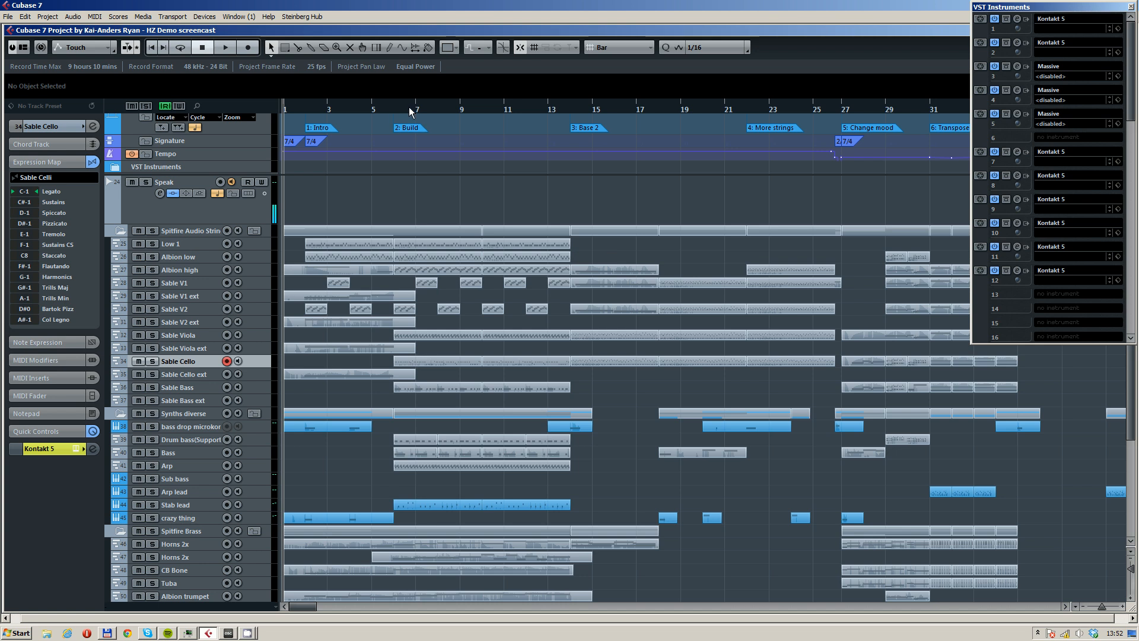
# - Look over the arrangement from bar 11 onwards, from the string tracks down to the HZ Perc tracks
pyautogui.press('g')
pyautogui.scroll(-4, 605, 402)
pyautogui.scroll(5, 464, 372)
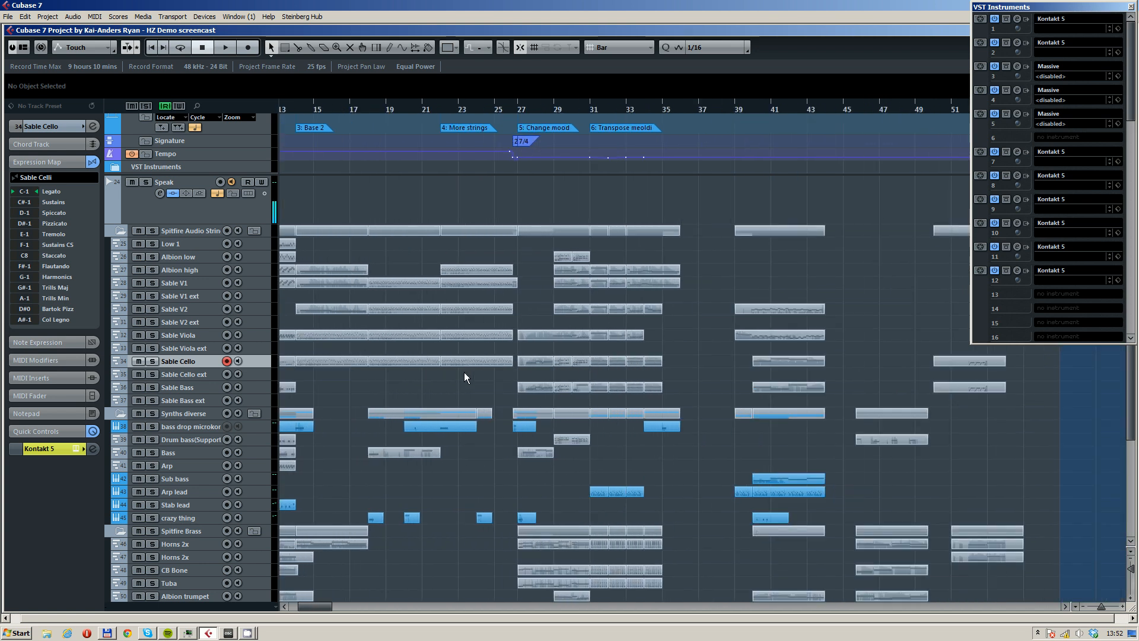
pyautogui.moveTo(438, 374); pyautogui.dragTo(567, 369)
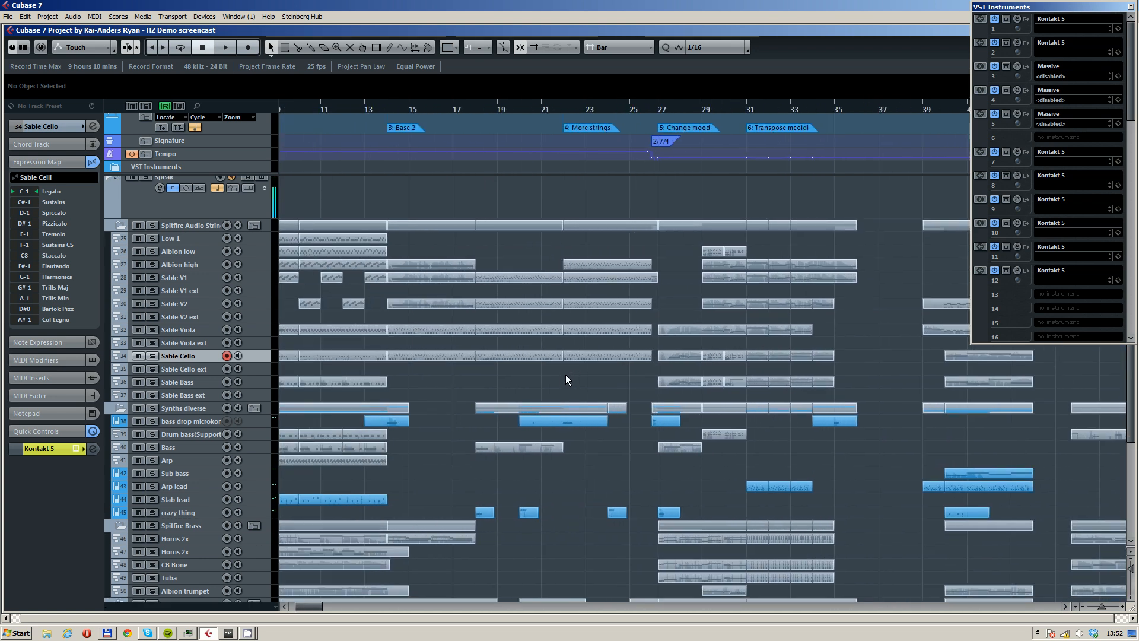
pyautogui.scroll(-2, 551, 399)
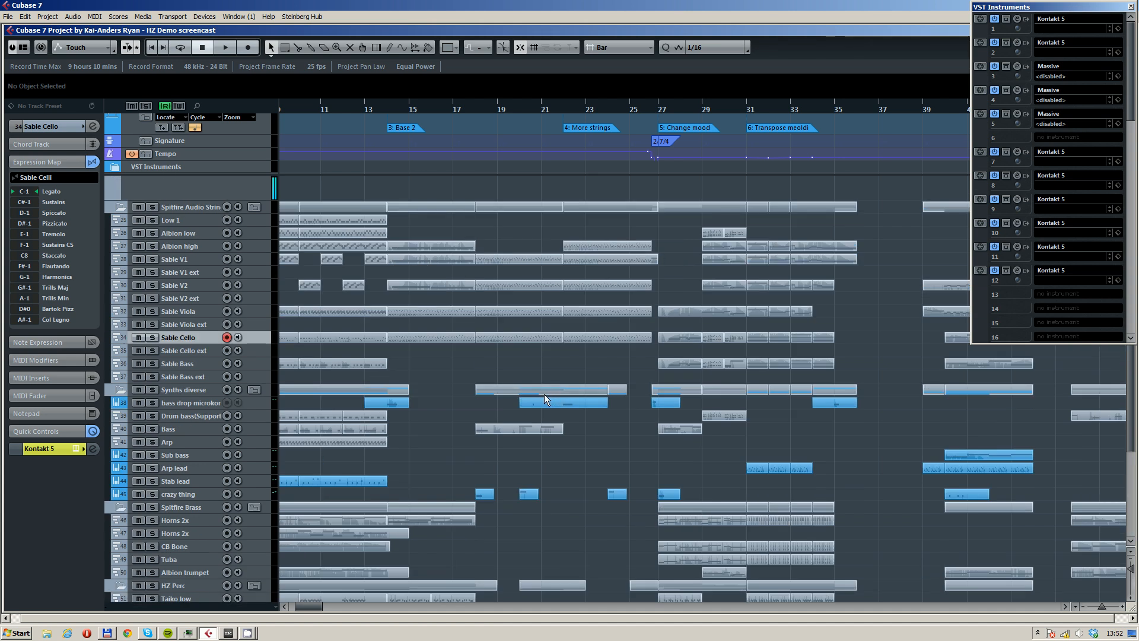
pyautogui.scroll(-3, 545, 395)
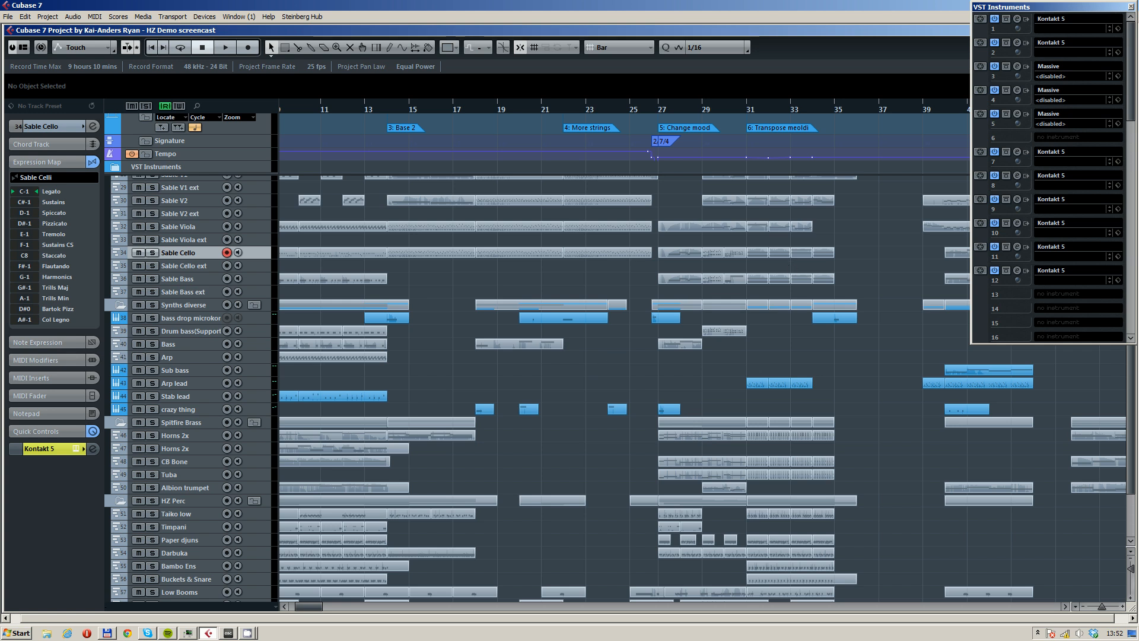
# - Examine the inserts, sends and faders in the full mixer up to Stereo Out, close it and look over the arrangement
pyautogui.press('F3')
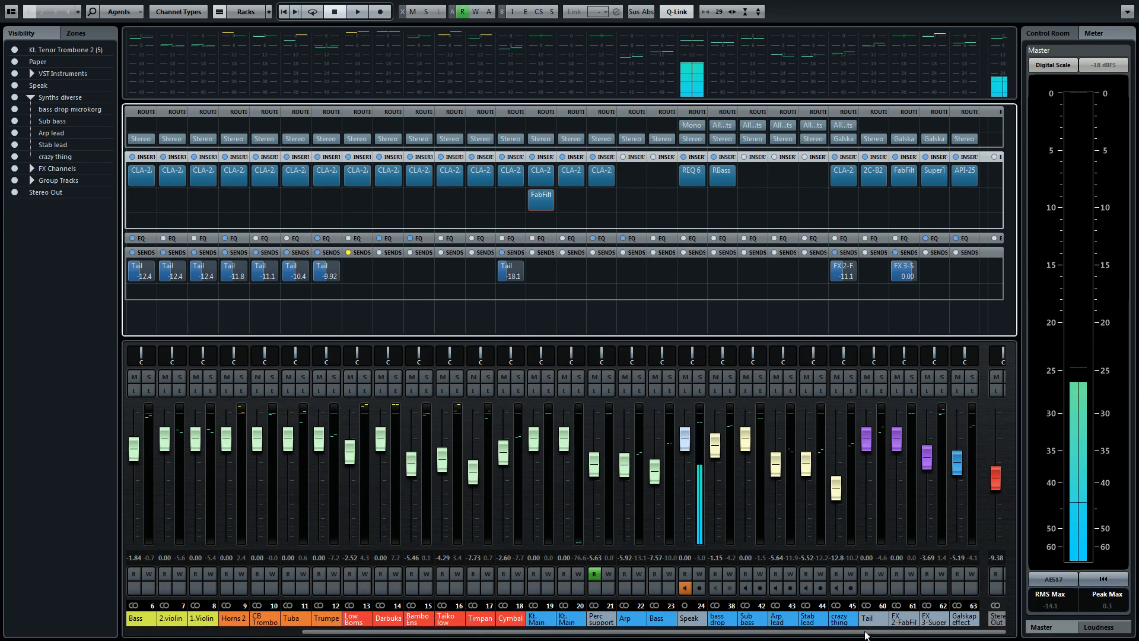
pyautogui.click(897, 632)
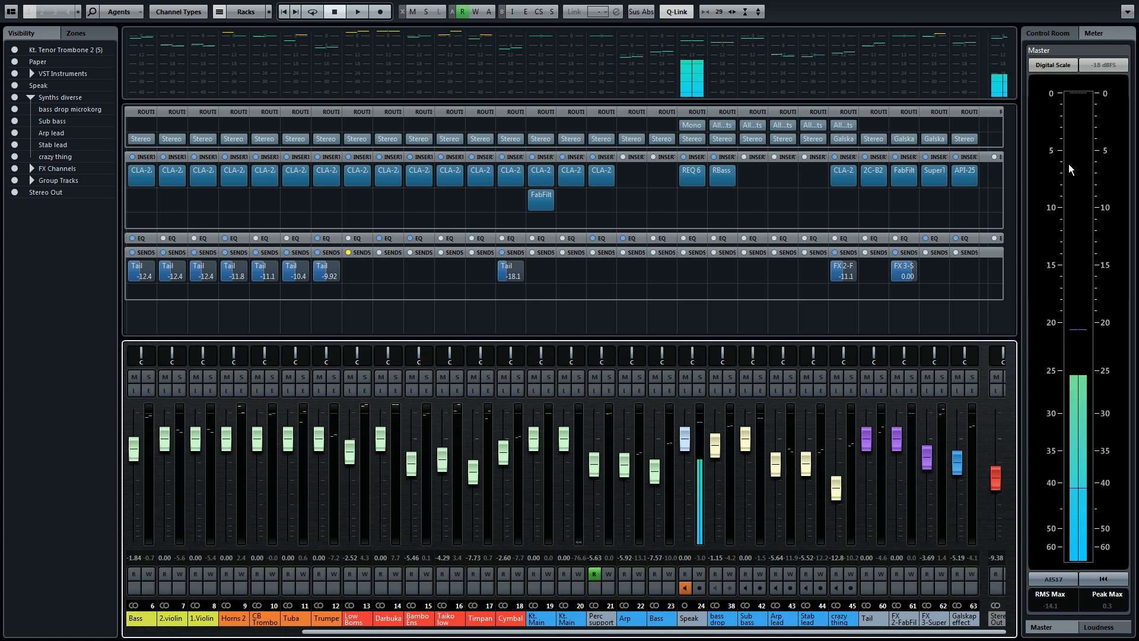
pyautogui.rightClick(921, 3)
pyautogui.click(960, 27)
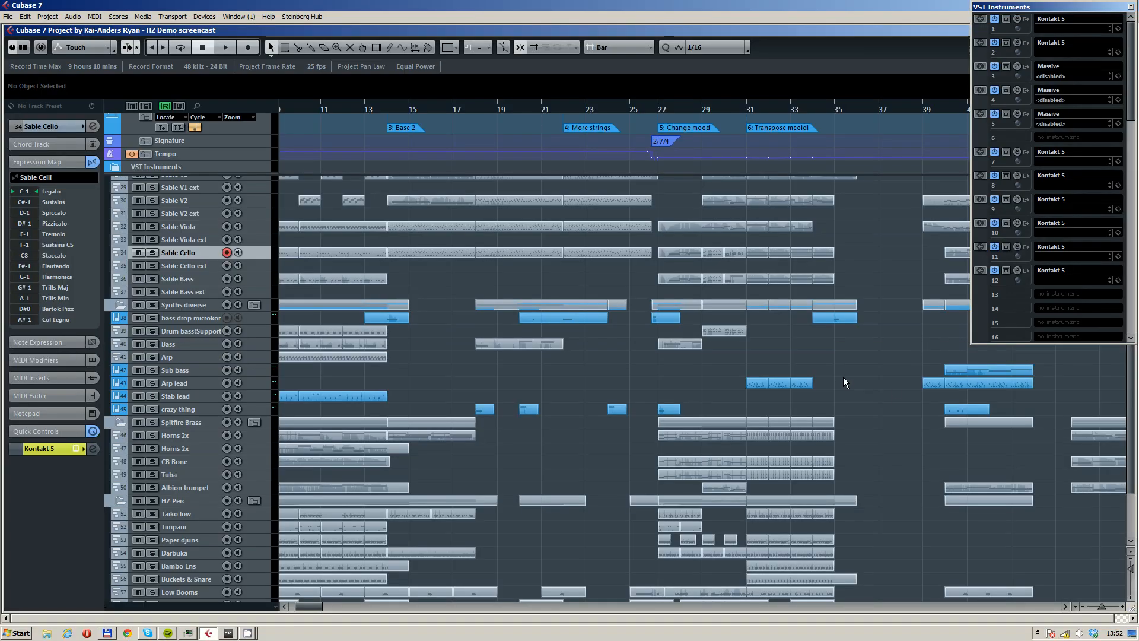
pyautogui.scroll(-5, 546, 373)
pyautogui.scroll(10, 545, 372)
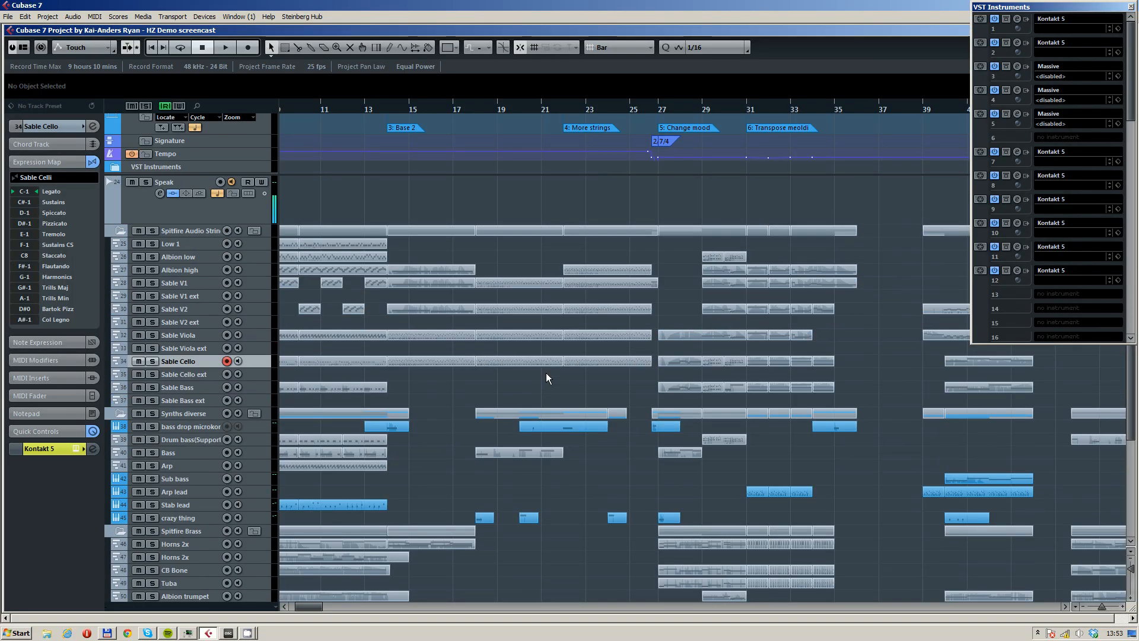
# - Select the Speak track and view the list of recent projects, closing it without opening one
pyautogui.scroll(-3, 550, 372)
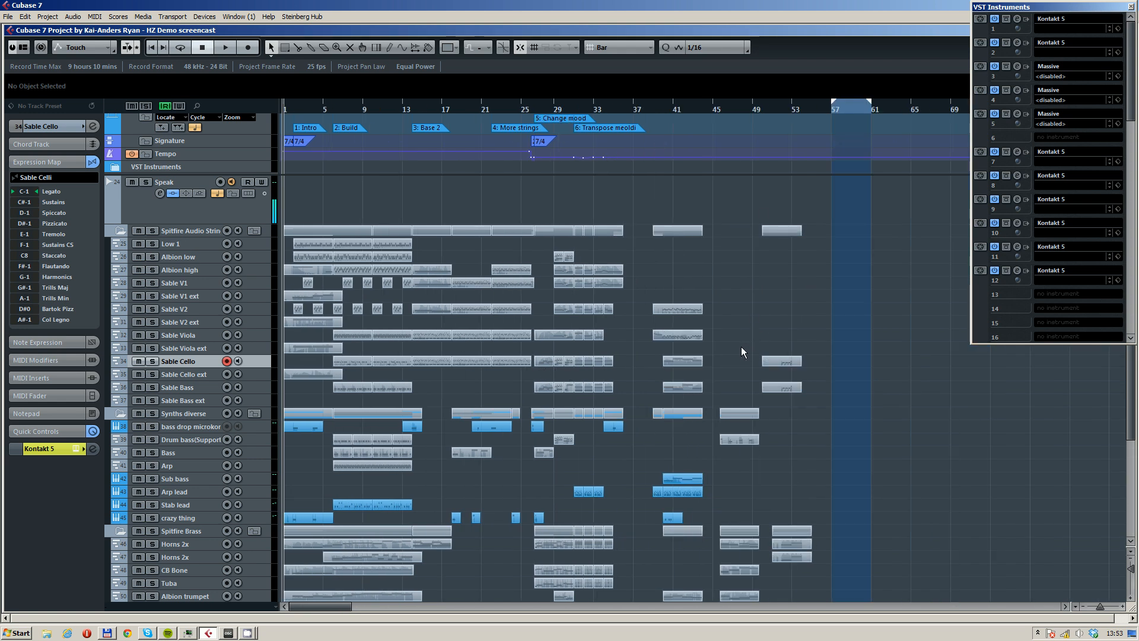
pyautogui.click(157, 199)
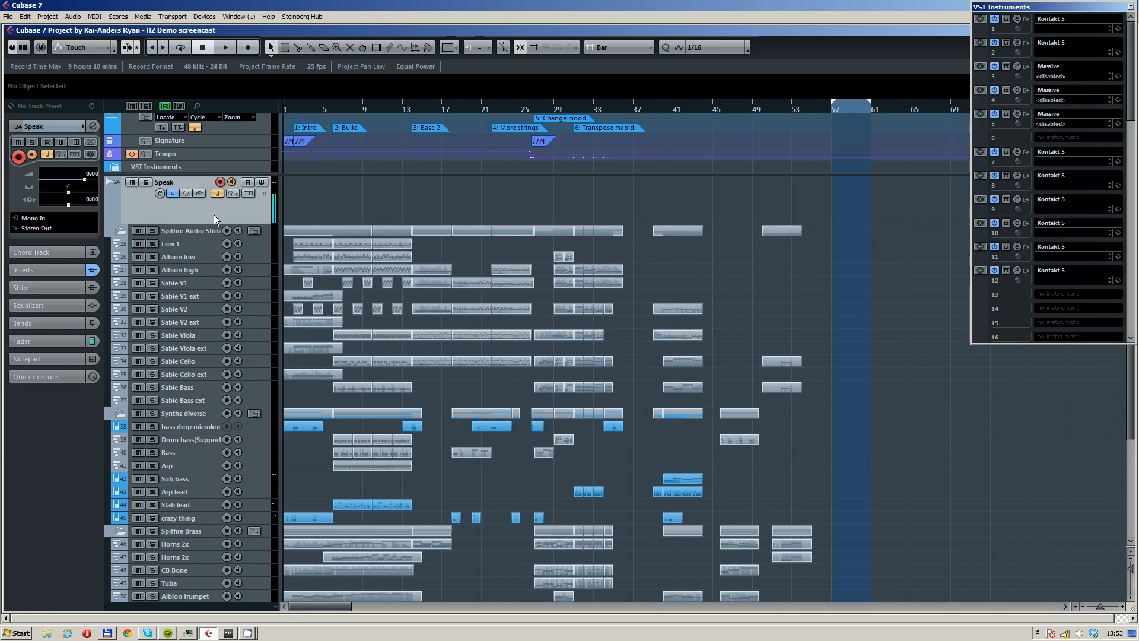
pyautogui.click(12, 15)
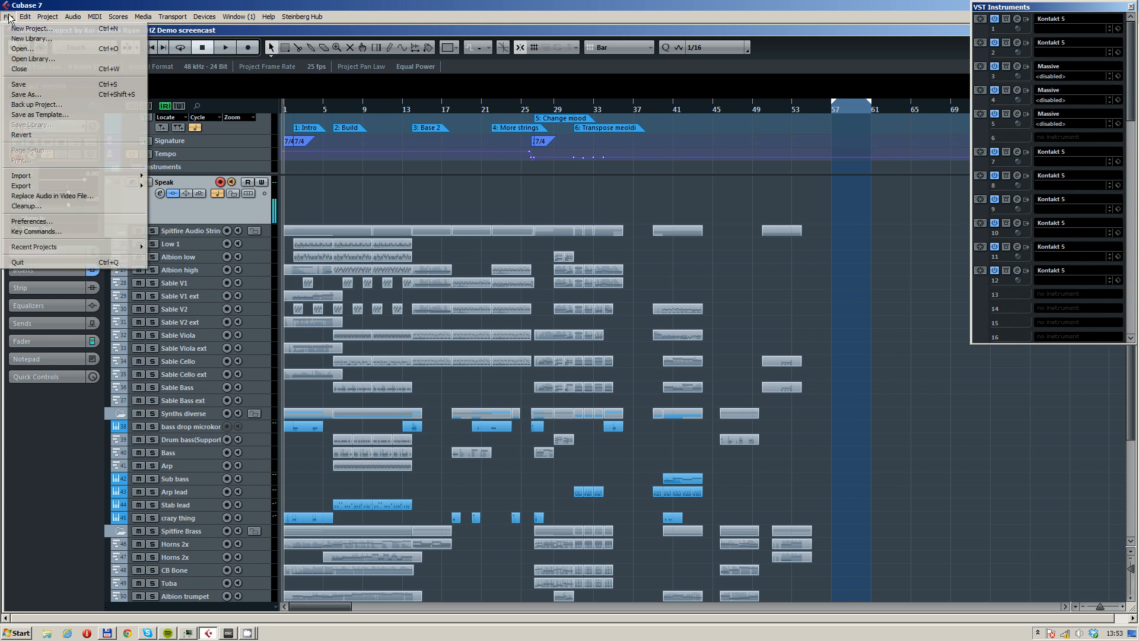
pyautogui.moveTo(95, 256)
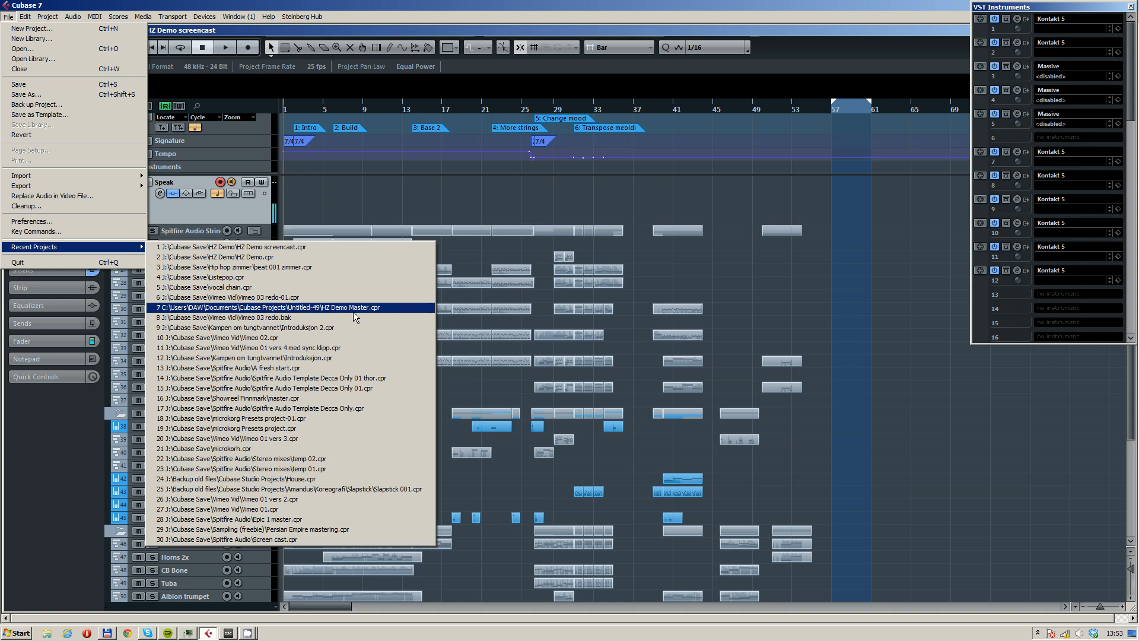
pyautogui.click(802, 307)
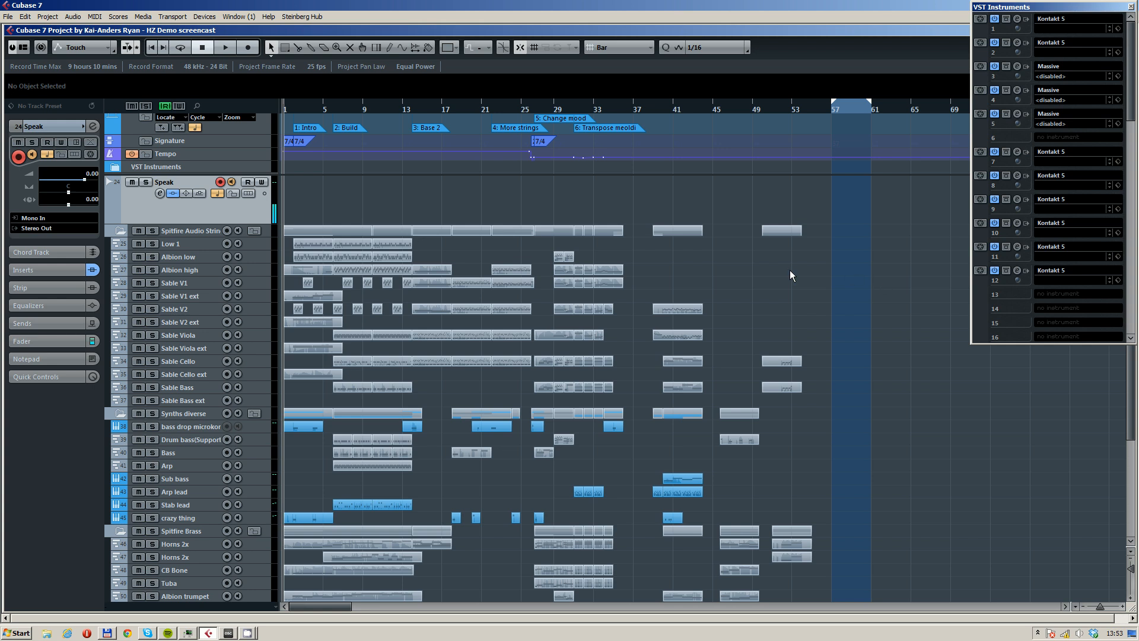
# - Reduce the height of the Speak track so the tracks below move up in the arrangement
pyautogui.press('g')
pyautogui.press('g')
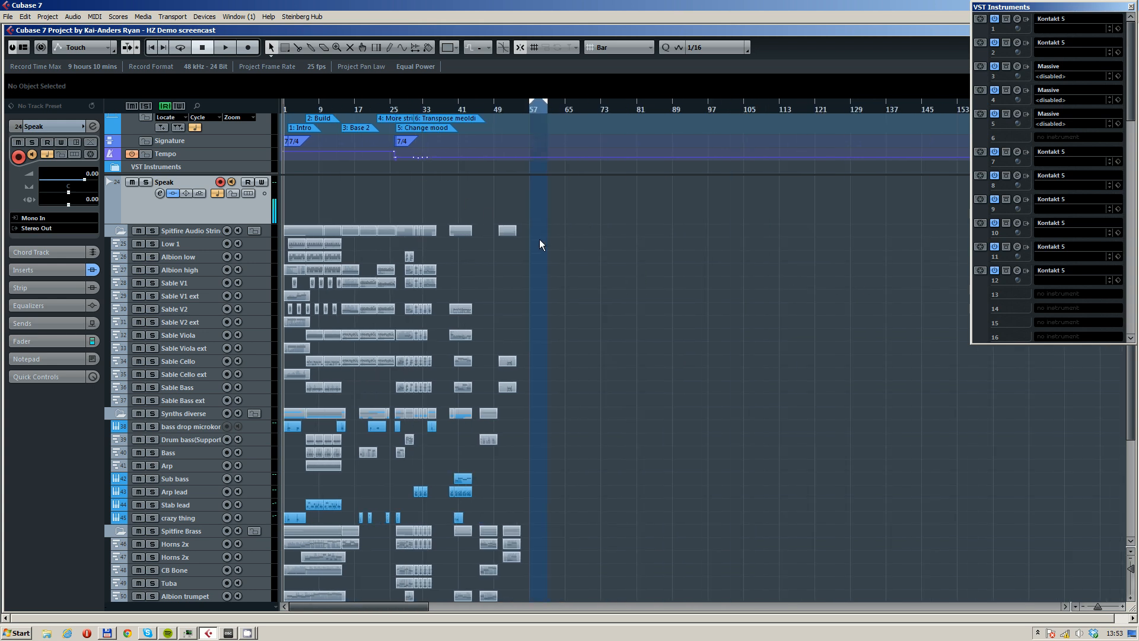
pyautogui.moveTo(267, 222); pyautogui.dragTo(268, 204)
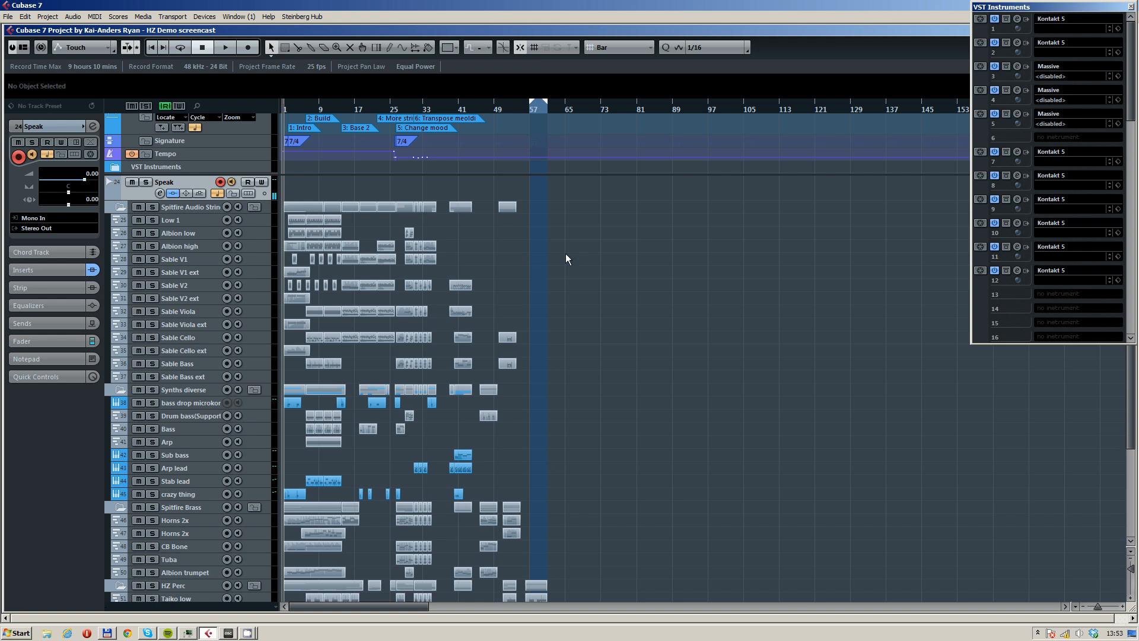
# - Set the left locator to bar 1 and the right locator to about bar 48, and look over the arrangement
pyautogui.keyDown('ctrl'); pyautogui.click(285, 108); pyautogui.keyUp('ctrl')
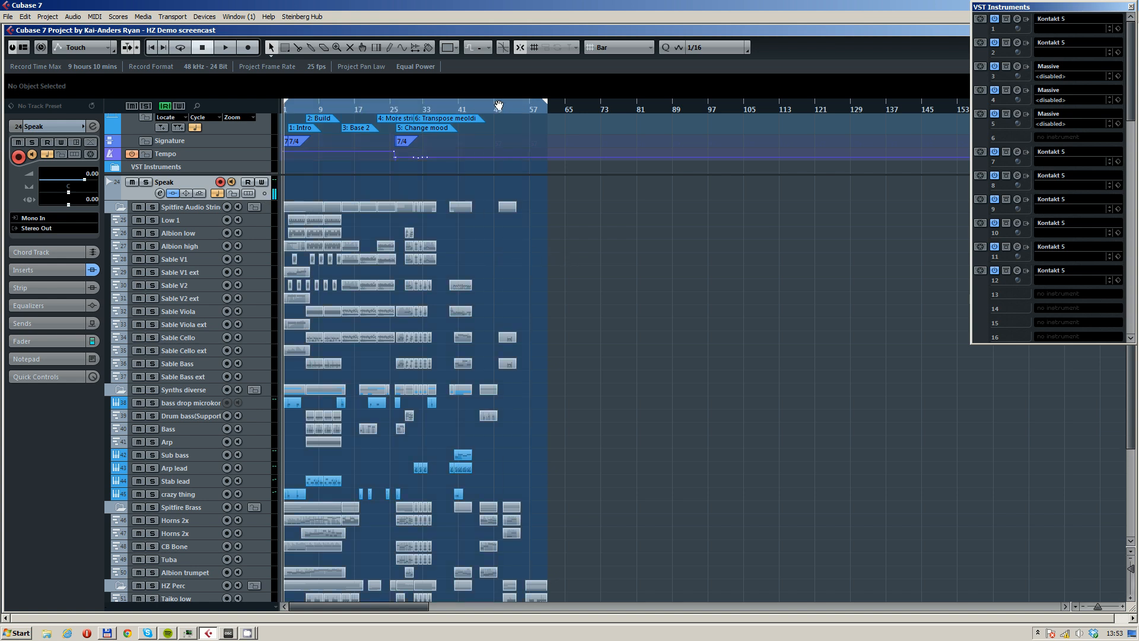
pyautogui.keyDown('alt'); pyautogui.click(491, 107); pyautogui.keyUp('alt')
pyautogui.scroll(4, 513, 272)
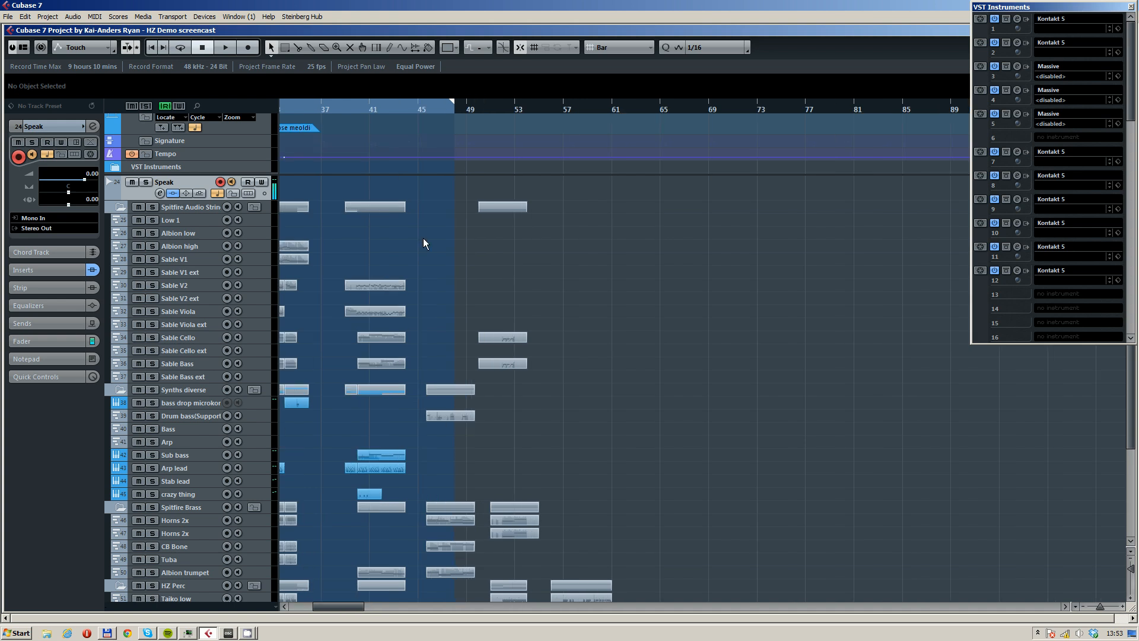
pyautogui.moveTo(332, 308); pyautogui.dragTo(677, 223)
pyautogui.scroll(2, 606, 256)
pyautogui.scroll(3, 606, 257)
pyautogui.scroll(-3, 607, 255)
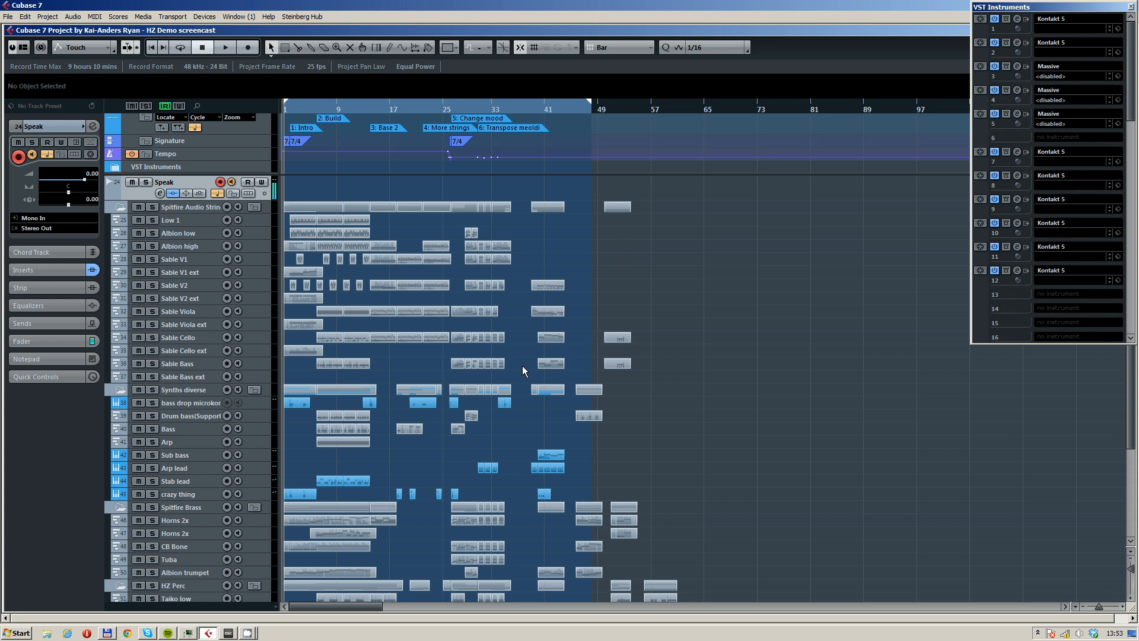
pyautogui.click(247, 632)
pyautogui.click(248, 612)
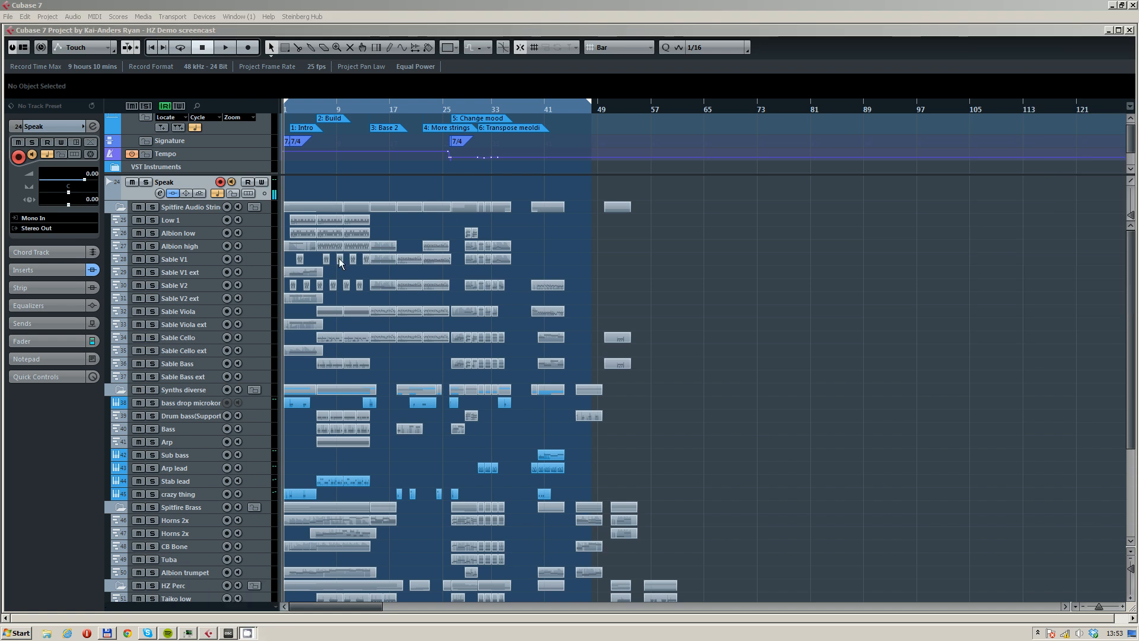